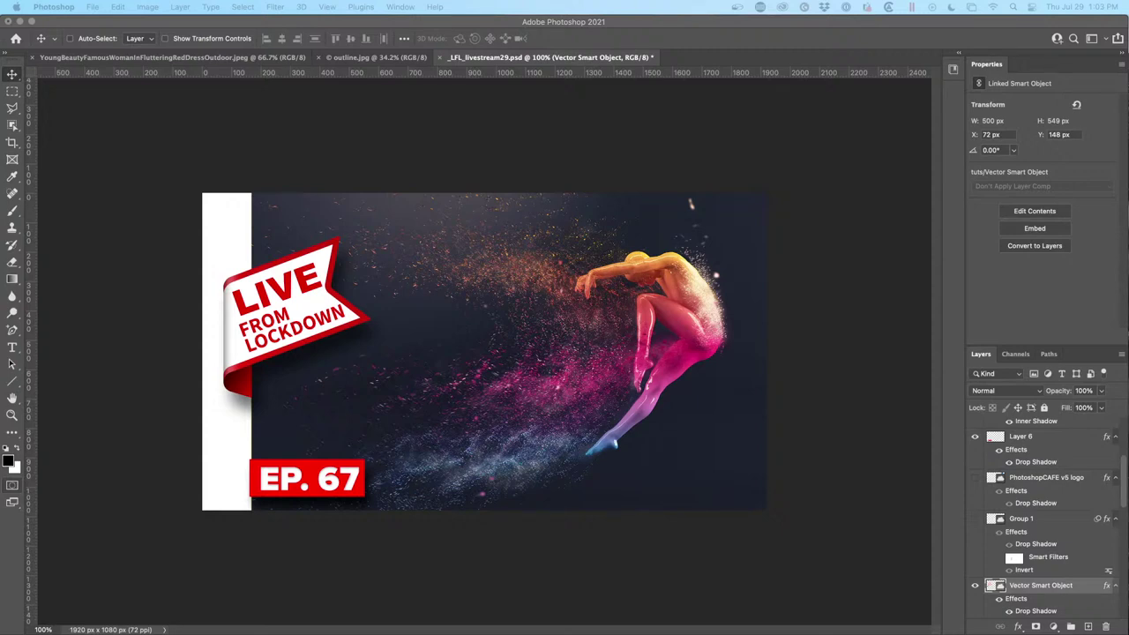
Switch to the outline.jpg document showing the woman with the vintage movie camera.
click(388, 58)
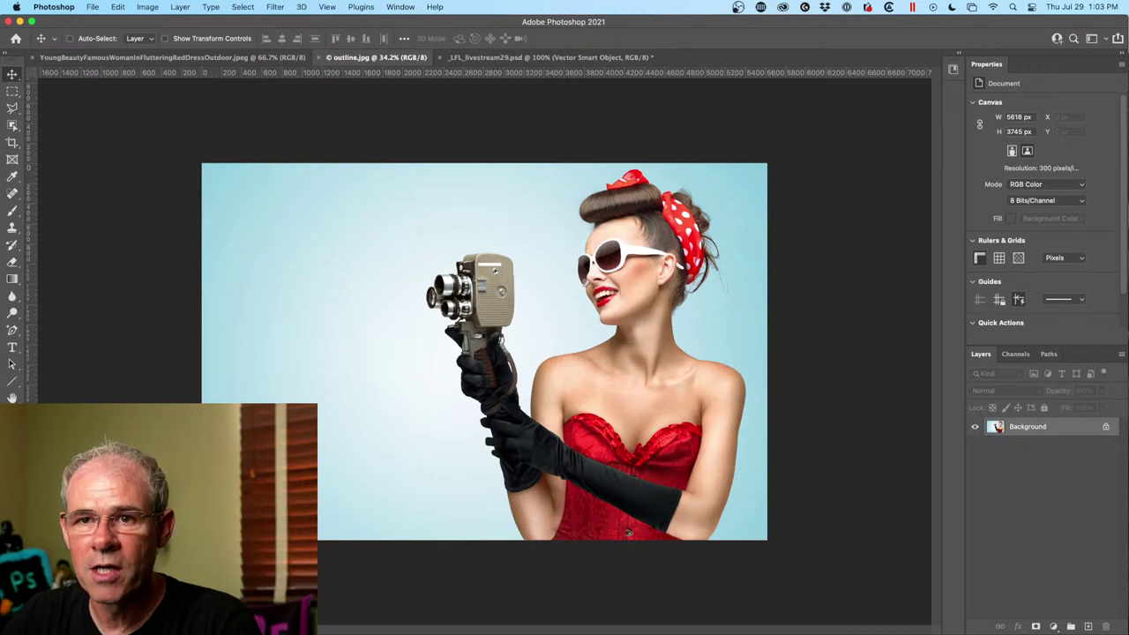
key(z)
key(super+1)
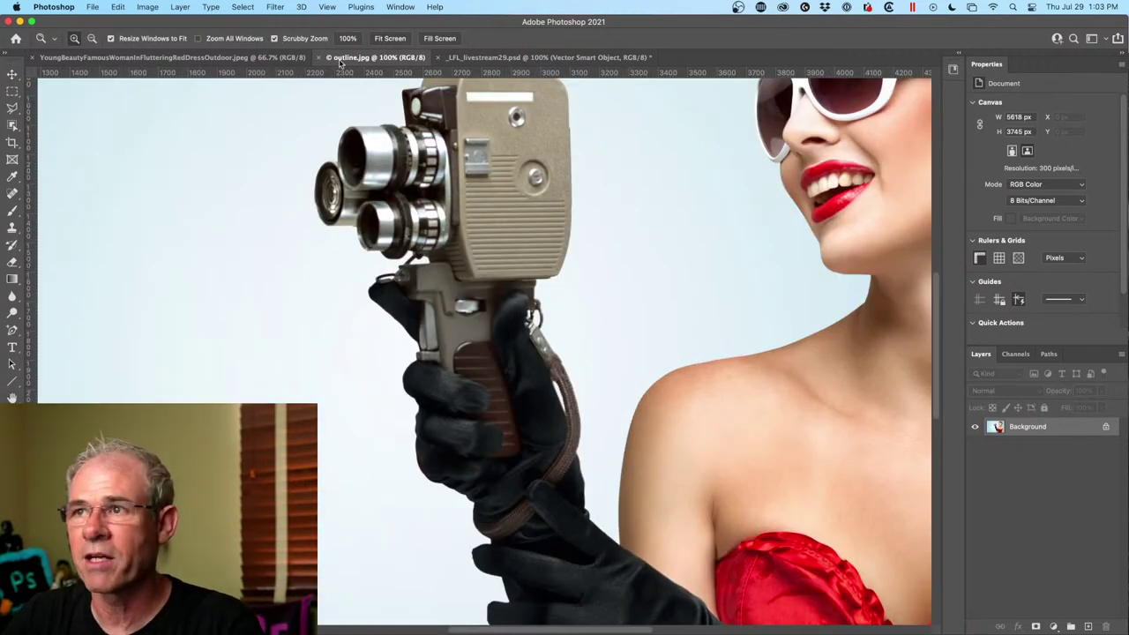
click(487, 203)
click(486, 203)
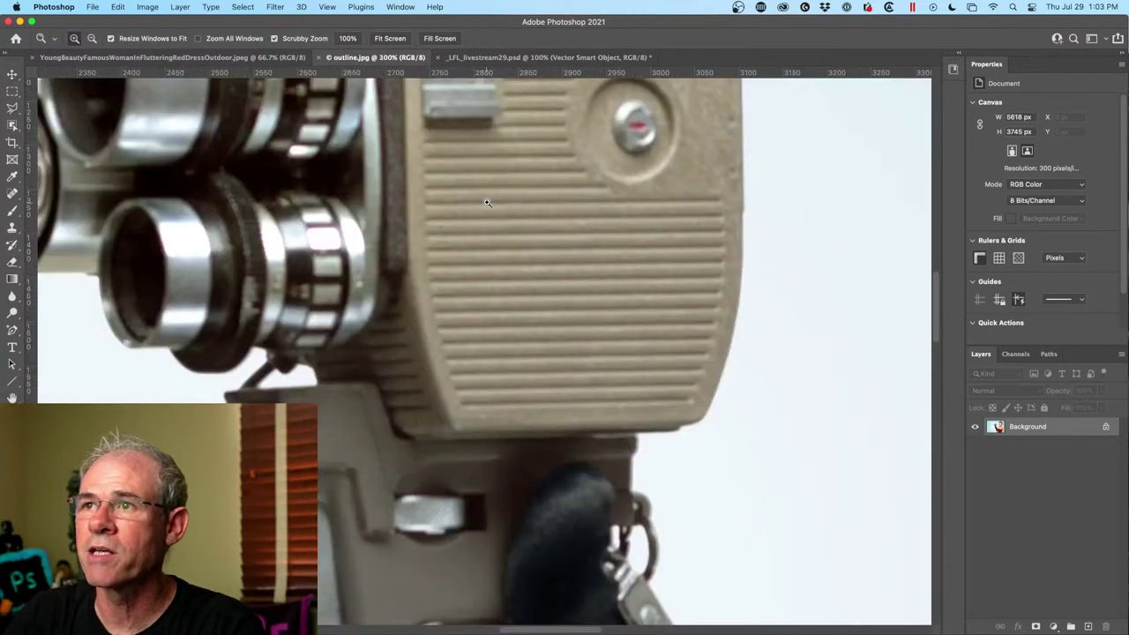
click(487, 202)
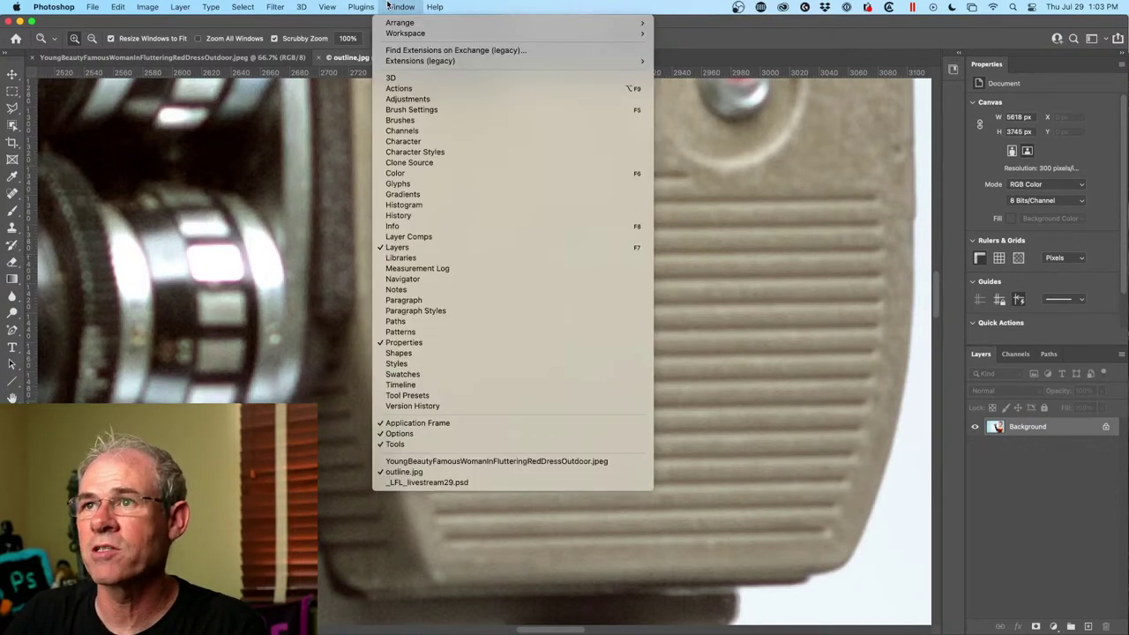
mouse_move(314, 7)
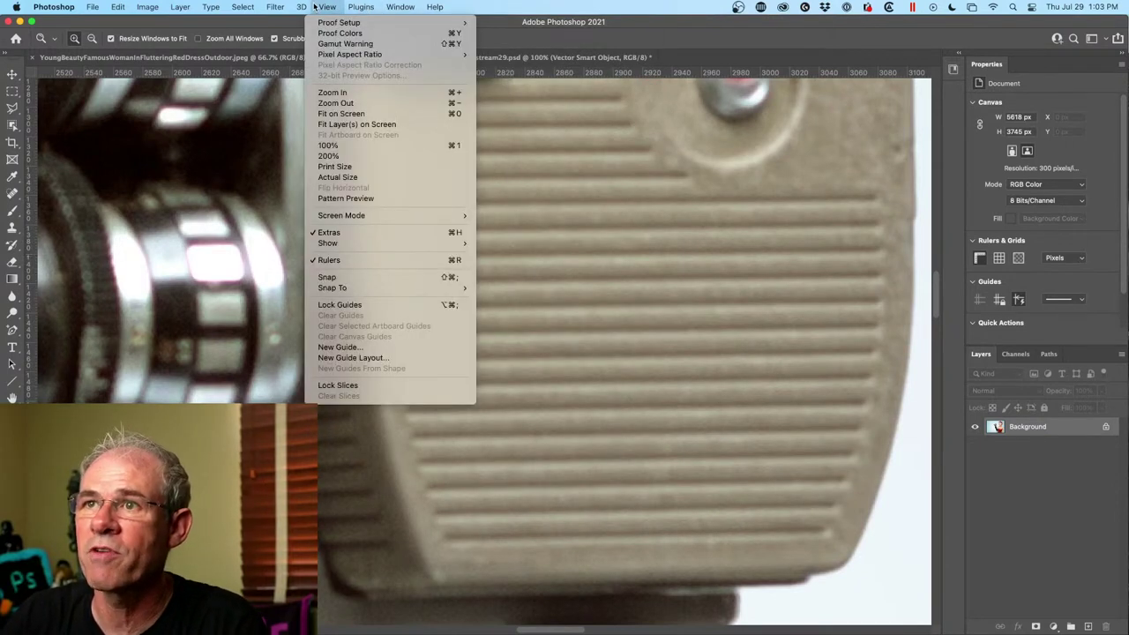
click(383, 234)
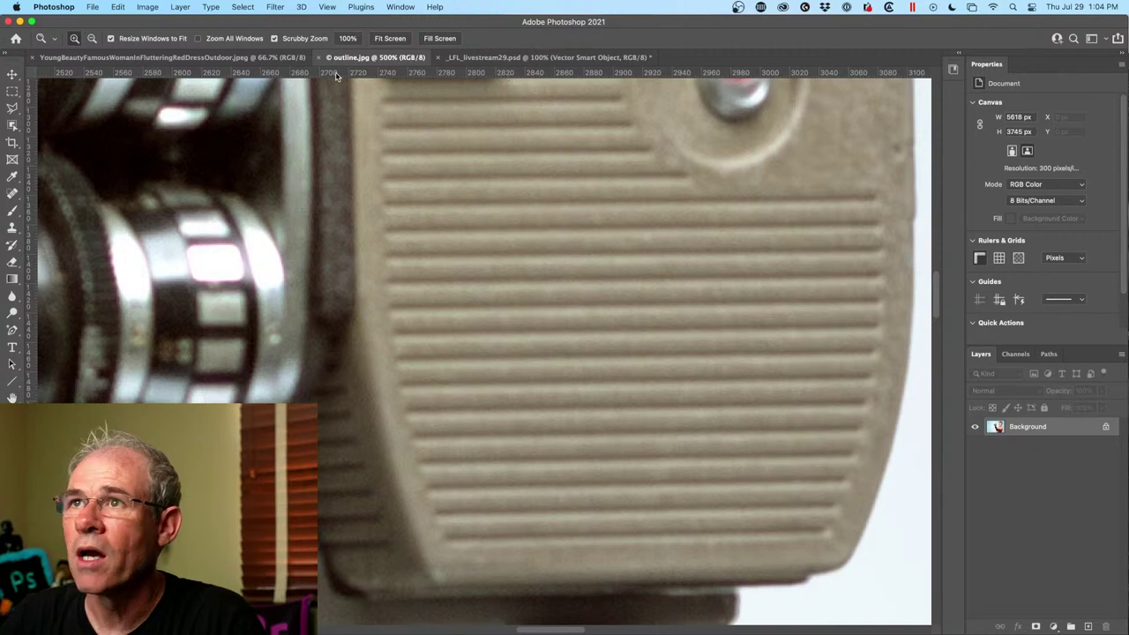
drag(371, 186, 371, 186)
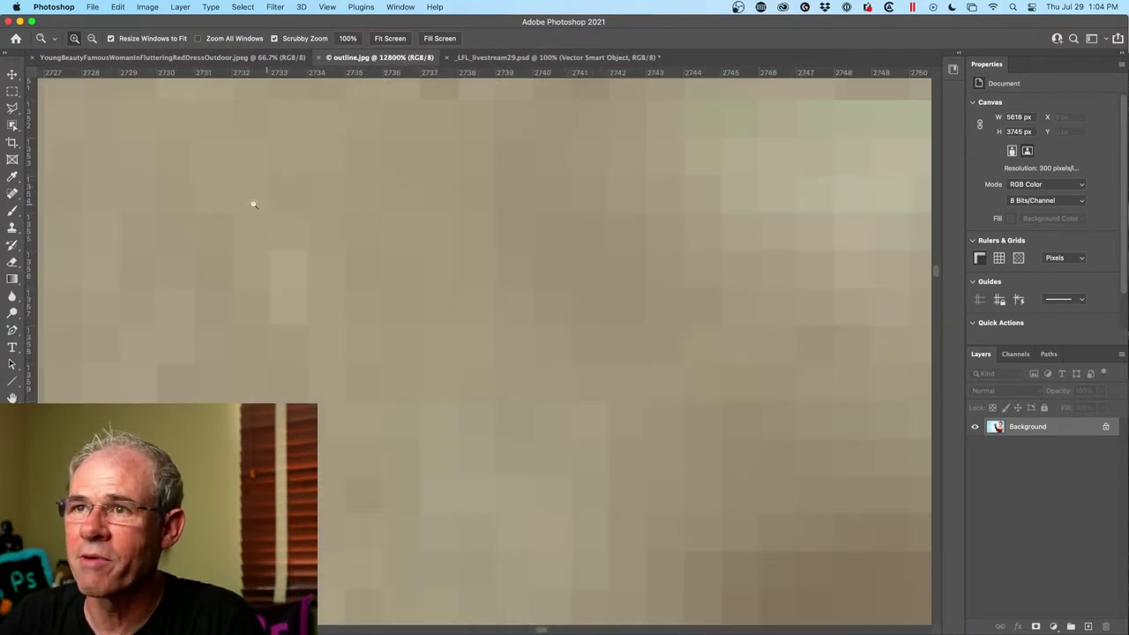
click(325, 6)
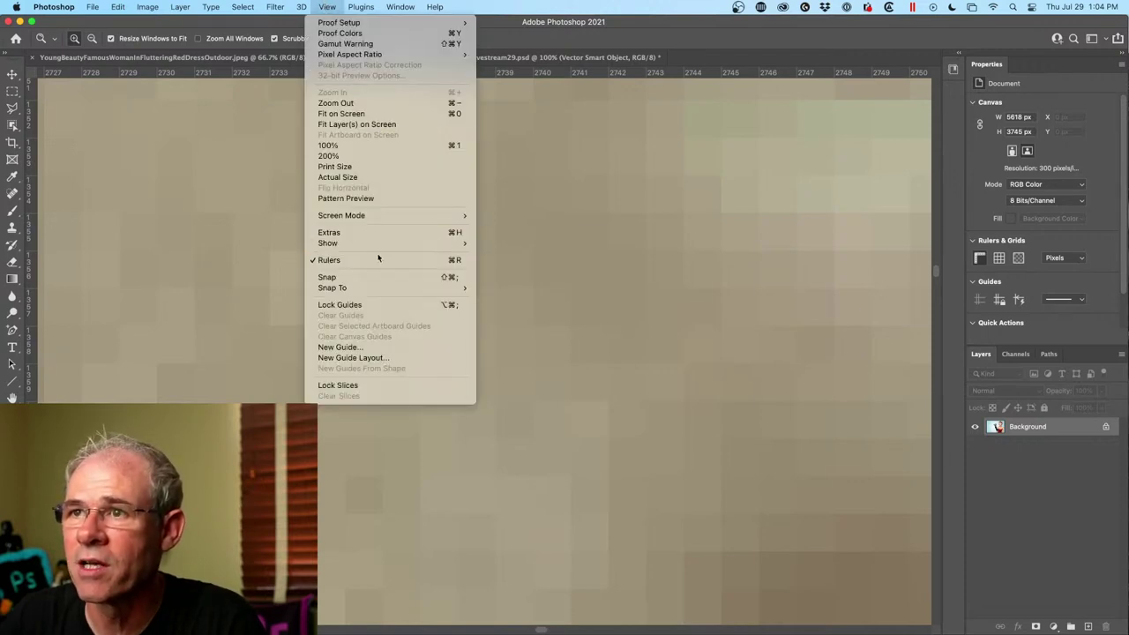
mouse_move(377, 244)
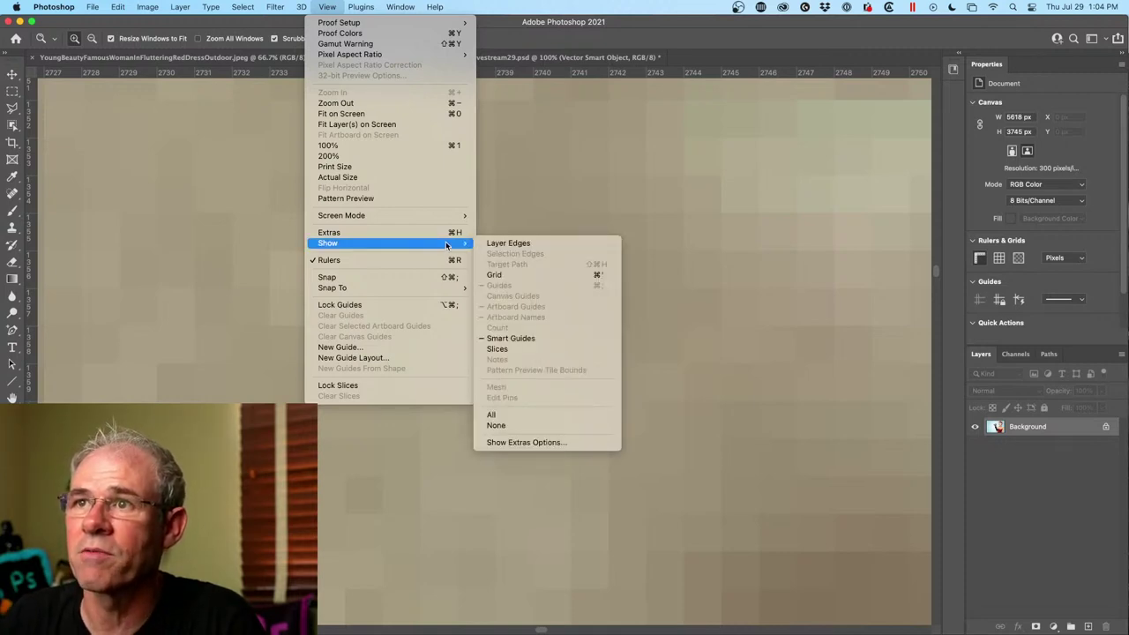
click(459, 4)
click(325, 7)
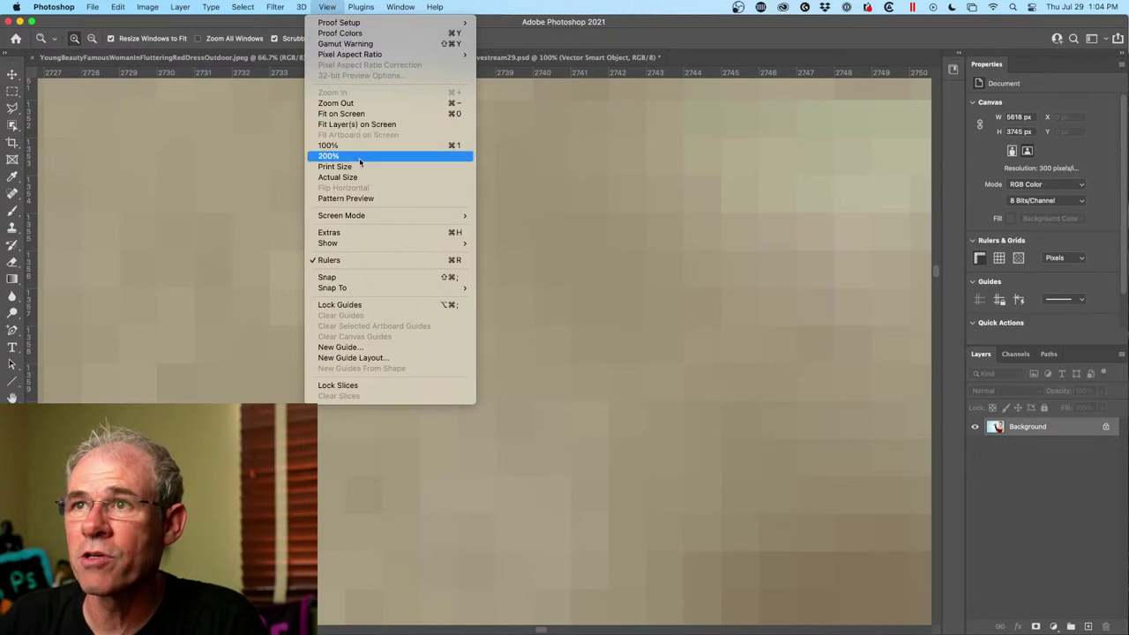
mouse_move(375, 218)
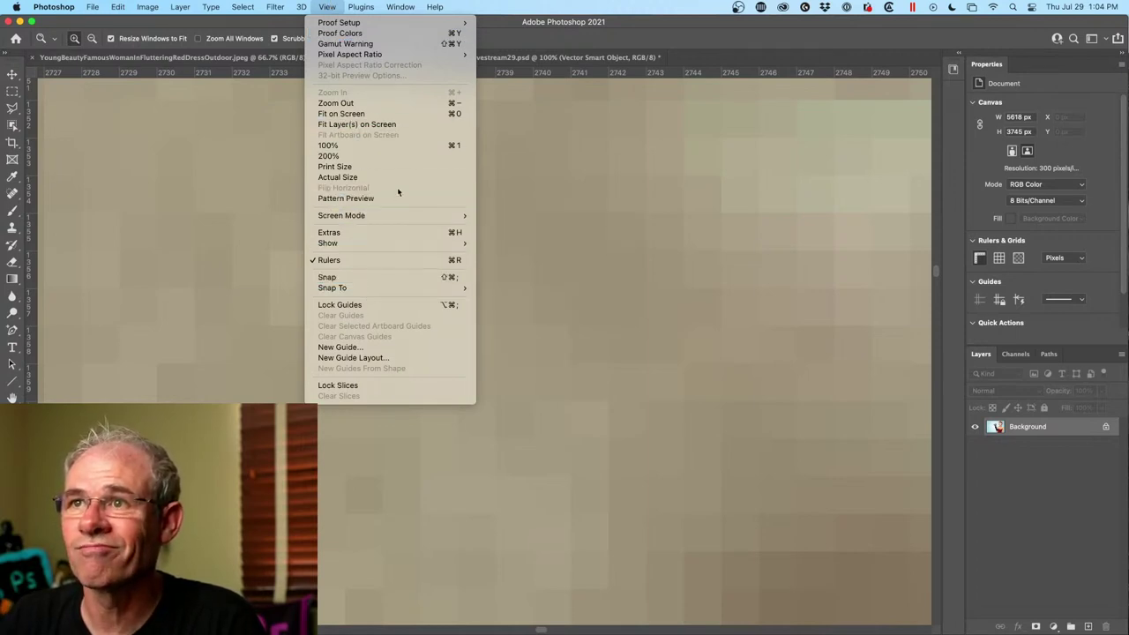
click(525, 179)
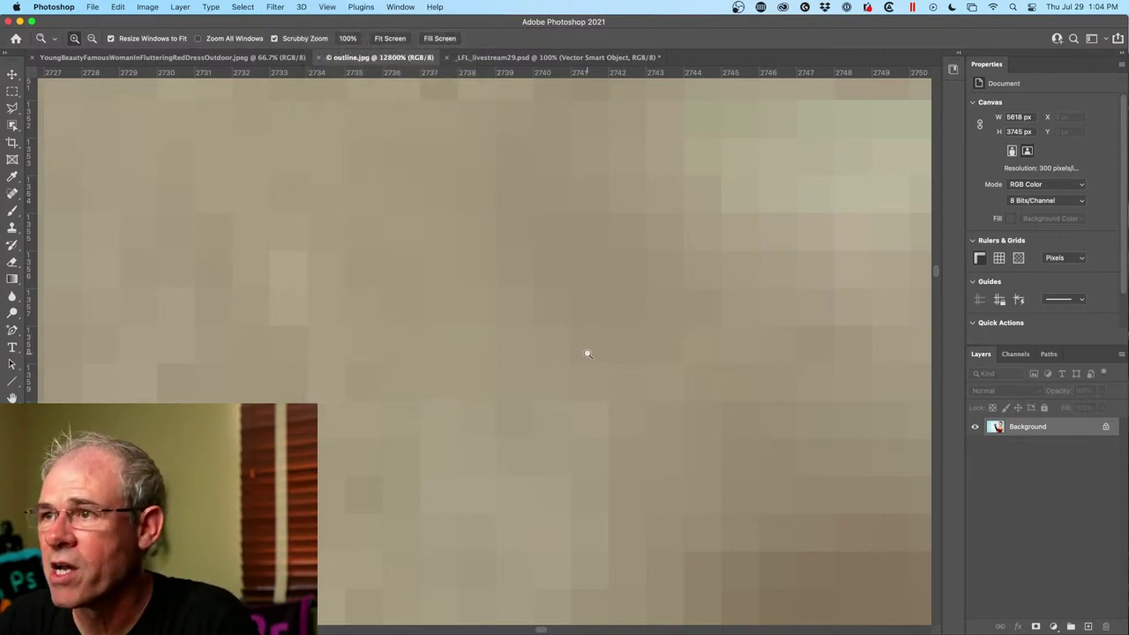
alt+click(472, 282)
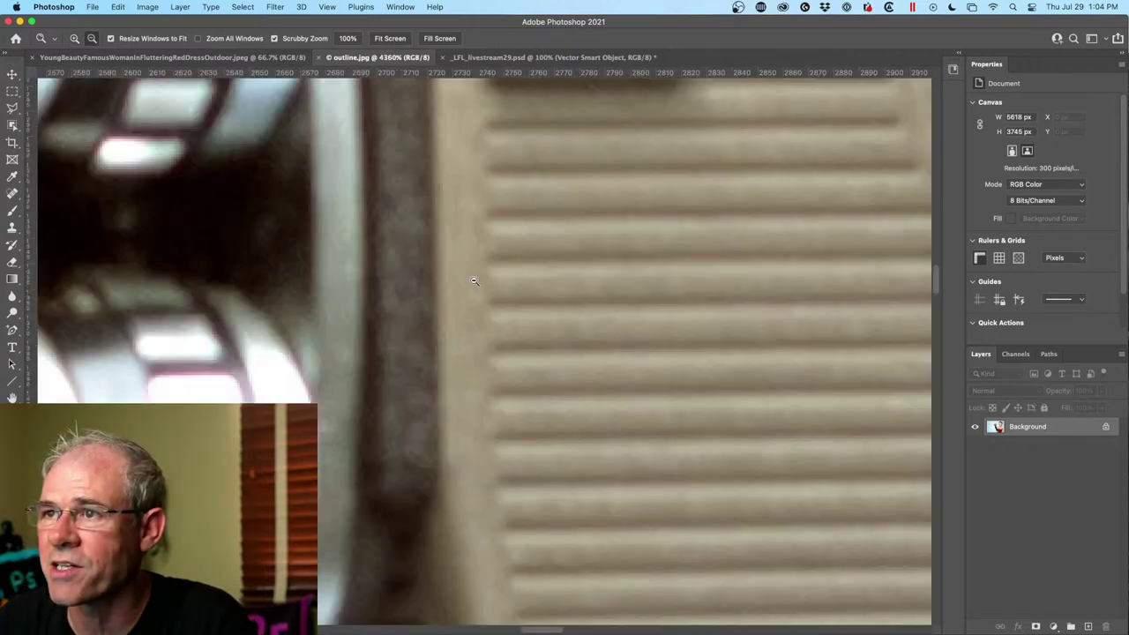
drag(474, 280, 479, 255)
alt+click(467, 293)
alt+click(475, 255)
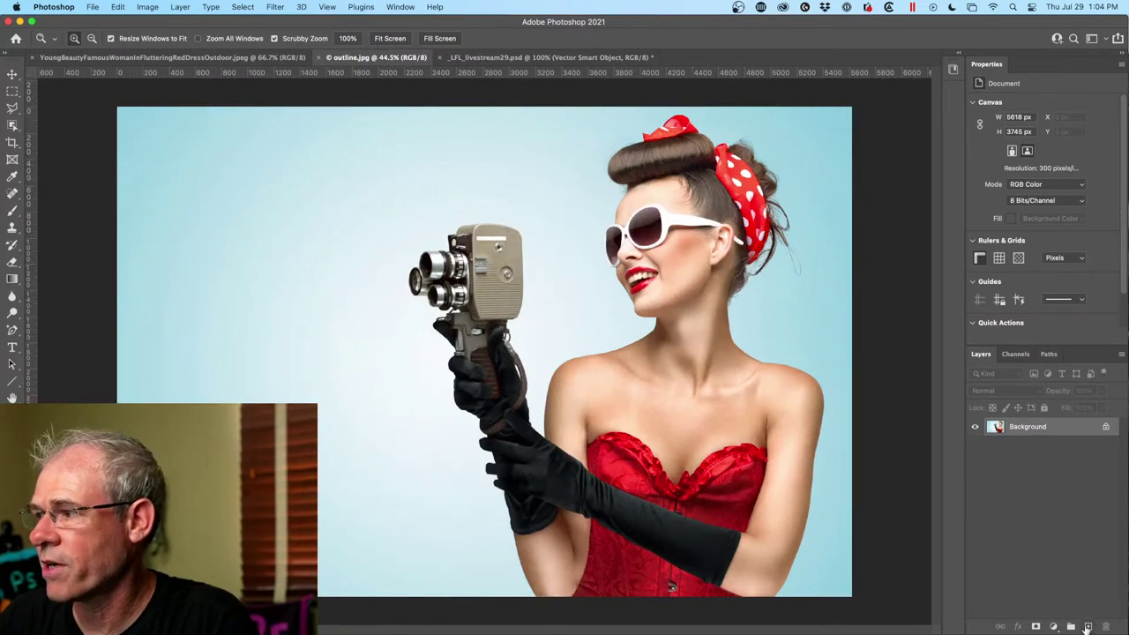
Add a new layer and draw a black checkmark custom shape in Shape mode left of the camera.
click(1087, 626)
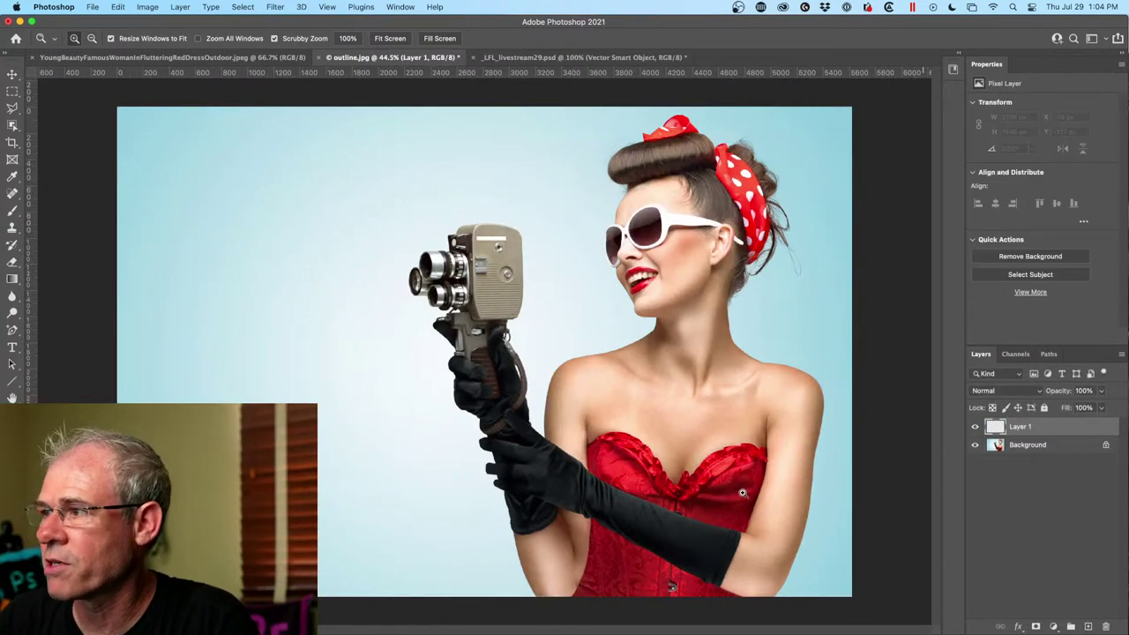
click(11, 362)
click(12, 381)
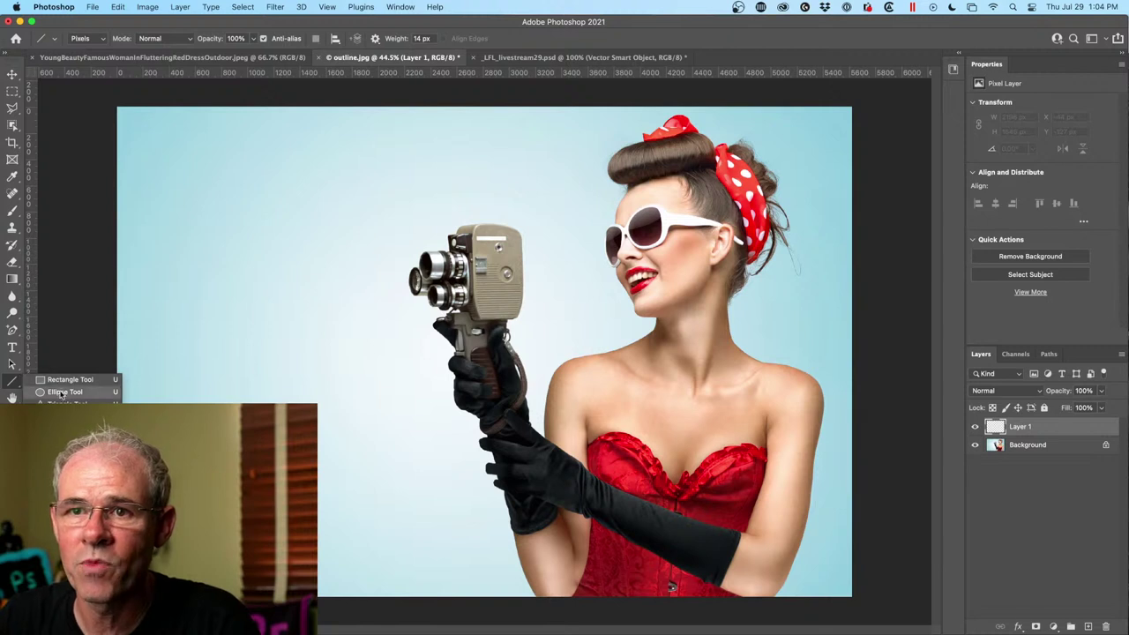
click(70, 441)
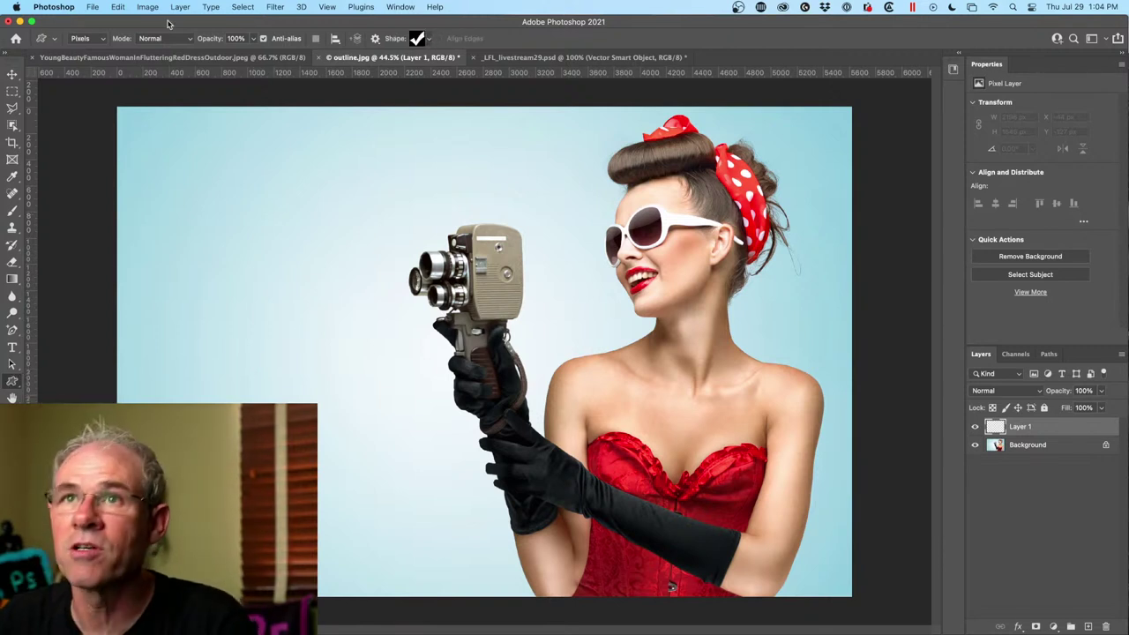
click(103, 39)
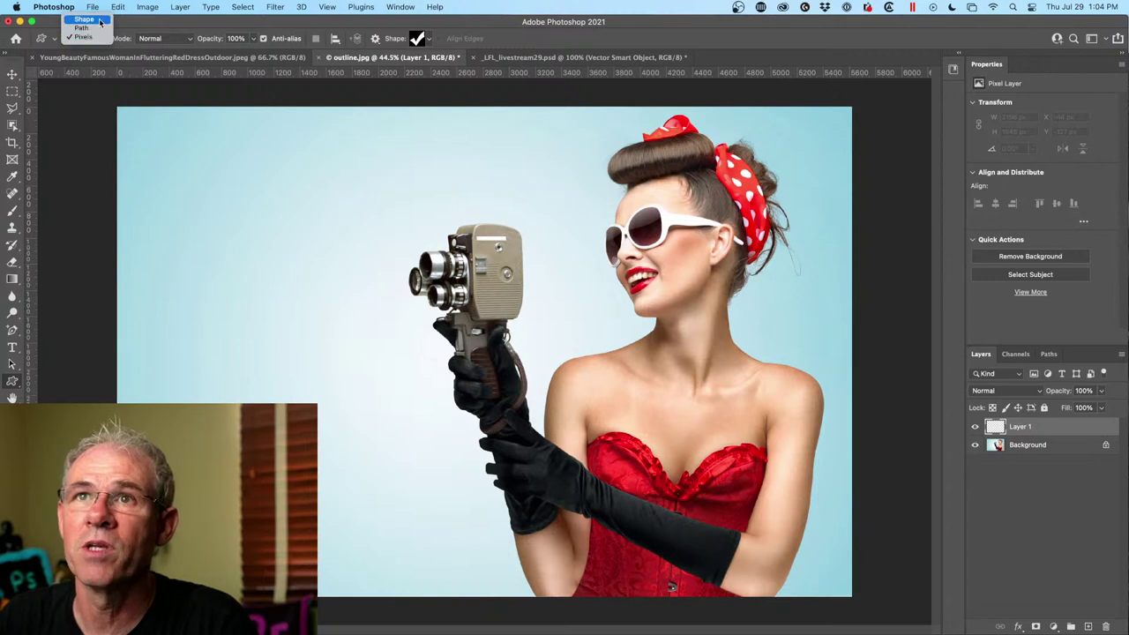
click(100, 19)
drag(289, 277, 430, 397)
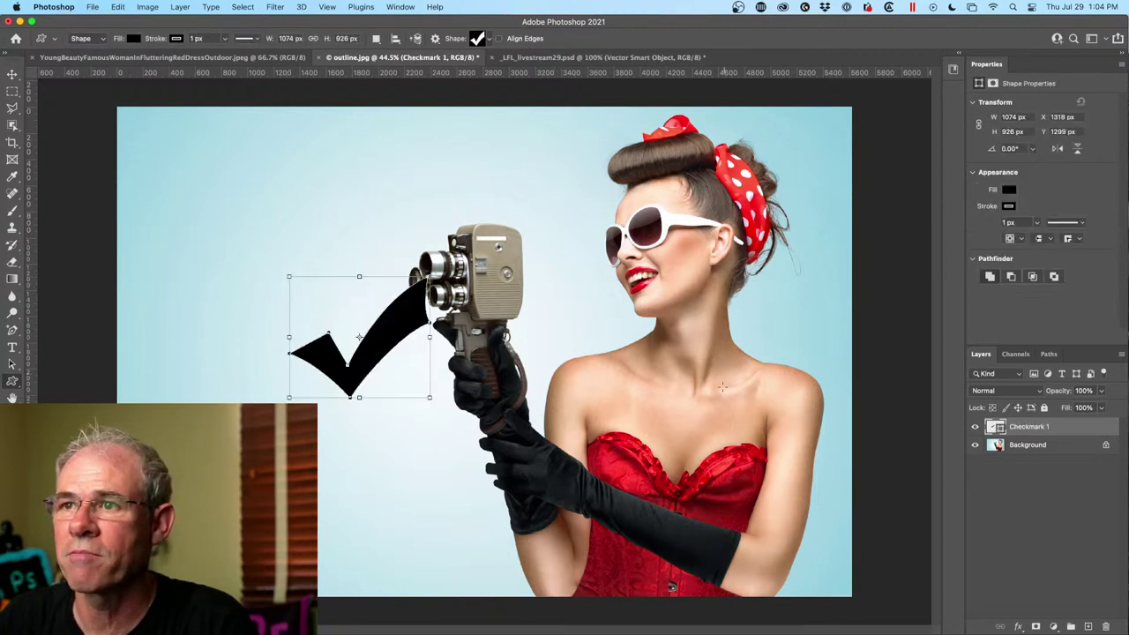
Draw a Baobab Tree shape from the Leaf Trees set over the checkmark.
click(494, 41)
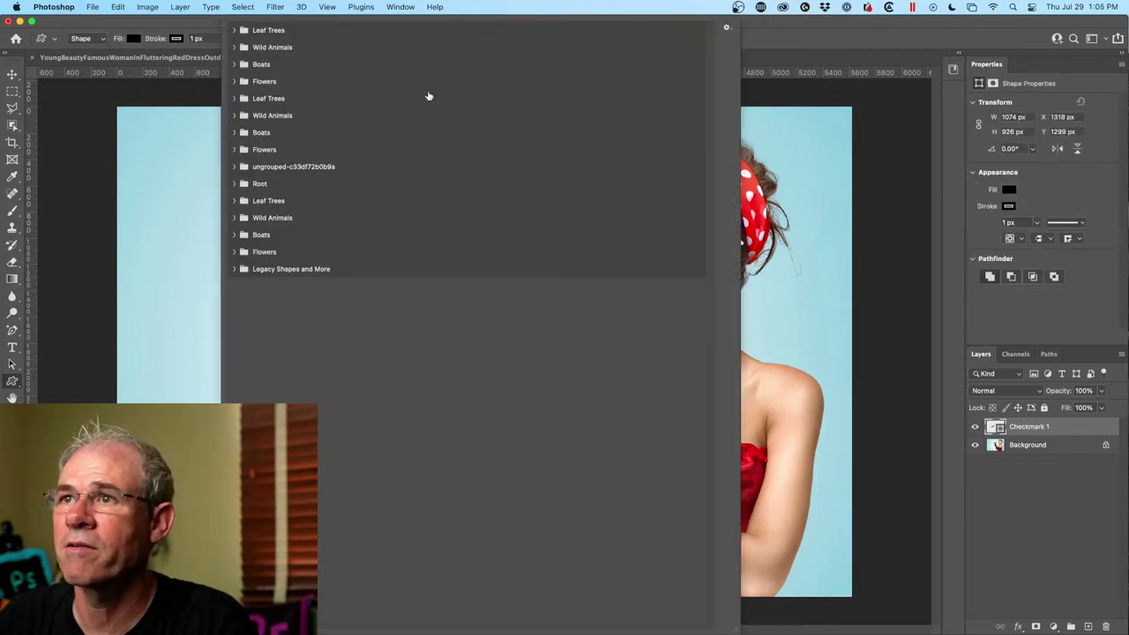
click(234, 30)
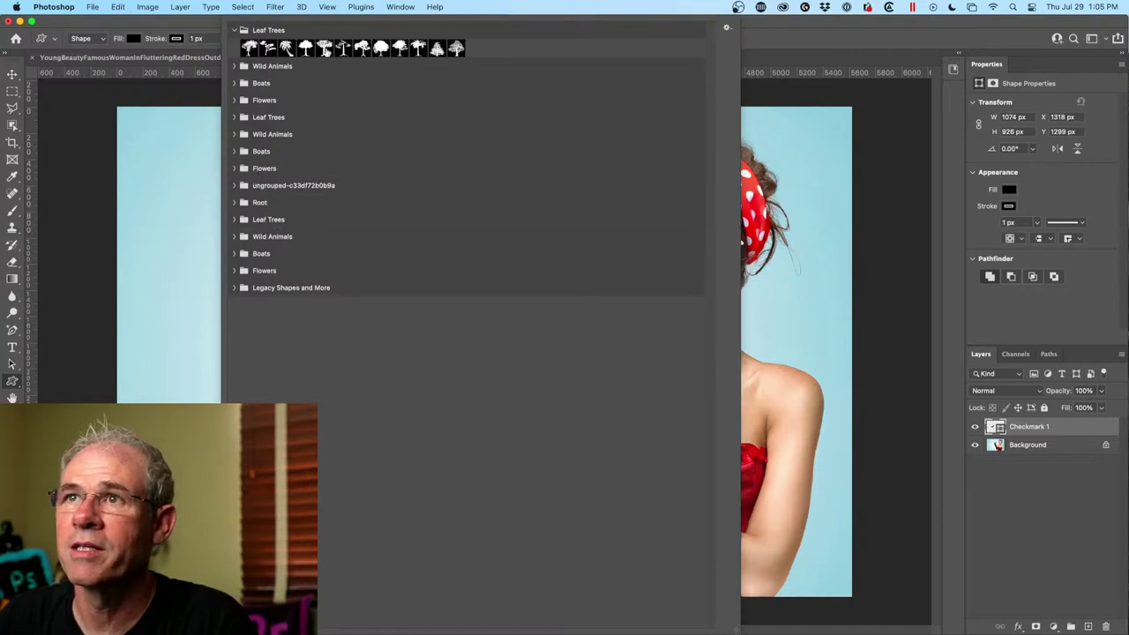
click(323, 48)
click(133, 180)
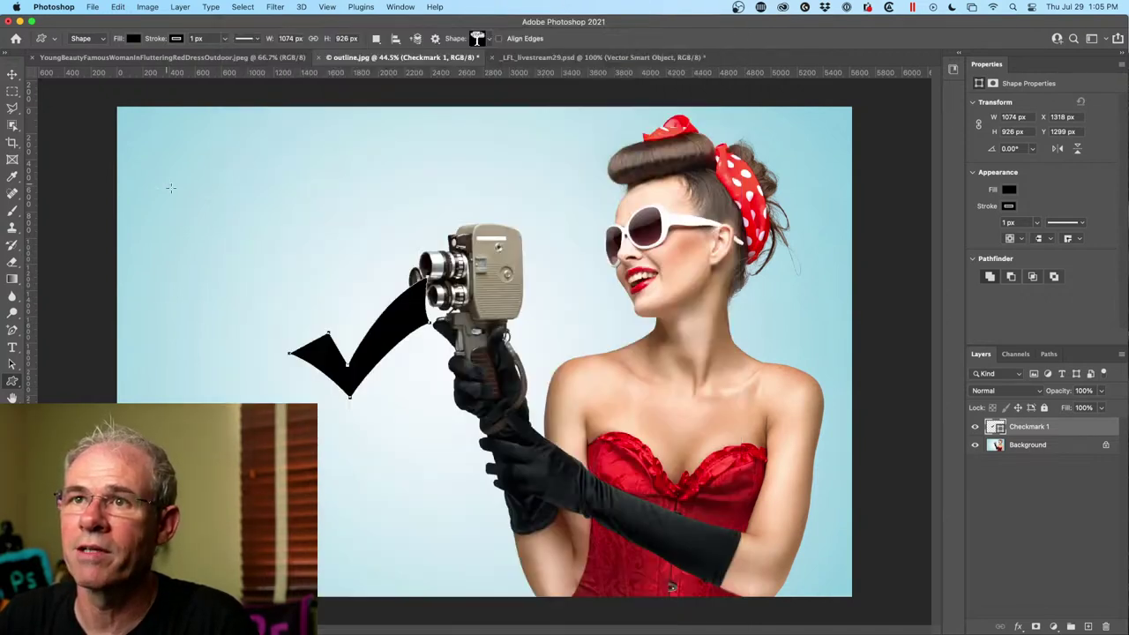
drag(166, 183, 415, 439)
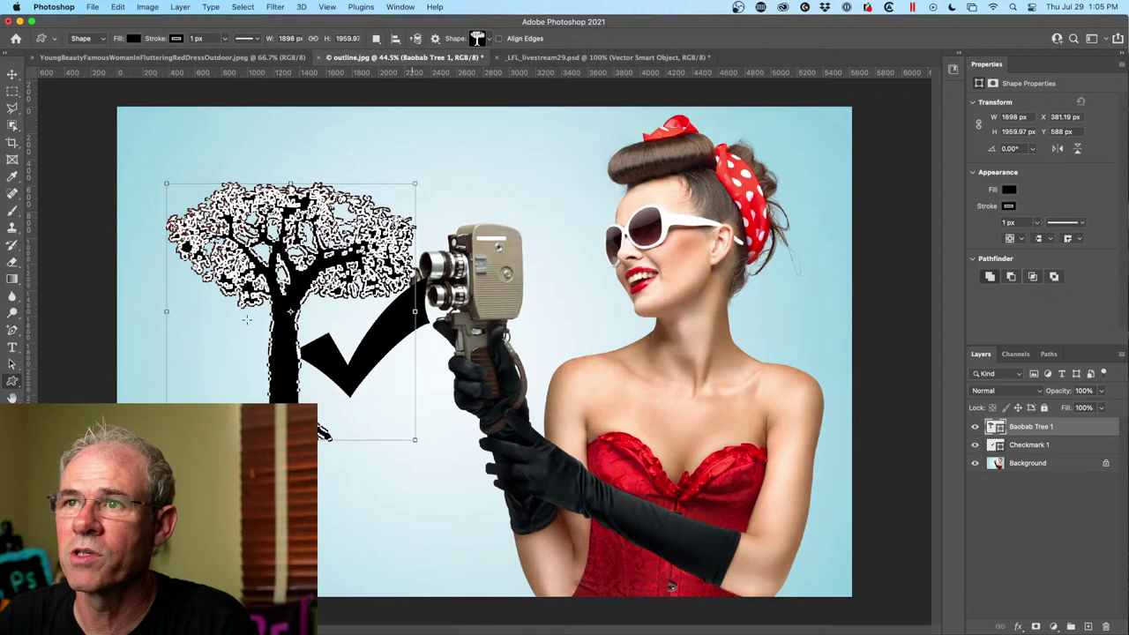
click(14, 75)
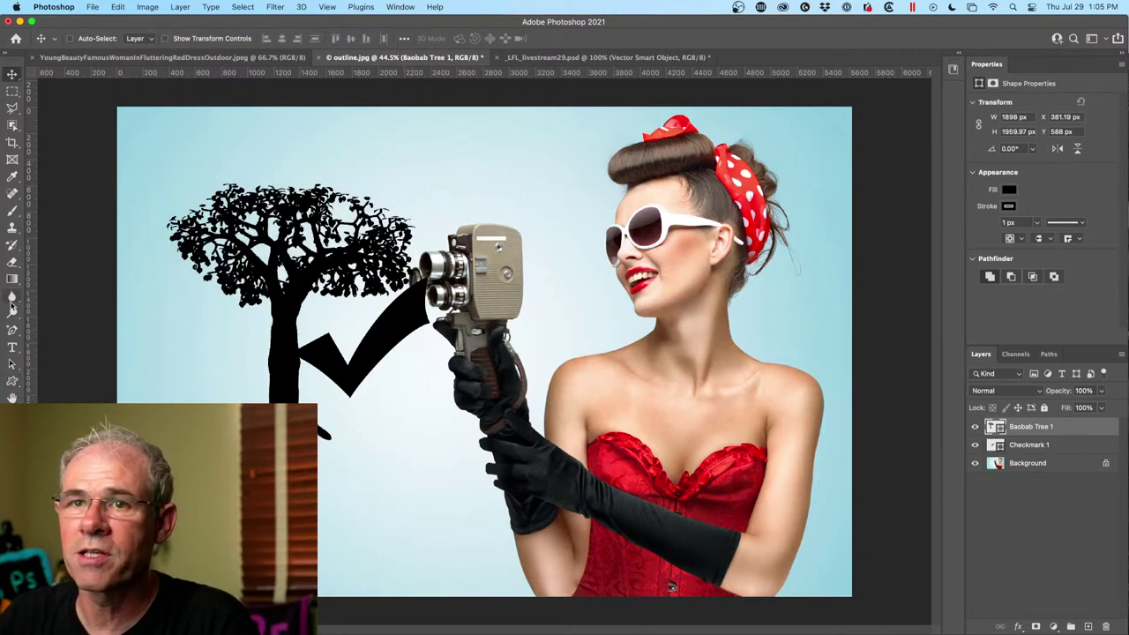
Zoom in on the tree branches up to 300%, then fit the whole image on screen.
click(12, 415)
click(256, 221)
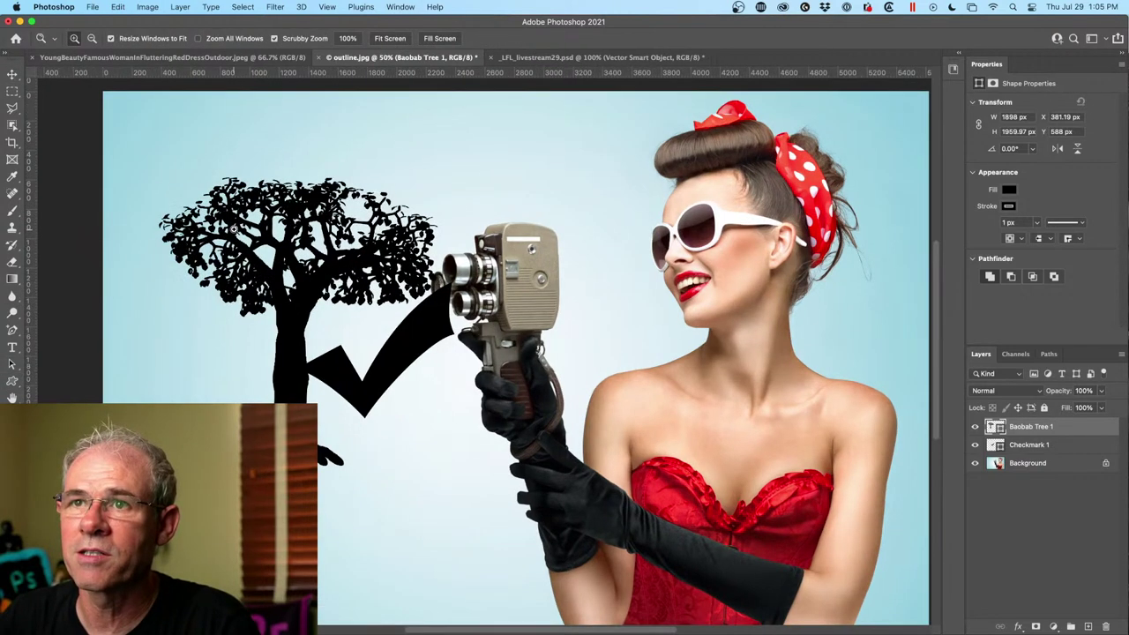
click(234, 228)
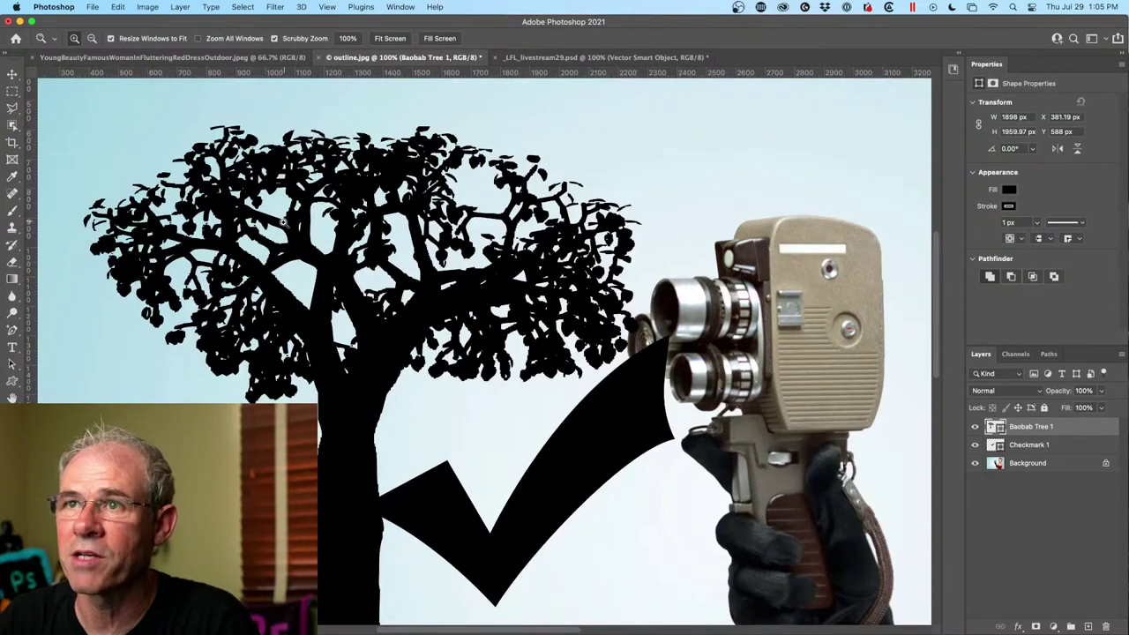
click(284, 222)
click(284, 223)
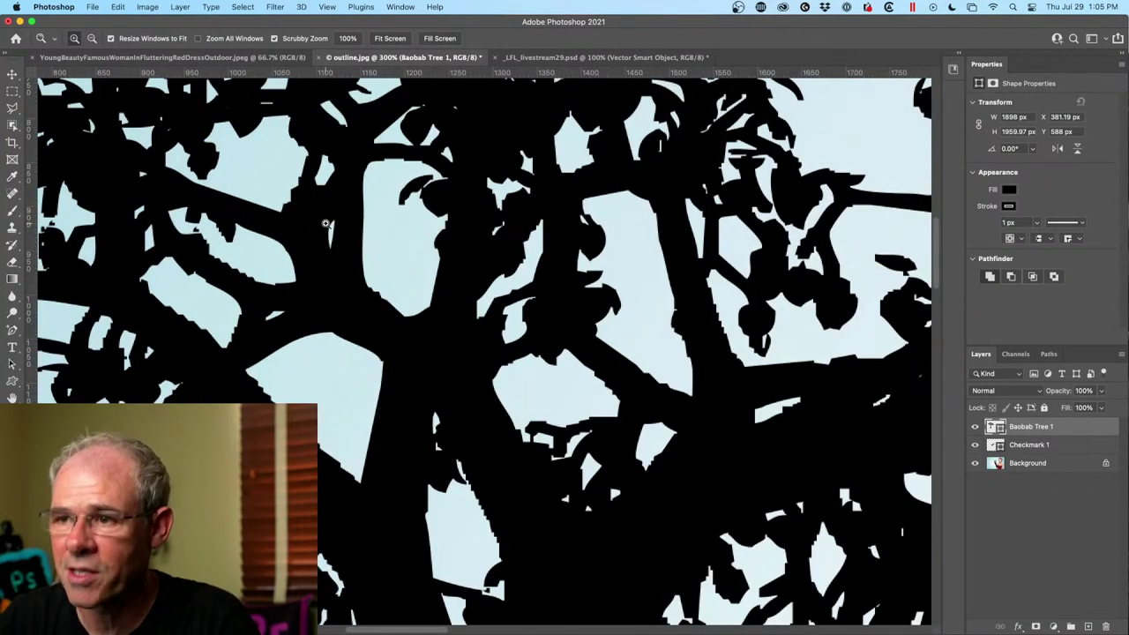
key(super+0)
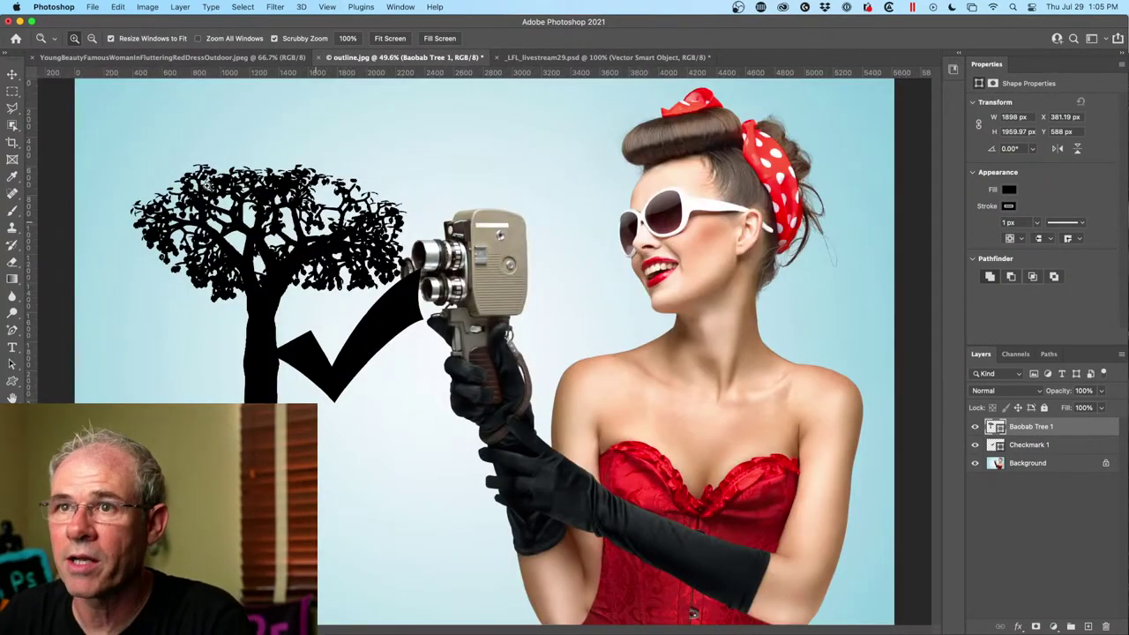
click(12, 73)
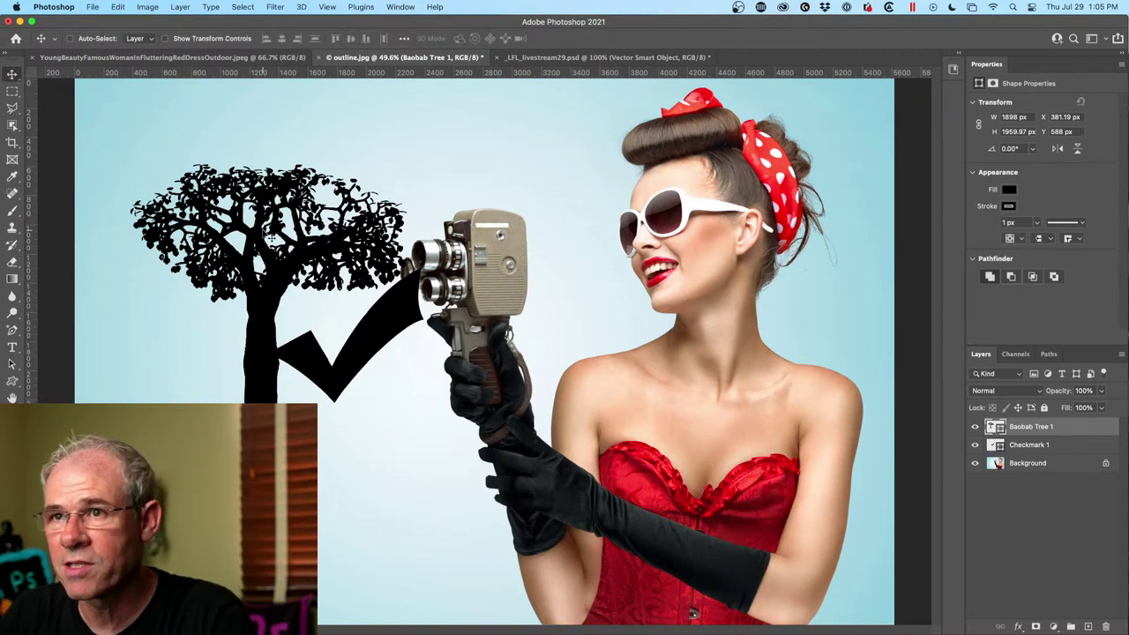
Free-transform Baobab Tree 1 to roughly 22713 × 14590 px, nudge it upward and commit.
key(super+t)
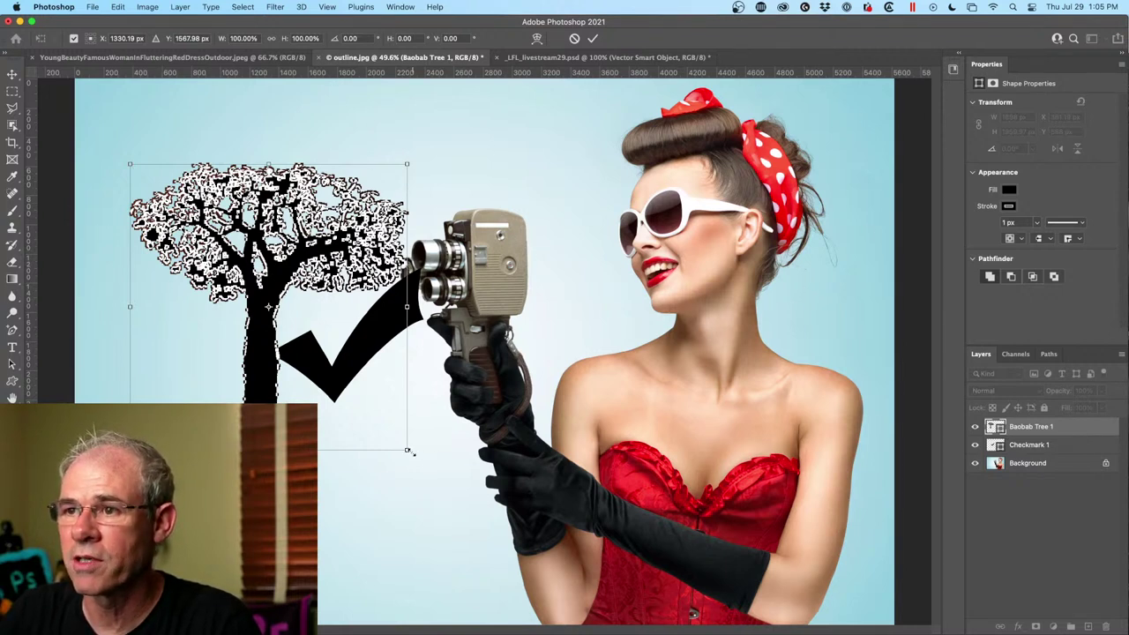
drag(462, 474, 793, 578)
key(super+minus)
key(super+minus)
key(super+minus)
key(super+minus)
key(super+minus)
key(super+minus)
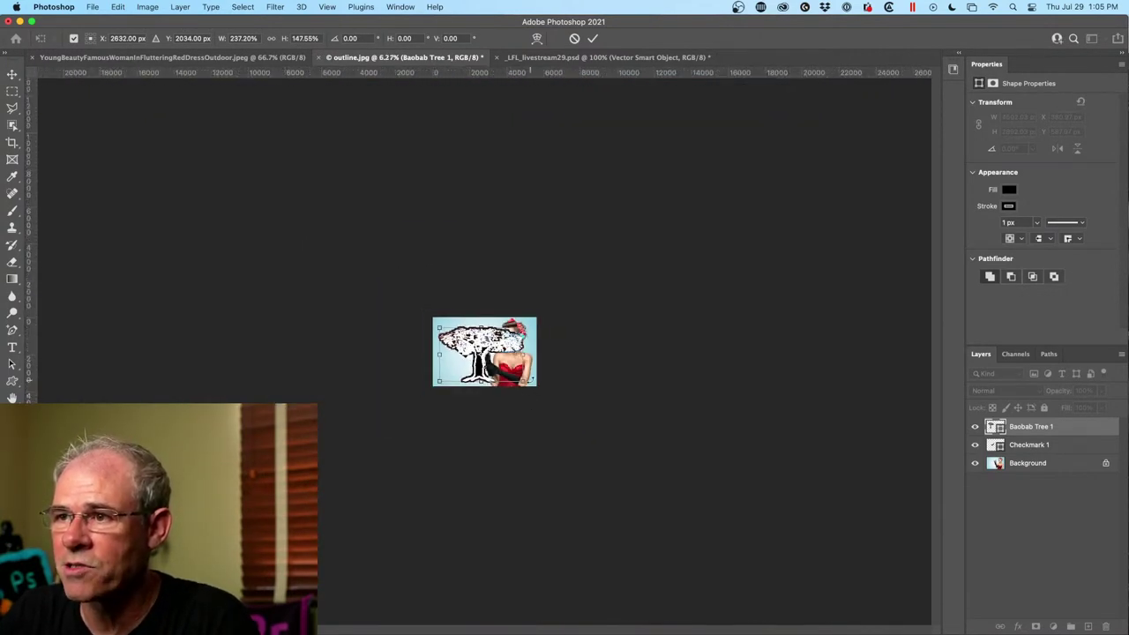
drag(527, 383, 886, 610)
drag(635, 365, 633, 351)
key(Return)
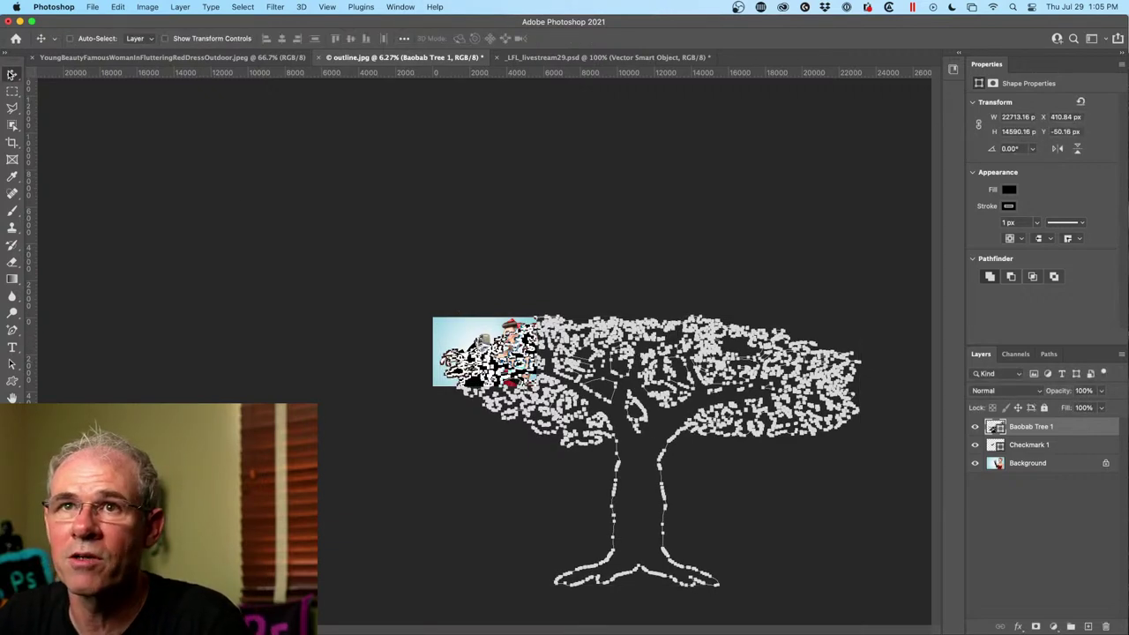
click(1071, 493)
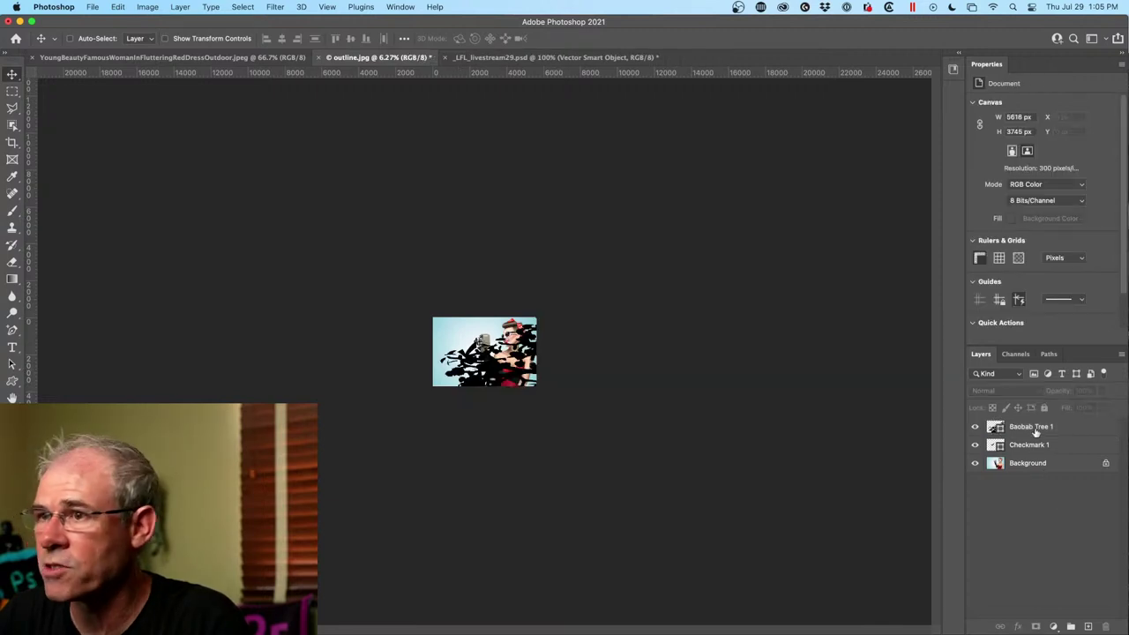
Zoom in step by step to 200% near the woman's lips, then fit the image on screen.
key(z)
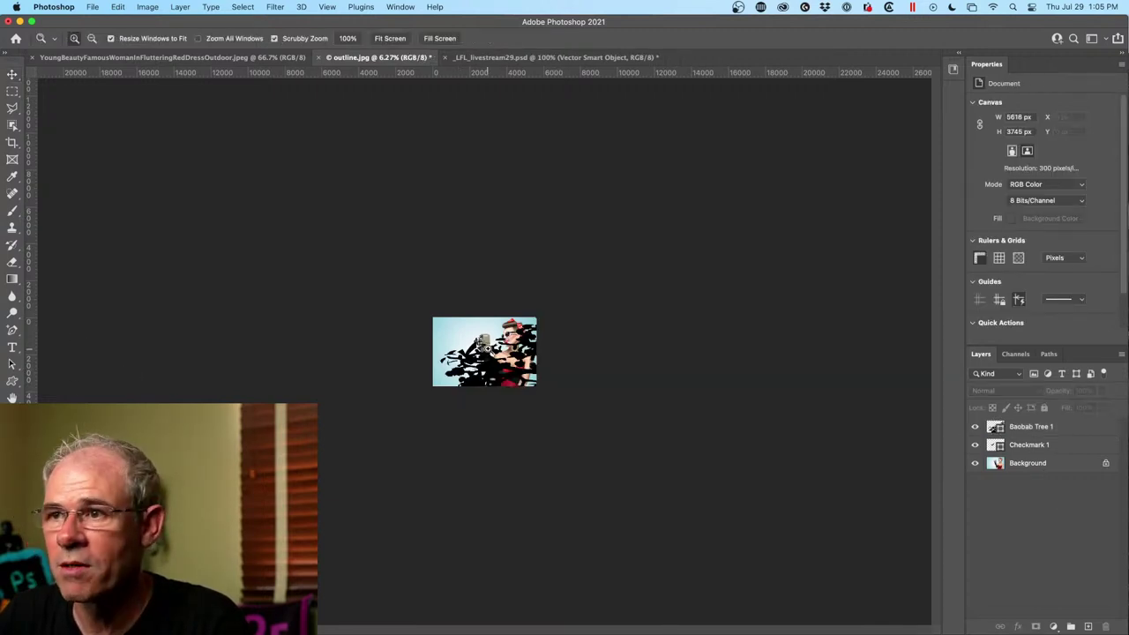
click(489, 349)
click(490, 348)
click(503, 340)
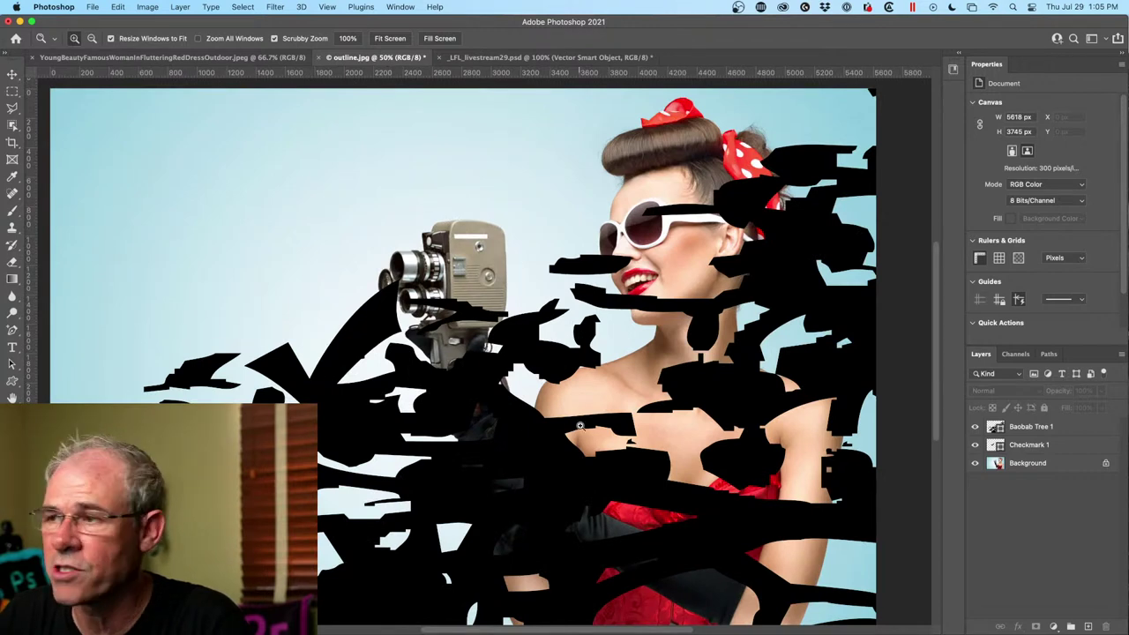
click(590, 424)
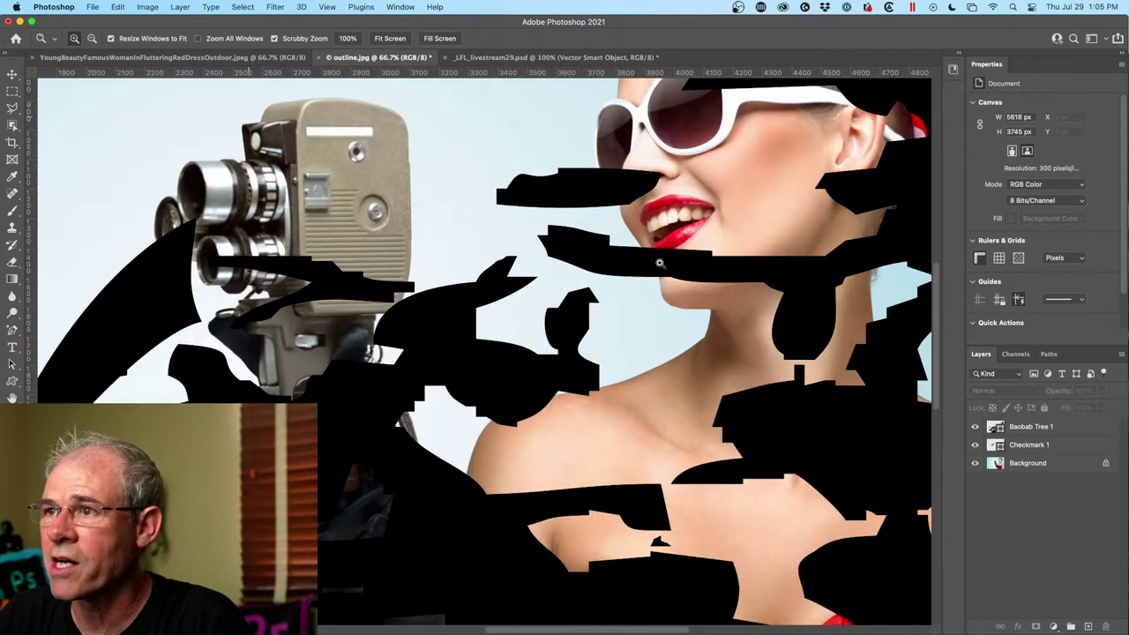
click(626, 258)
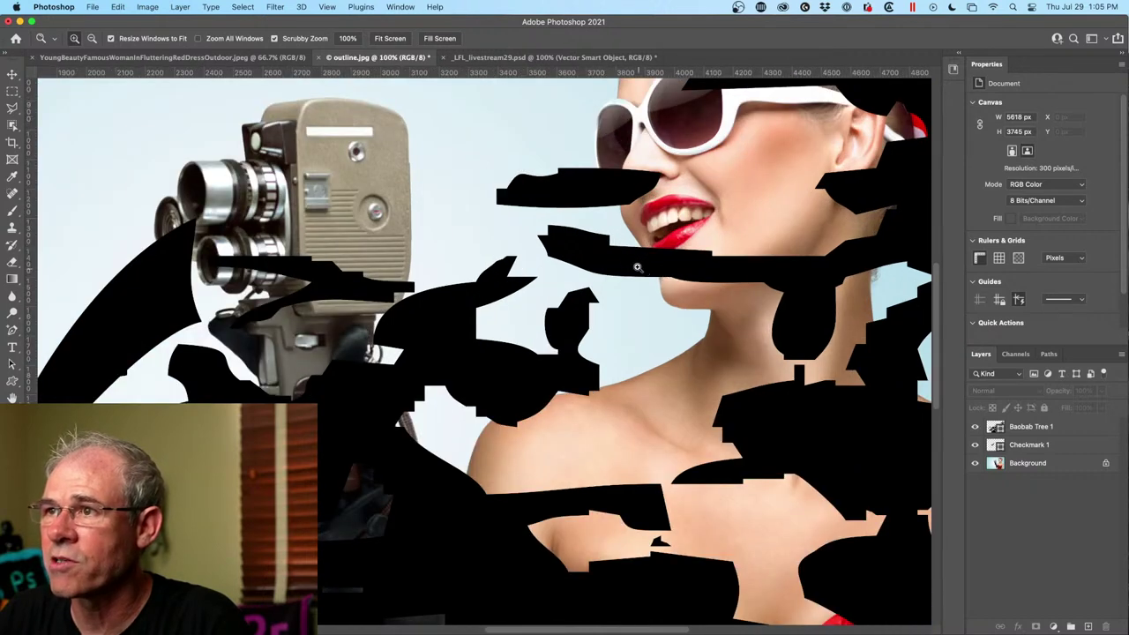
click(599, 212)
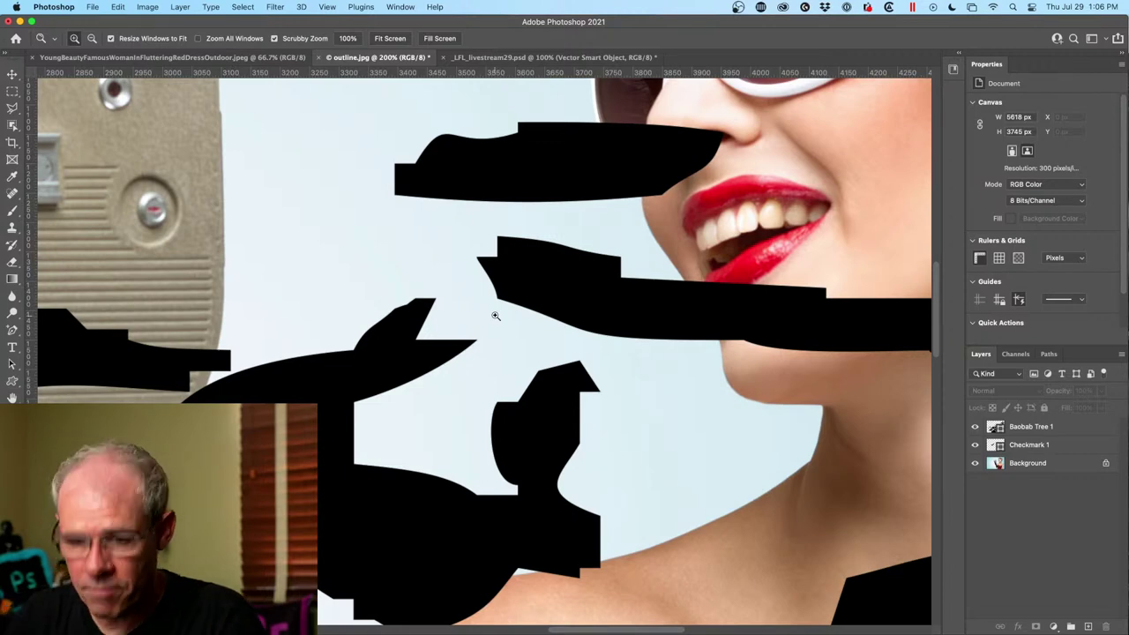
key(super+0)
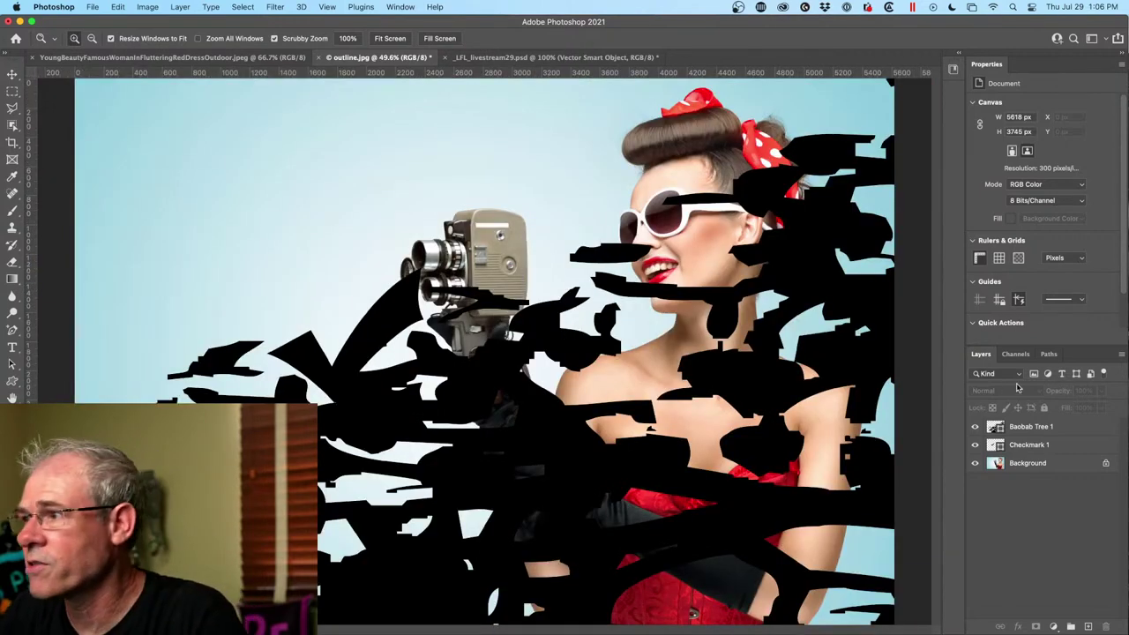
Delete the Baobab Tree 1 and Checkmark 1 shape layers.
click(1024, 428)
key(Delete)
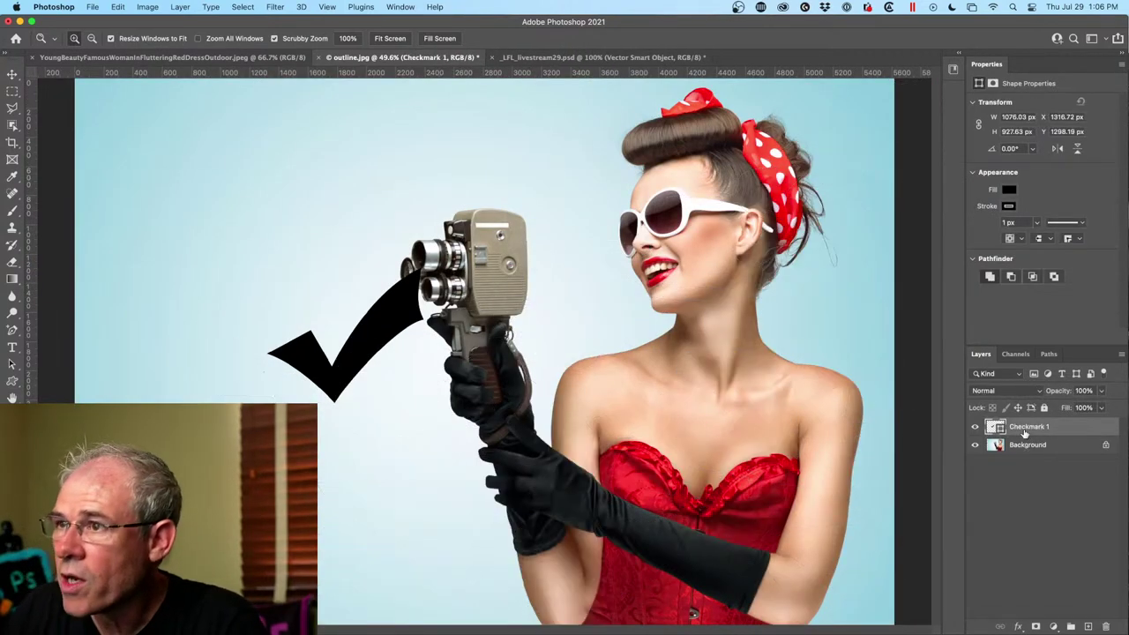
key(Delete)
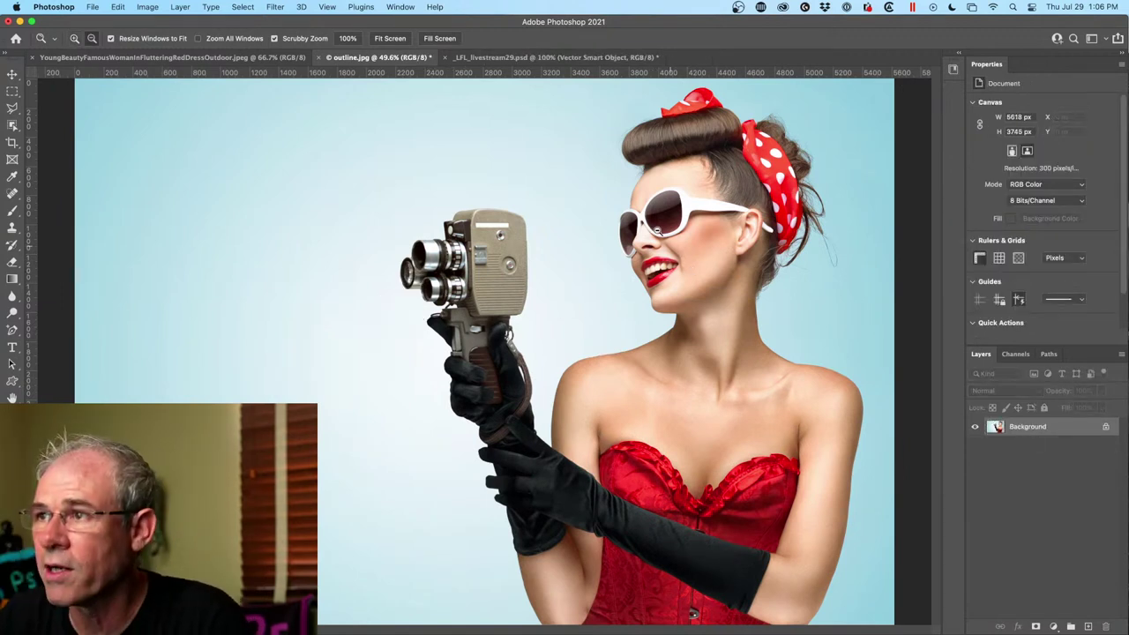
With the Move tool active, duplicate the Background photo into Layer 1 using Cmd+J.
scroll(658, 225, down, 2)
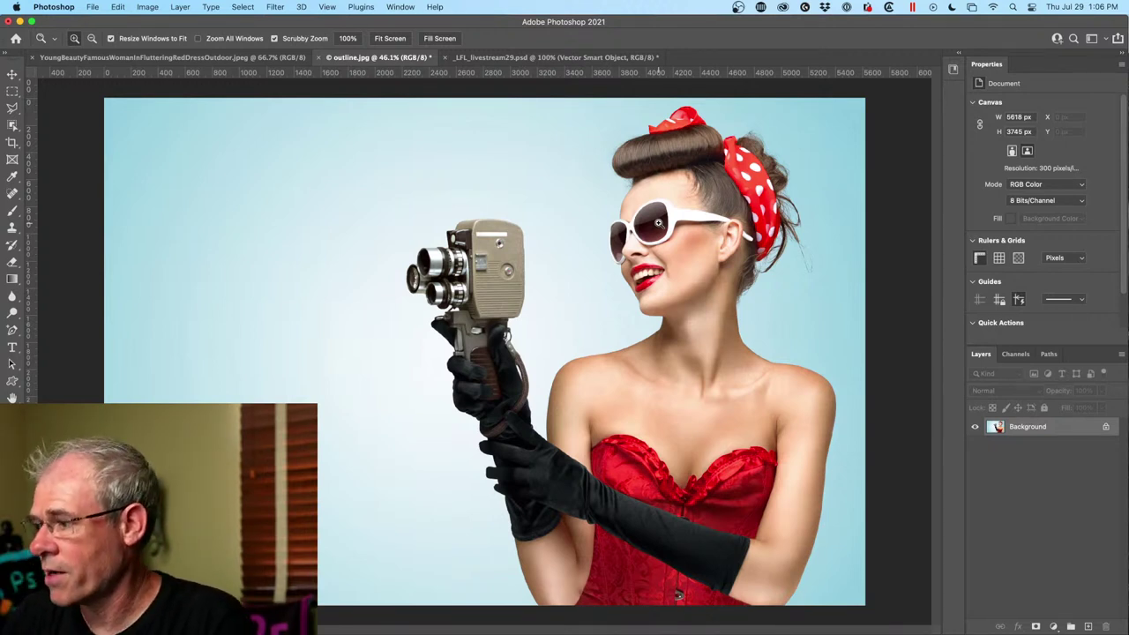
click(12, 74)
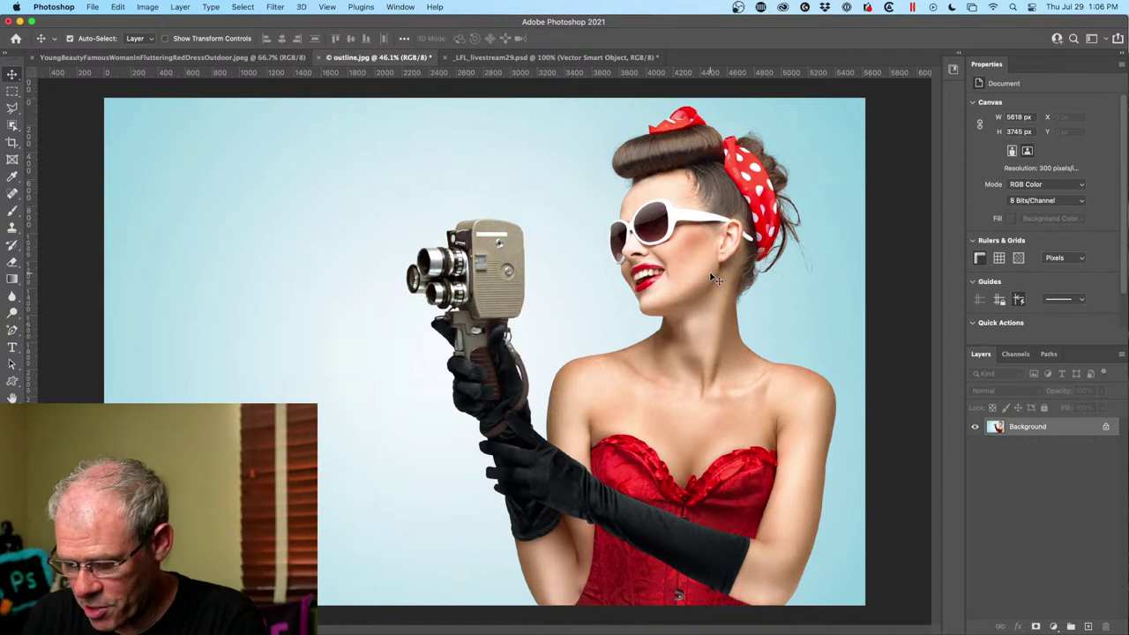
key(super+j)
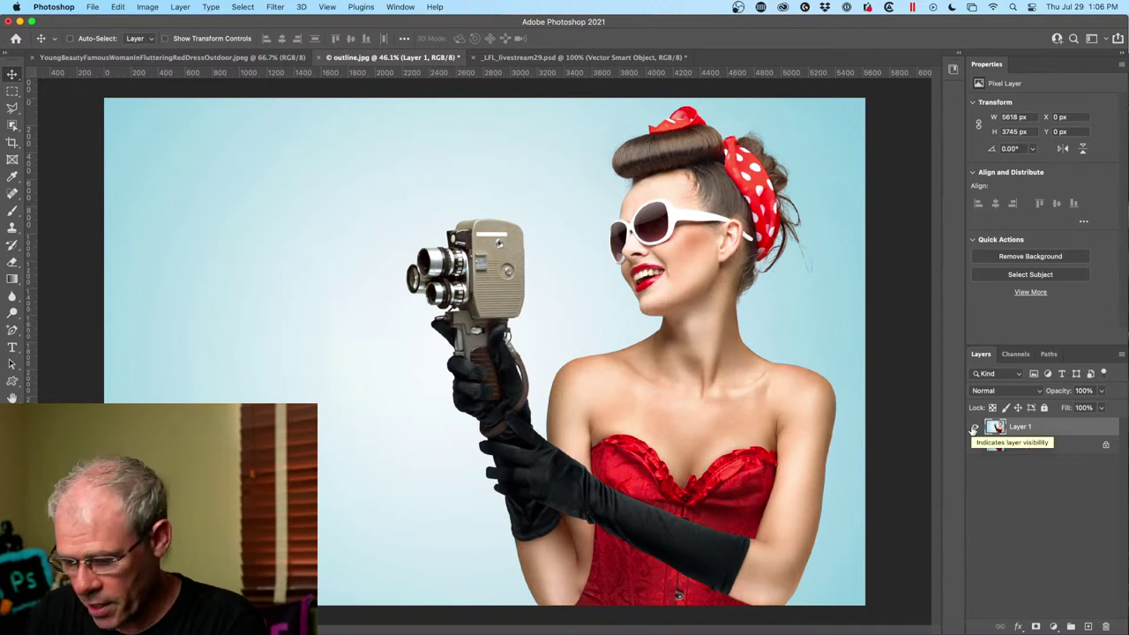
Make Layer 1 black and white, duplicate it as Layer 1 copy, and toggle its visibility to compare.
click(973, 429)
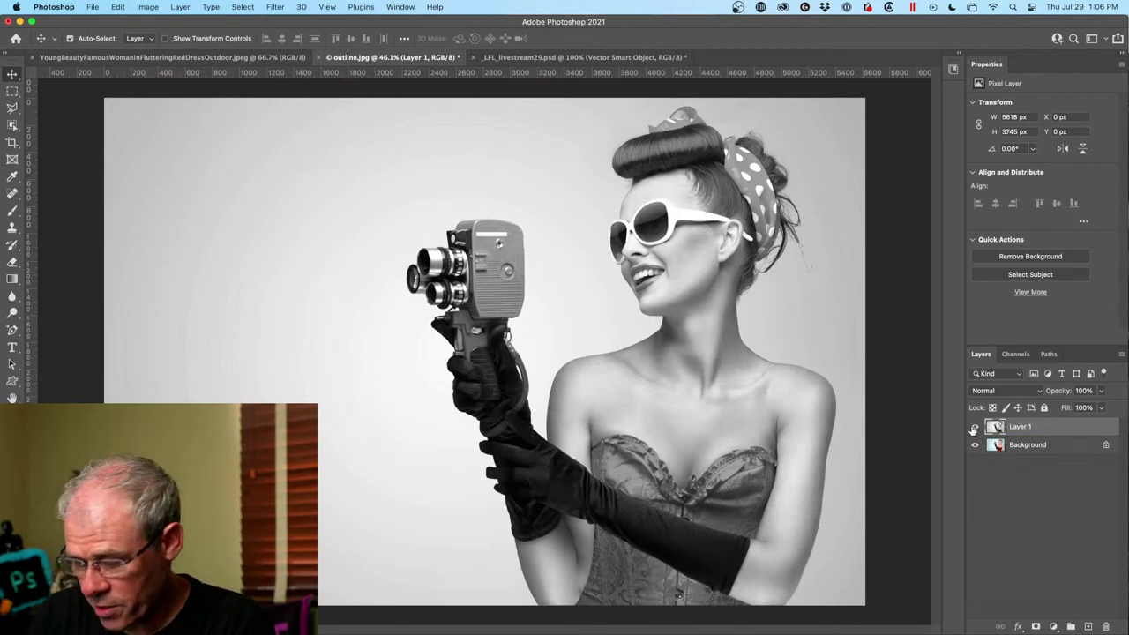
key(super+j)
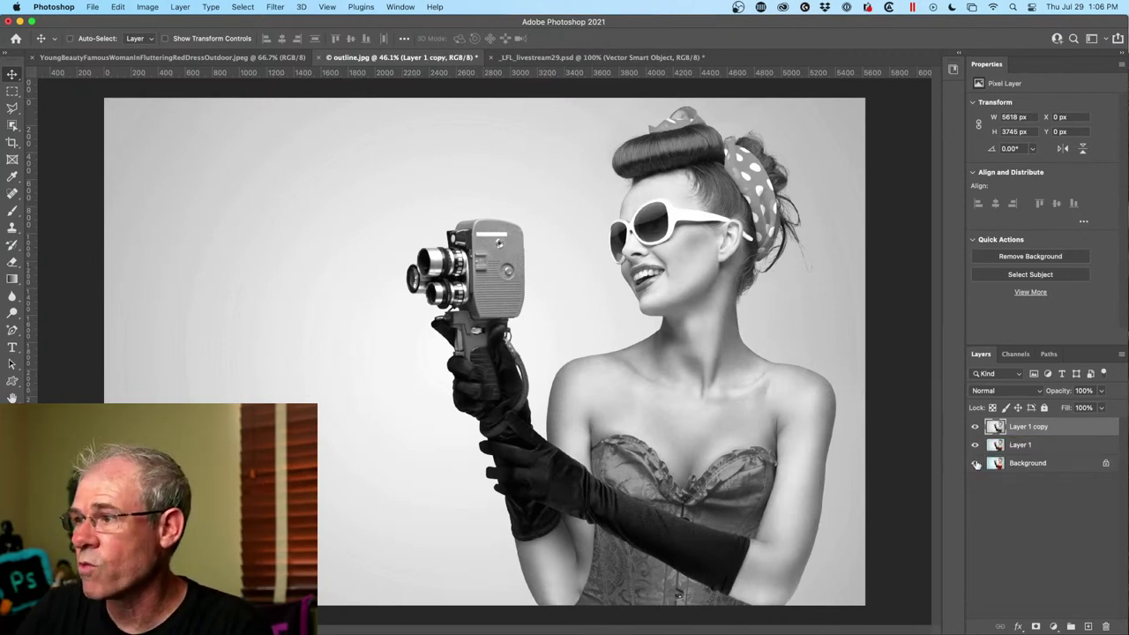
click(974, 427)
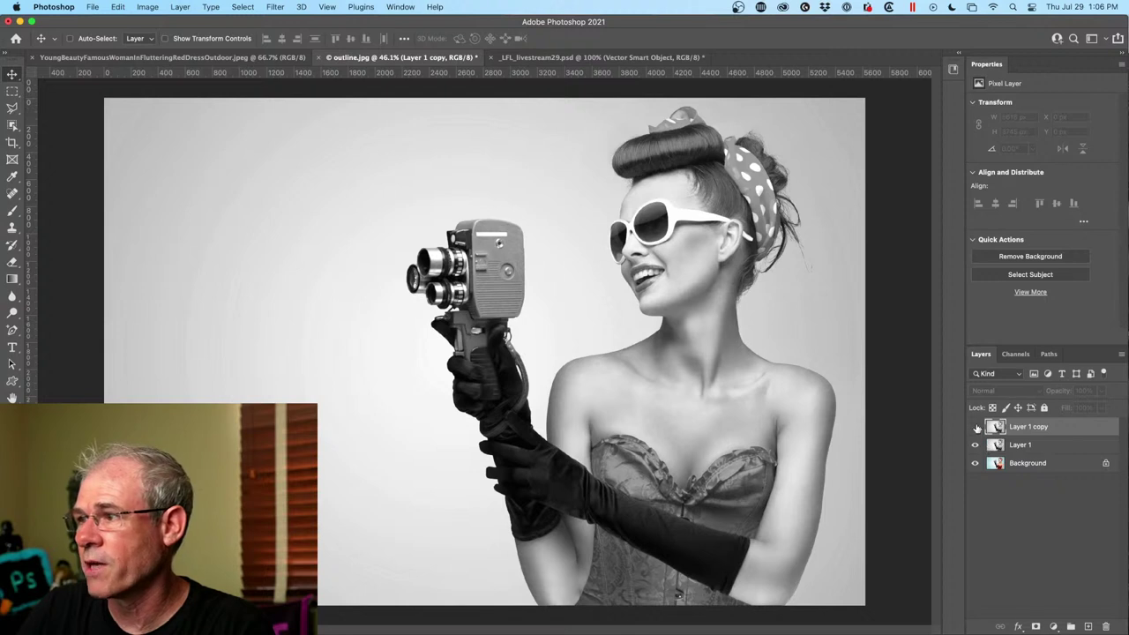
click(975, 427)
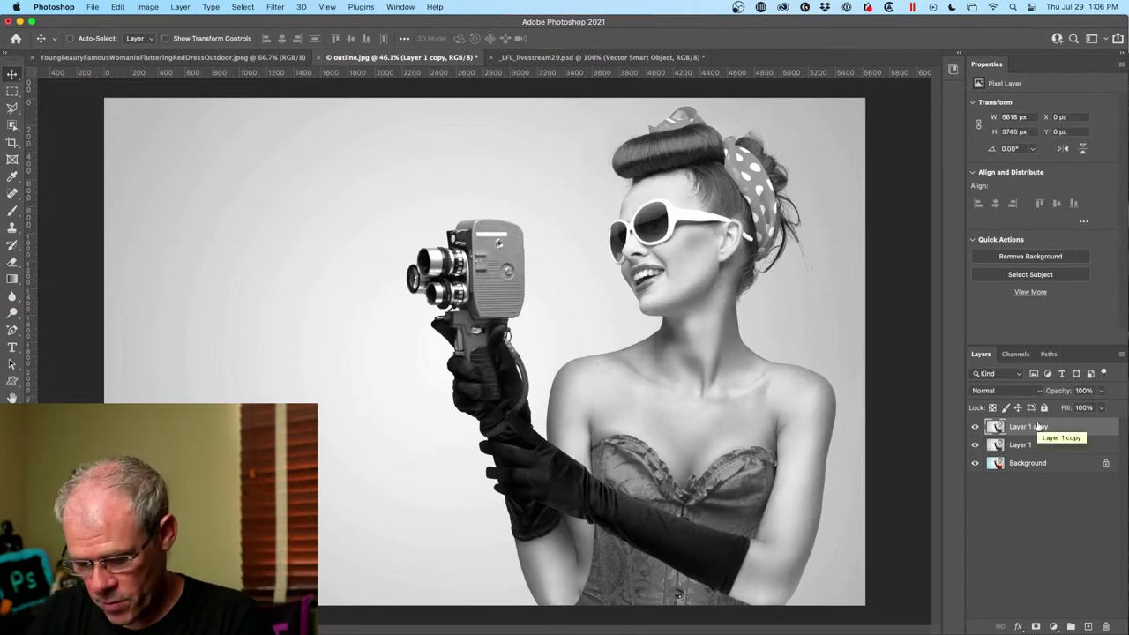
Invert Layer 1 copy into a negative, compare it by toggling visibility, and open the blend modes.
key(super+i)
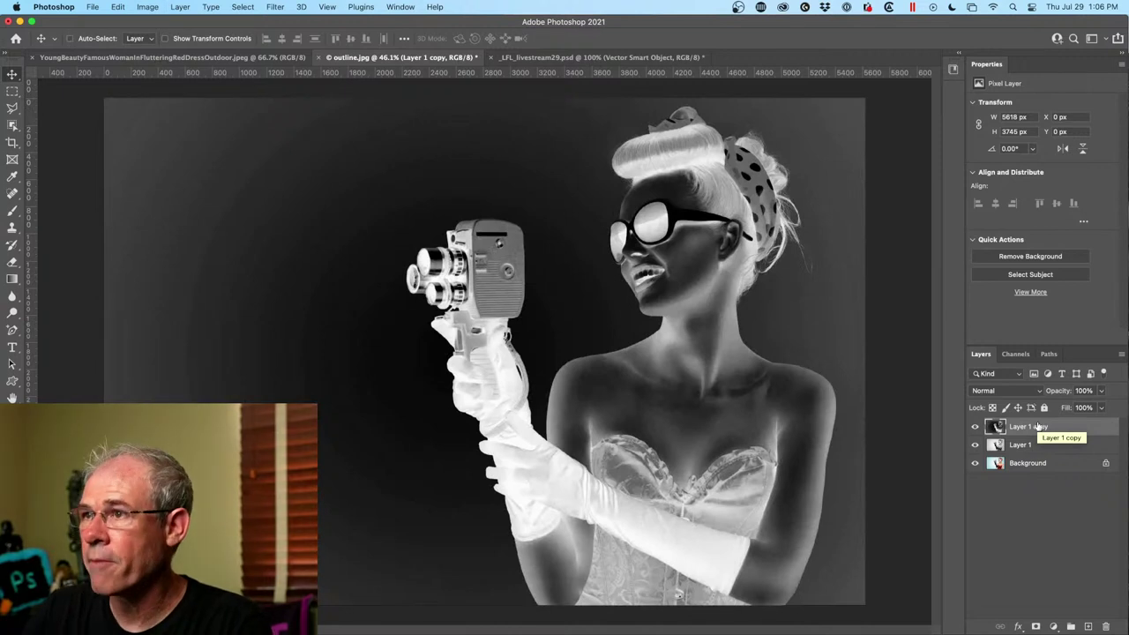
click(975, 427)
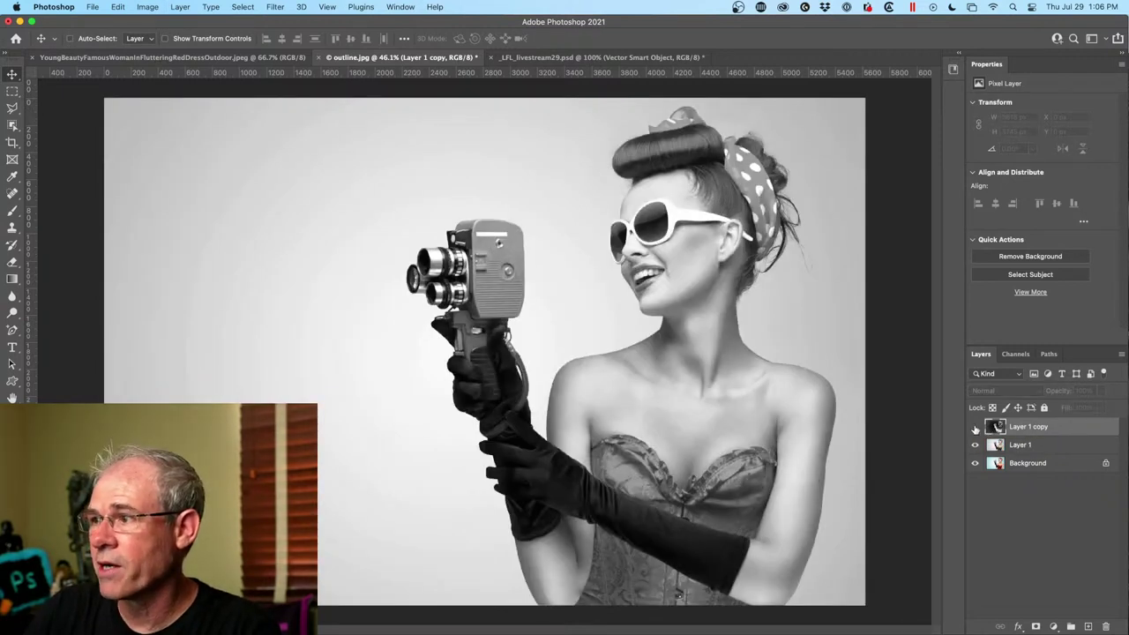
click(974, 426)
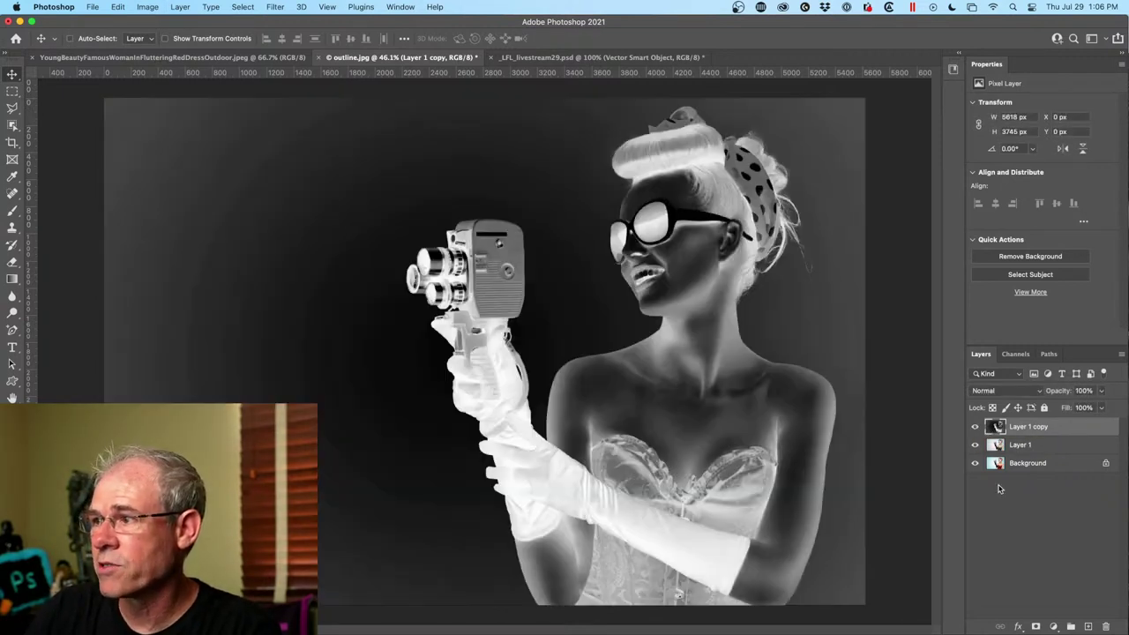
click(975, 427)
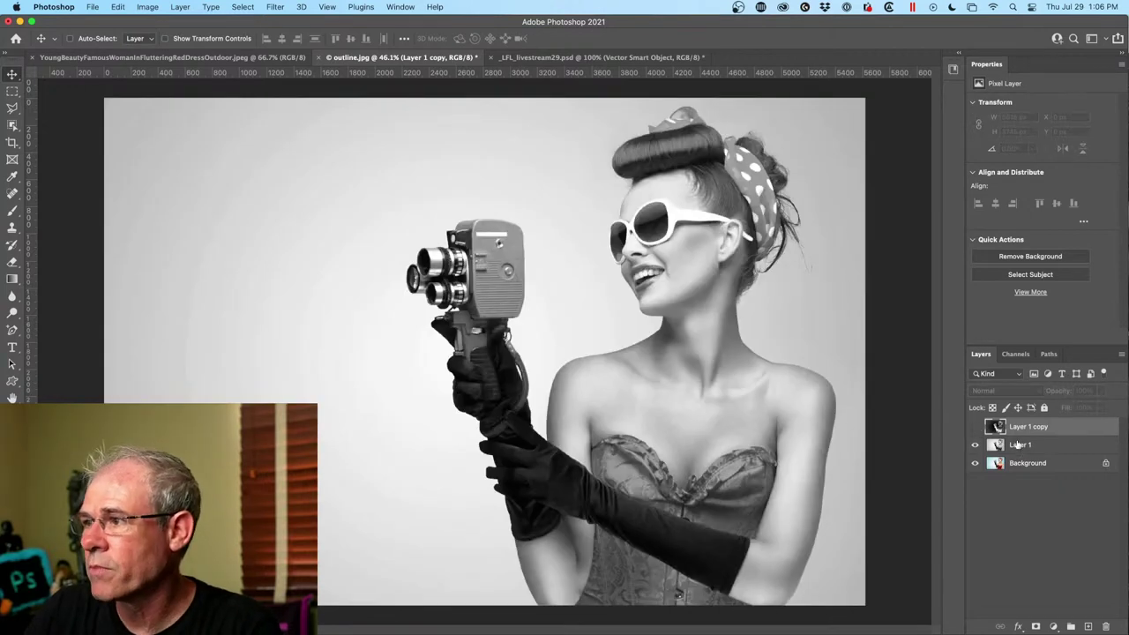
click(974, 426)
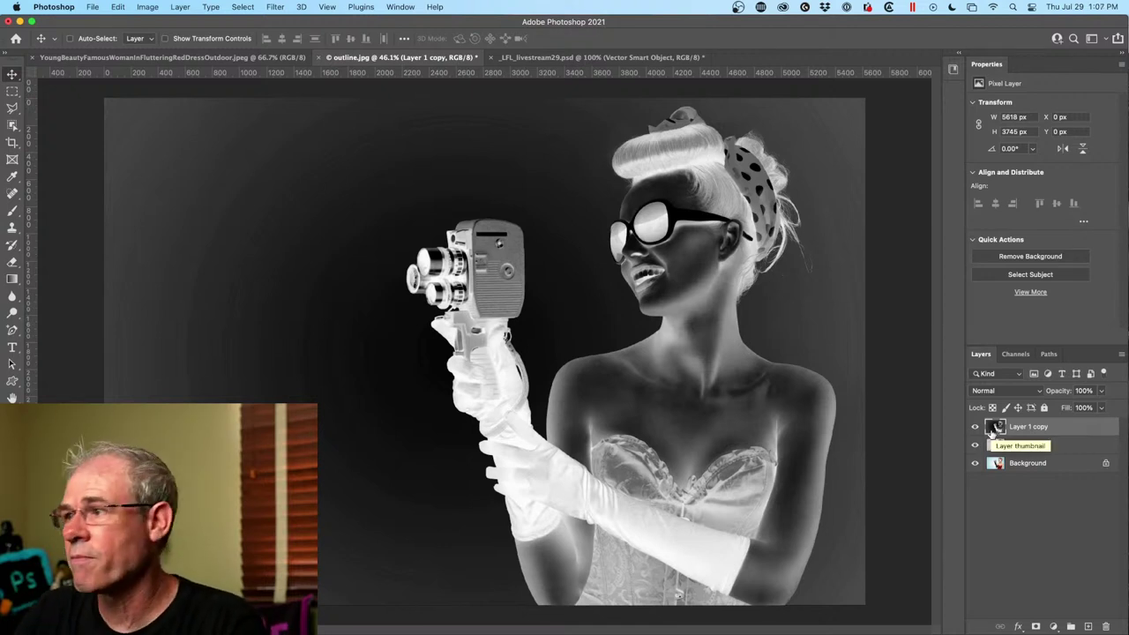
click(1020, 392)
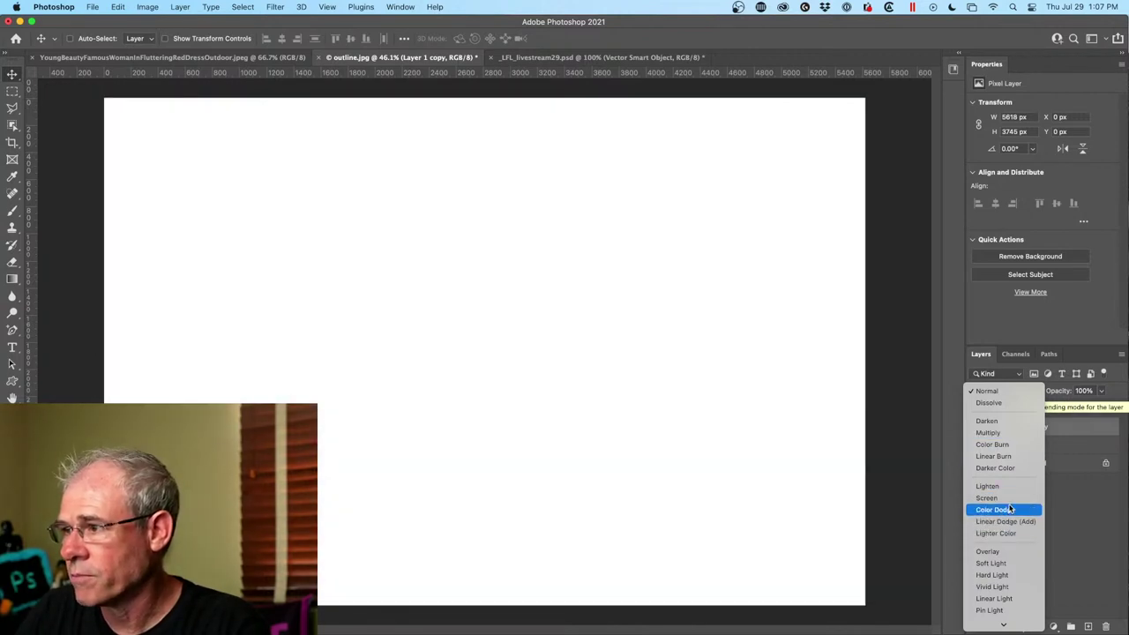
Set Layer 1 copy to Linear Dodge (Add) and apply a 9.9 px Gaussian Blur.
click(1013, 521)
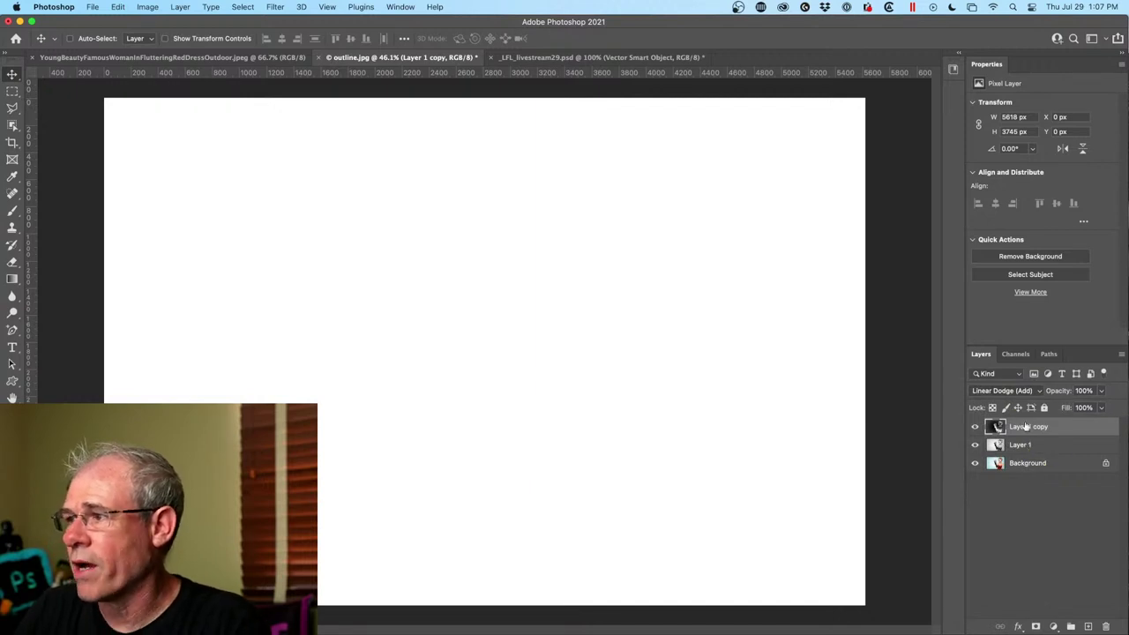
click(277, 7)
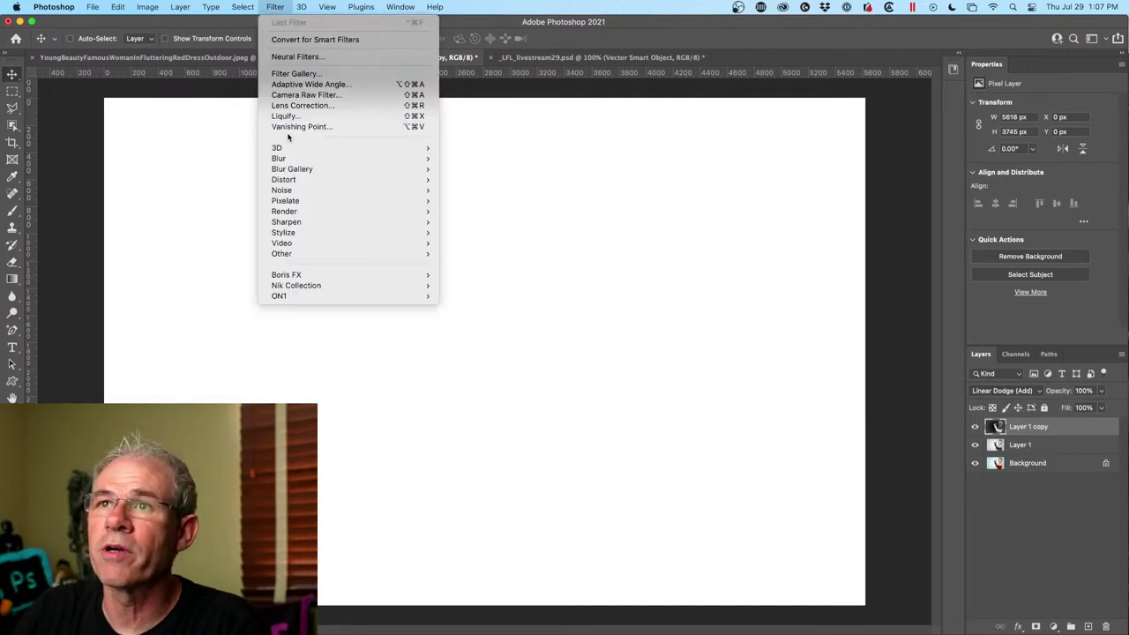
mouse_move(386, 160)
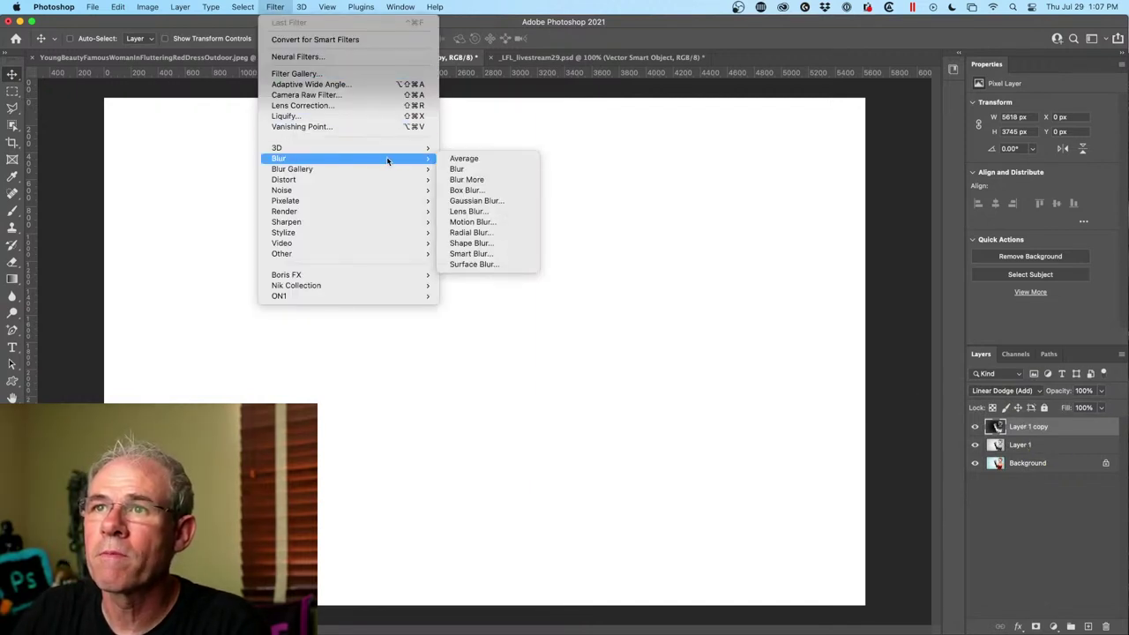
click(476, 200)
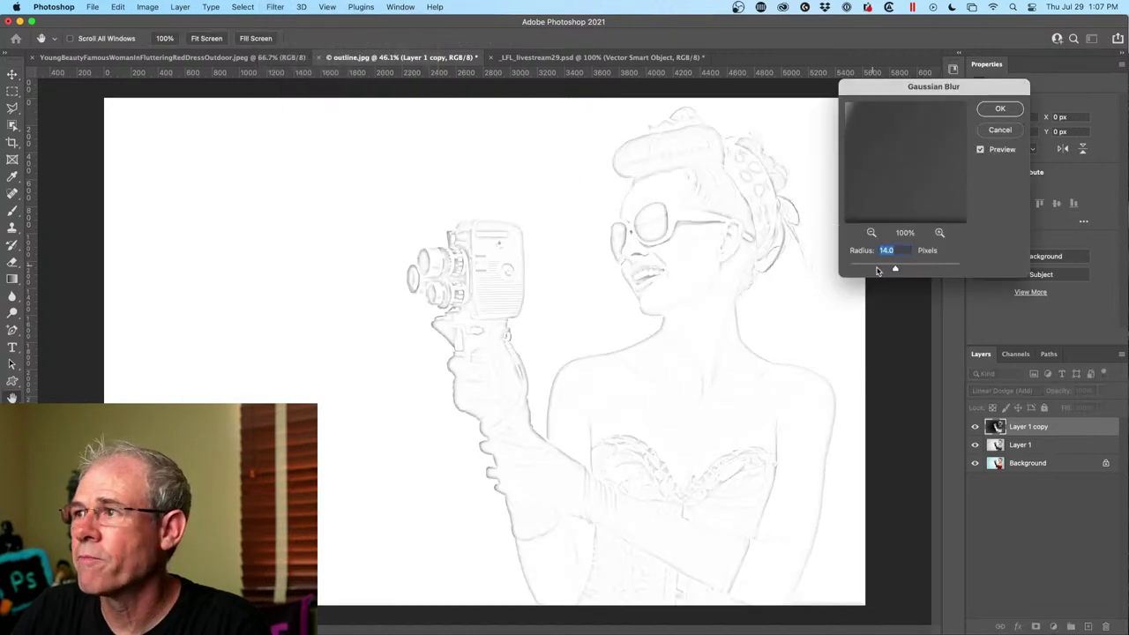
mouse_move(895, 269)
mouse_down()
mouse_move(908, 272)
mouse_move(893, 272)
mouse_up()
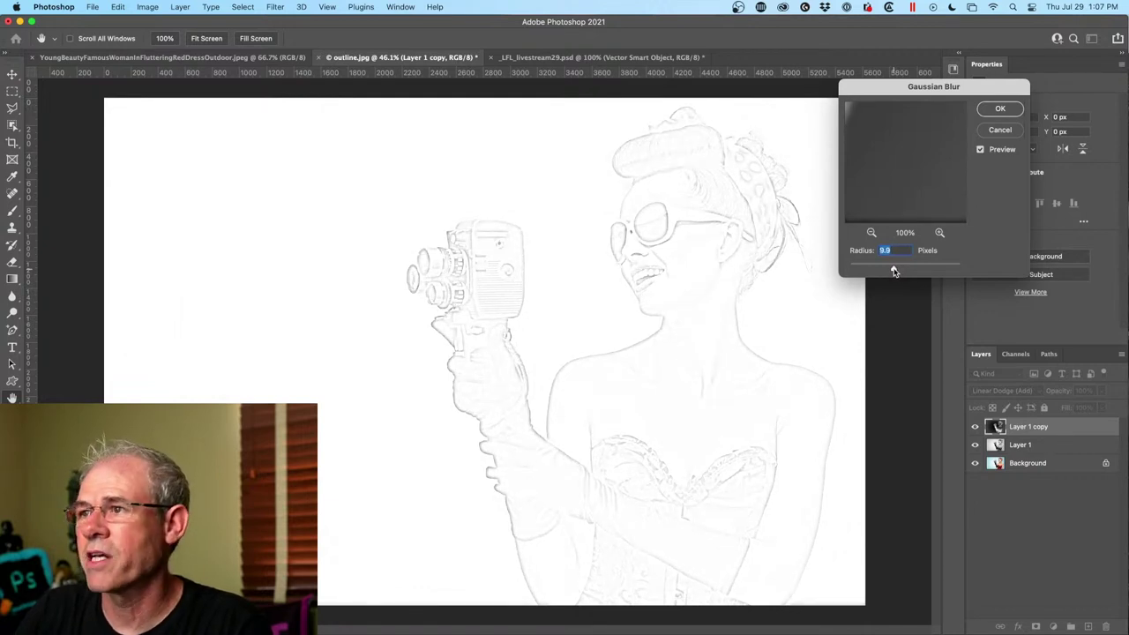
click(1000, 108)
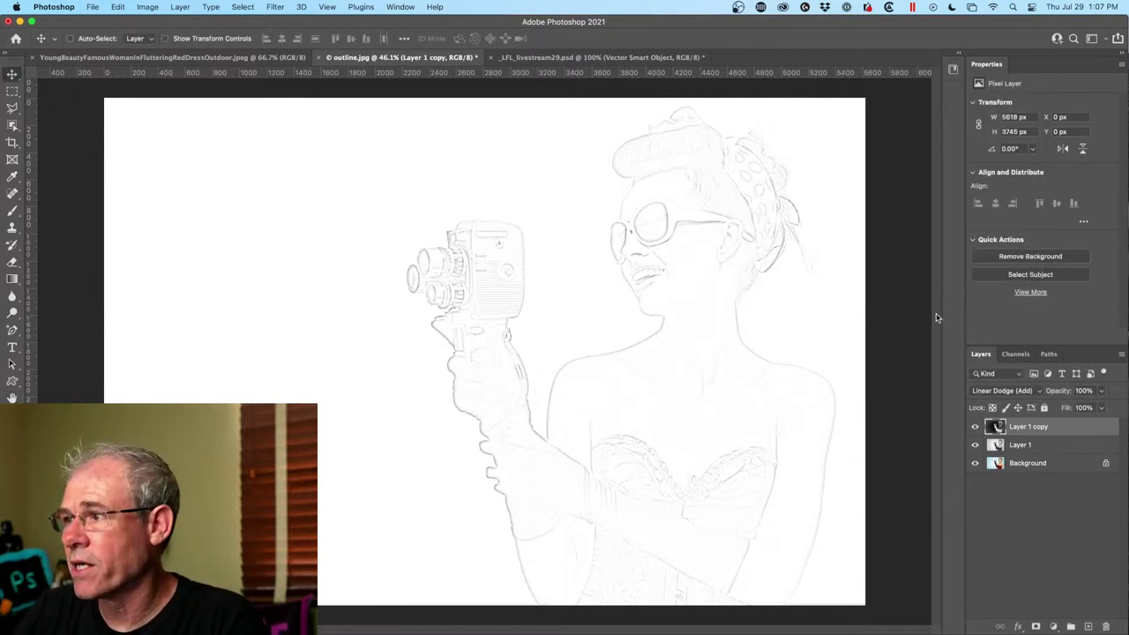
Select Layer 1 together with Layer 1 copy and delete both outline layers.
shift+click(1044, 448)
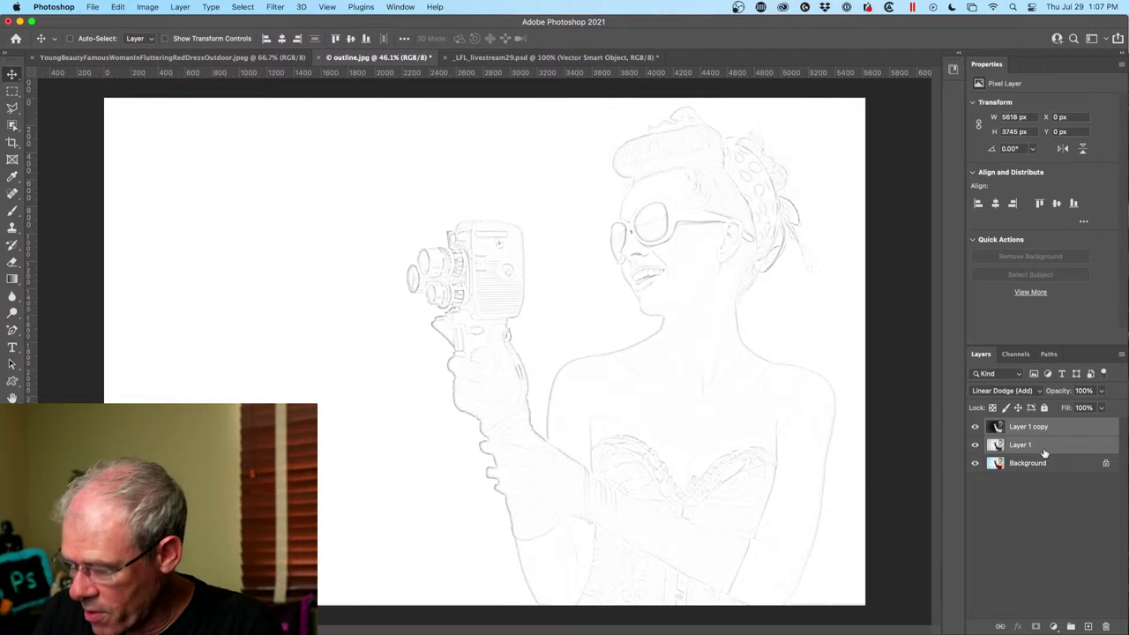
key(Delete)
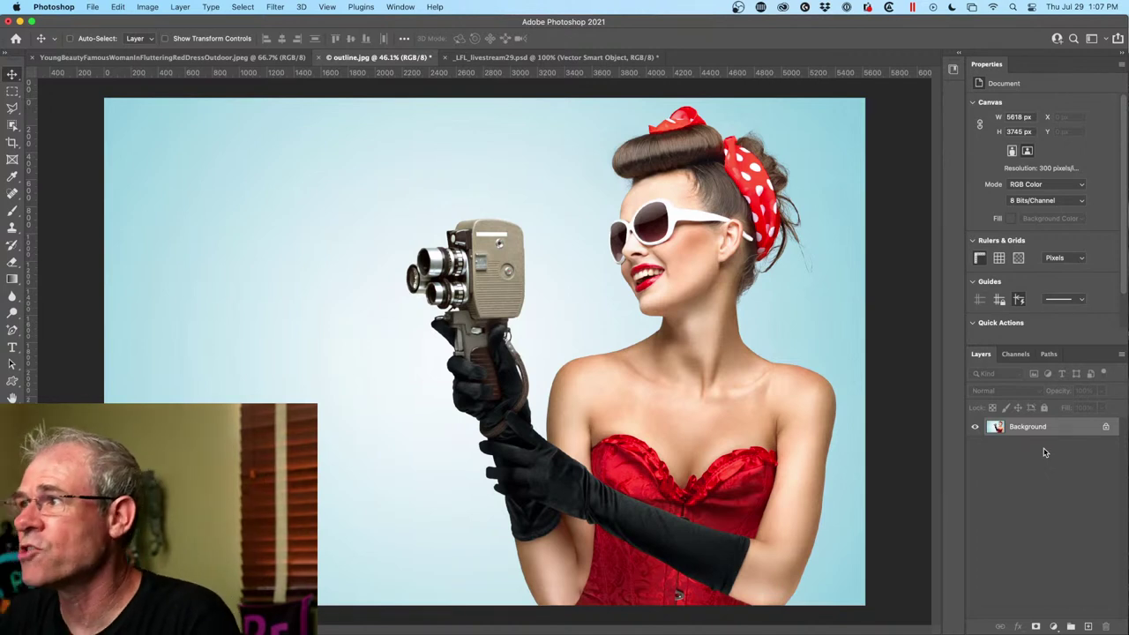
click(399, 7)
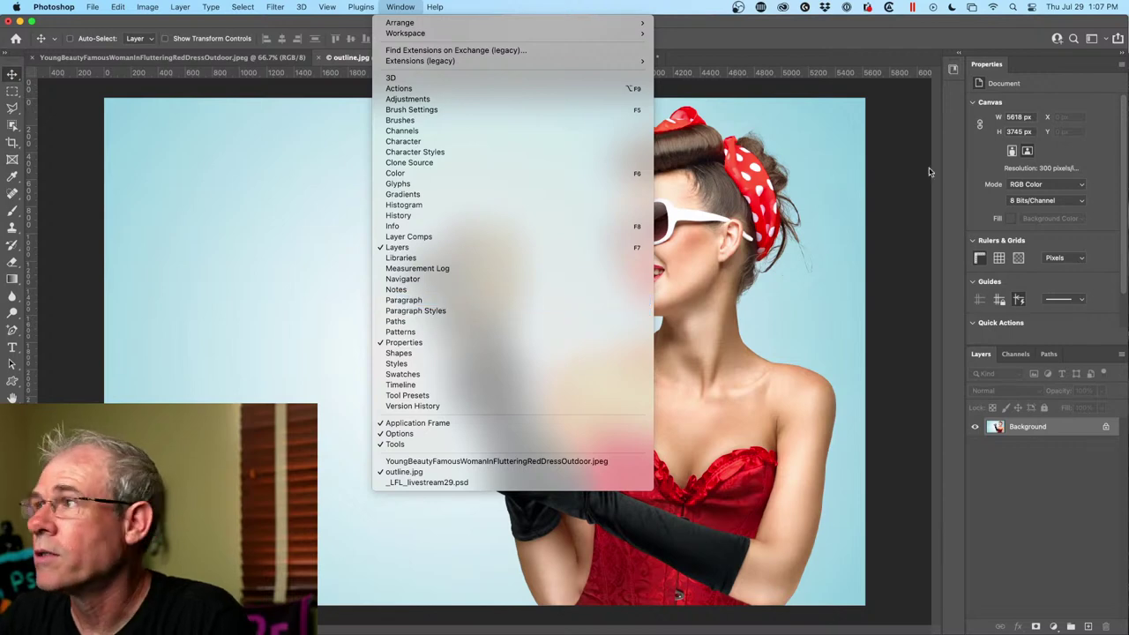
Show the Libraries panel on the TUTS library, drag it taller, and open its add-content options.
click(954, 70)
click(953, 69)
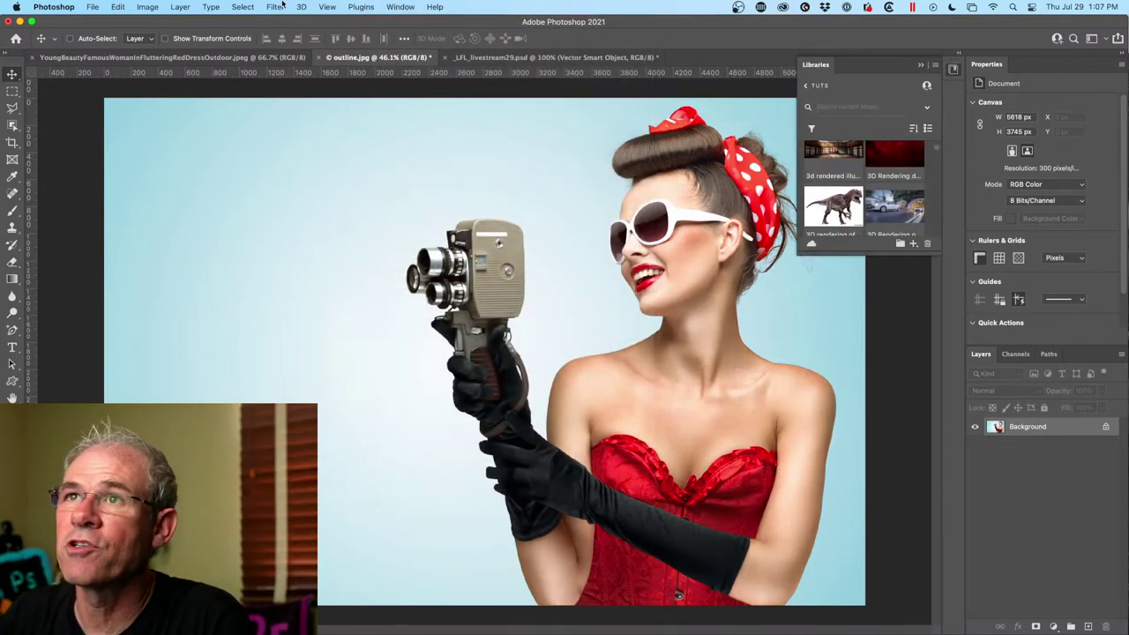
click(393, 6)
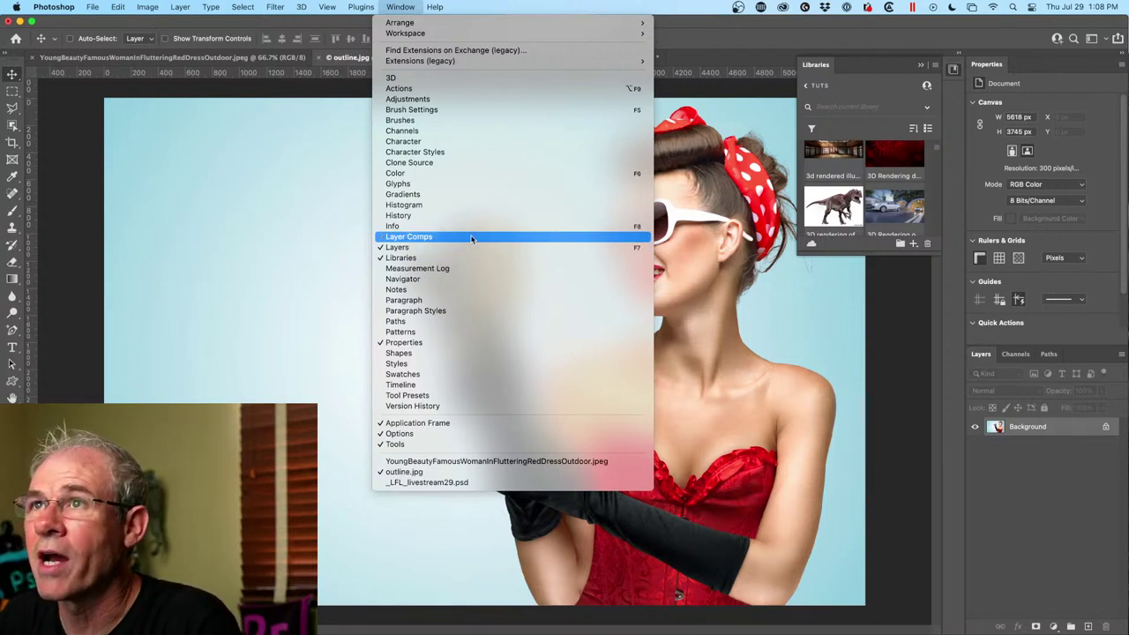
mouse_move(617, 34)
click(741, 18)
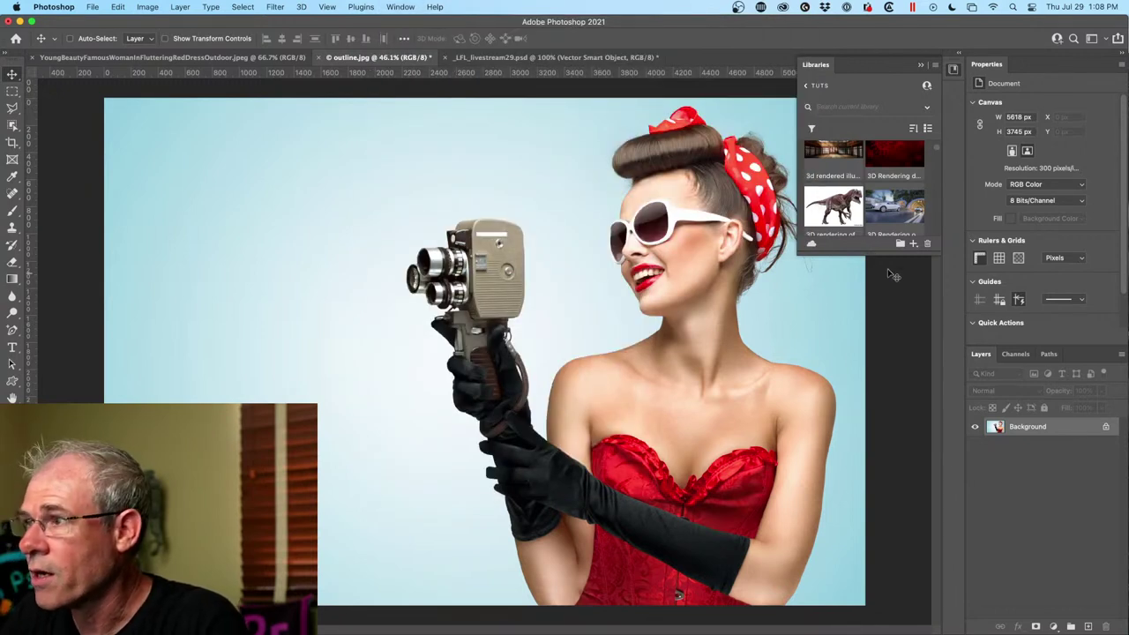
drag(863, 254, 831, 569)
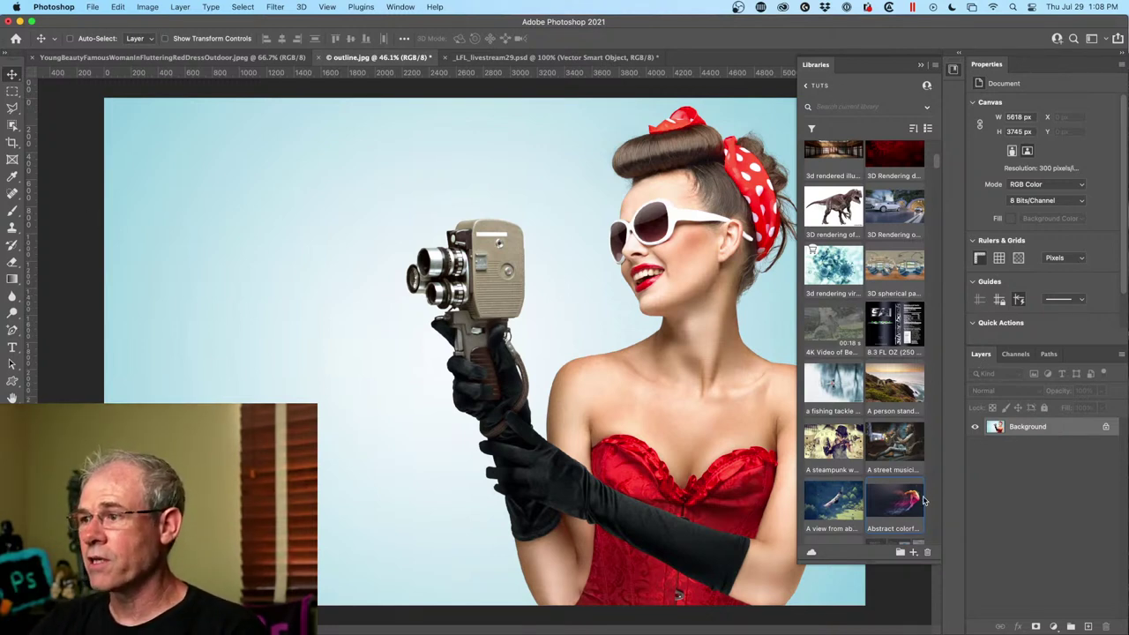
click(914, 552)
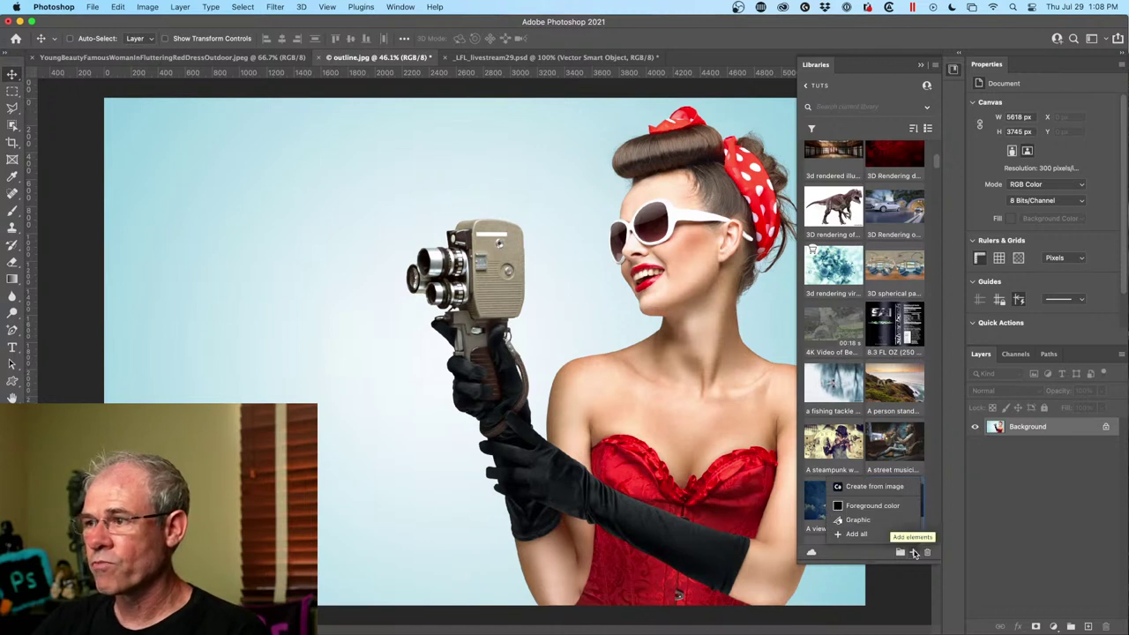
Make a kaleidoscope pattern from the photo at an enlarged scale and shifted source area, then switch to Shapes.
click(876, 487)
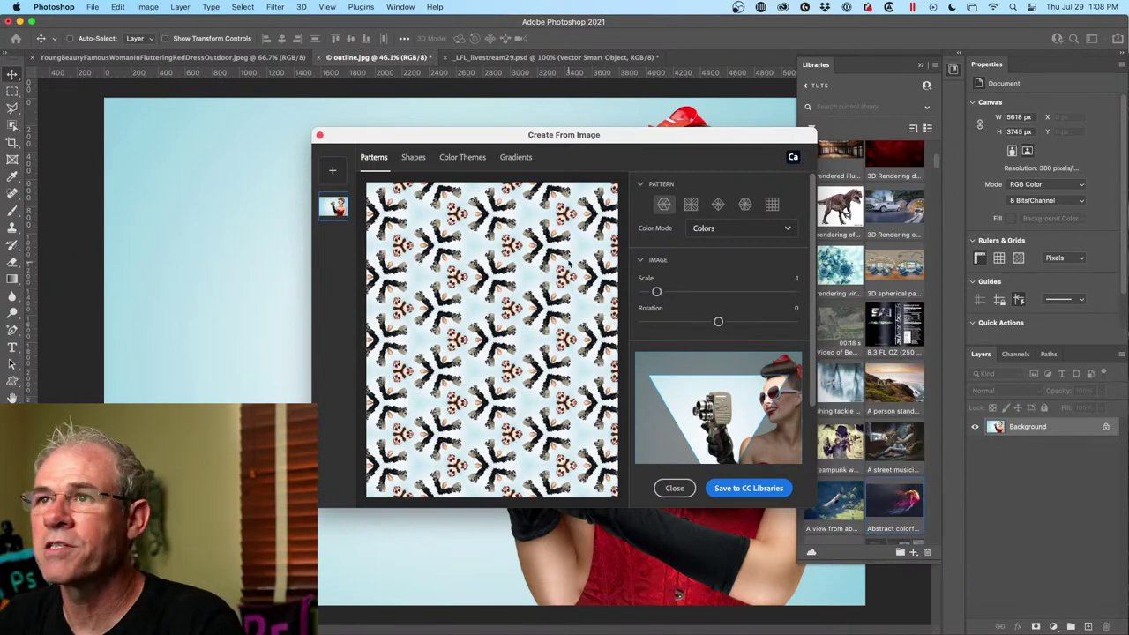
click(692, 205)
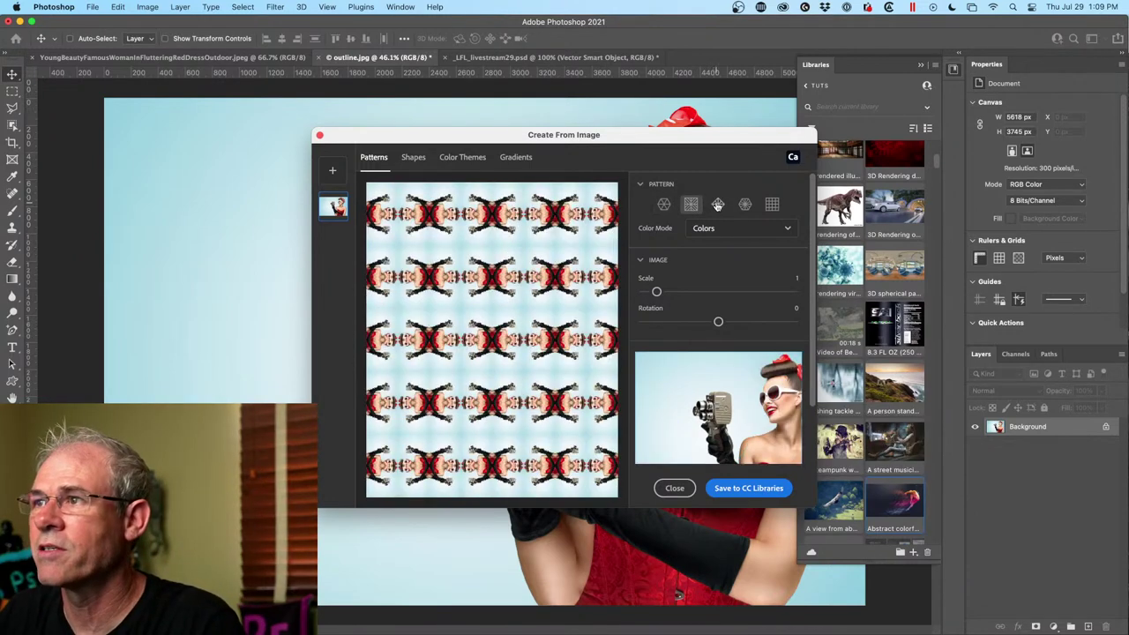
click(718, 204)
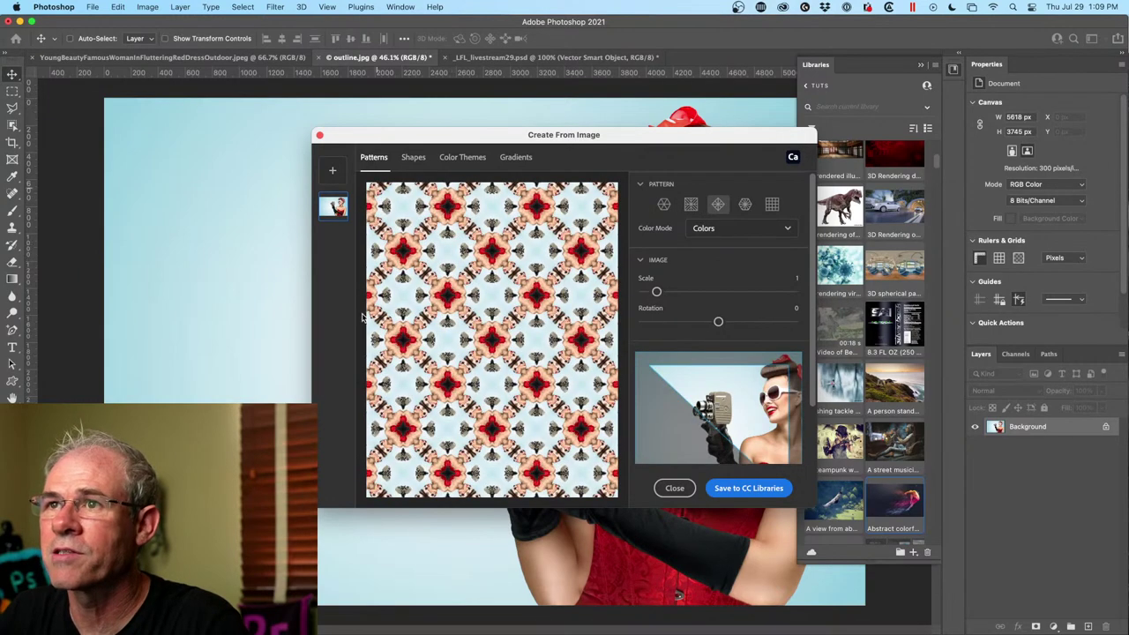
drag(666, 290, 724, 291)
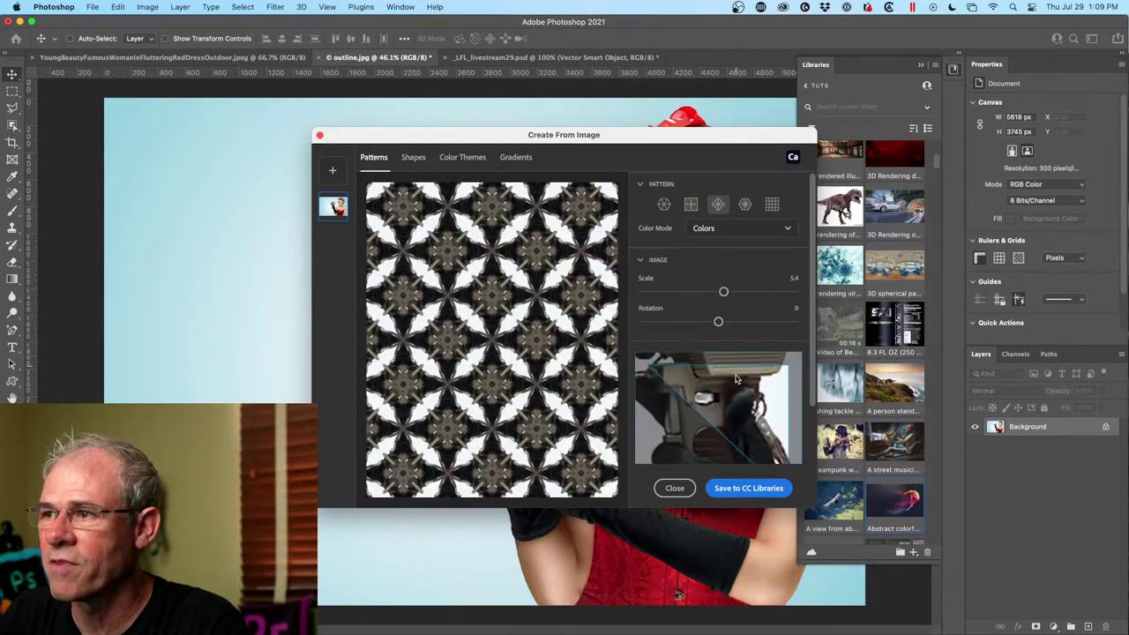
drag(709, 403, 707, 450)
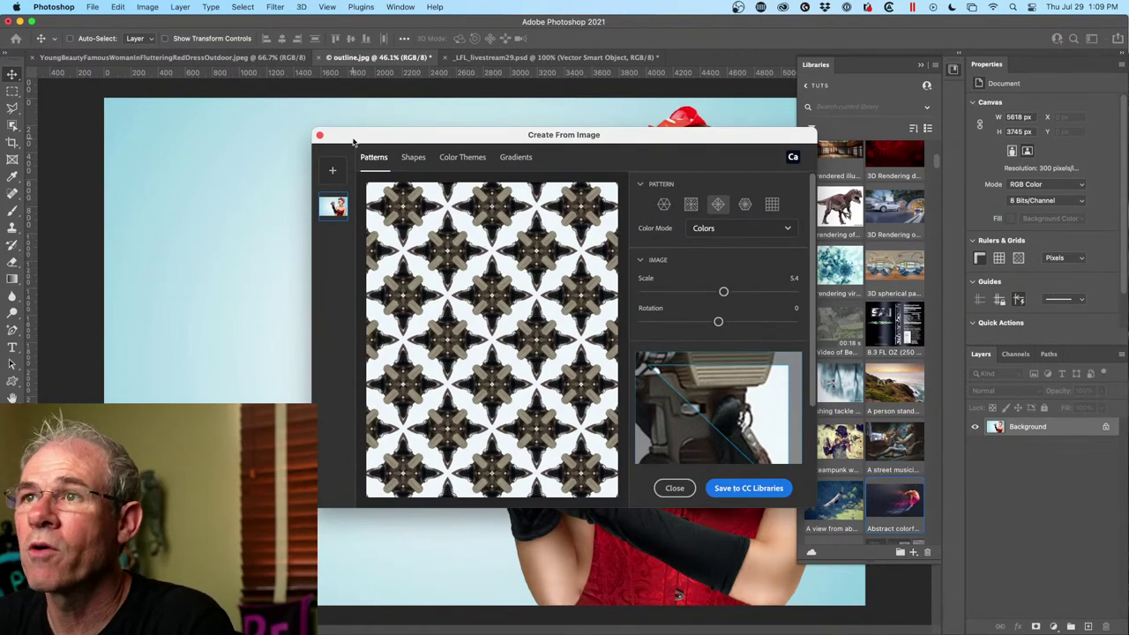
click(406, 157)
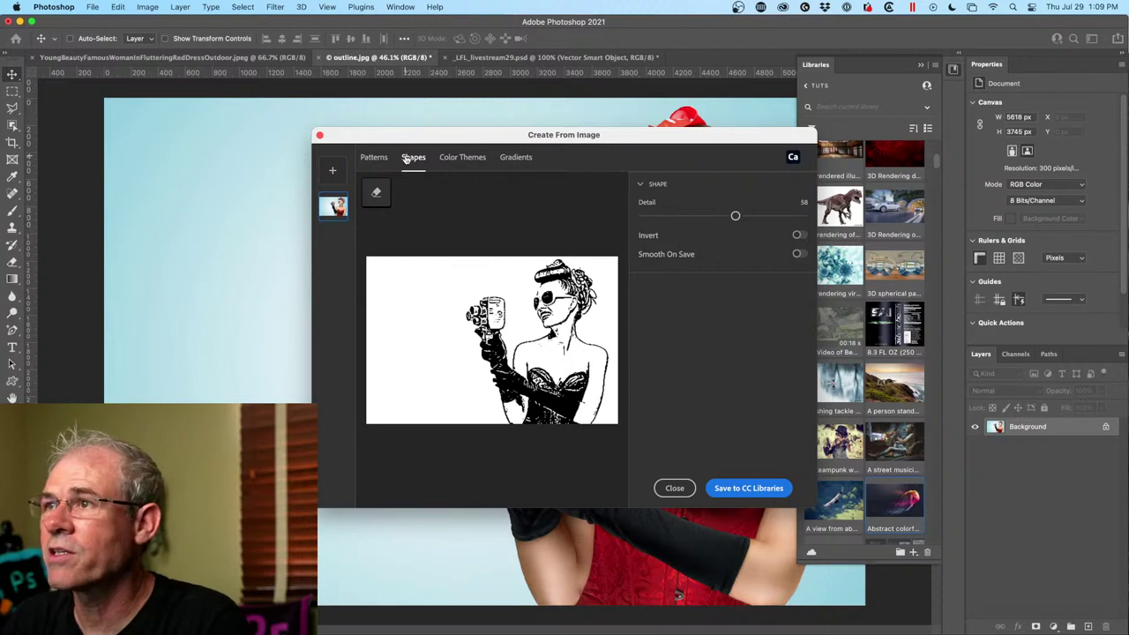
Adjust the shape's Detail level and toggle Invert on and back off.
drag(735, 215, 758, 233)
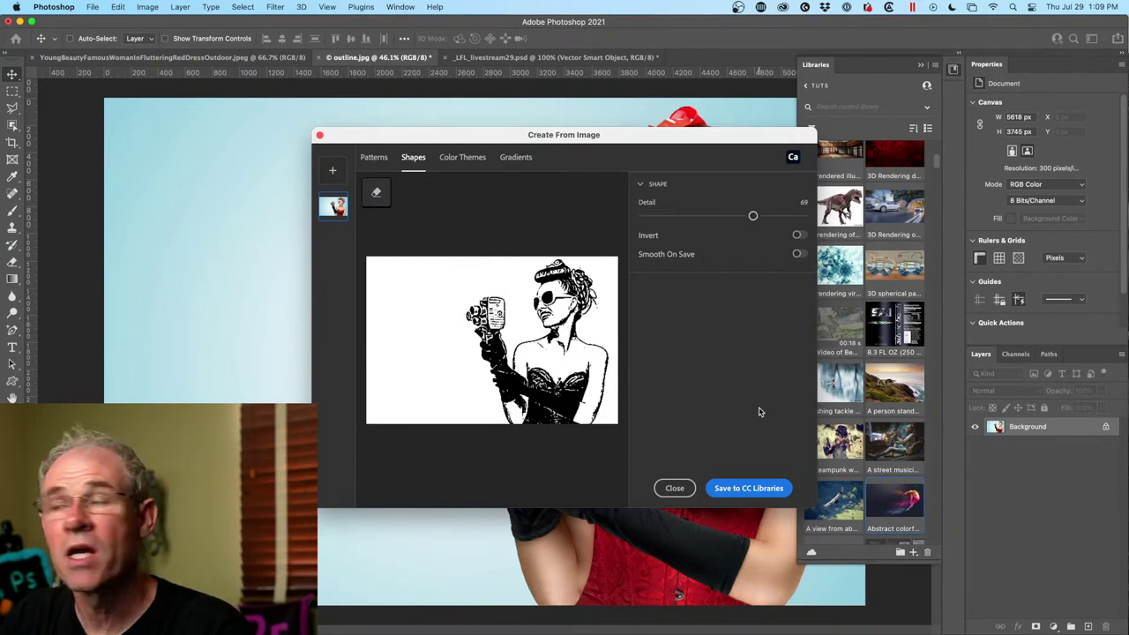
click(797, 235)
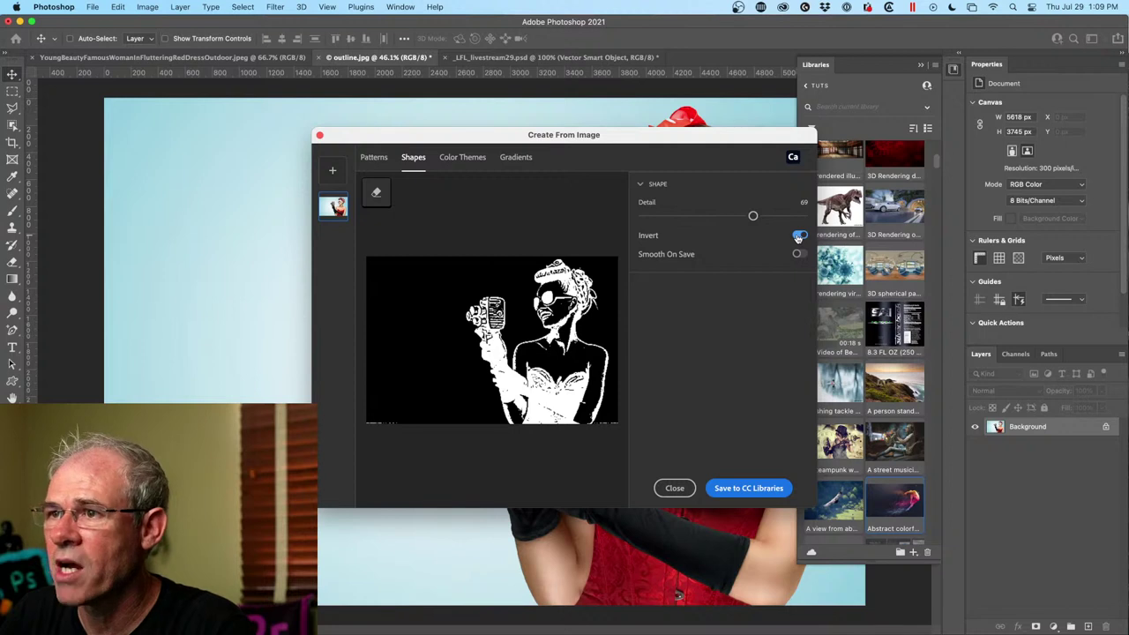
click(798, 236)
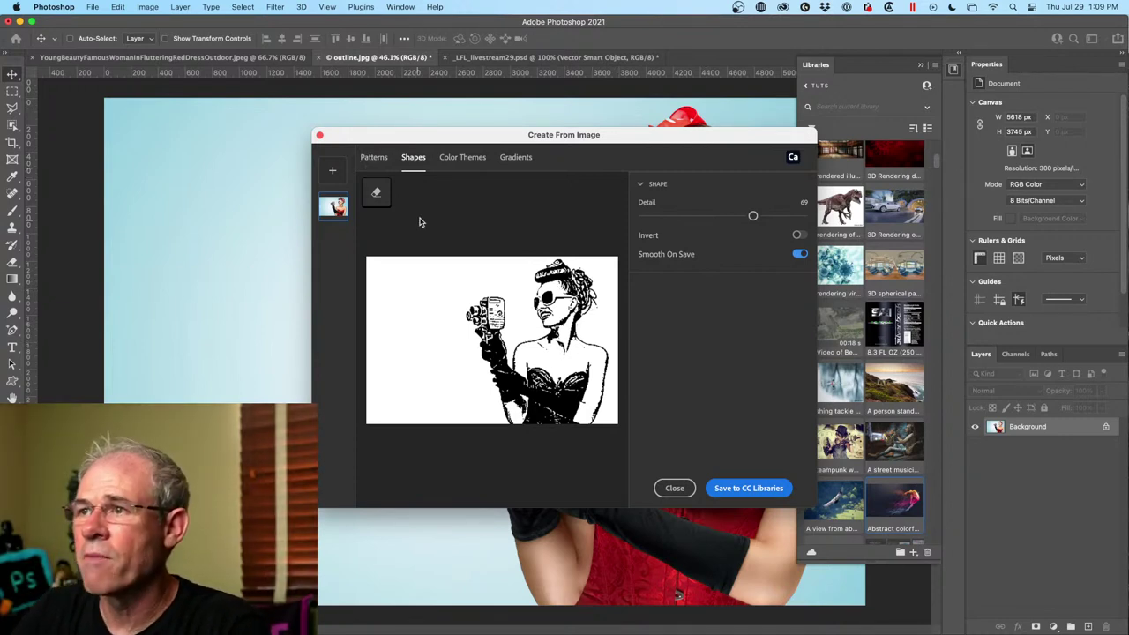
drag(752, 216, 798, 224)
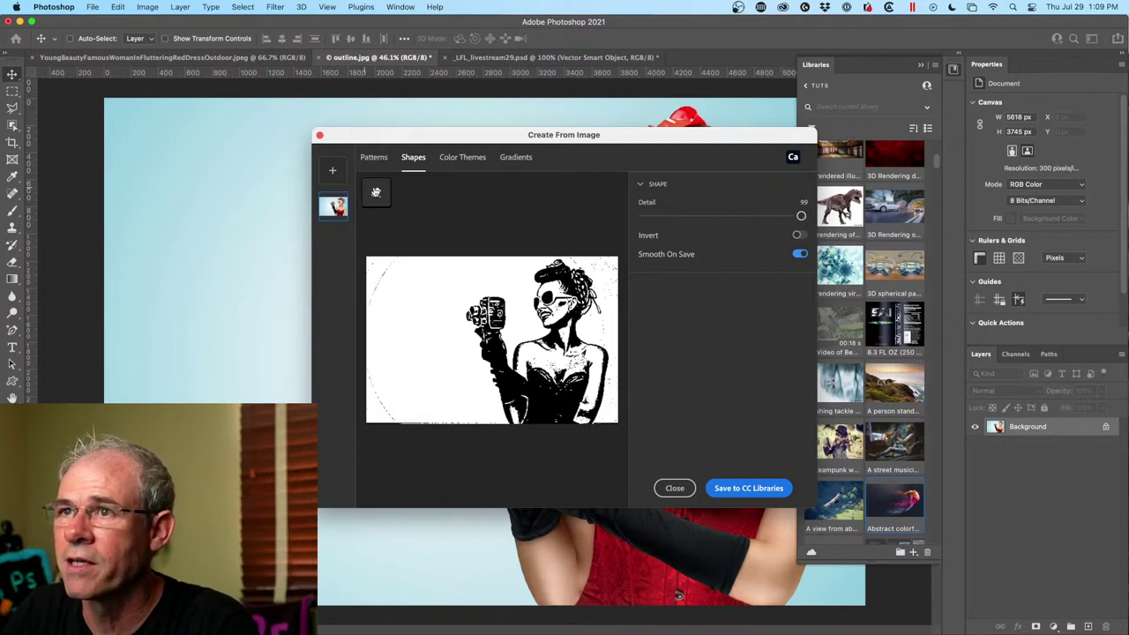
Erase the stray arcs and parts of the figure, shrinking the eraser brush.
click(376, 191)
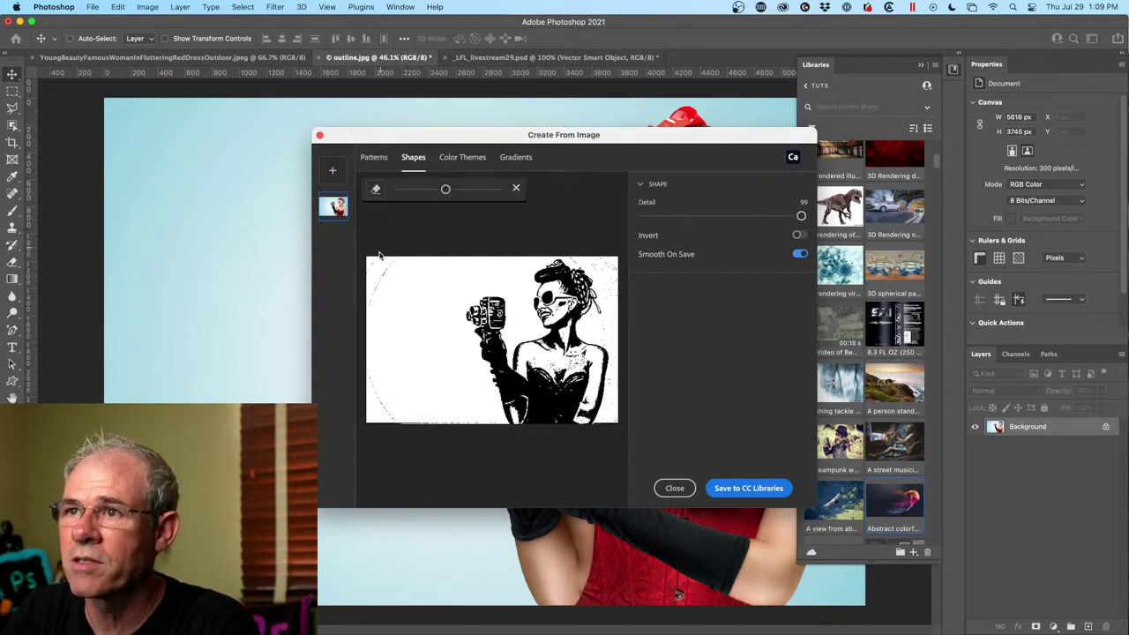
mouse_move(378, 253)
mouse_down()
mouse_move(396, 260)
mouse_move(380, 274)
mouse_move(364, 264)
mouse_up()
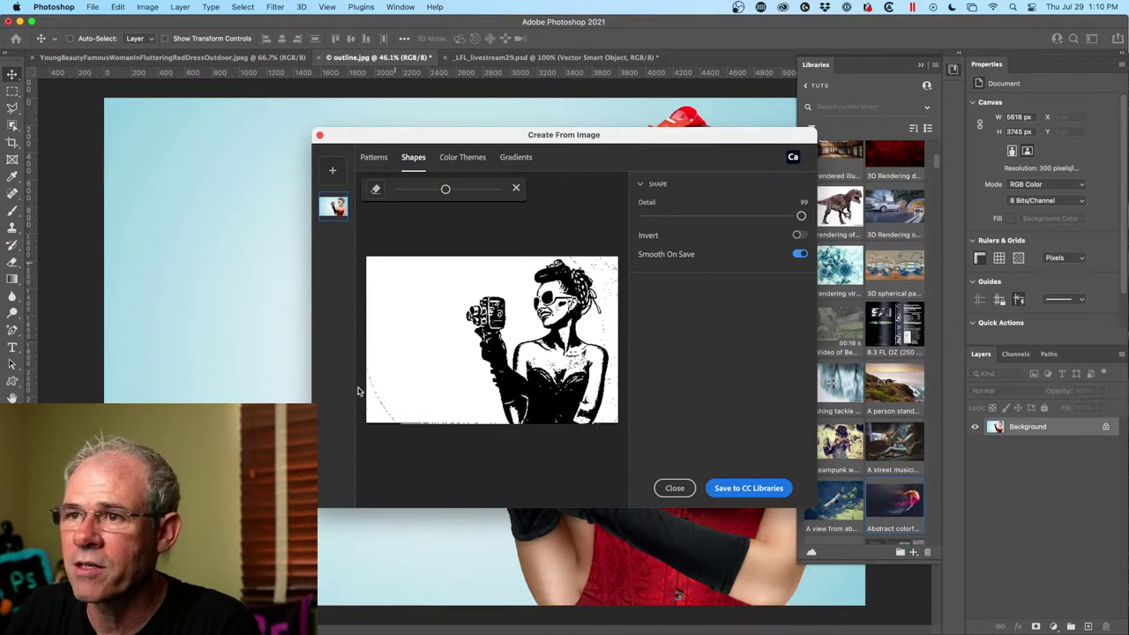
mouse_move(367, 396)
mouse_down()
mouse_move(382, 415)
mouse_move(379, 392)
mouse_move(396, 414)
mouse_move(486, 421)
mouse_up()
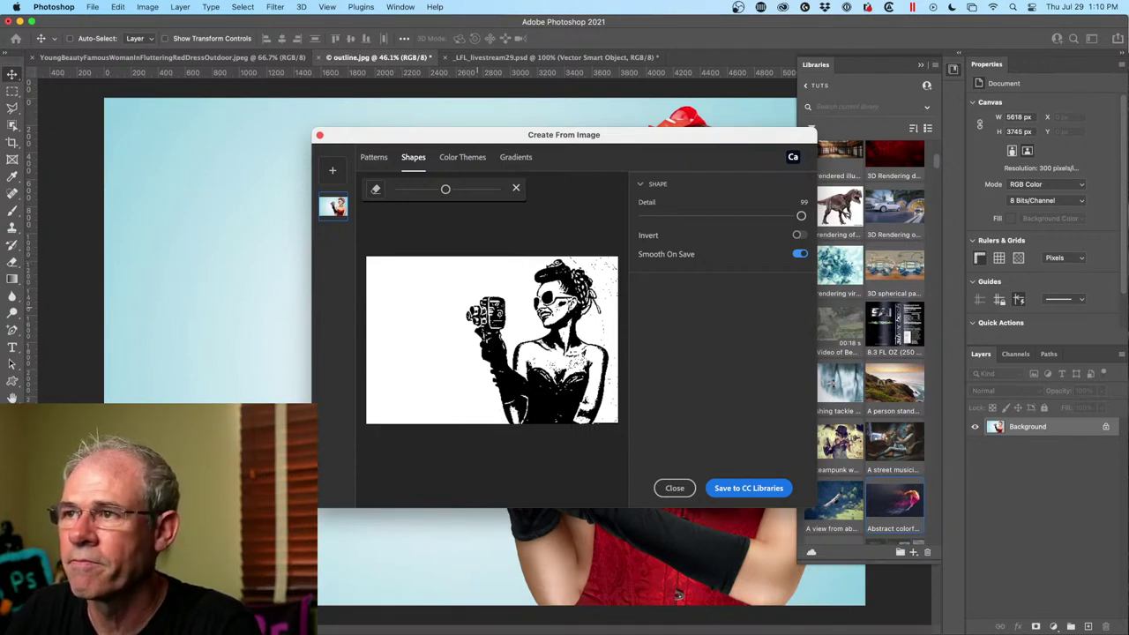
drag(596, 255, 605, 267)
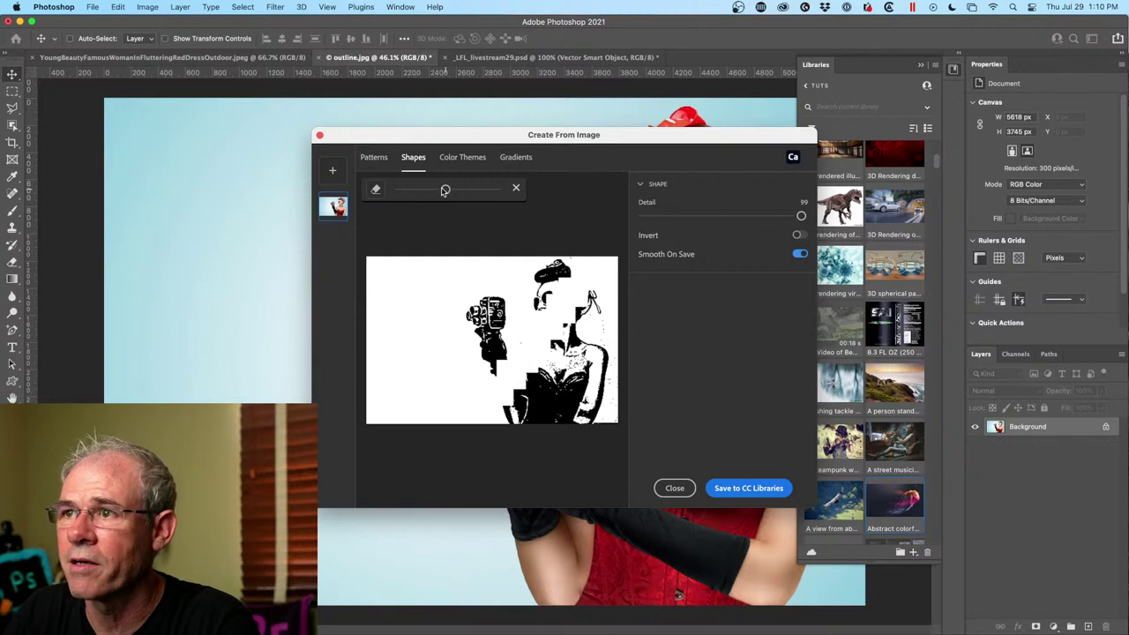
drag(446, 190, 400, 190)
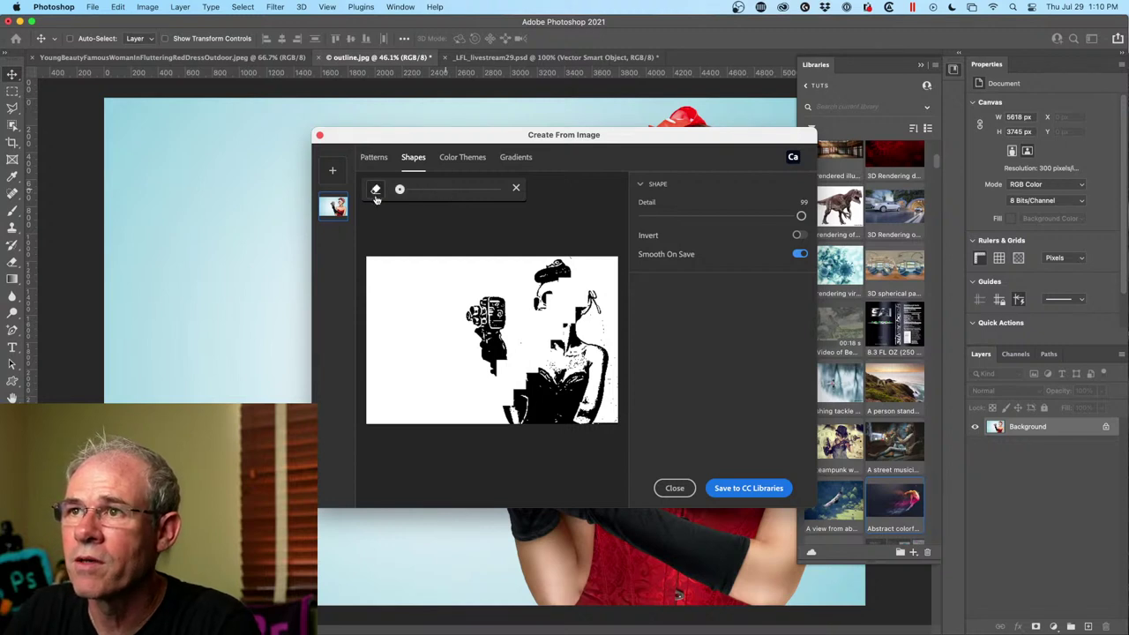
click(516, 188)
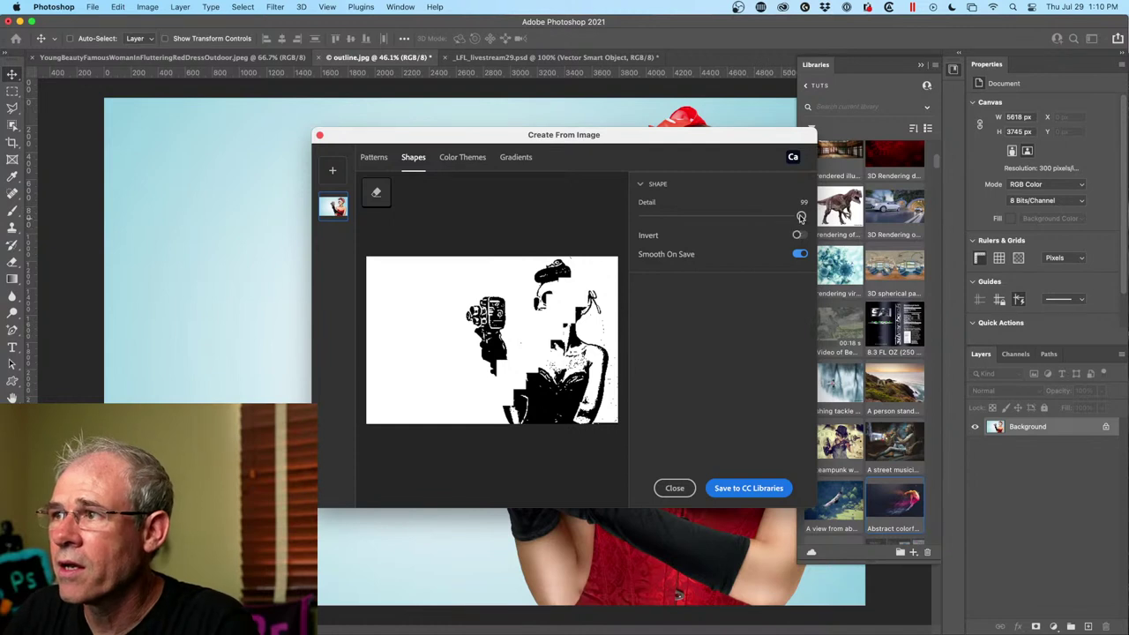
Raise shape Detail to 100 and close Create From Image without saving.
mouse_move(801, 217)
mouse_down()
mouse_move(637, 217)
mouse_move(804, 217)
mouse_up()
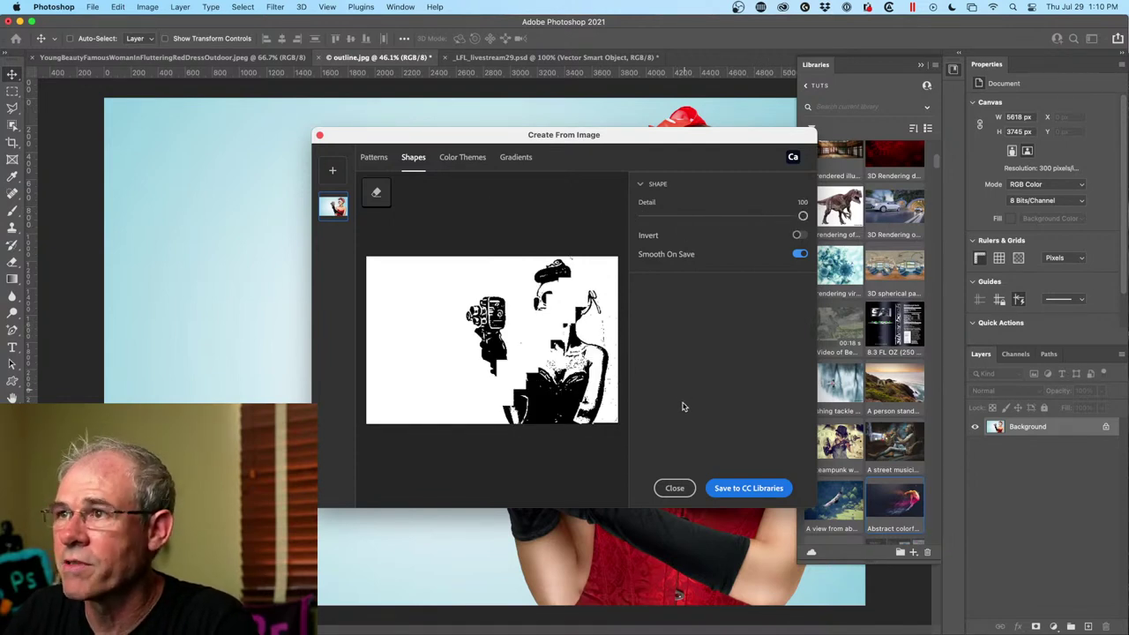
click(676, 490)
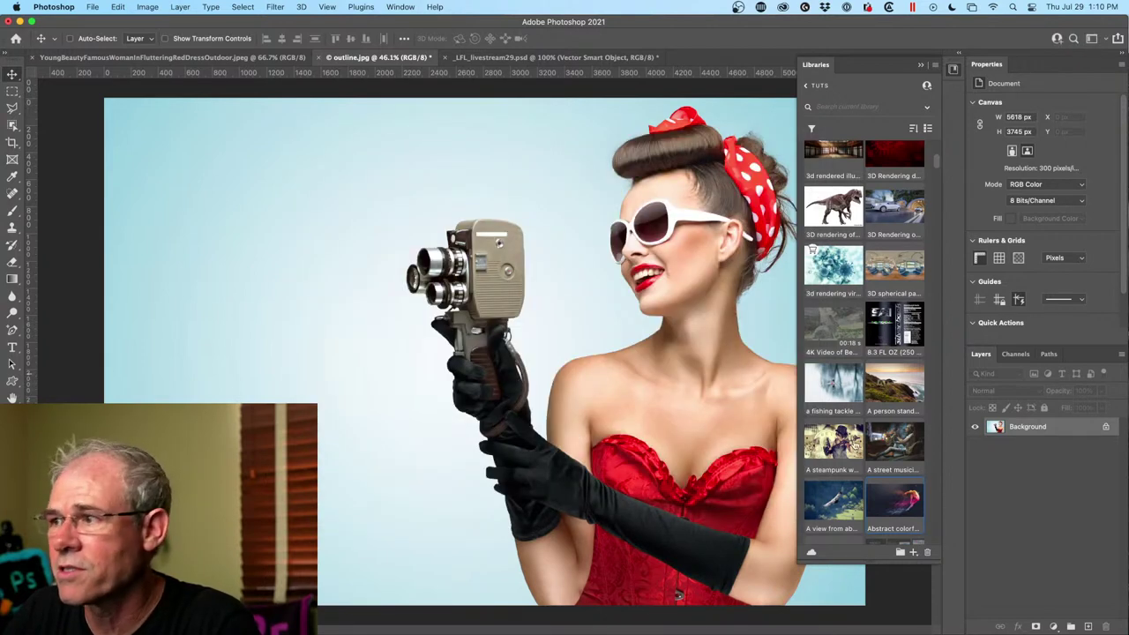
click(914, 552)
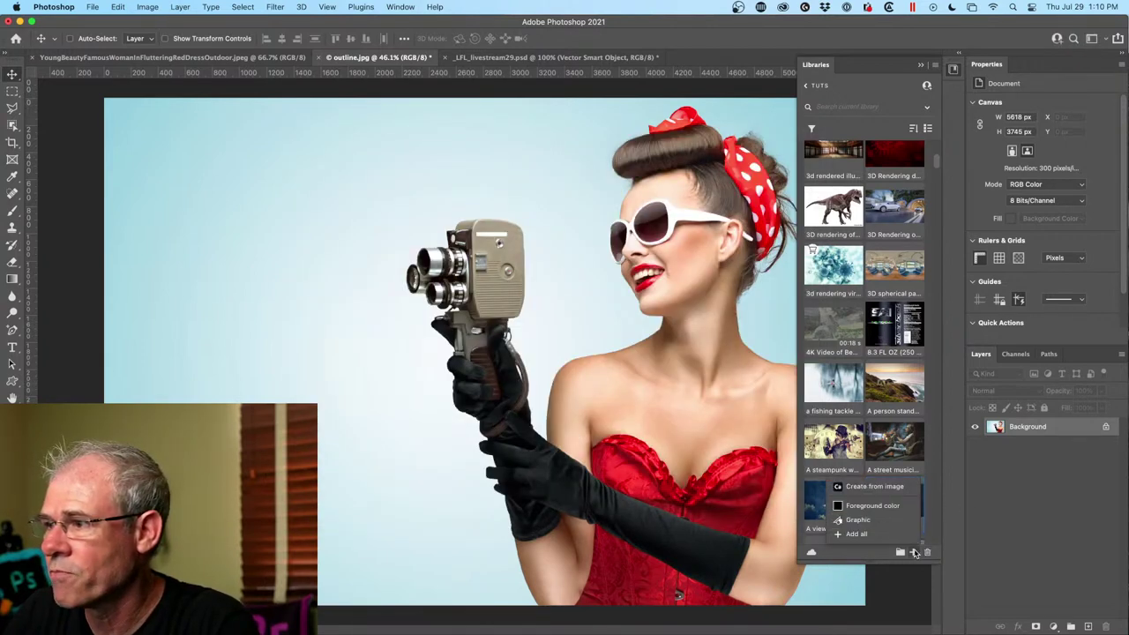
Trace the pin-up photo as a shape at detail 68 and save it to the TUTS library as Capture Shape 4.
click(897, 487)
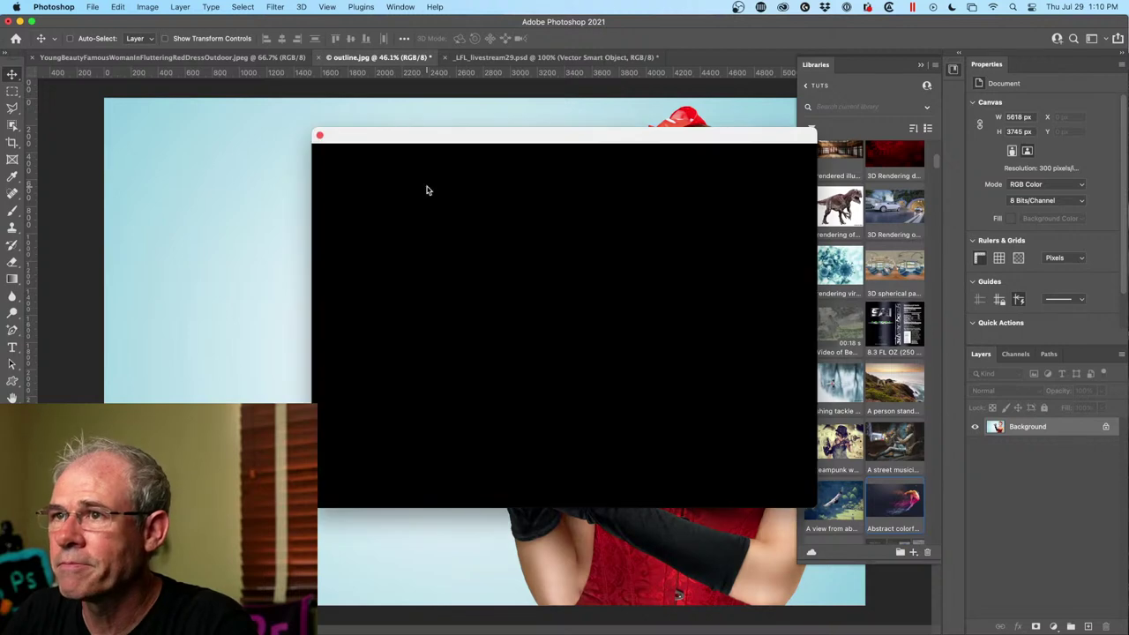
click(415, 159)
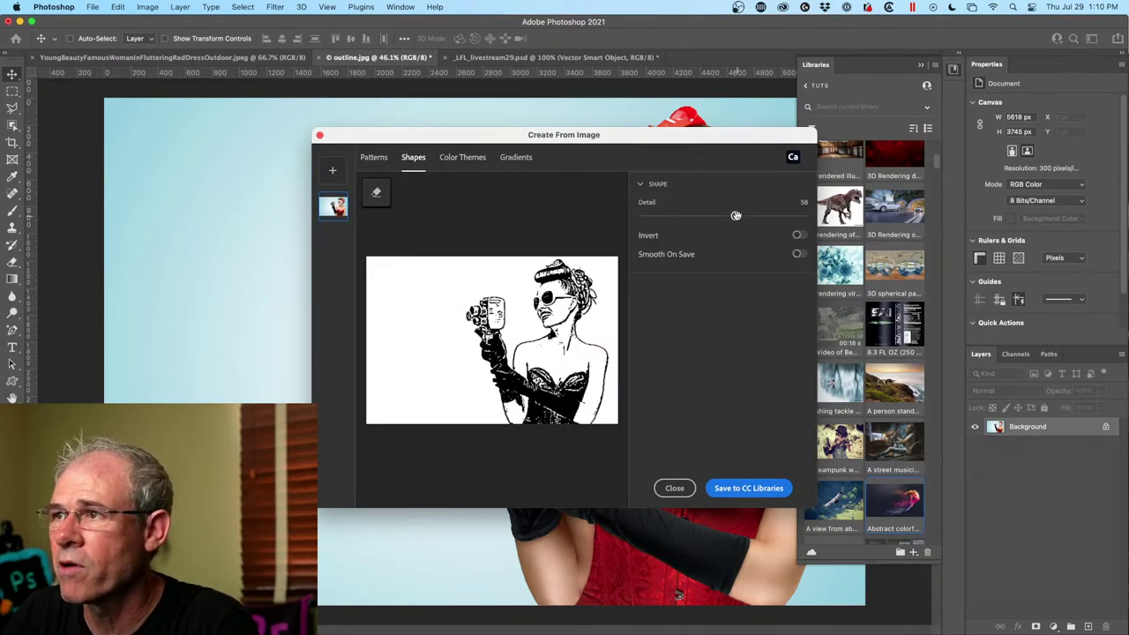
drag(736, 215, 750, 216)
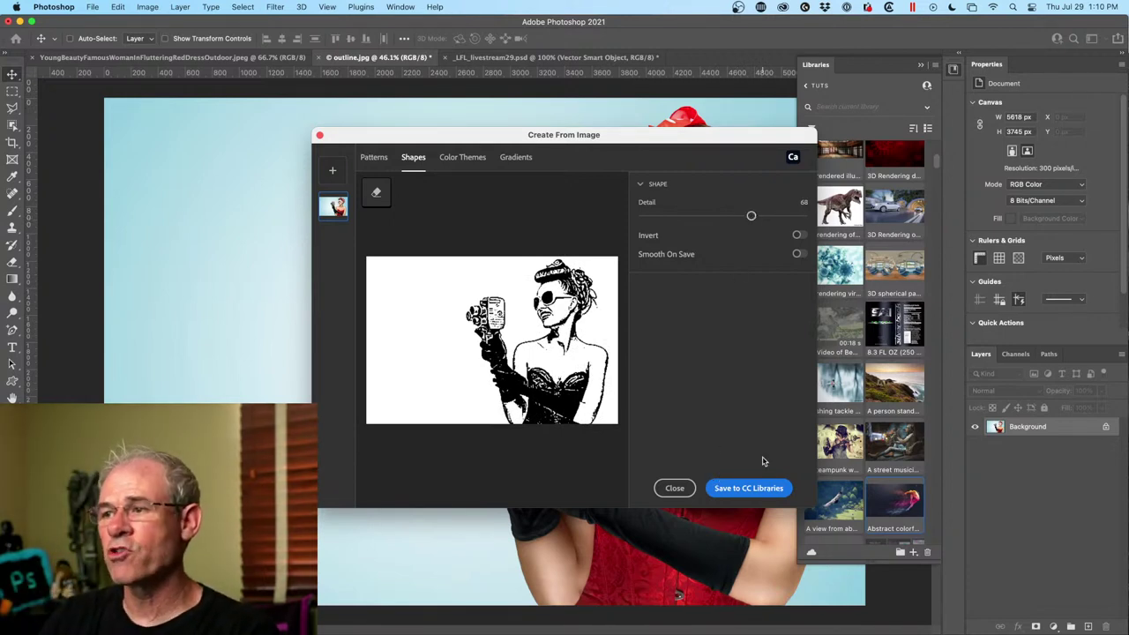
click(757, 491)
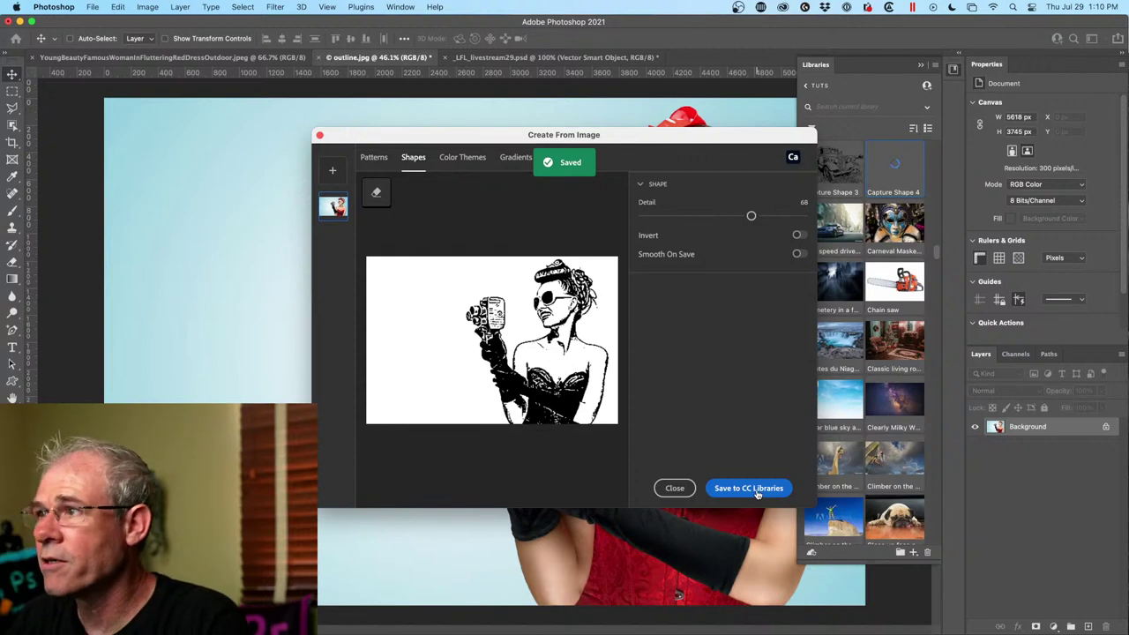
click(678, 488)
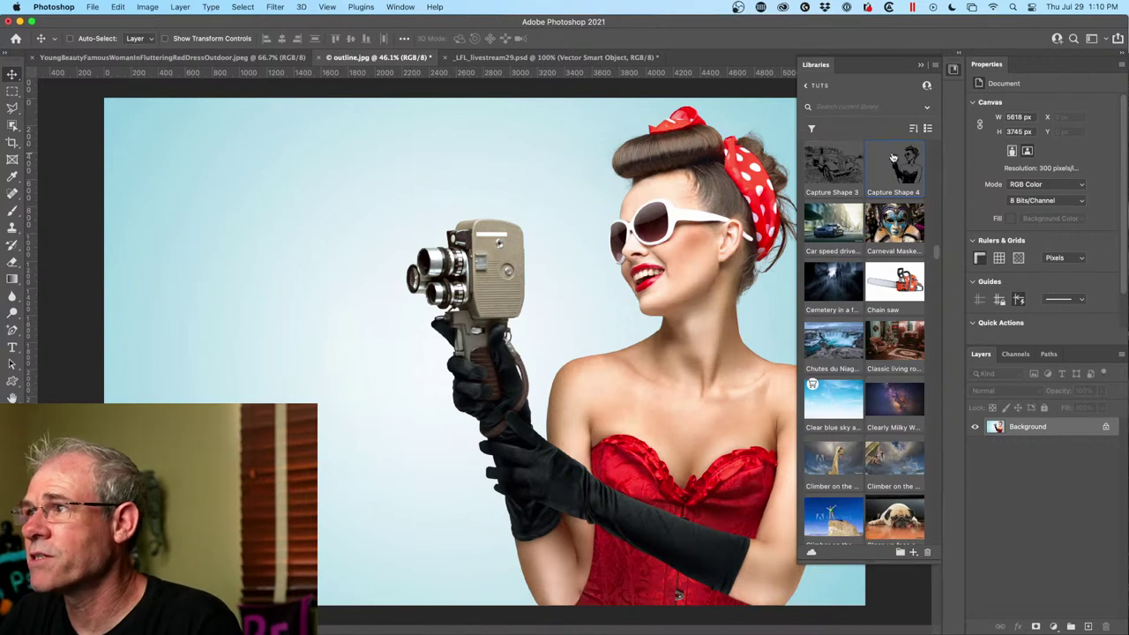
Add Layer 1 above the Background and fill it solid light blue.
scroll(853, 171, up, 3)
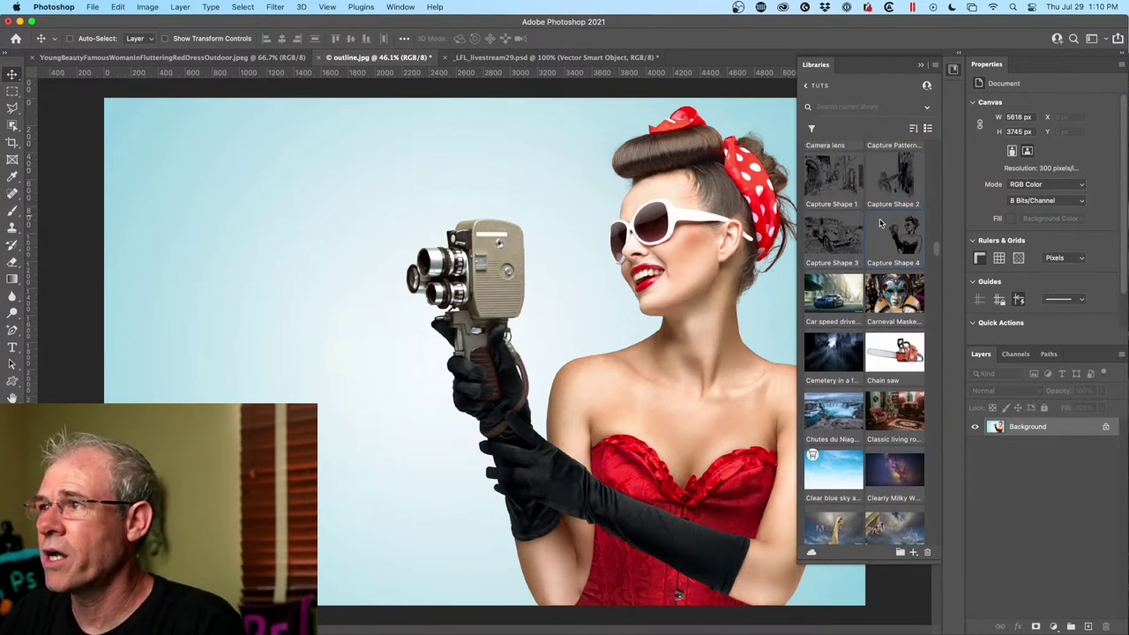
scroll(898, 198, up, 1)
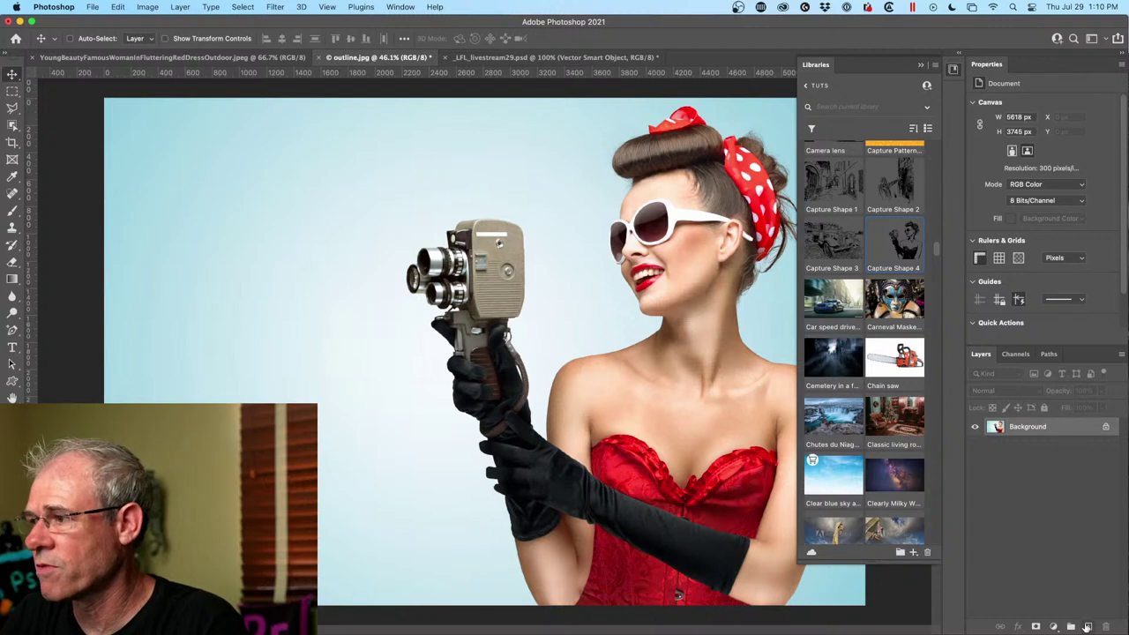
click(1088, 627)
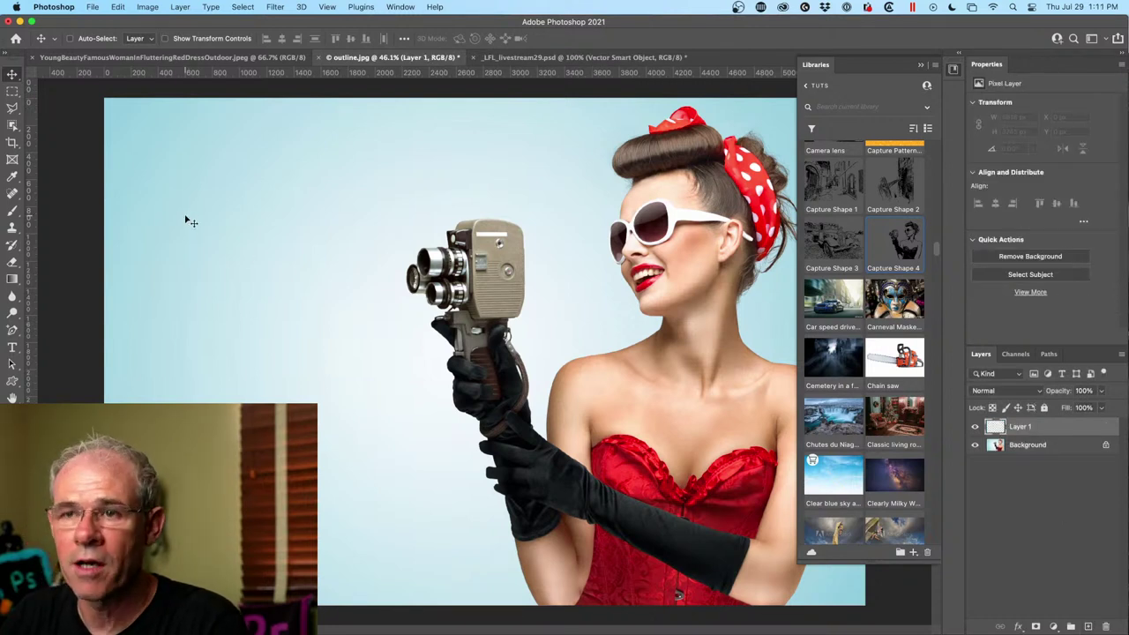
key(b)
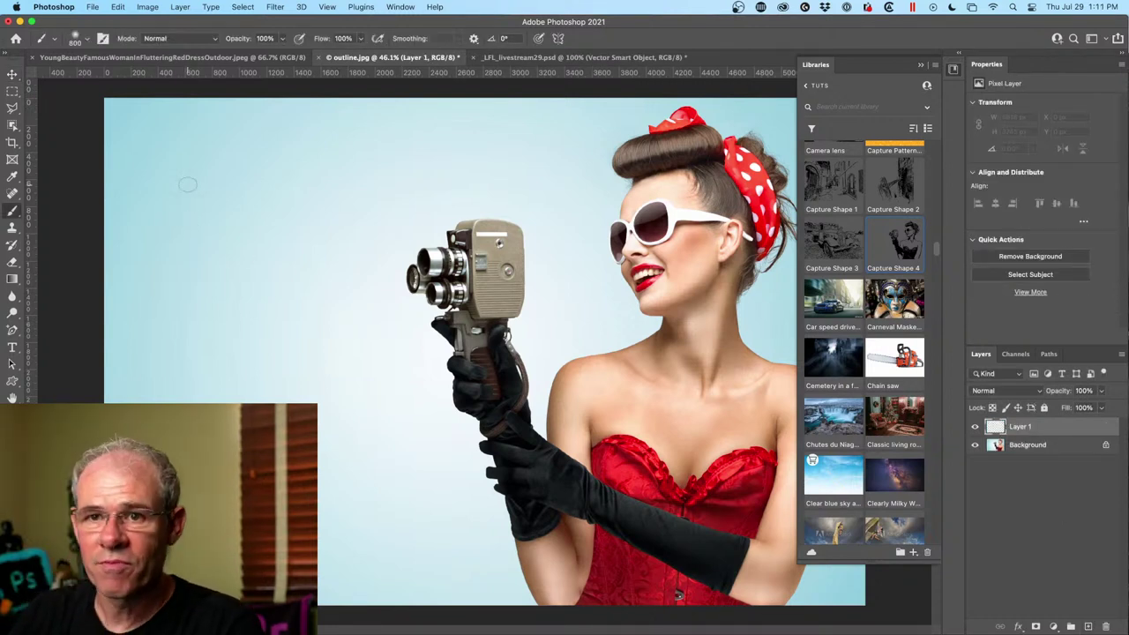
key(alt+BackSpace)
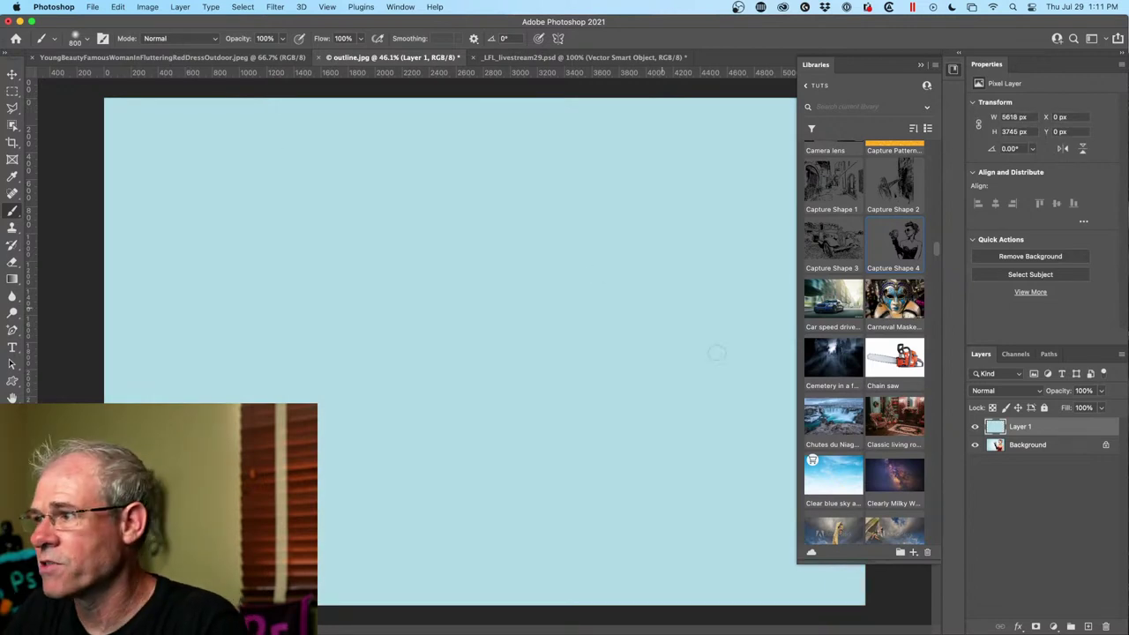
Place Capture Shape 4 as a linked smart object over the blue layer, enlarge it, and shift it left.
key(v)
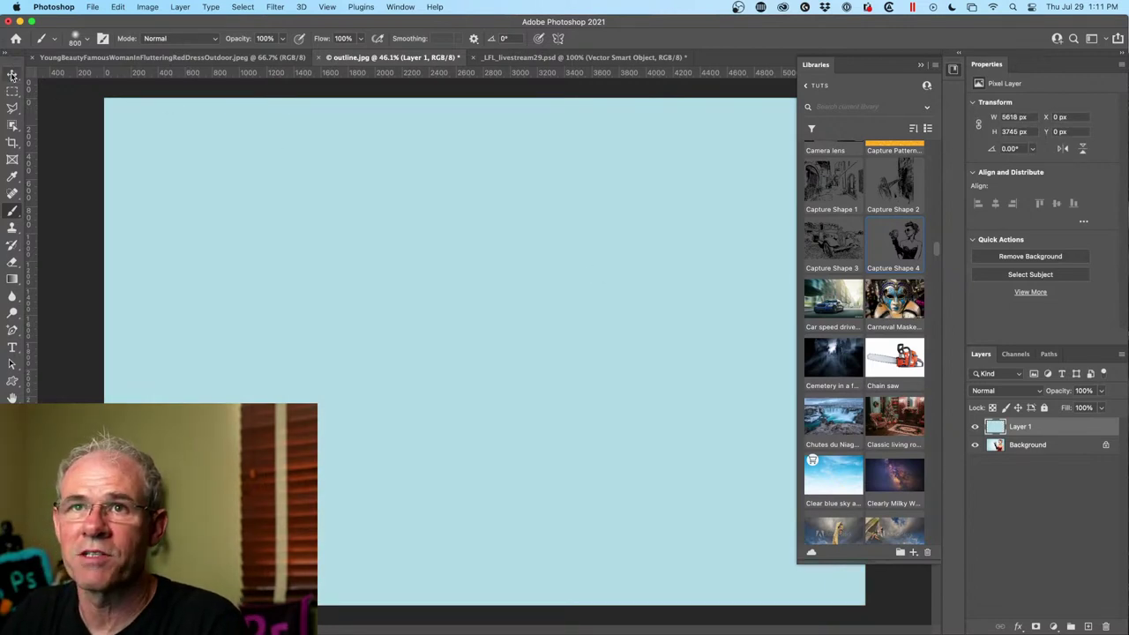
drag(900, 245, 424, 308)
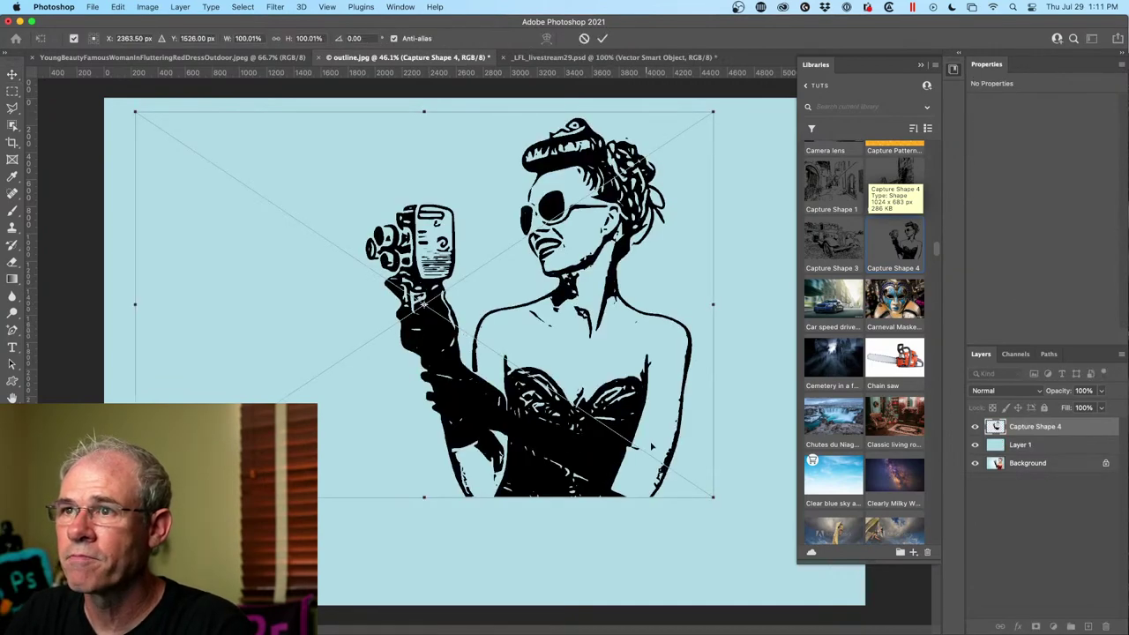
drag(715, 498, 816, 584)
key(Return)
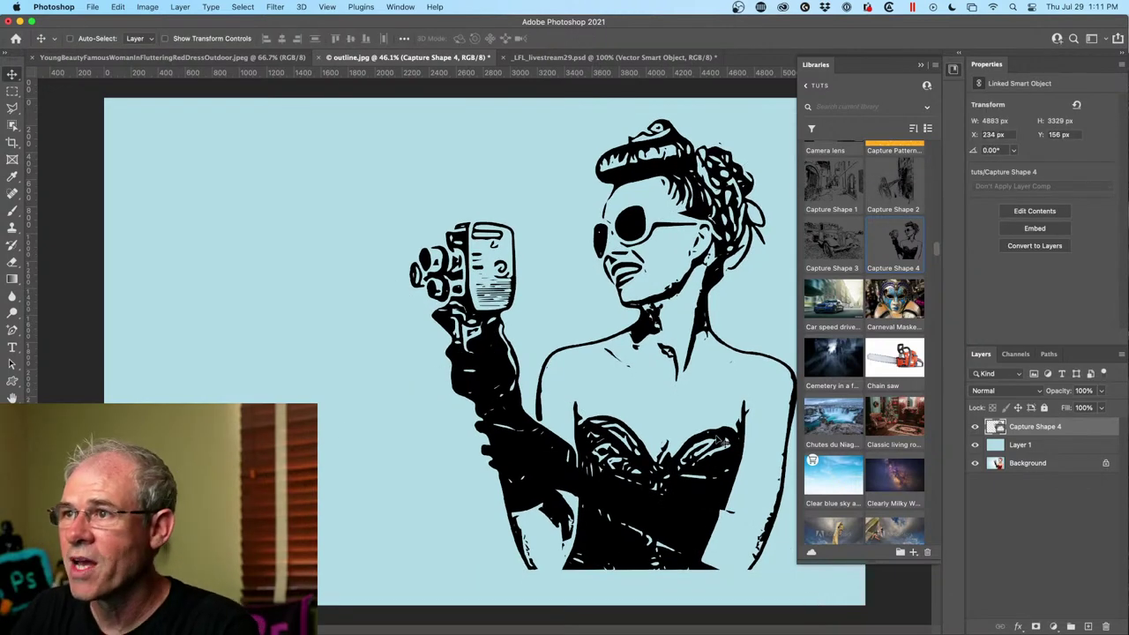
mouse_move(695, 228)
mouse_down()
mouse_move(688, 268)
mouse_move(701, 251)
mouse_move(697, 208)
mouse_move(692, 227)
mouse_up()
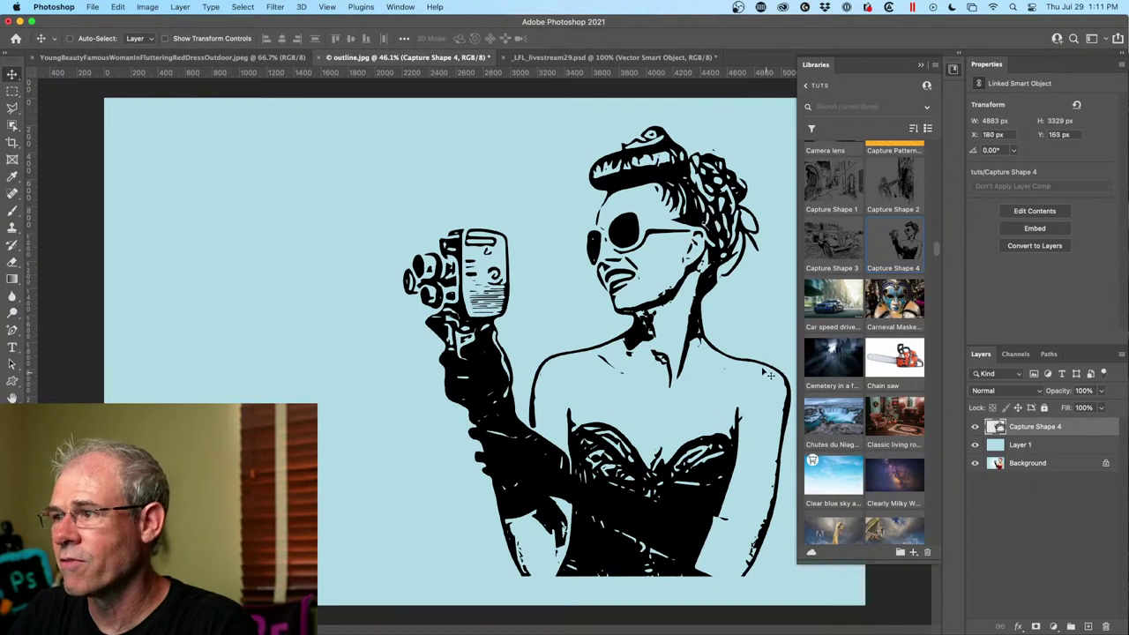
drag(725, 287, 536, 266)
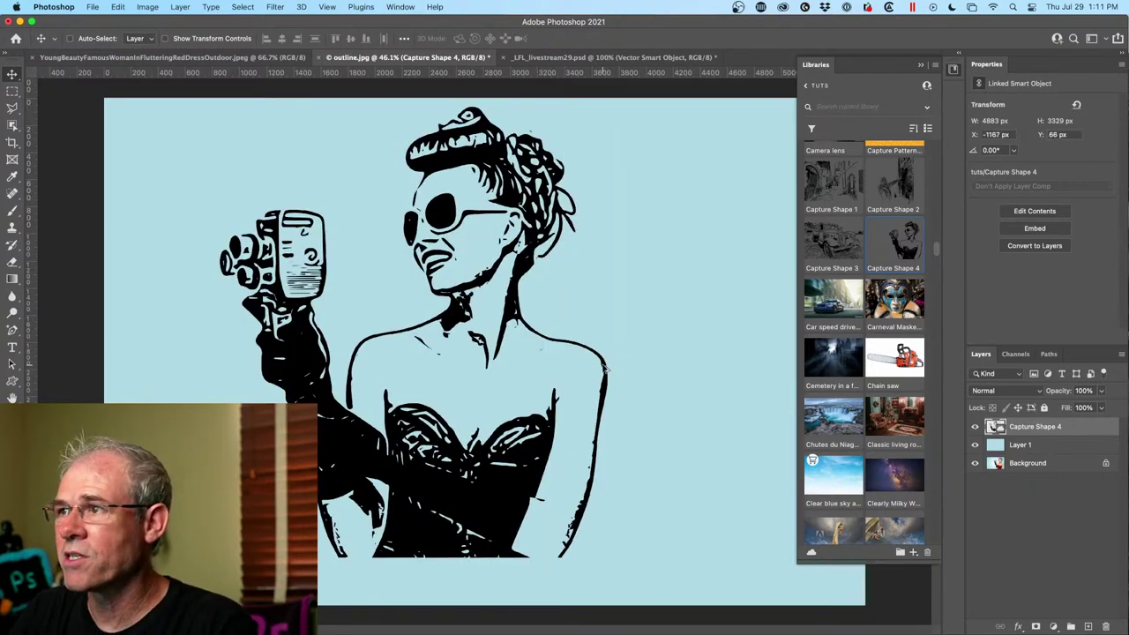
scroll(605, 365, down, 3)
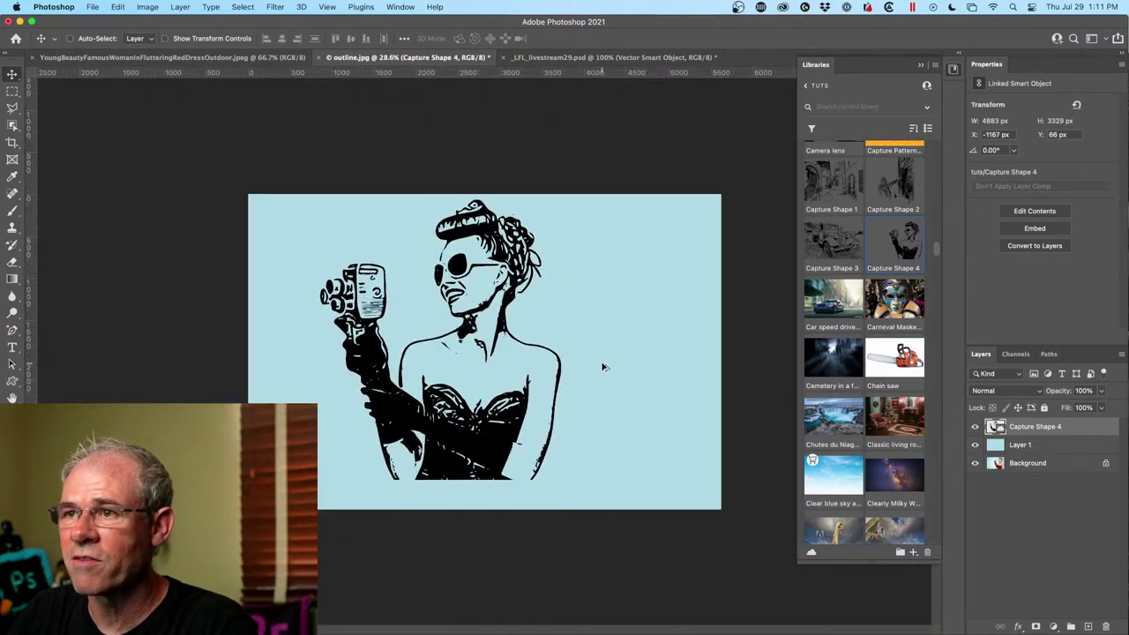
Free-transform Capture Shape 4 to about 568% and move it so its curve covers the canvas's right side.
scroll(603, 367, down, 3)
key(super+t)
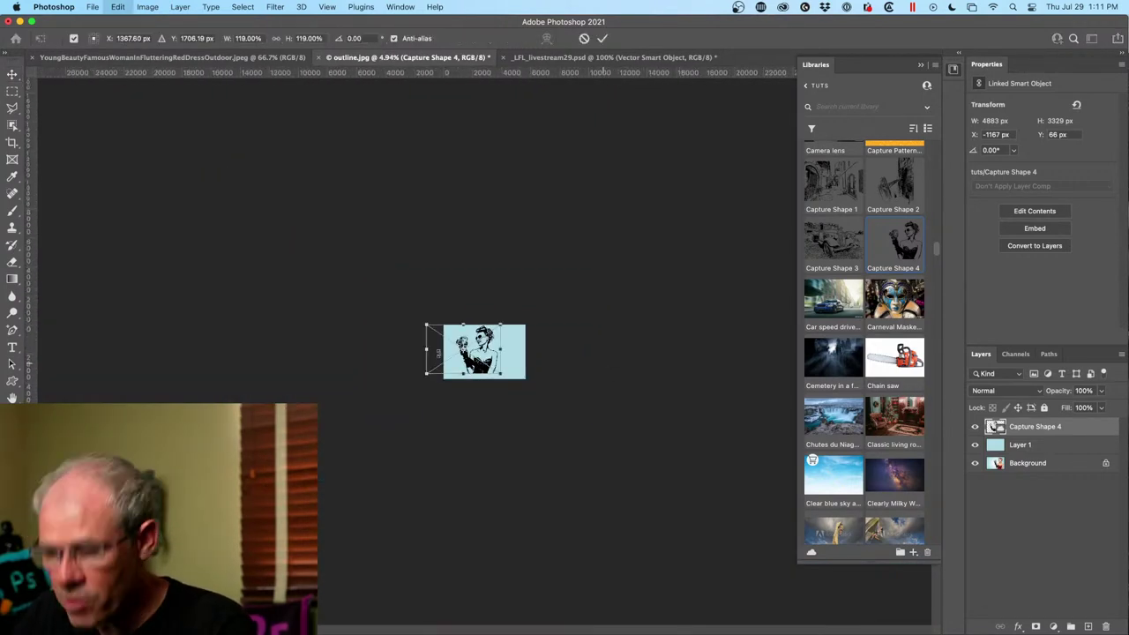
scroll(480, 361, down, 2)
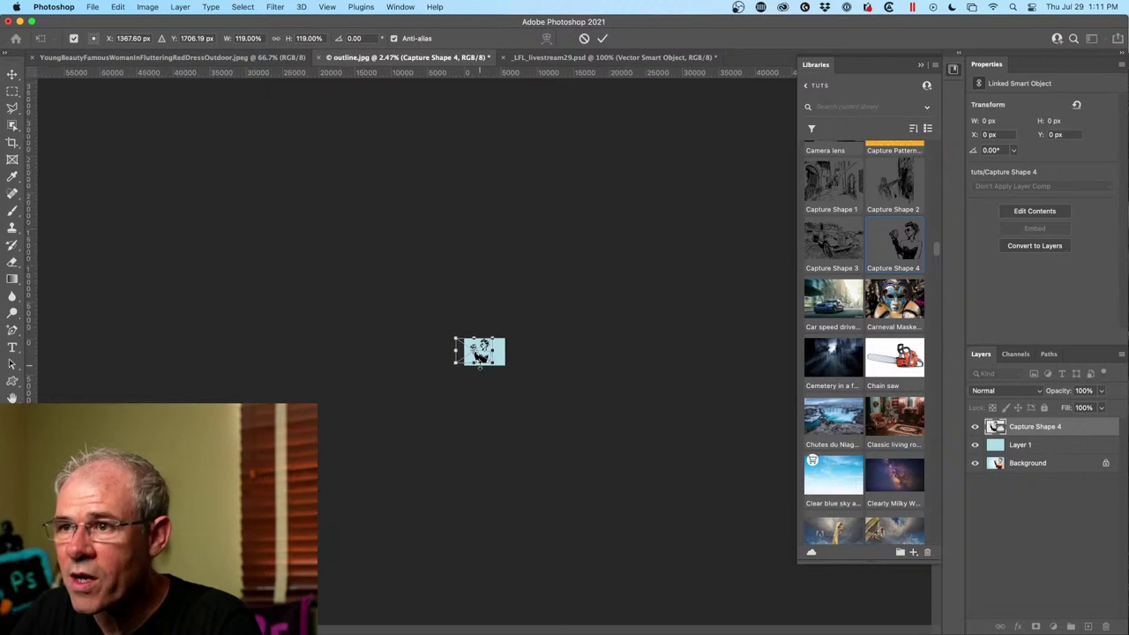
drag(506, 364, 746, 587)
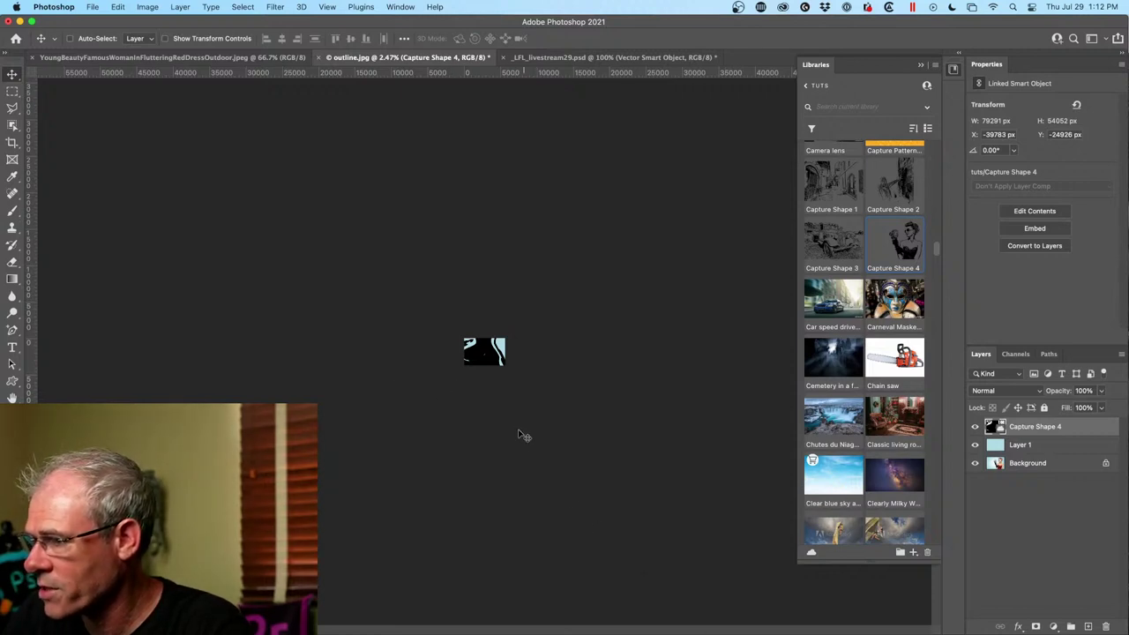
drag(502, 418, 501, 347)
Inspect the shape's crisp edges at 100%, then start Free Transform with the whole bounding box on screen.
click(11, 415)
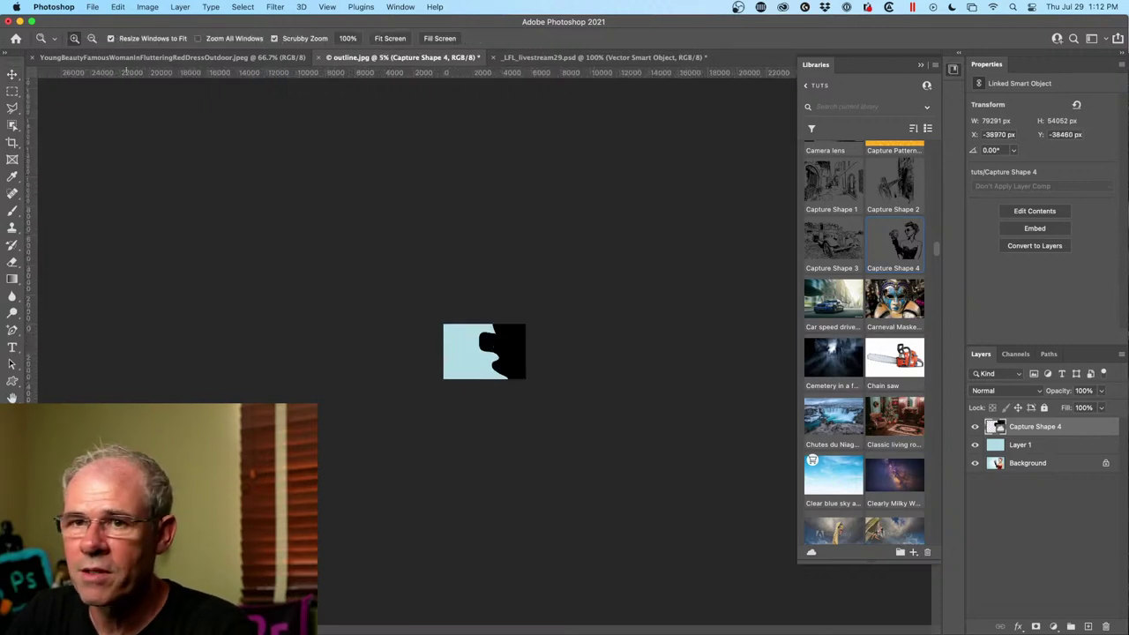
key(super+1)
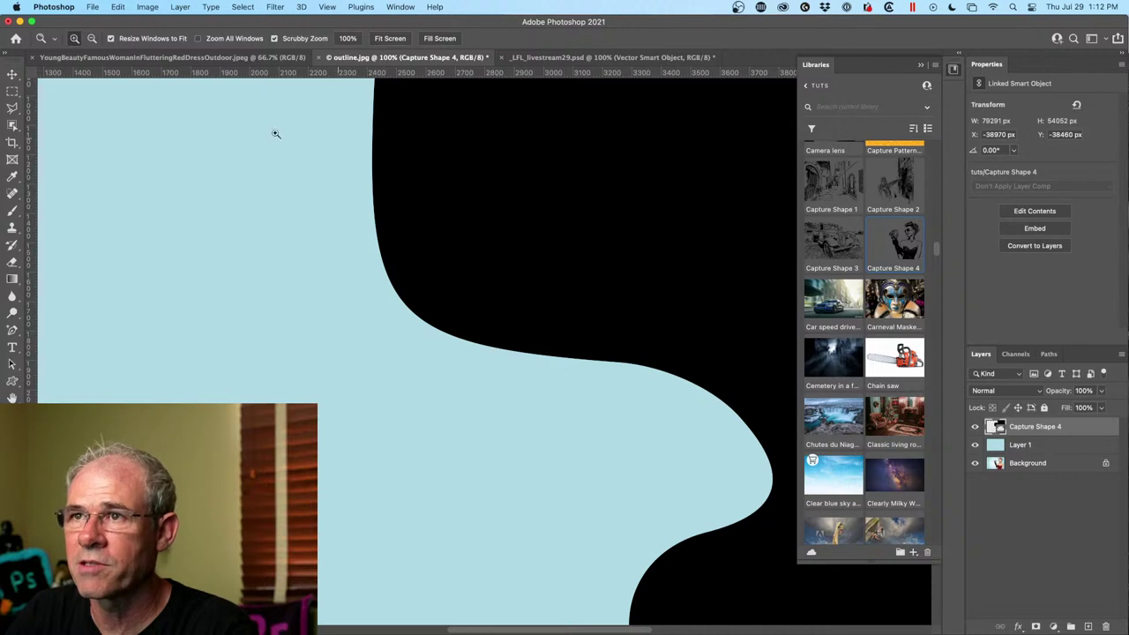
click(12, 74)
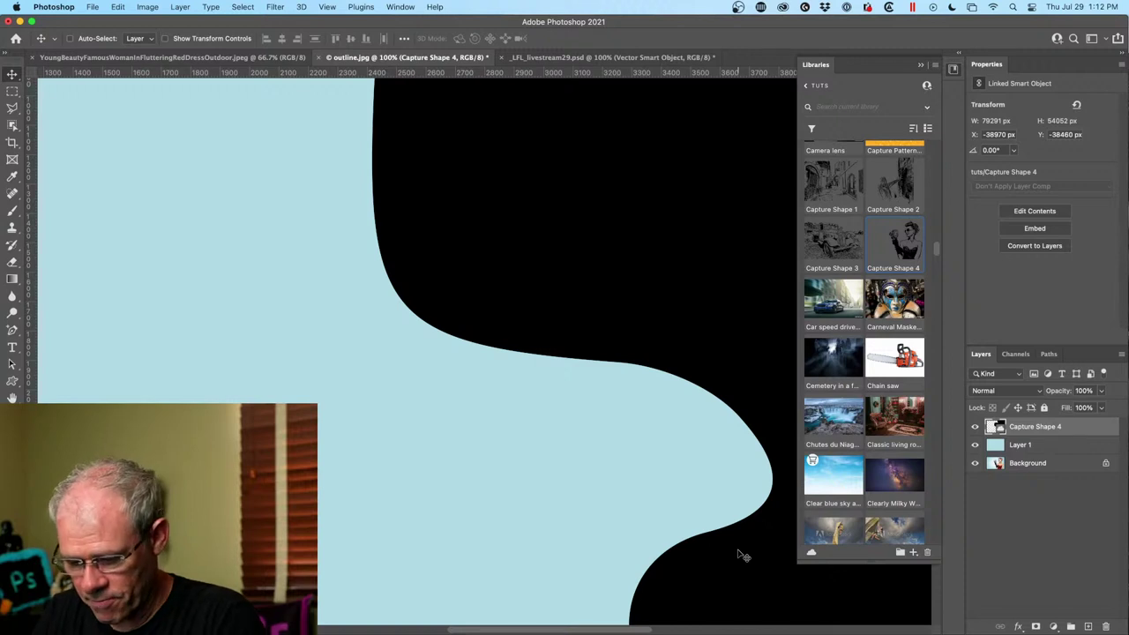
key(super+t)
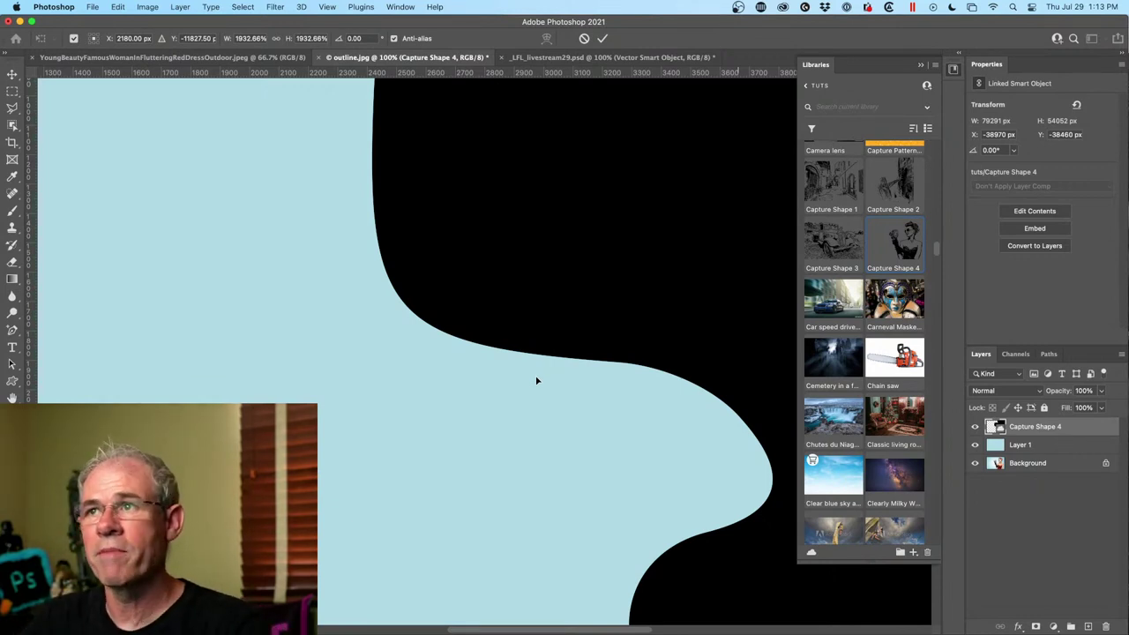
key(super+0)
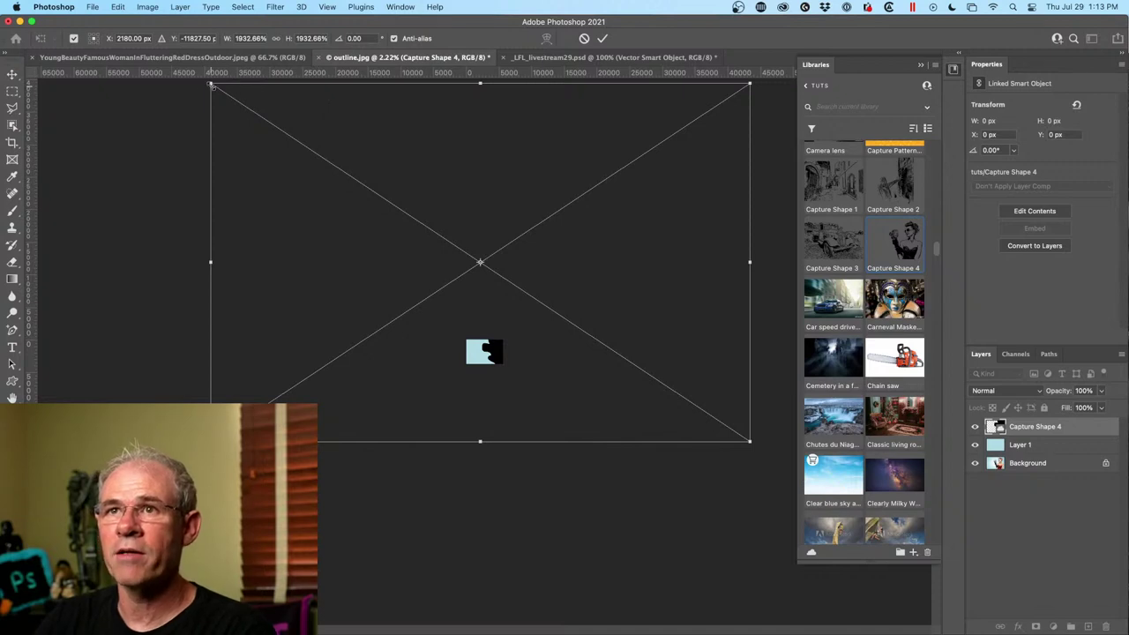
Shrink Capture Shape 4 to 41087 × 28009 px and reposition it over the small canvas.
drag(236, 105, 444, 304)
drag(570, 322, 543, 328)
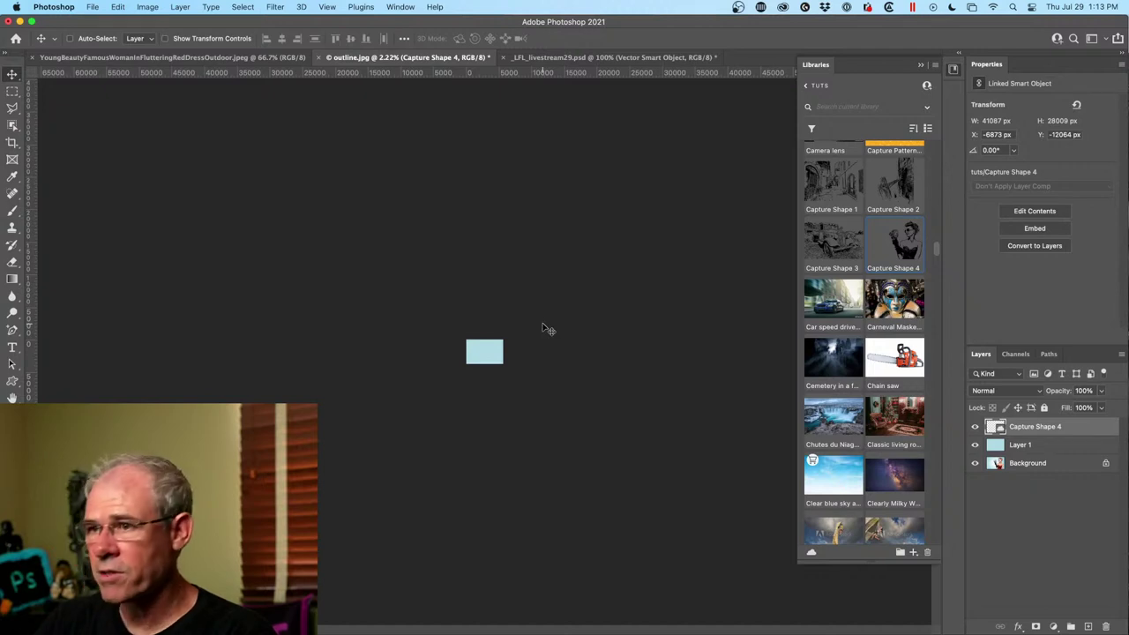
drag(549, 333, 353, 371)
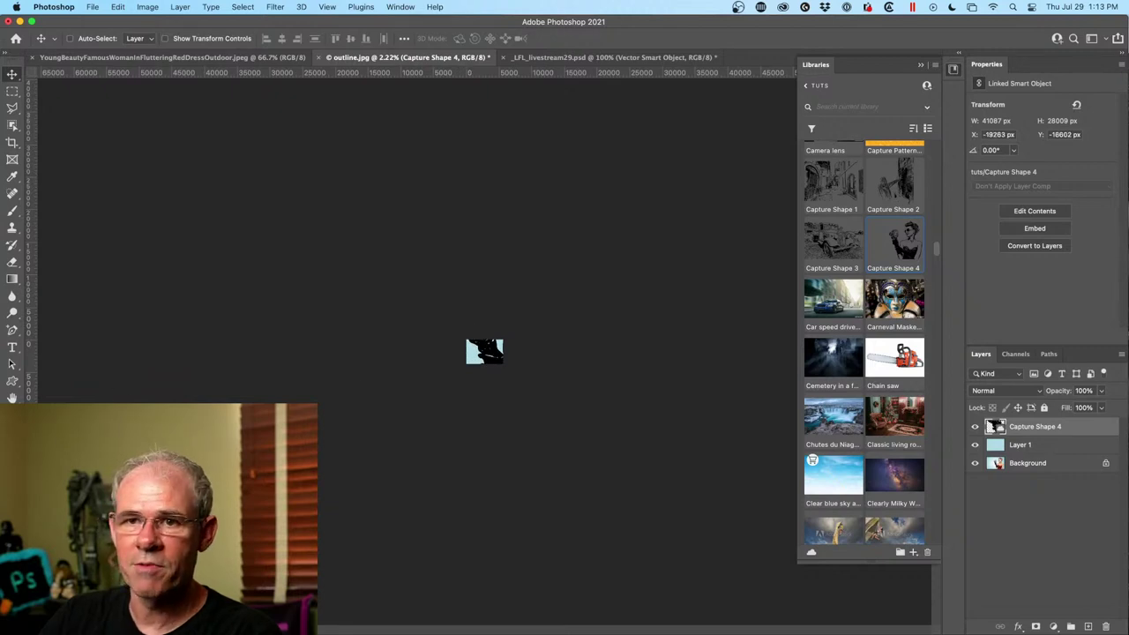
Zoom the view to about 31% and hide the Capture Shape 4 layer.
key(z)
key(super+1)
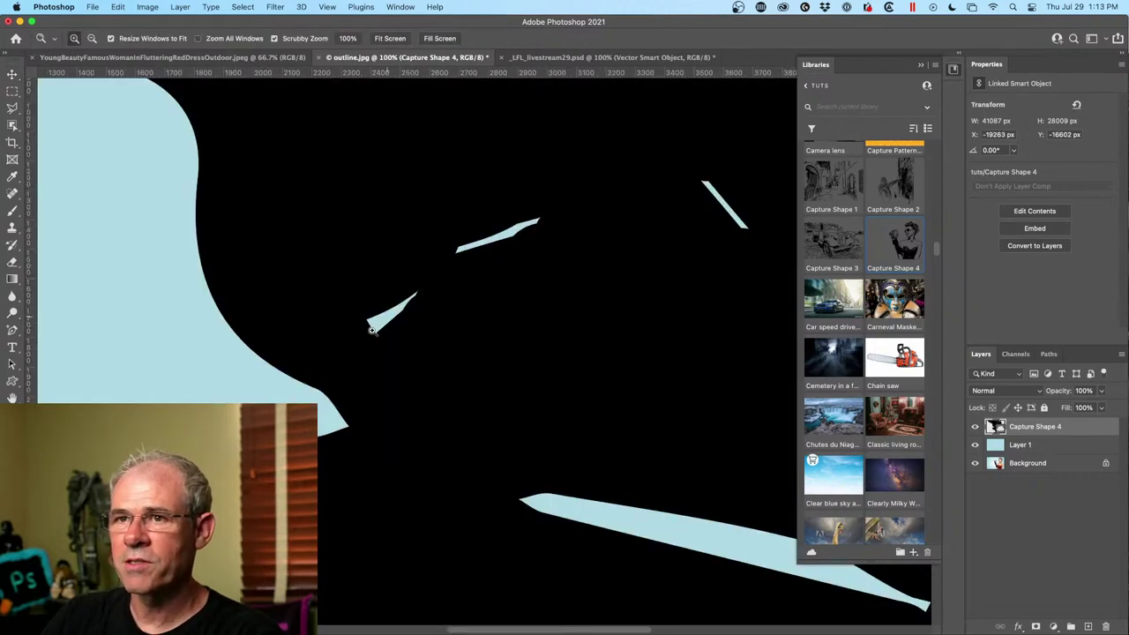
alt+click(438, 320)
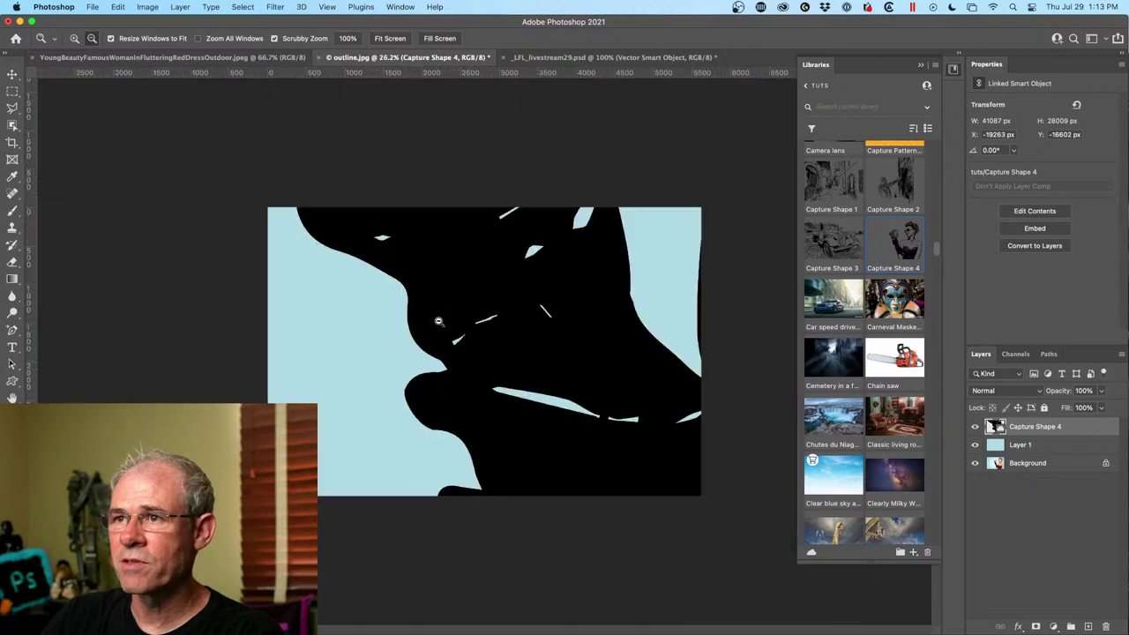
click(438, 320)
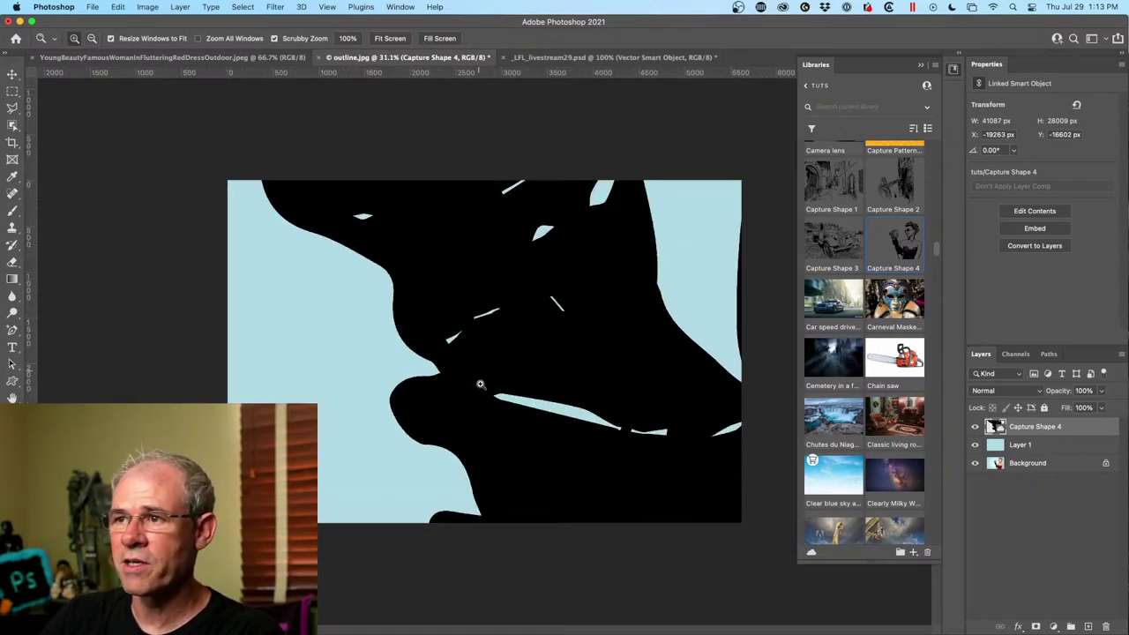
click(974, 427)
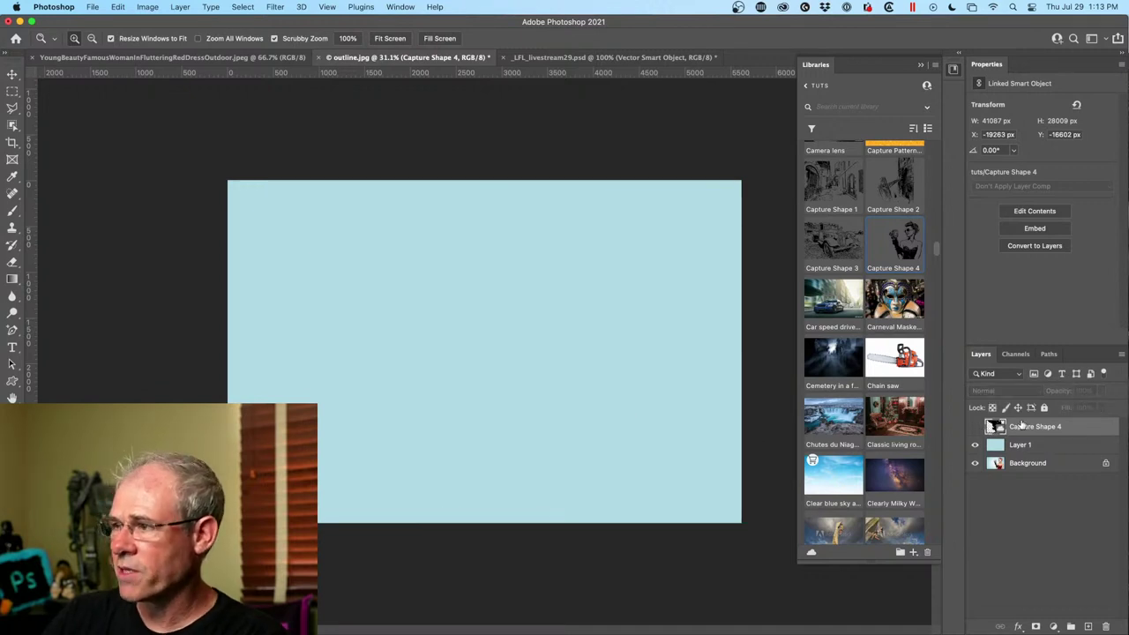
Replace Capture Shape 4 with the Capture Shape 3 truck drawing, centre it, and drag in Capture Shape 1.
key(Delete)
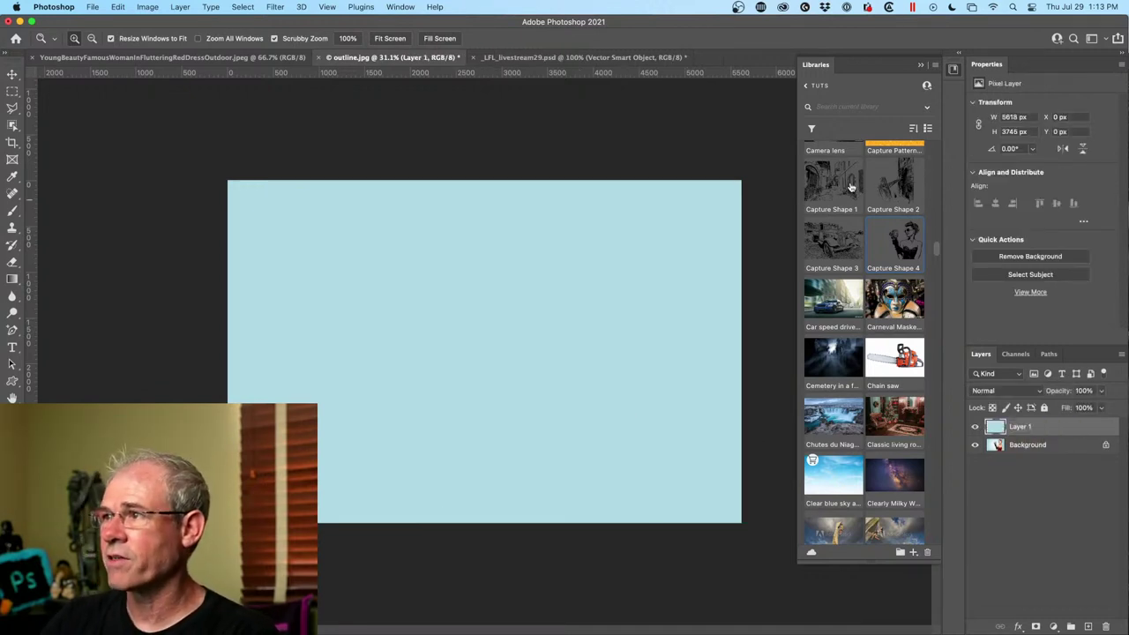
drag(313, 323, 313, 322)
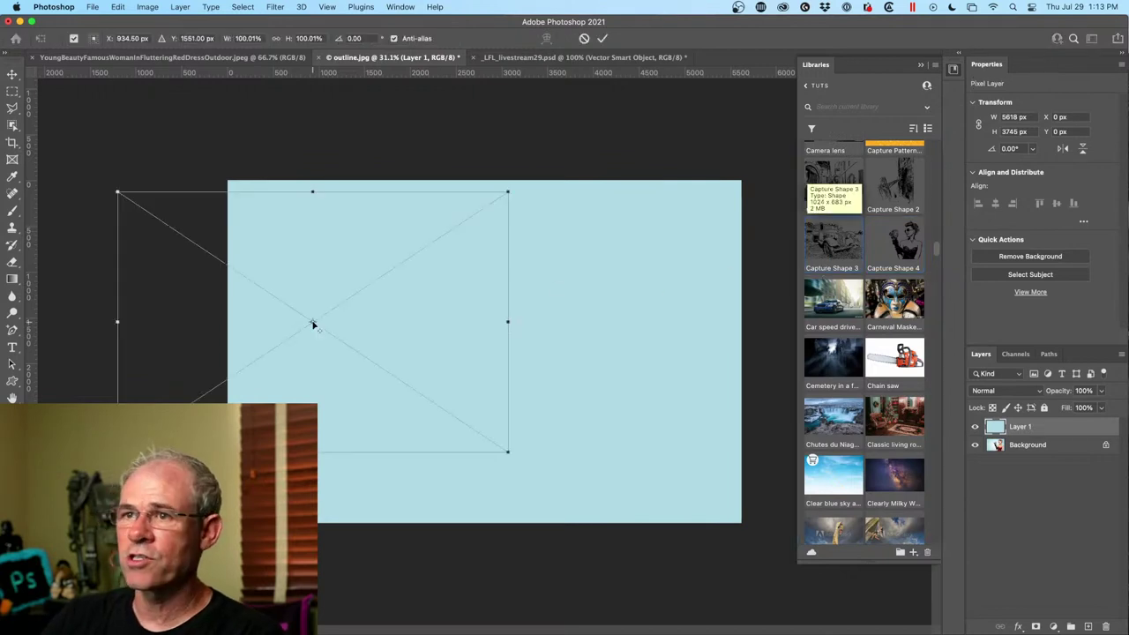
key(Return)
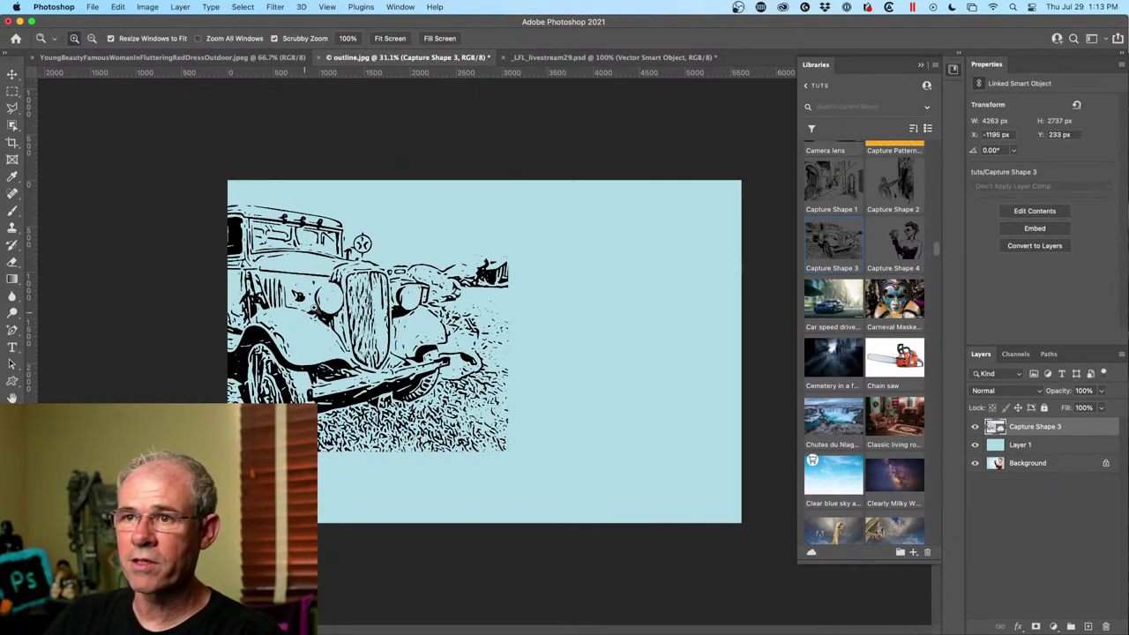
click(11, 74)
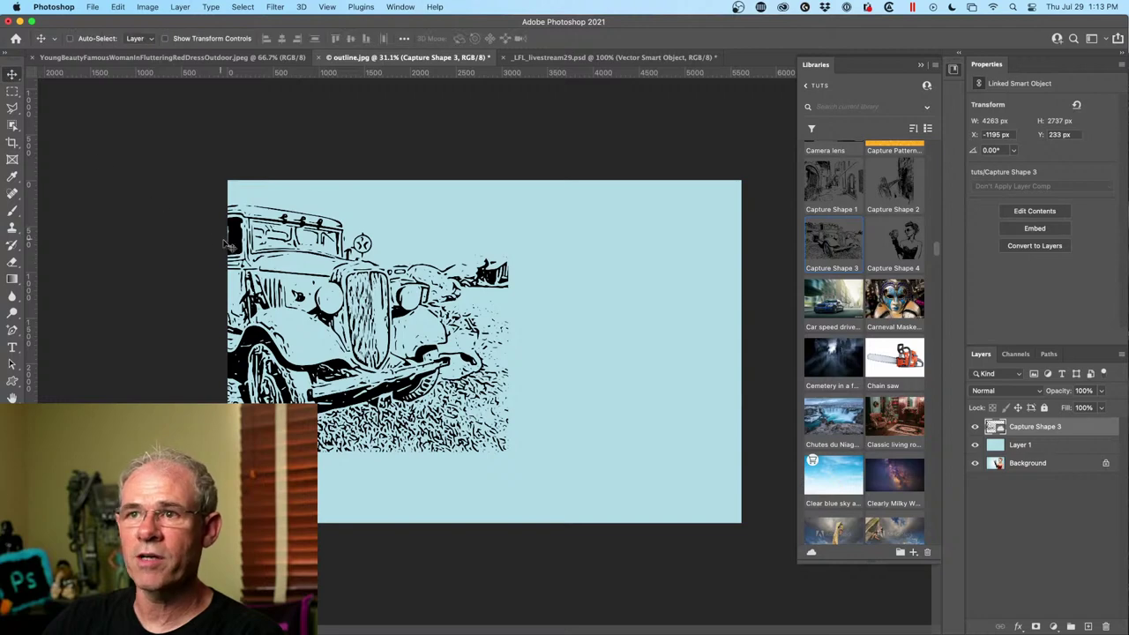
drag(379, 290, 567, 338)
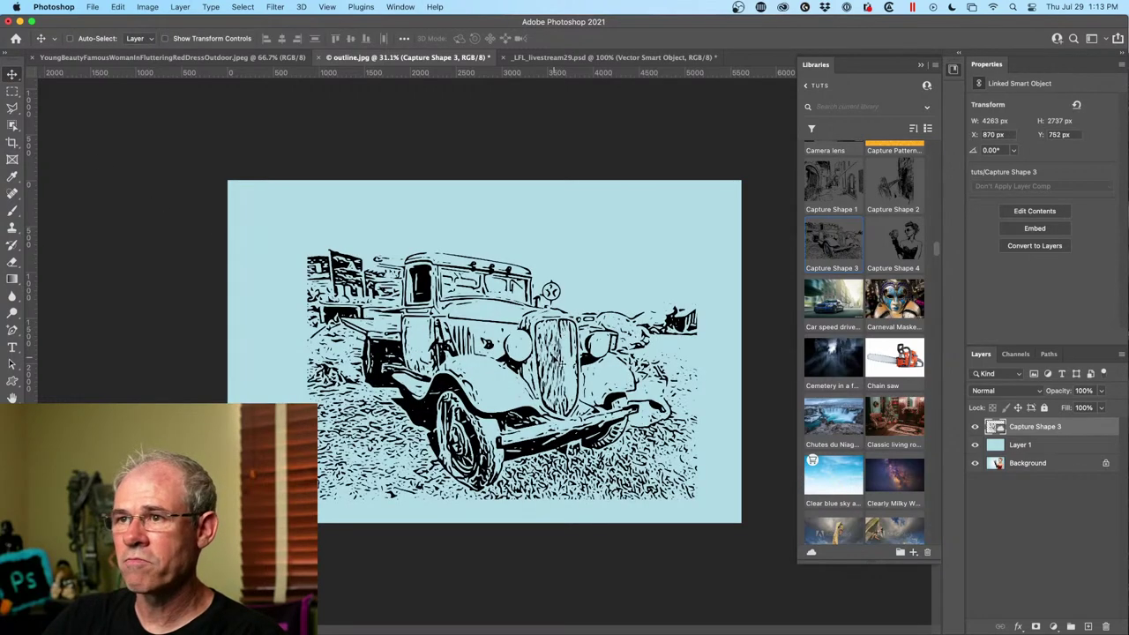
drag(565, 296, 511, 240)
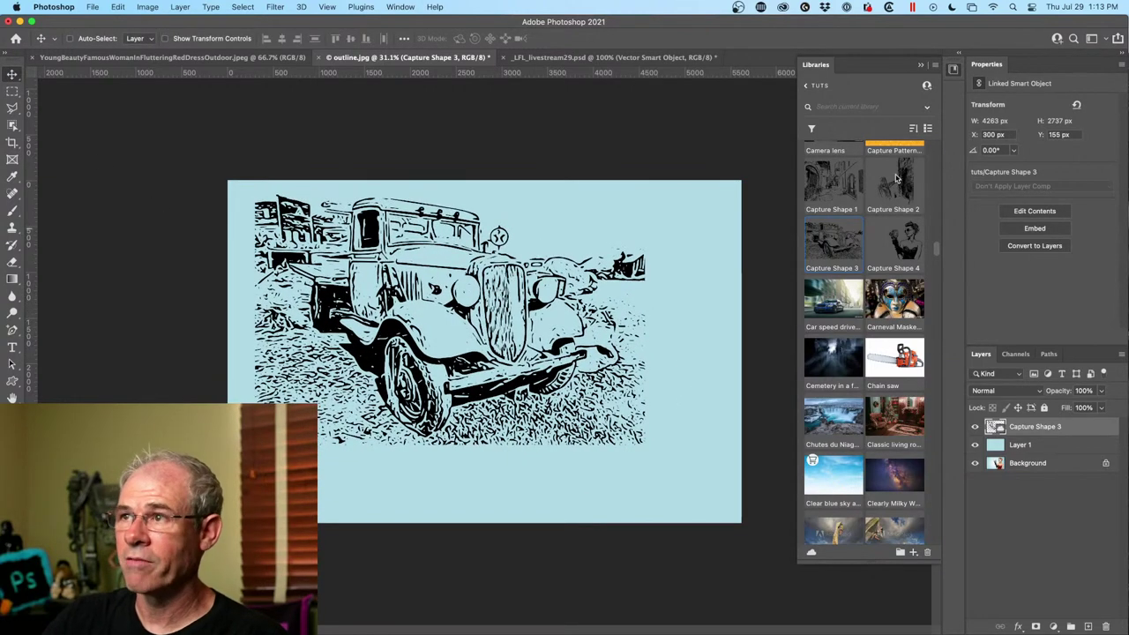
drag(848, 180, 421, 375)
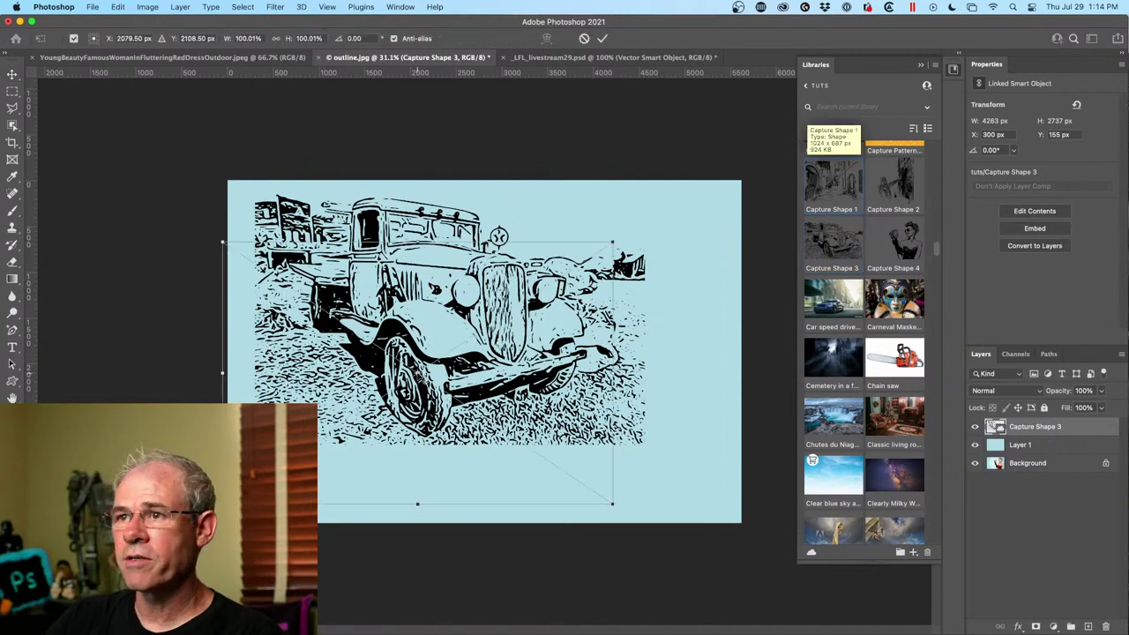
Commit the street drawing, hide the truck layer, move the street drawing up-right, and view its library options.
key(Return)
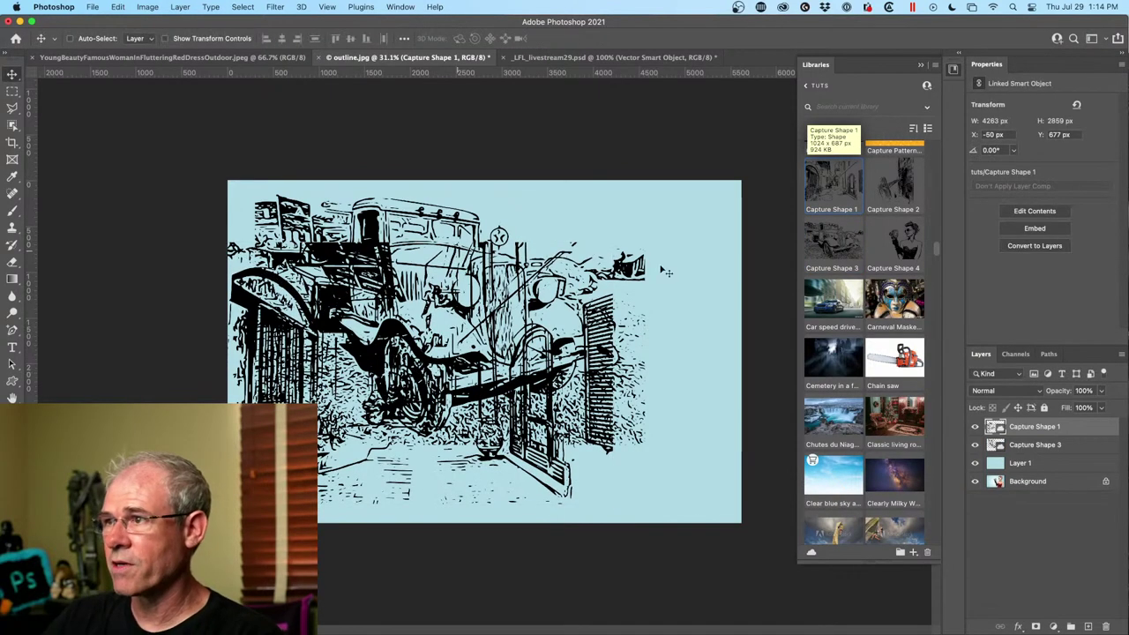
click(974, 445)
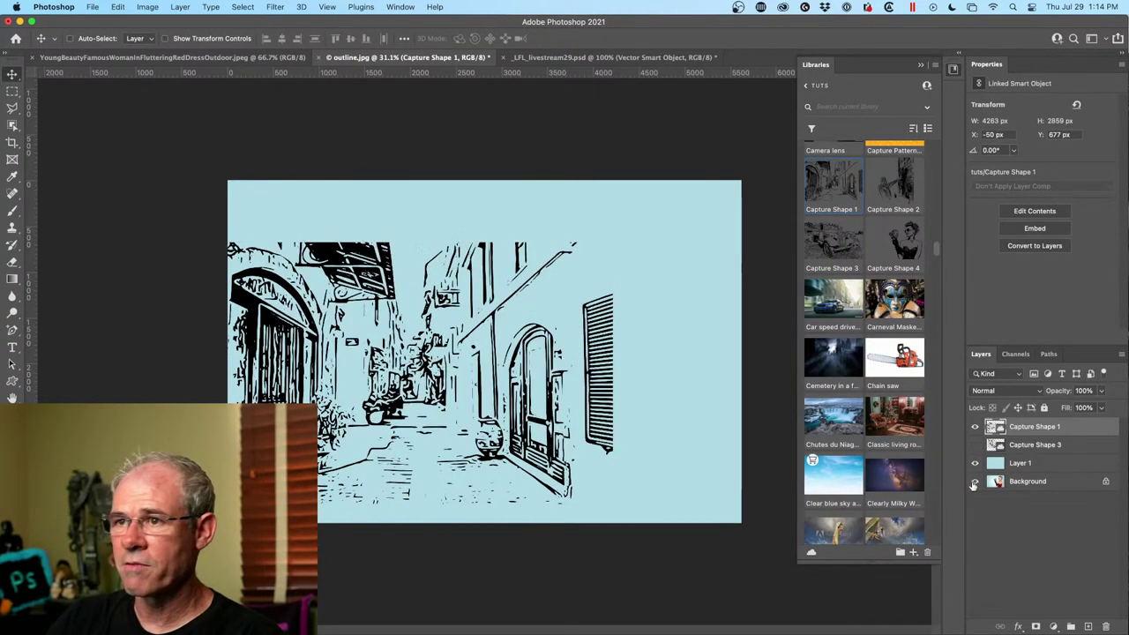
mouse_move(572, 305)
mouse_down()
mouse_move(624, 256)
mouse_move(627, 275)
mouse_up()
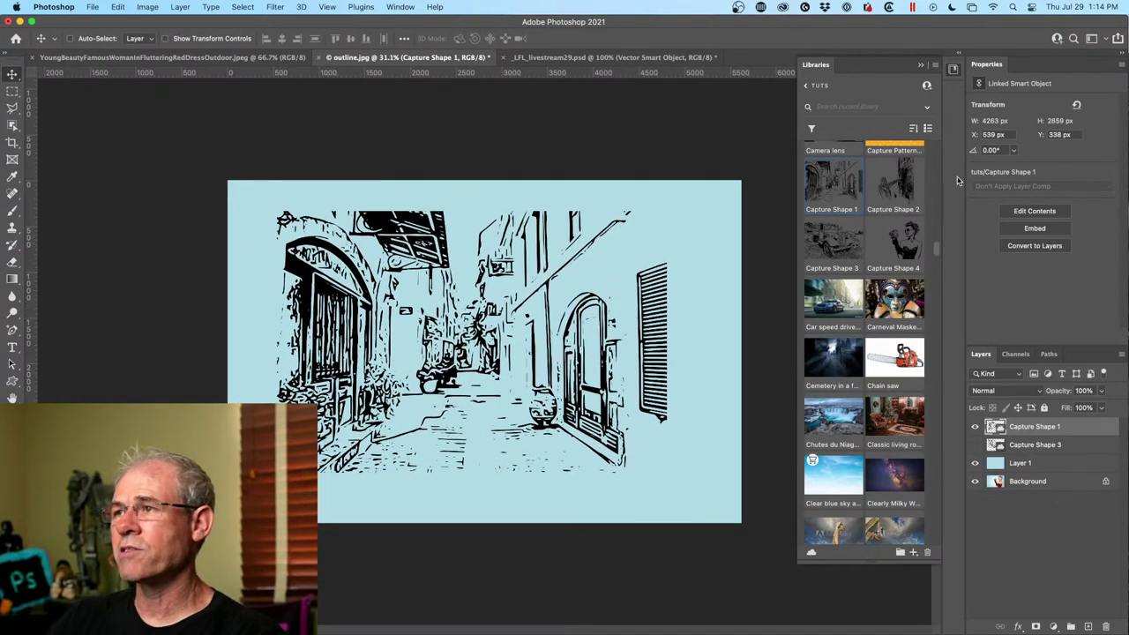
right_click(834, 181)
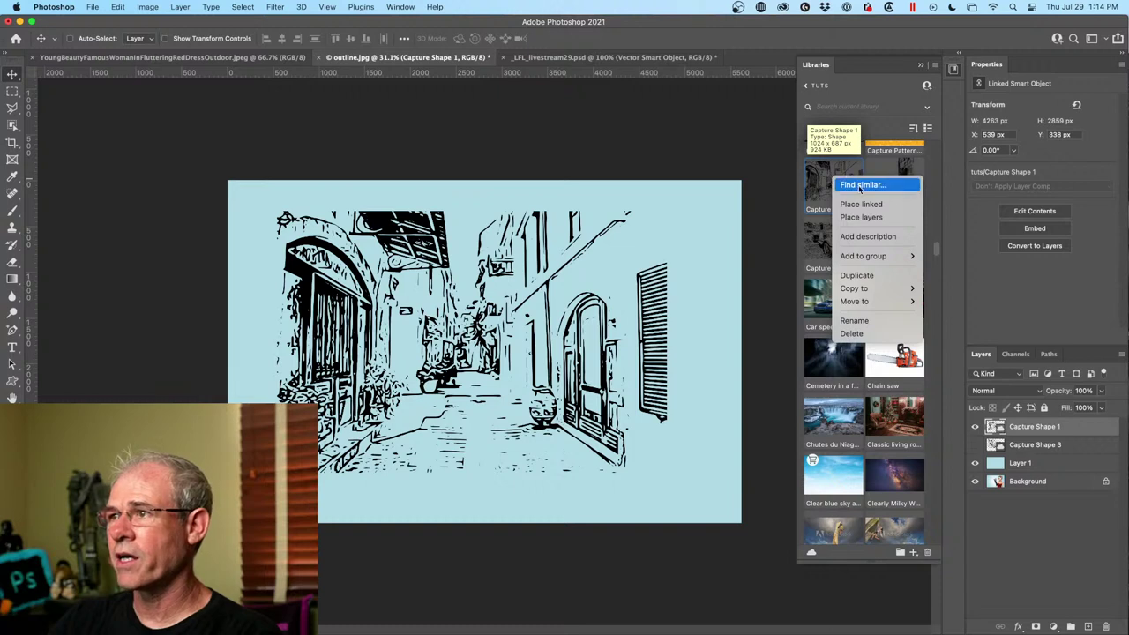
click(873, 236)
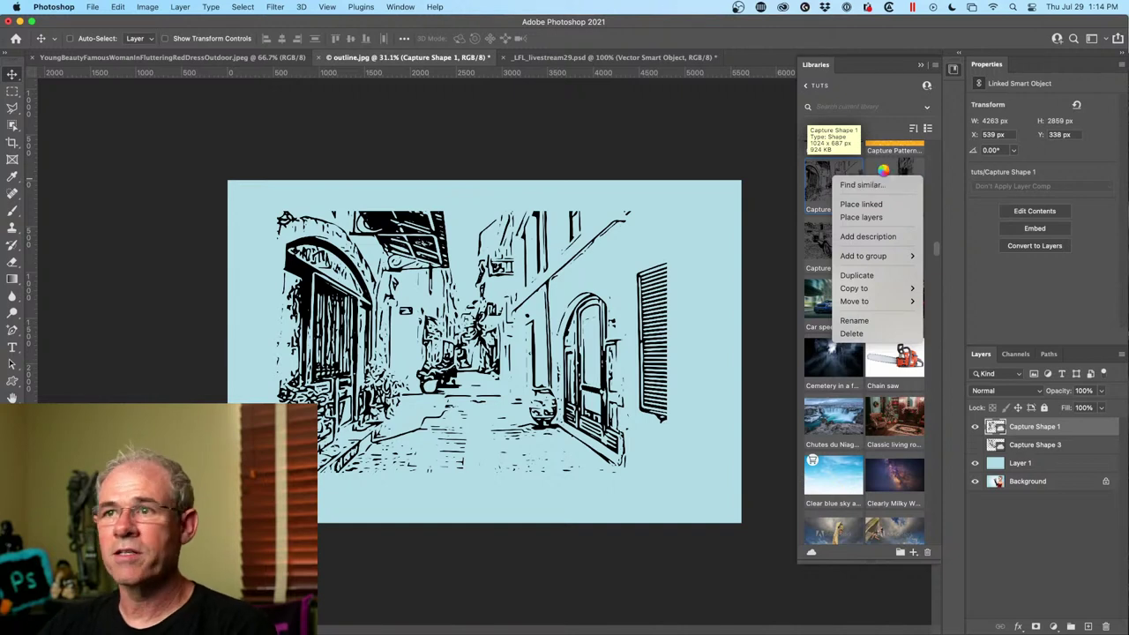
click(1031, 444)
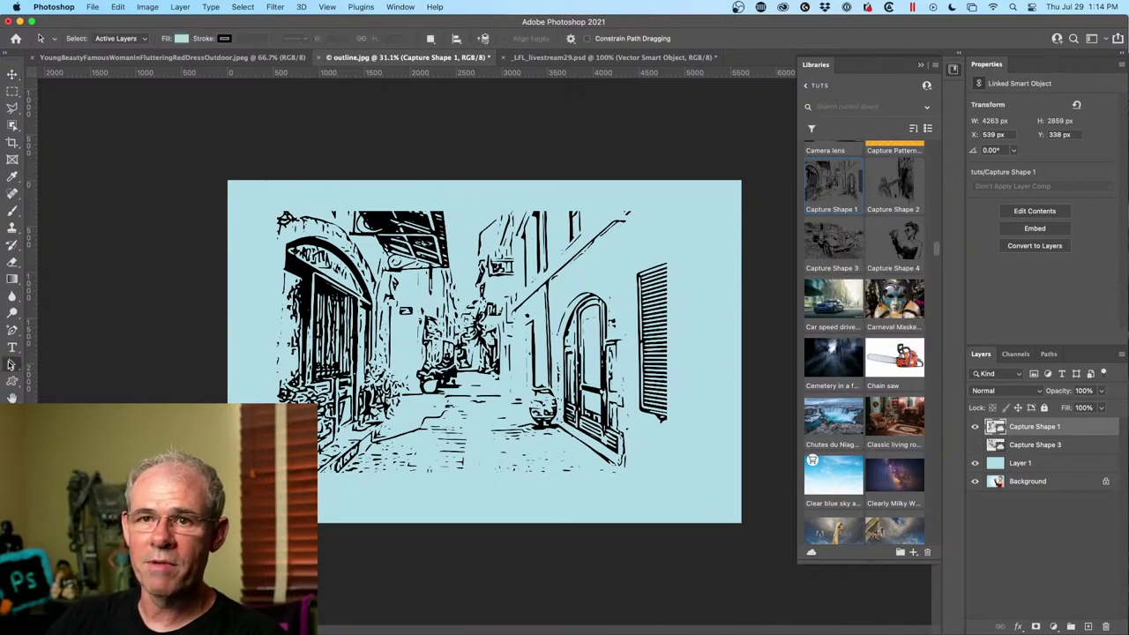
Try the Path Selection and Direct Selection tools on the street drawing's path points.
click(12, 363)
click(41, 366)
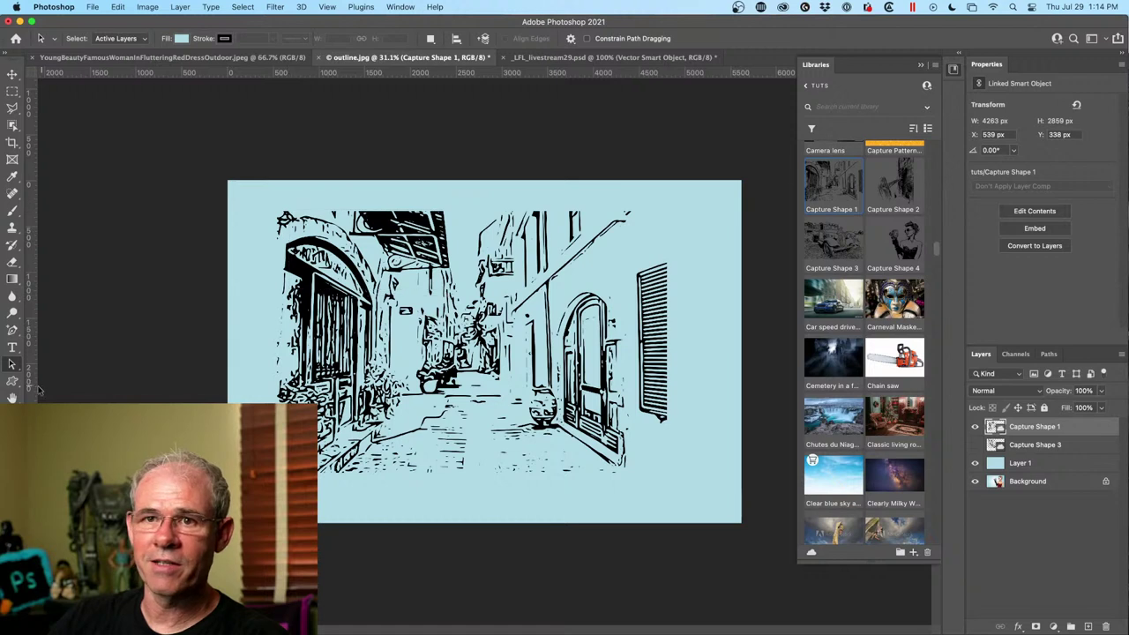
drag(12, 365, 41, 374)
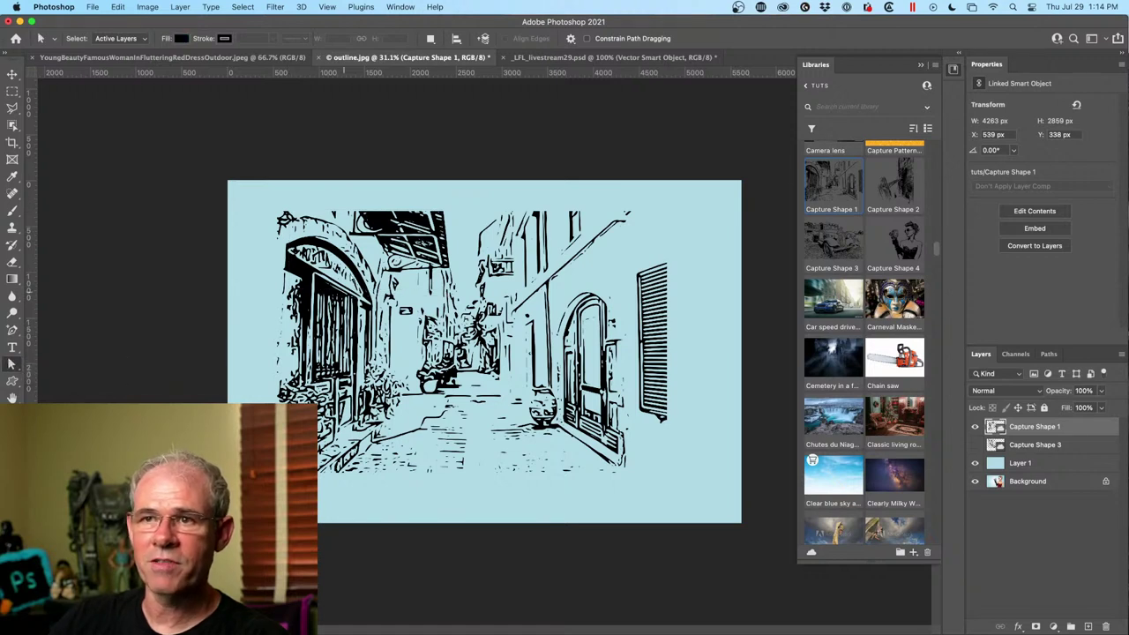
drag(291, 200, 521, 234)
drag(675, 479, 673, 490)
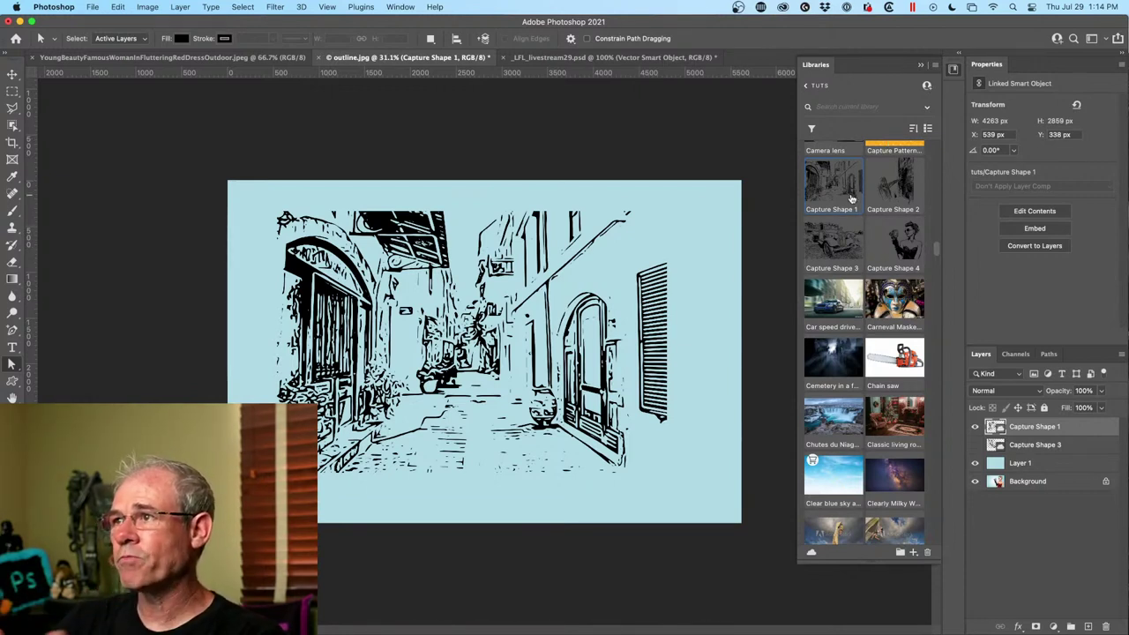
Bring up the options for the Colorful autumn library item.
scroll(845, 392, down, 5)
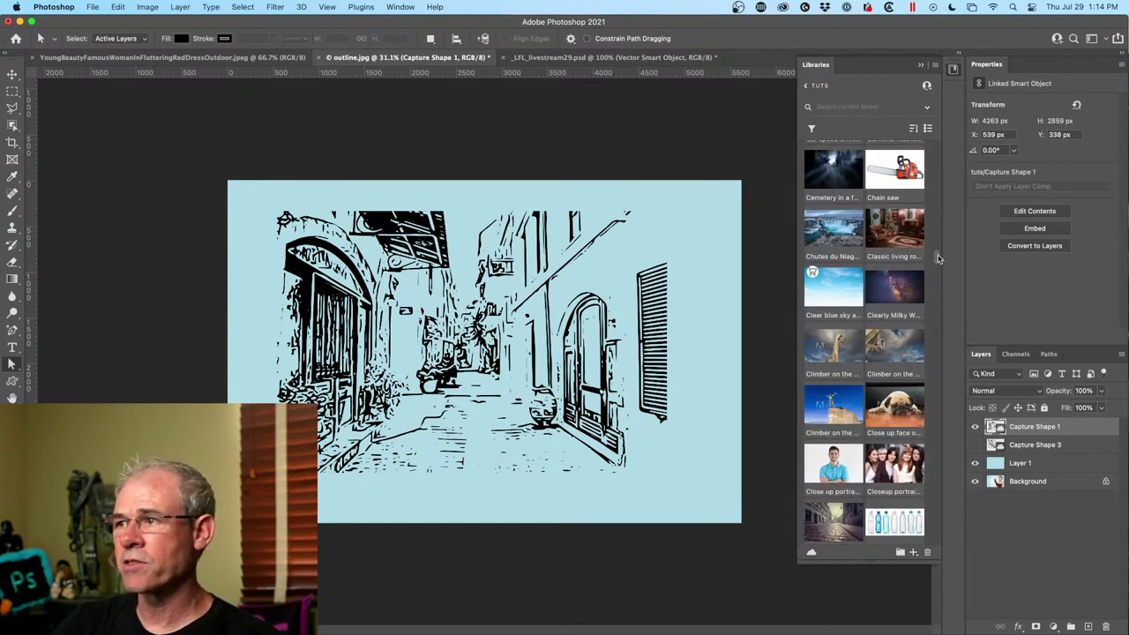
scroll(869, 405, down, 4)
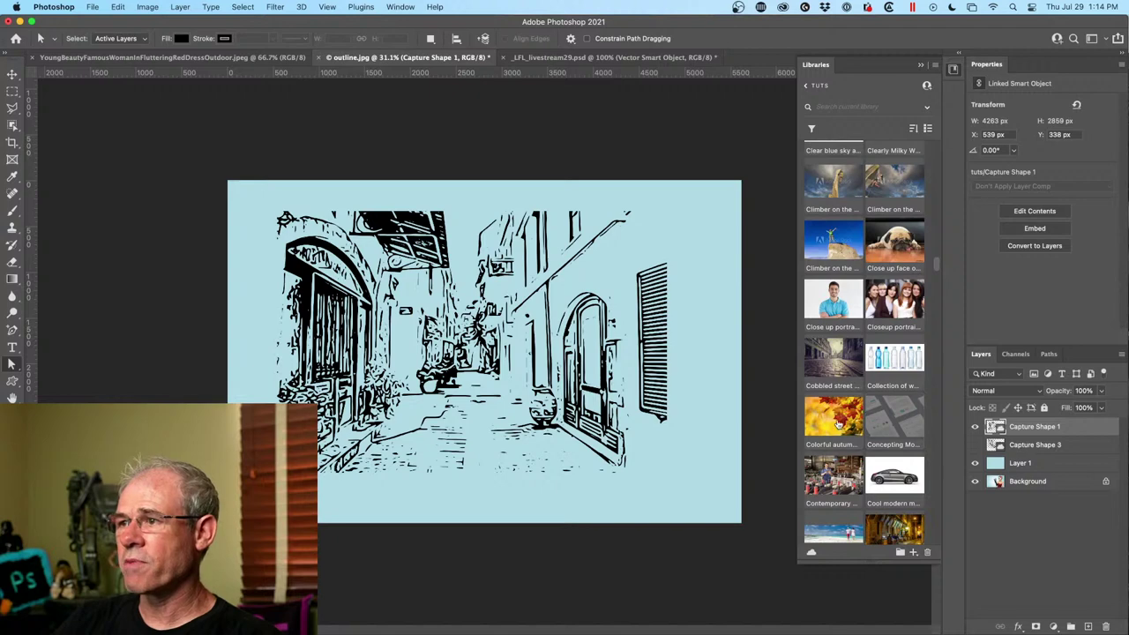
right_click(838, 424)
Open the Colorful autumn photo and drop the Capture Shape 3 truck drawing onto it.
click(845, 463)
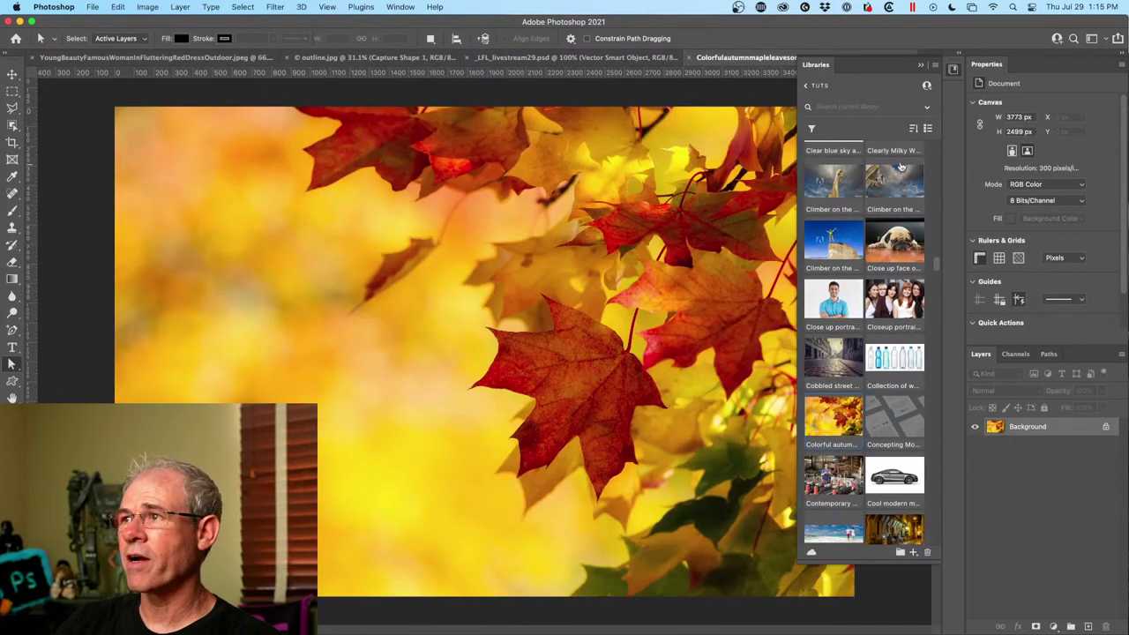
scroll(890, 305, up, 8)
scroll(891, 304, up, 2)
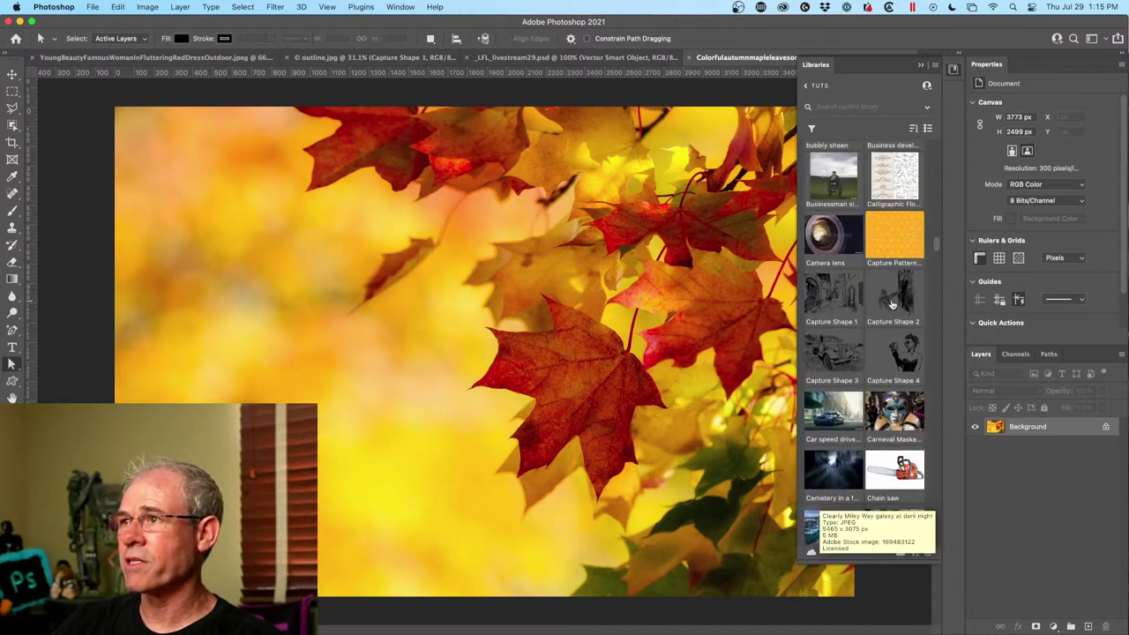
drag(845, 346, 479, 371)
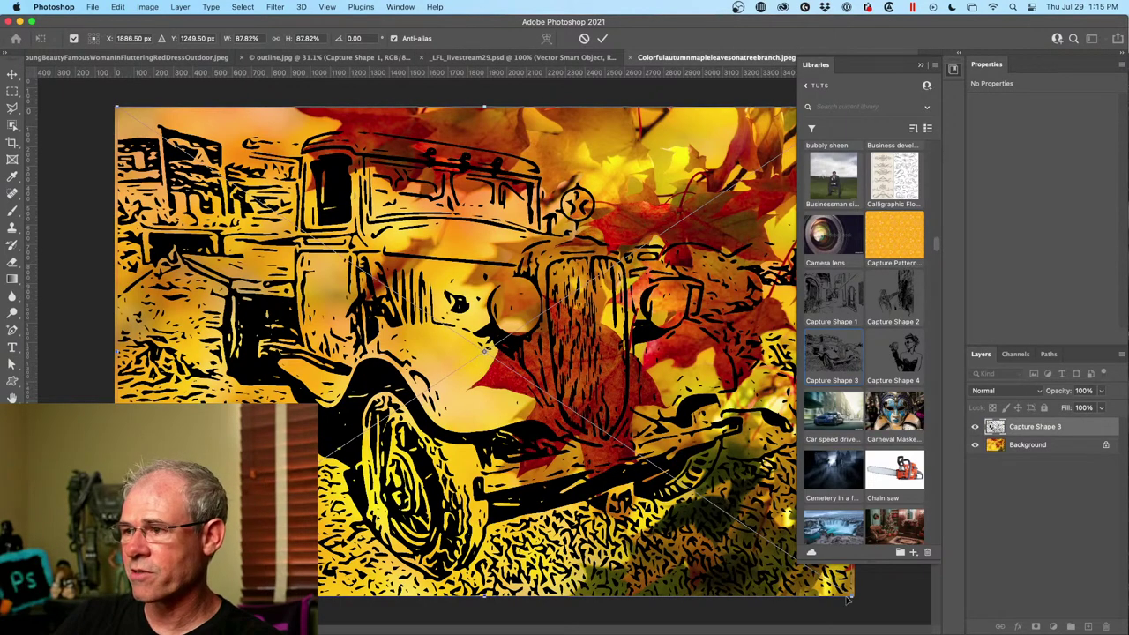
Scale the truck drawing down to about 1989 × 1247 px and move it over the leaves.
drag(852, 596, 504, 360)
key(Return)
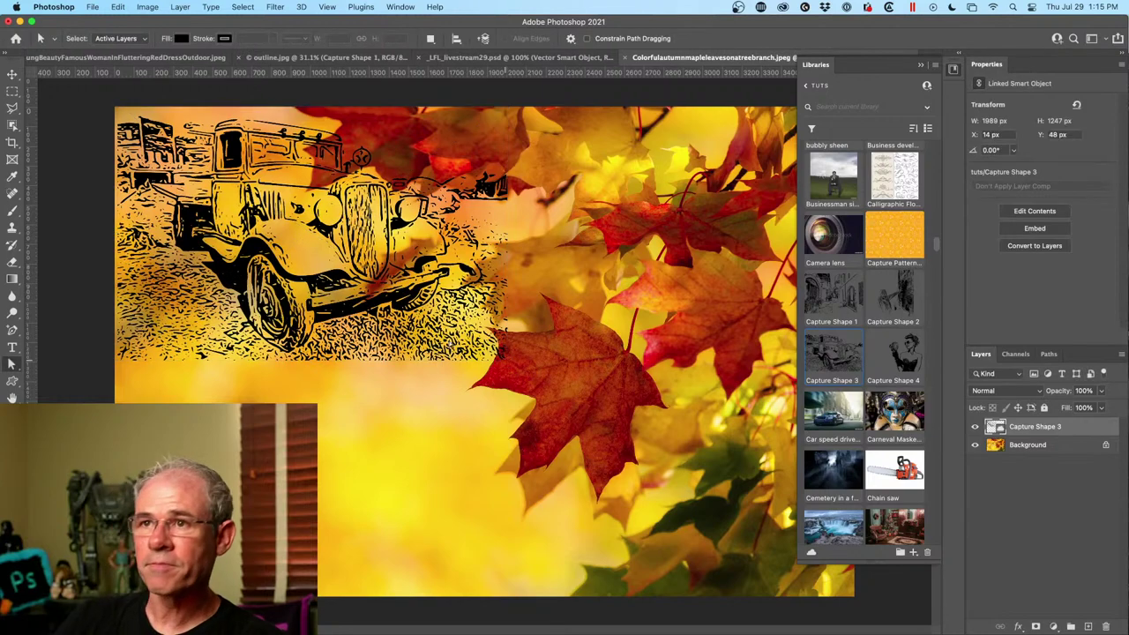
click(12, 74)
drag(395, 353, 371, 291)
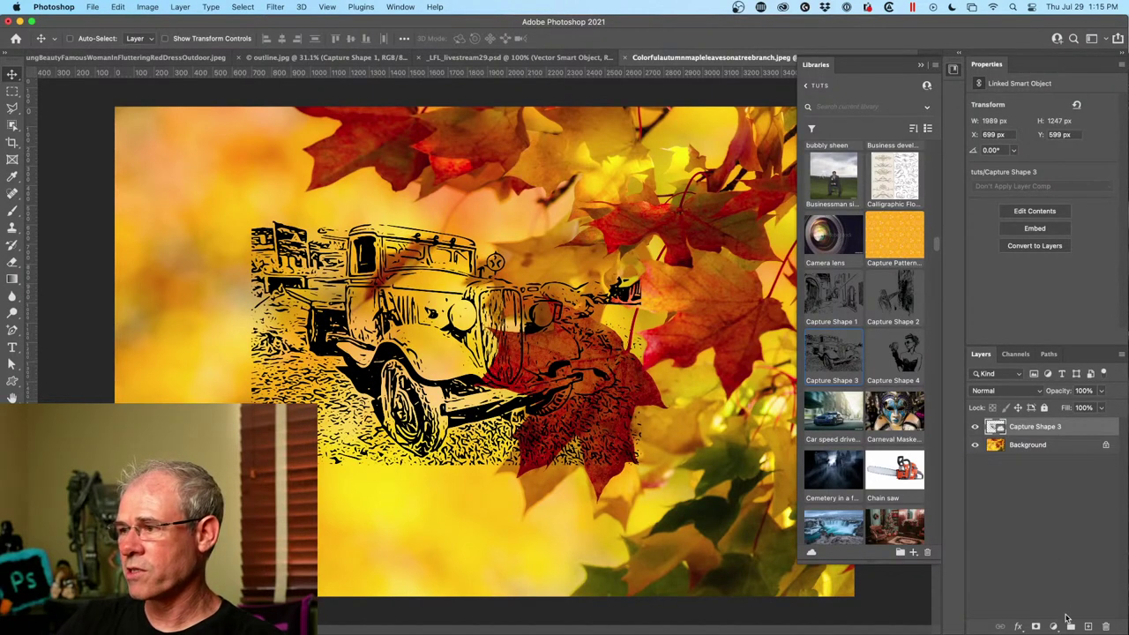
Add an olive-brown Solid Color fill layer above the truck drawing.
click(1053, 626)
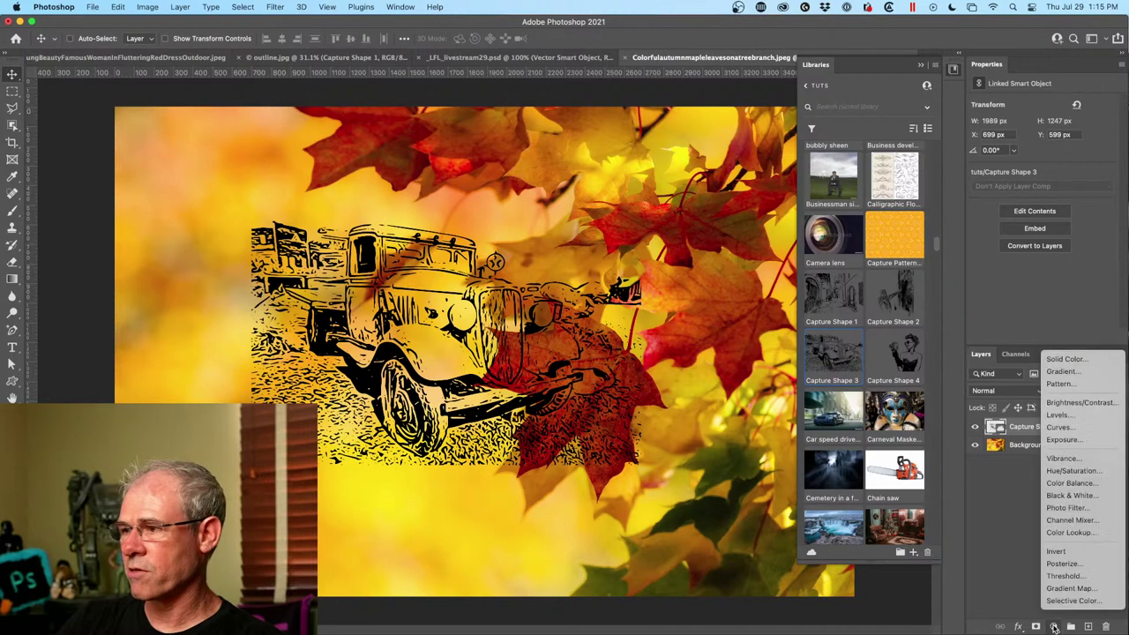
click(1059, 359)
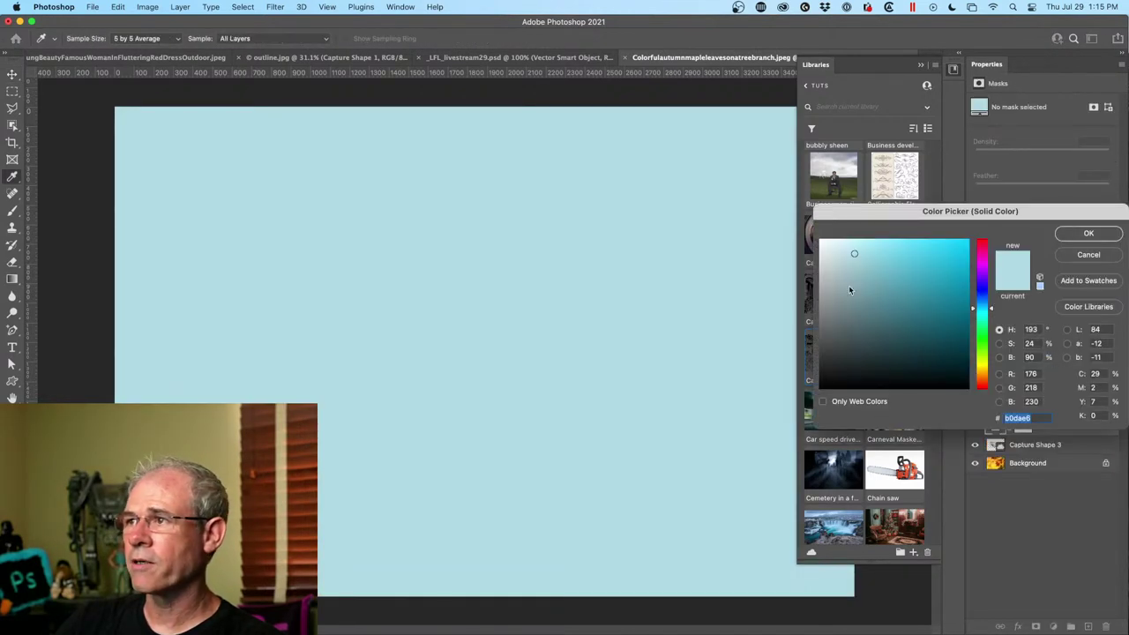
click(985, 375)
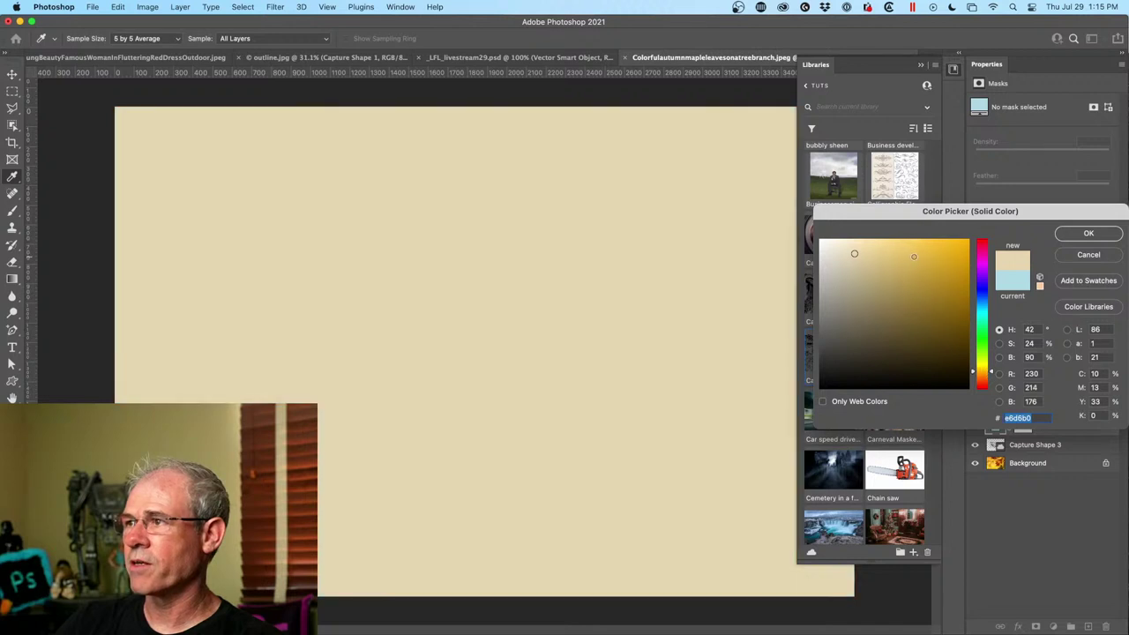
mouse_move(914, 257)
mouse_down()
mouse_move(967, 242)
mouse_move(965, 323)
mouse_up()
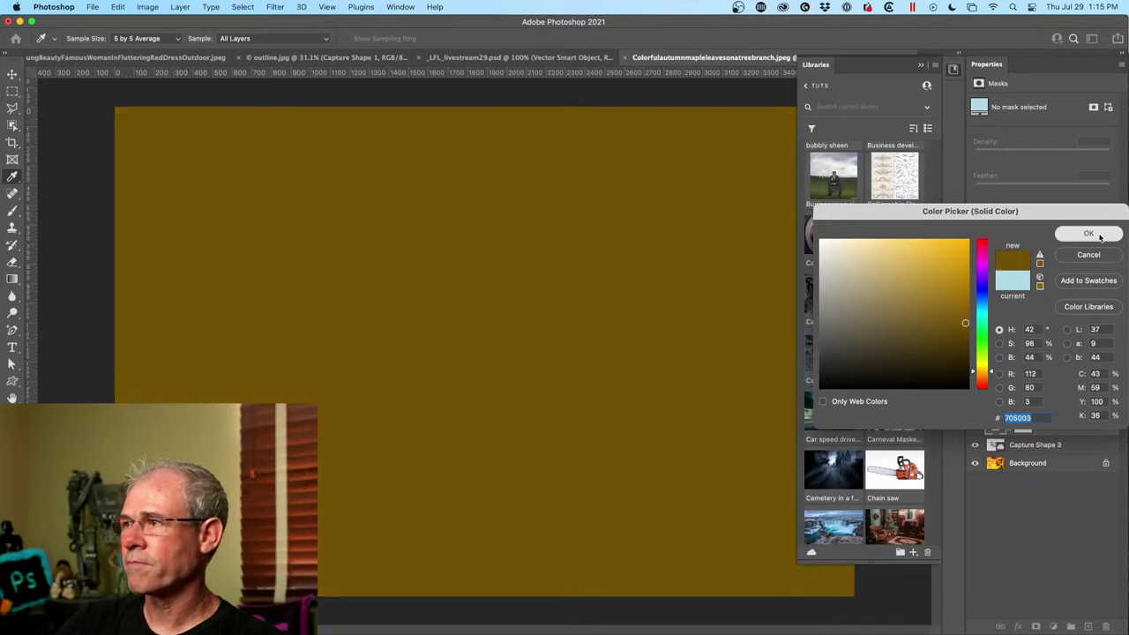
click(1098, 236)
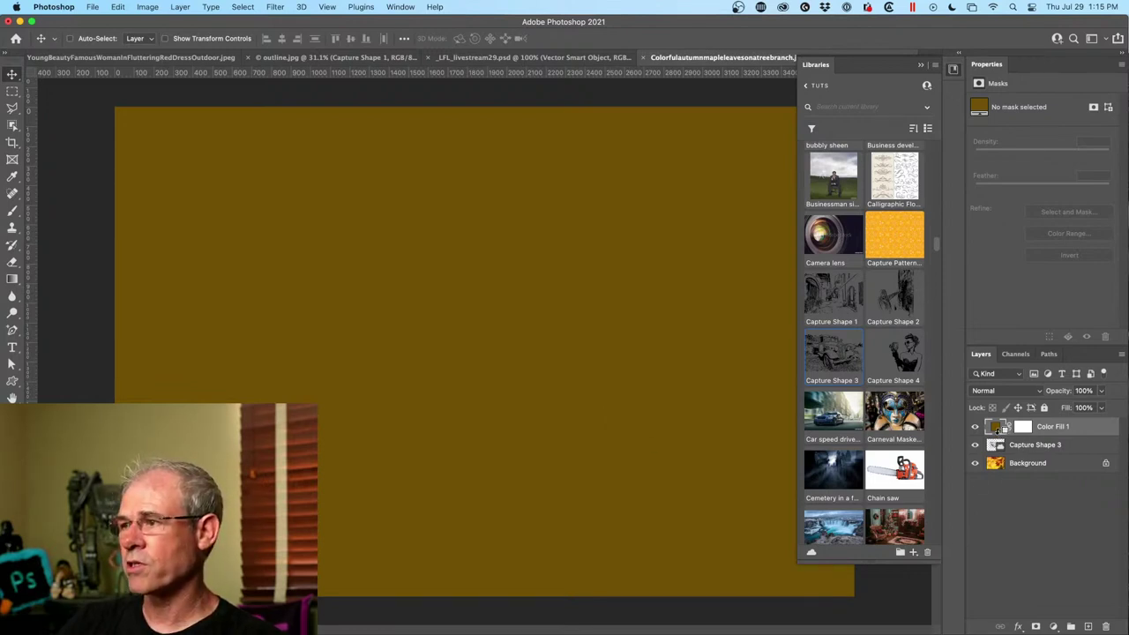
Clip the colour fill to the truck shape and show the autumn leaves background again.
alt+click(998, 432)
click(974, 463)
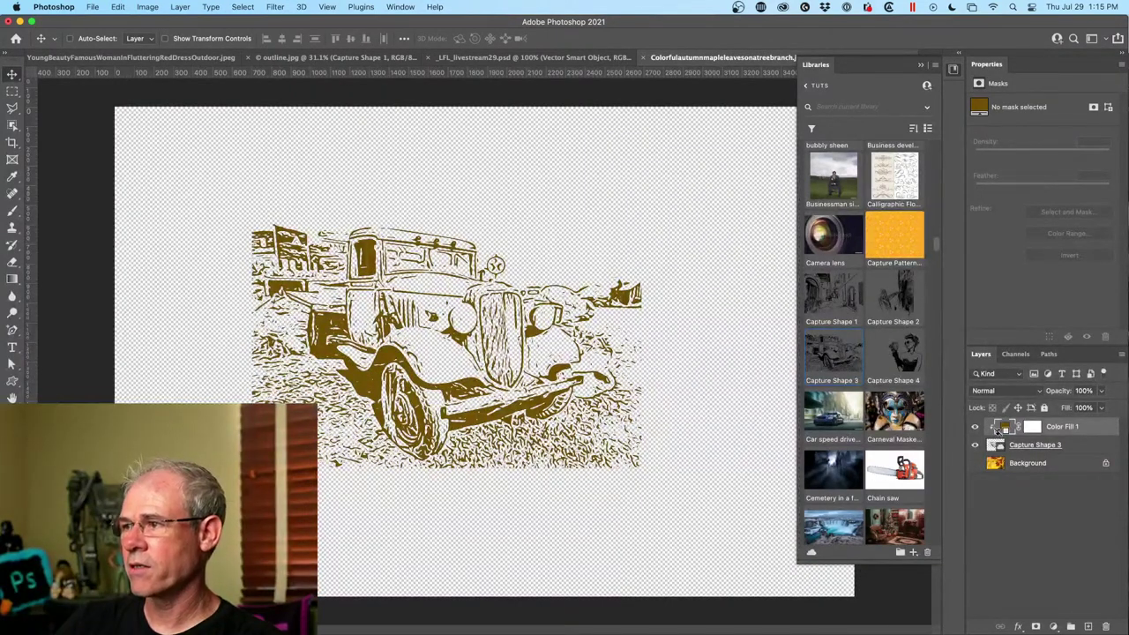
alt+click(998, 430)
alt+click(997, 430)
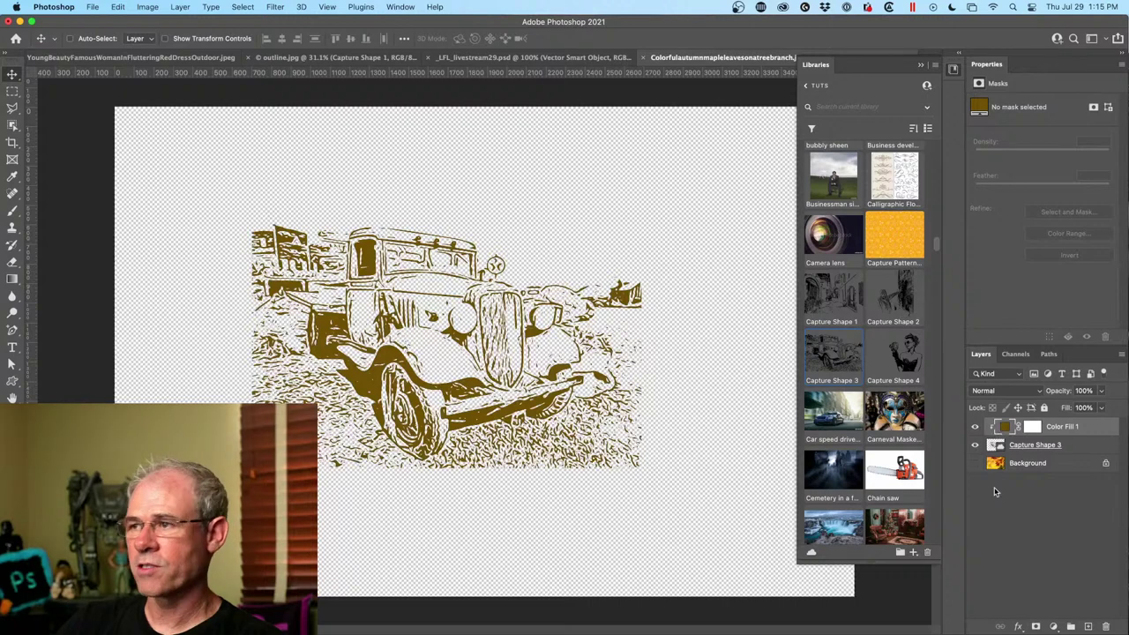
click(975, 463)
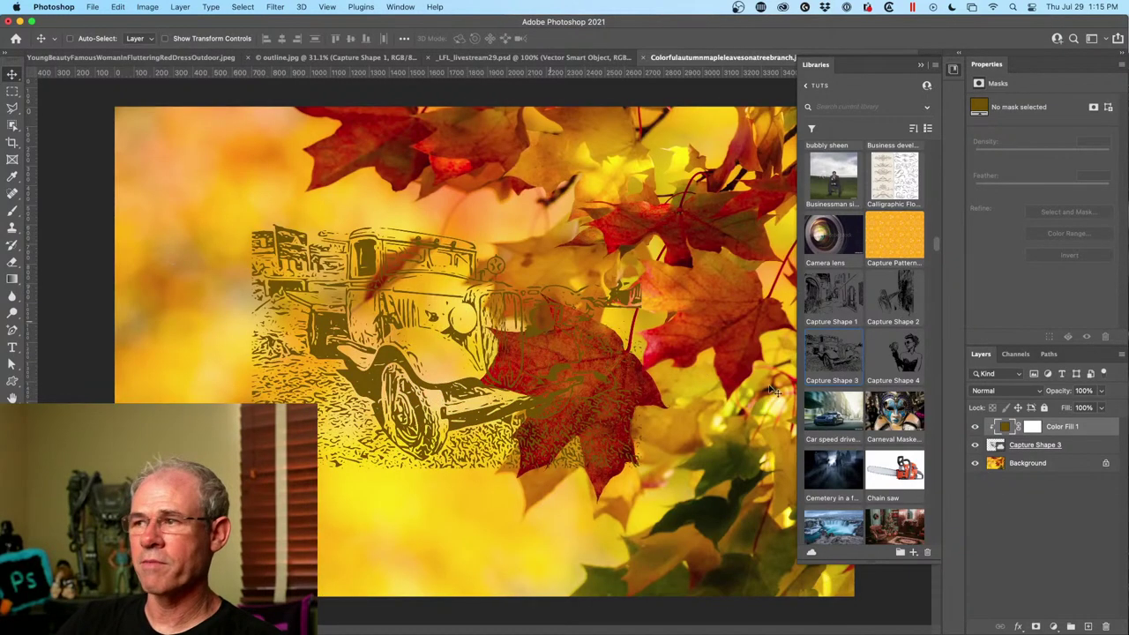
Change Color Fill 1 to a dark red (#82291a) for the truck line art.
double_click(1004, 427)
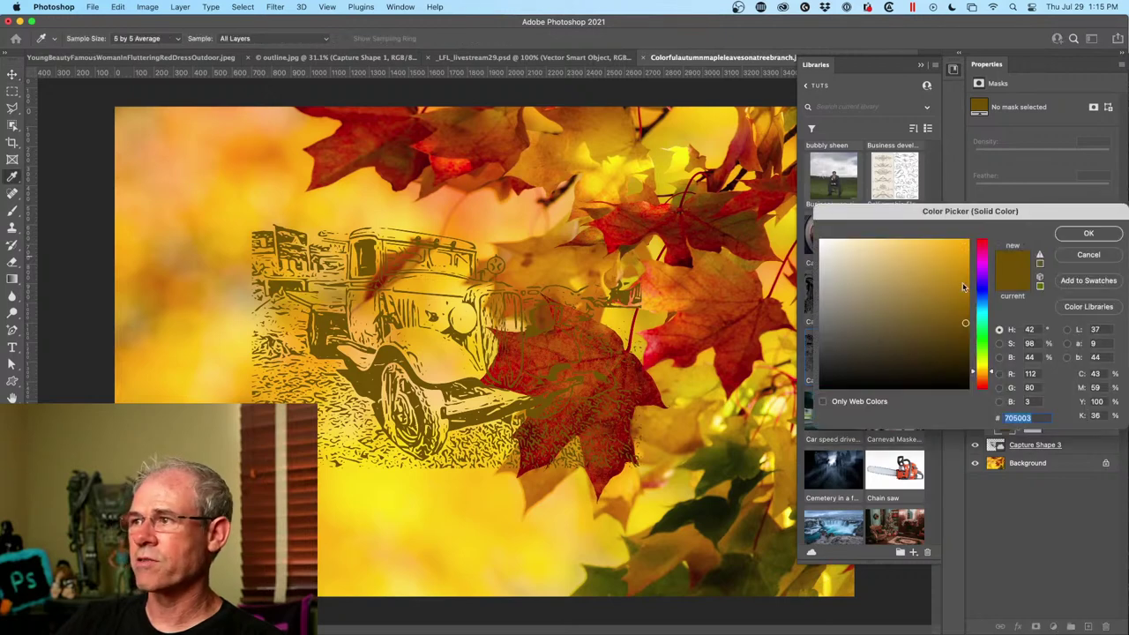
click(937, 350)
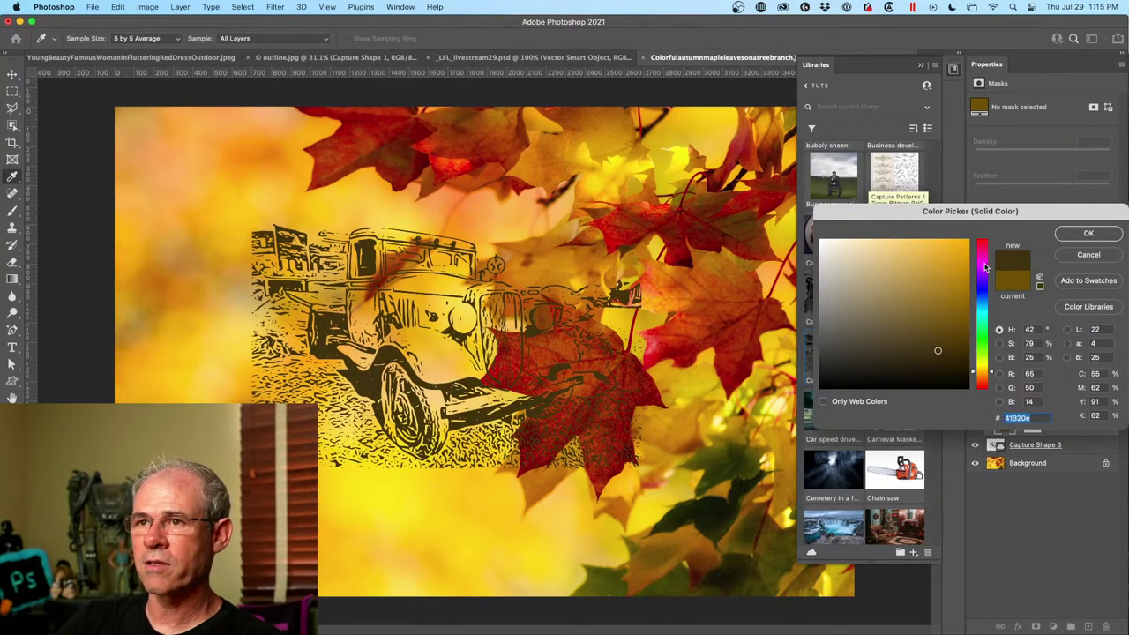
drag(979, 377, 979, 385)
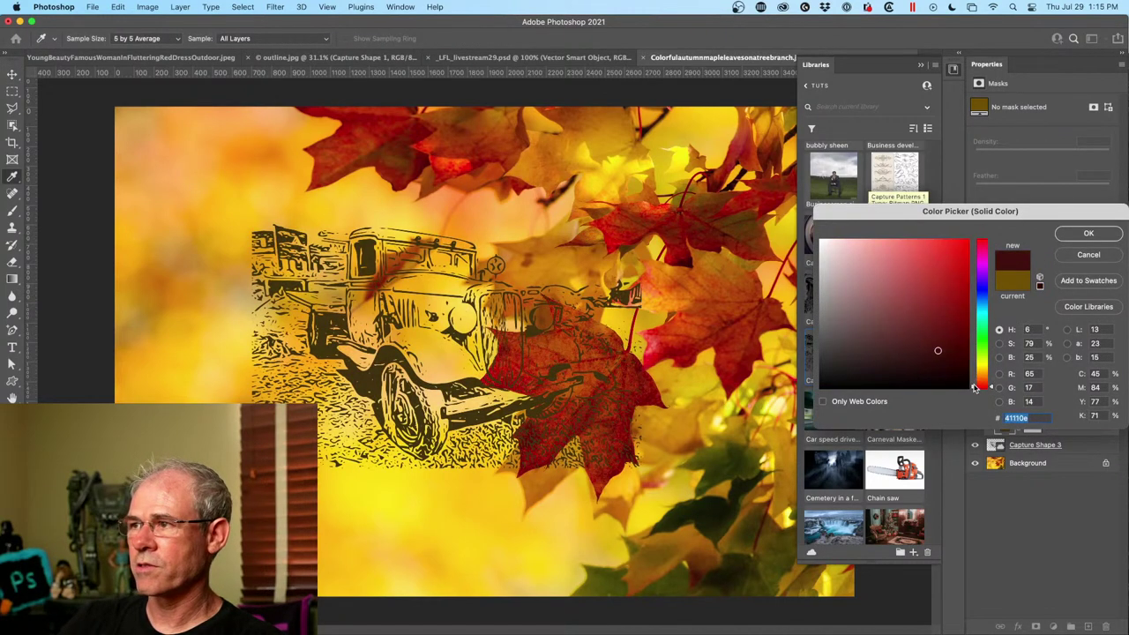
mouse_move(941, 324)
mouse_down()
mouse_move(946, 267)
mouse_move(934, 307)
mouse_move(913, 315)
mouse_move(939, 312)
mouse_up()
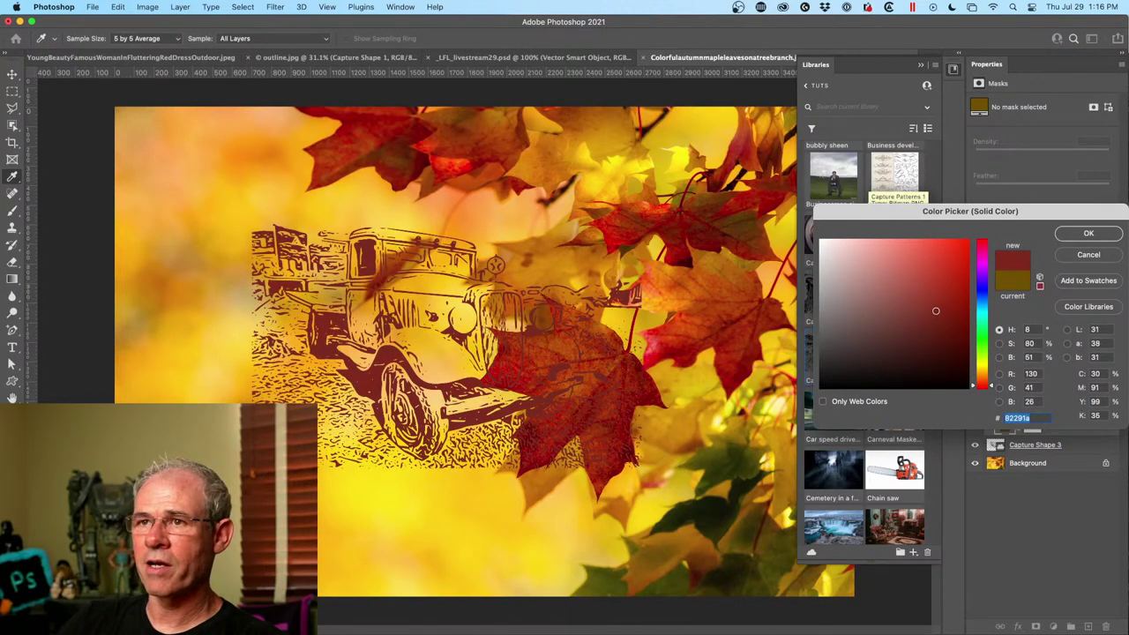
click(1088, 235)
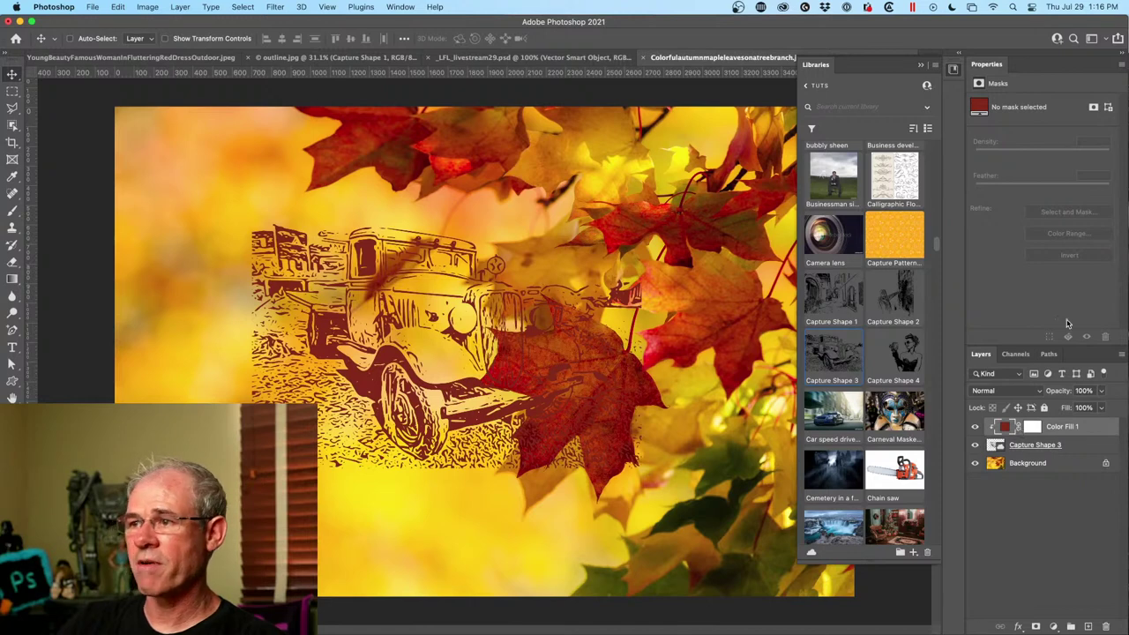
click(400, 6)
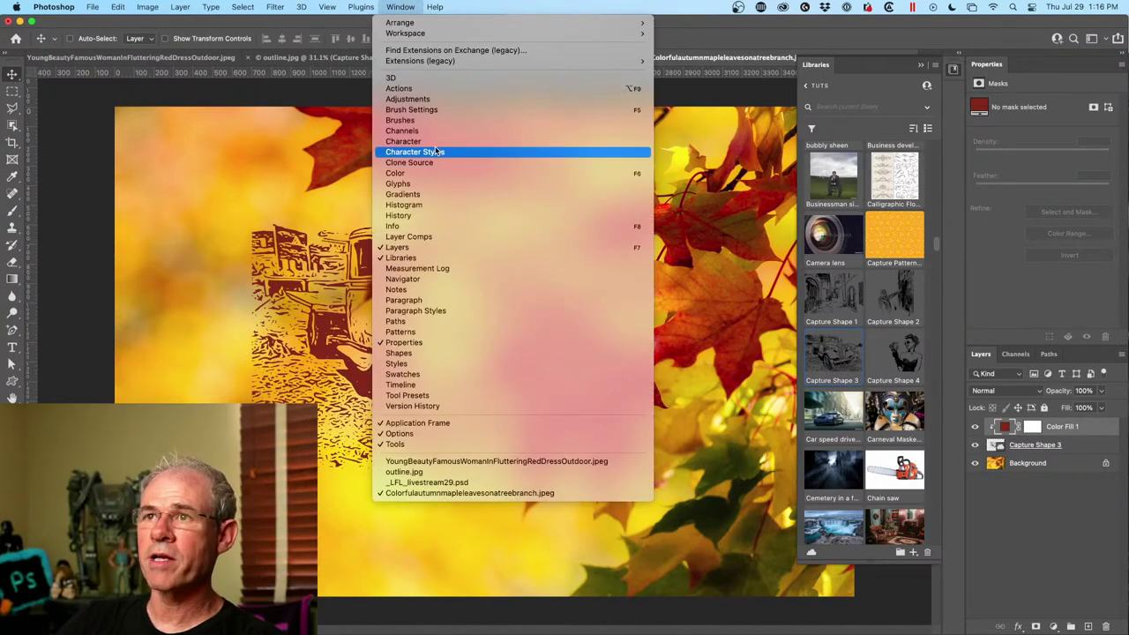
Add a Gradient Fill layer from the Gradients panel, hide Color Fill 1, and choose a bright blue gradient.
click(437, 194)
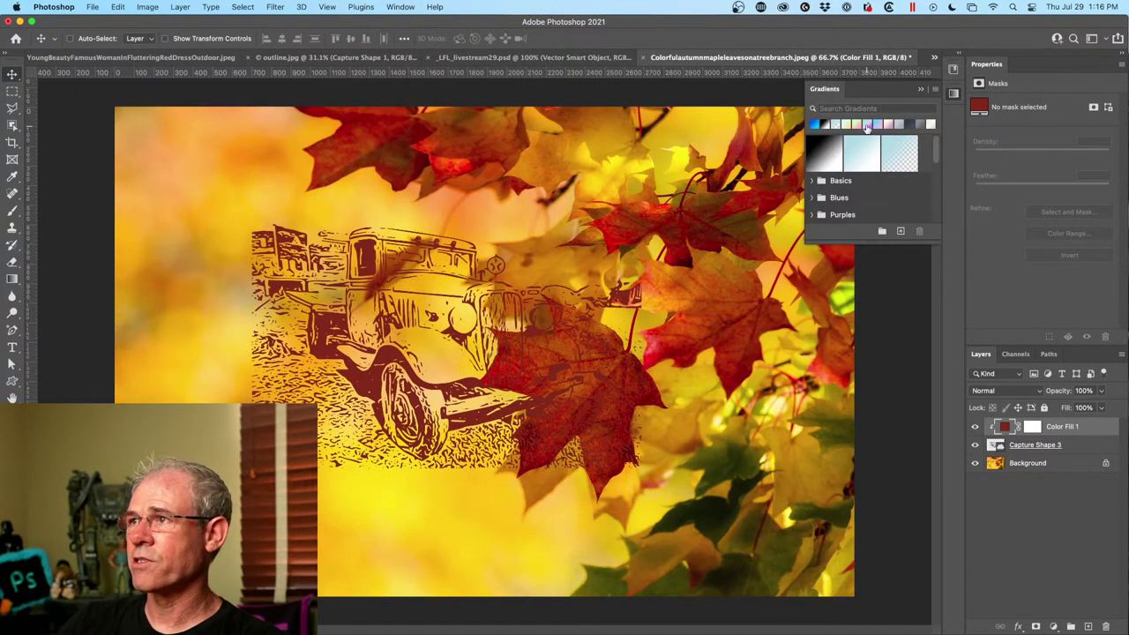
drag(952, 342, 1014, 445)
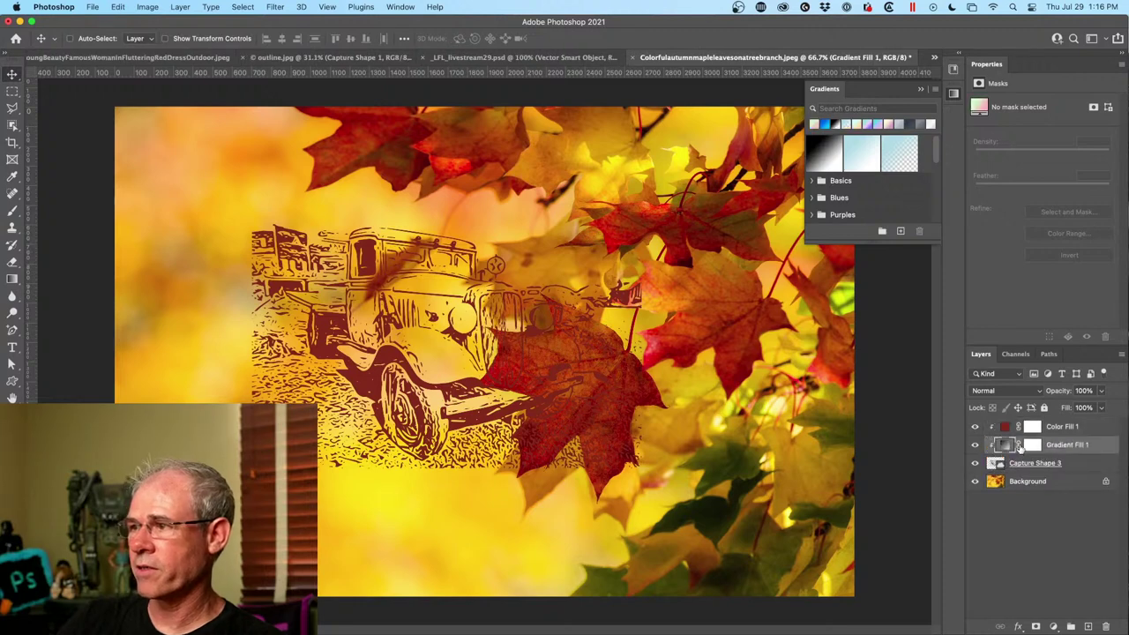
click(975, 427)
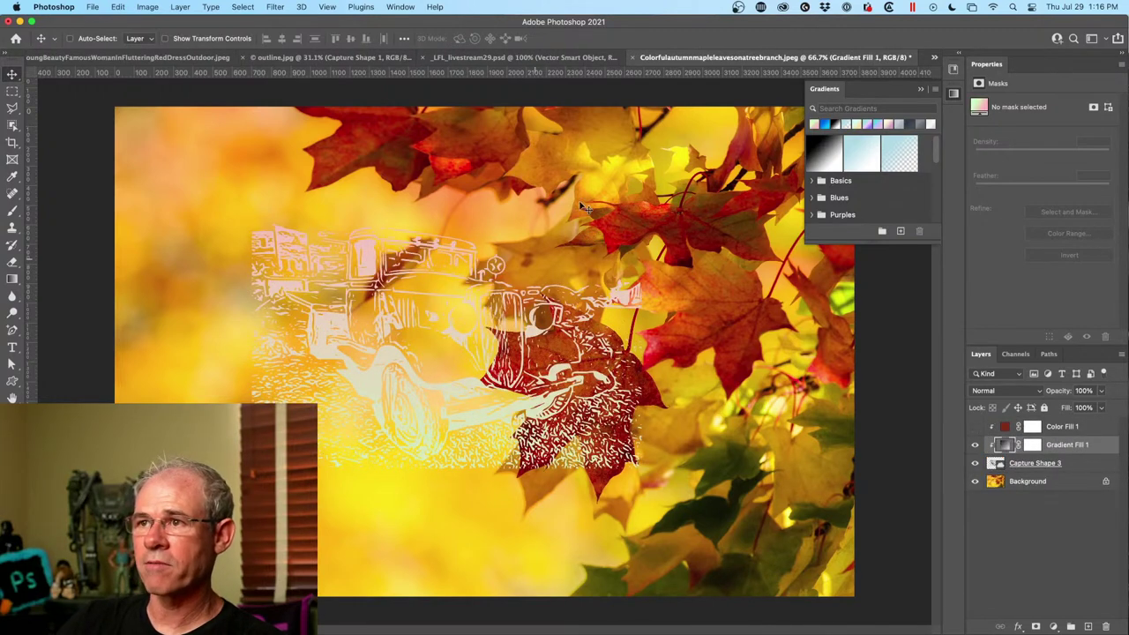
click(868, 125)
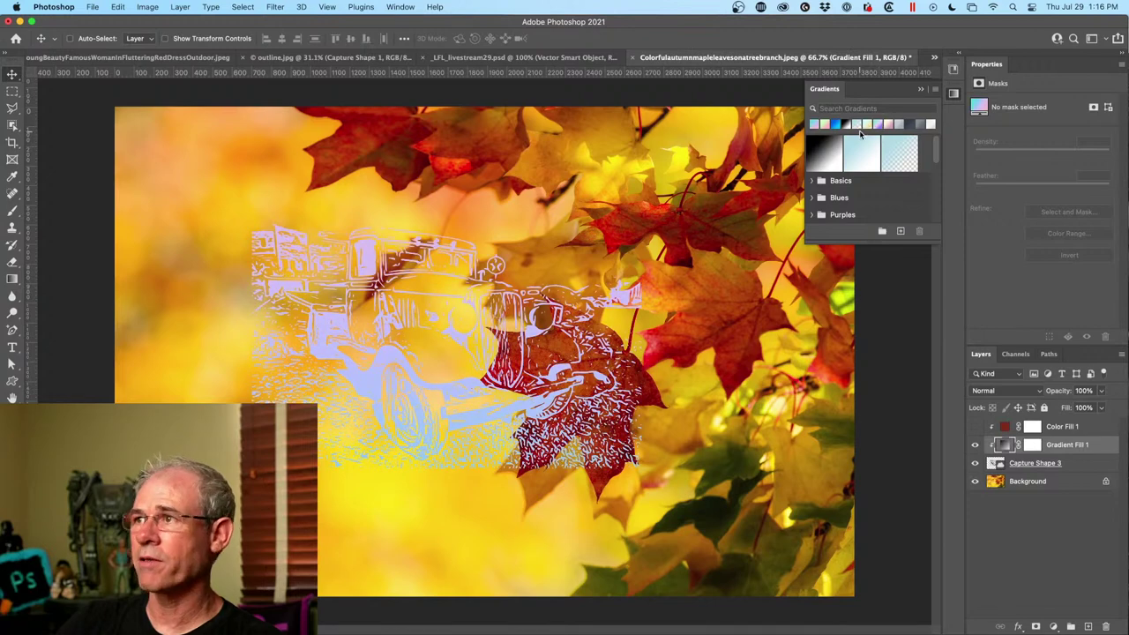
click(835, 126)
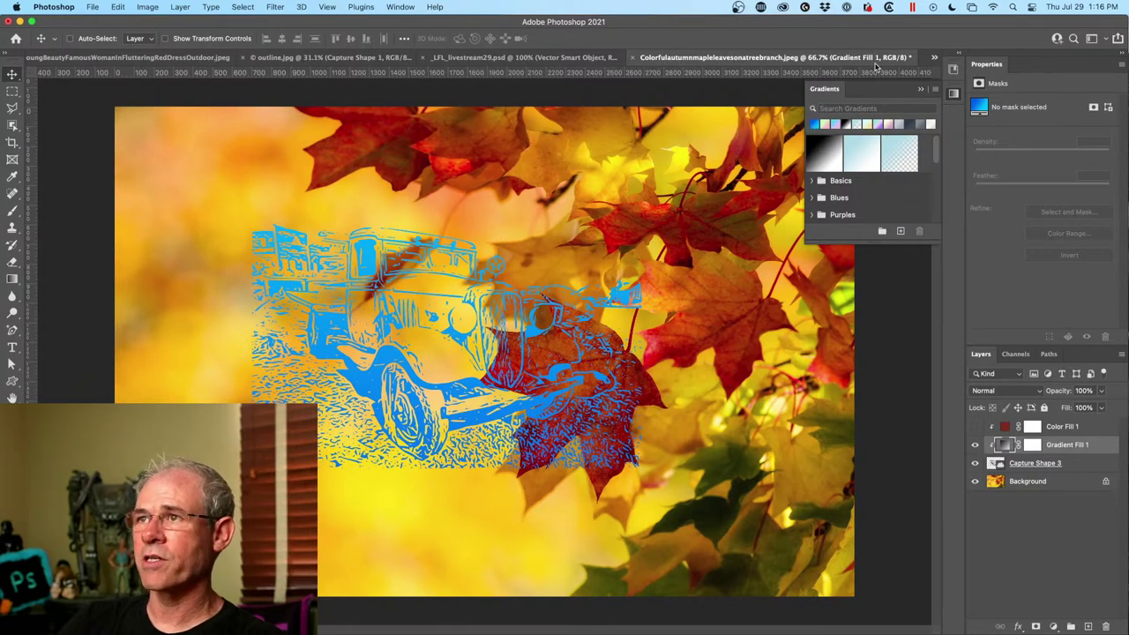
click(632, 57)
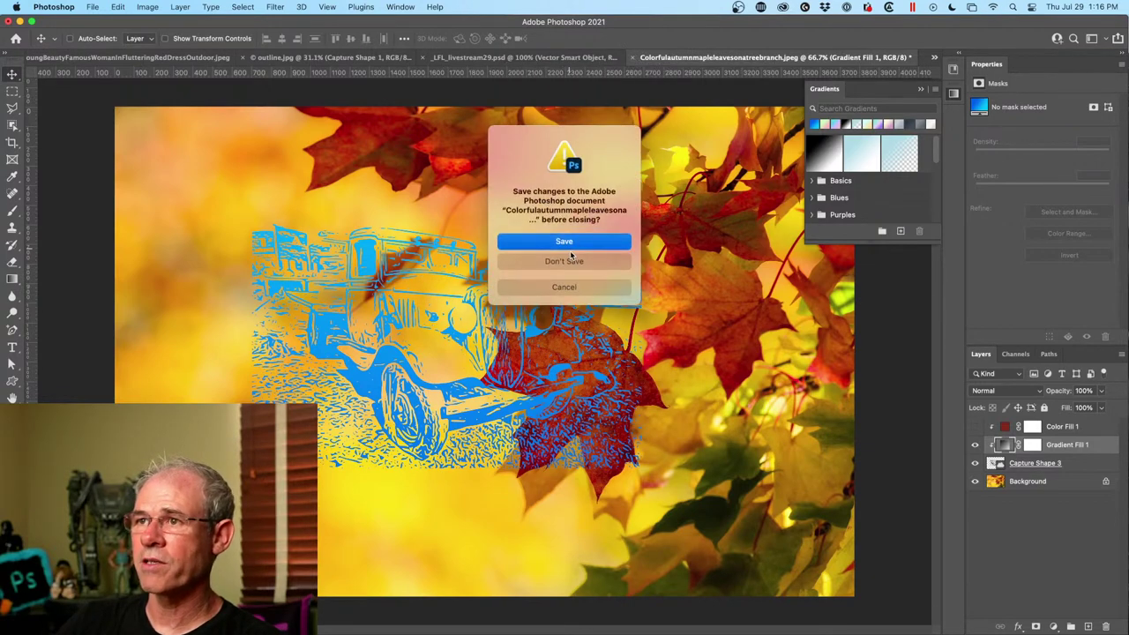
key(Escape)
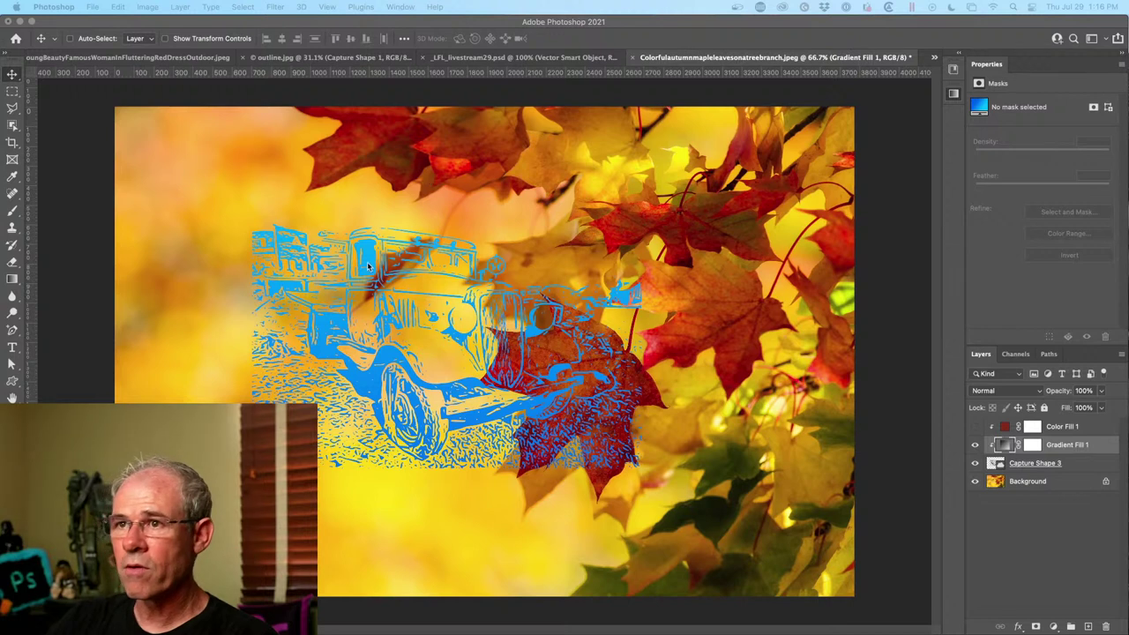
right_click(1014, 464)
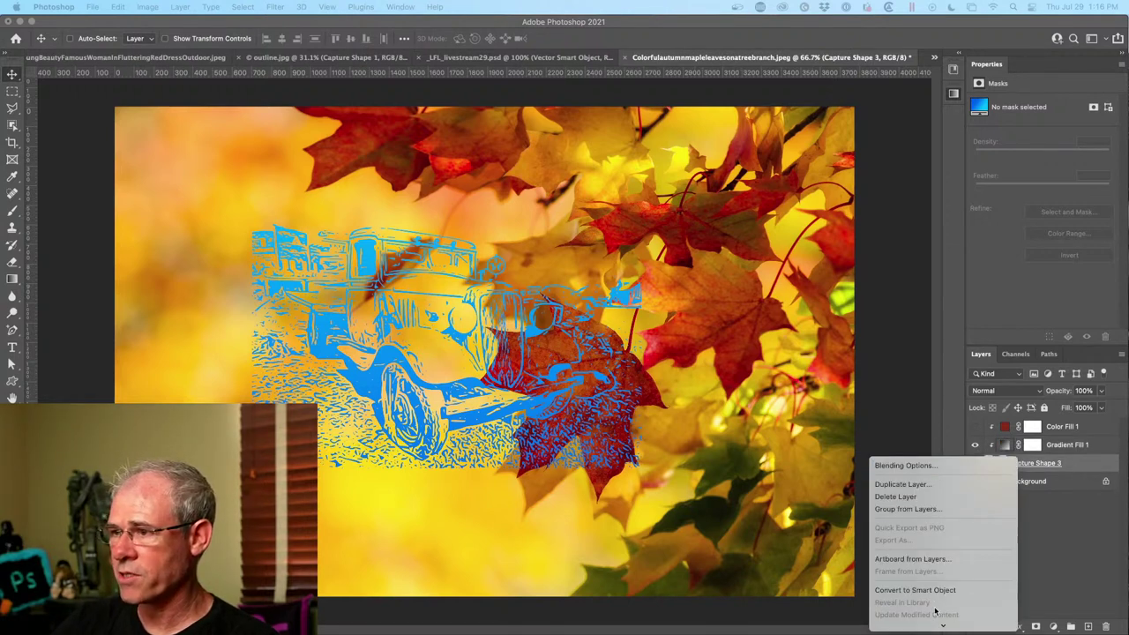
click(1043, 464)
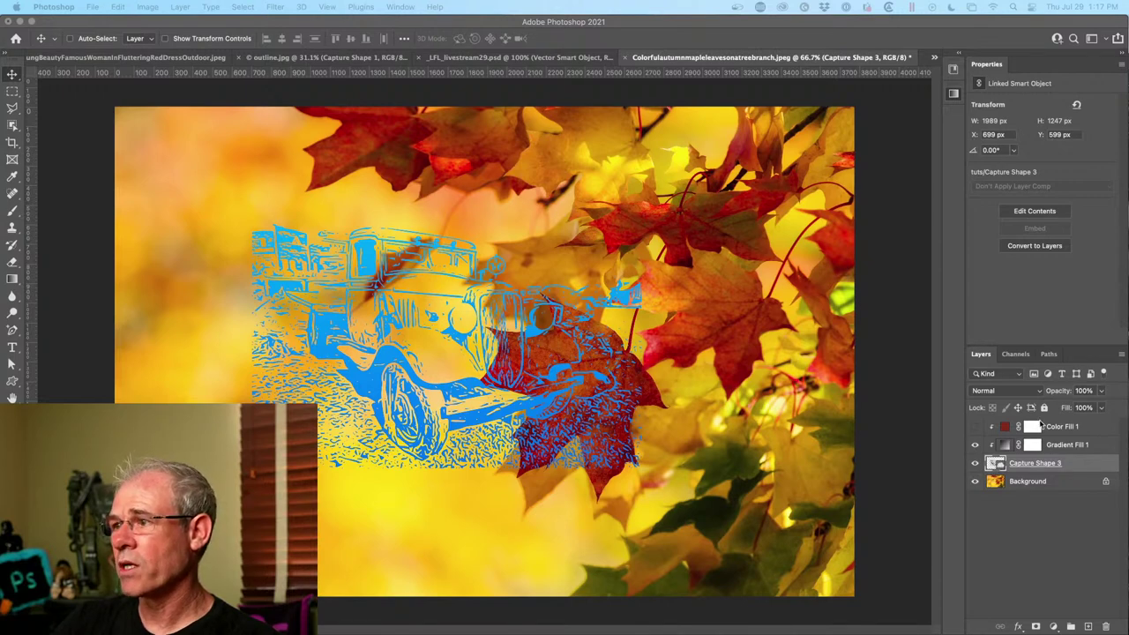
click(1029, 213)
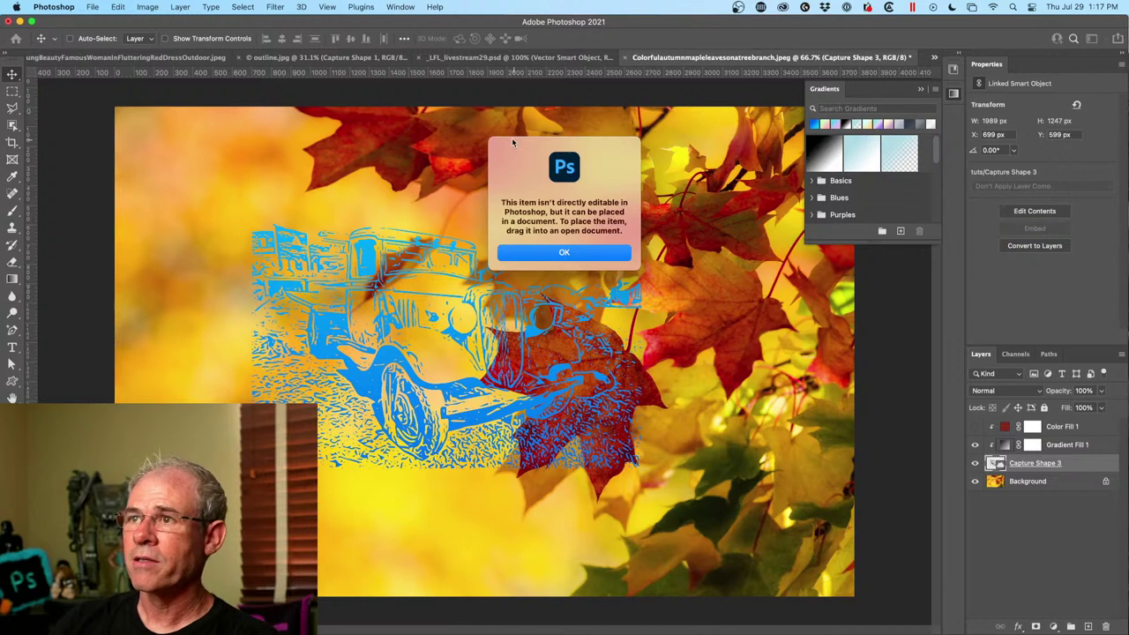
click(532, 249)
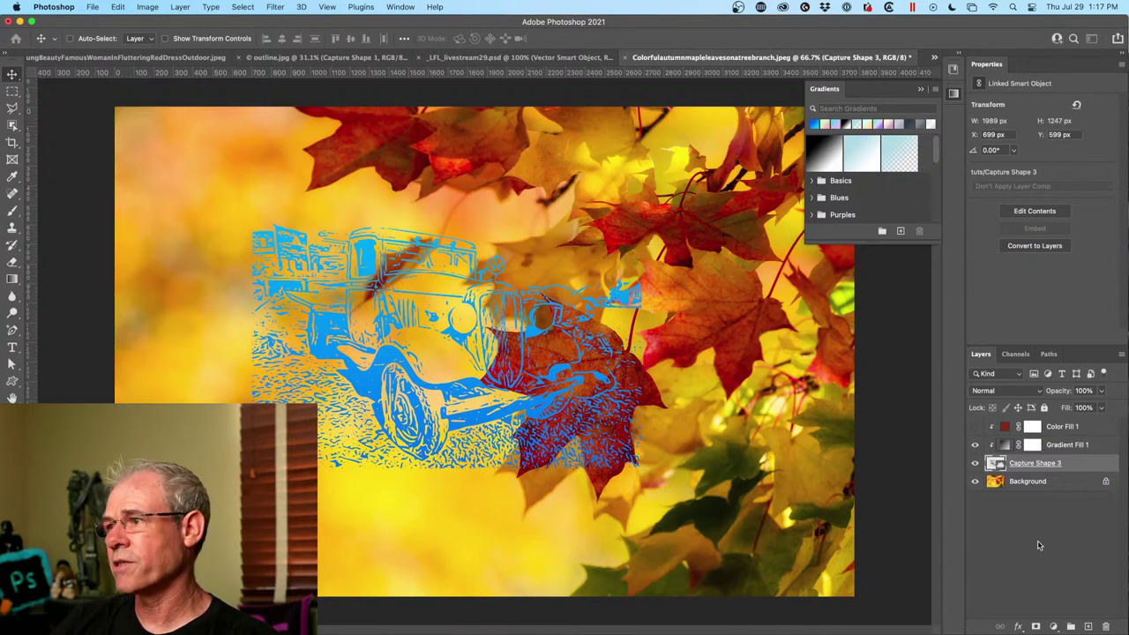
double_click(994, 463)
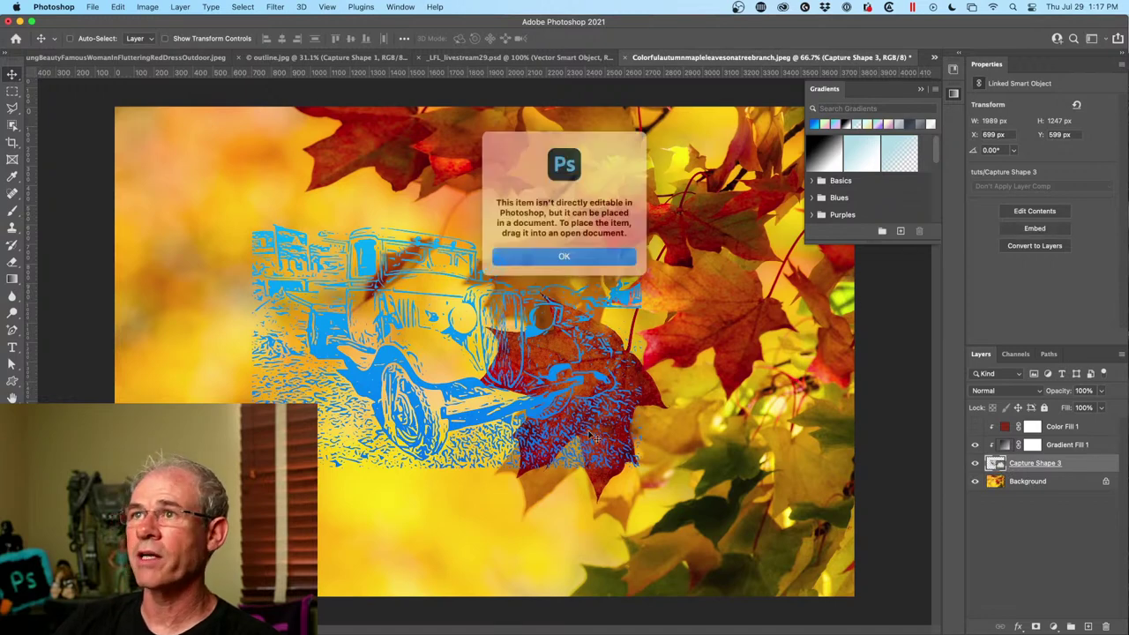
click(582, 253)
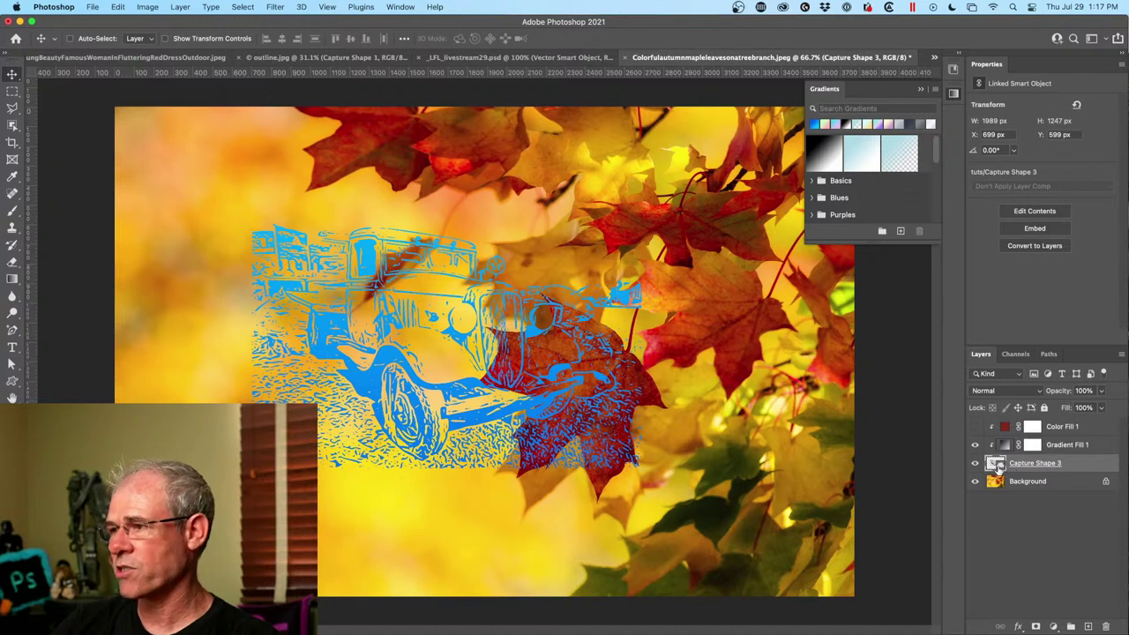
click(1075, 490)
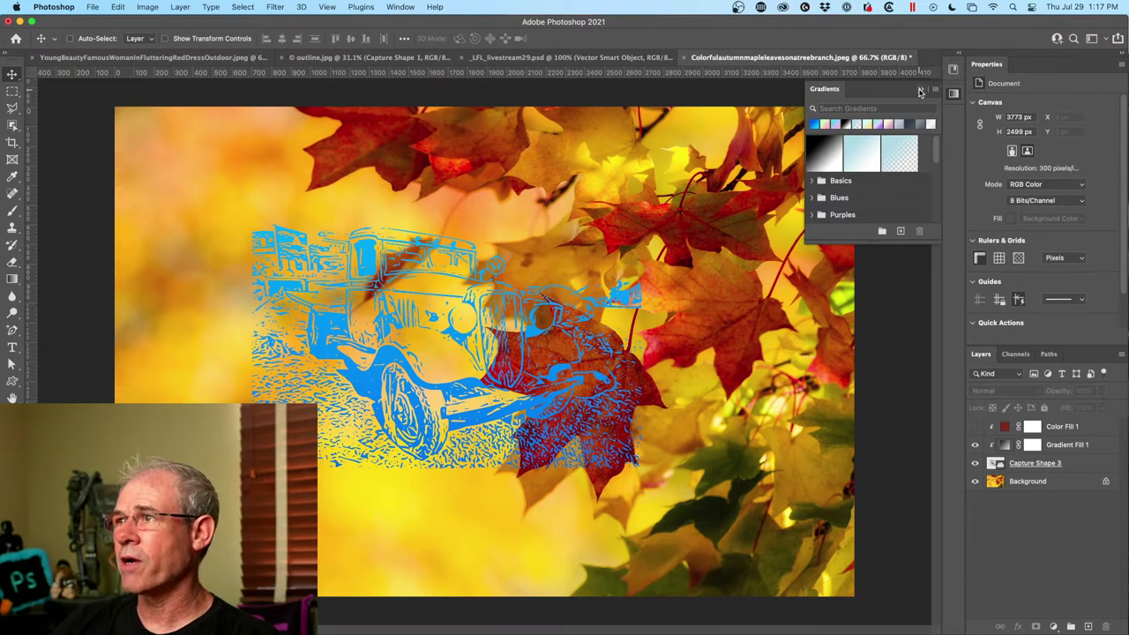
Close the Gradients panel and switch the toolbar between two columns and one column.
click(920, 91)
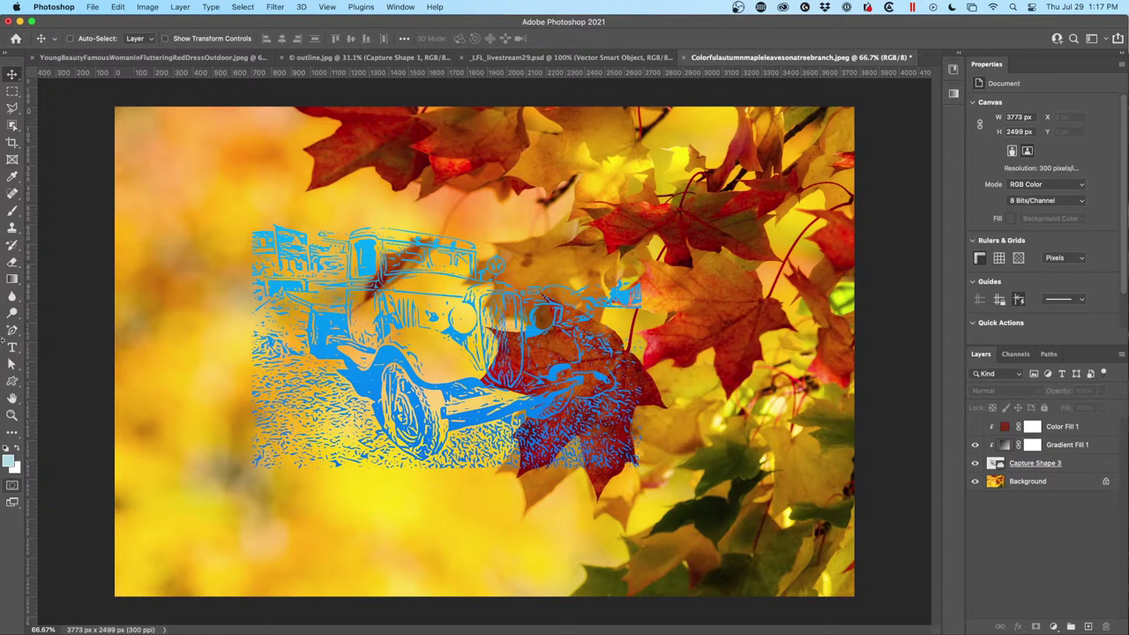
click(7, 58)
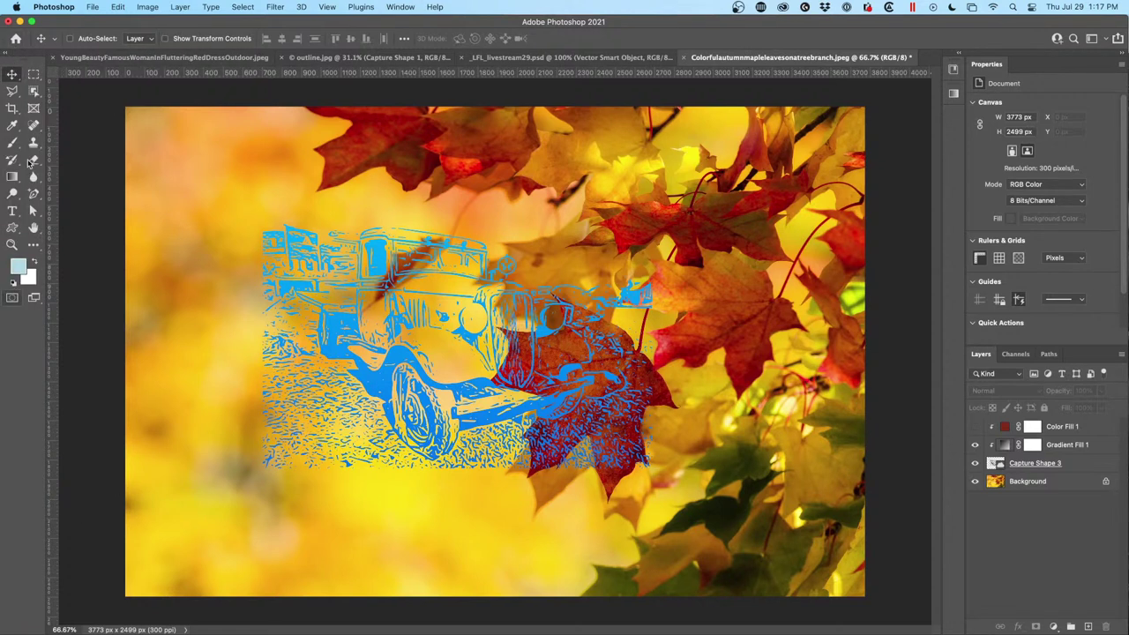
click(7, 56)
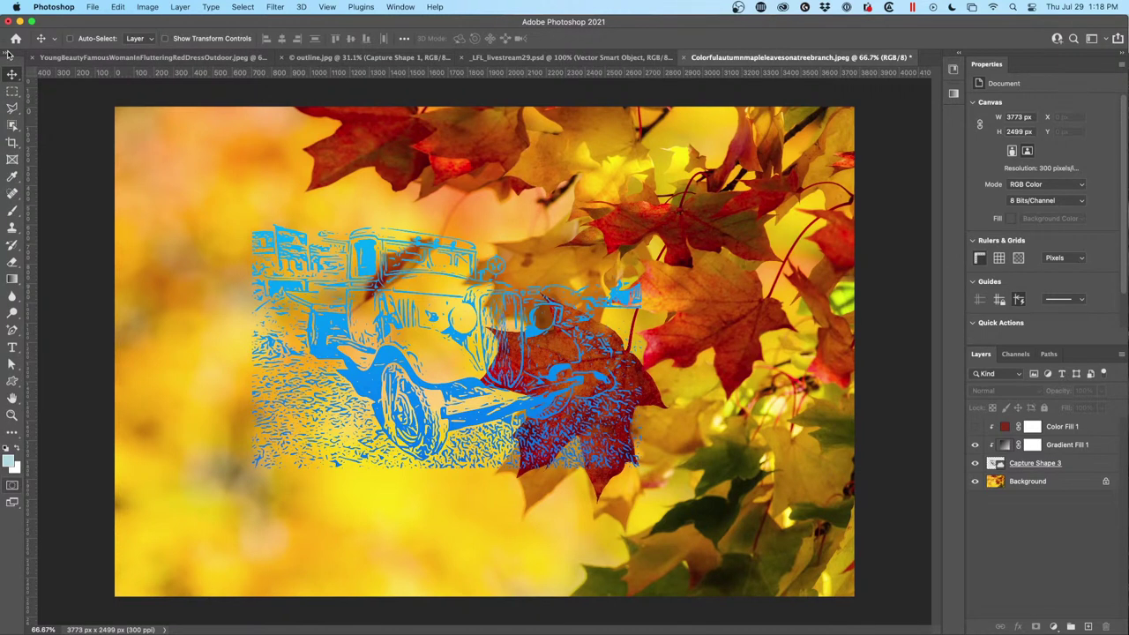
Float the toolbar over the canvas, then dock it back as a single column at the left edge.
drag(7, 62, 86, 116)
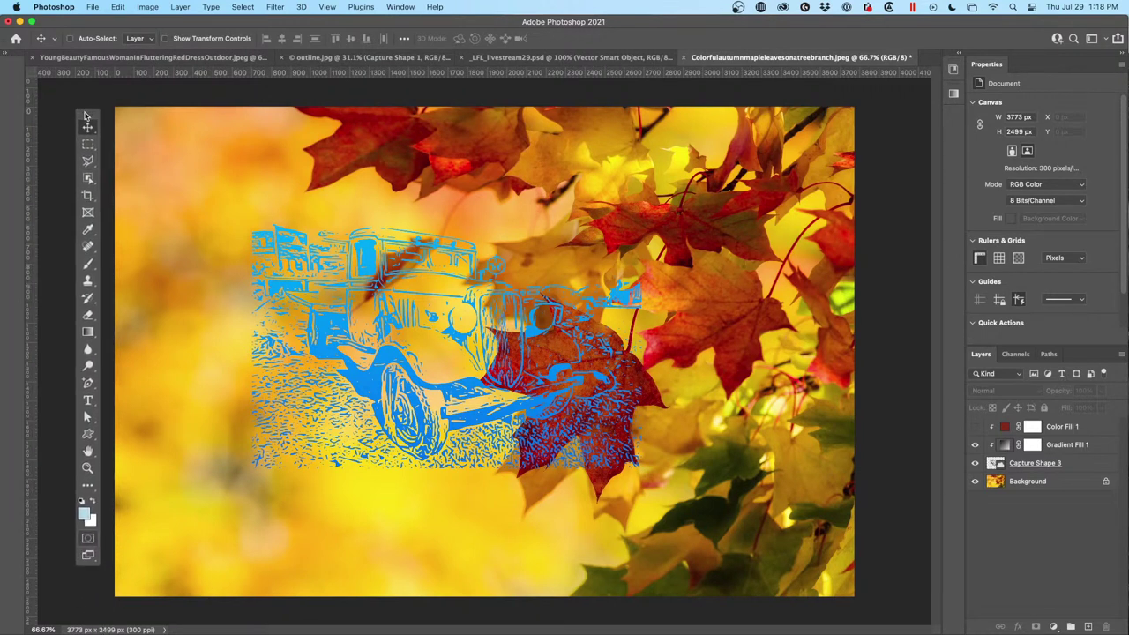
click(95, 108)
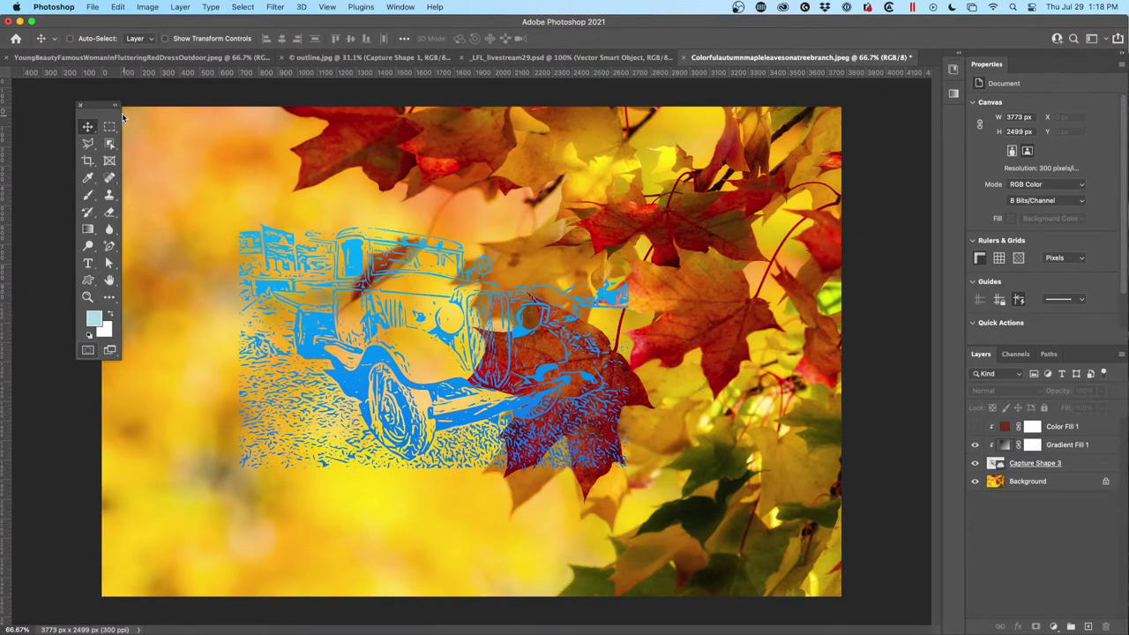
drag(103, 106, 11, 89)
click(11, 58)
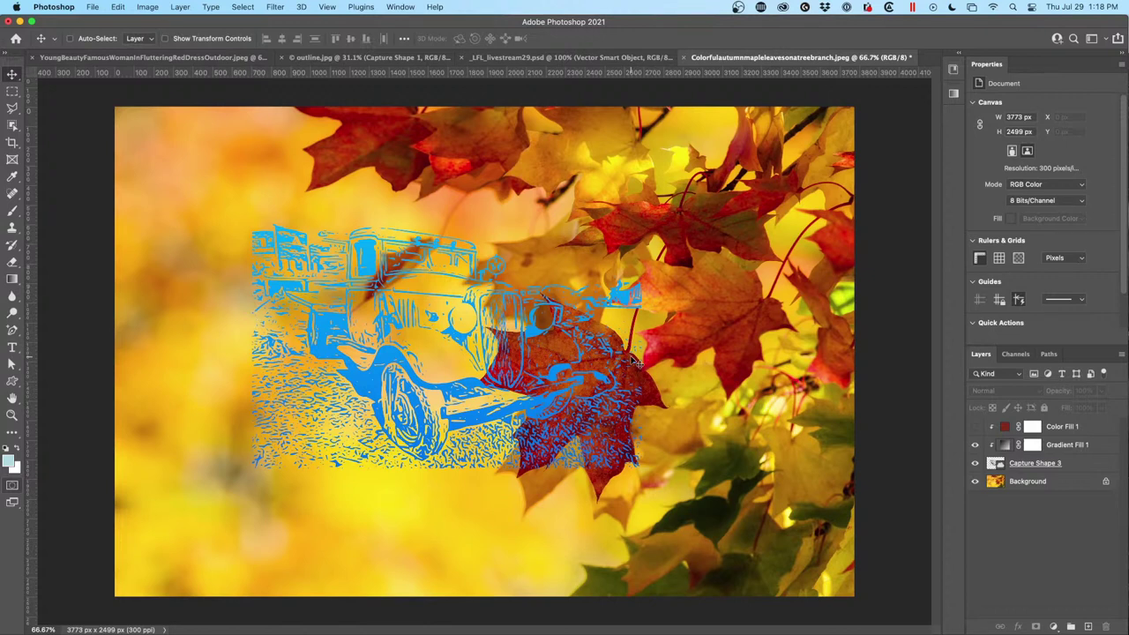
Reset colours to default black and white and cycle through the screen modes with F.
key(d)
key(f)
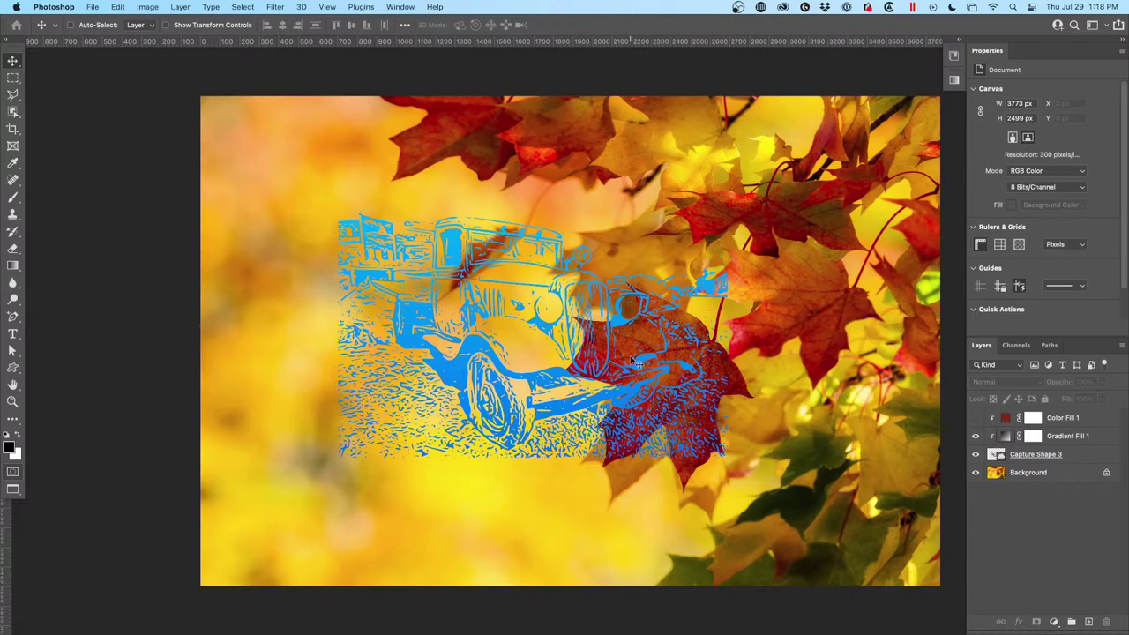
key(f)
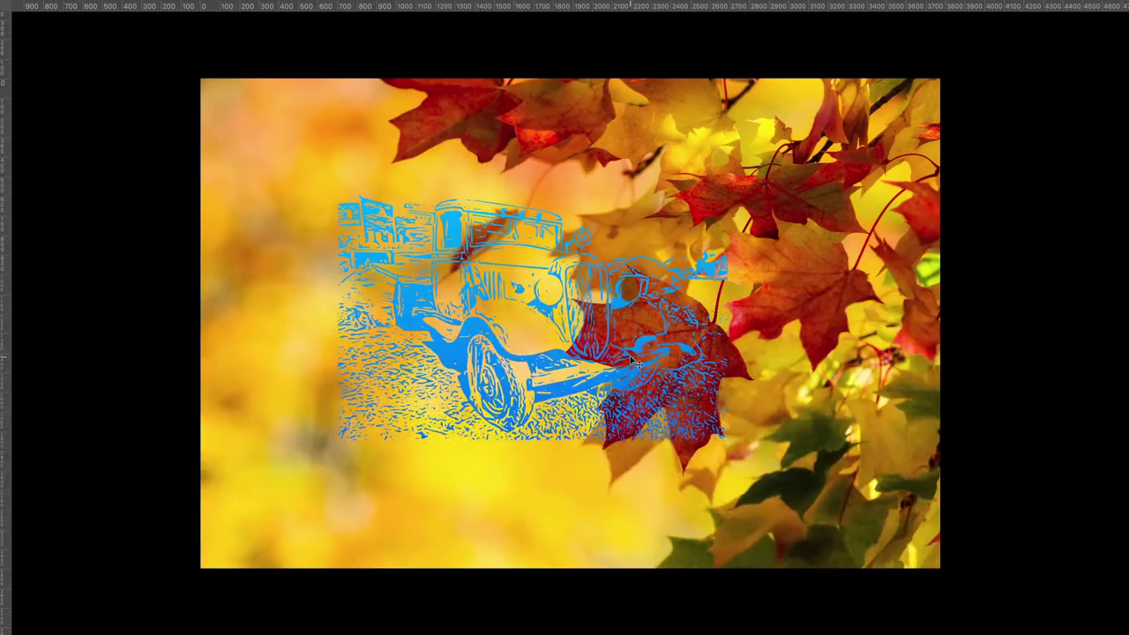
key(f)
key(f)
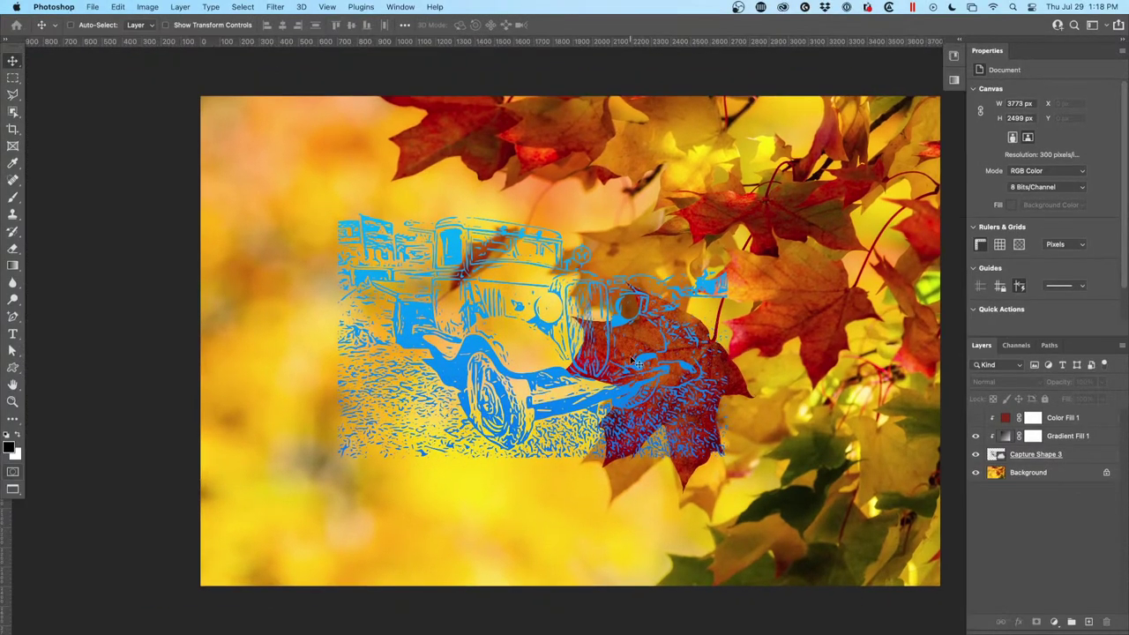
key(f)
key(f)
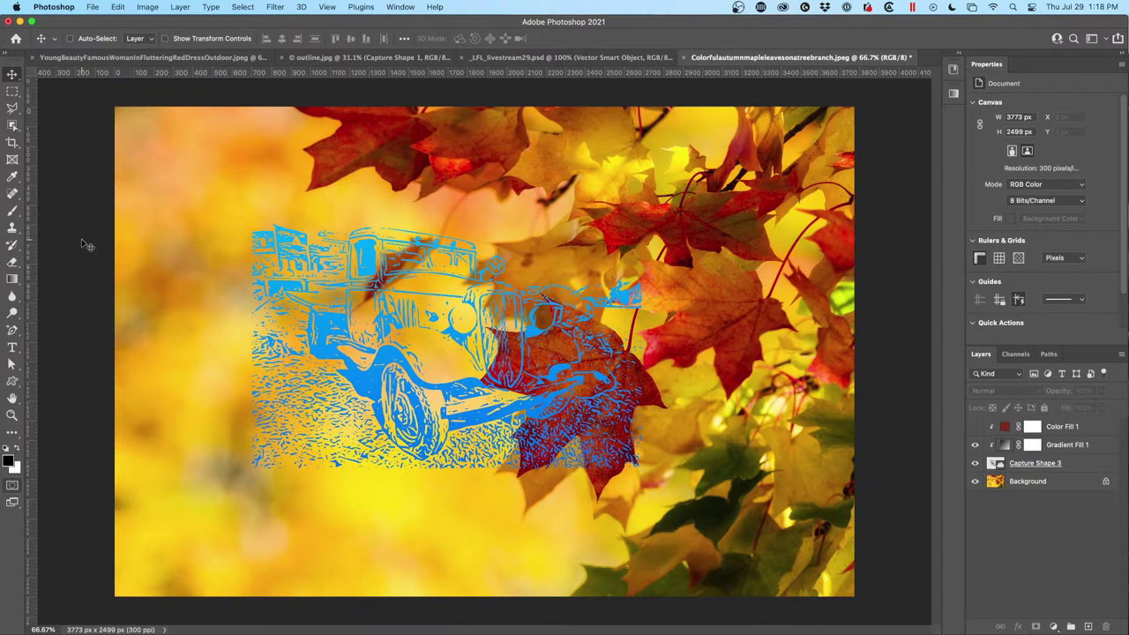
key(f)
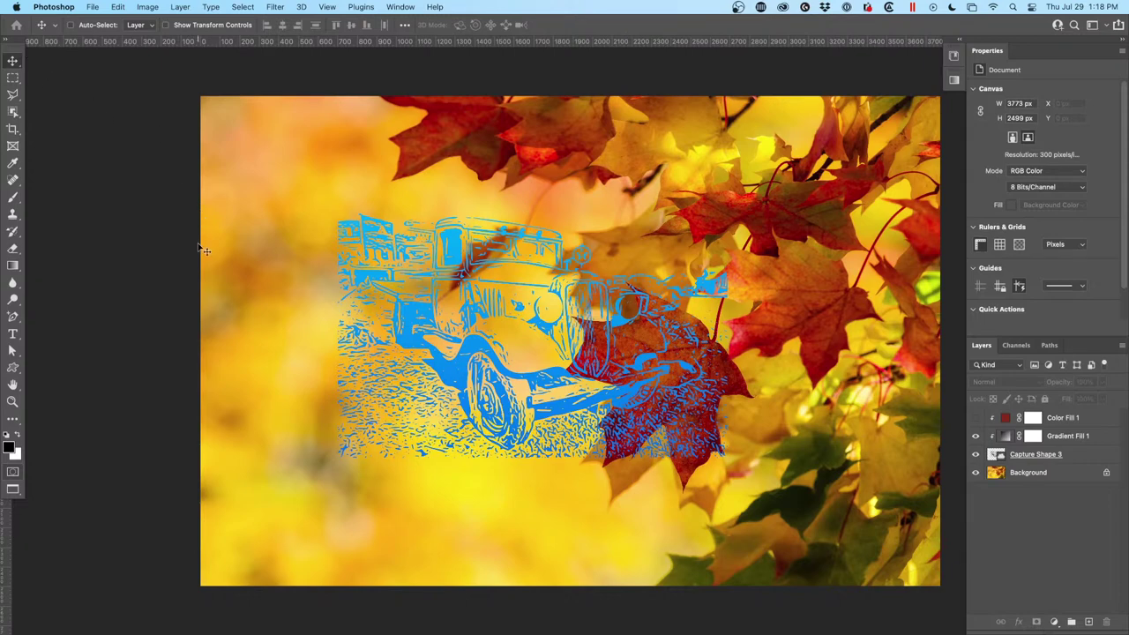
Zoom the leaves image to 100% and switch between the full-screen views.
key(super+equal)
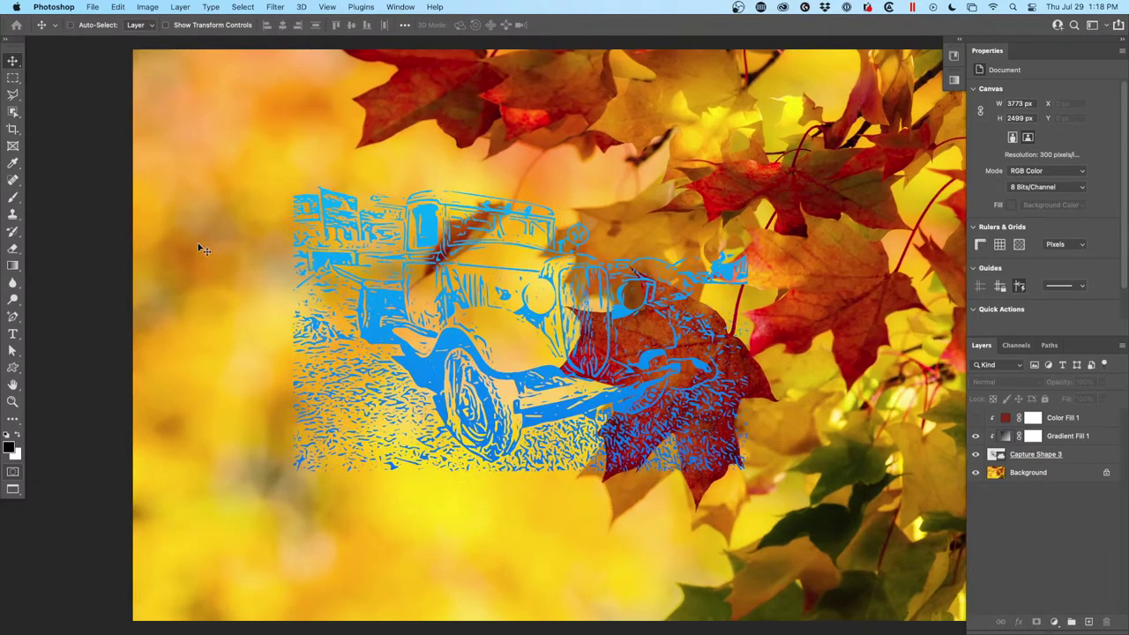
key(super+equal)
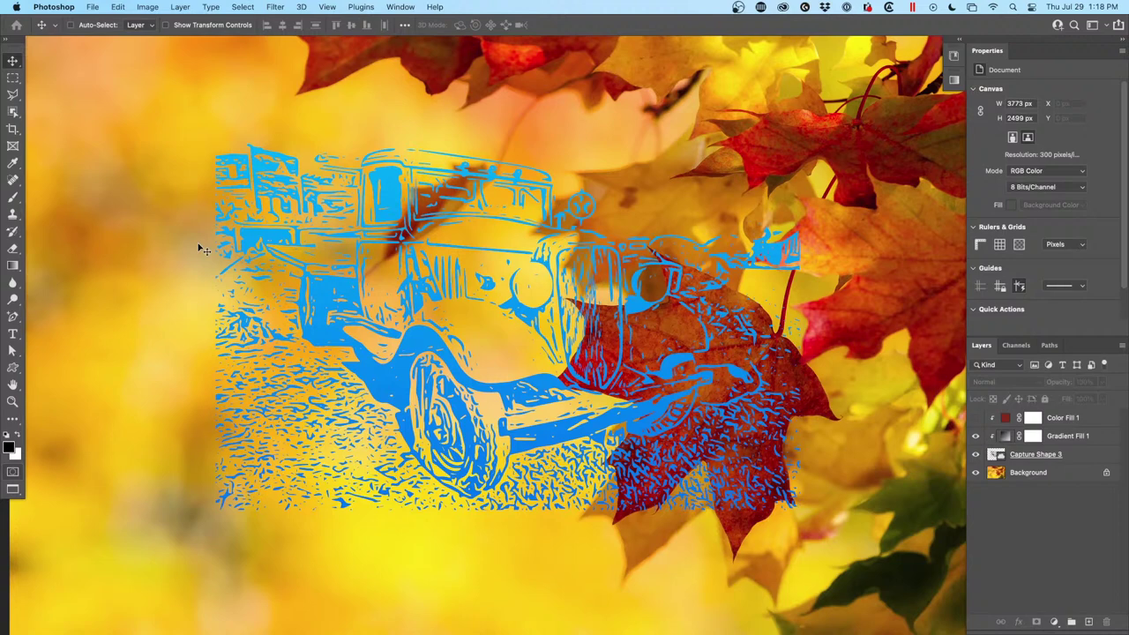
key(f)
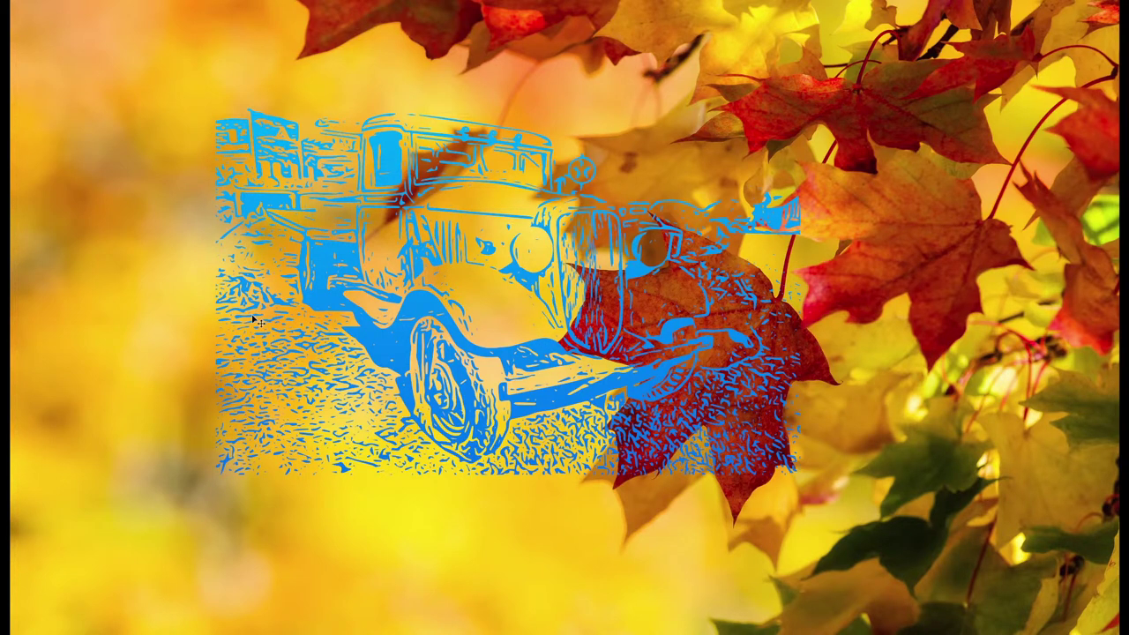
key(f)
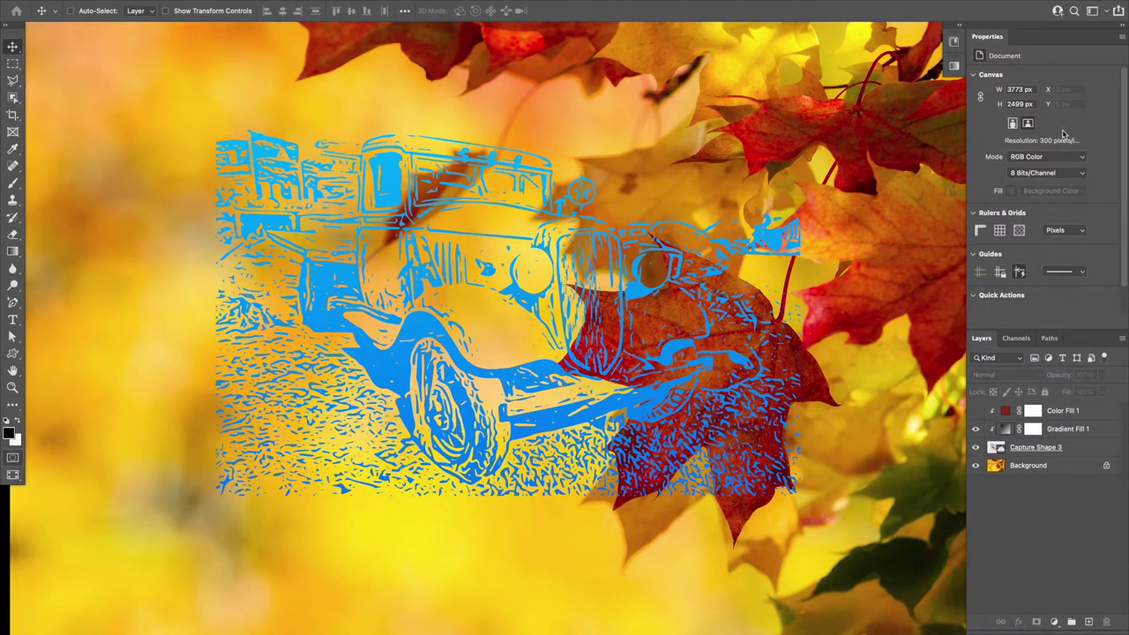
key(f)
key(f)
key(f)
key(f)
key(f)
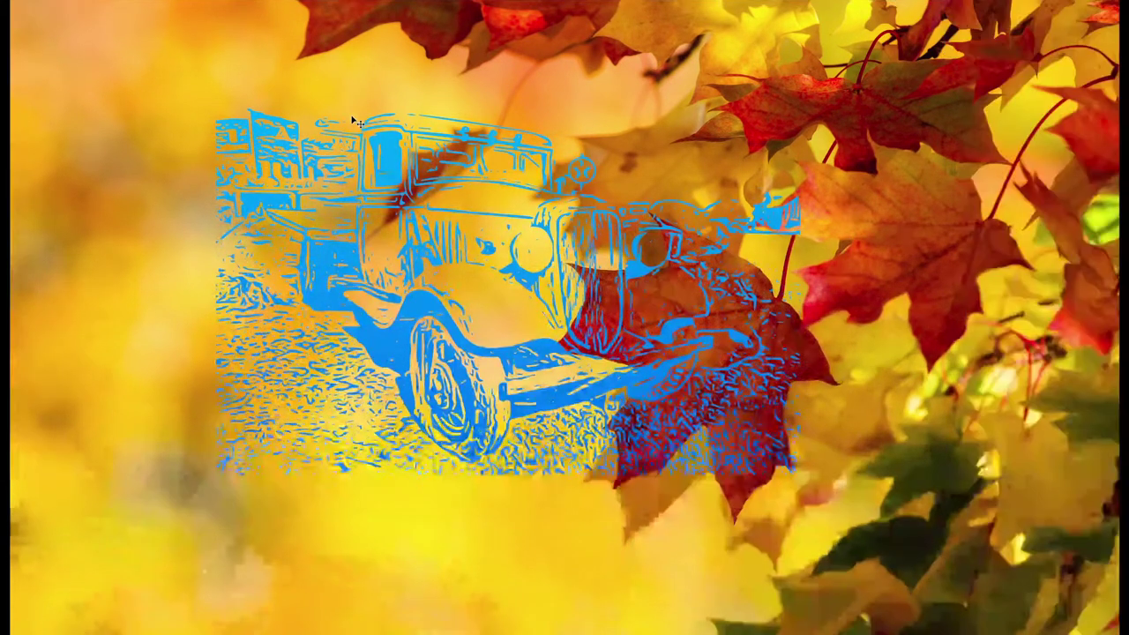
Toggle the side panels with Shift+Tab and all panels with Tab, then return to Standard Screen Mode.
key(shift+Tab)
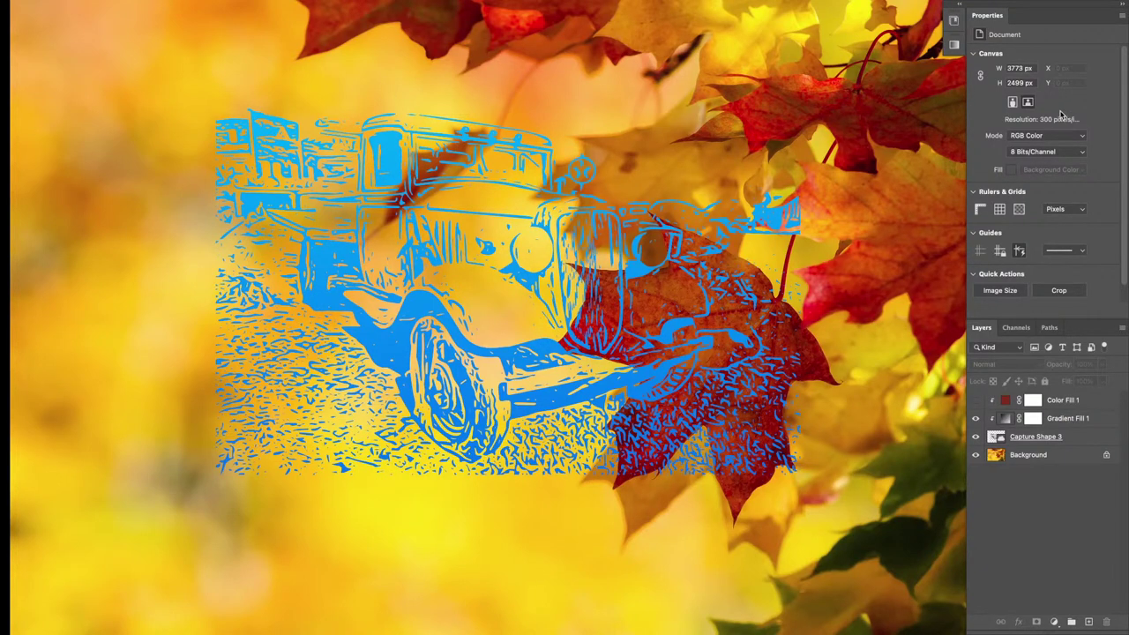
key(shift+Tab)
key(shift+Tab)
key(shift+Tab)
key(shift+Tab)
key(Tab)
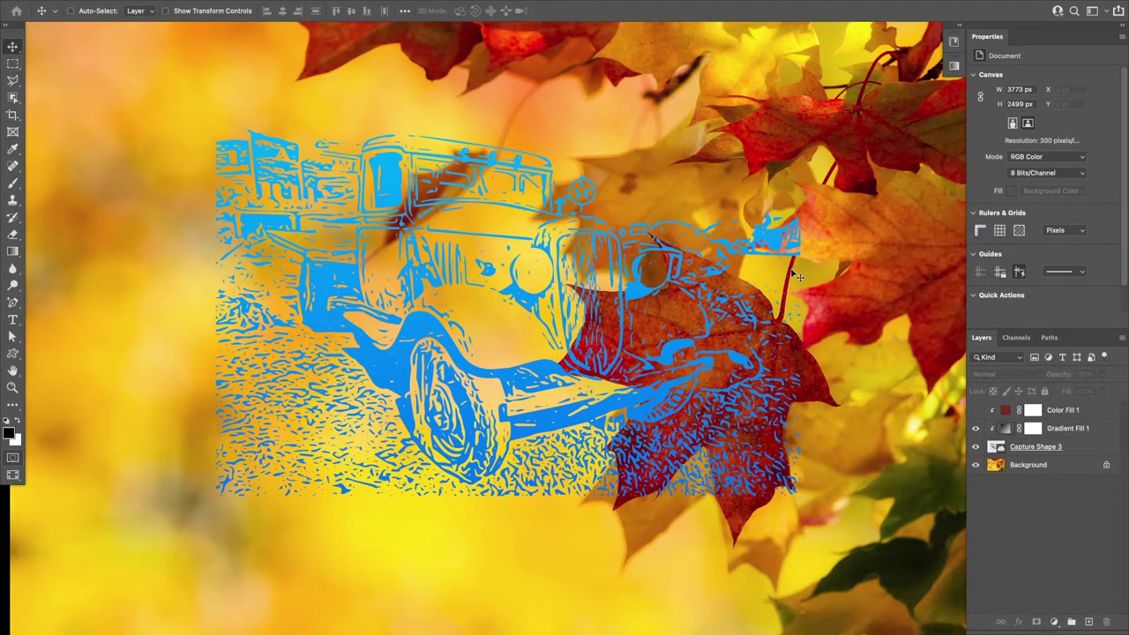
key(Tab)
key(Tab)
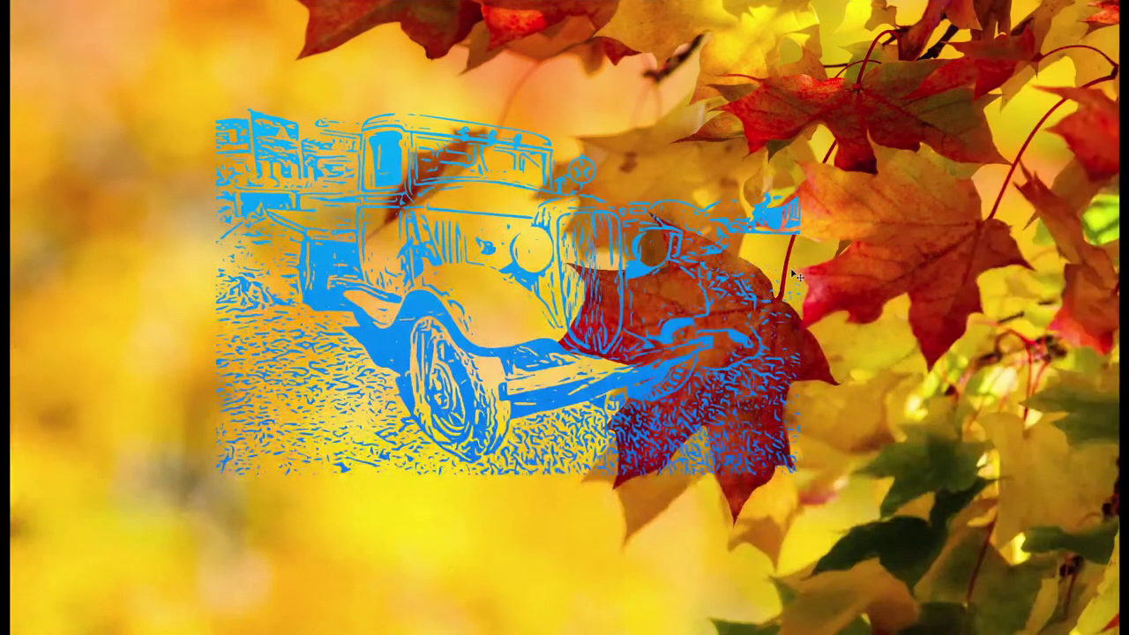
key(Tab)
key(Tab)
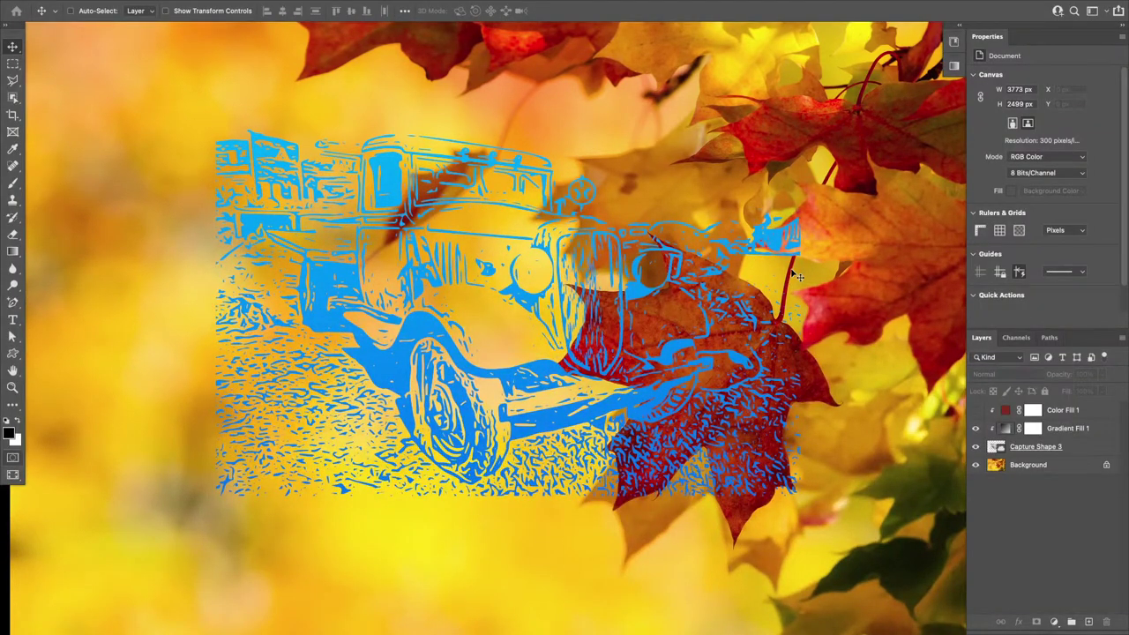
key(f)
key(f)
key(f)
key(f)
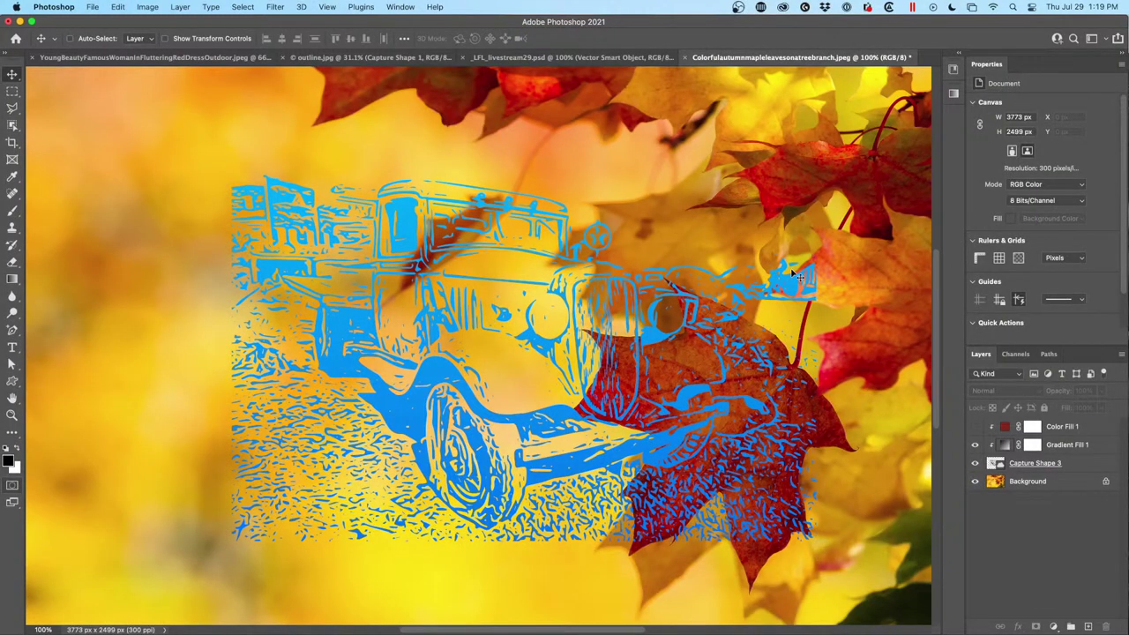
Toggle tools and side panels with Tab and Shift+Tab, in standard and full-screen-with-menu-bar modes.
key(Tab)
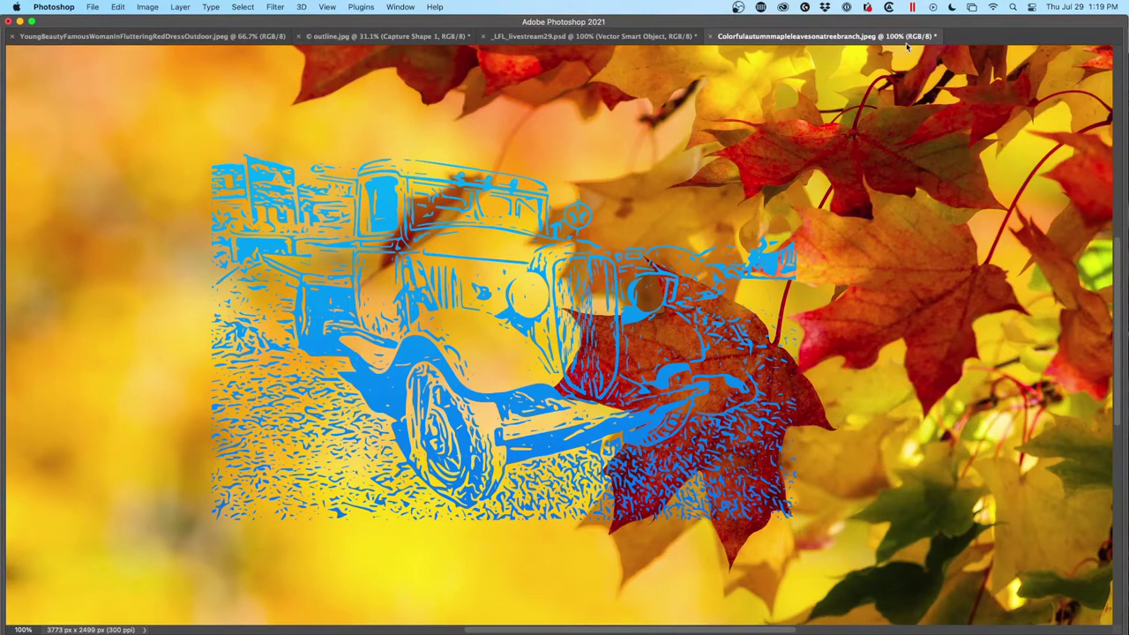
key(Tab)
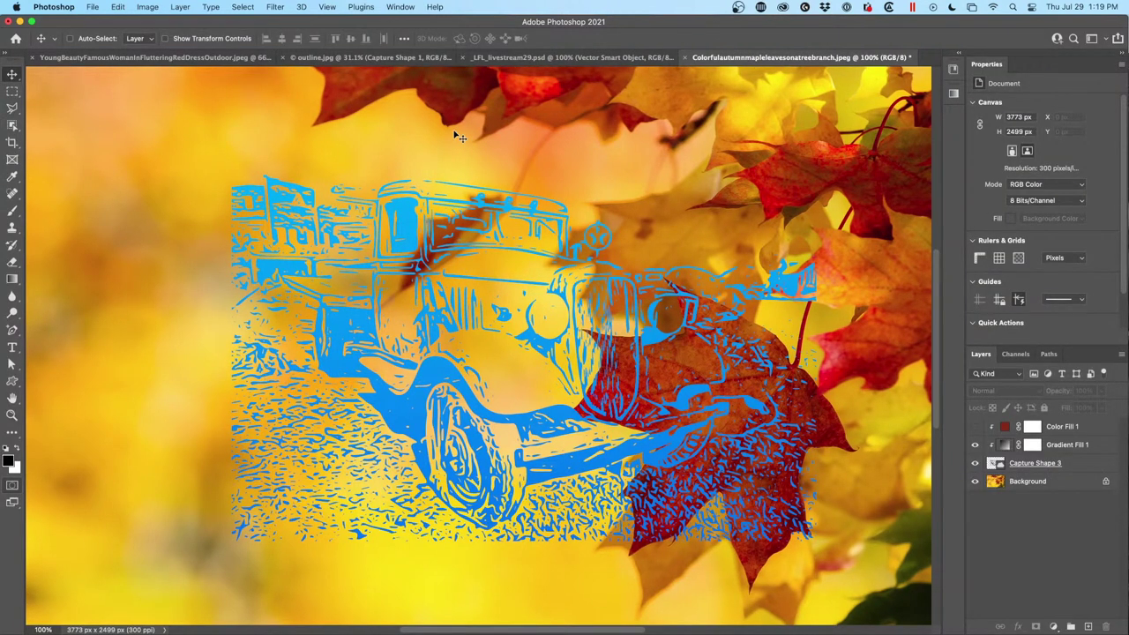
key(shift+Tab)
key(shift+Tab)
key(shift+Tab)
key(shift+Tab)
key(shift+Tab)
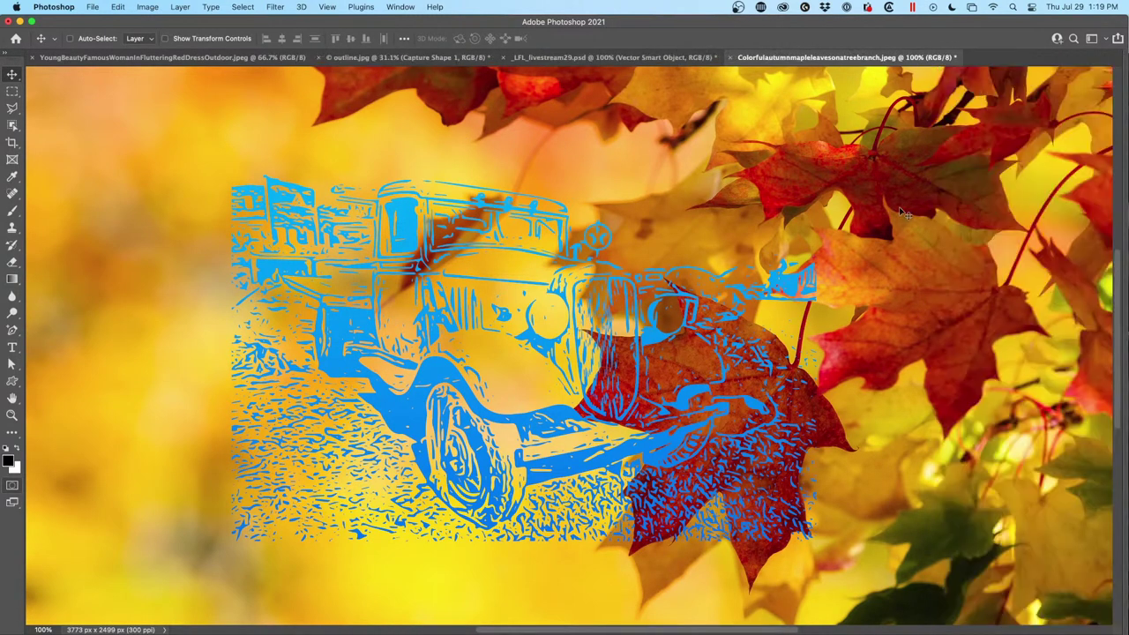
key(shift+Tab)
key(shift+Tab)
key(shift+Tab)
key(f)
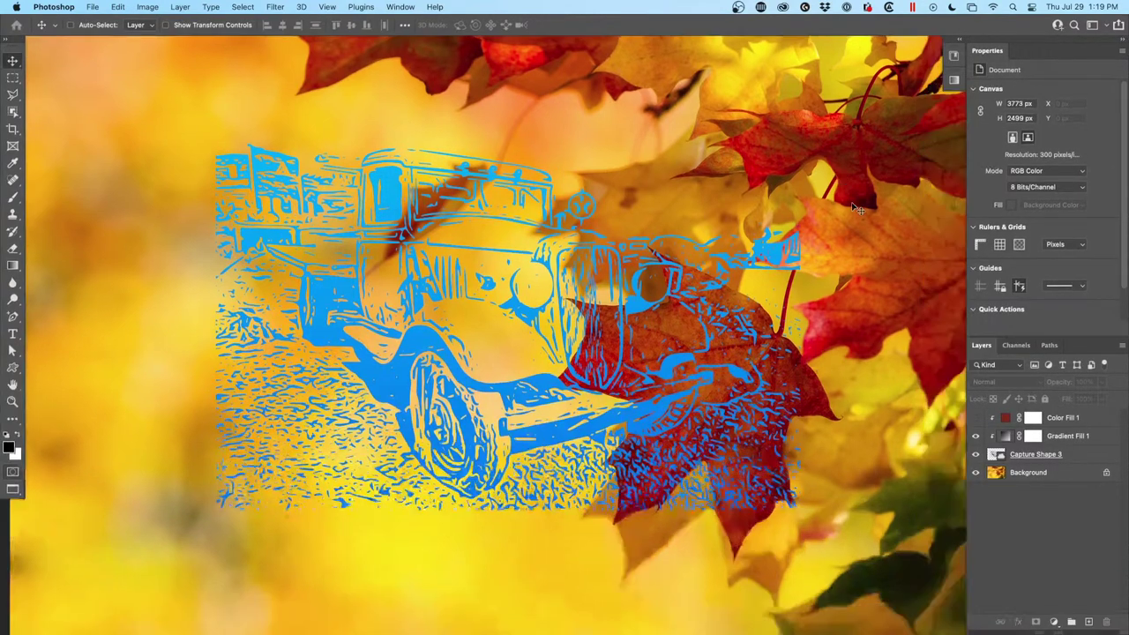
key(shift+Tab)
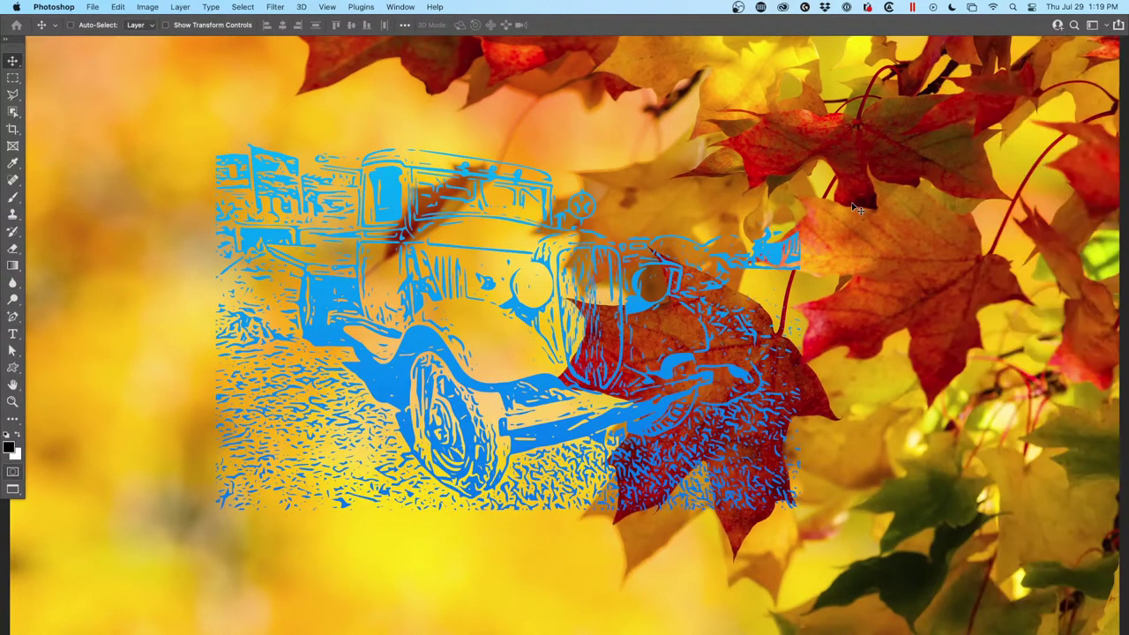
key(shift+Tab)
key(shift+Tab)
key(shift+Tab)
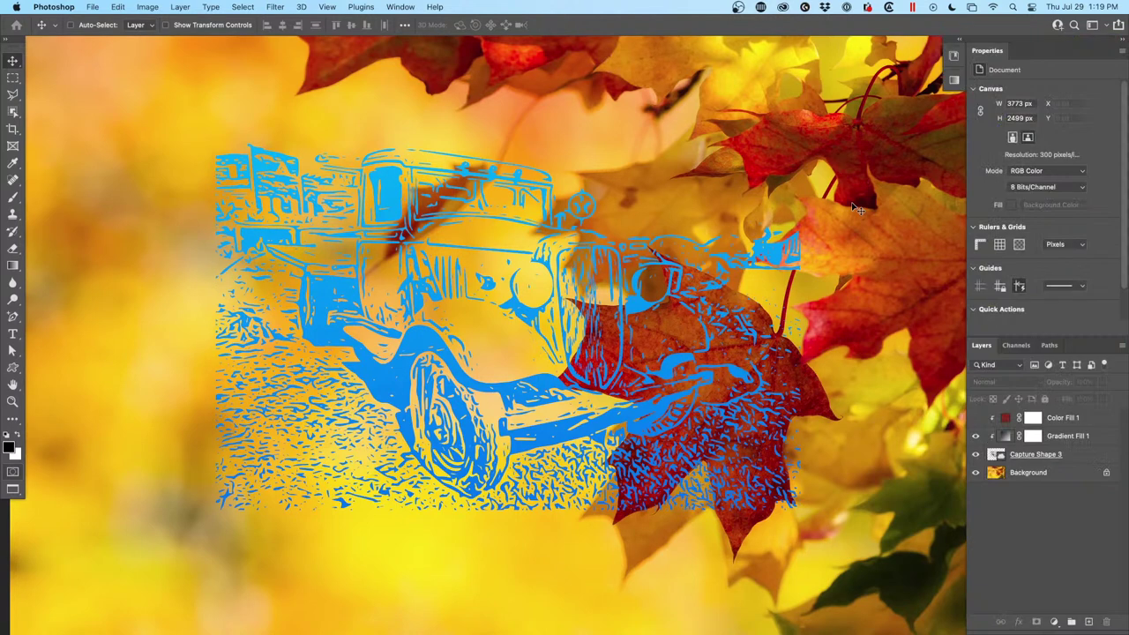
key(Tab)
Toggle panels in bare full-screen view, then return to the standard window with panels shown.
key(Tab)
key(f)
key(Tab)
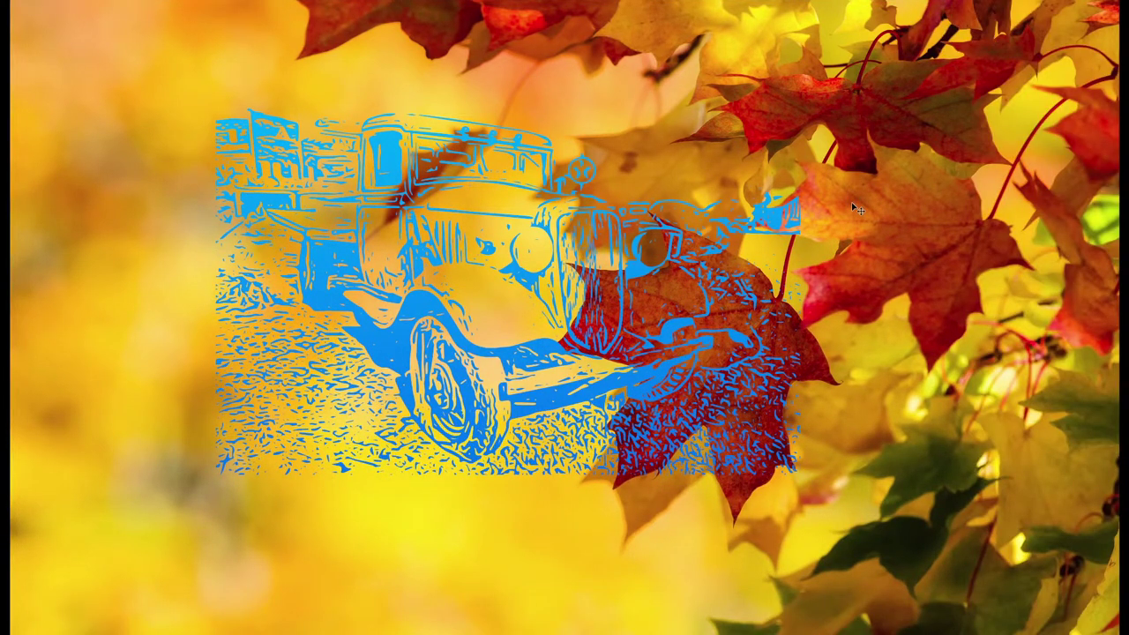
key(shift+Tab)
key(shift+Tab)
key(shift+Tab)
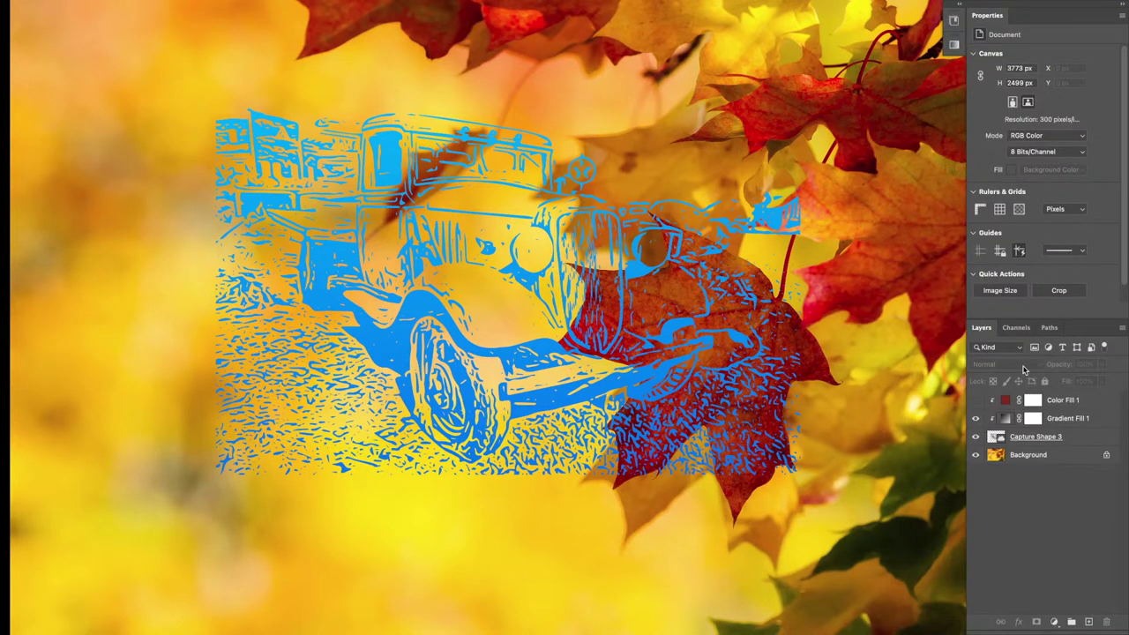
key(shift+Tab)
key(shift+Tab)
key(Tab)
key(Tab)
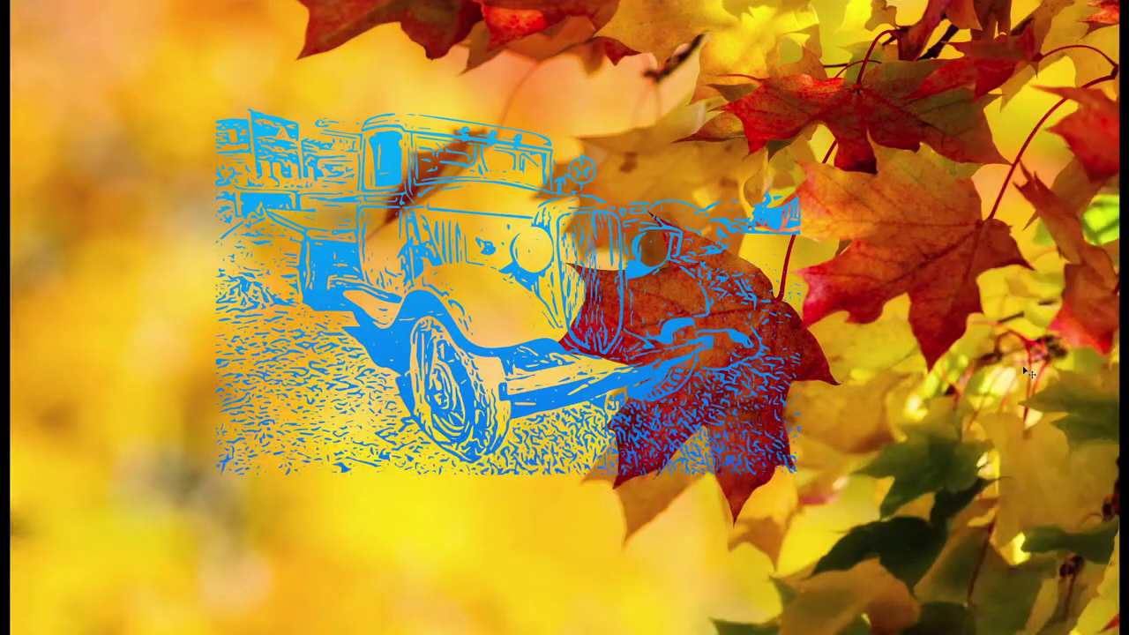
key(f)
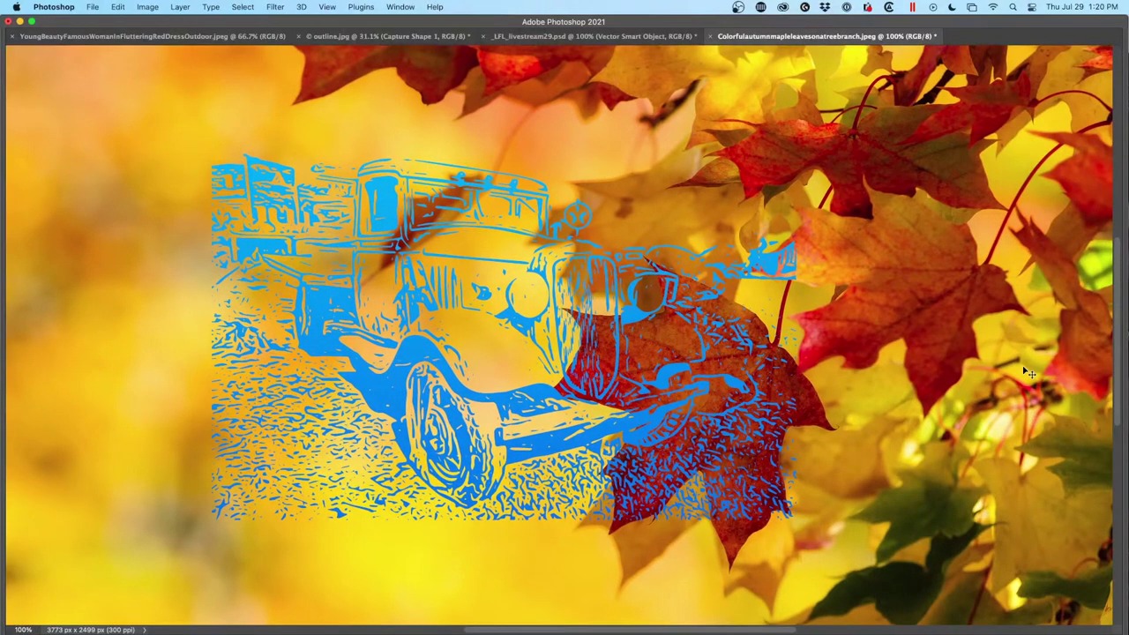
key(shift+Tab)
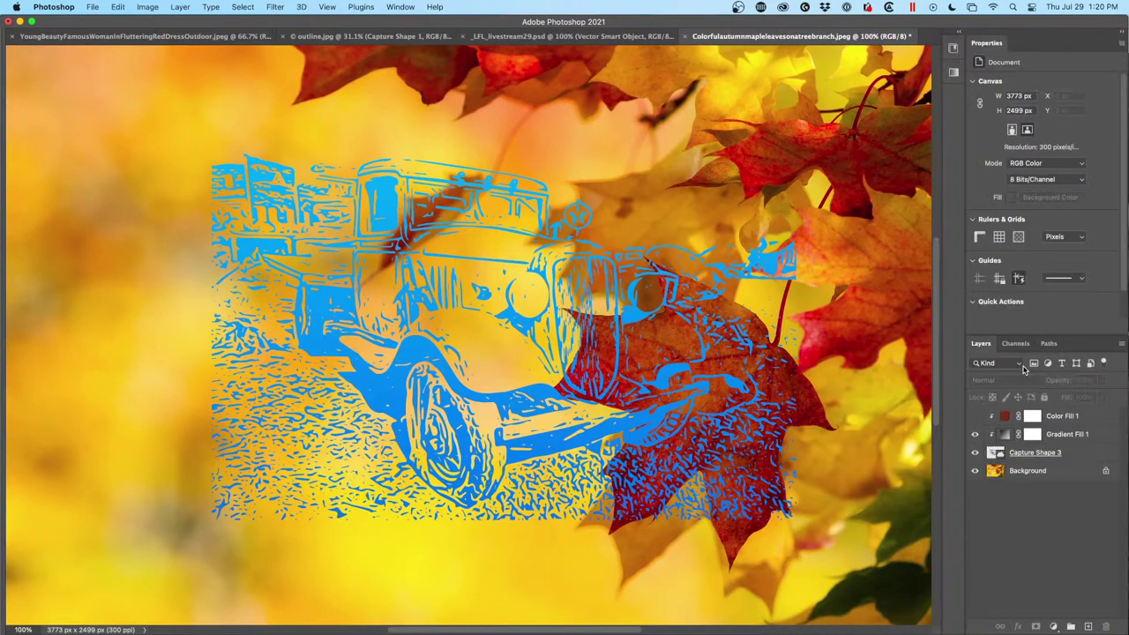
key(Tab)
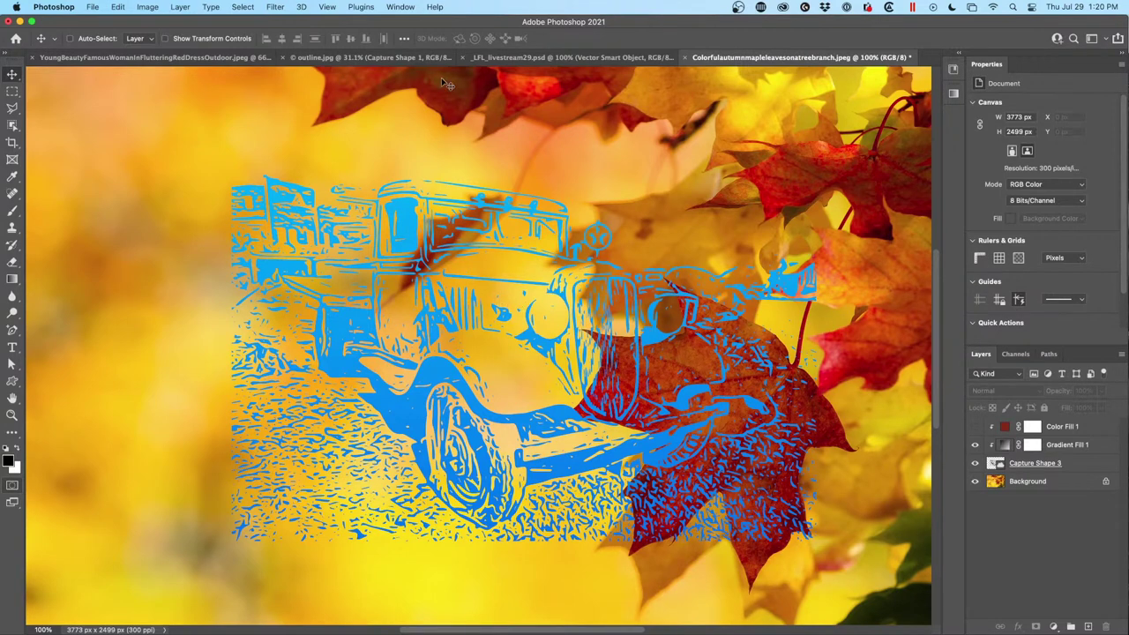
Enter full screen without menu bar, fit the image with Ctrl+0, and zoom in to fill the width.
key(f)
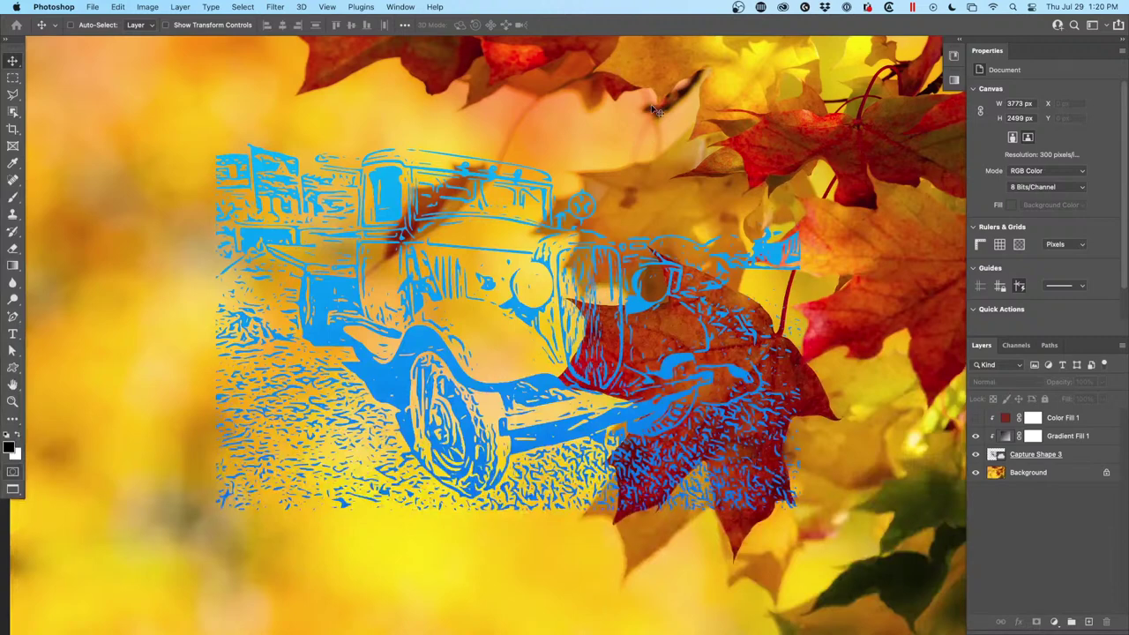
key(f)
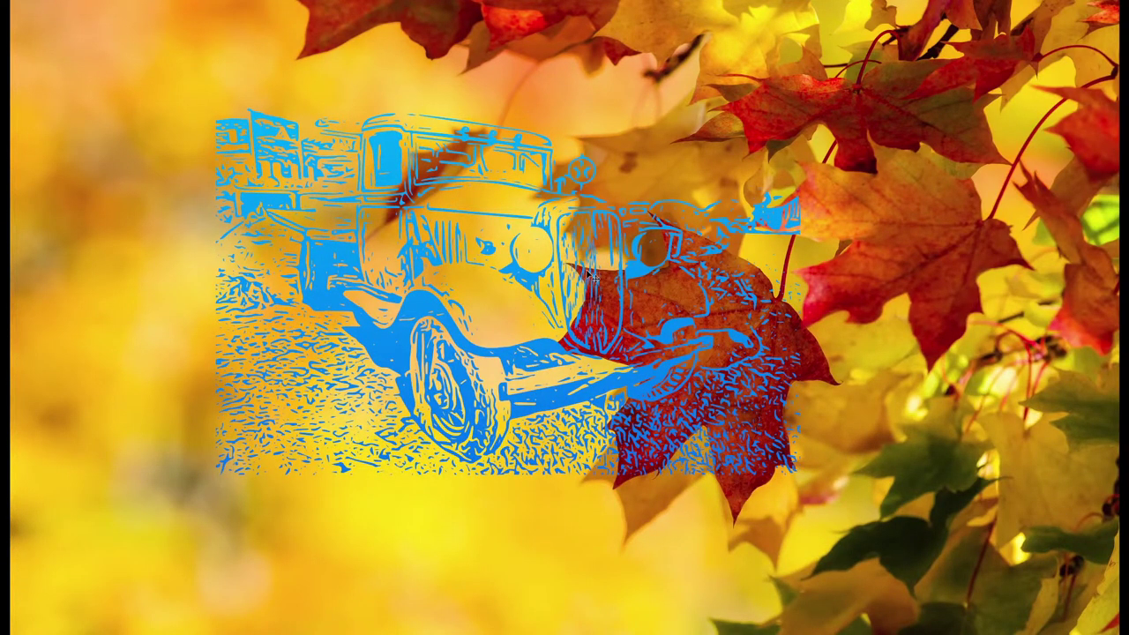
key(ctrl+0)
key(ctrl+plus)
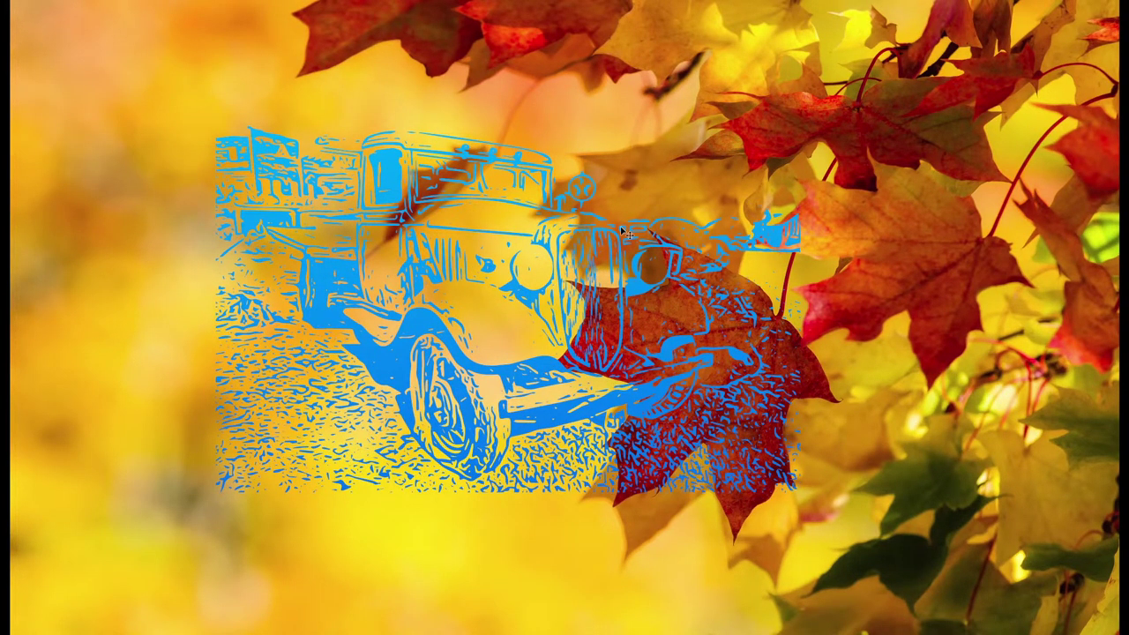
key(ctrl+0)
key(ctrl+plus)
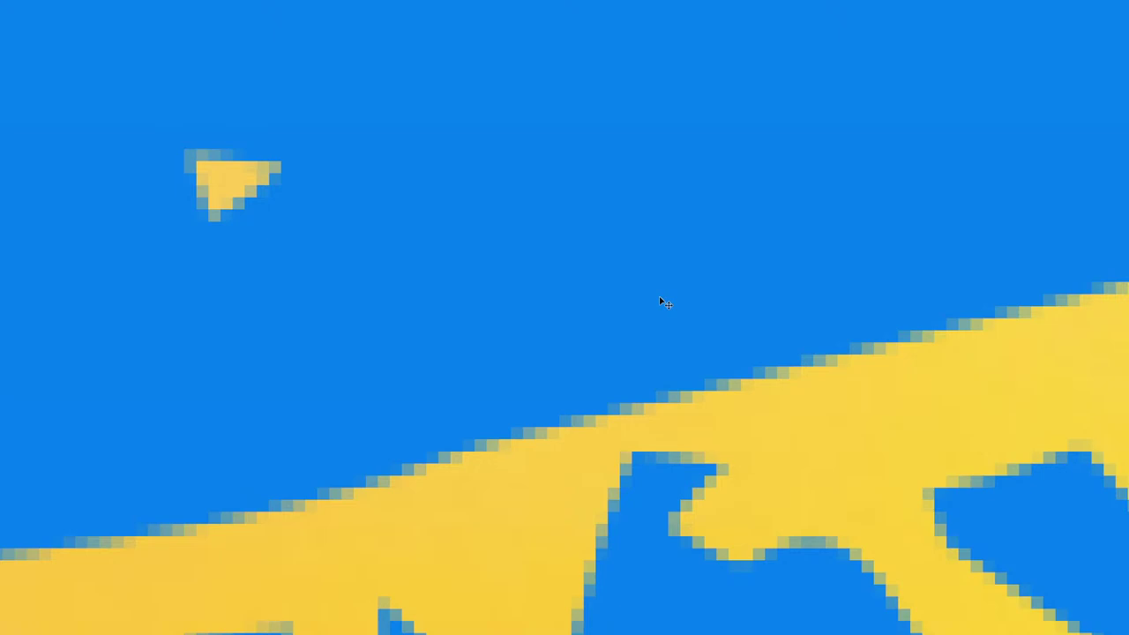
Bring the tools and panels back around the pixel-level view of the leaves.
key(Tab)
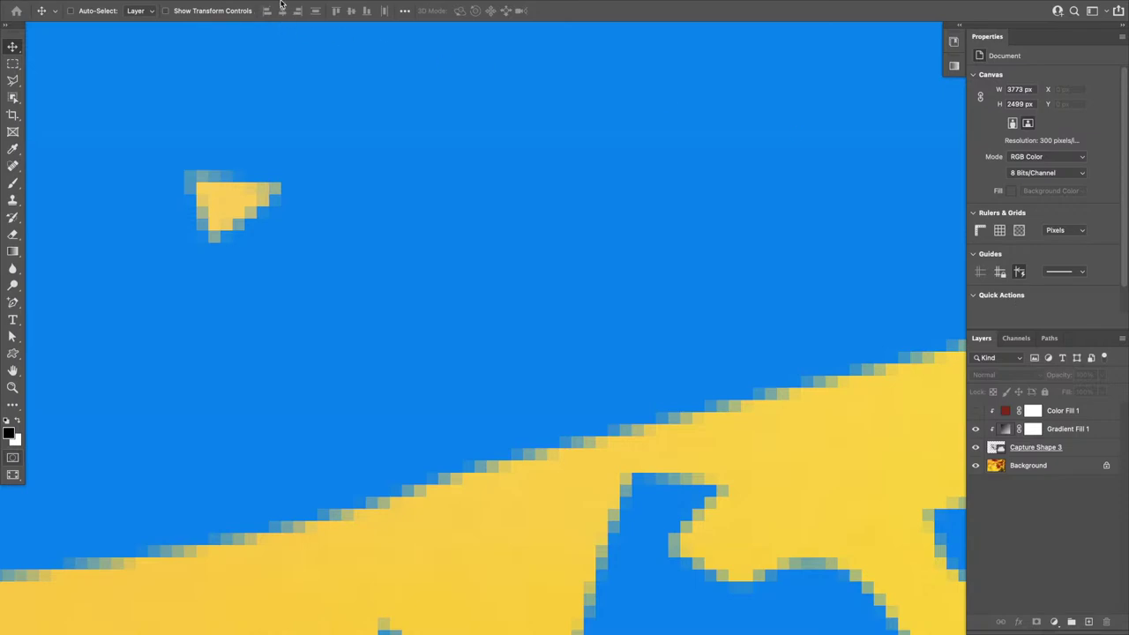
Return to Standard Screen Mode and open the Navigator as a floating panel.
key(f)
click(335, 5)
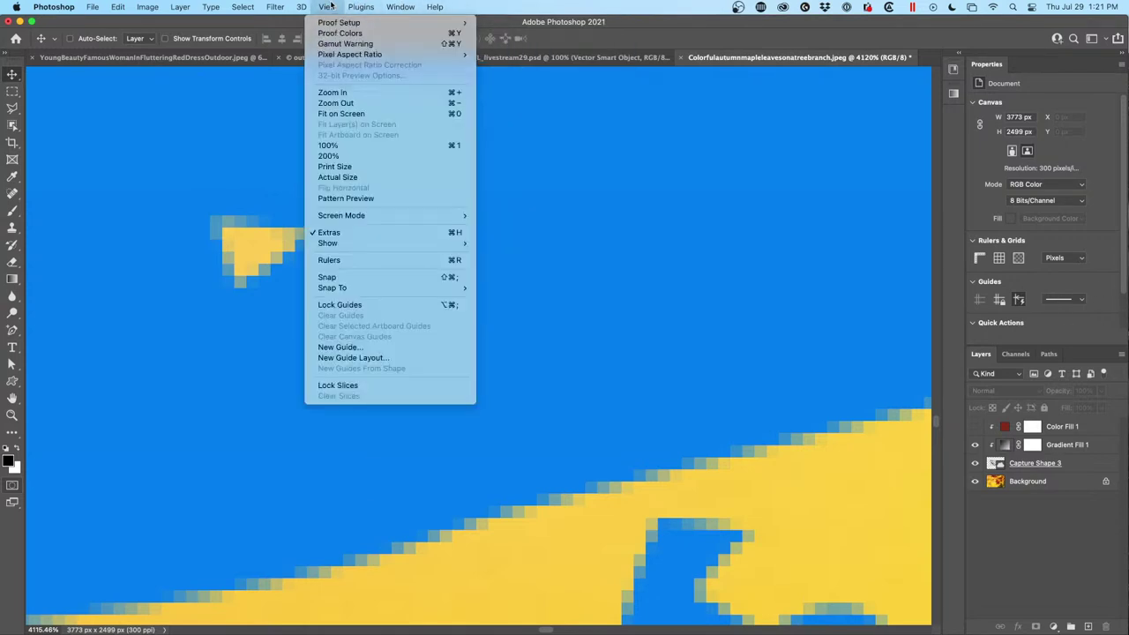
mouse_move(387, 4)
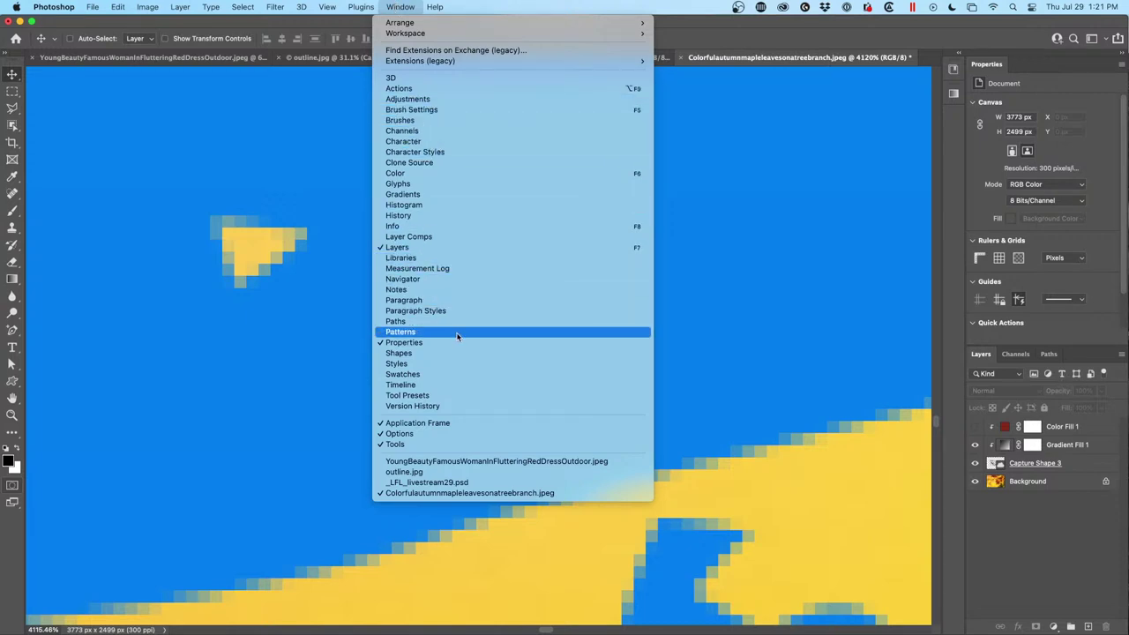
click(453, 280)
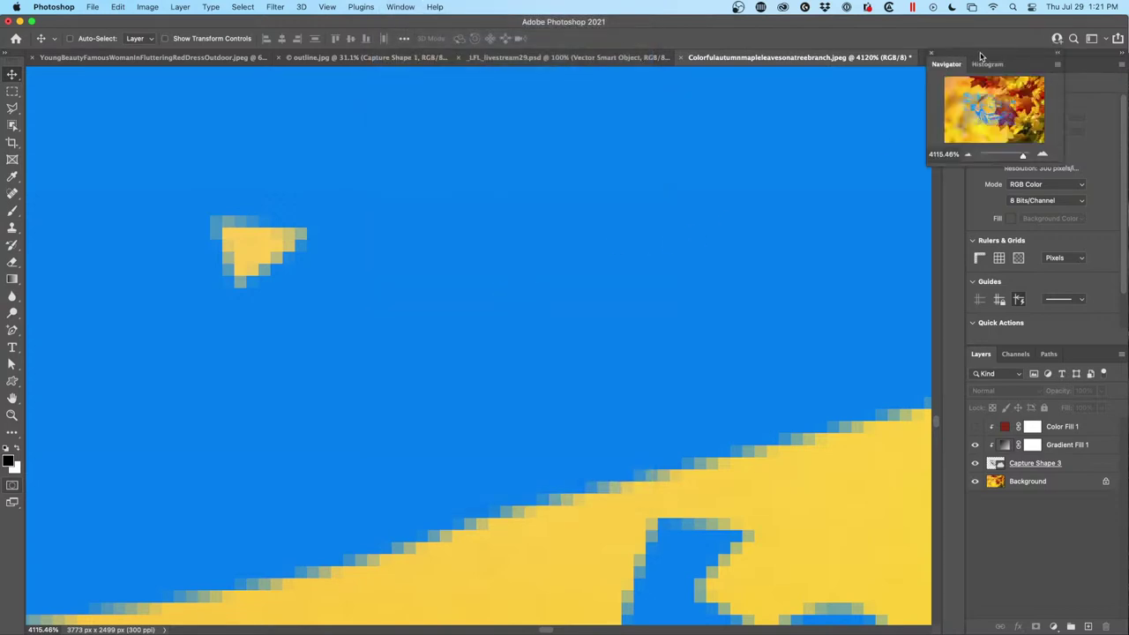
drag(981, 56, 774, 88)
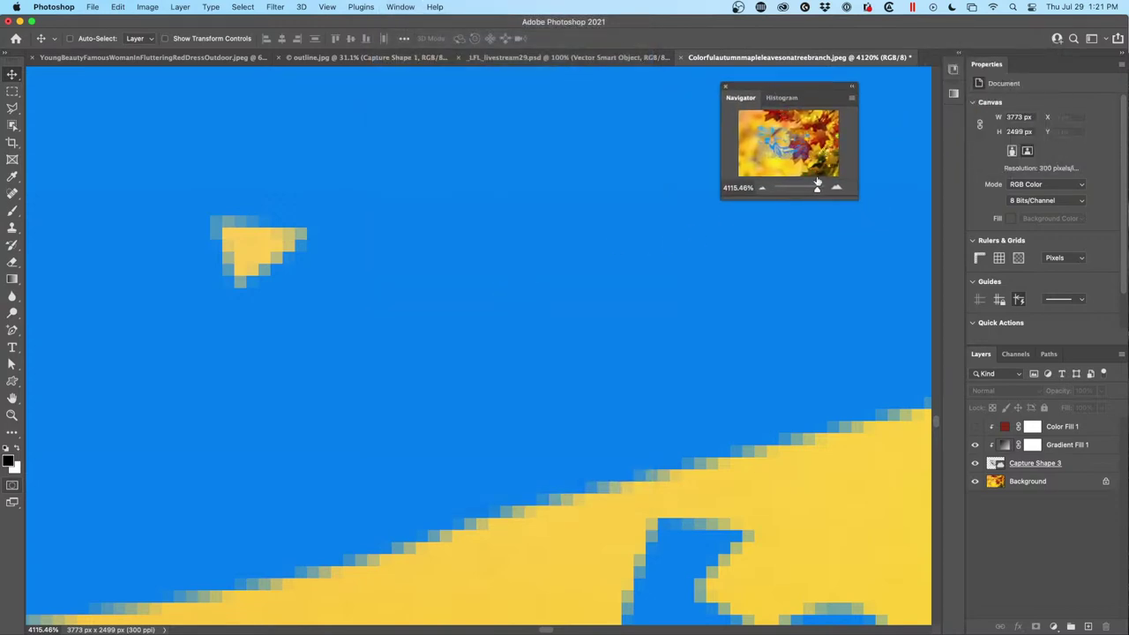
Zoom the leaves image out and in with the Navigator slider and buttons, between about 500% and 50%.
drag(816, 193, 789, 193)
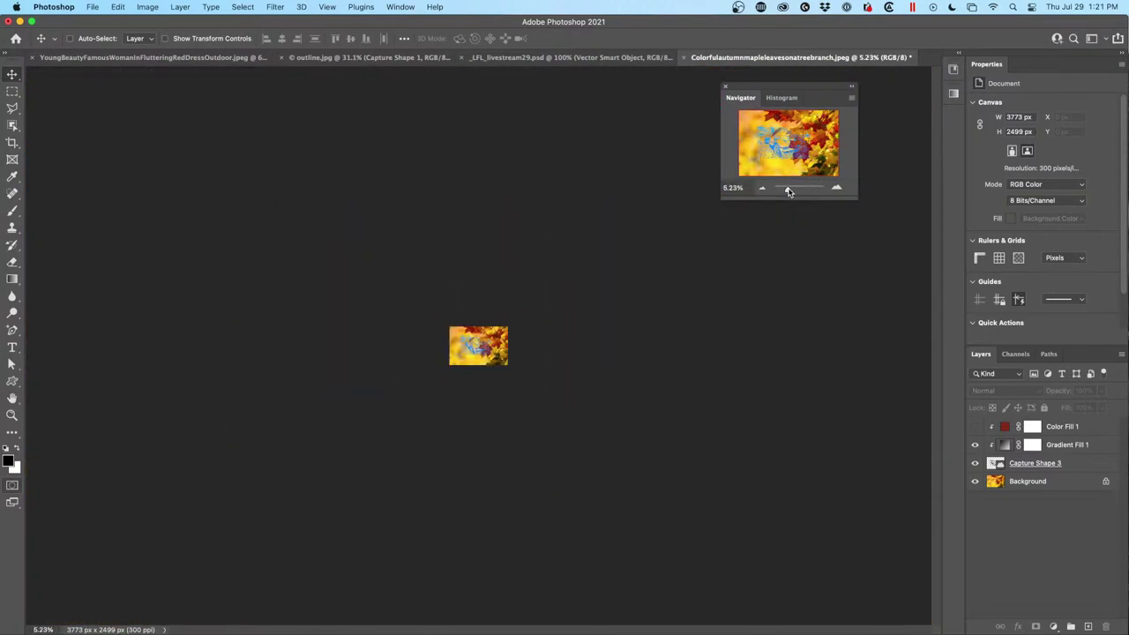
click(802, 190)
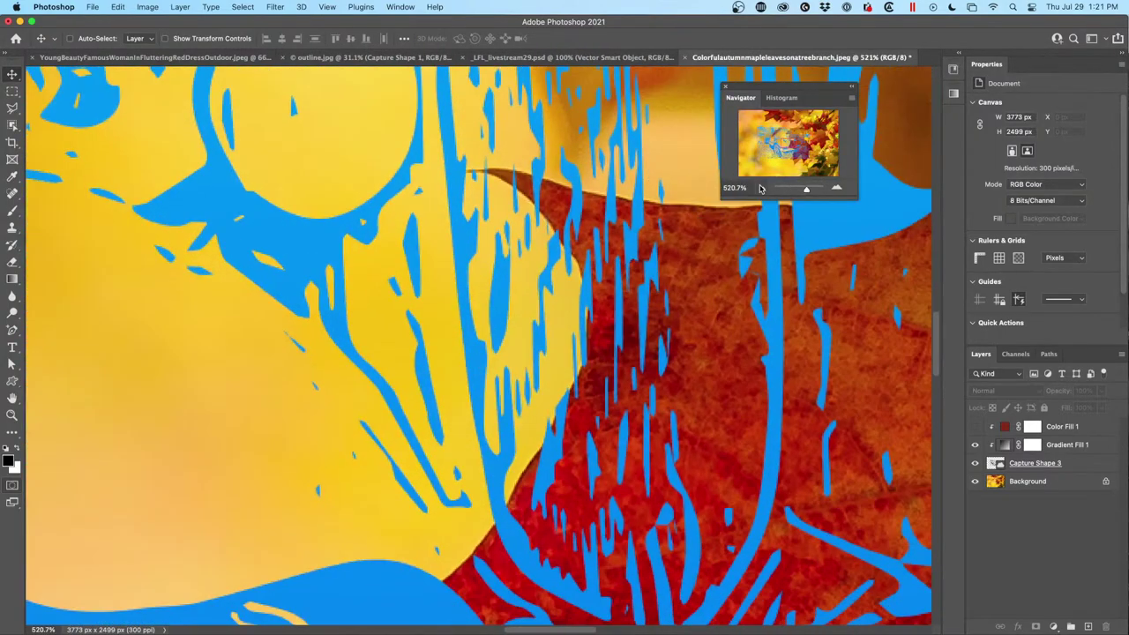
click(760, 188)
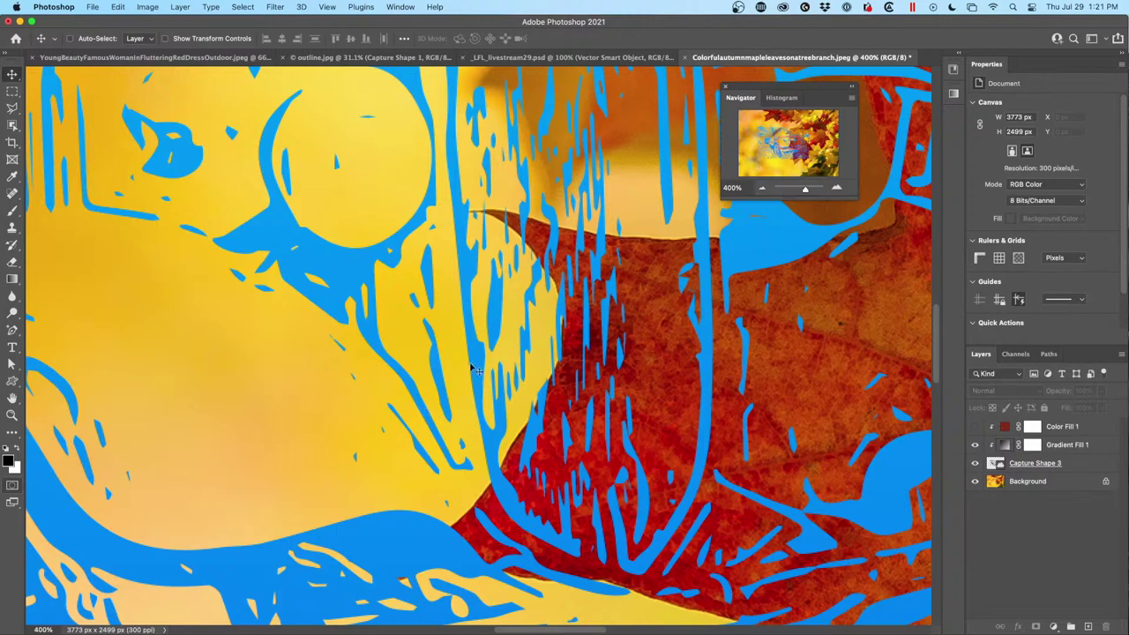
click(763, 189)
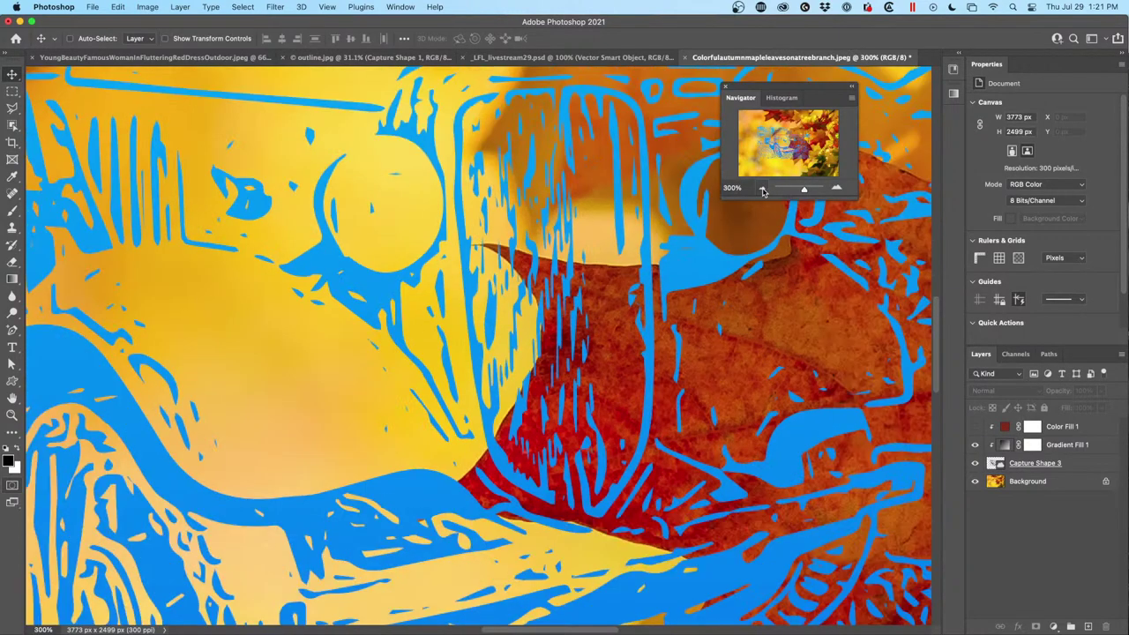
click(763, 190)
click(763, 189)
click(763, 189)
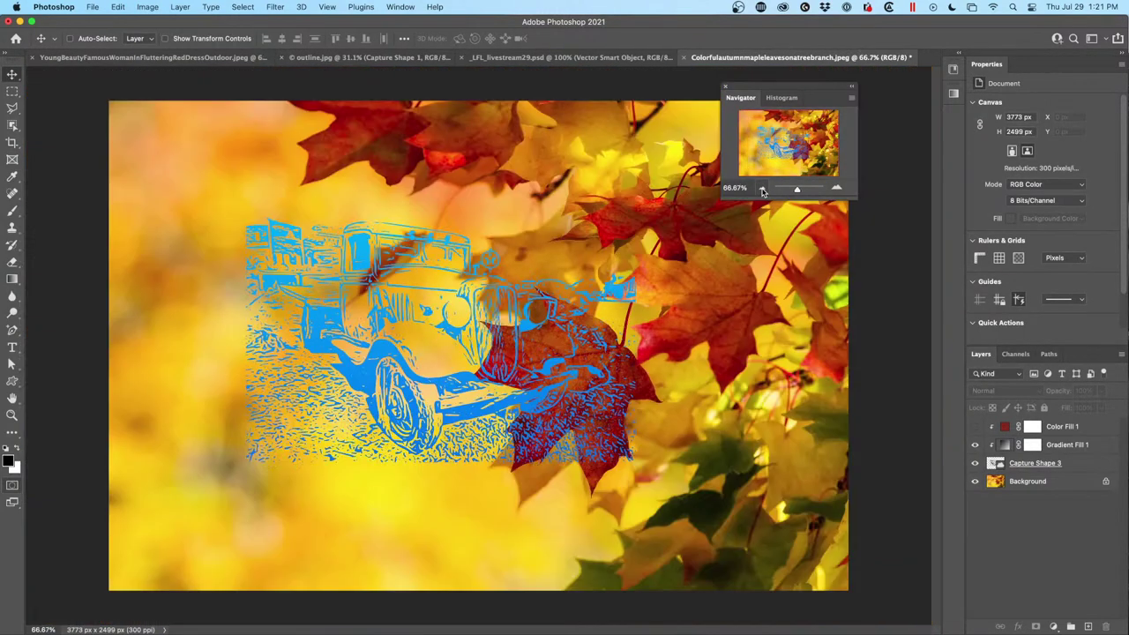
click(763, 190)
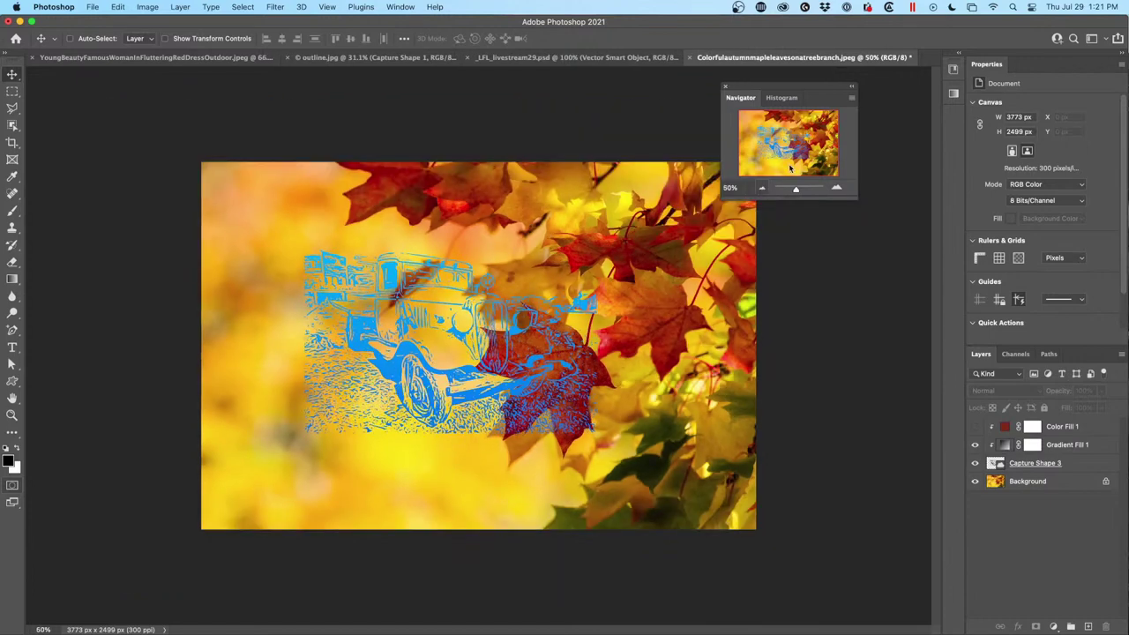
click(834, 189)
click(834, 188)
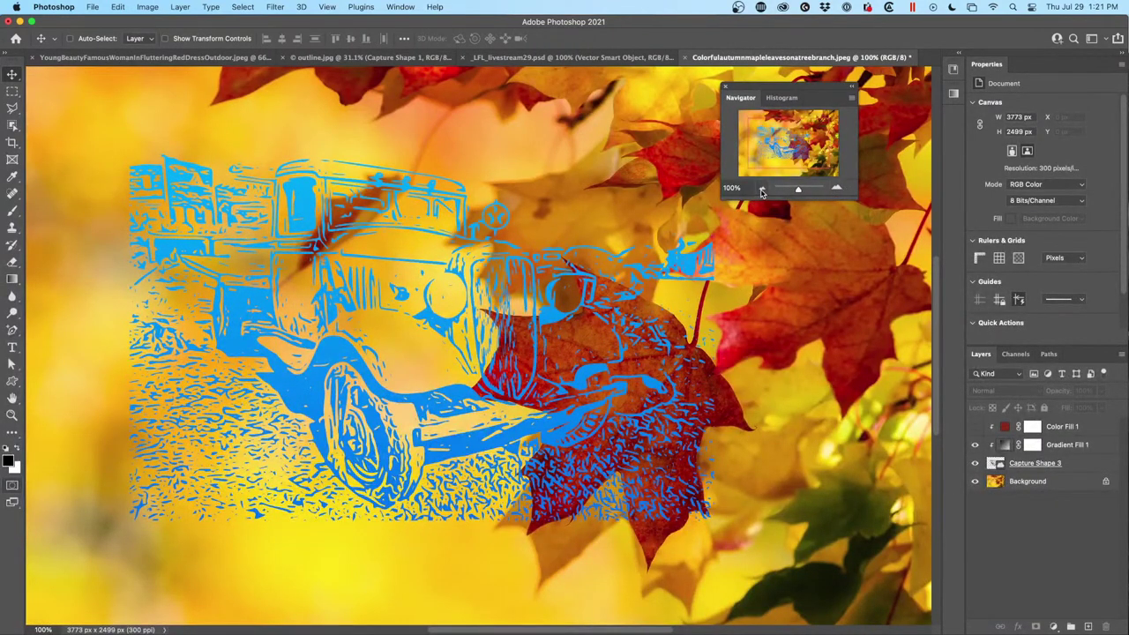
click(761, 189)
click(762, 189)
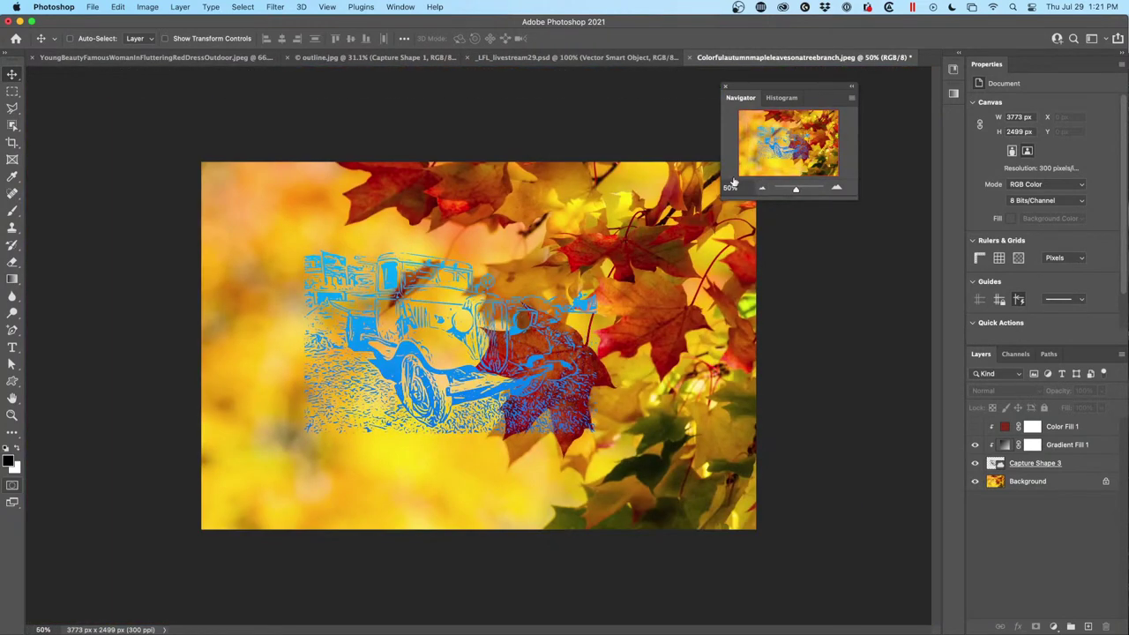
click(763, 189)
click(763, 188)
click(762, 188)
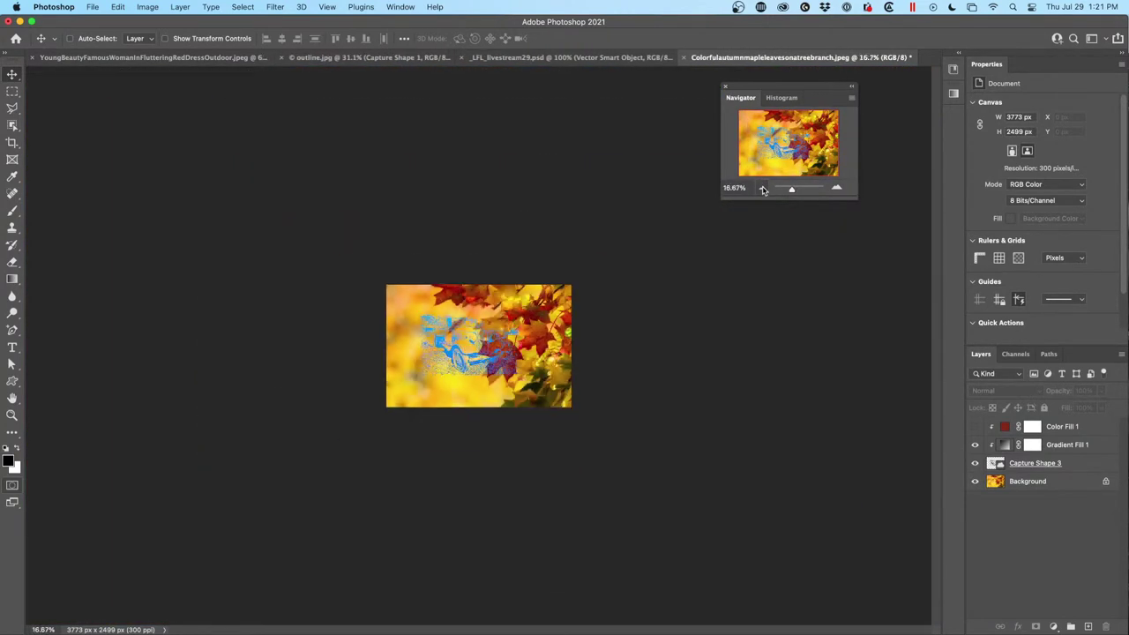
Zoom via Navigator through 16.67%, 33.33%, 50% to about 670% near a red leaf, then switch to _LFL_livestream29.psd.
mouse_move(790, 190)
mouse_down()
mouse_move(805, 192)
mouse_move(792, 190)
mouse_up()
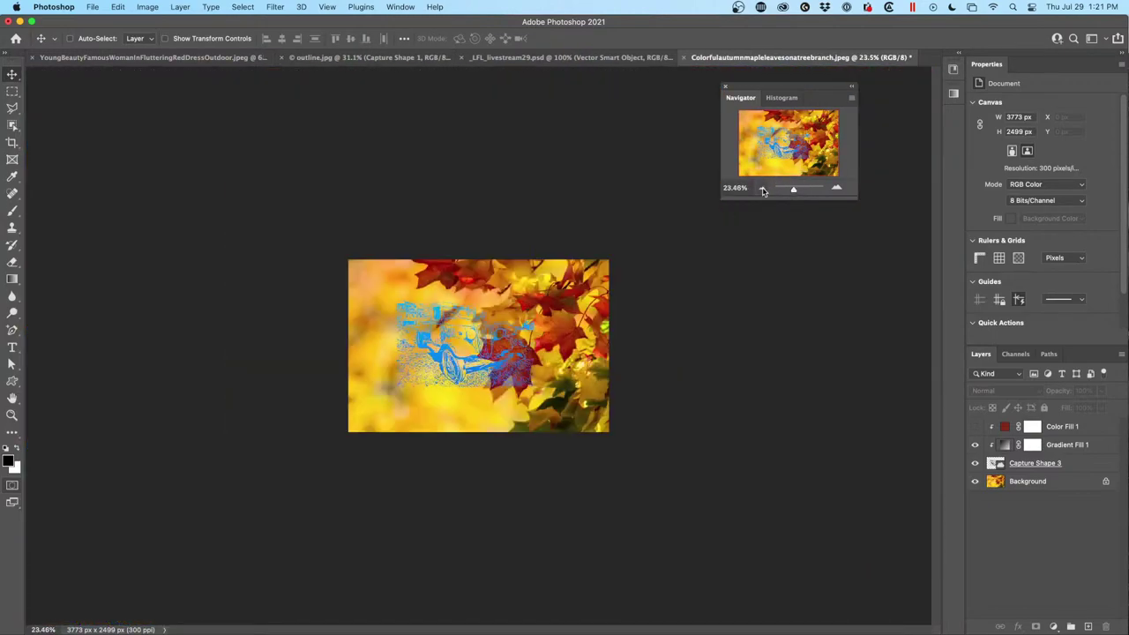
click(763, 189)
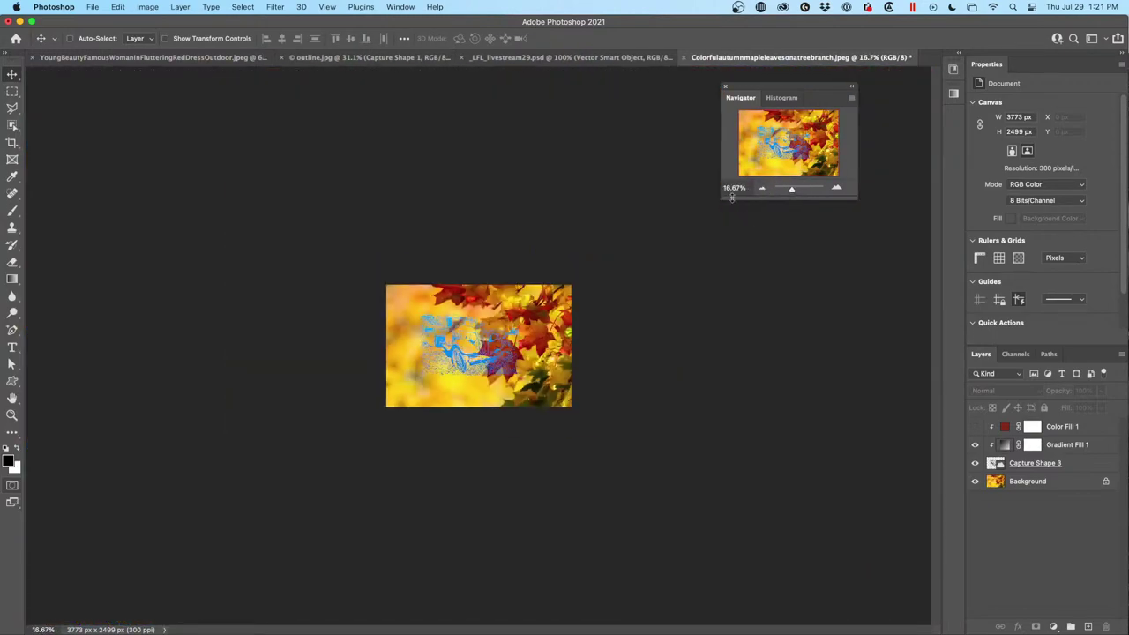
click(836, 189)
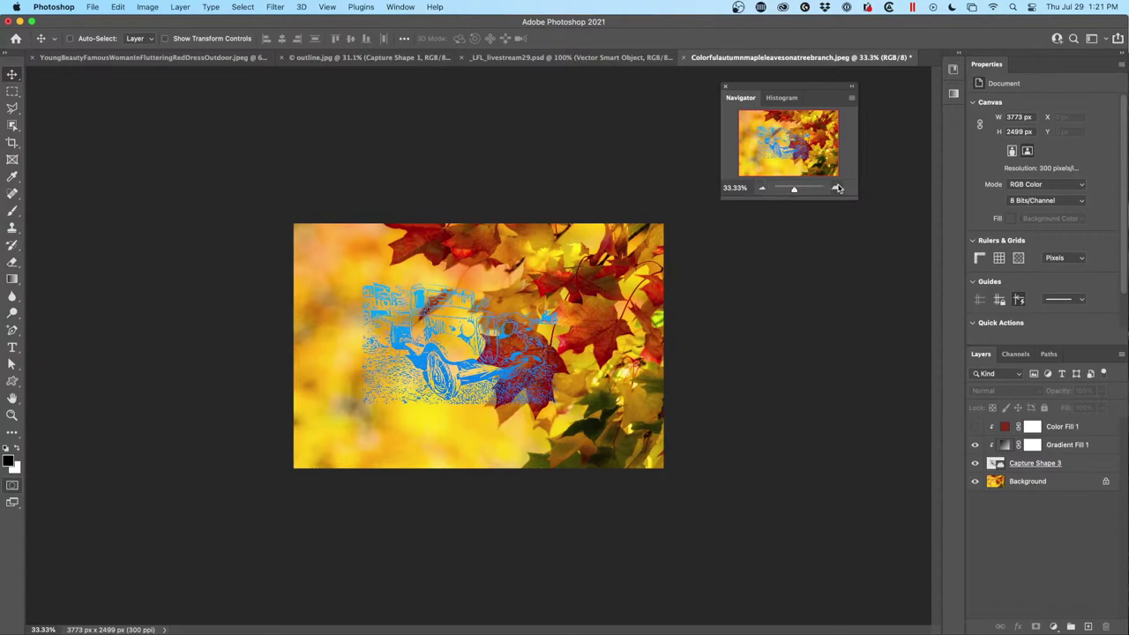
click(836, 189)
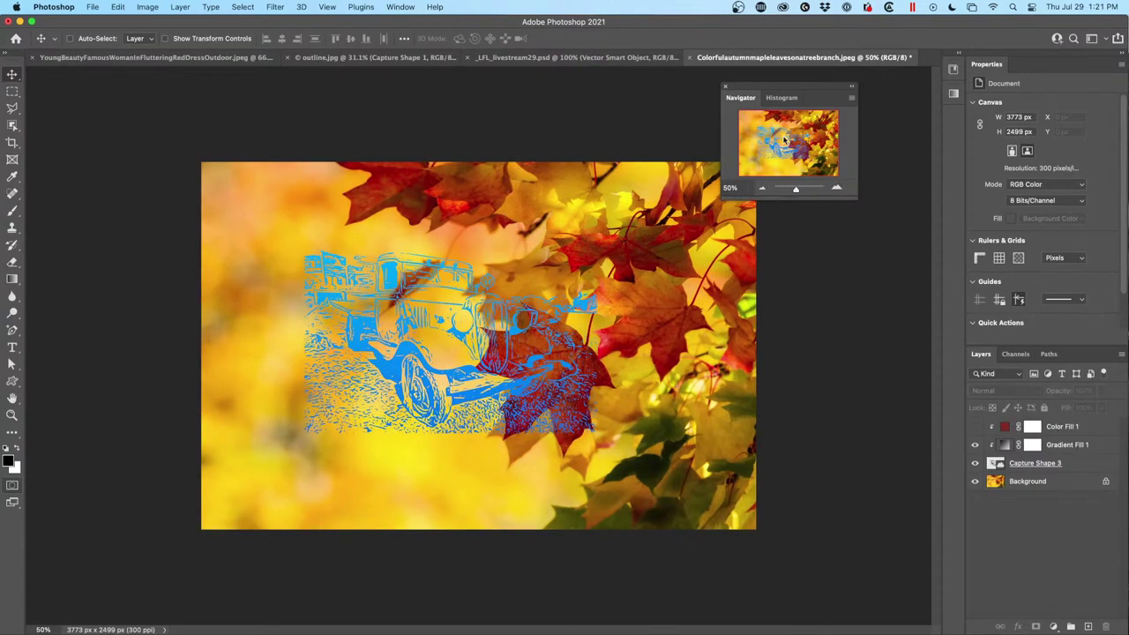
drag(798, 187, 806, 192)
drag(791, 143, 767, 122)
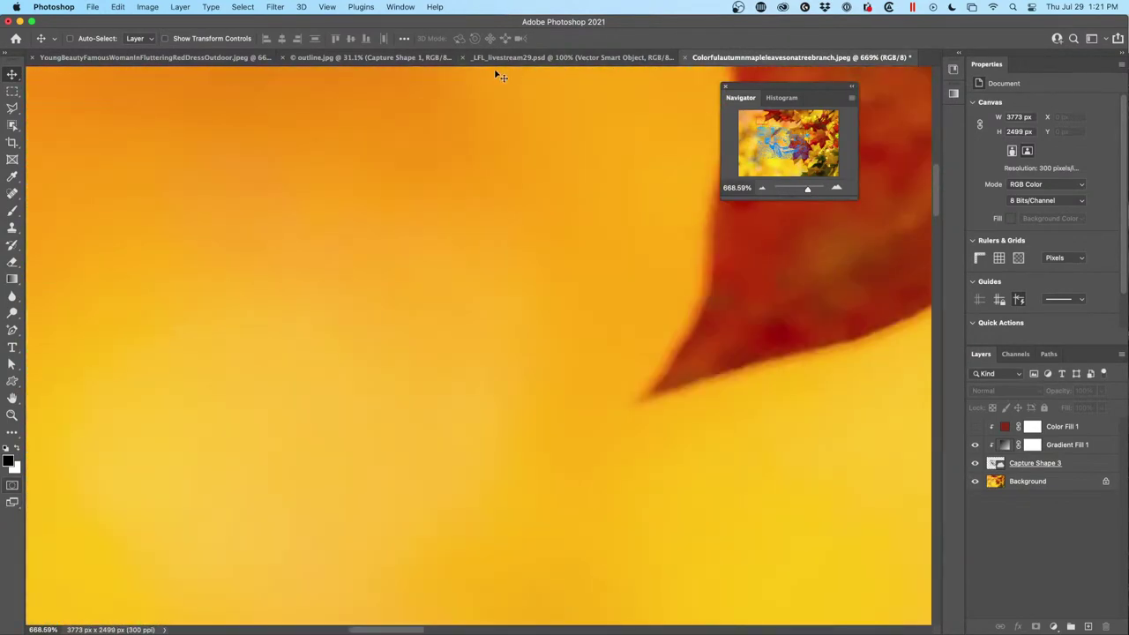
click(530, 57)
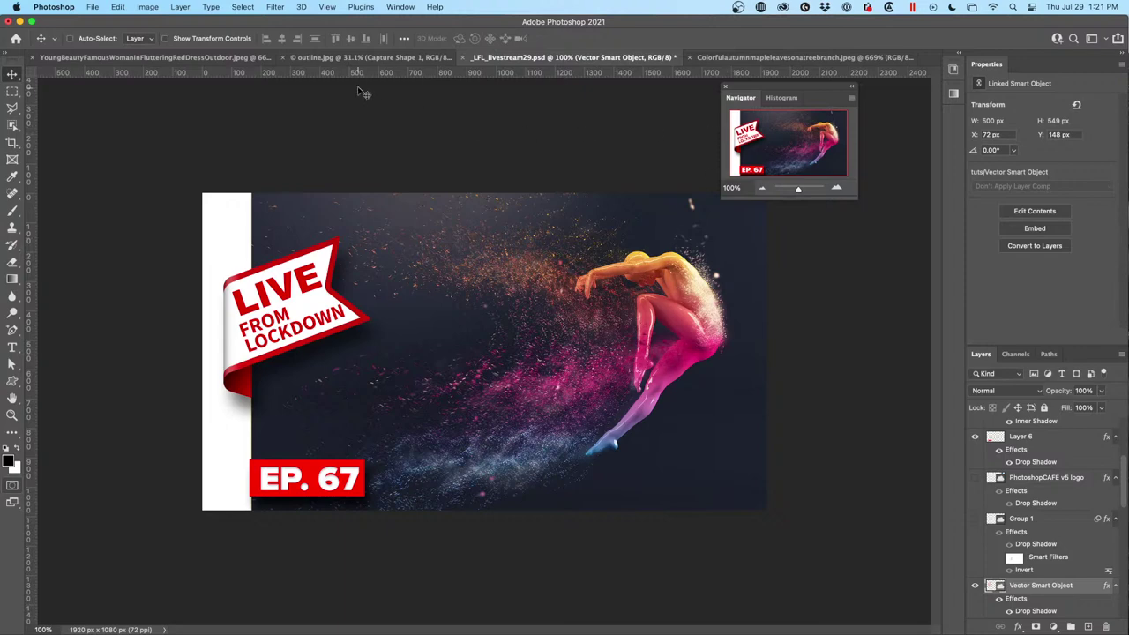
Switch to the red-dress photo and pan the Navigator view from the woman's eye to the yellow taxi.
click(361, 58)
click(204, 57)
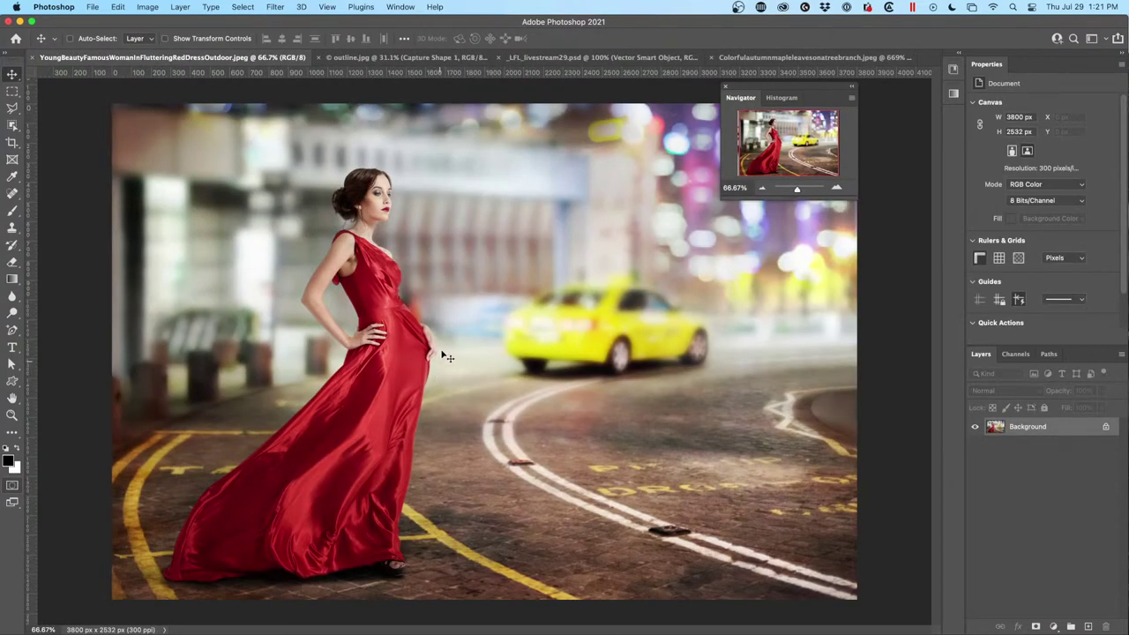
scroll(442, 353, up, 15)
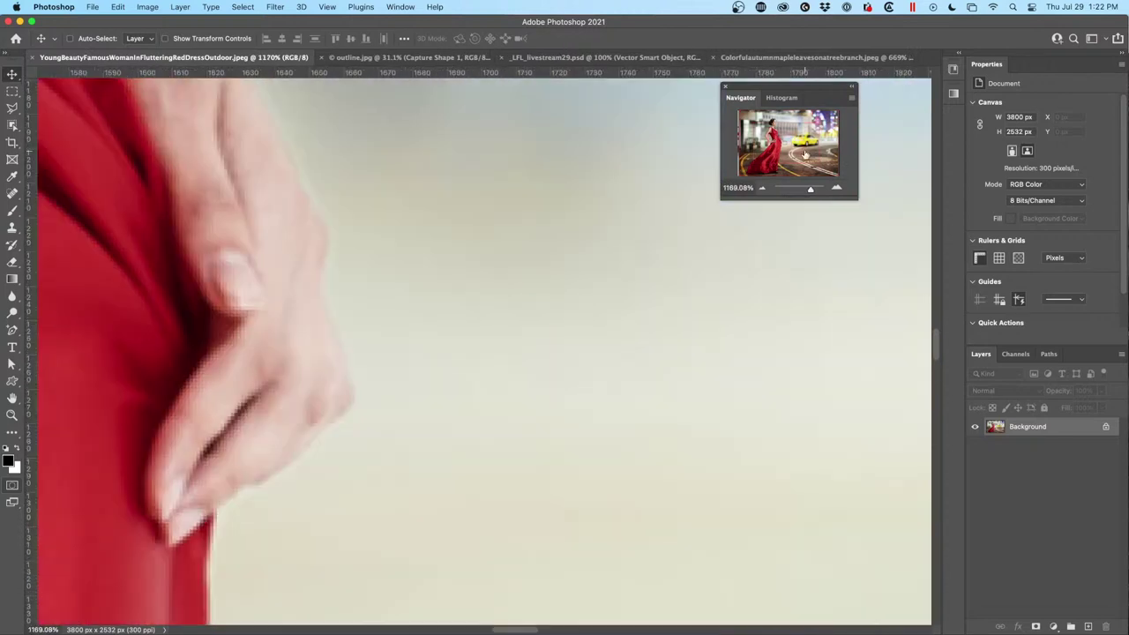
drag(786, 141, 774, 121)
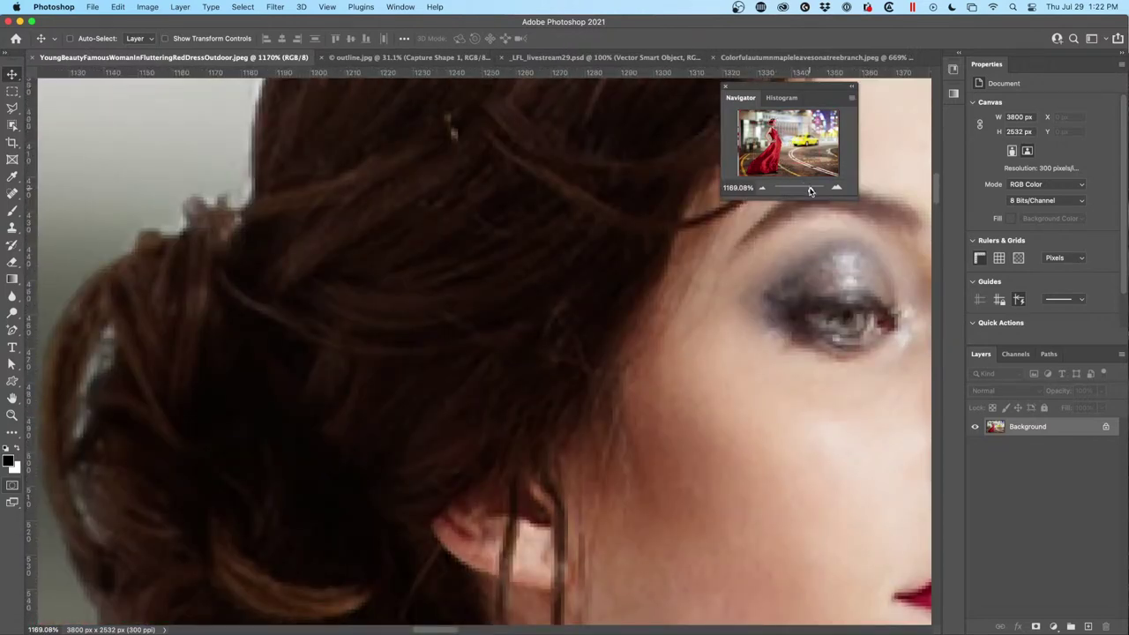
drag(810, 190, 806, 188)
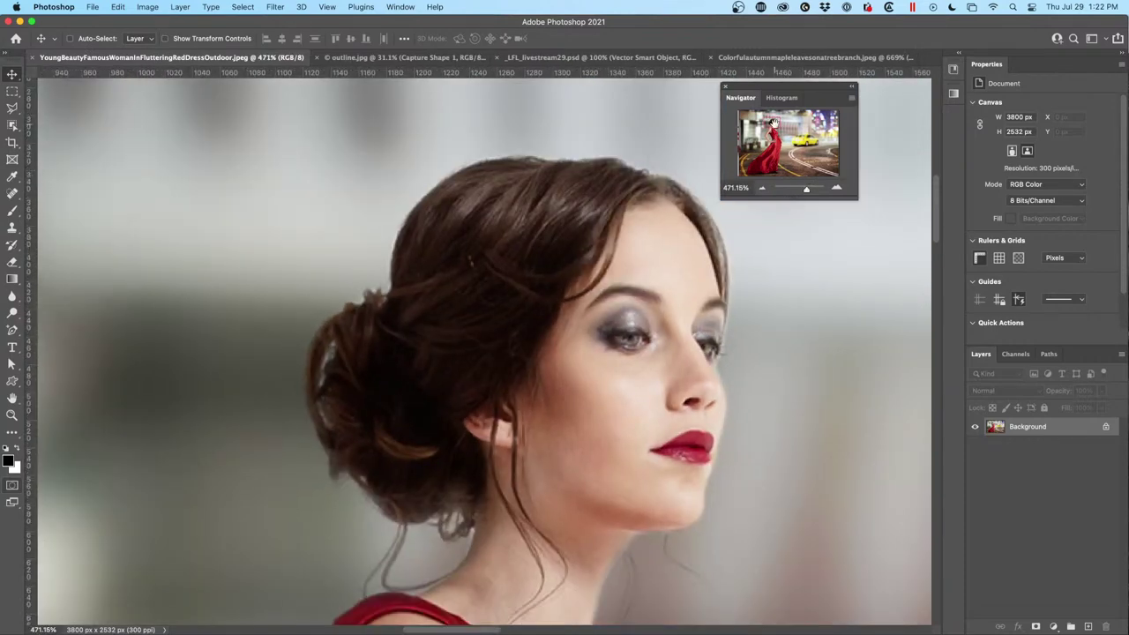
drag(777, 125, 808, 137)
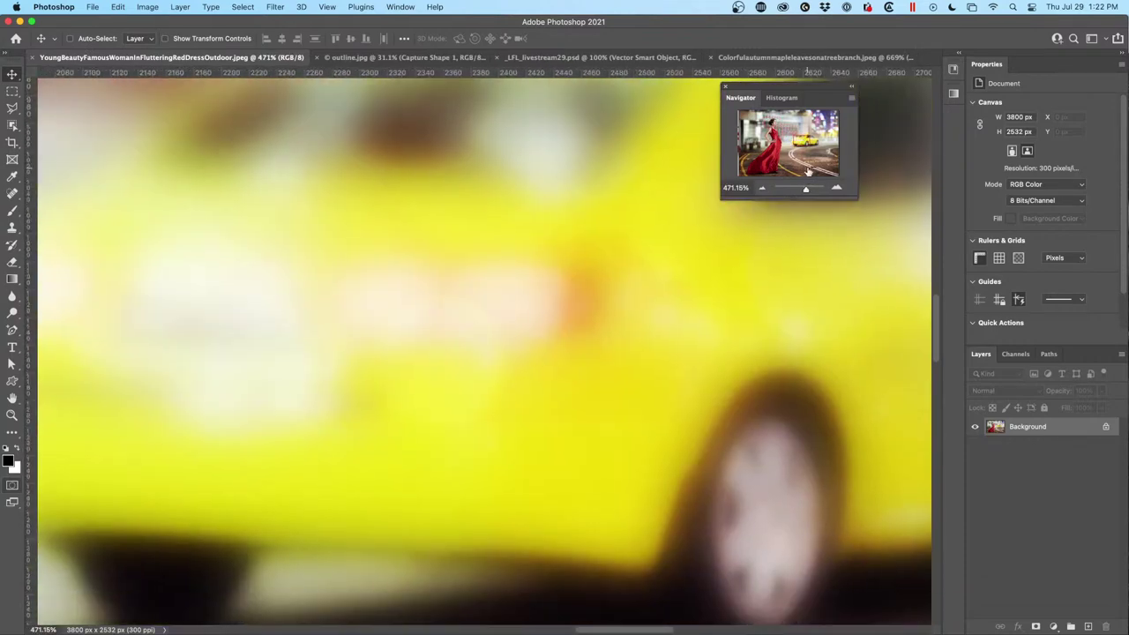
drag(783, 87, 830, 82)
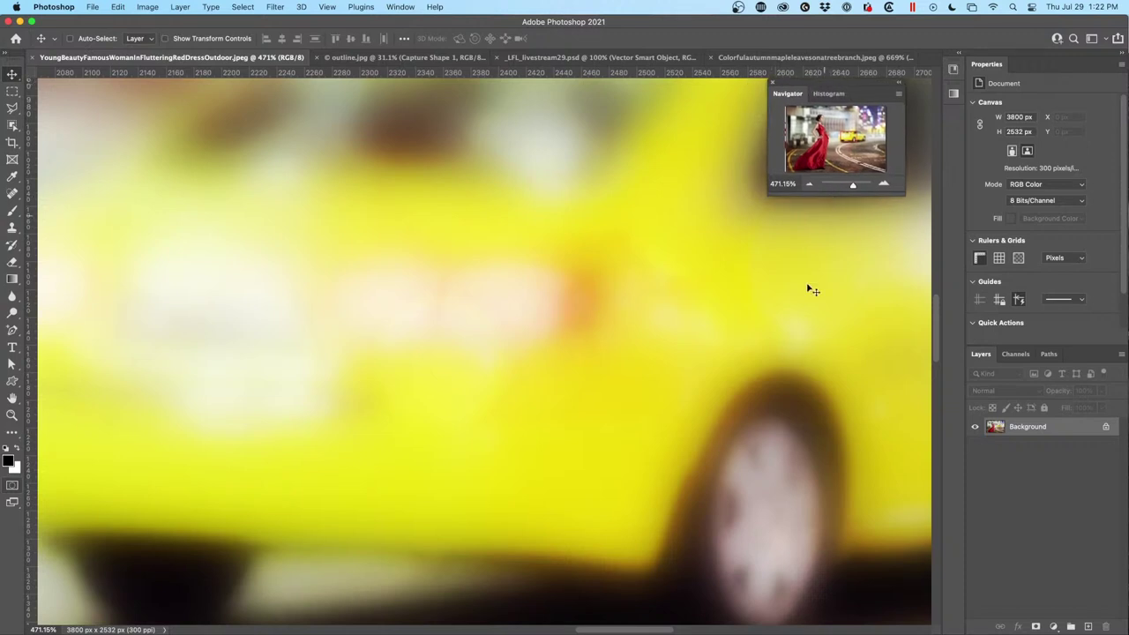
Close the Navigator and switch between the Hand, Move and Zoom tools.
click(772, 84)
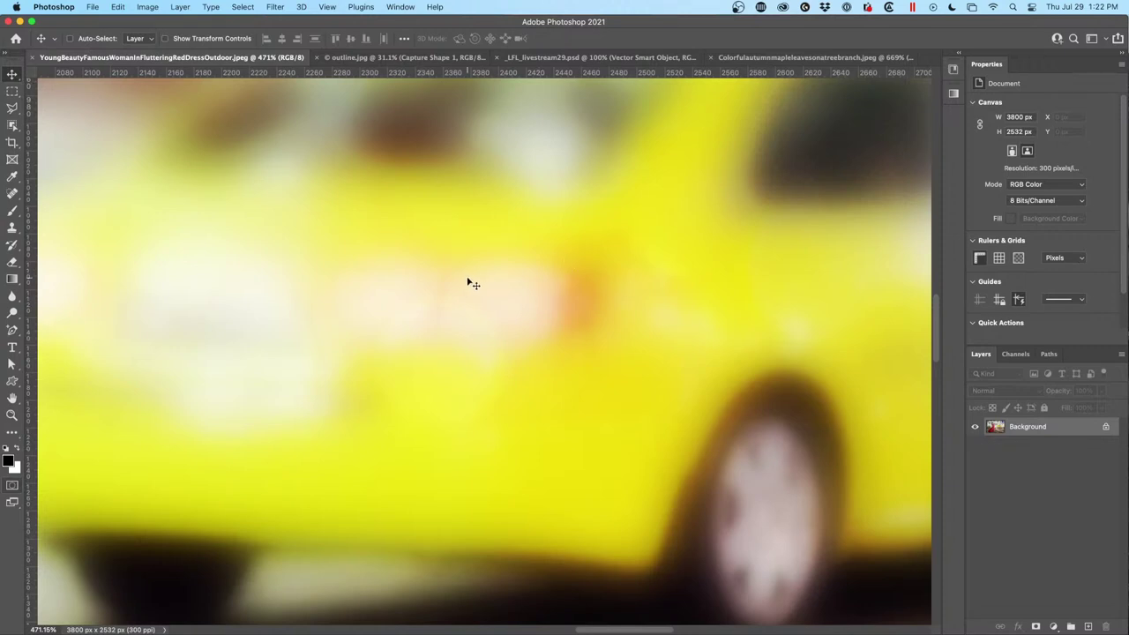
key(h)
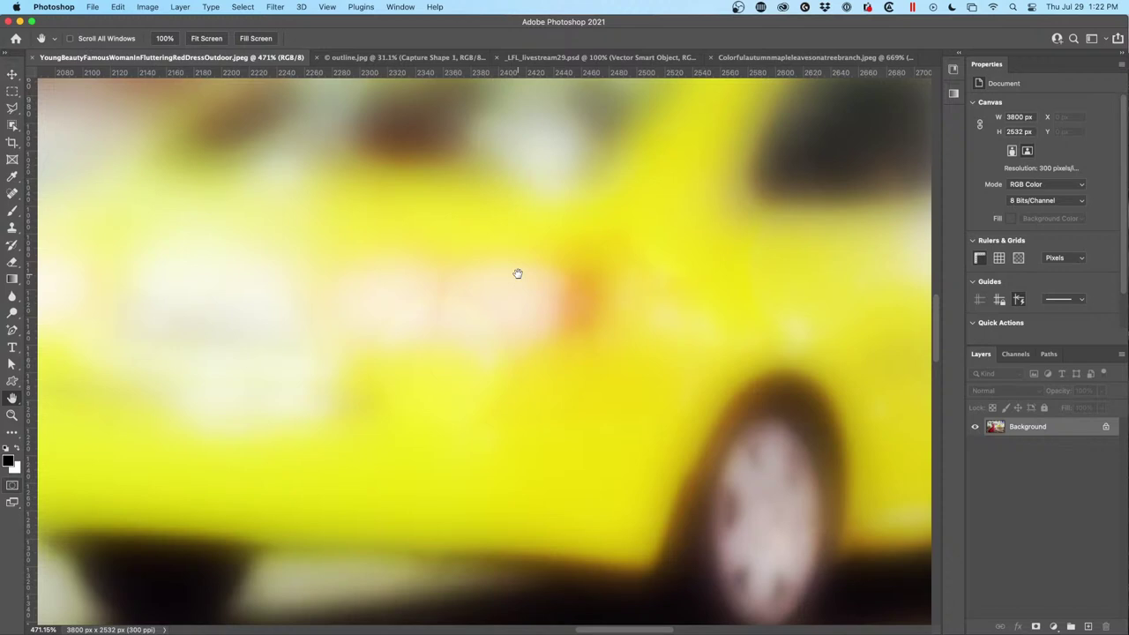
click(12, 74)
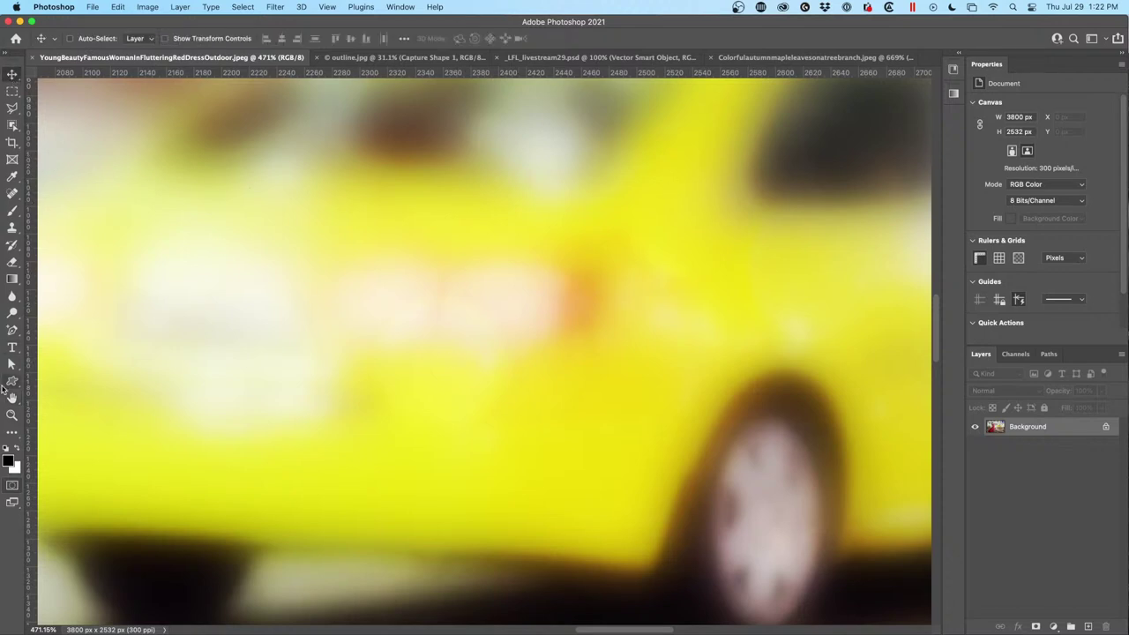
click(12, 414)
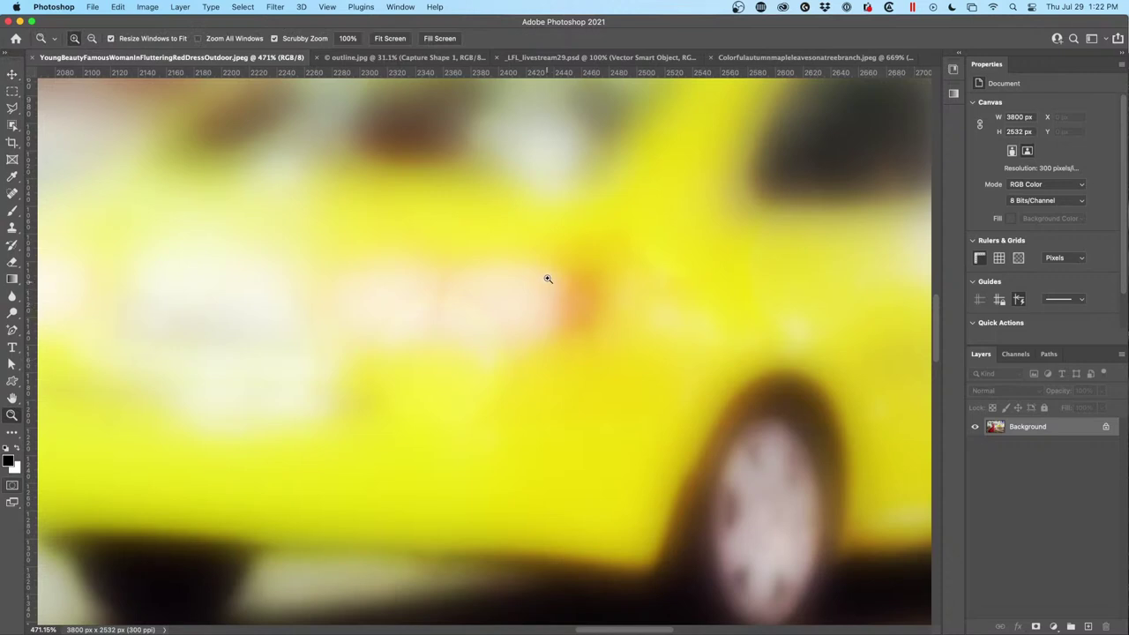
key(h)
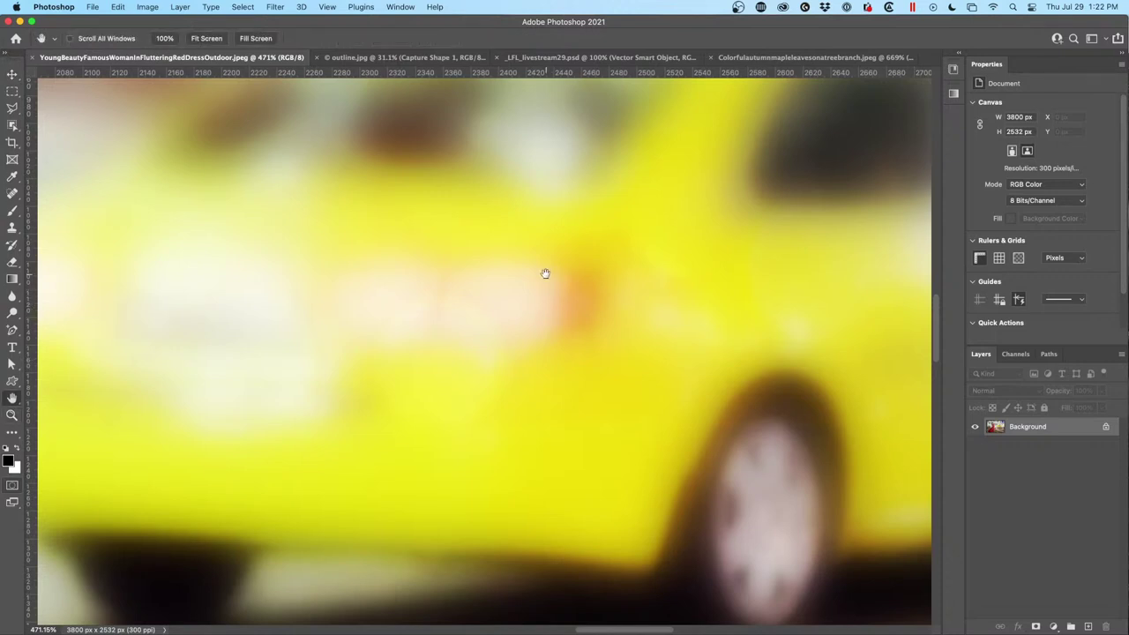
Alternate Zoom and Hand tools with Z and H, then hide the toolbar, options bar and panels with Tab.
key(z)
key(h)
key(z)
key(h)
key(Tab)
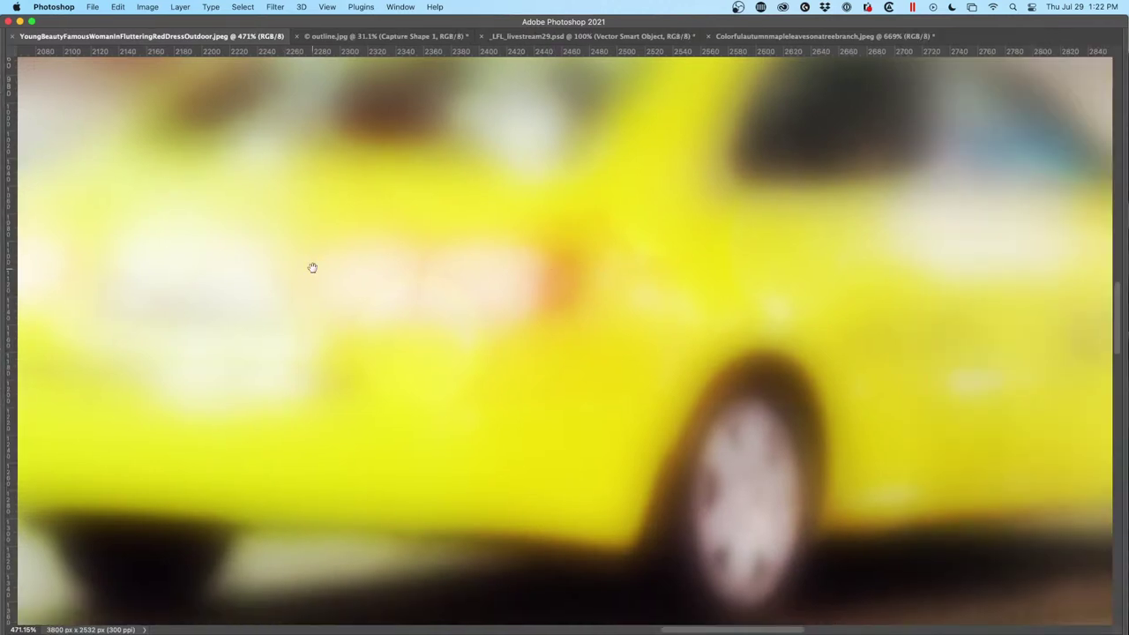
Cycle the taxi image through the full-screen modes, return to standard view, and restore the panels.
key(f)
key(f)
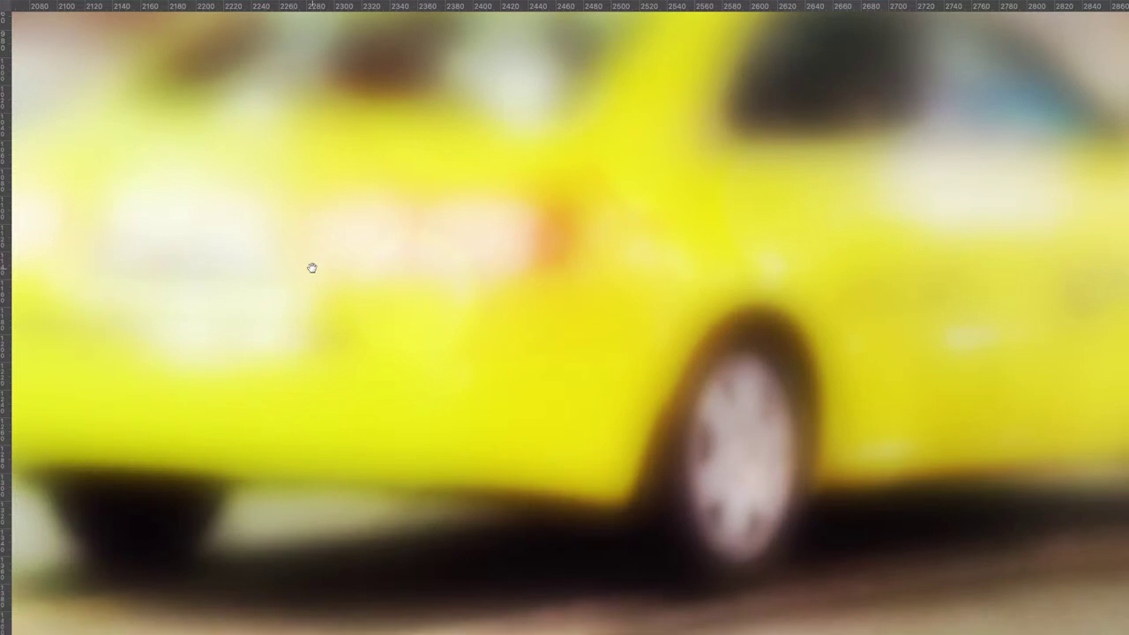
key(f)
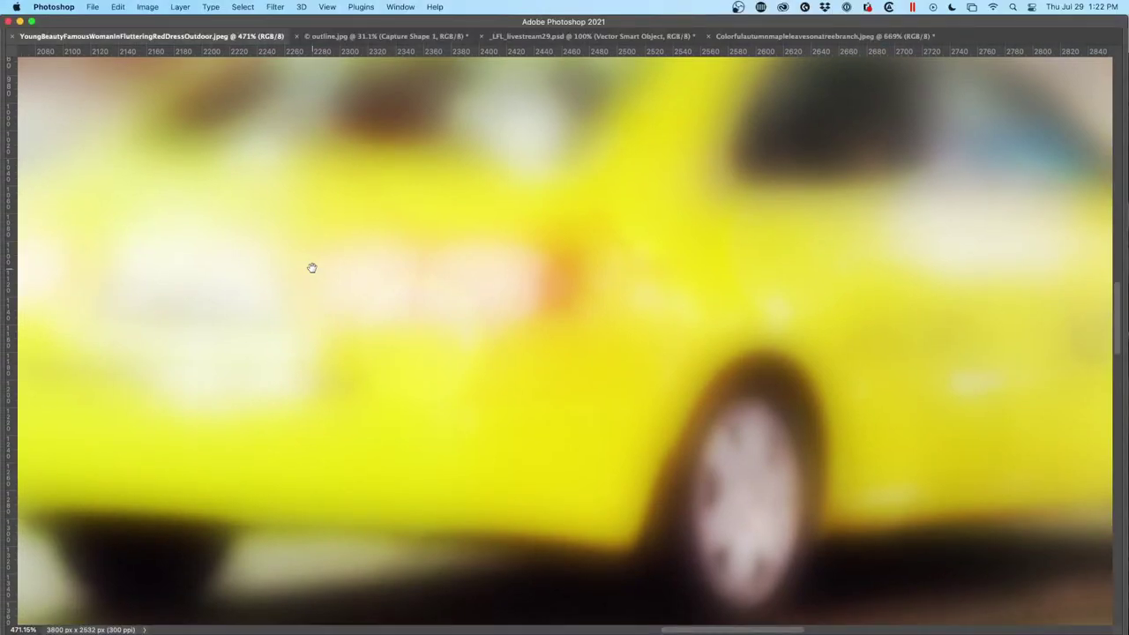
key(Tab)
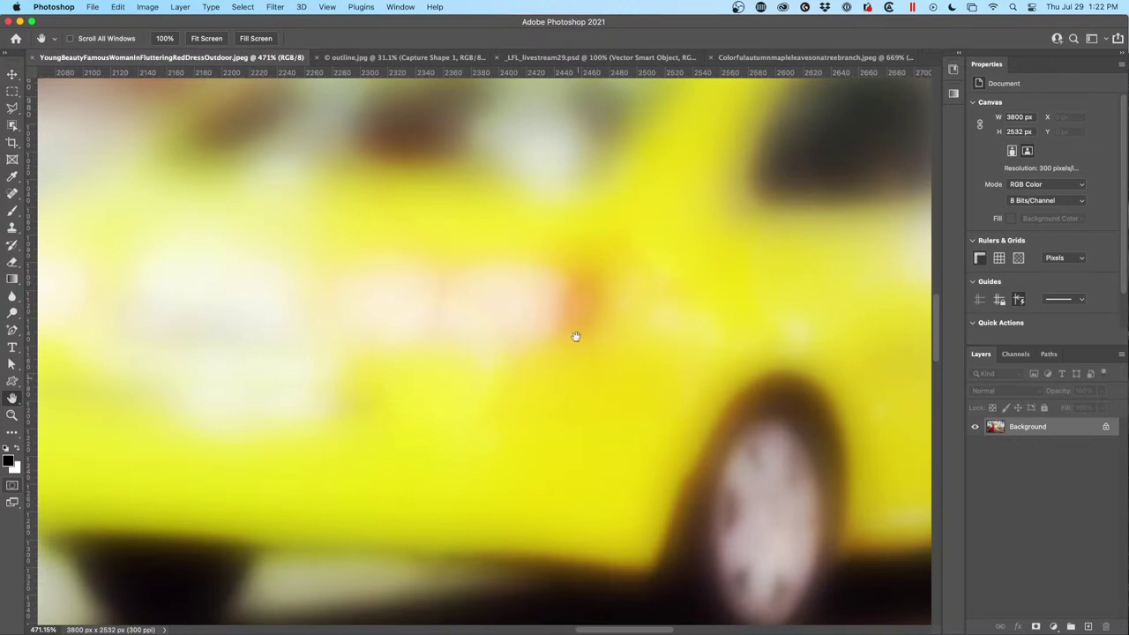
Pan across the magnified taxi image and bring it back into place.
scroll(574, 335, right, 3)
scroll(574, 335, up, 1)
drag(695, 306, 335, 214)
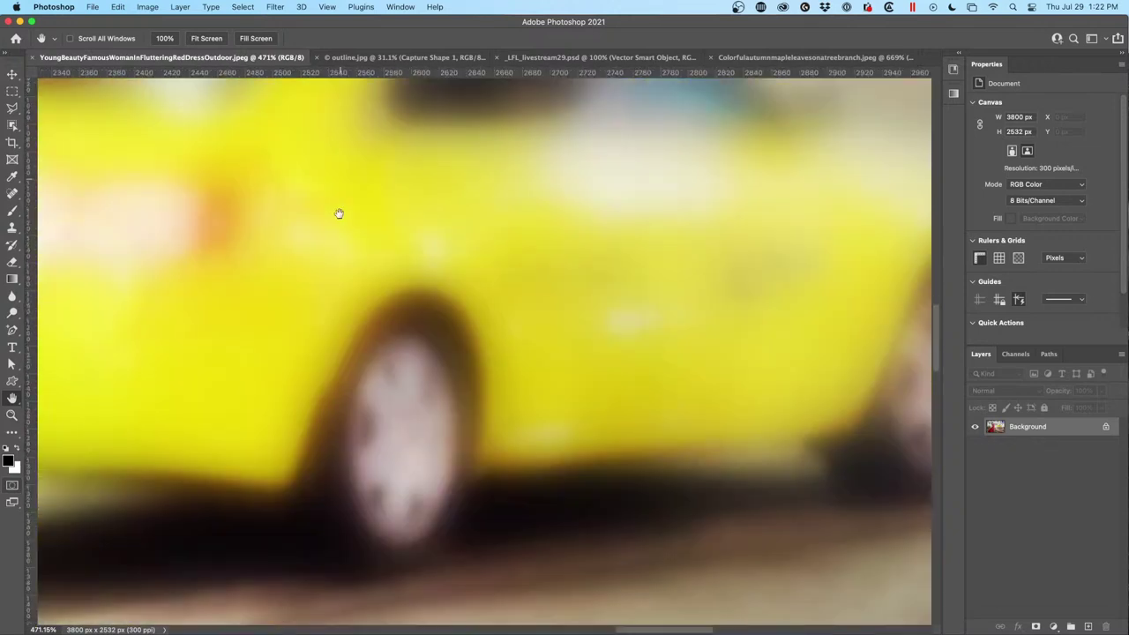
drag(433, 320, 604, 328)
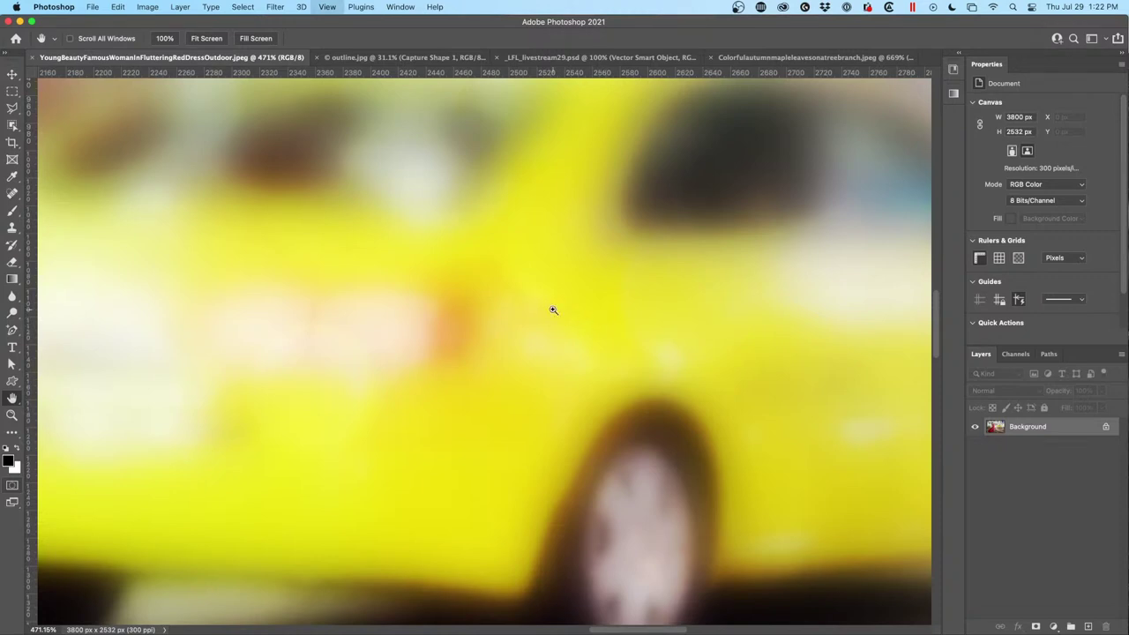
Zoom in on the taxi's side until the view reaches 700%, ending with the Hand tool active.
drag(553, 310, 465, 318)
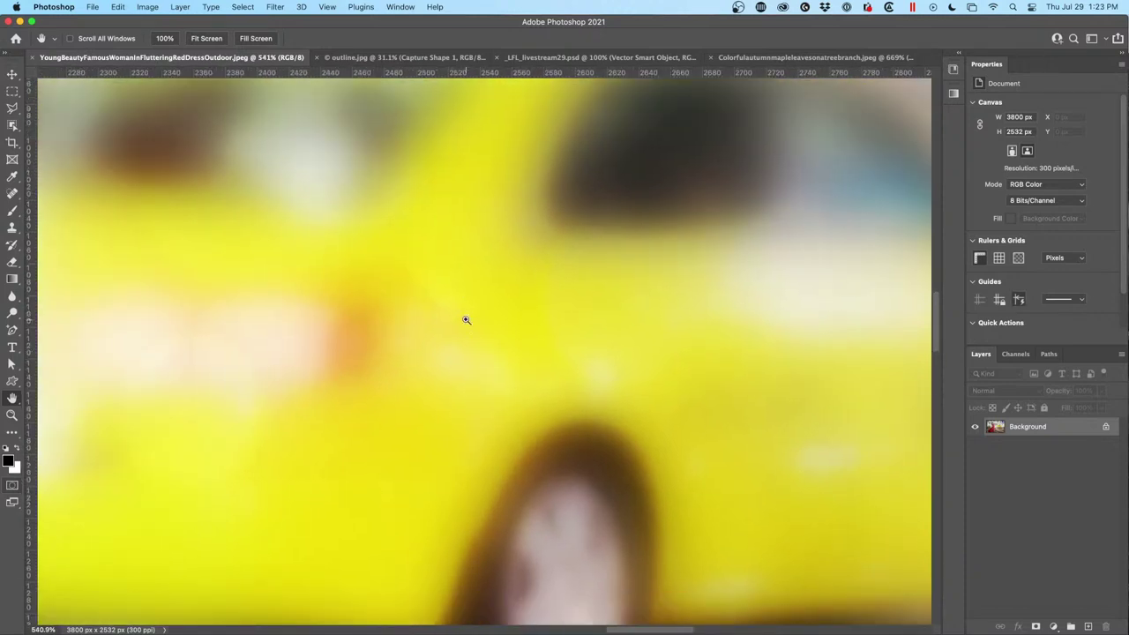
drag(465, 319, 464, 321)
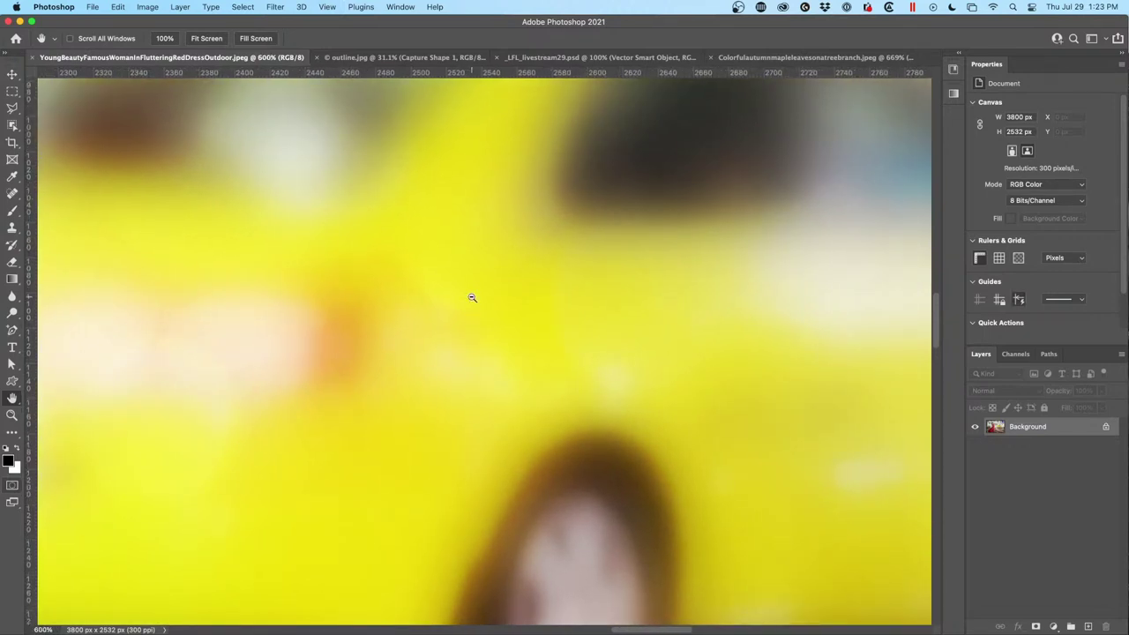
drag(472, 298, 478, 294)
click(478, 295)
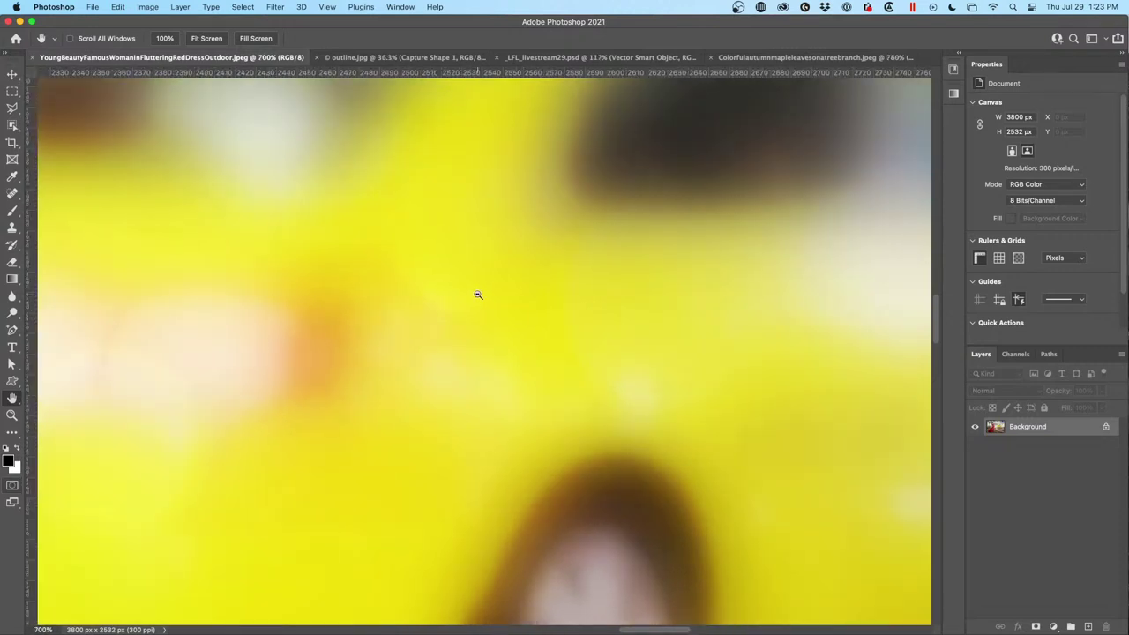
key(super+space)
key(Escape)
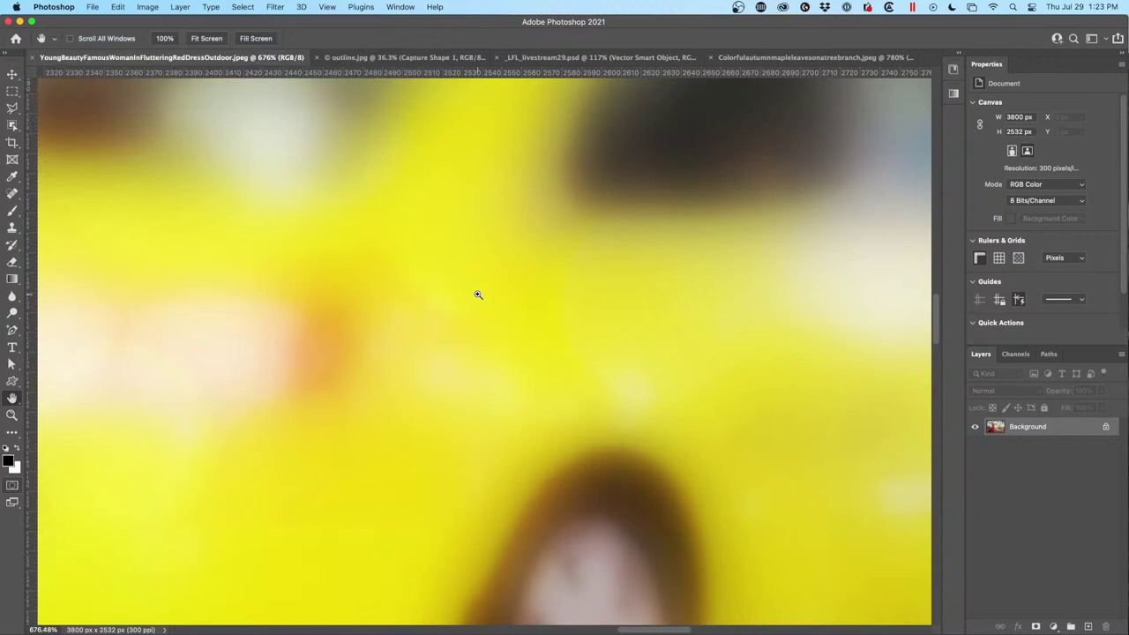
click(12, 74)
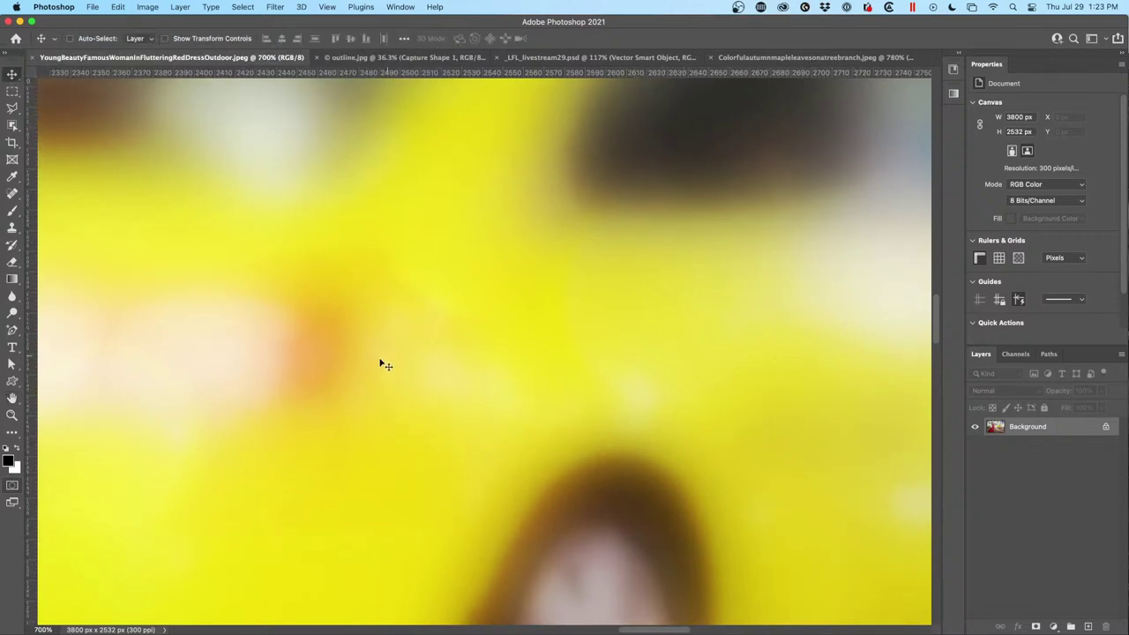
click(12, 398)
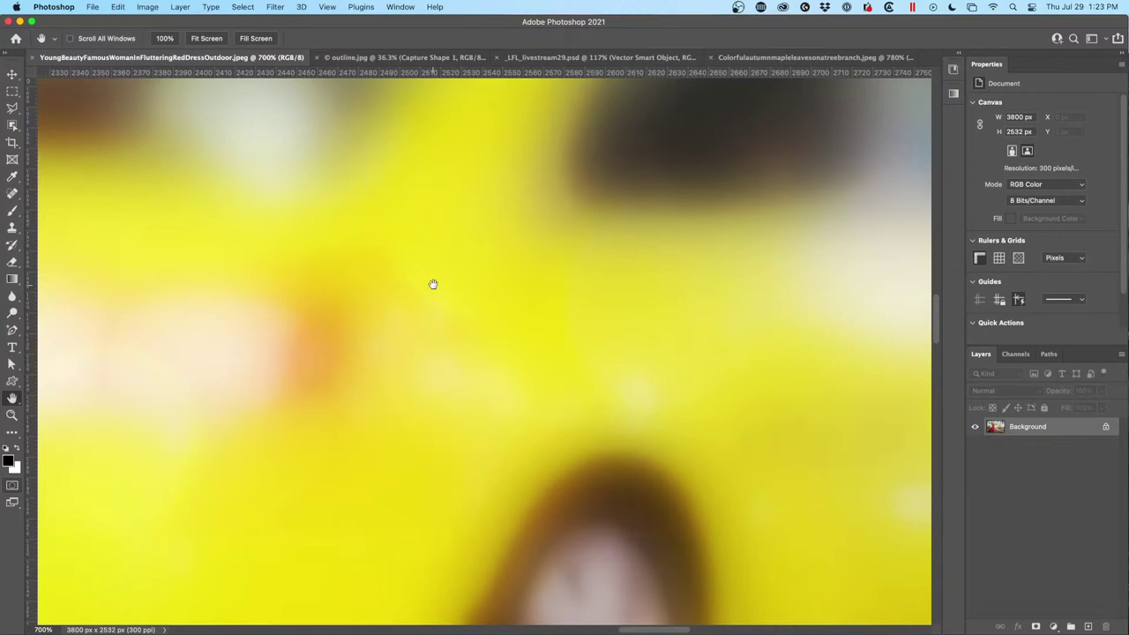
Turn on Deactivate Native Canvas under Technology Previews preferences, then pan the taxi view slightly.
click(54, 6)
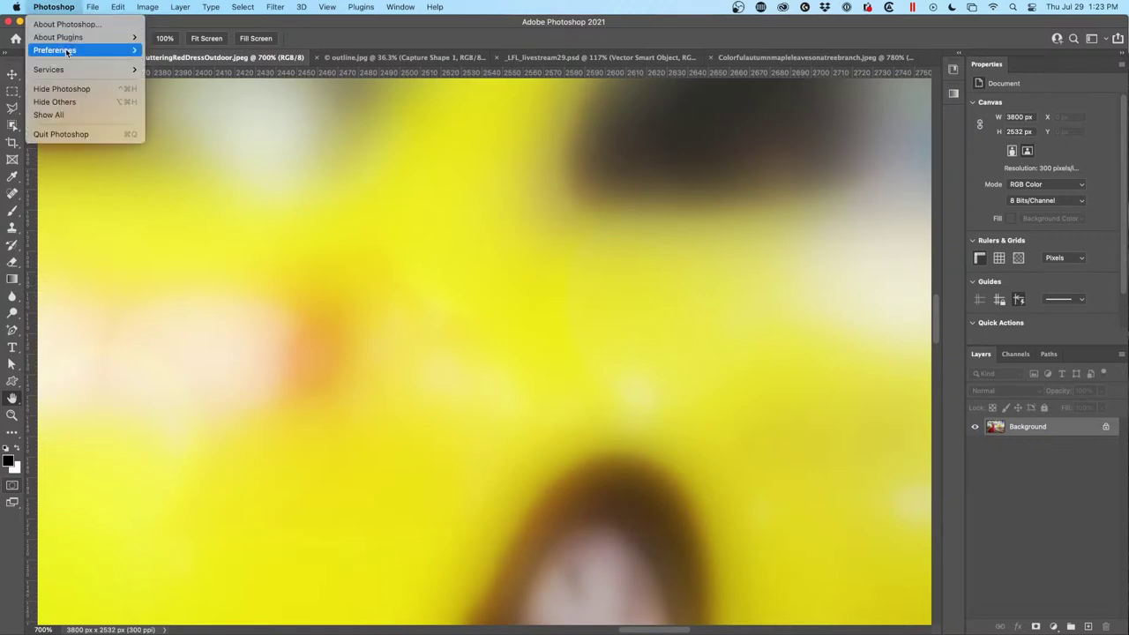
mouse_move(123, 50)
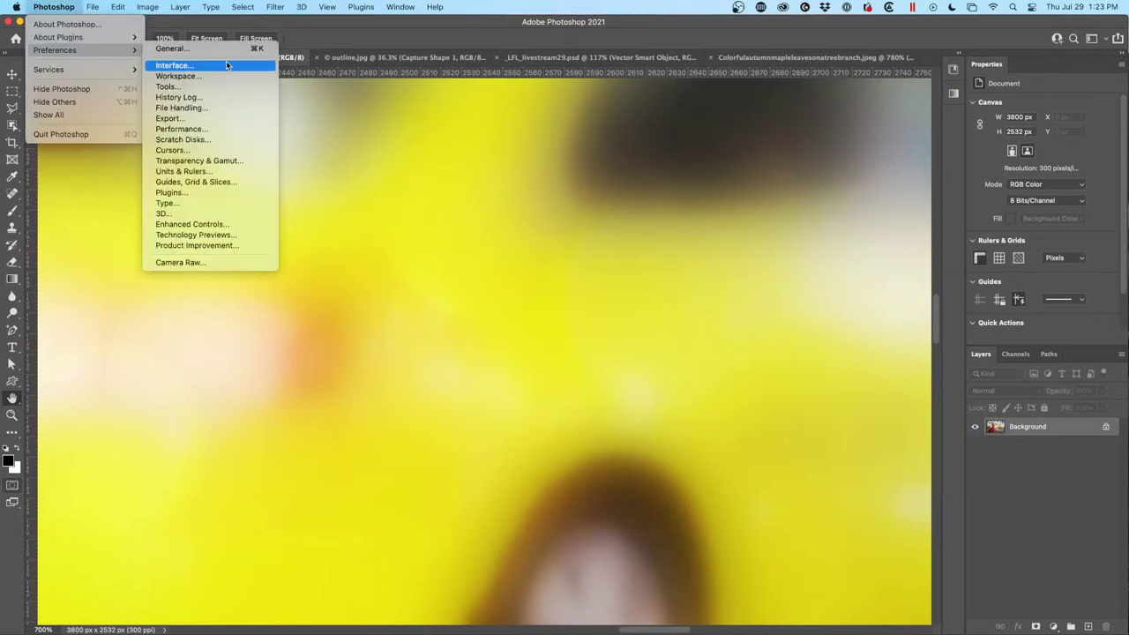
click(211, 235)
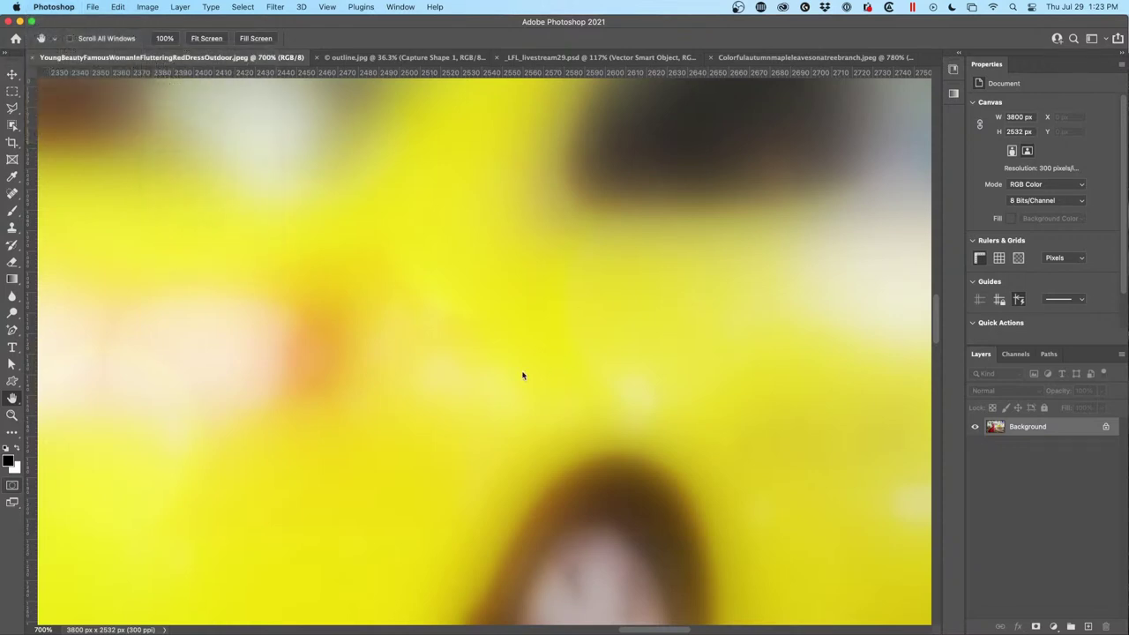
click(443, 321)
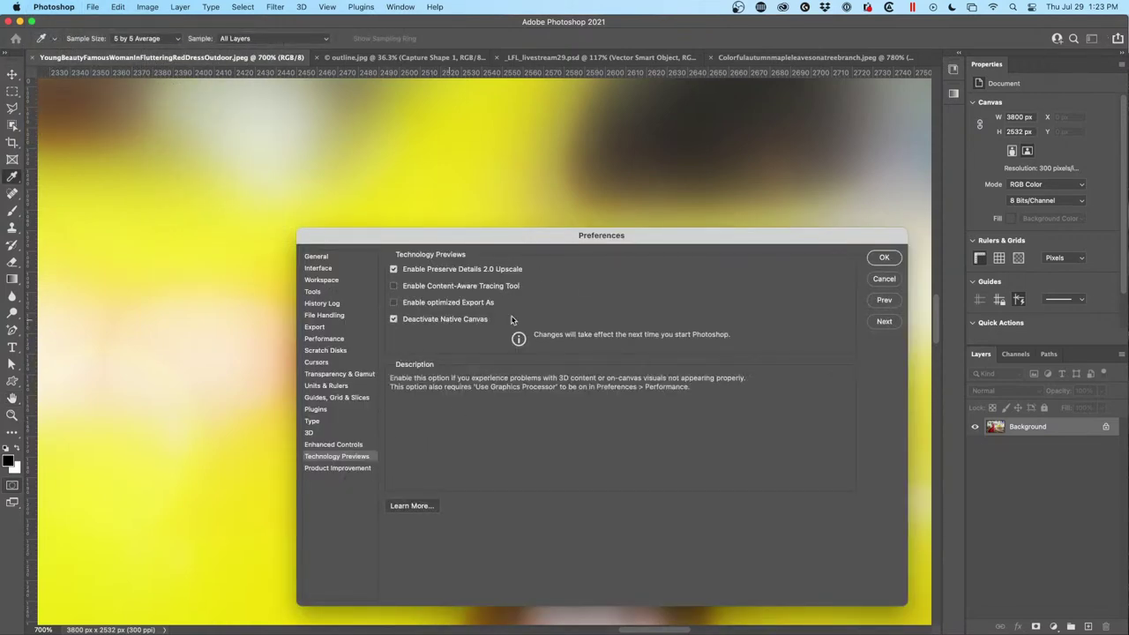
click(883, 258)
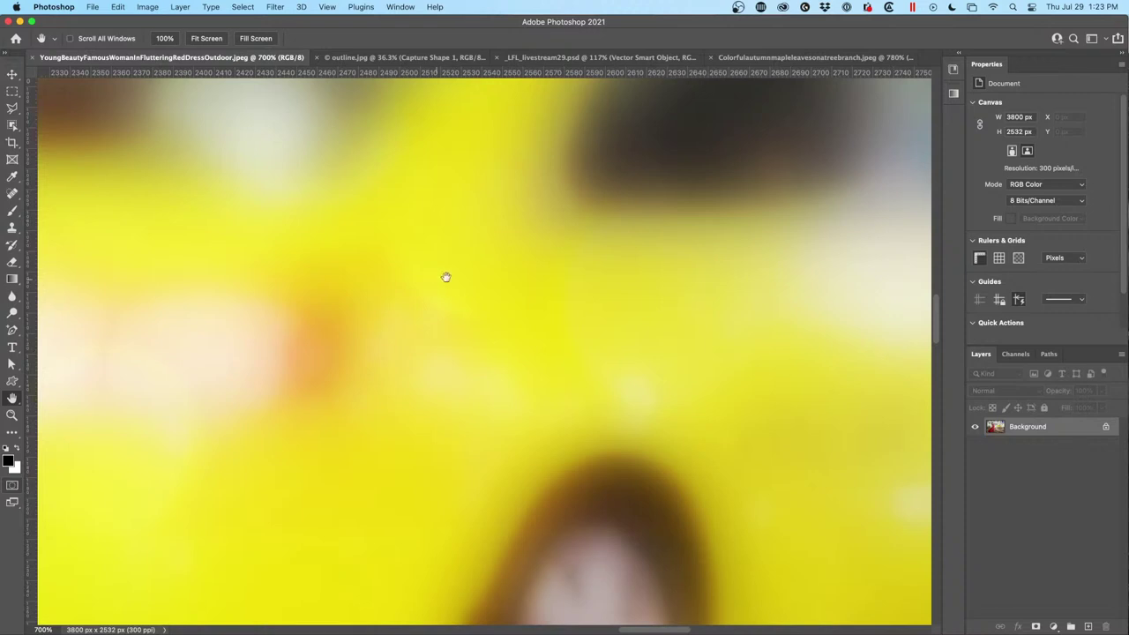
key(h)
drag(603, 278, 519, 195)
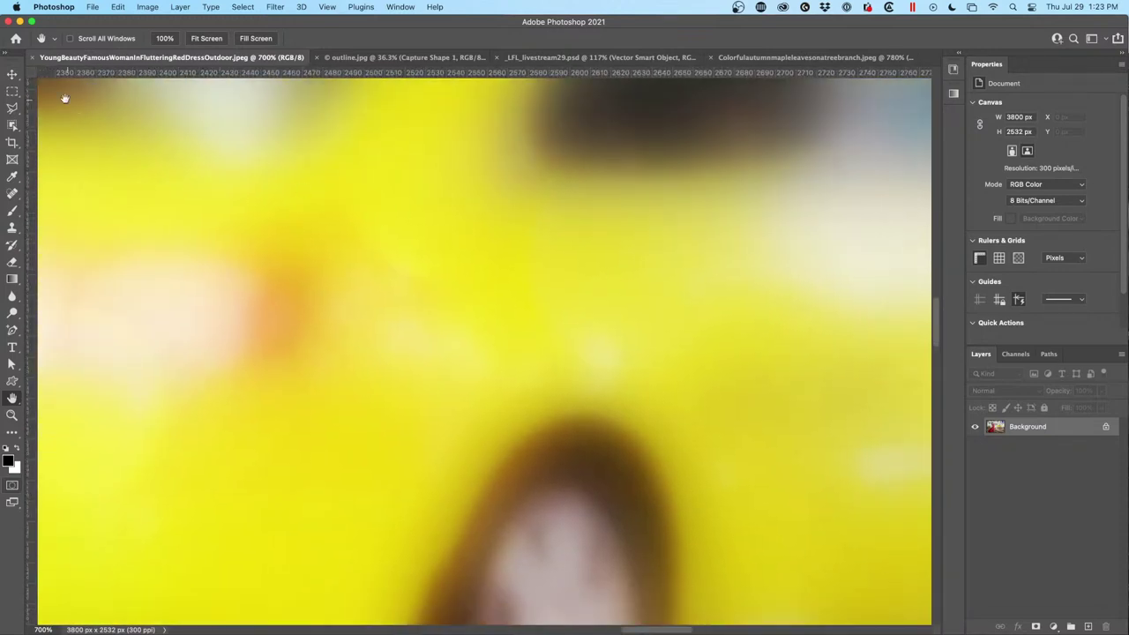
Close the red-dress taxi photo and set the outline.jpg sketch to 50% zoom.
key(super+w)
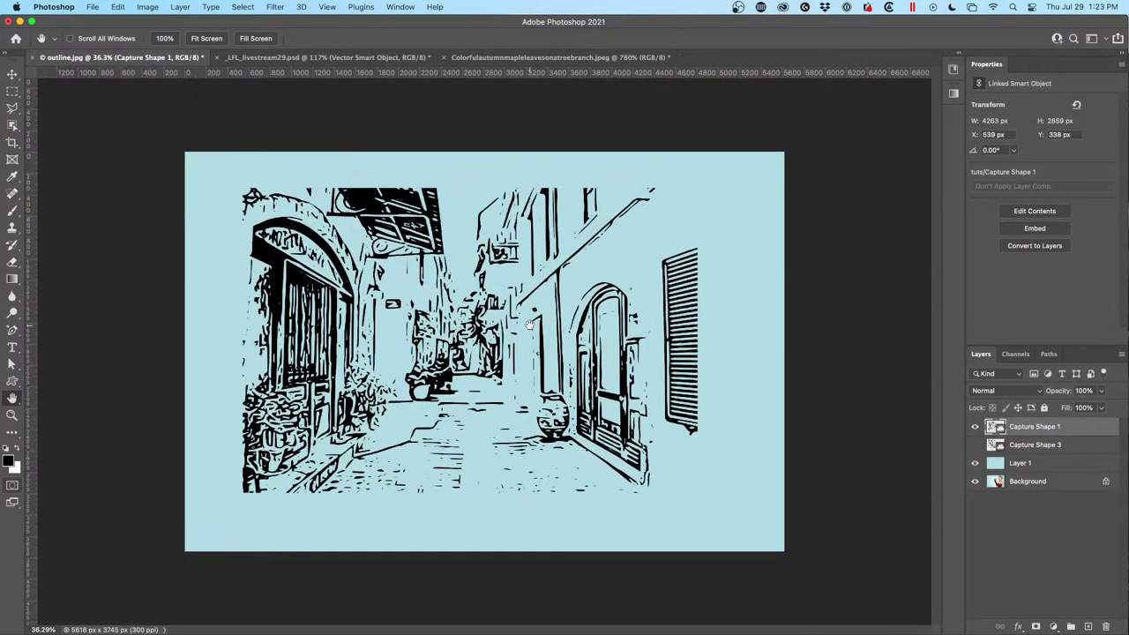
key(super+minus)
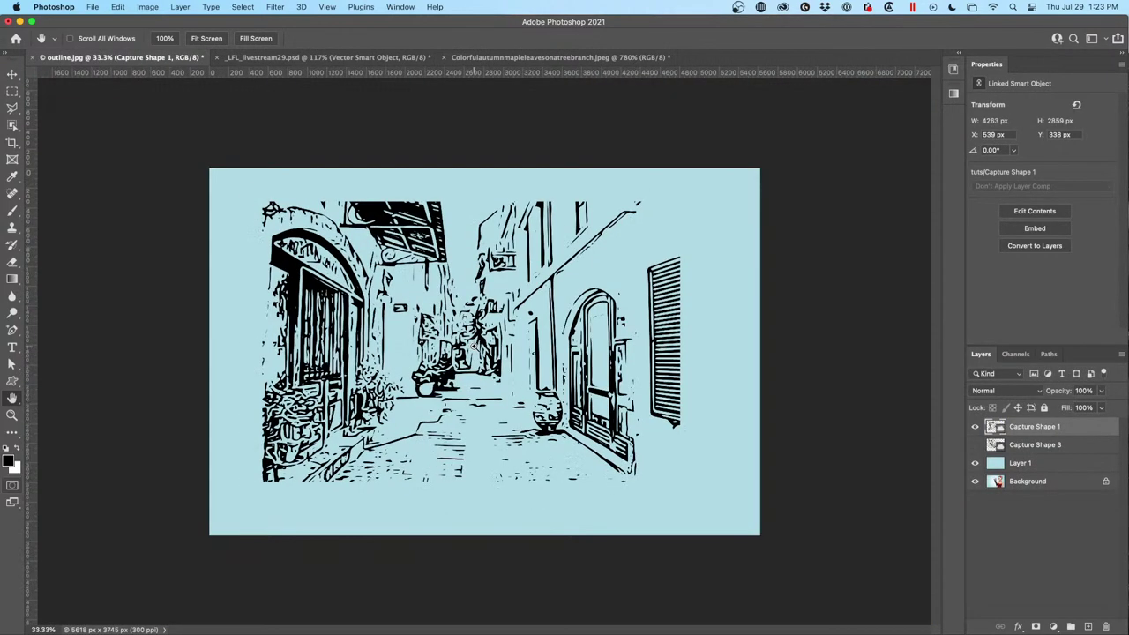
scroll(474, 347, up, 1)
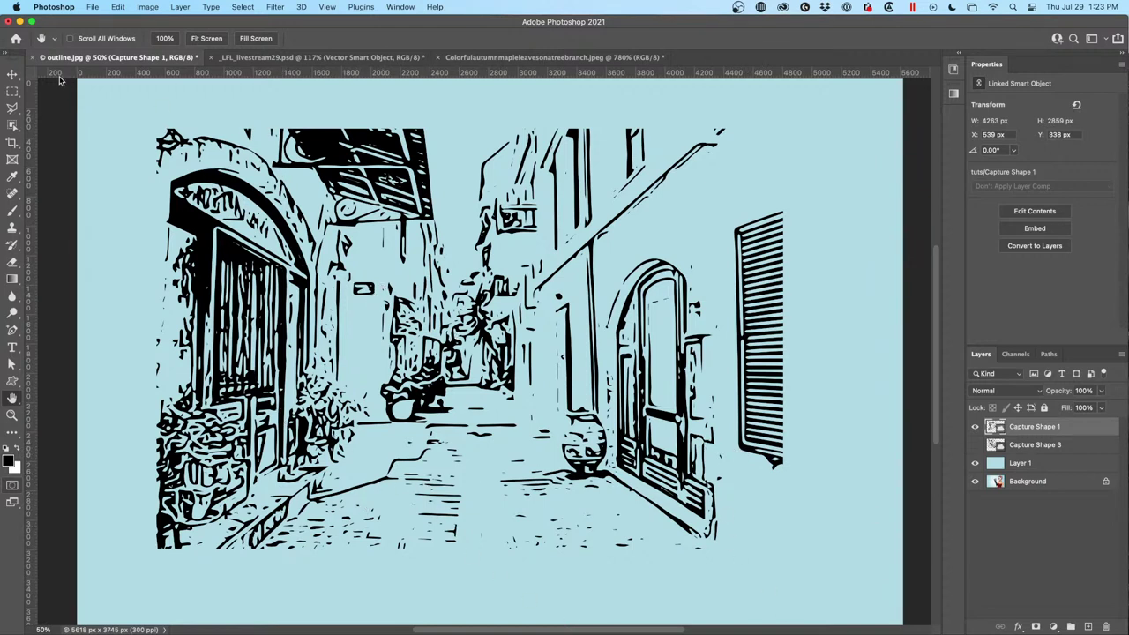
Close outline.jpg without saving, then bring up the Open dialog and cancel it.
click(35, 58)
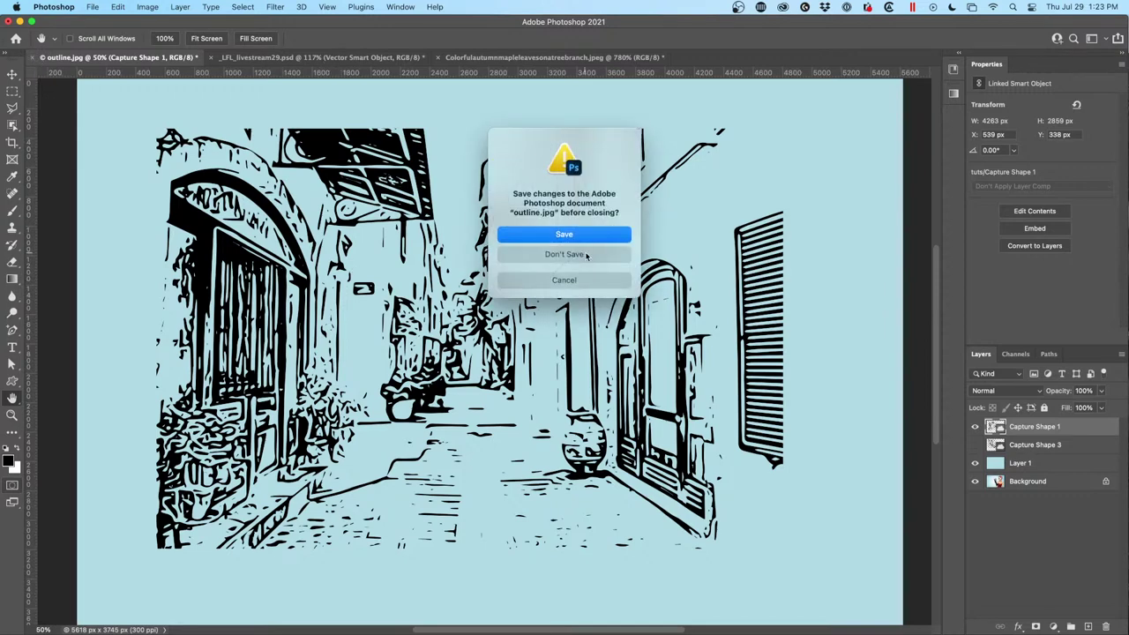
click(582, 254)
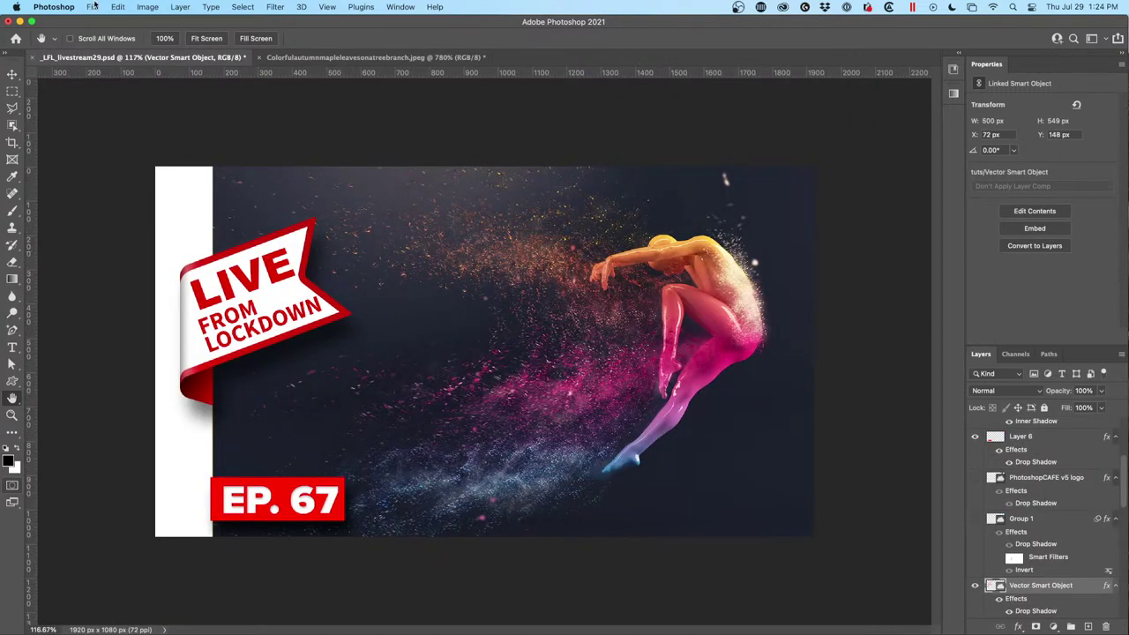
click(93, 7)
click(495, 181)
key(super+o)
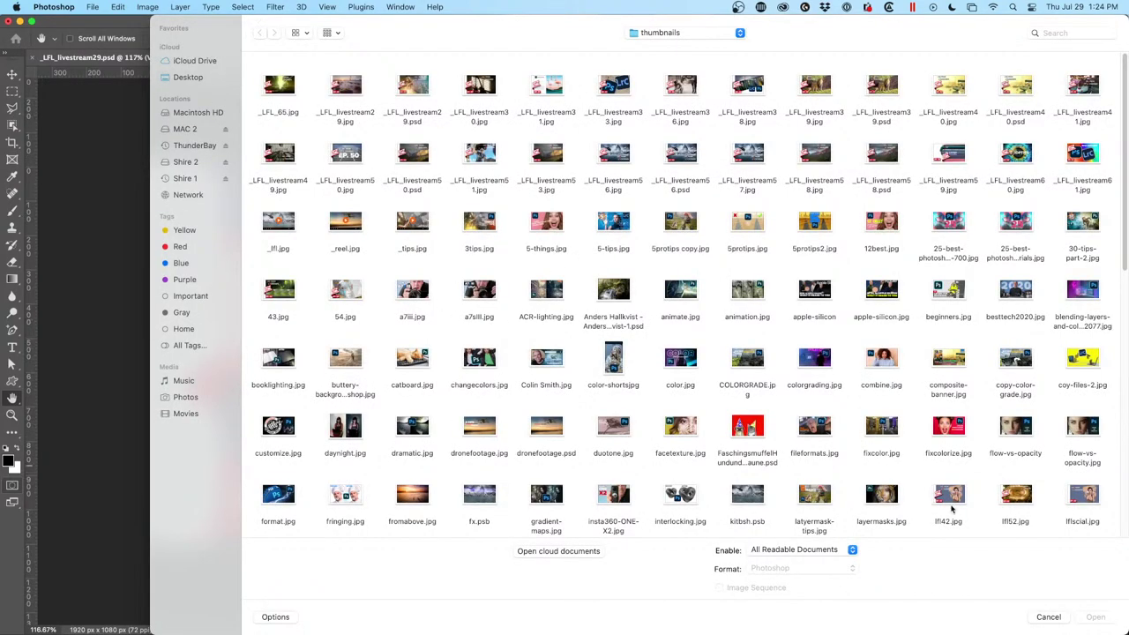
click(1048, 617)
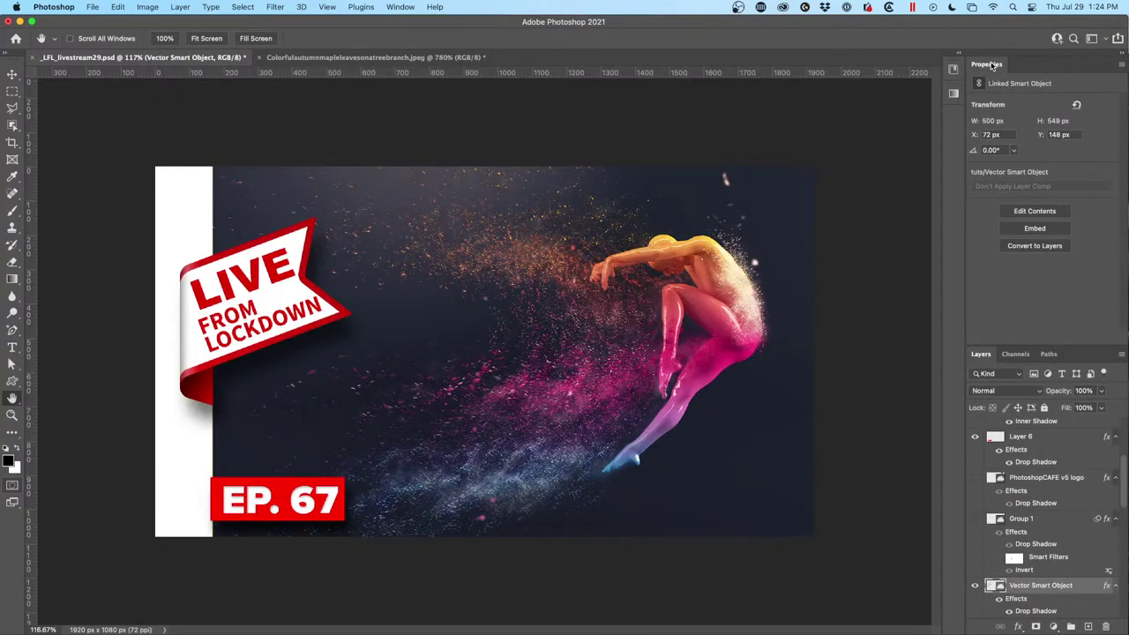
Reset the Colin Minimum workspace, hide the rulers, and glance at the Channels panel.
click(1106, 38)
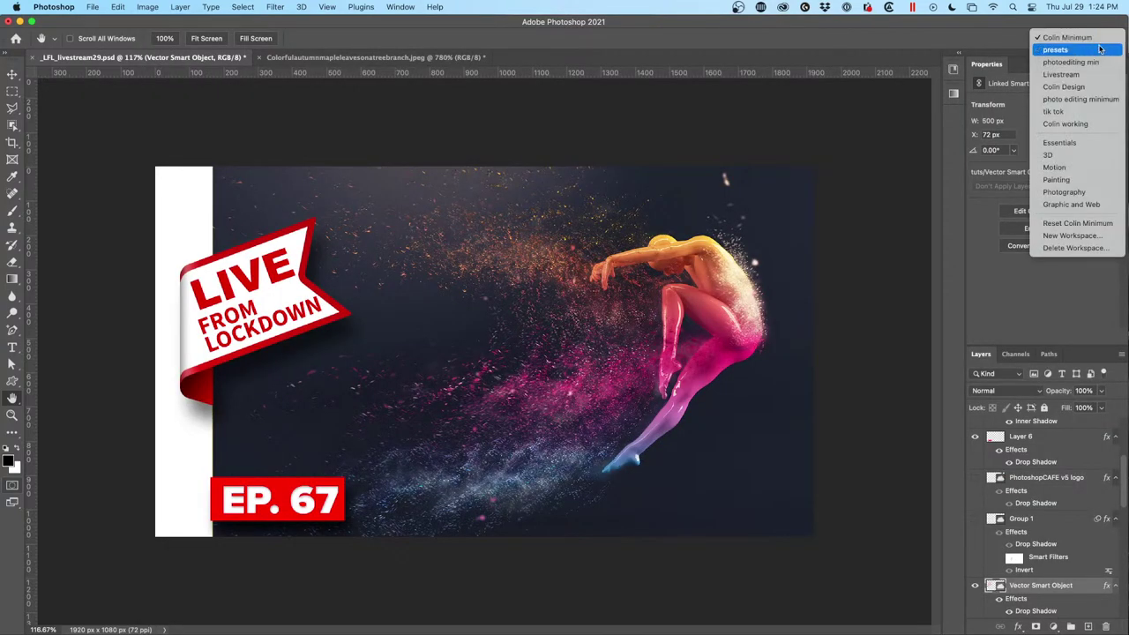
click(1078, 224)
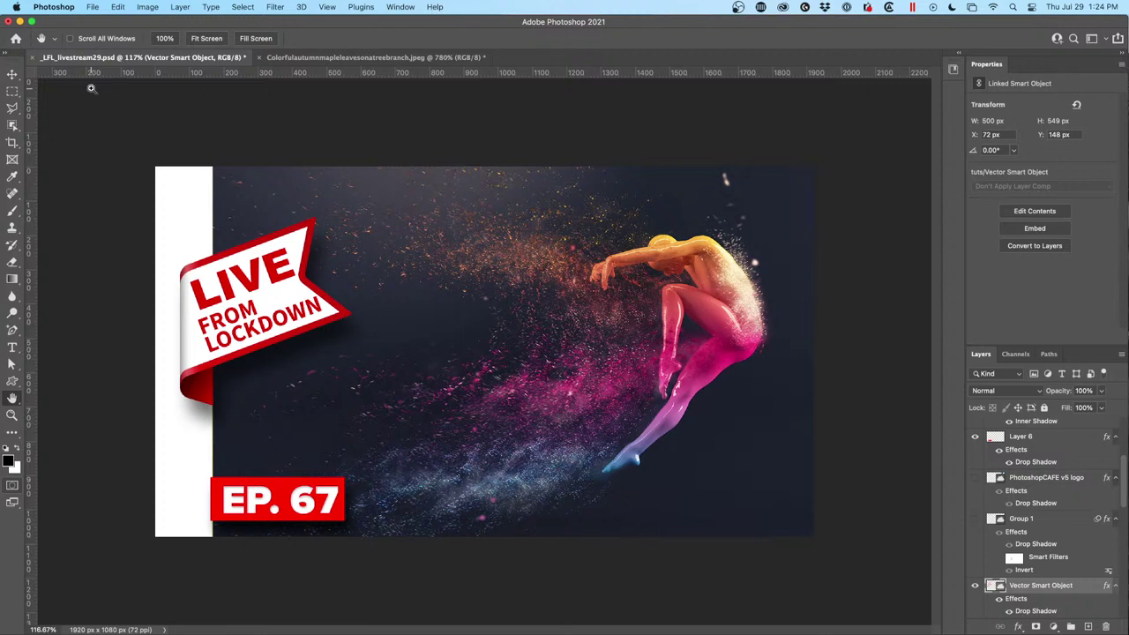
key(super+r)
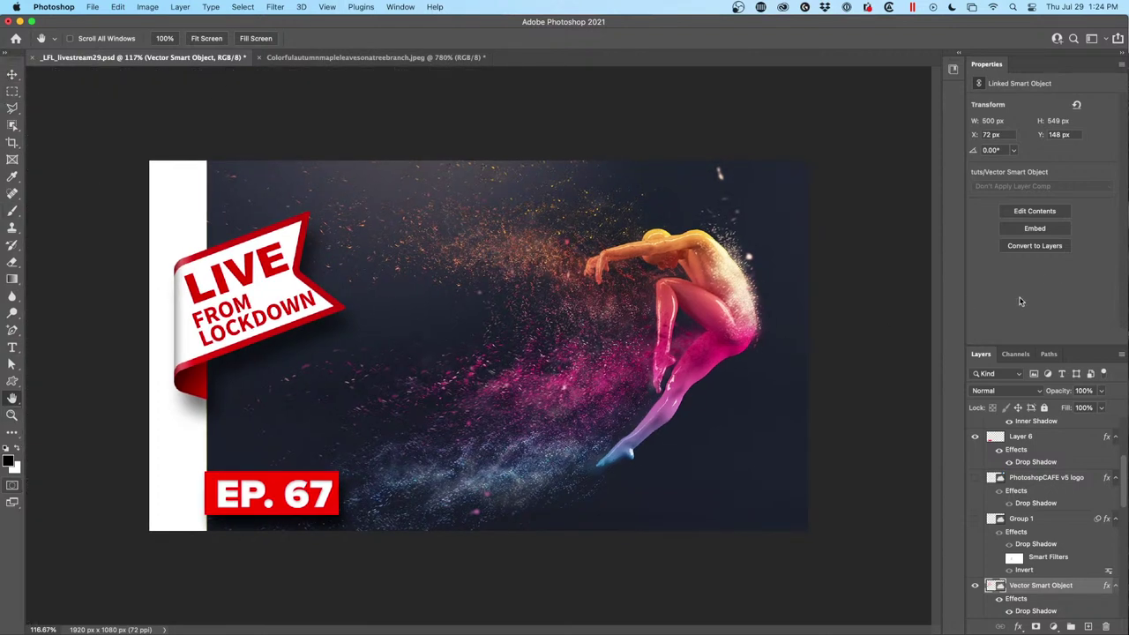
click(1014, 356)
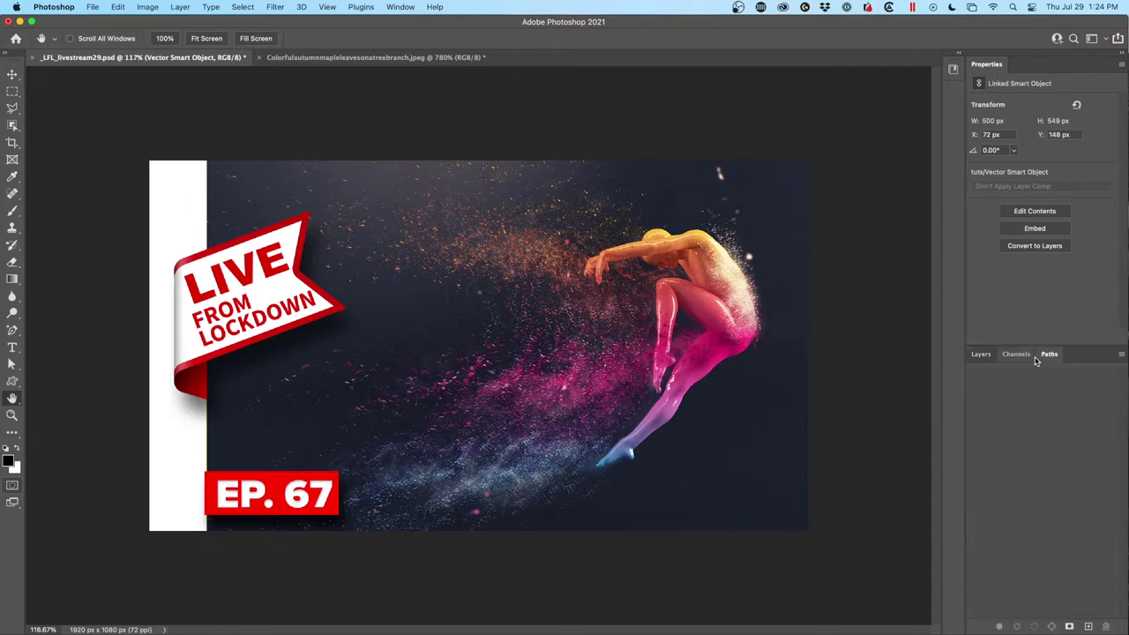
click(981, 354)
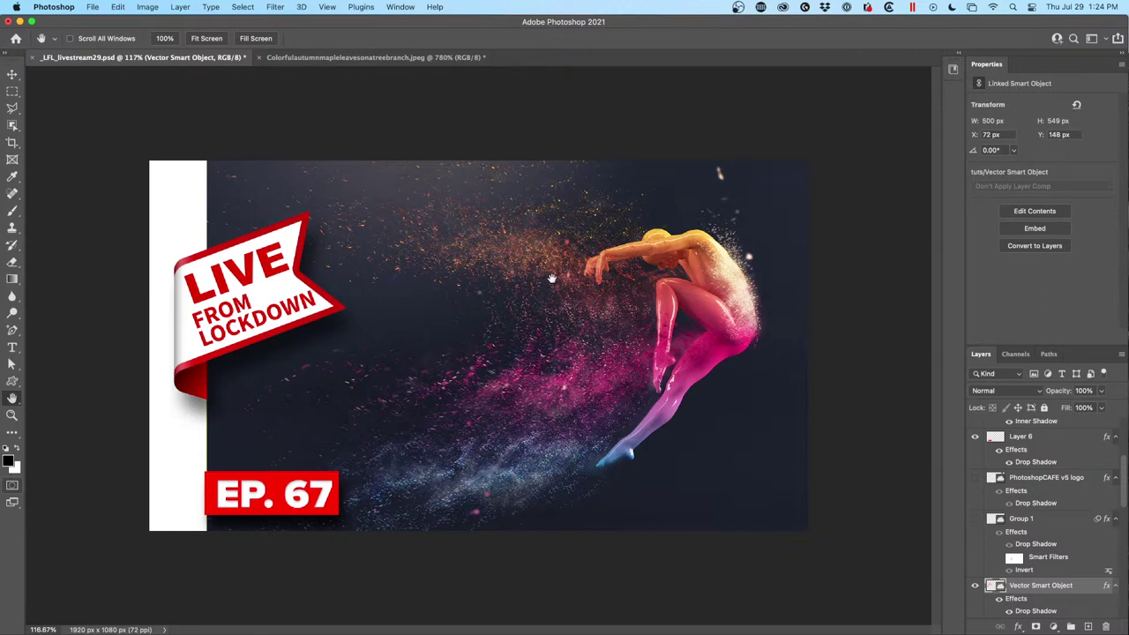
Pick the Move tool and switch to the Colorfulautumnmapleleaves document.
click(11, 75)
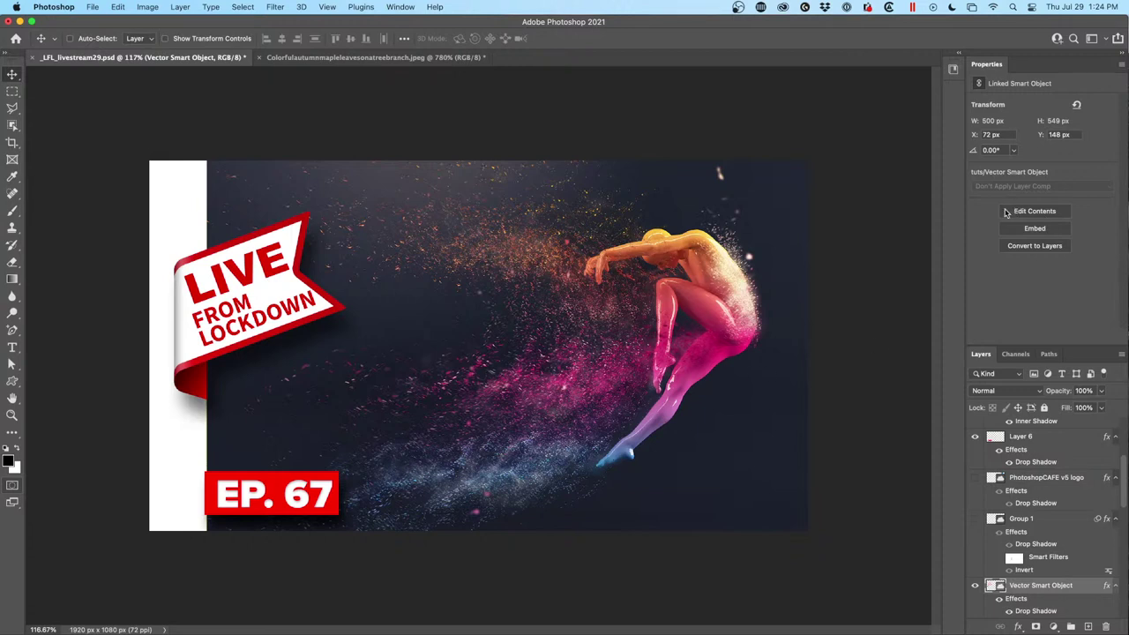
scroll(1059, 512, down, 5)
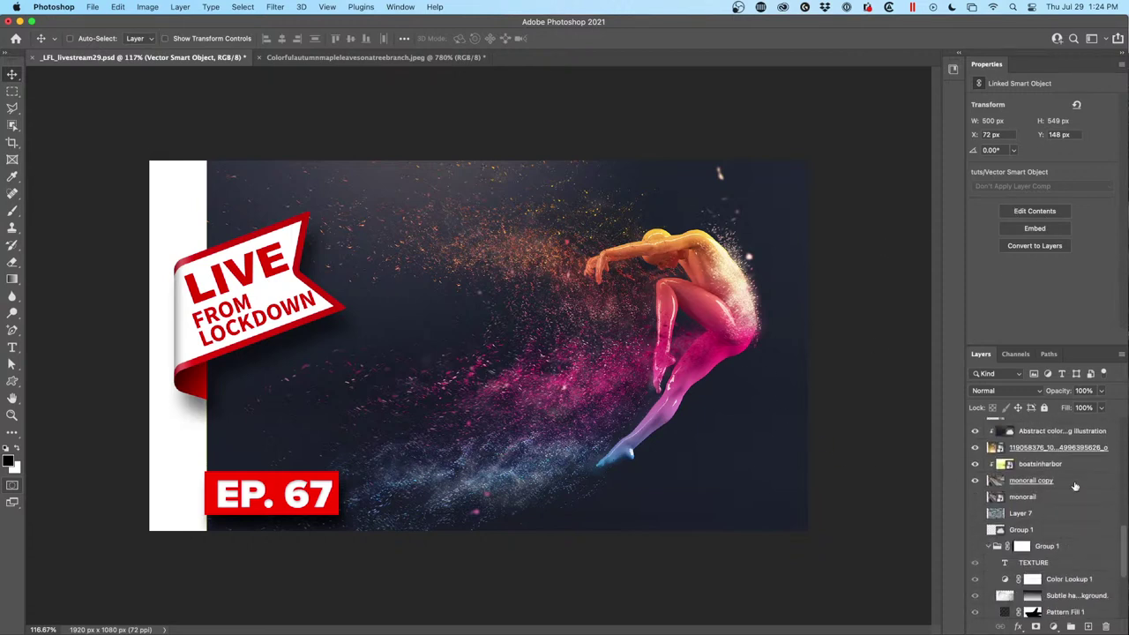
scroll(1058, 512, down, 3)
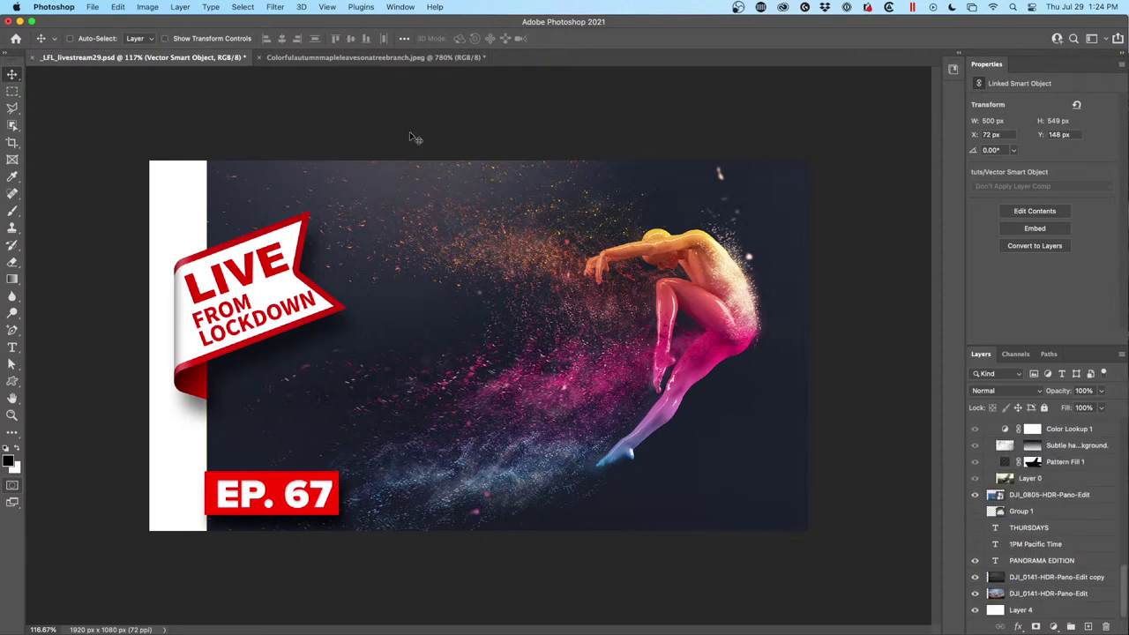
click(352, 58)
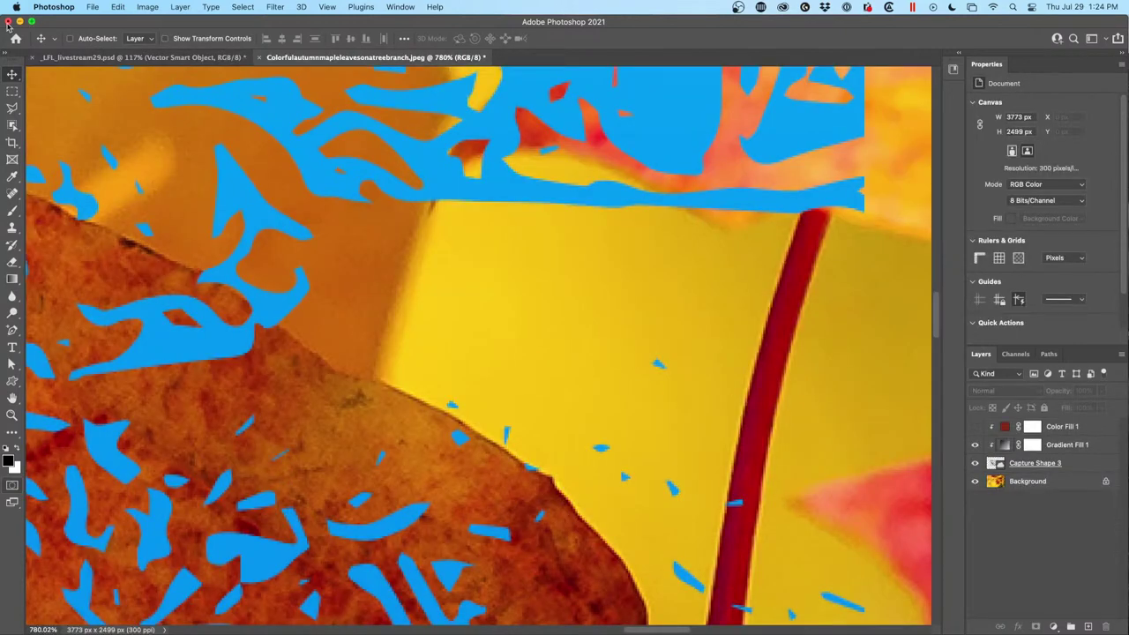
Open the Car speed drive asset from the Libraries panel for editing.
click(952, 71)
scroll(849, 203, down, 1)
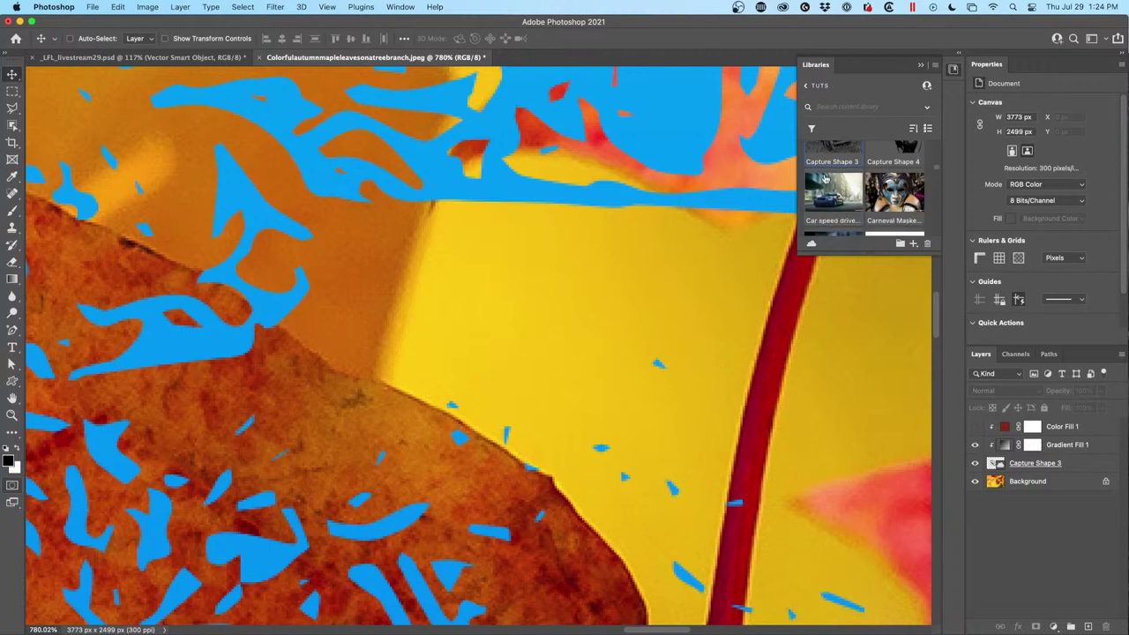
right_click(846, 187)
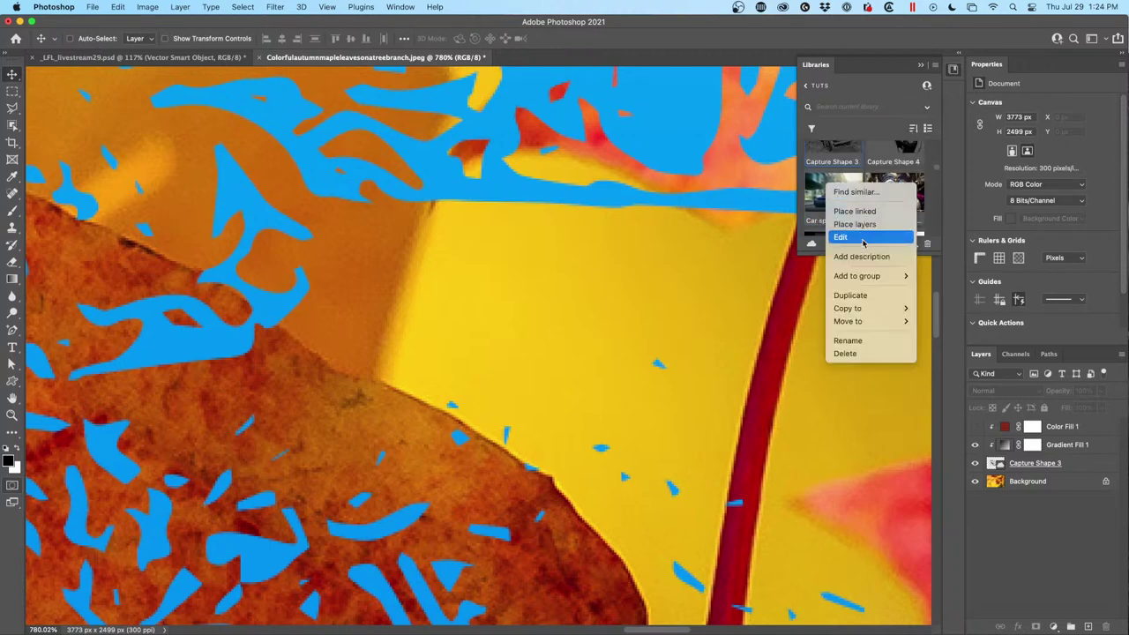
key(Escape)
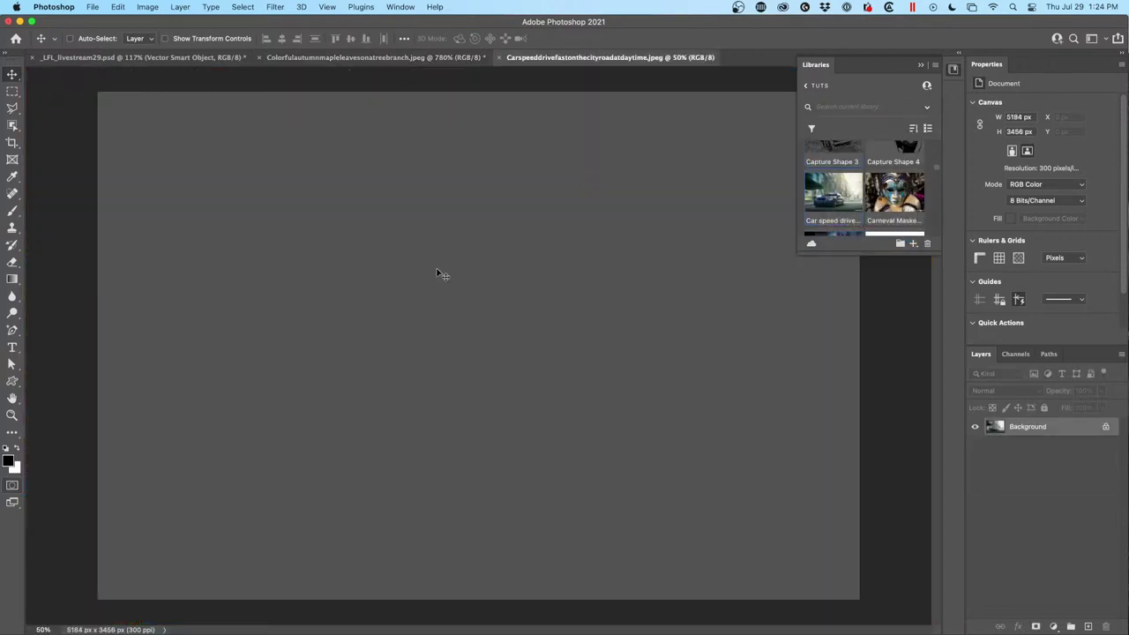
Collapse Libraries and fit the 5184 × 3456 car photo in the window.
click(921, 65)
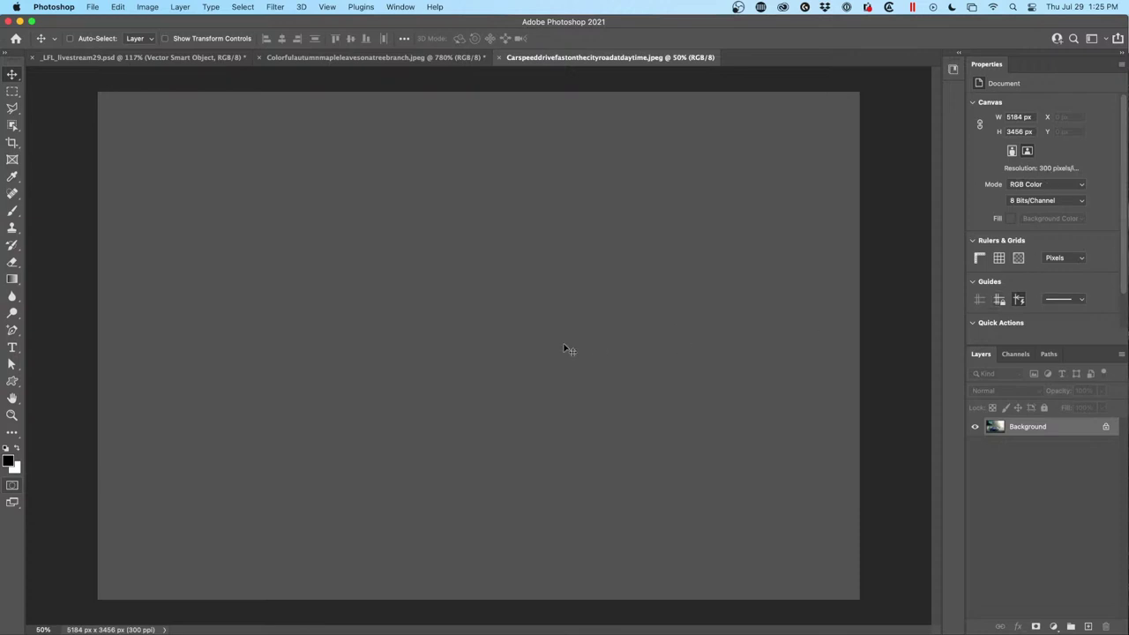
key(super+0)
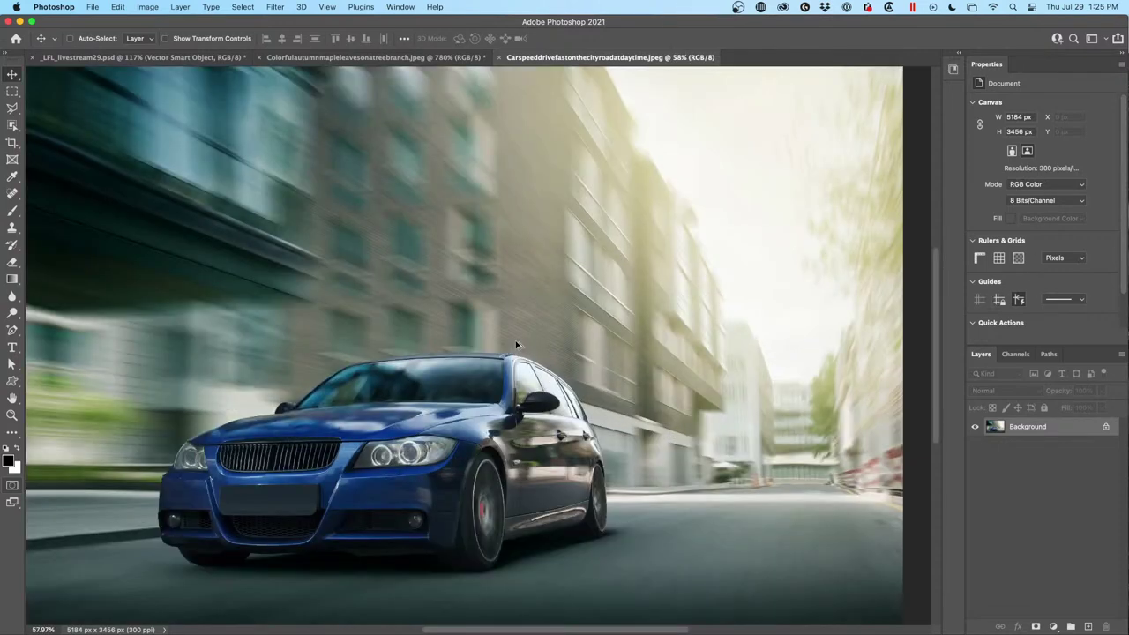
scroll(517, 345, up, 2)
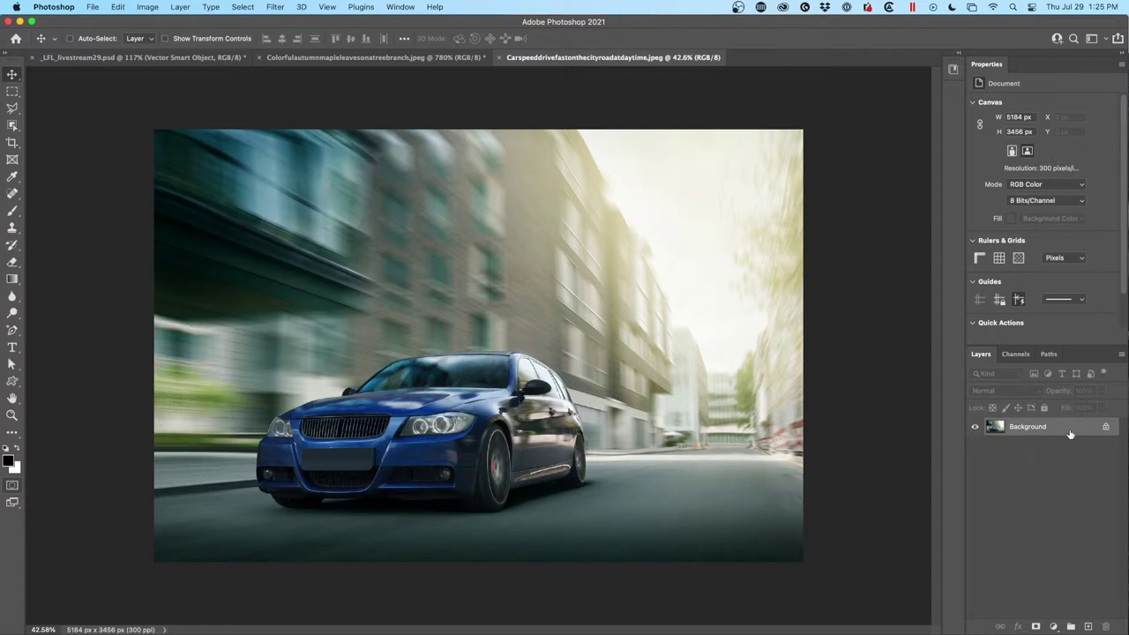
scroll(1074, 256, down, 1)
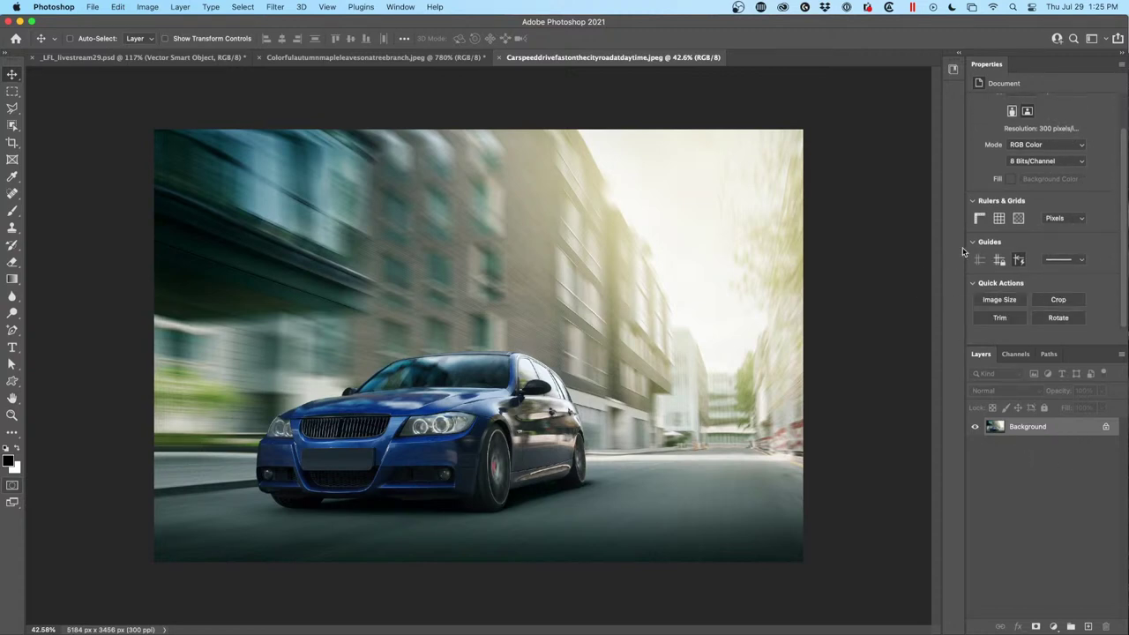
click(1008, 303)
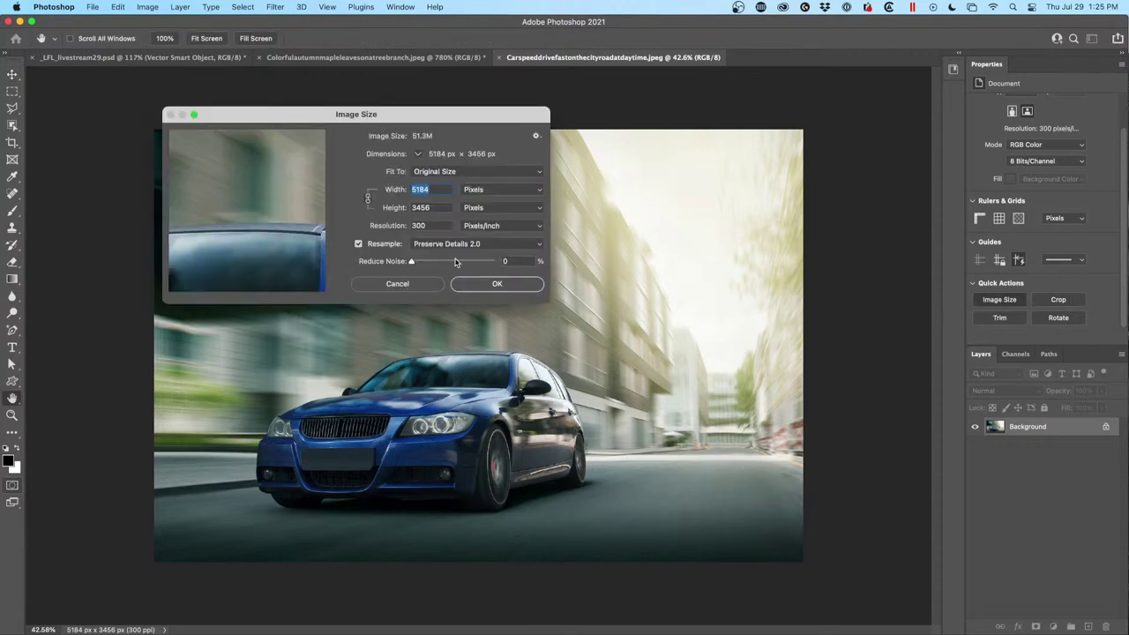
click(397, 283)
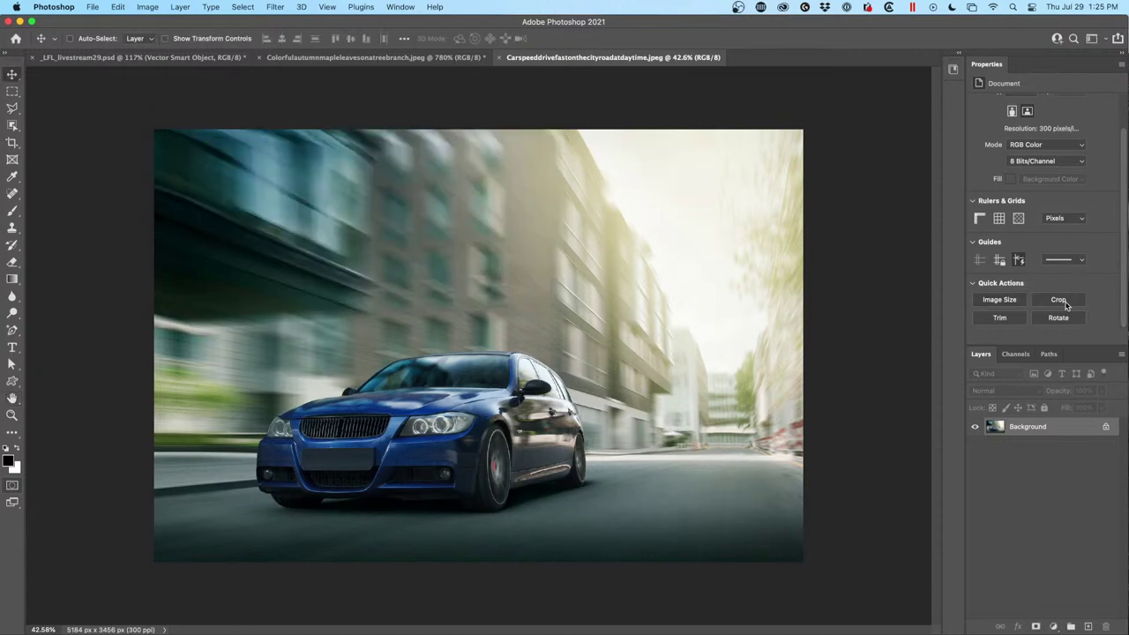
click(992, 318)
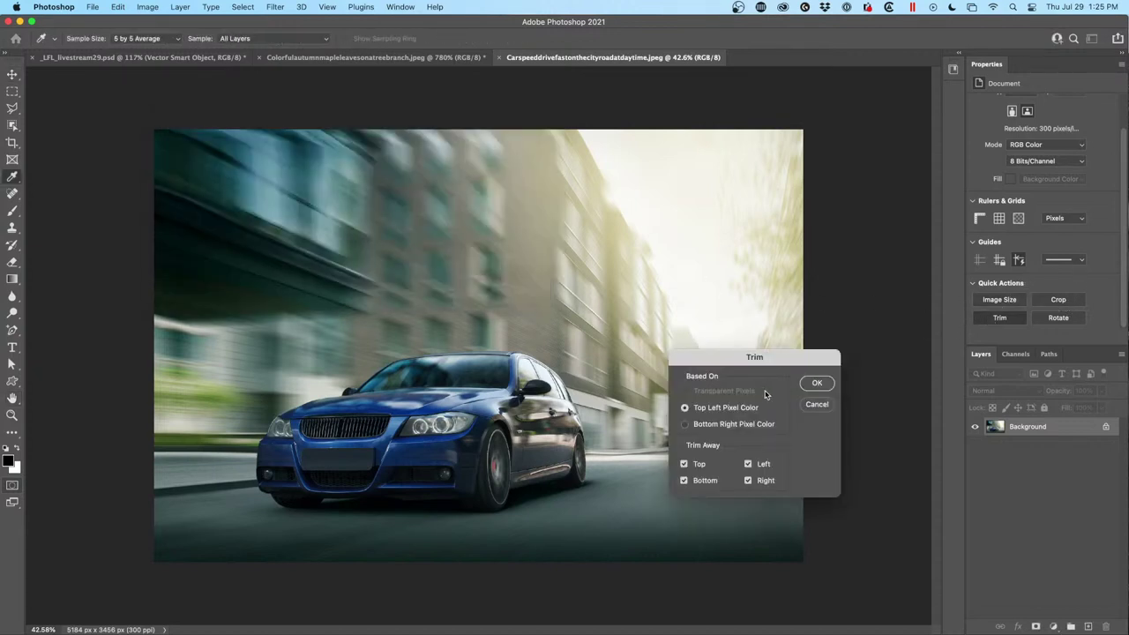
click(825, 410)
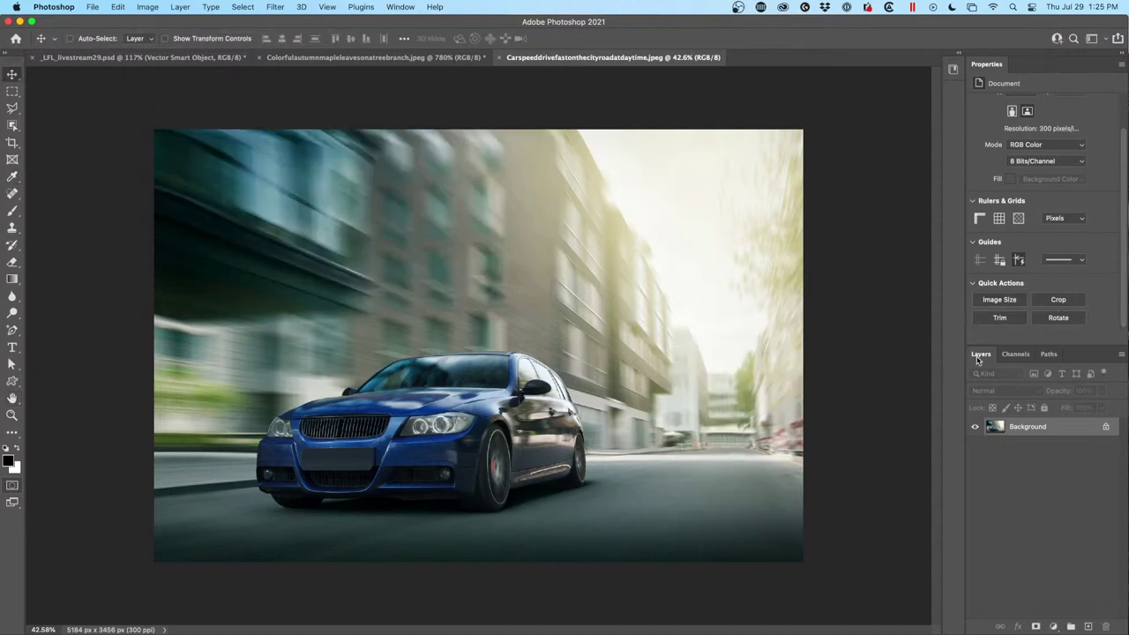
click(1059, 299)
key(Escape)
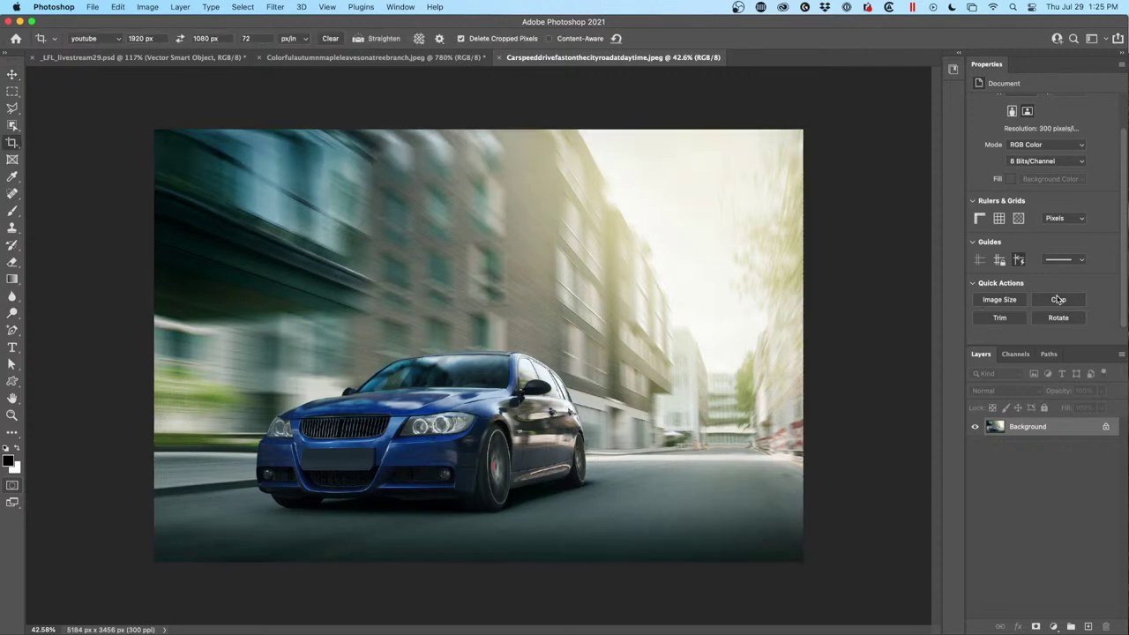
click(1059, 318)
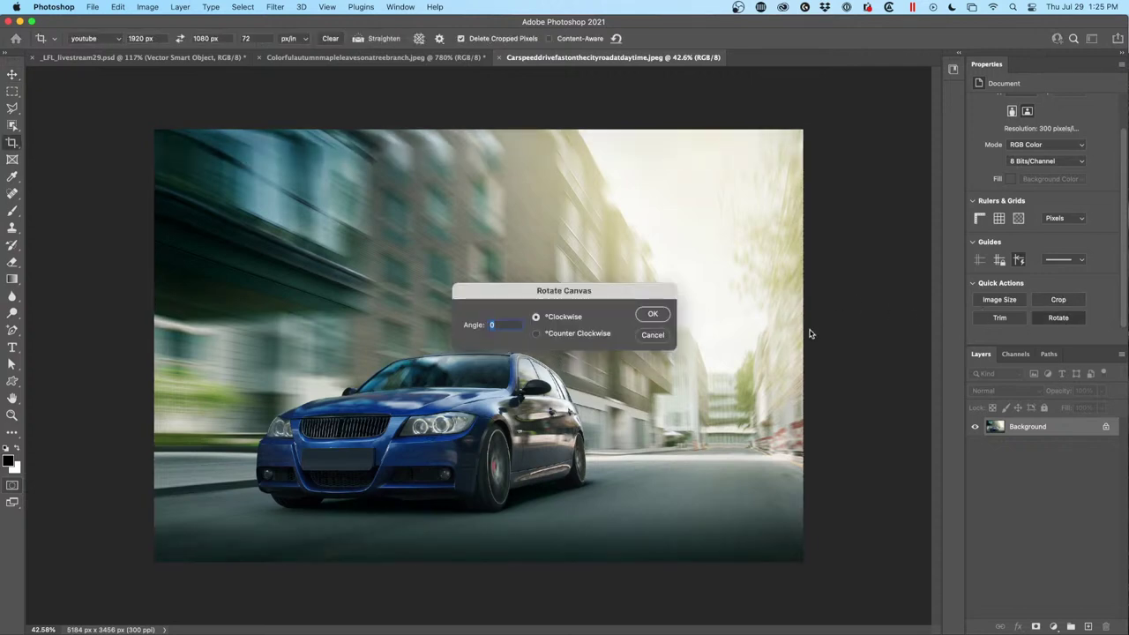
click(653, 335)
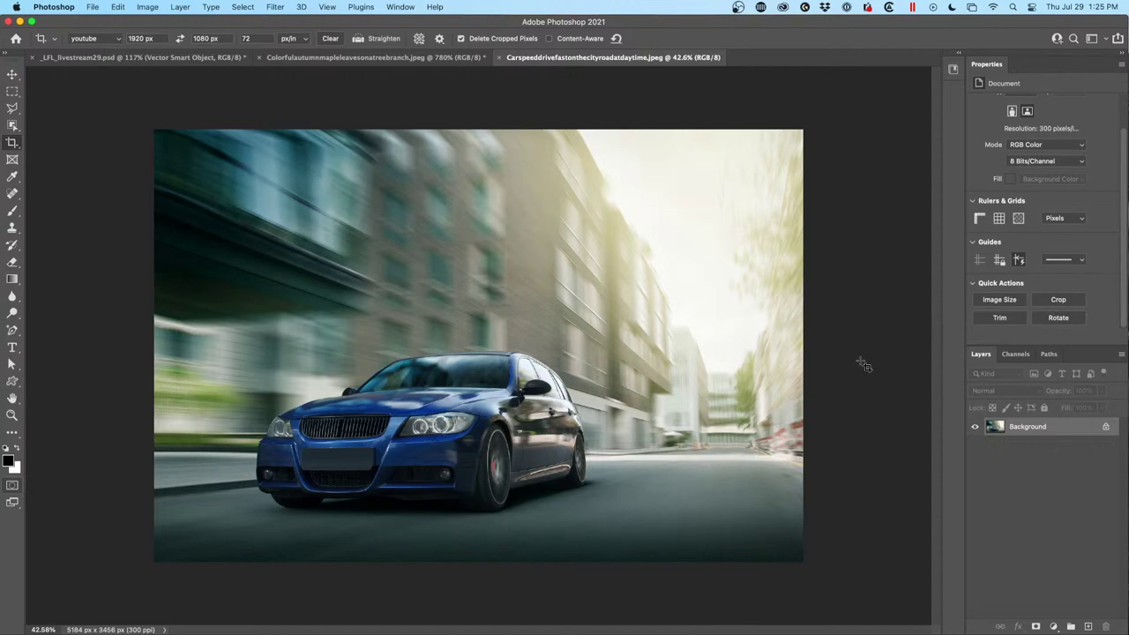
click(972, 286)
click(972, 287)
scroll(1072, 123, up, 2)
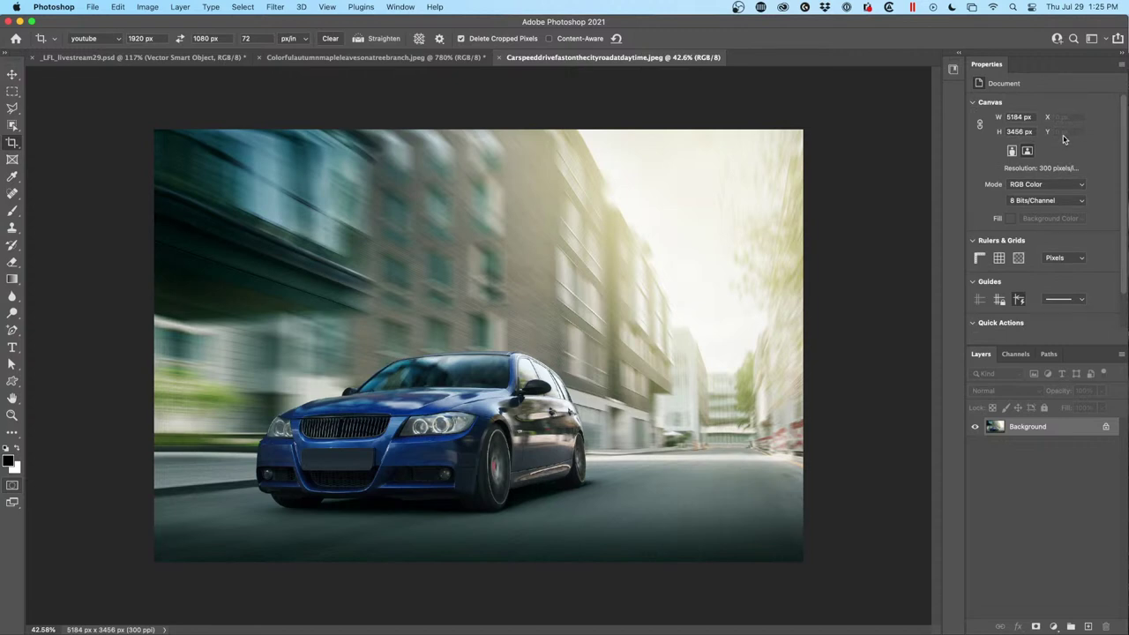
Create a new blank 1920 × 1080 px document.
click(91, 6)
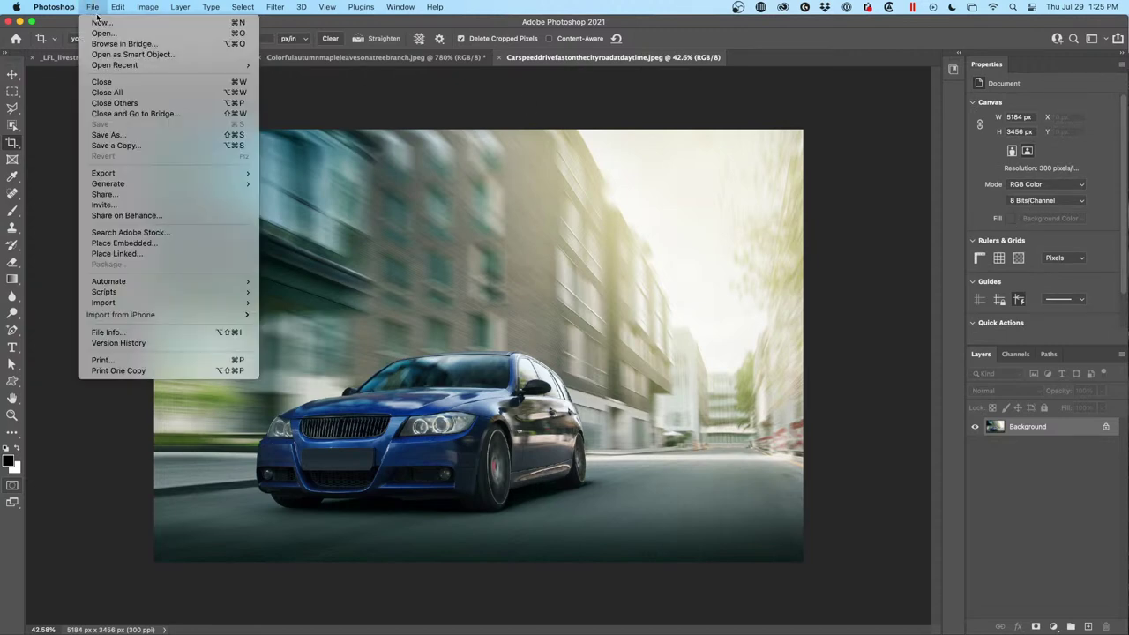
click(101, 23)
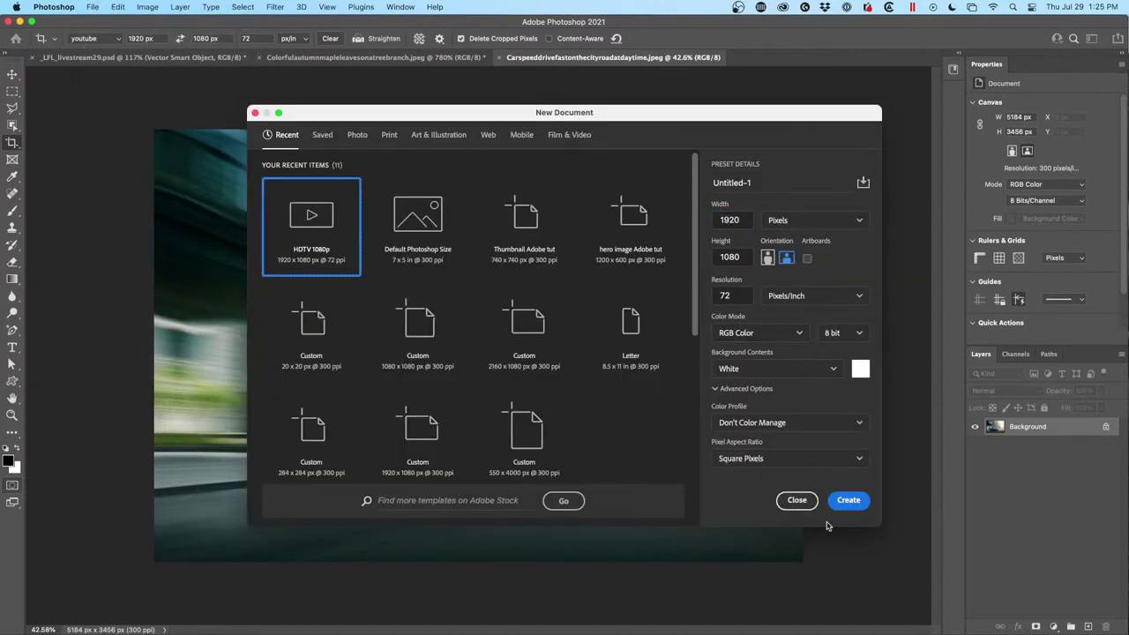
click(852, 501)
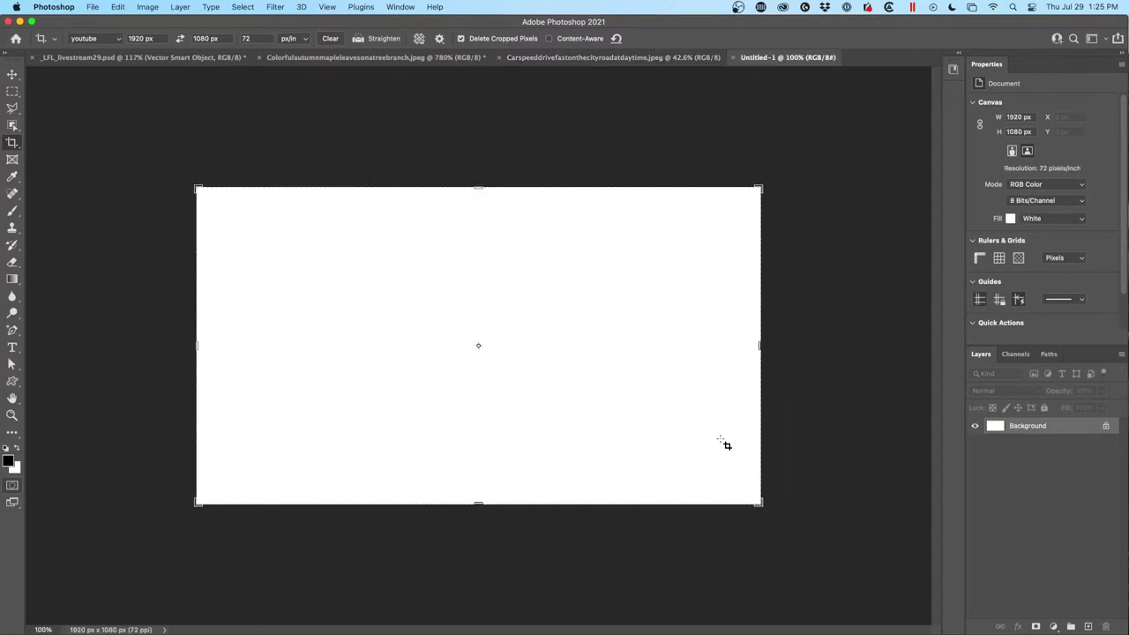
Fill the background red, then change it to black.
click(1010, 221)
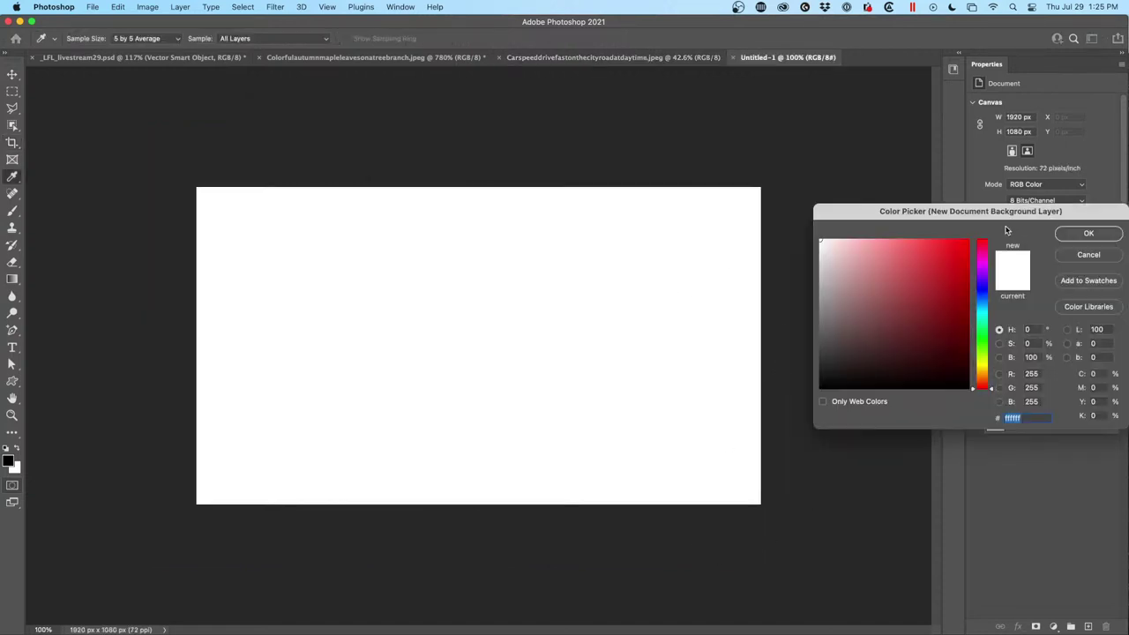
click(956, 252)
click(1086, 234)
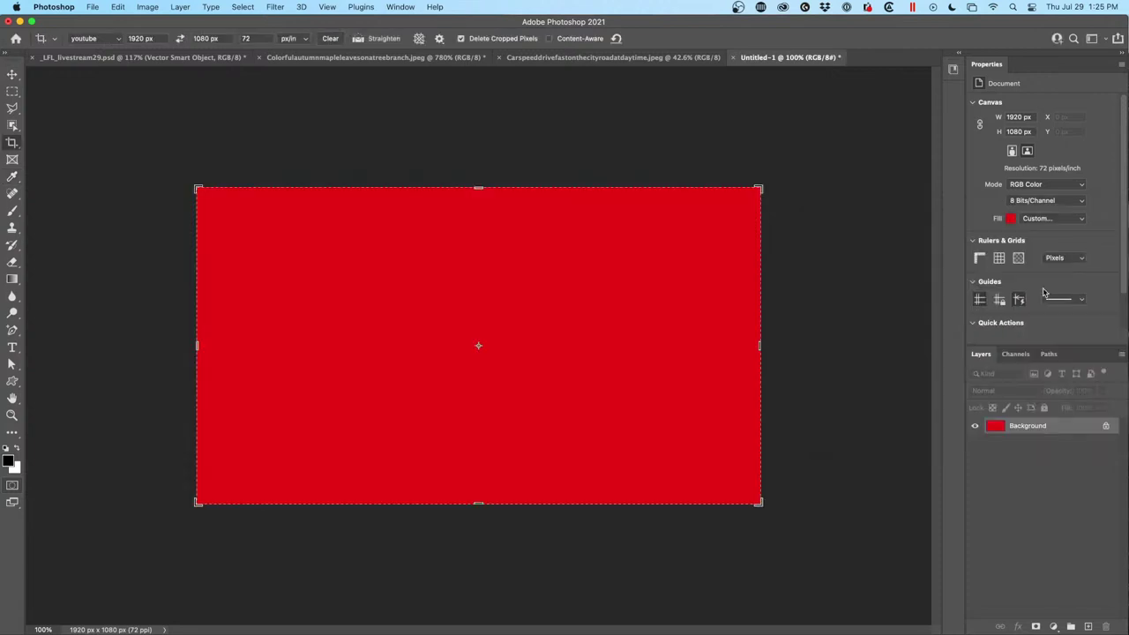
click(1013, 218)
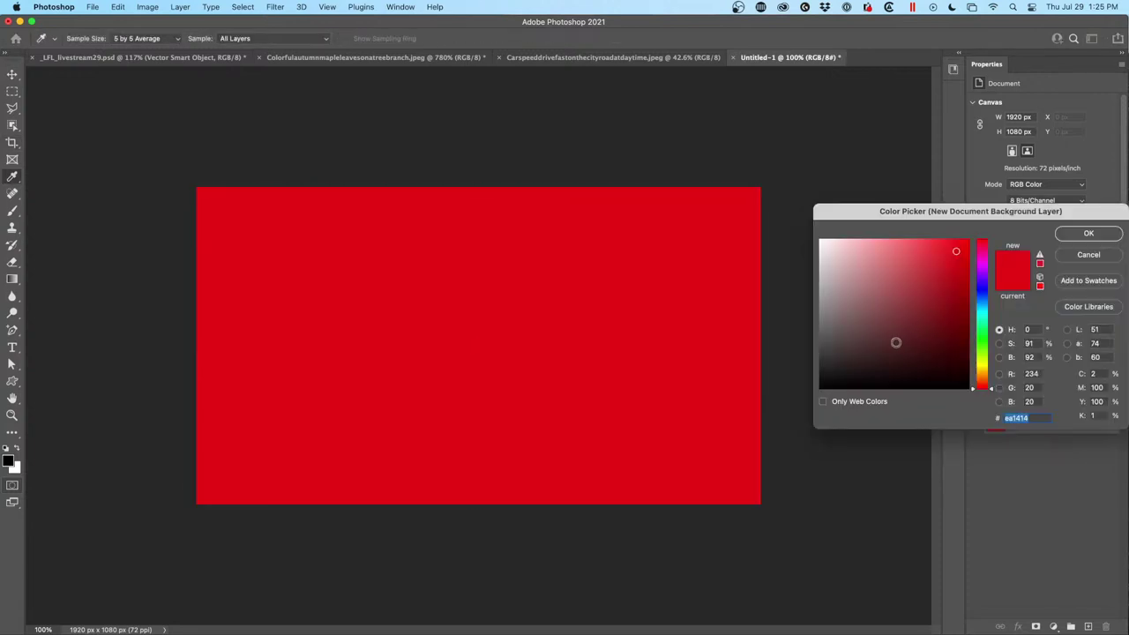
mouse_move(894, 335)
mouse_down()
mouse_move(814, 378)
mouse_move(809, 394)
mouse_up()
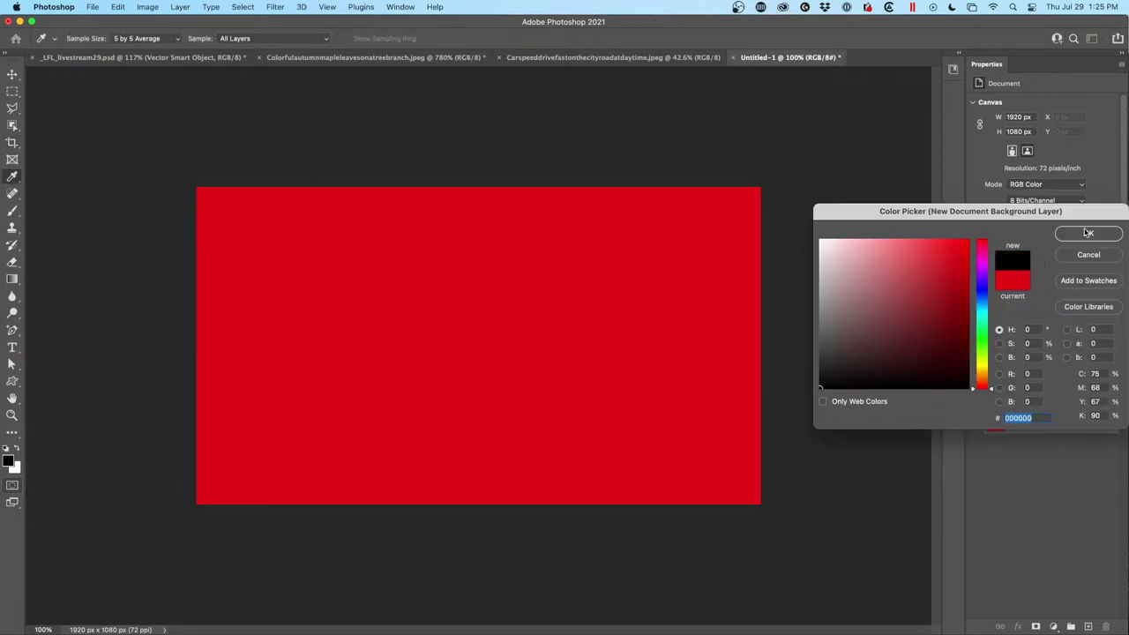
click(1088, 231)
key(c)
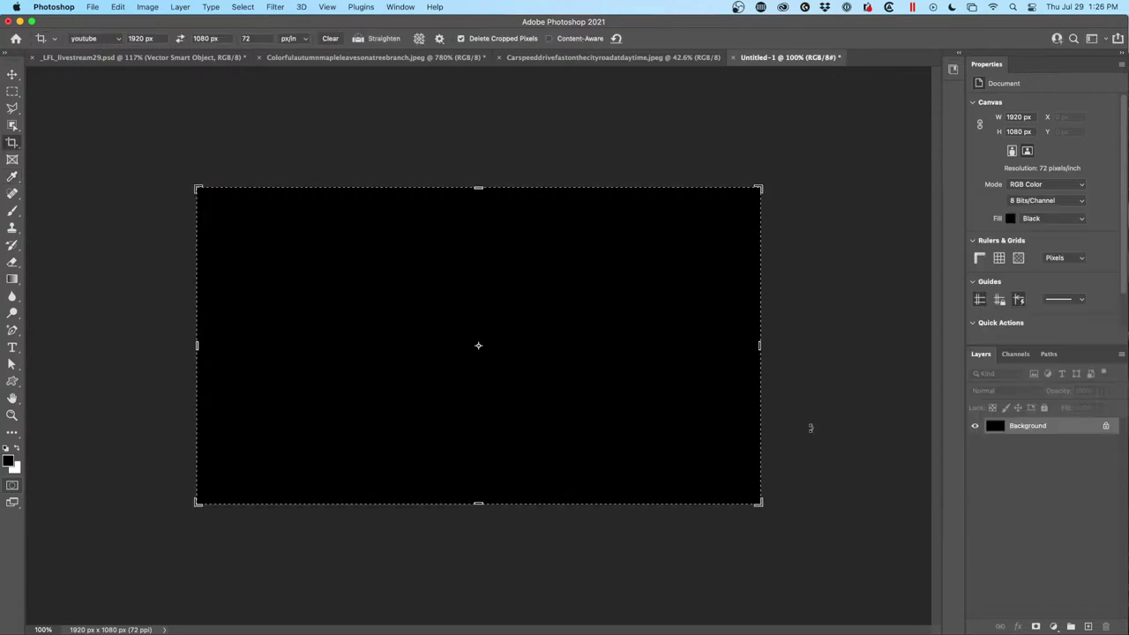
Set the background fill to white (ffffff), then to the Black preset.
click(1017, 218)
text(ffffff)
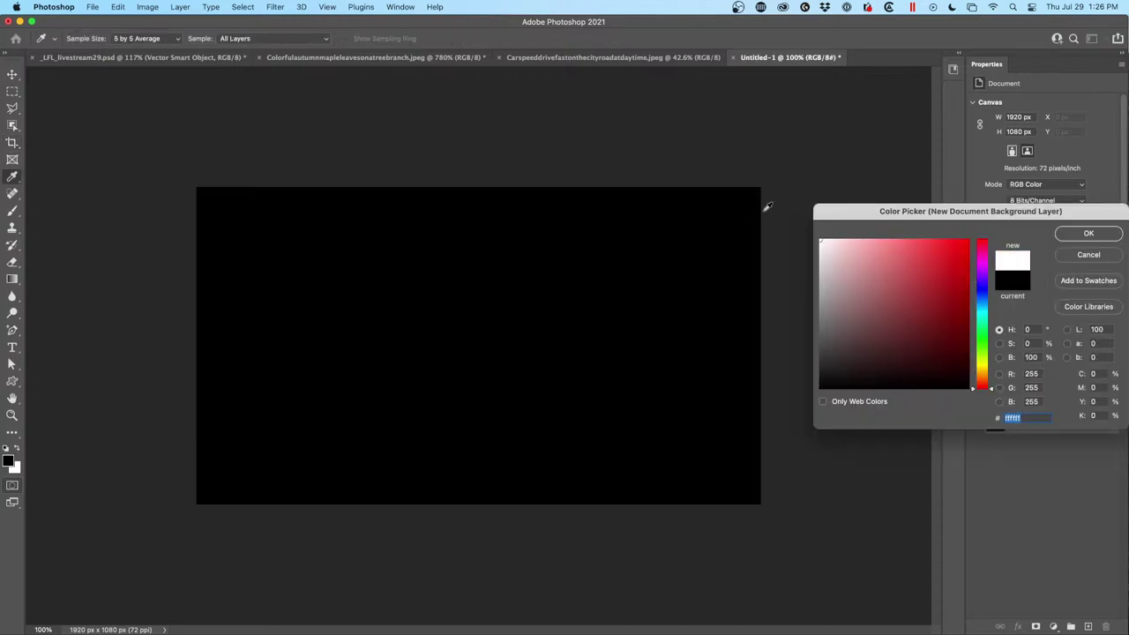
click(1094, 232)
click(1060, 219)
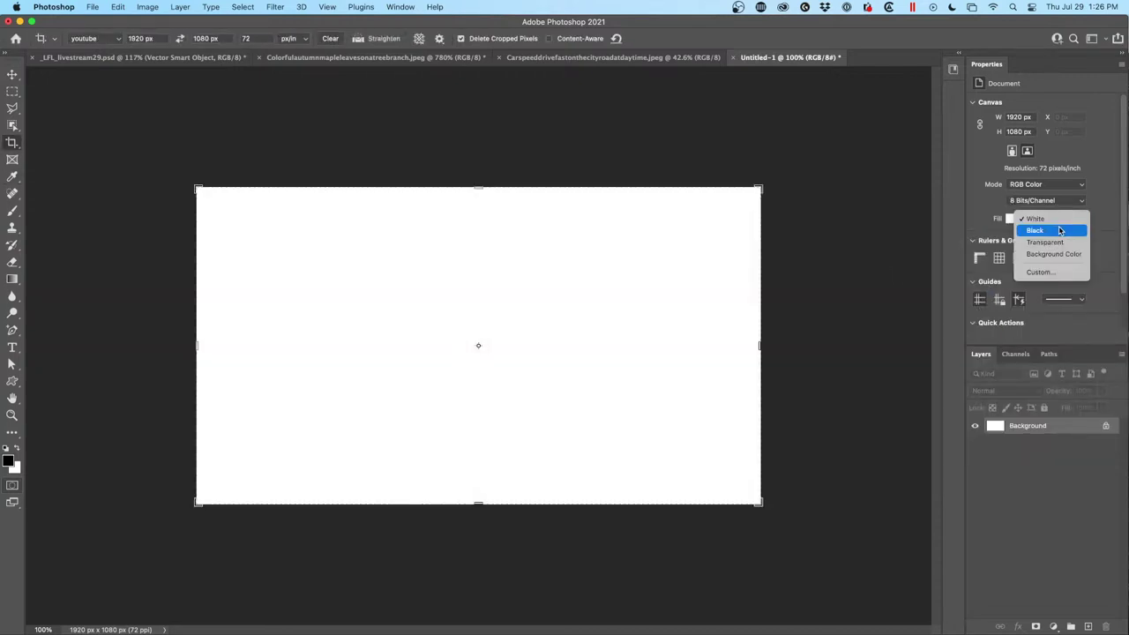
click(1060, 231)
Try a custom pink background fill, then set it back to White.
click(1059, 218)
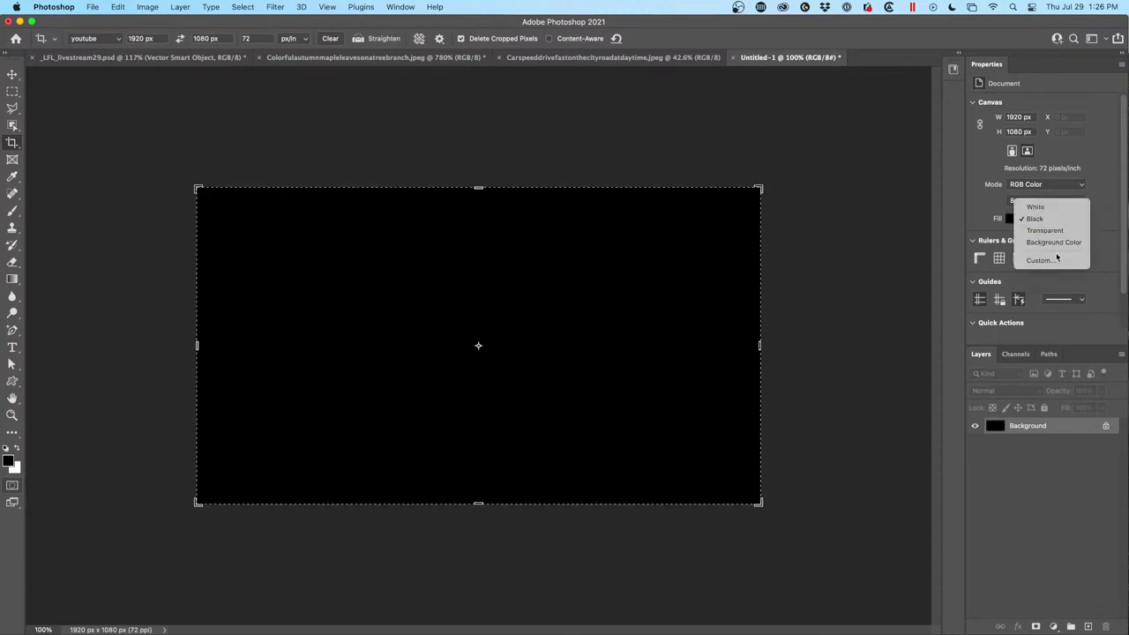
click(1057, 261)
click(874, 254)
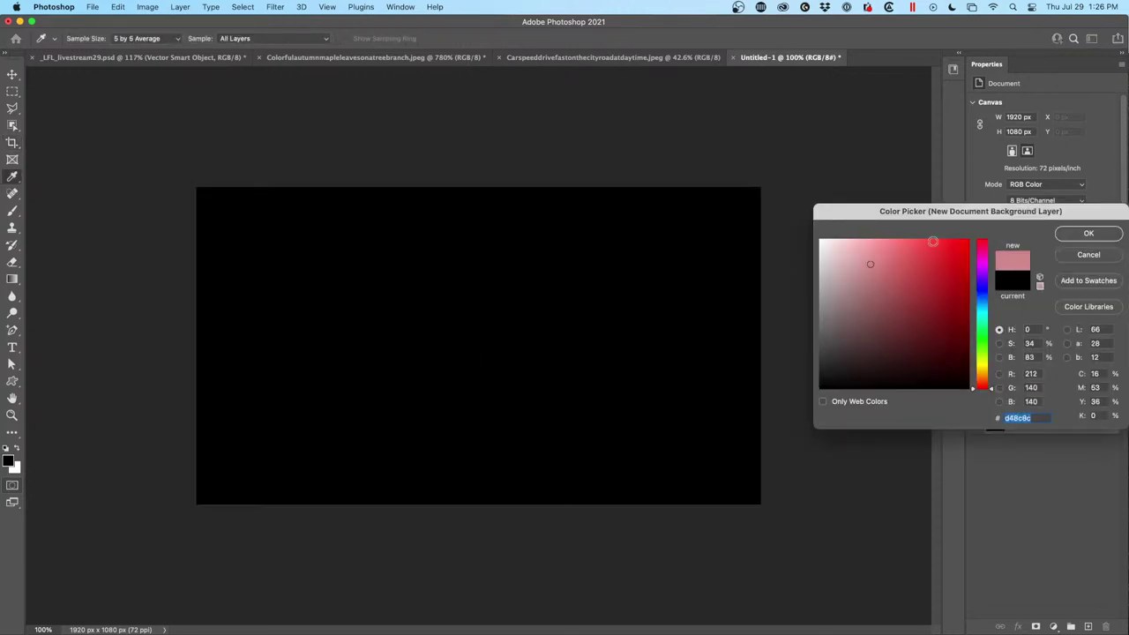
click(1085, 234)
click(1057, 220)
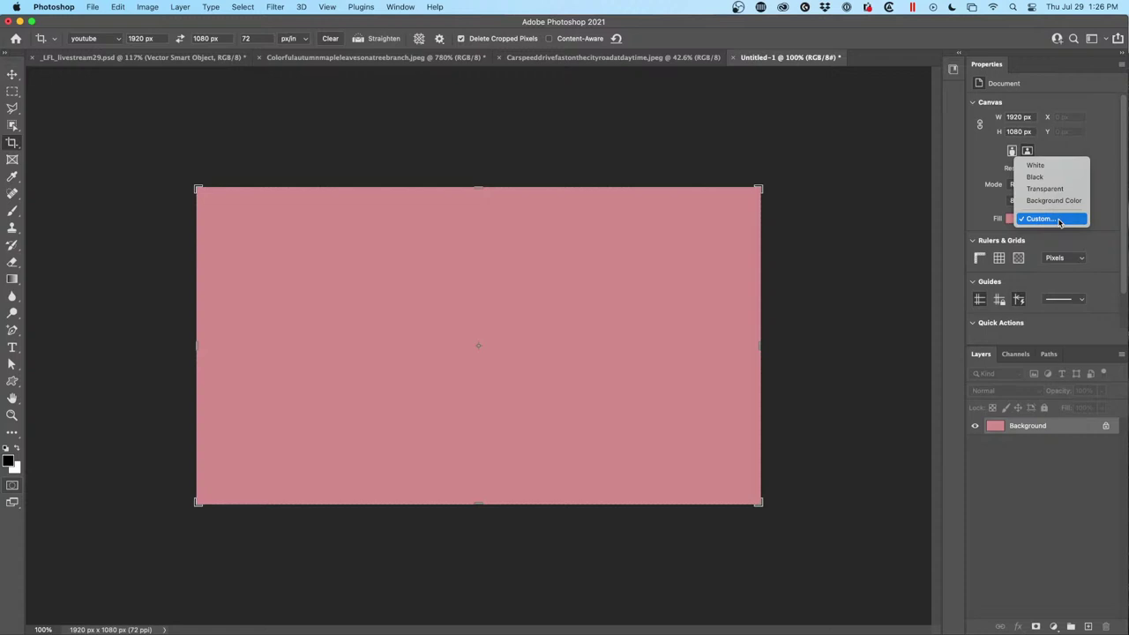
click(1051, 168)
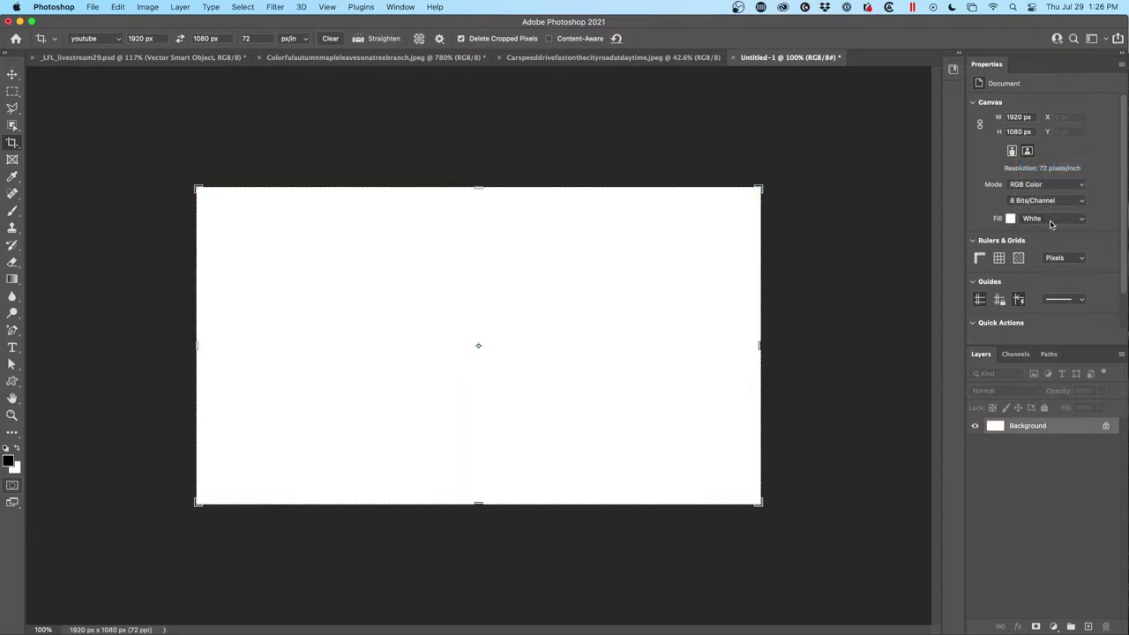
Look through the Image > Mode options without changing anything.
click(141, 6)
mouse_move(188, 23)
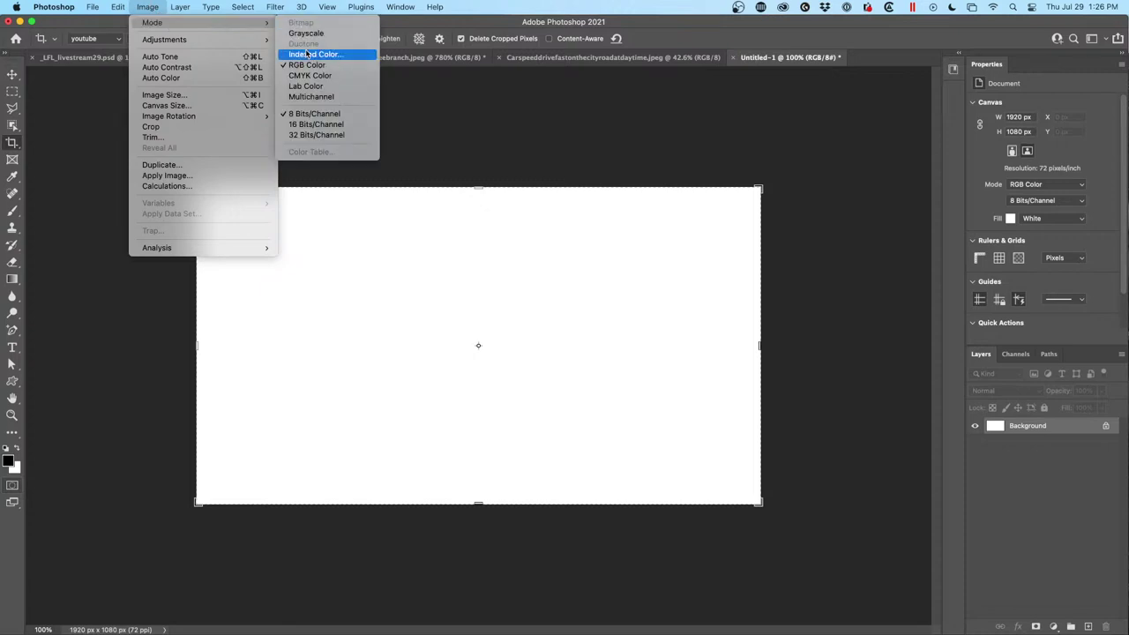
click(979, 186)
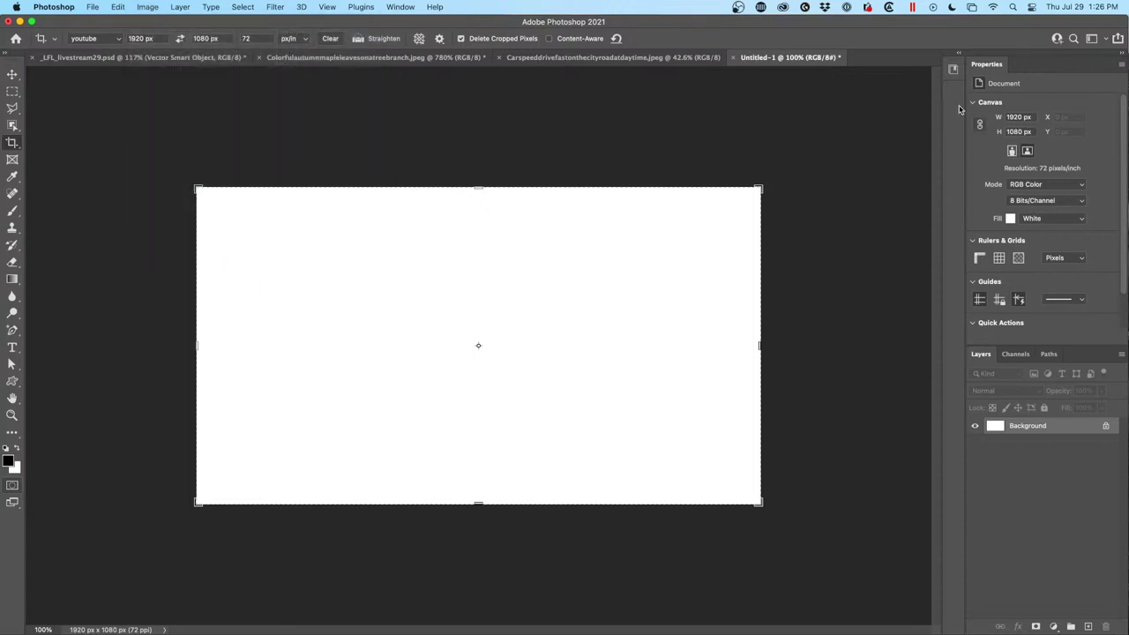
Resize the canvas to 1713 px wide, then to 4000 × 4000 px, and fit it on screen.
drag(999, 120, 877, 128)
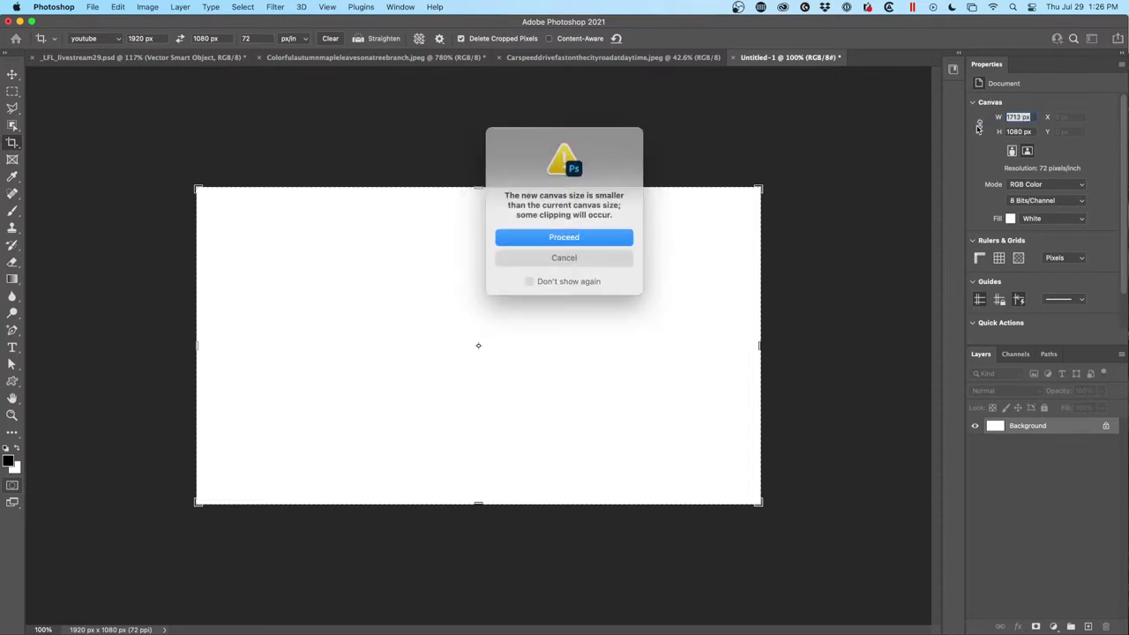
click(564, 236)
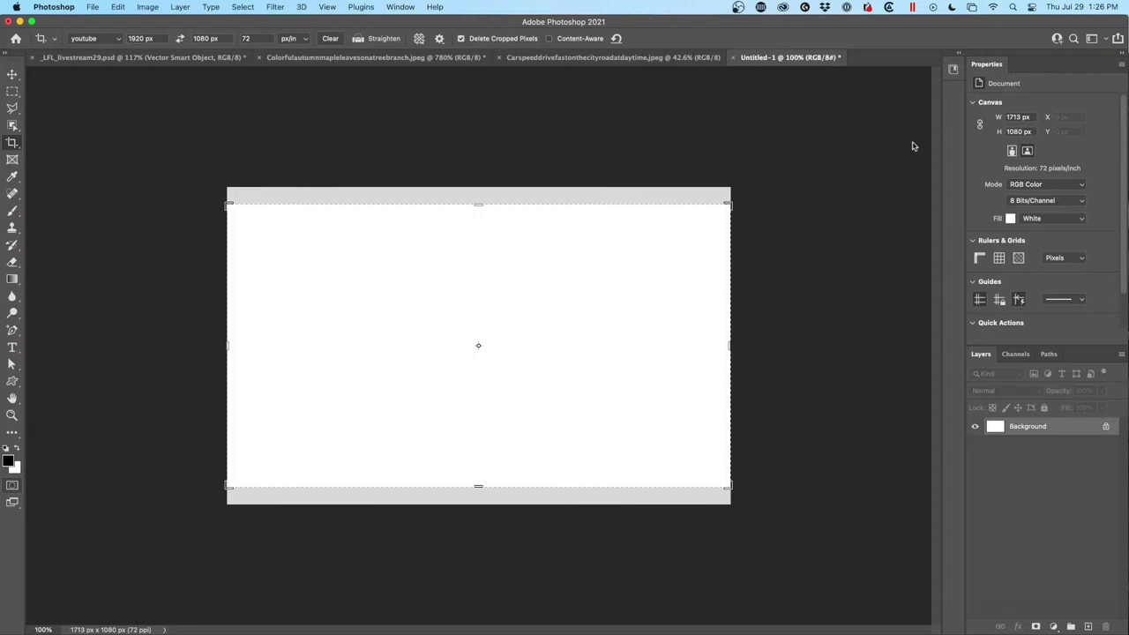
drag(1024, 116, 948, 118)
text(4000 px)
key(Tab)
text(4)
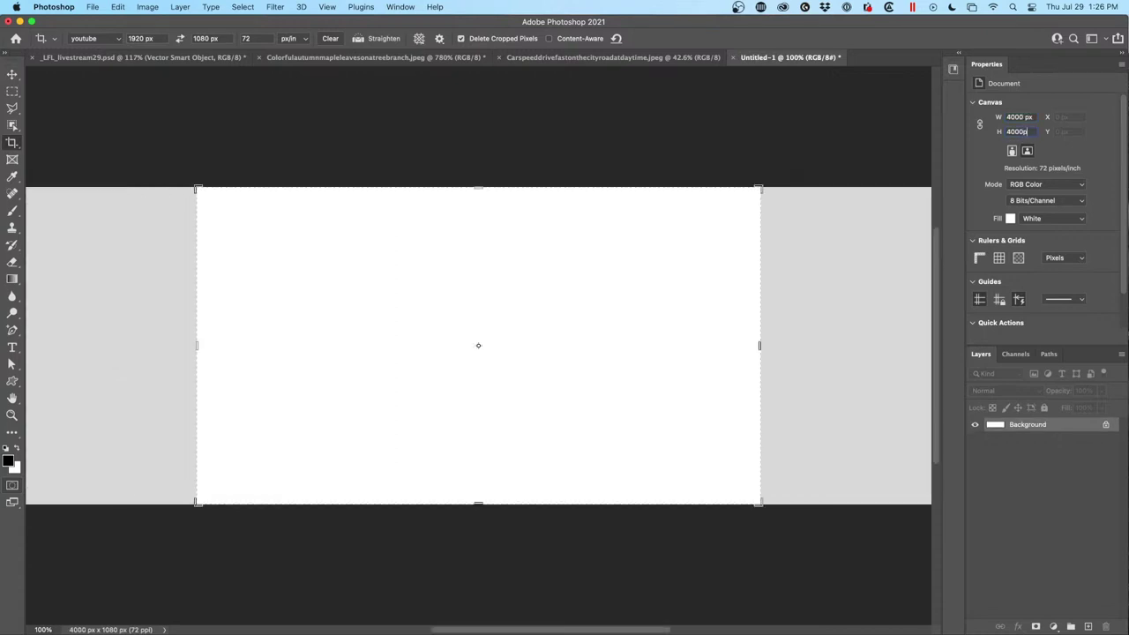
key(Return)
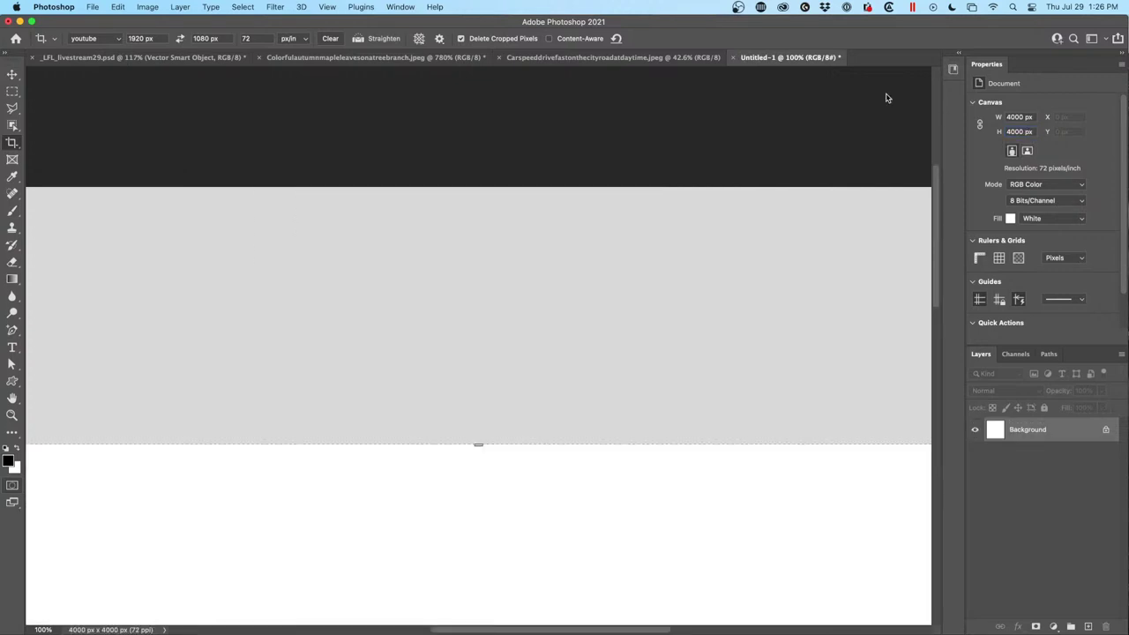
key(super+0)
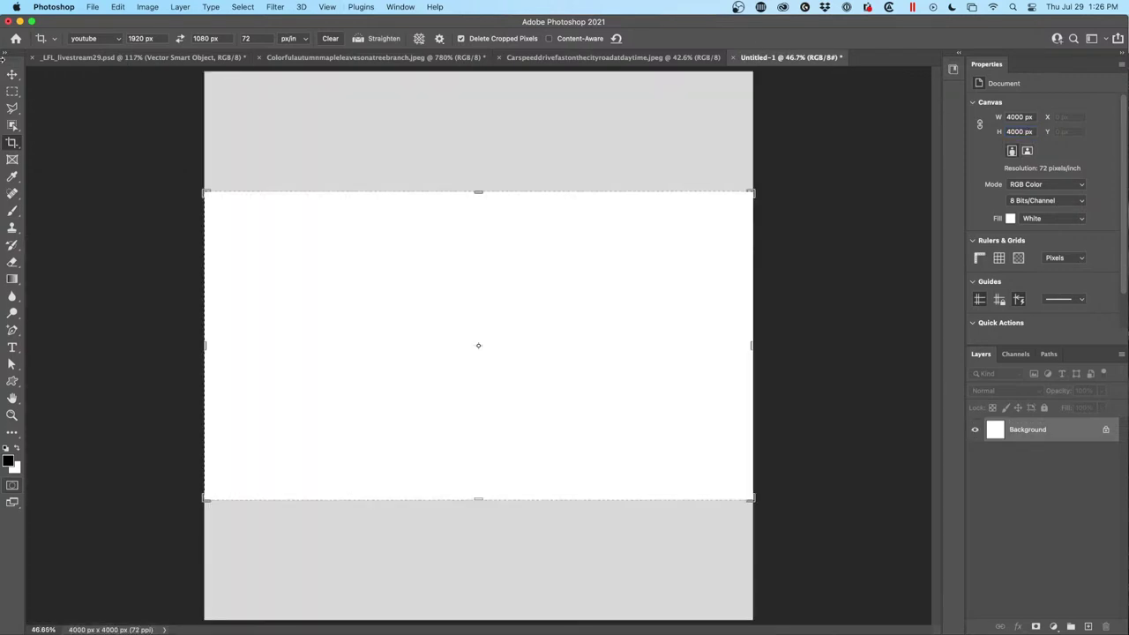
click(12, 74)
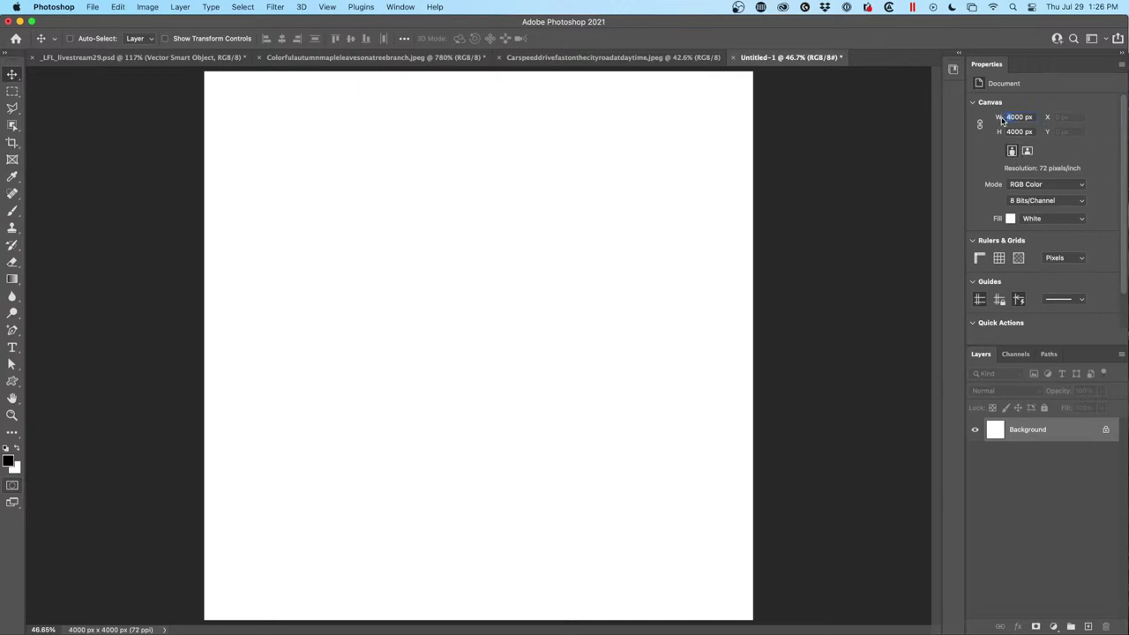
Clip the canvas to 2000 px wide, flip orientation, and disable the clipping warning.
key(Return)
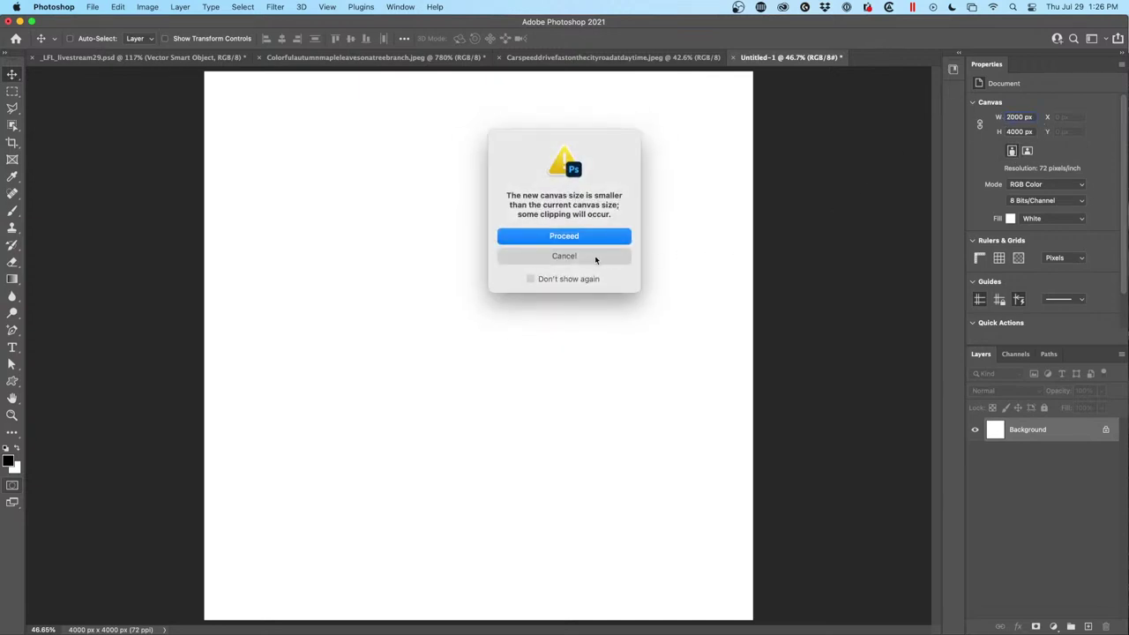
click(593, 238)
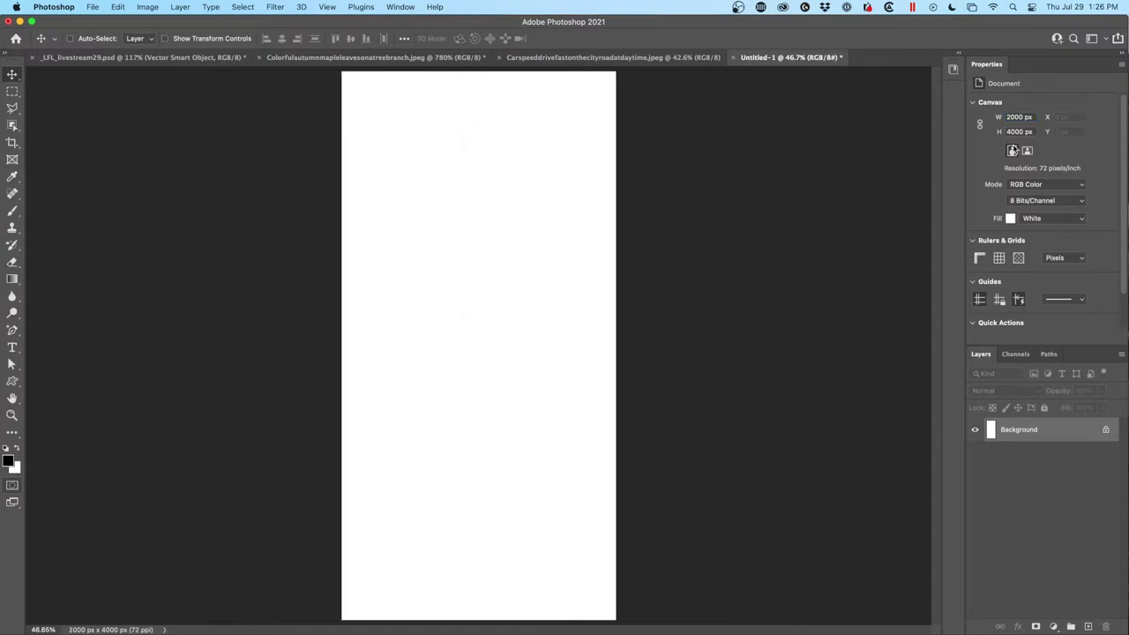
click(1026, 153)
click(584, 235)
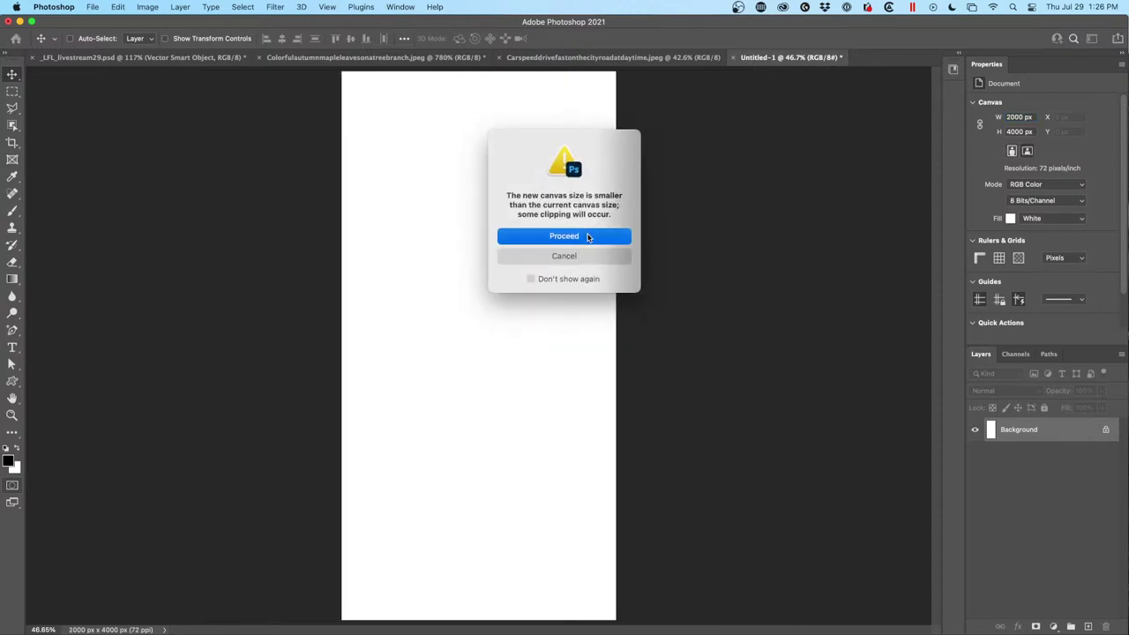
click(1011, 152)
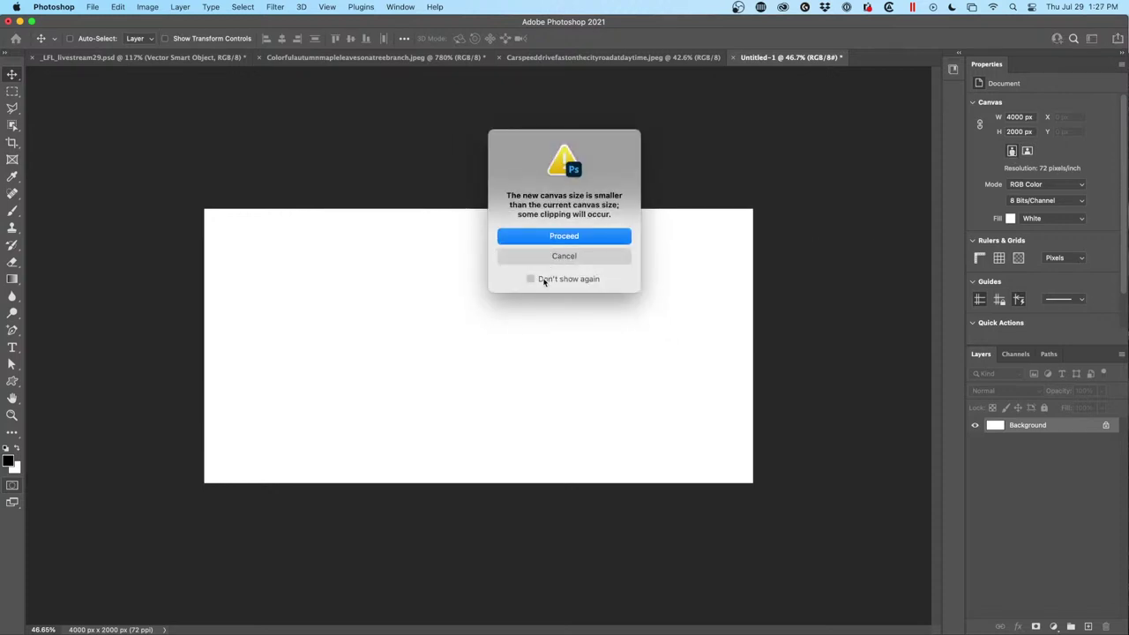
click(541, 279)
click(587, 237)
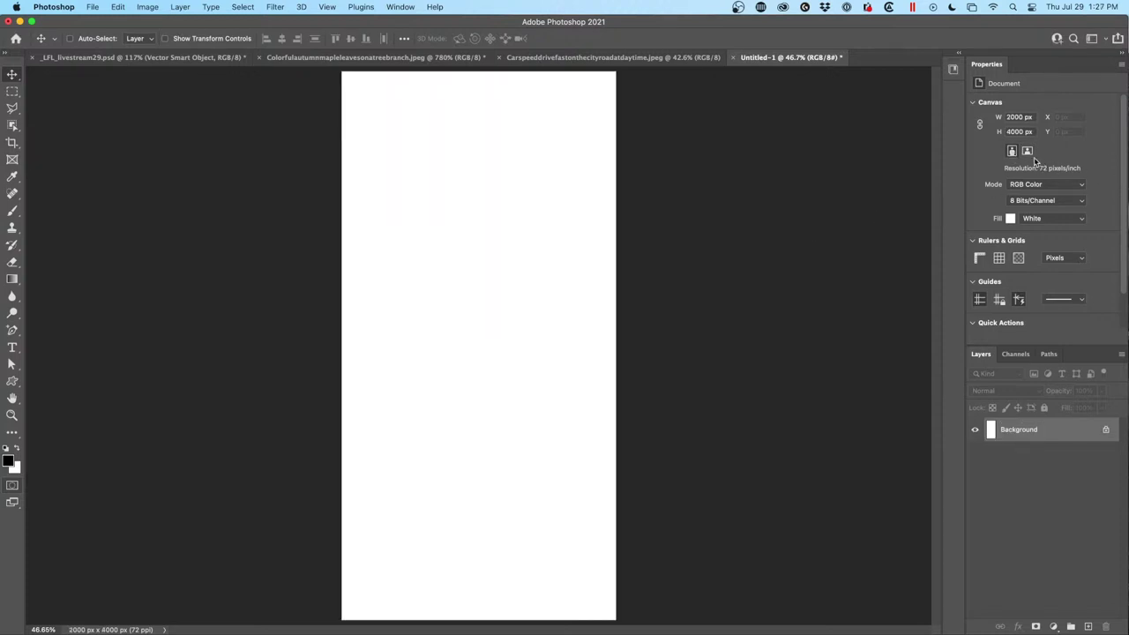
Toggle landscape and portrait, ending on the 2000 × 4000 px portrait canvas.
click(1026, 152)
click(1011, 152)
click(1025, 152)
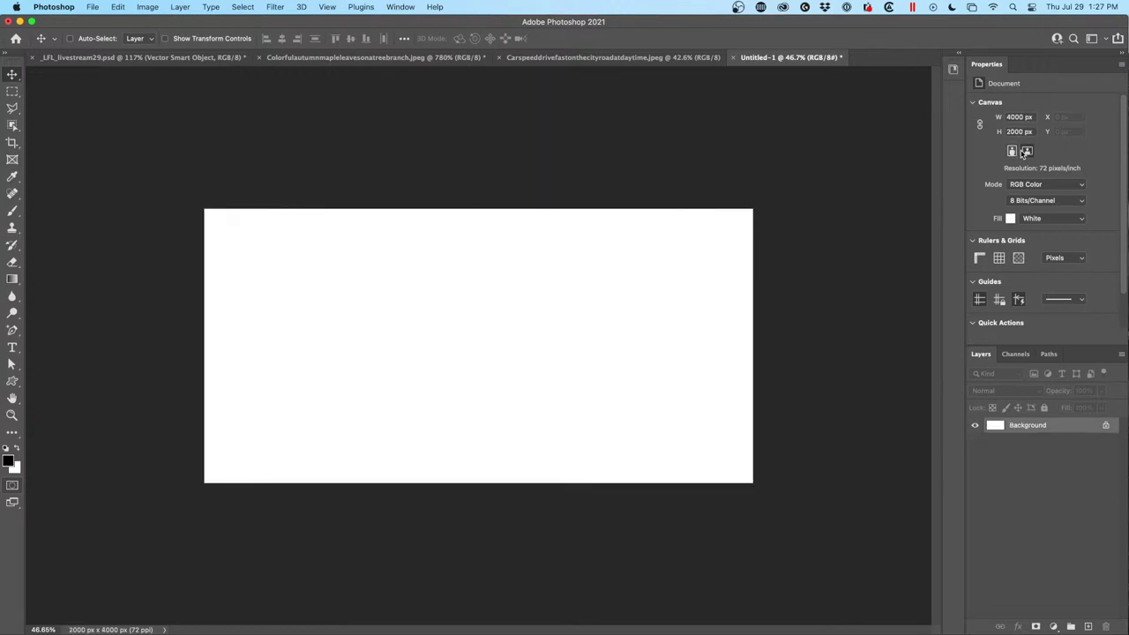
click(1012, 151)
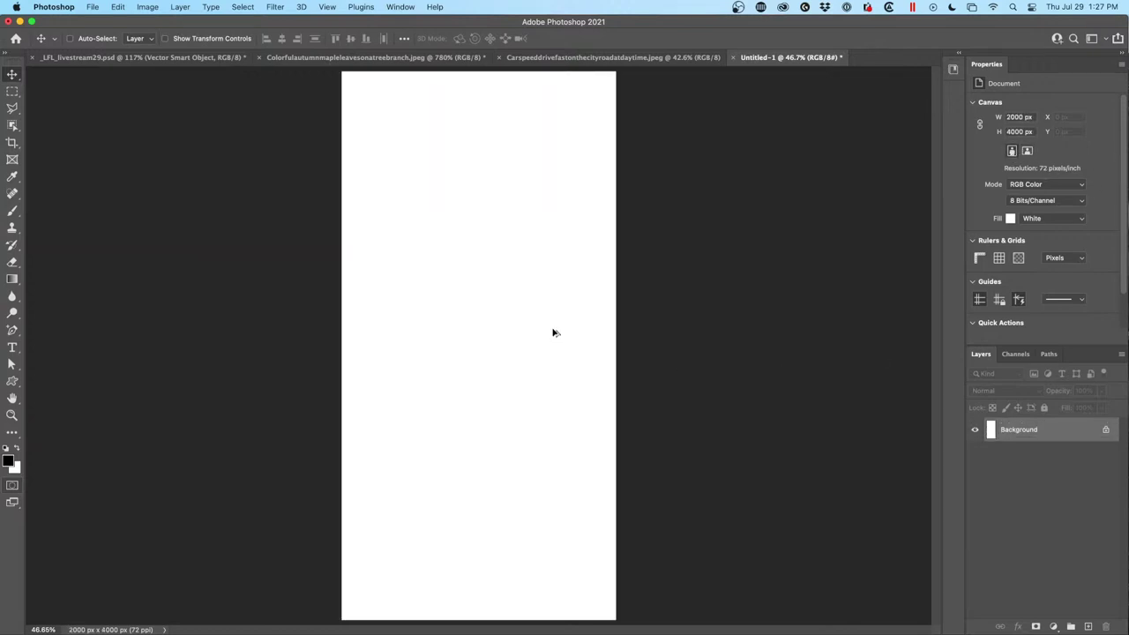
scroll(555, 332, down, 3)
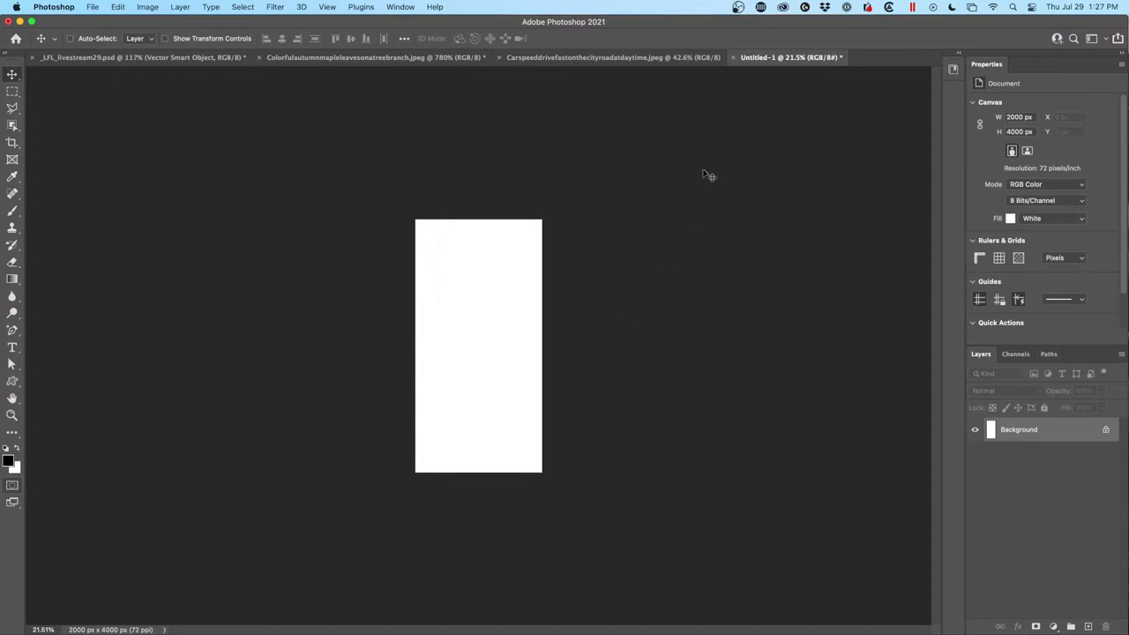
Show the Navigator panel from the Window menu.
click(400, 7)
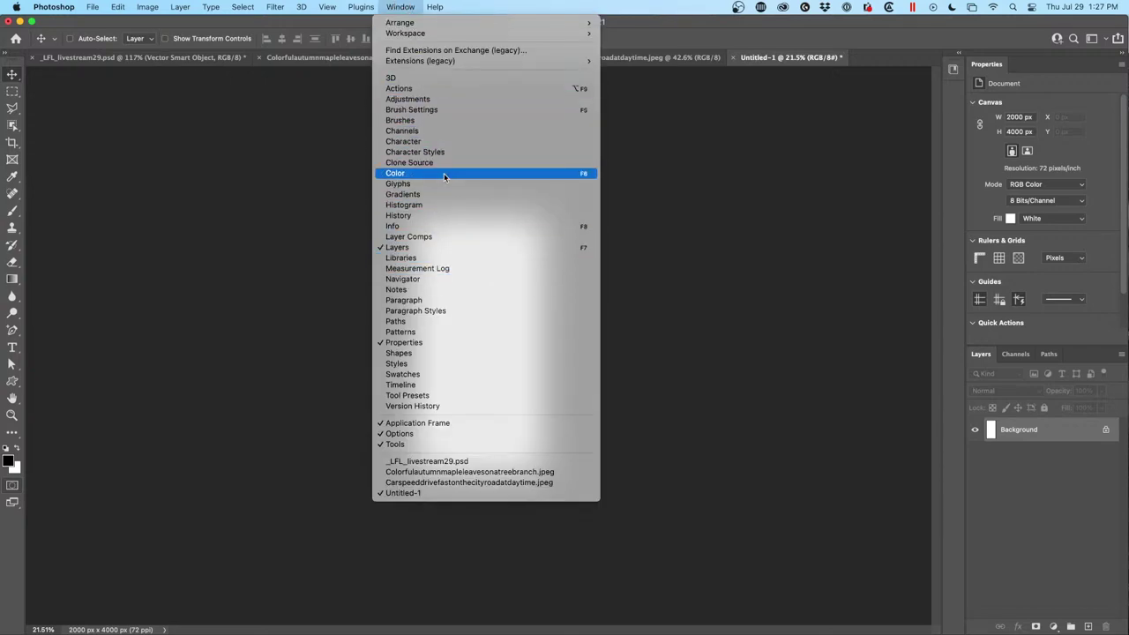
double_click(415, 6)
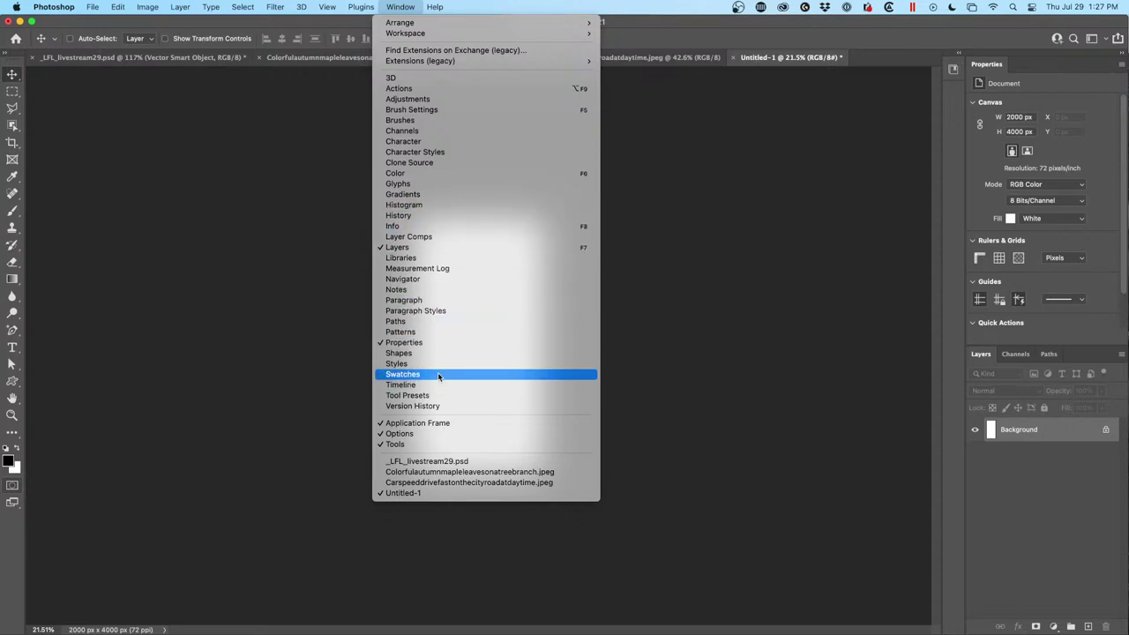
click(440, 278)
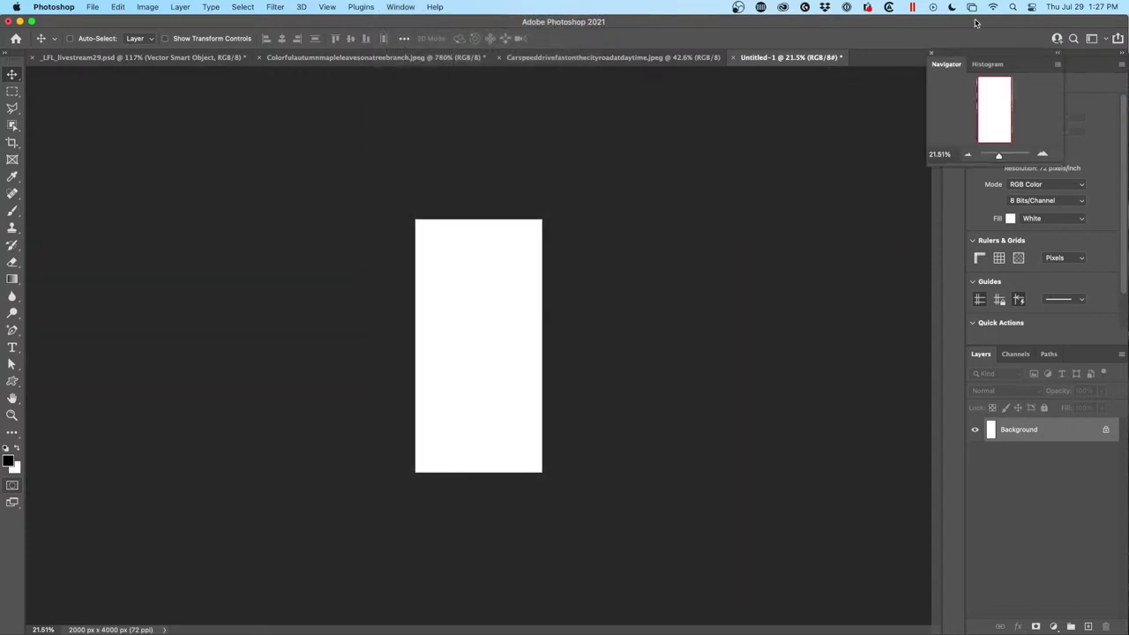
Undock the Navigator and Histogram panels, widen the panel area, and view Channels.
drag(970, 53, 1011, 58)
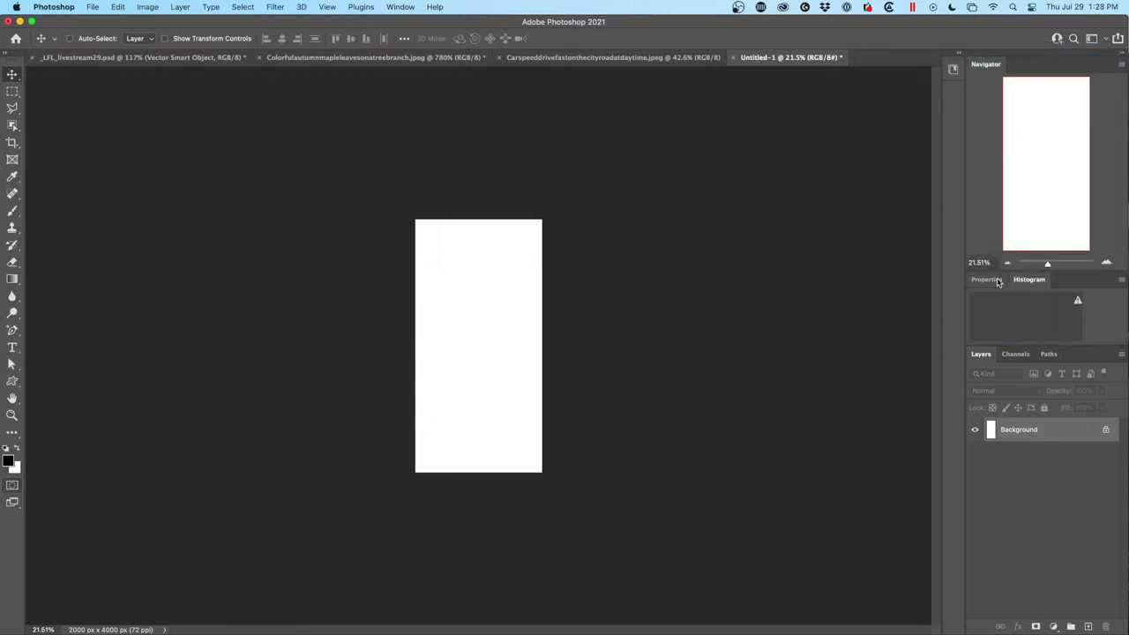
drag(966, 148, 807, 171)
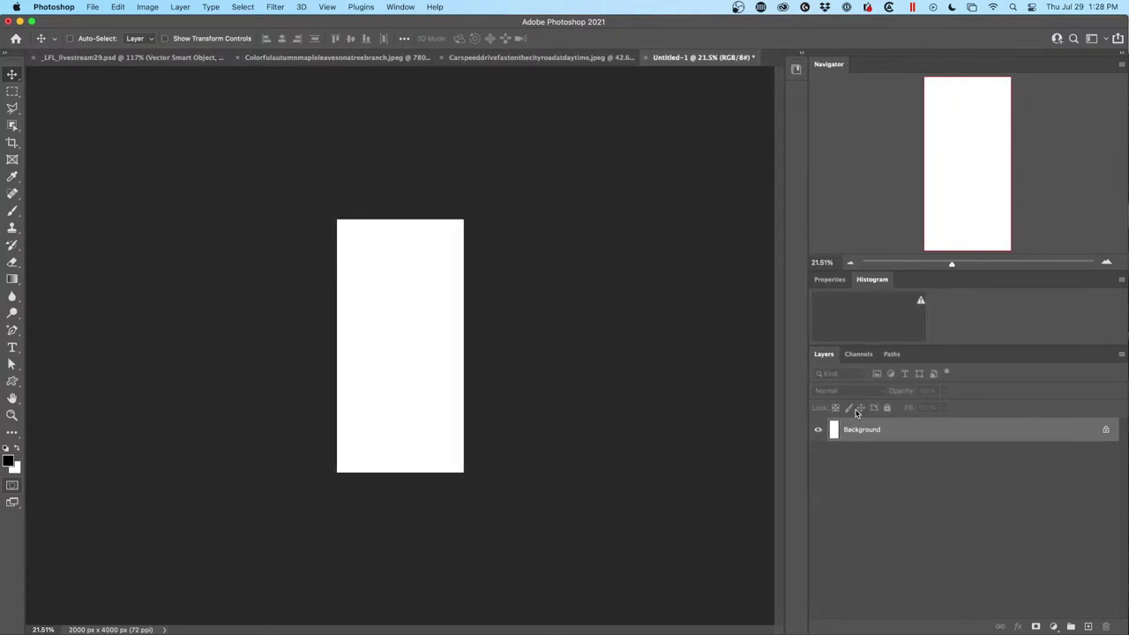
click(857, 354)
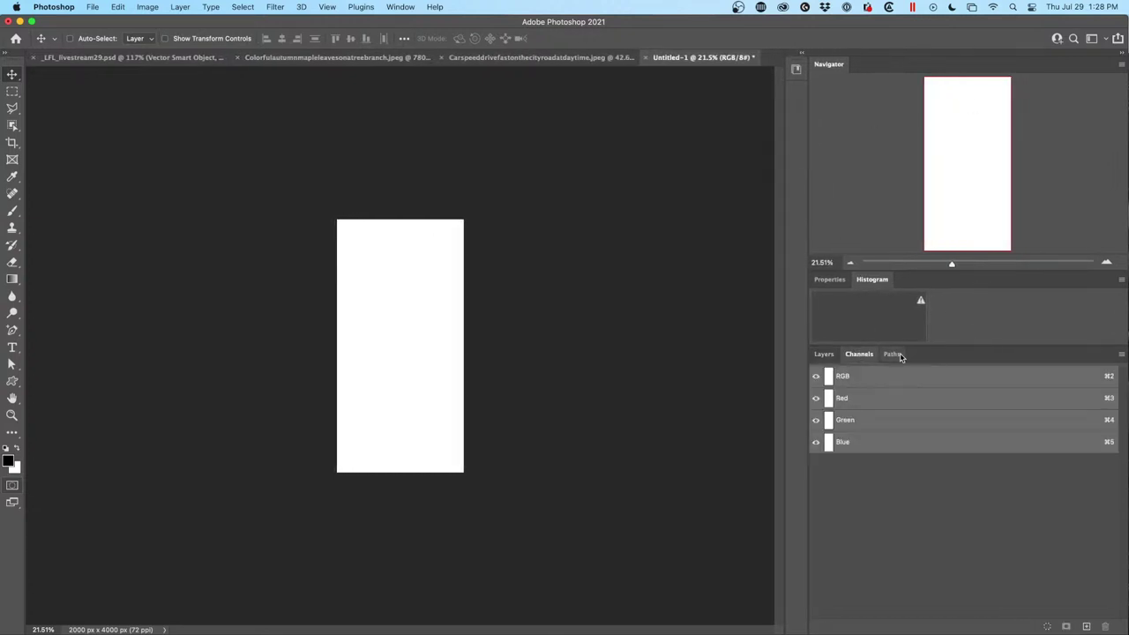
Switch back and forth between the Properties and Histogram panels, ending on Histogram.
click(829, 280)
click(869, 256)
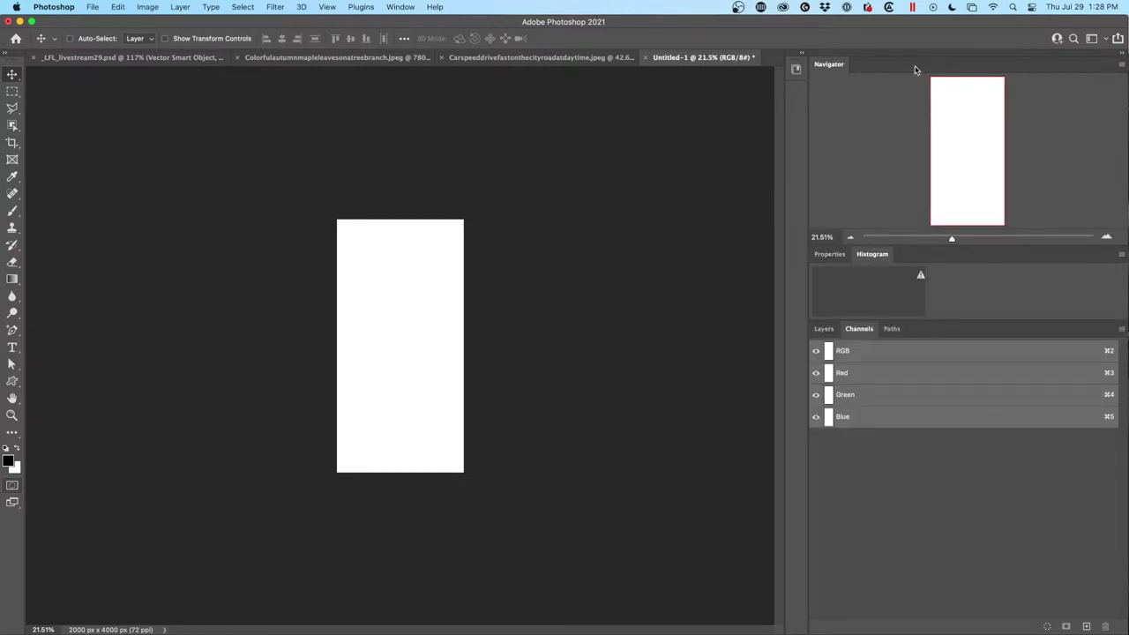
click(834, 255)
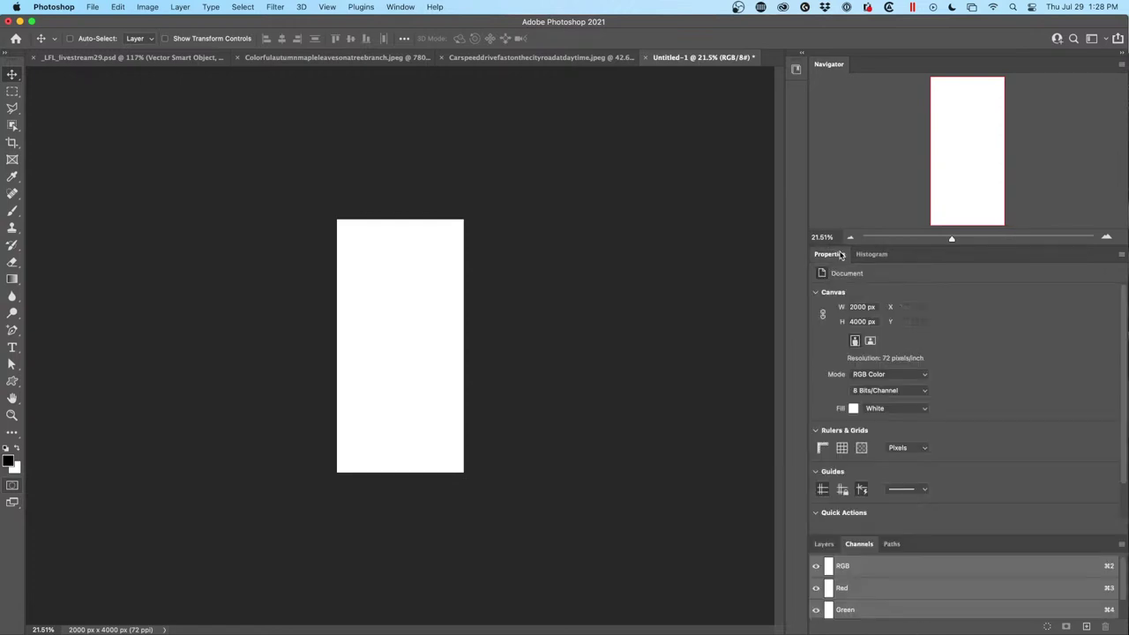
click(873, 258)
click(831, 256)
click(871, 255)
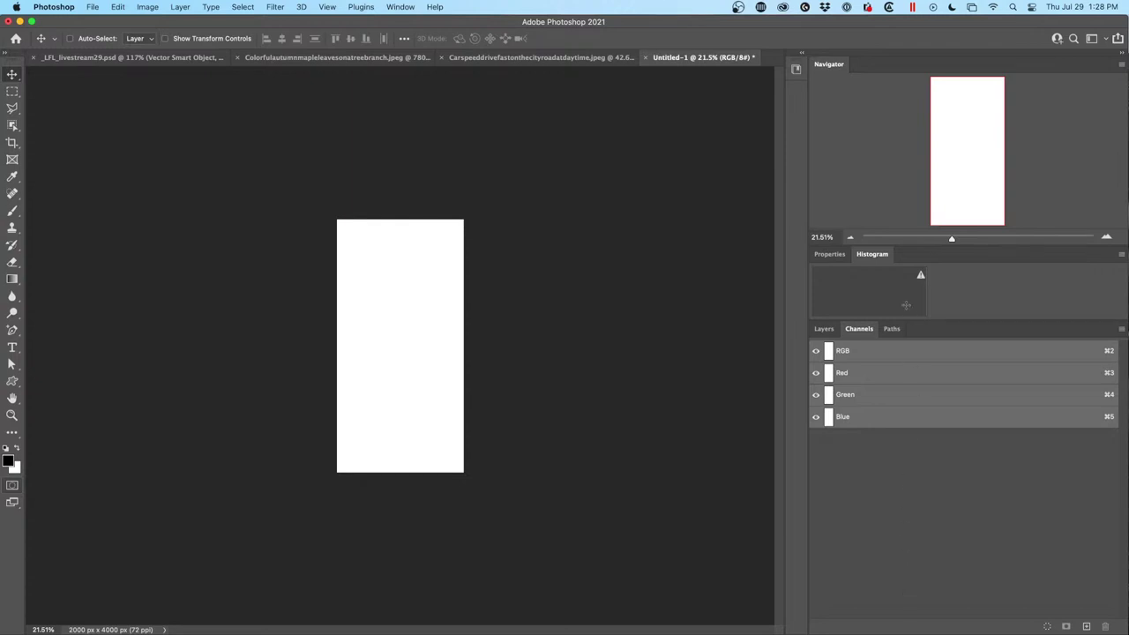
Show the Layers panel, then the empty Paths panel.
click(890, 329)
click(826, 330)
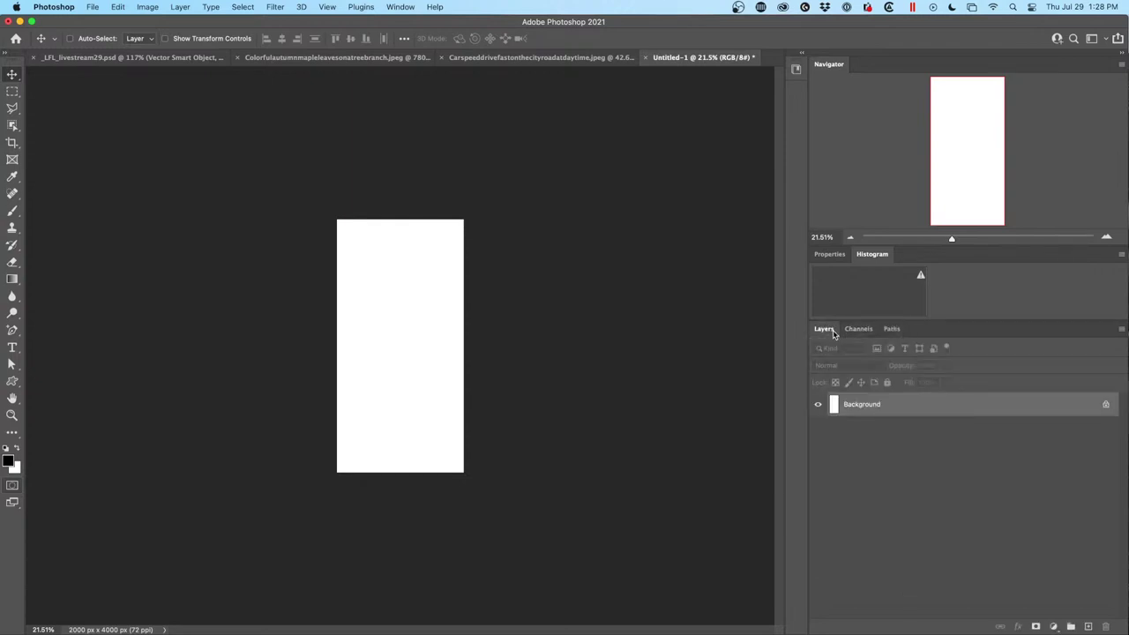
click(889, 330)
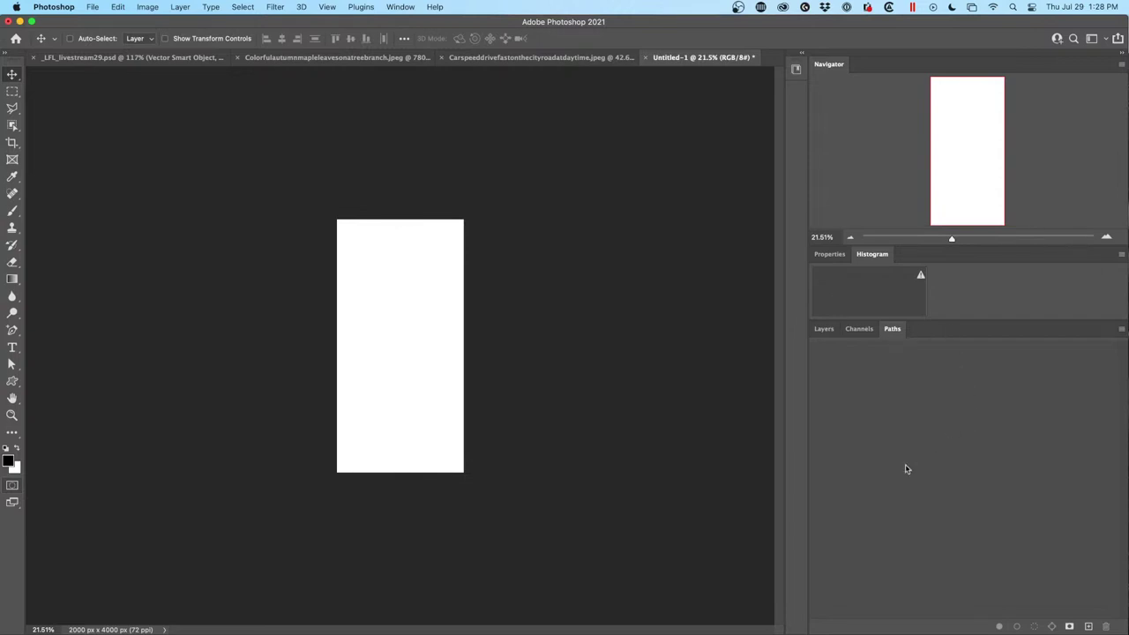
Expand and collapse the Libraries panel, widen the icon strip to show labels, and reopen Libraries.
click(796, 64)
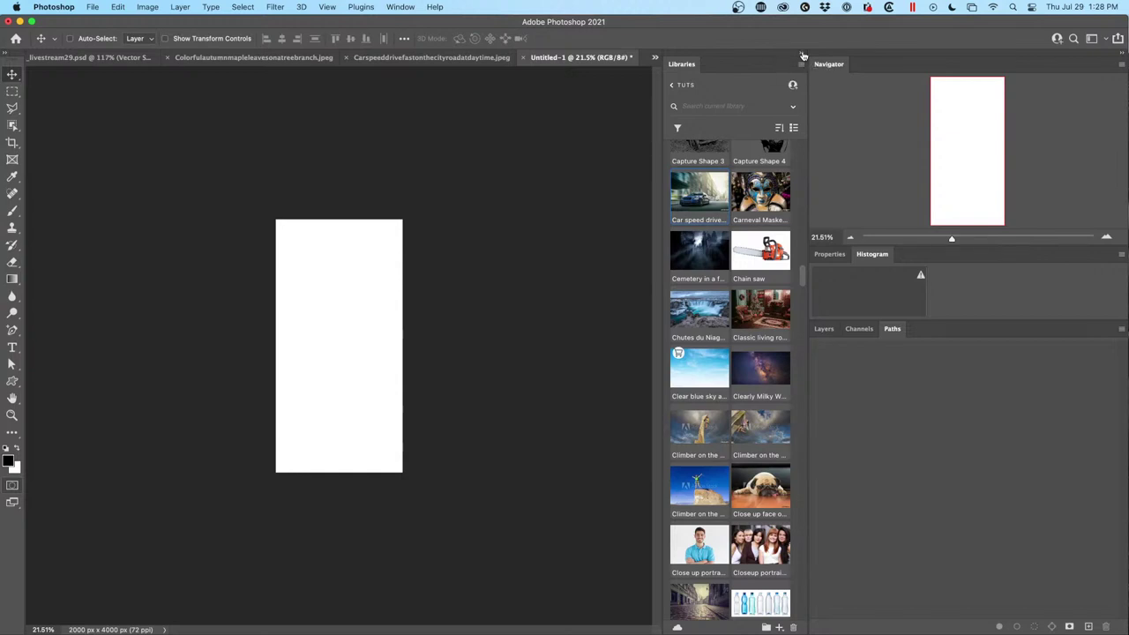
click(802, 56)
click(803, 55)
click(802, 55)
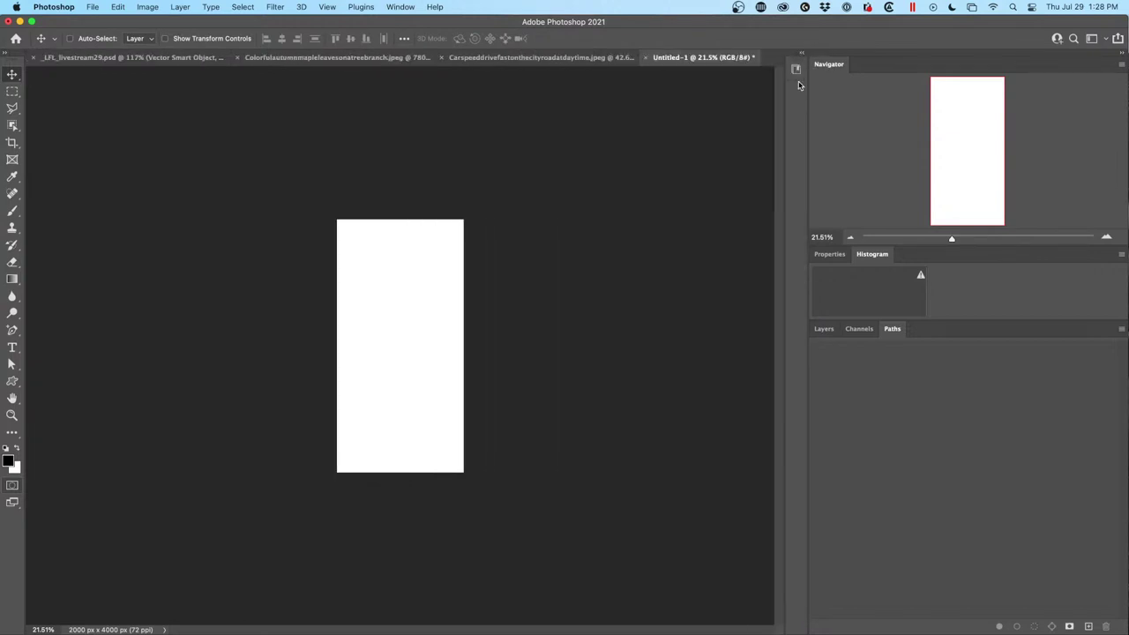
drag(787, 69, 729, 71)
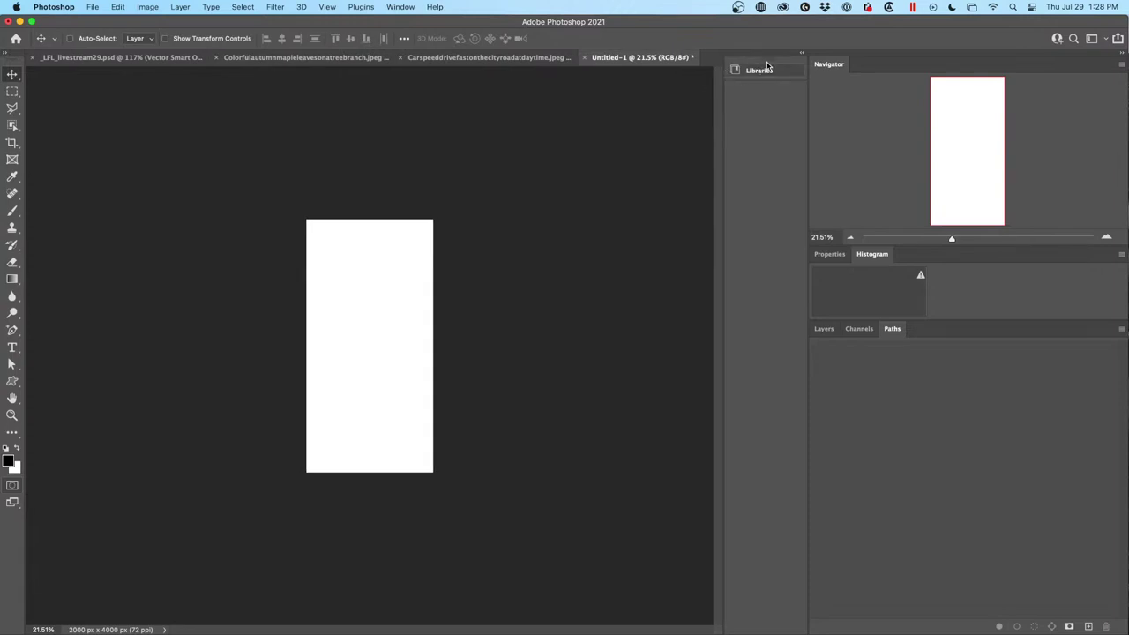
click(763, 70)
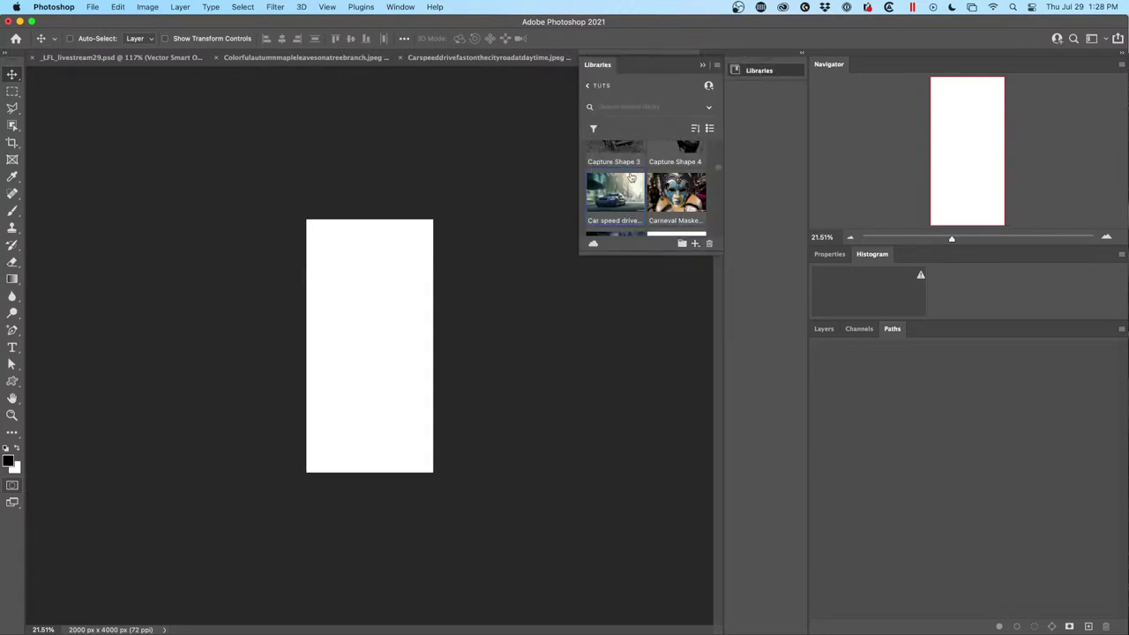
Enable Auto-Collapse Iconic Panels in Interface Options.
right_click(803, 56)
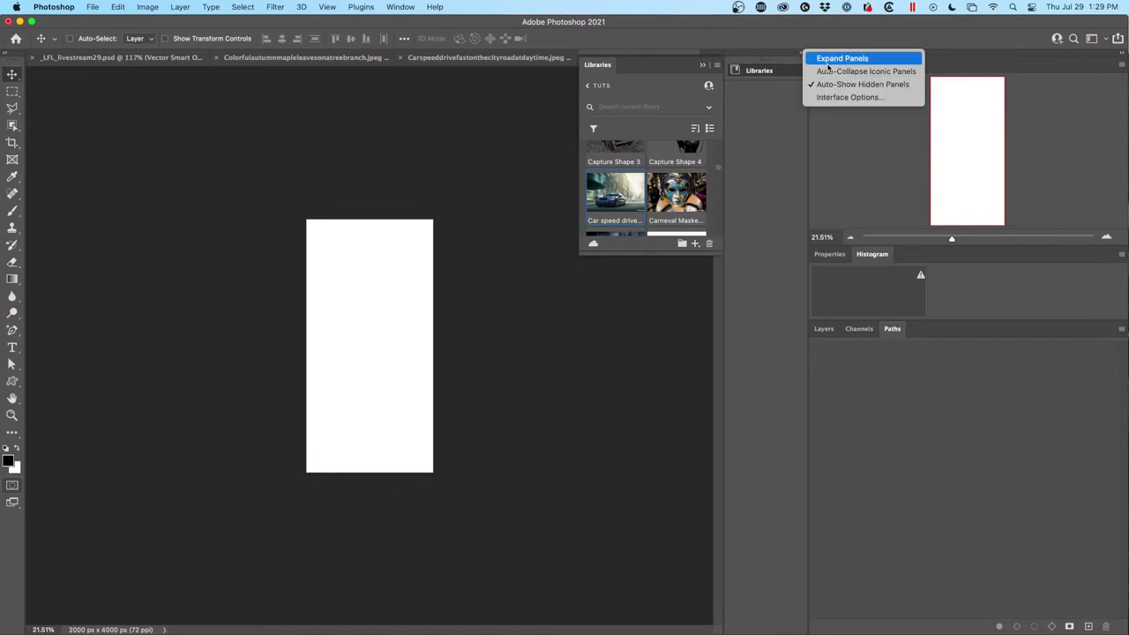
click(848, 97)
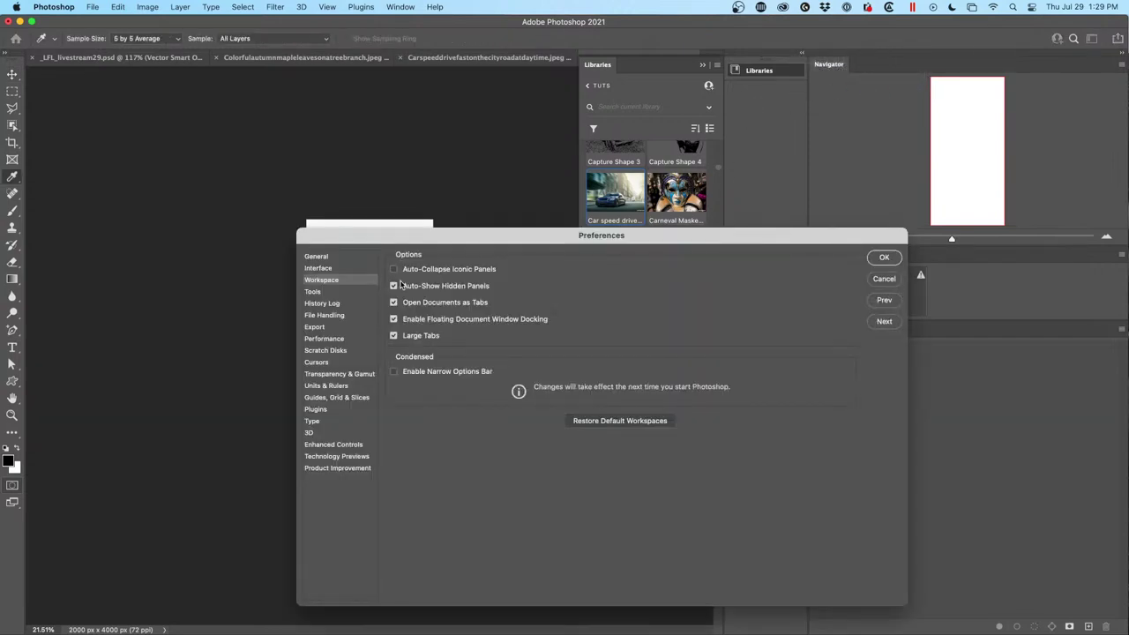
click(417, 269)
click(884, 257)
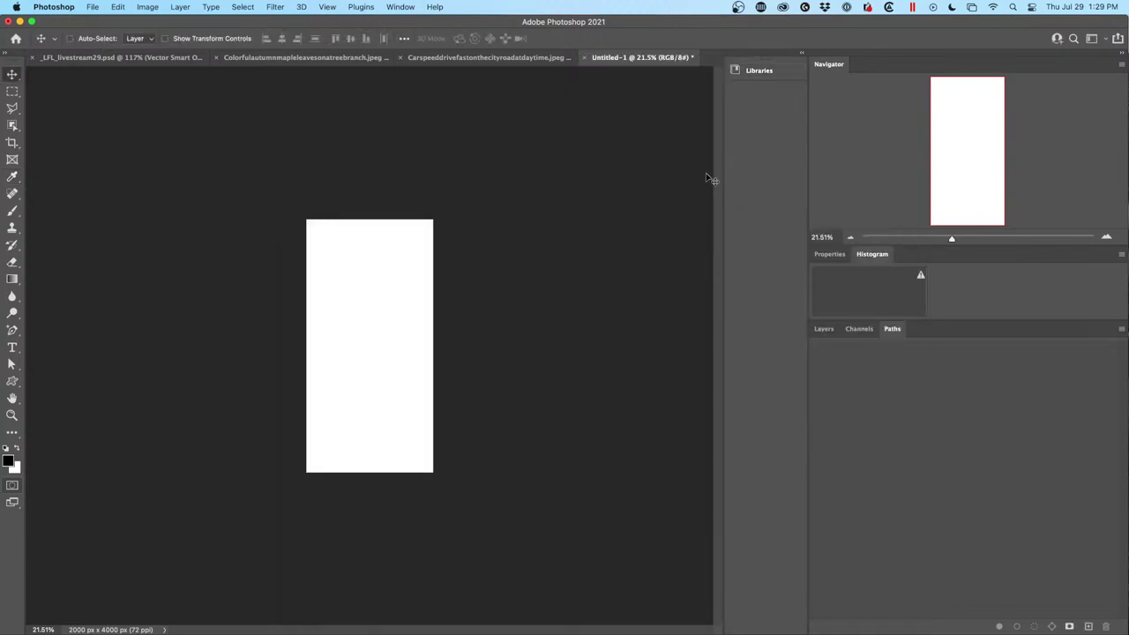
Test the Libraries flyout, then expand Libraries into a full panel column.
click(750, 72)
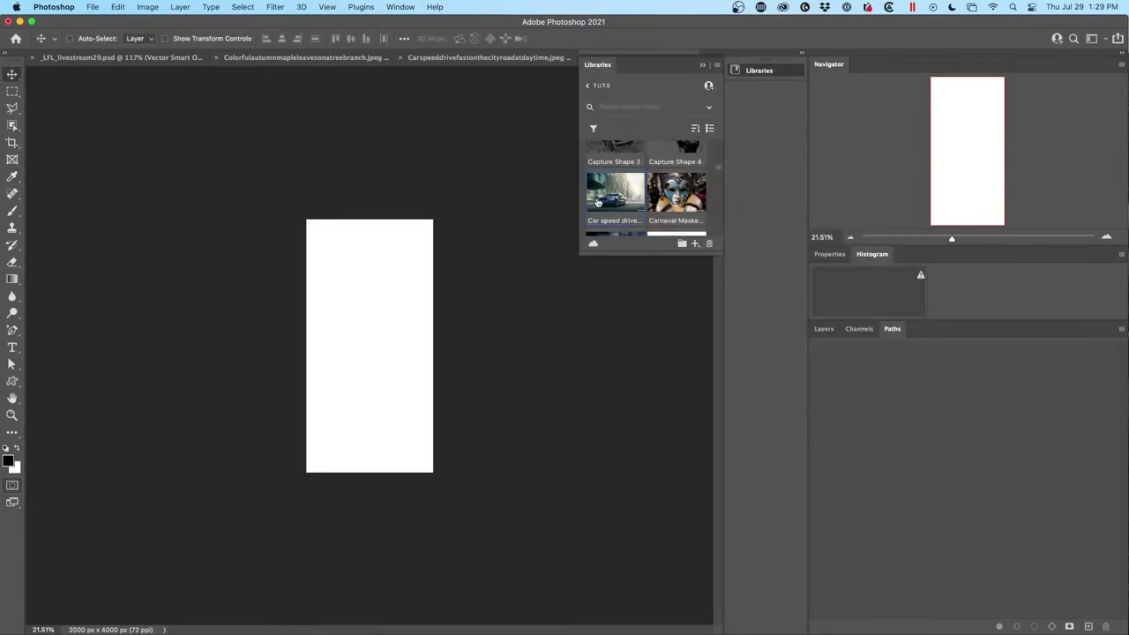
click(391, 280)
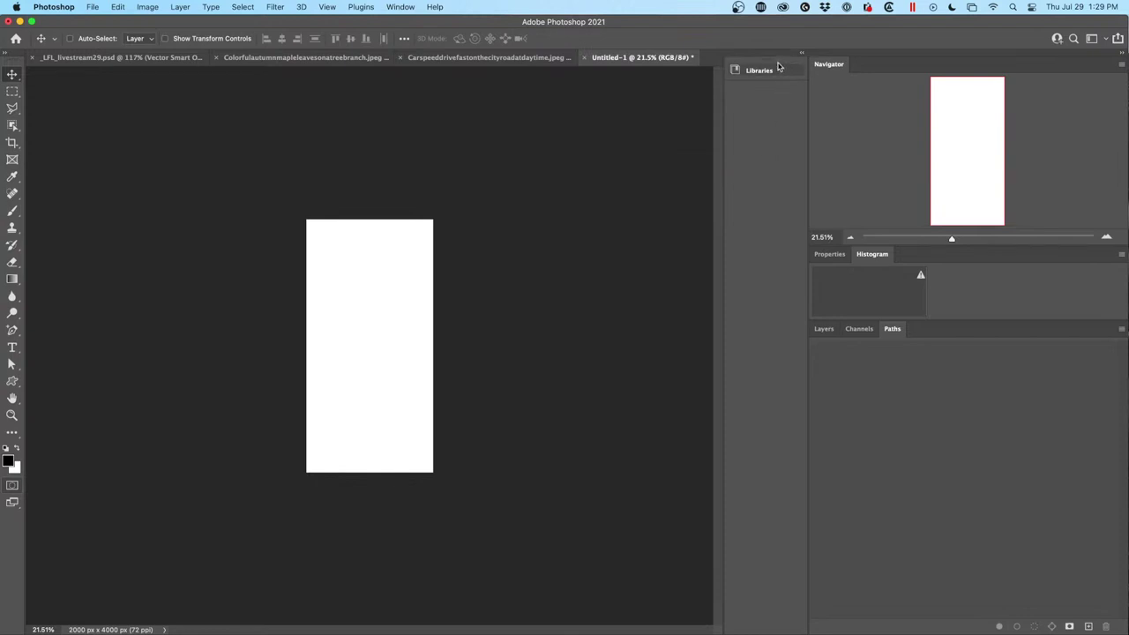
right_click(802, 55)
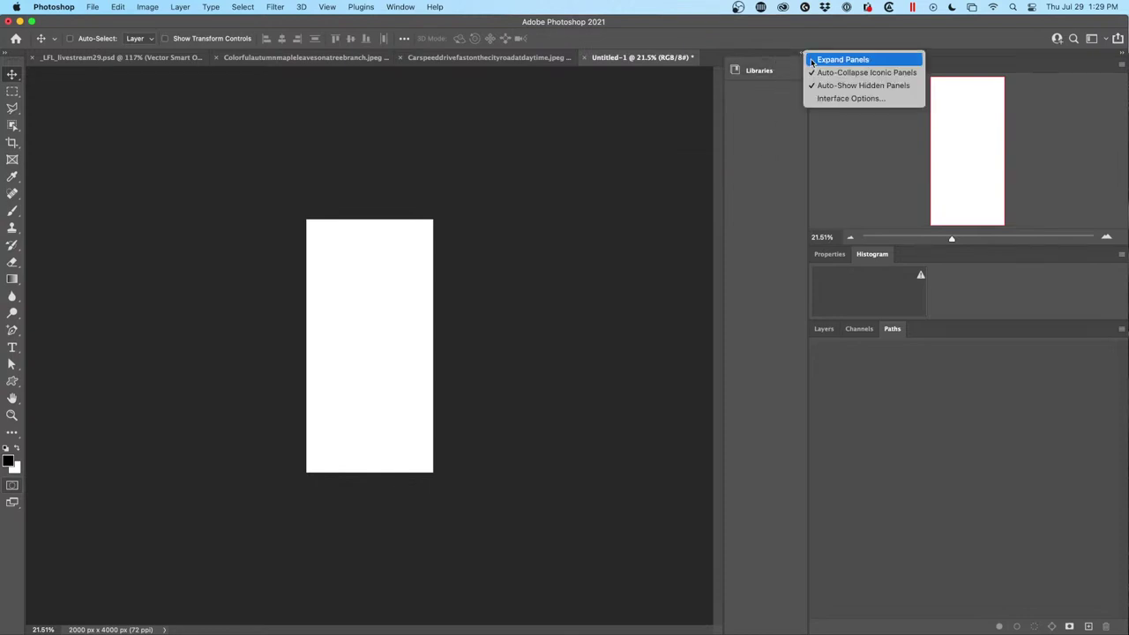
click(829, 73)
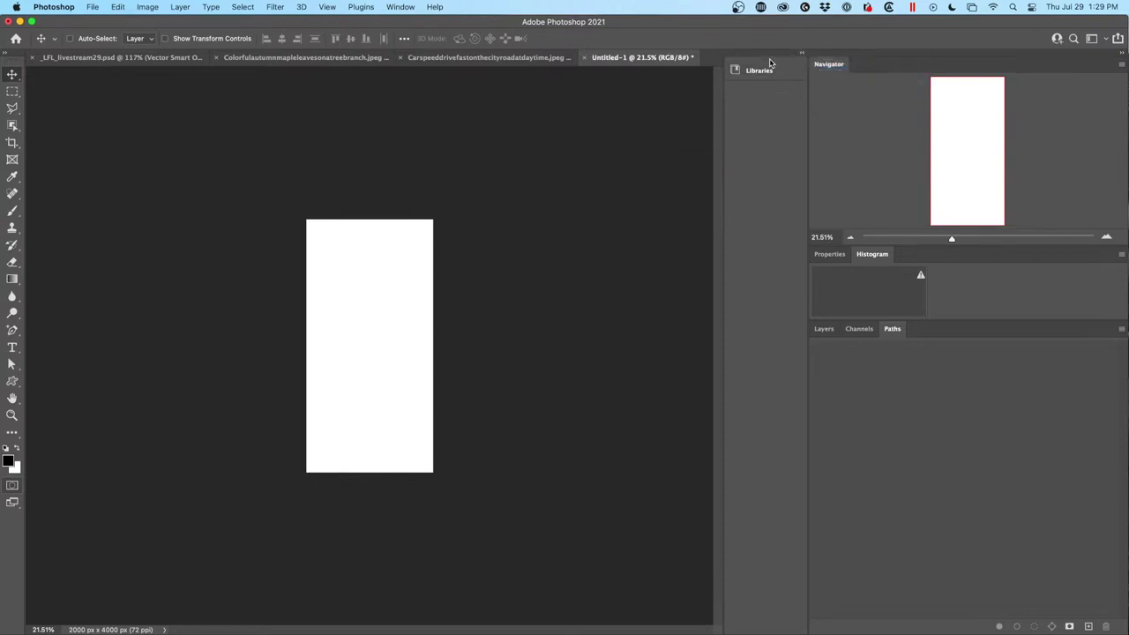
click(767, 69)
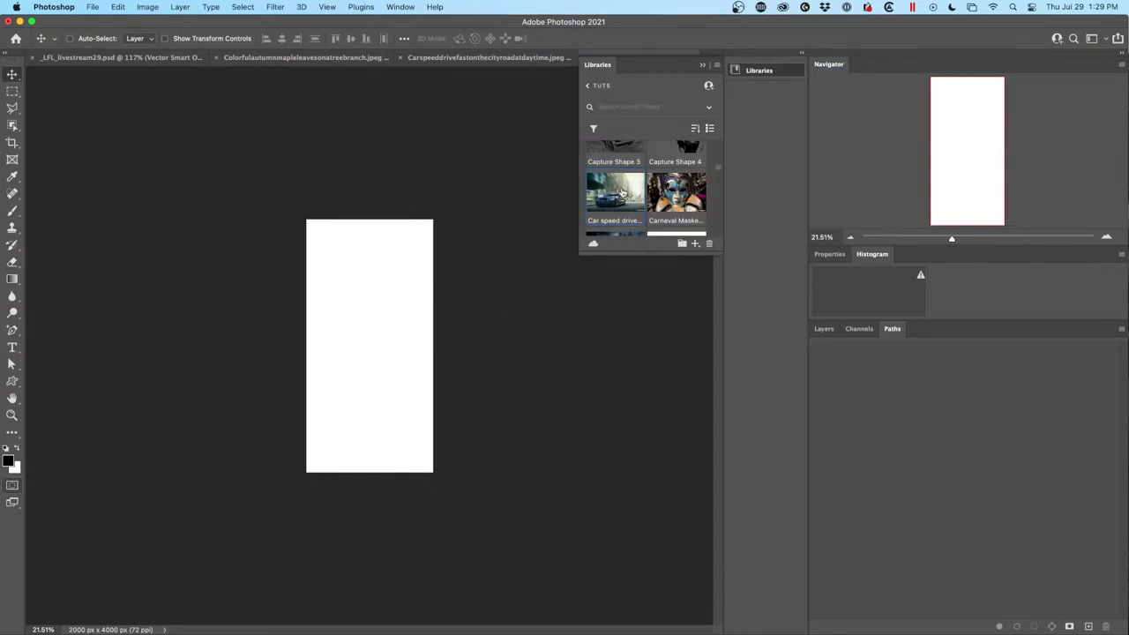
click(803, 56)
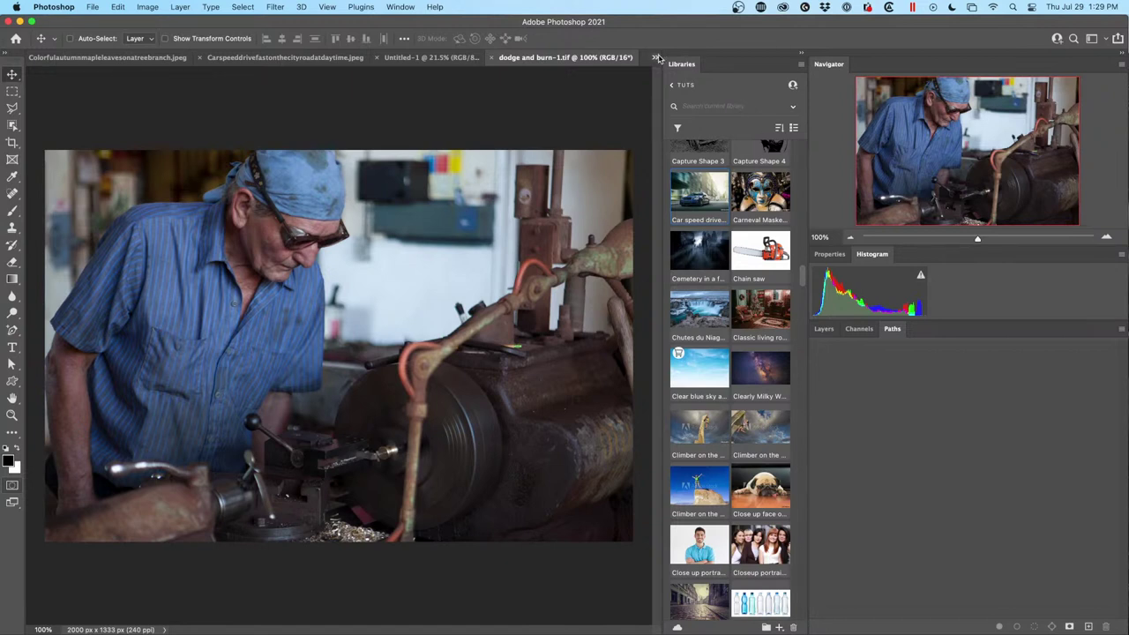
Collapse the Libraries panel and reset the workspace layout.
click(800, 55)
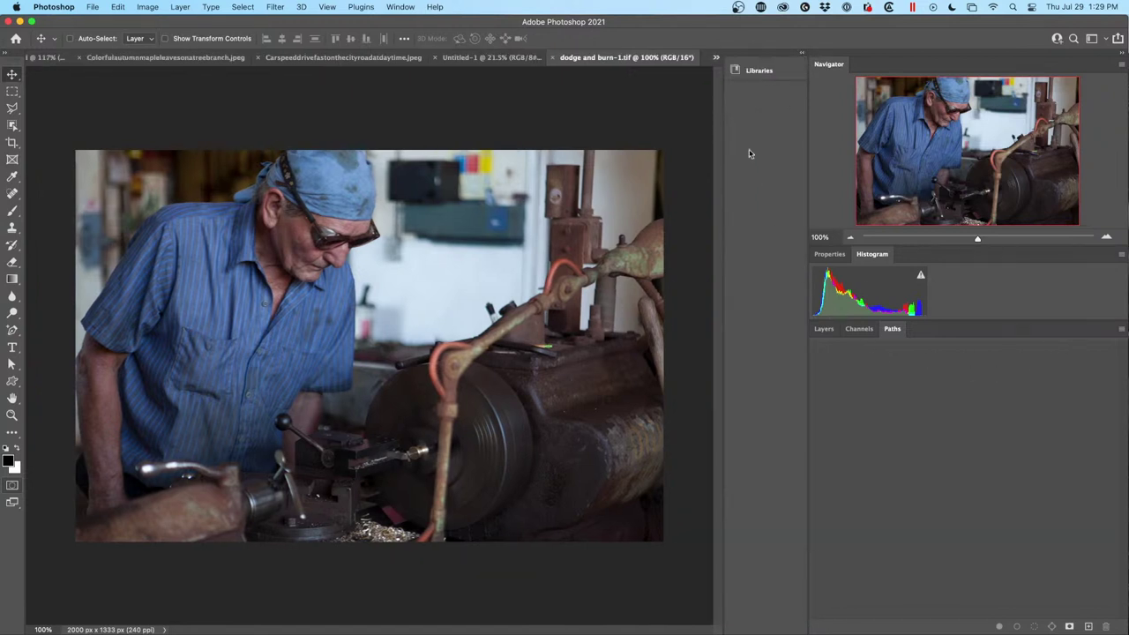
click(1109, 37)
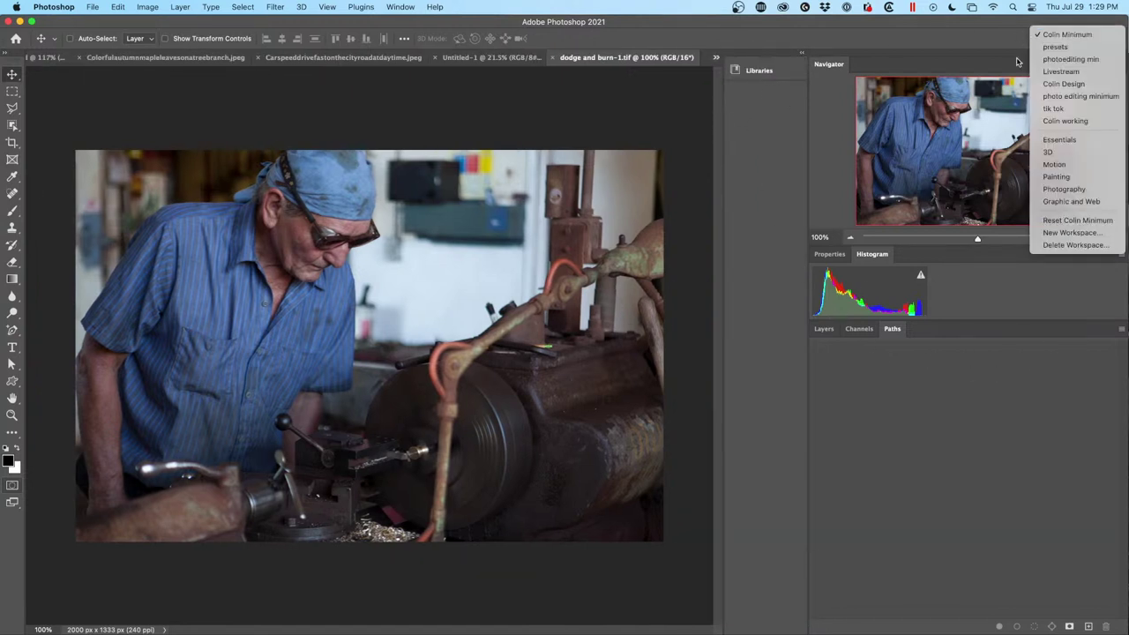
click(1058, 221)
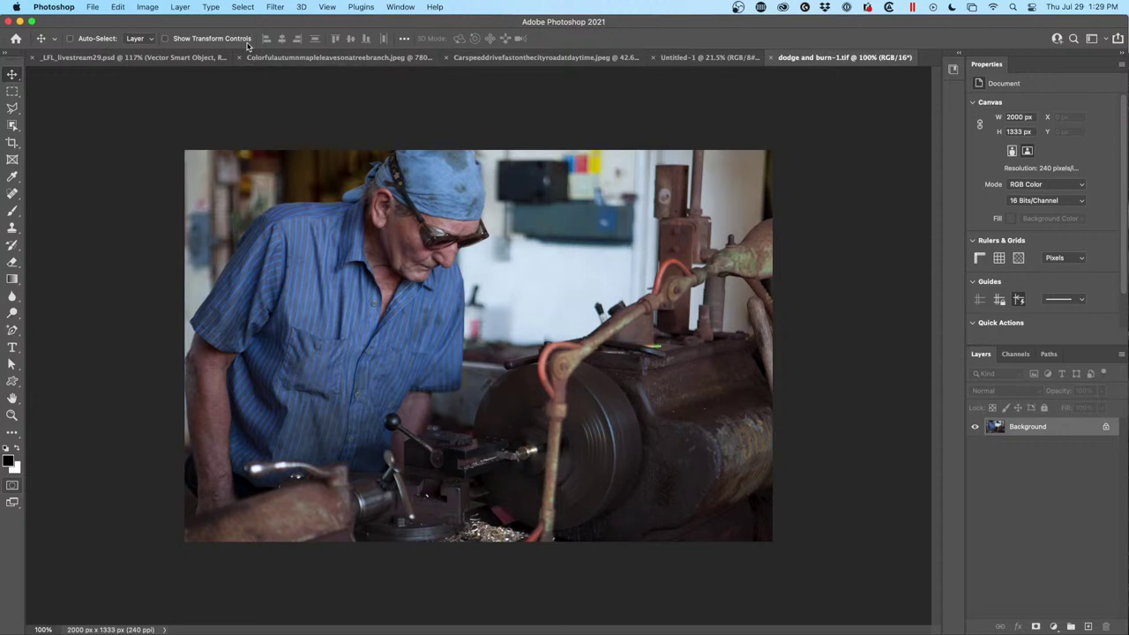
Browse the adjustment-layer list and Image > Adjustments without applying anything.
click(1053, 627)
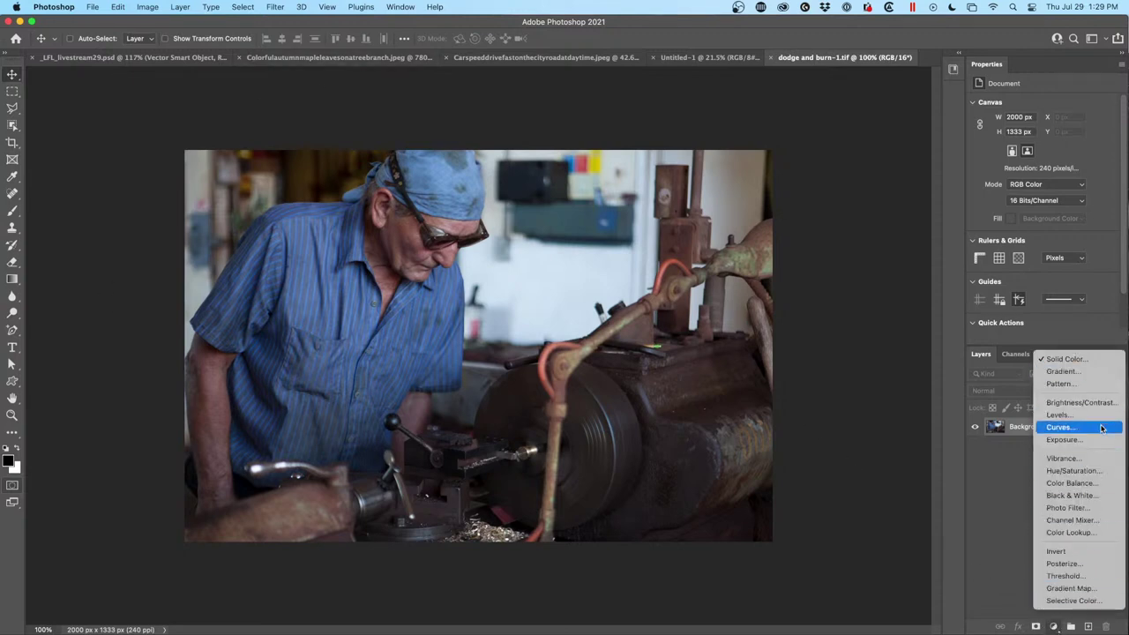
click(960, 491)
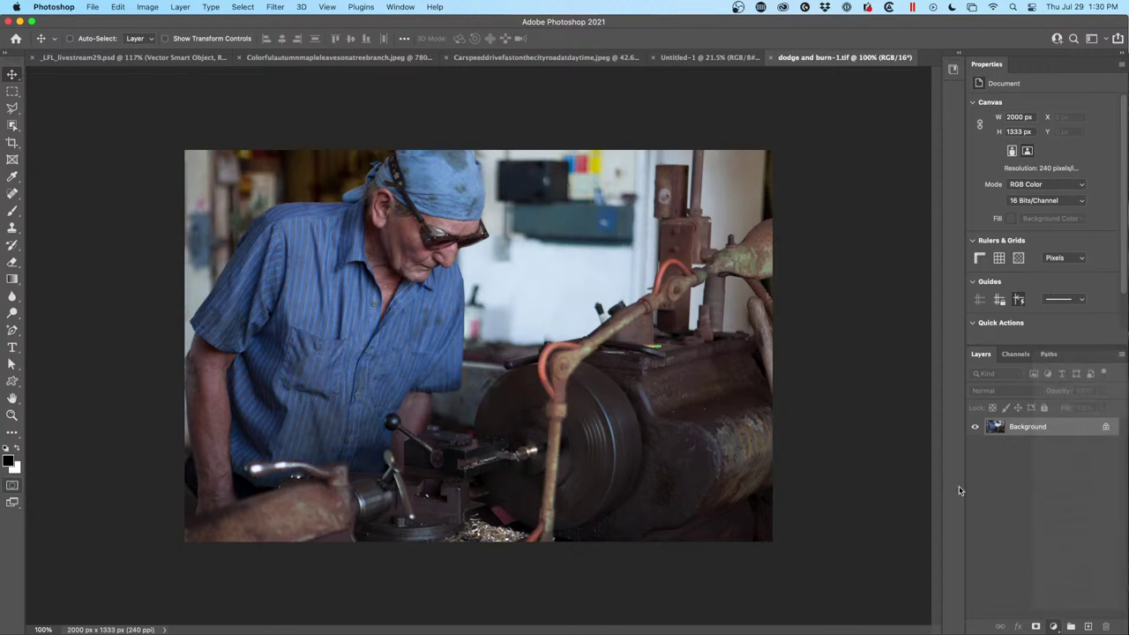
click(155, 7)
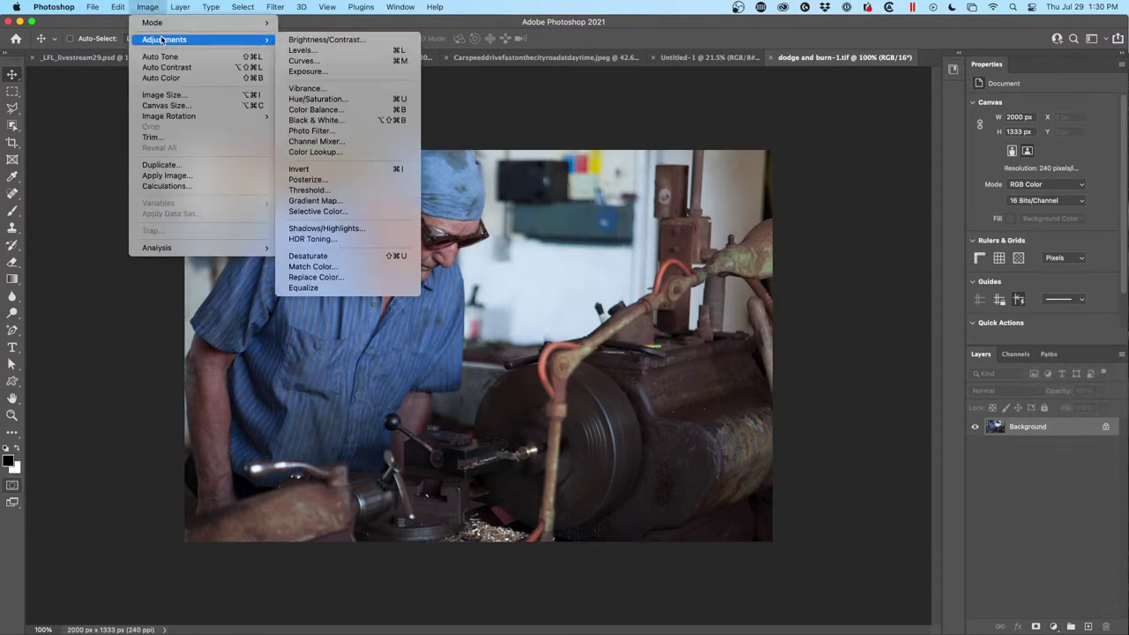
mouse_move(246, 30)
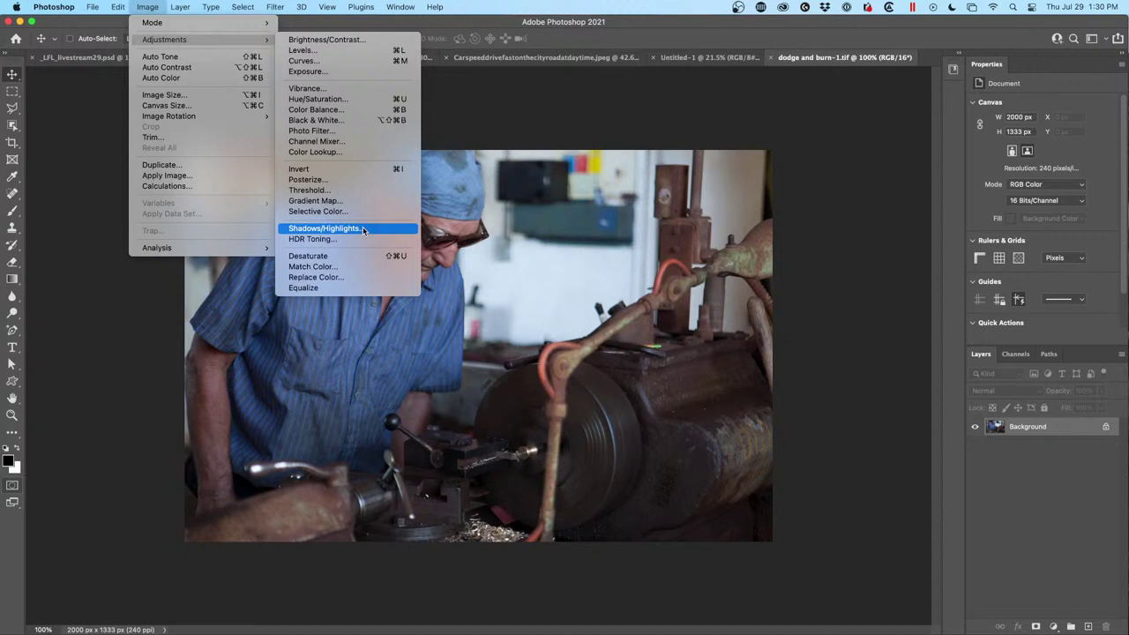
click(1006, 525)
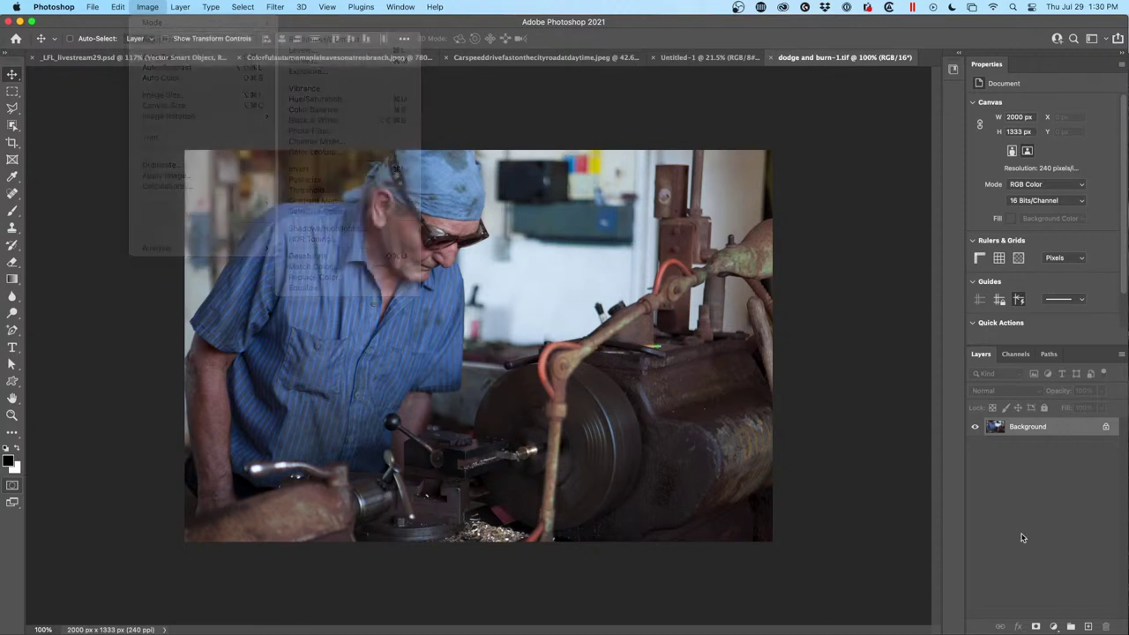
click(1049, 626)
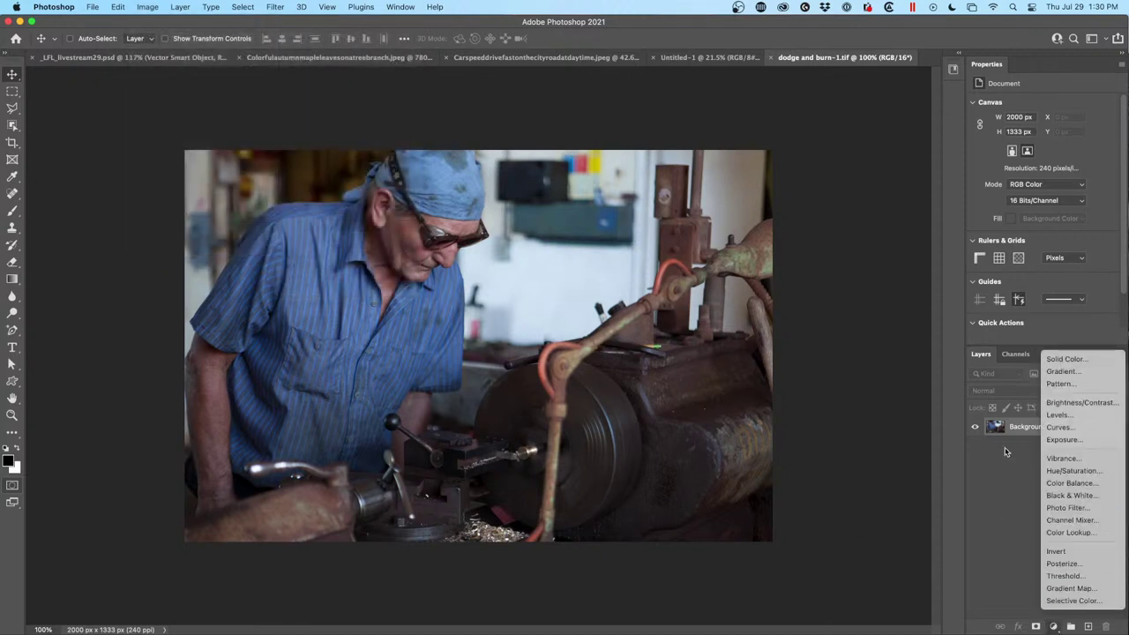
click(989, 492)
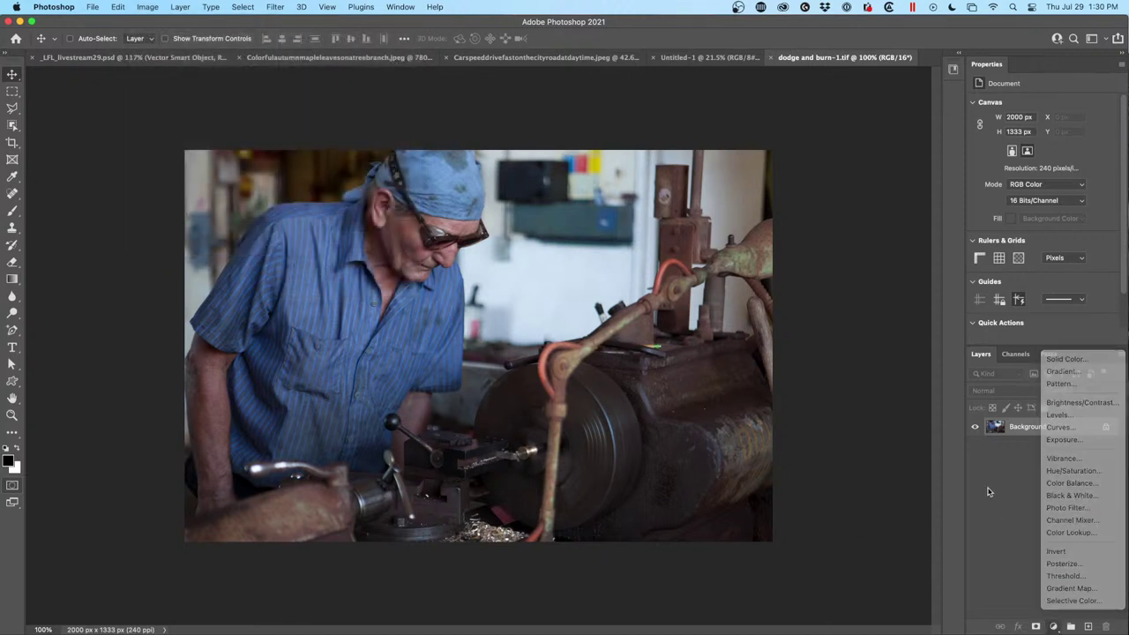
Convert the Background layer to a Smart Object and apply basic Shadows/Highlights at default 35% shadows.
right_click(1032, 427)
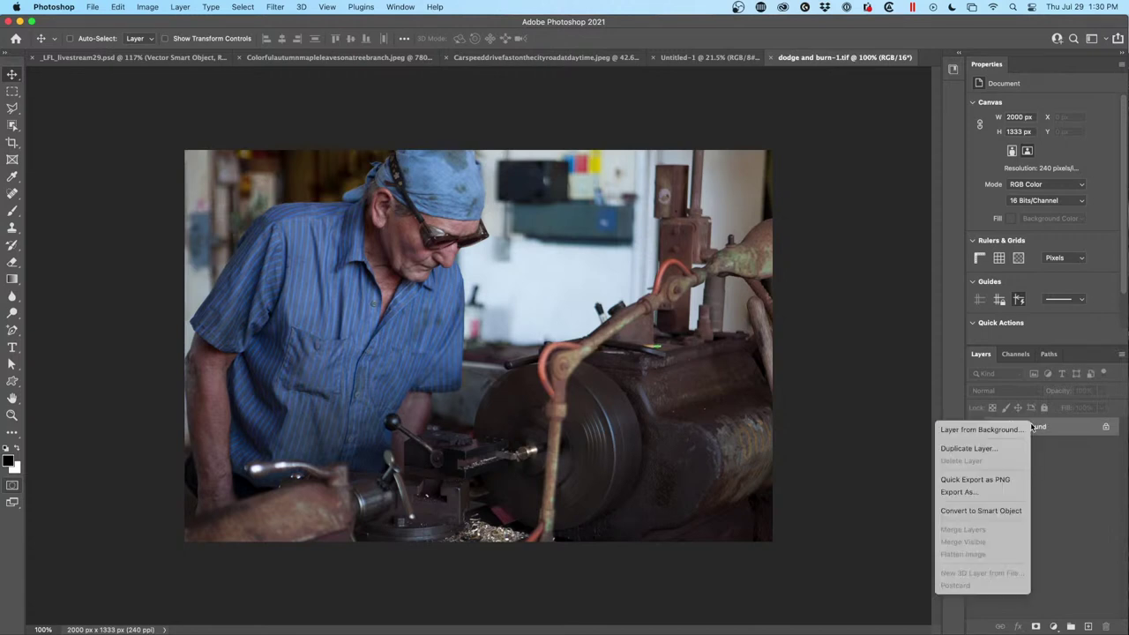
click(988, 512)
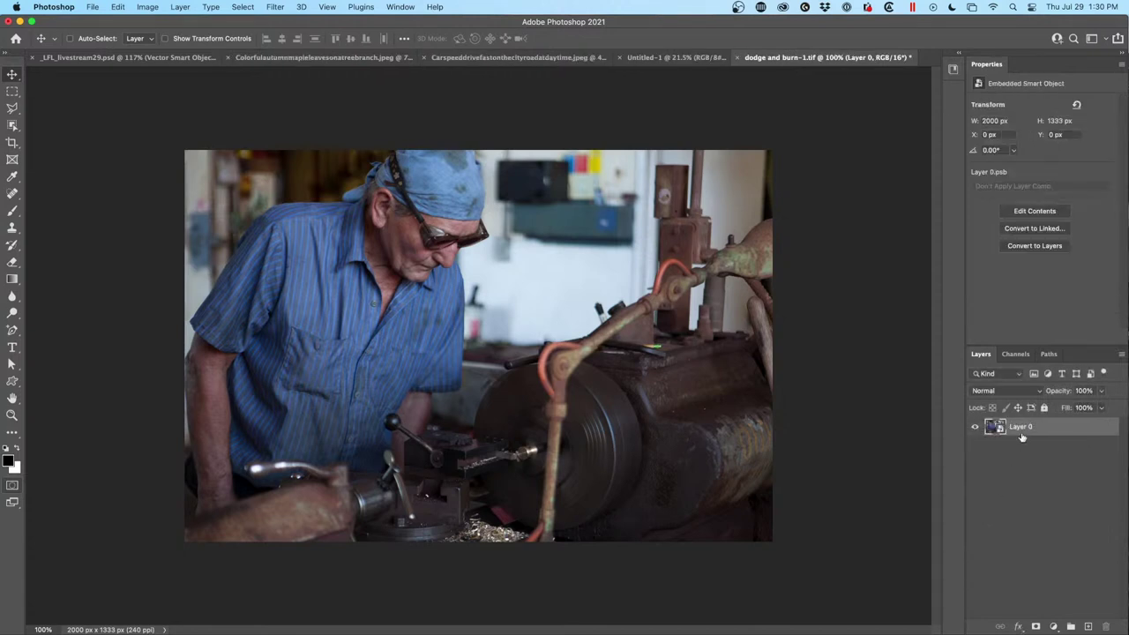
click(155, 7)
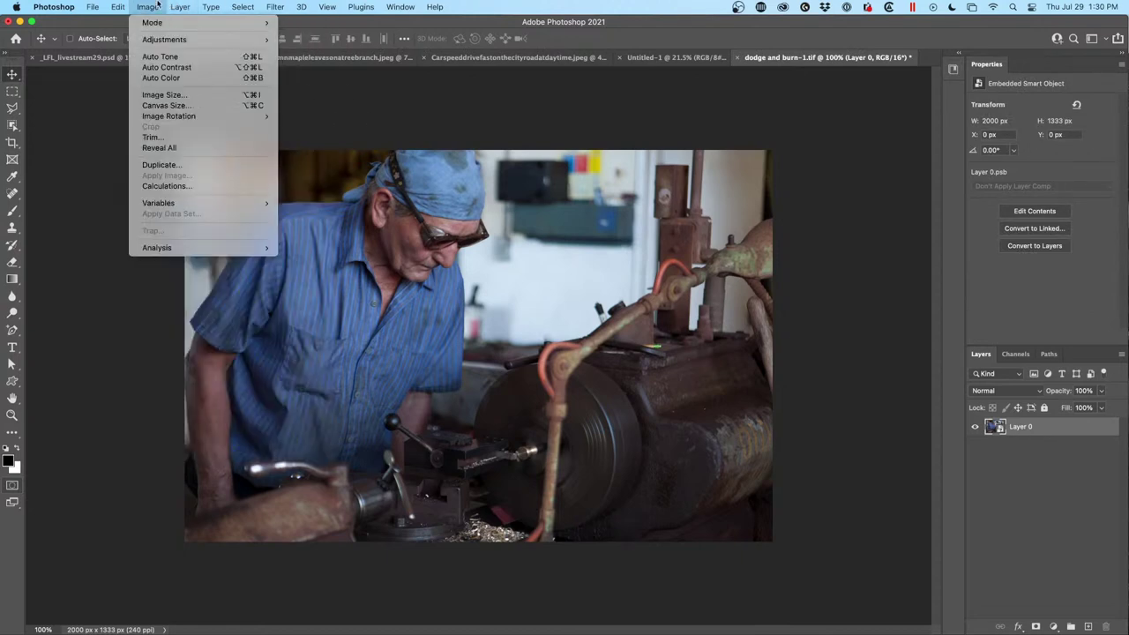
mouse_move(161, 29)
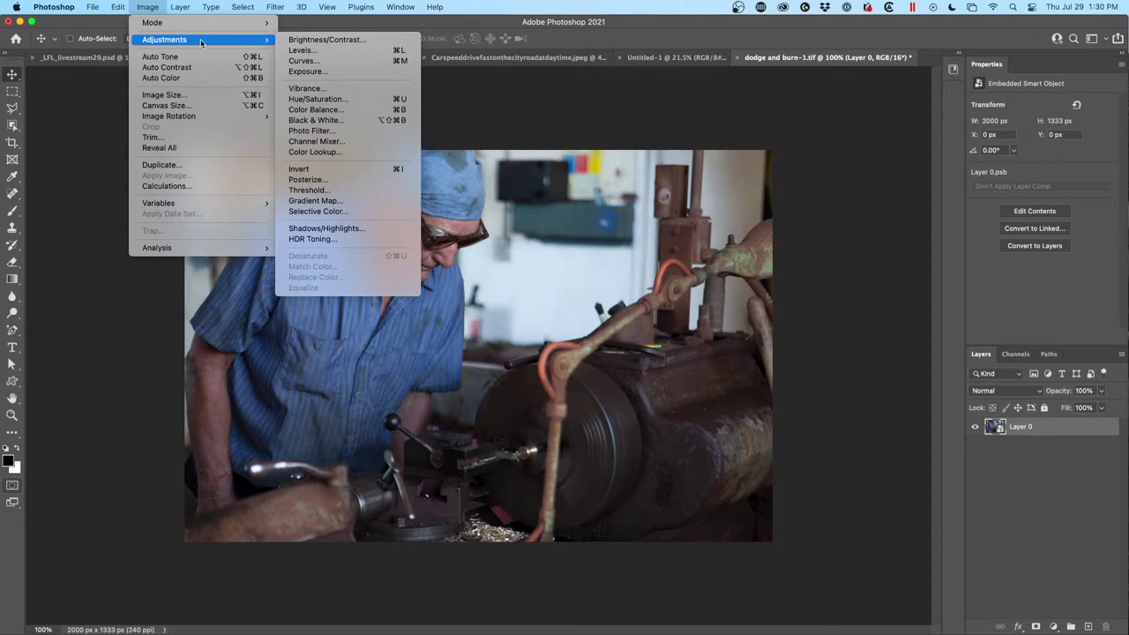
click(349, 229)
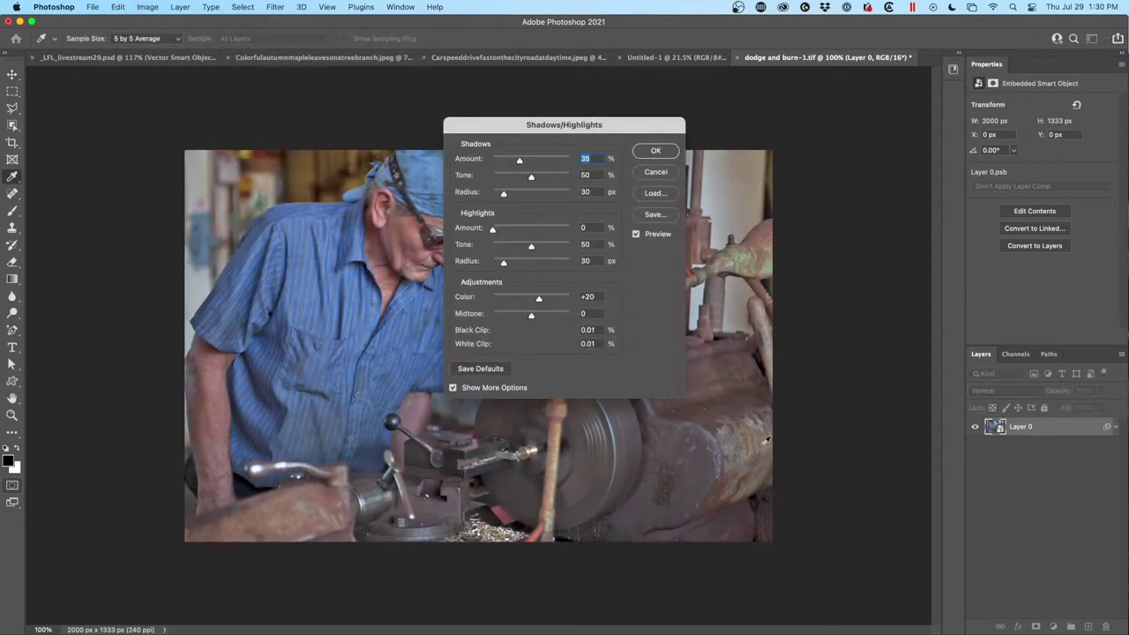
click(453, 388)
drag(511, 117, 719, 72)
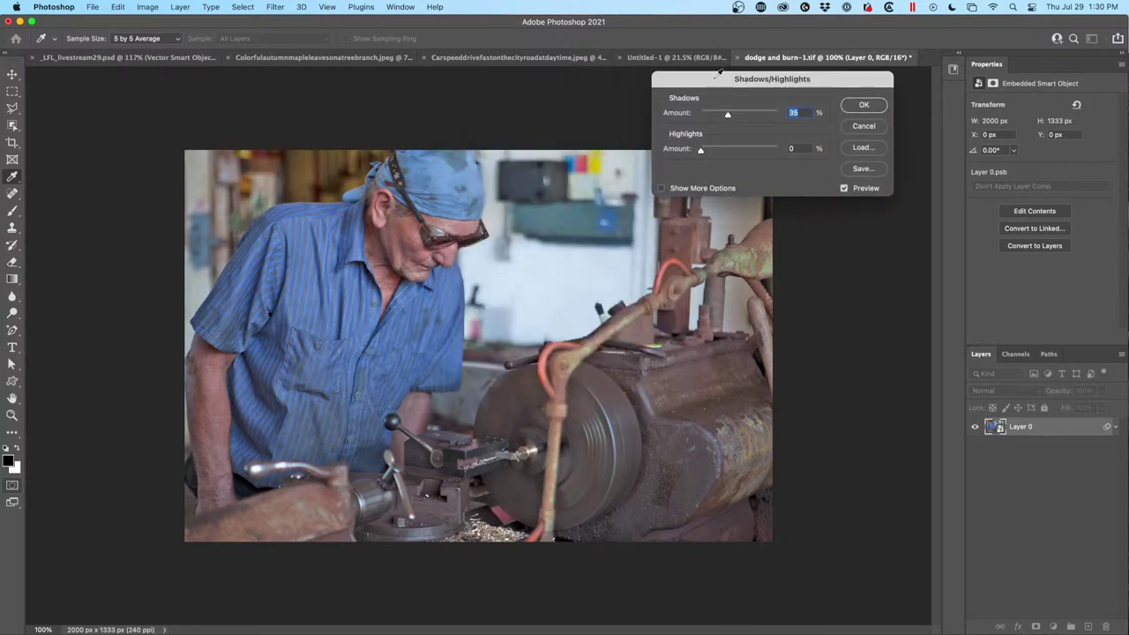
click(861, 107)
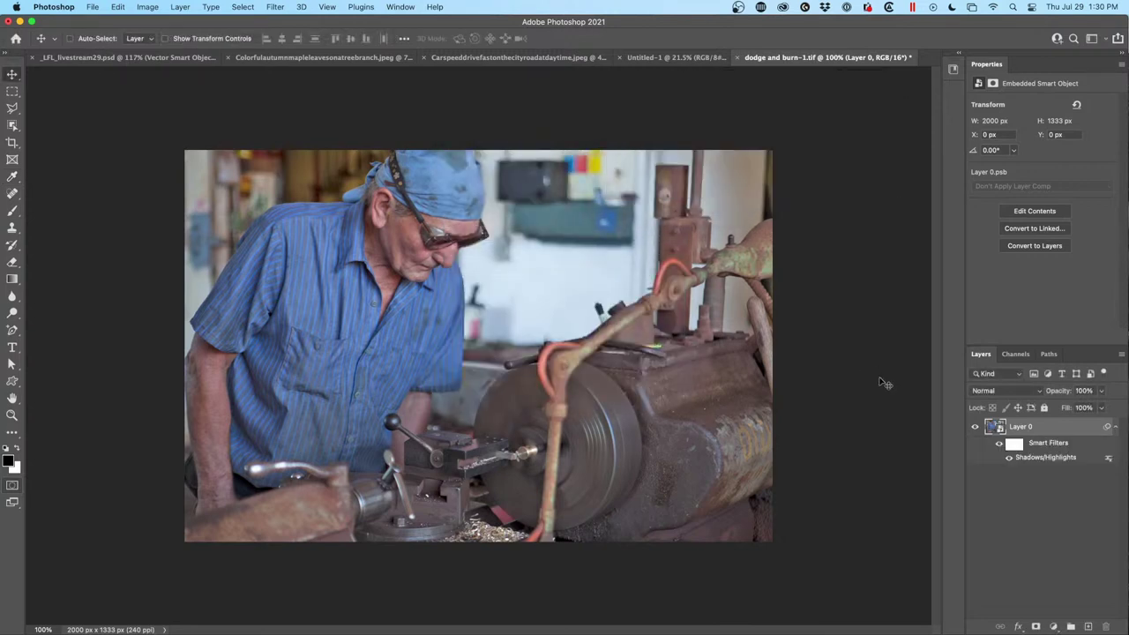
Toggle the smart filters off and on, then cancel the filter's blending options unchanged.
click(999, 444)
click(1000, 443)
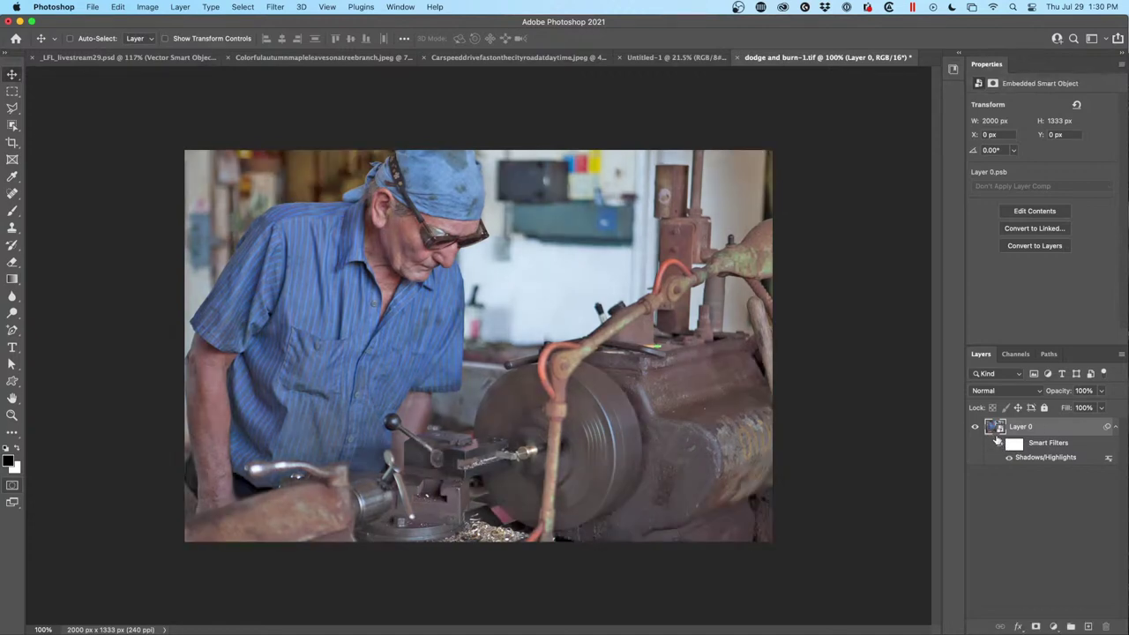
double_click(1107, 460)
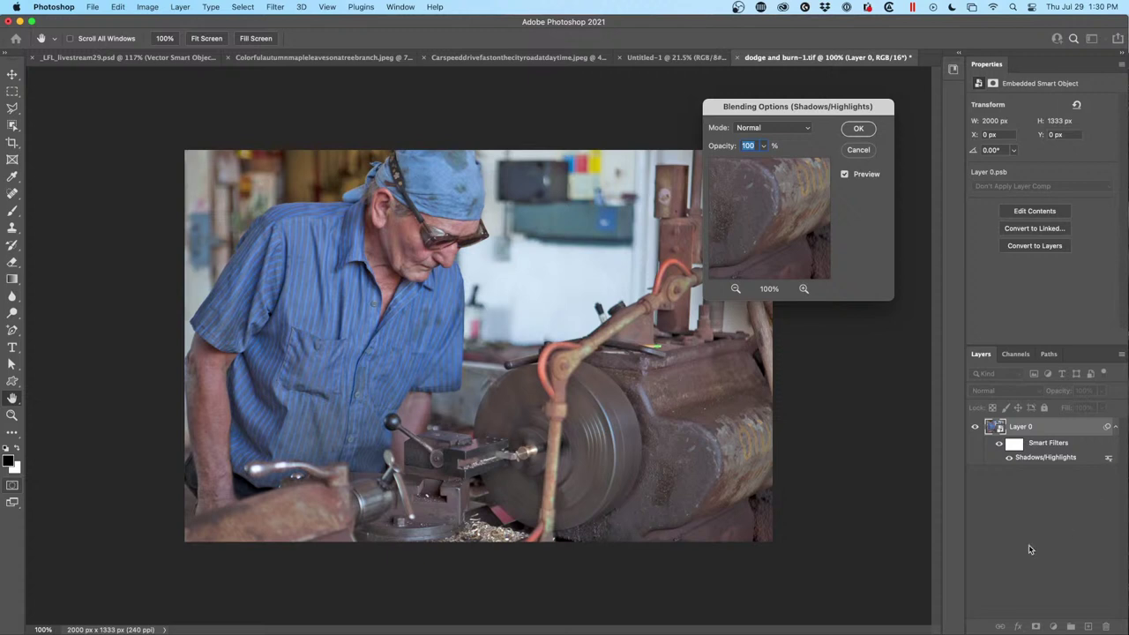
click(768, 133)
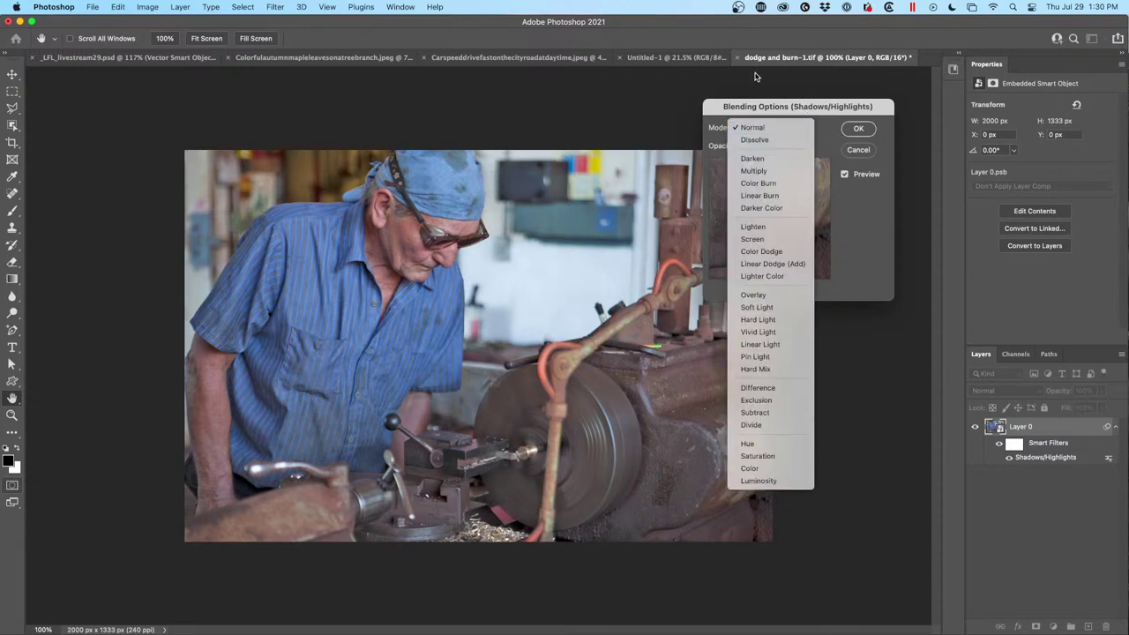
click(760, 98)
click(852, 150)
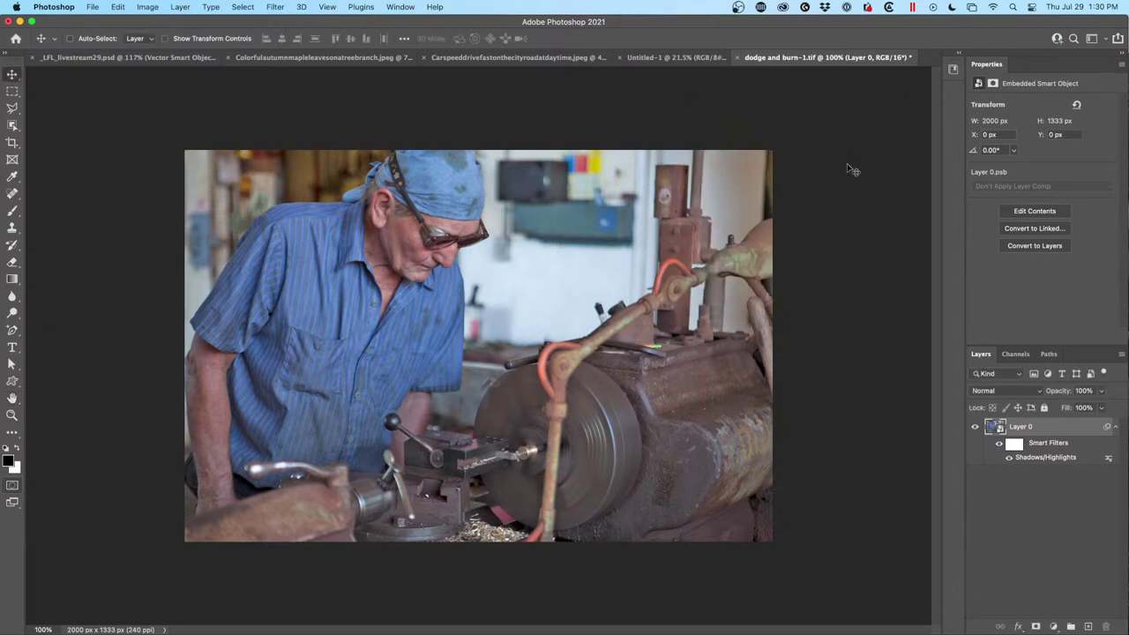
Reopen the Shadows/Highlights smart filter with Show More Options enabled.
double_click(1030, 459)
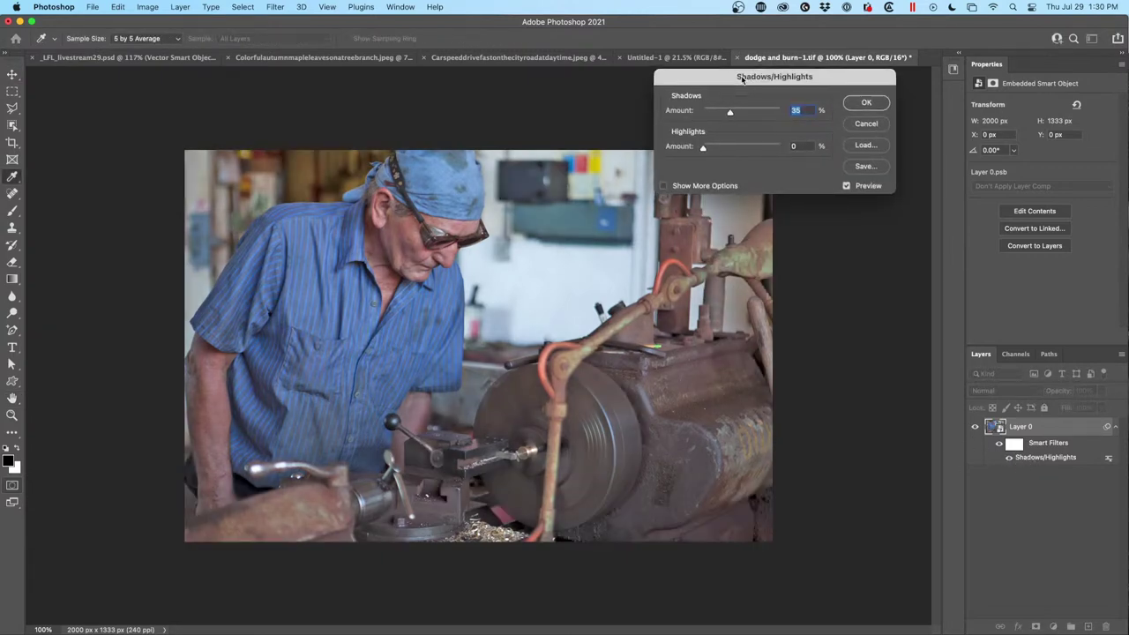
drag(739, 76, 754, 60)
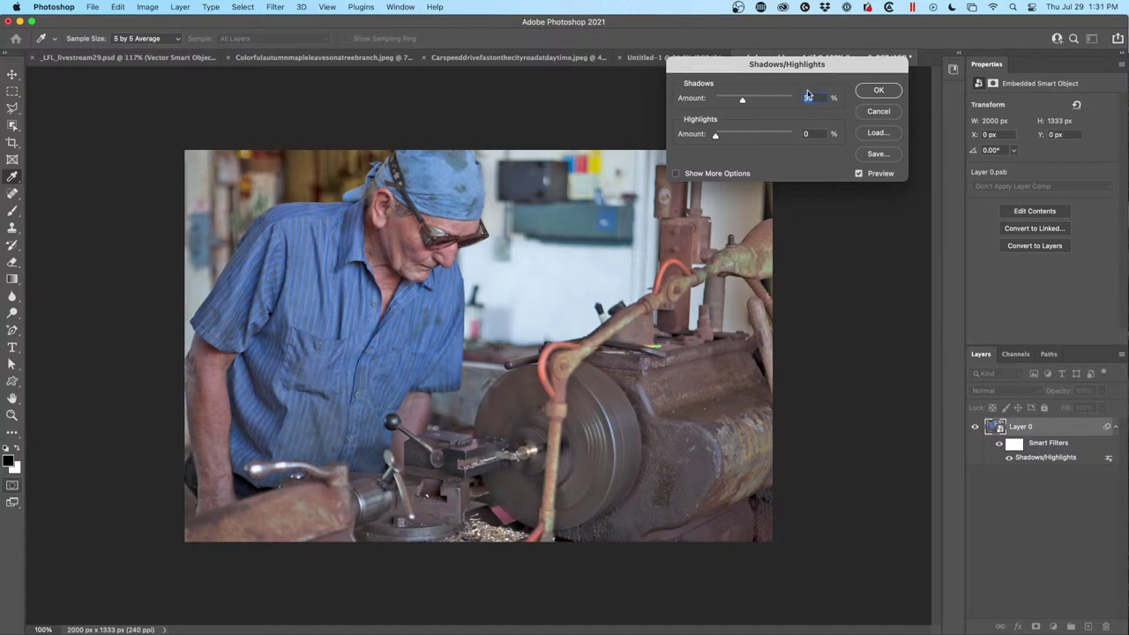
drag(798, 62, 807, 61)
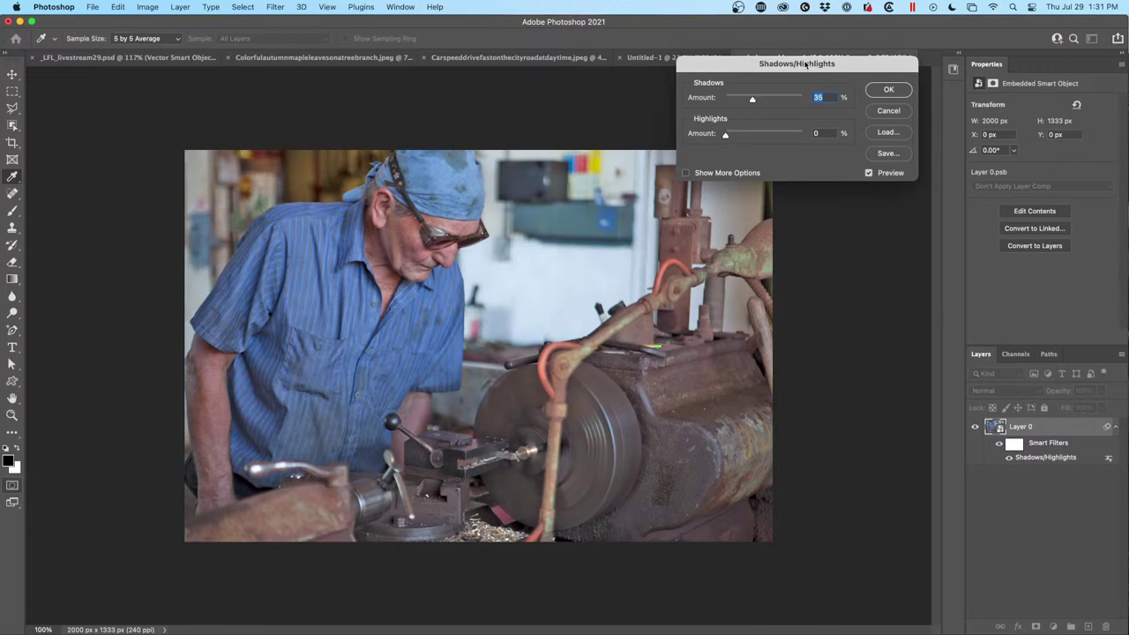
click(720, 172)
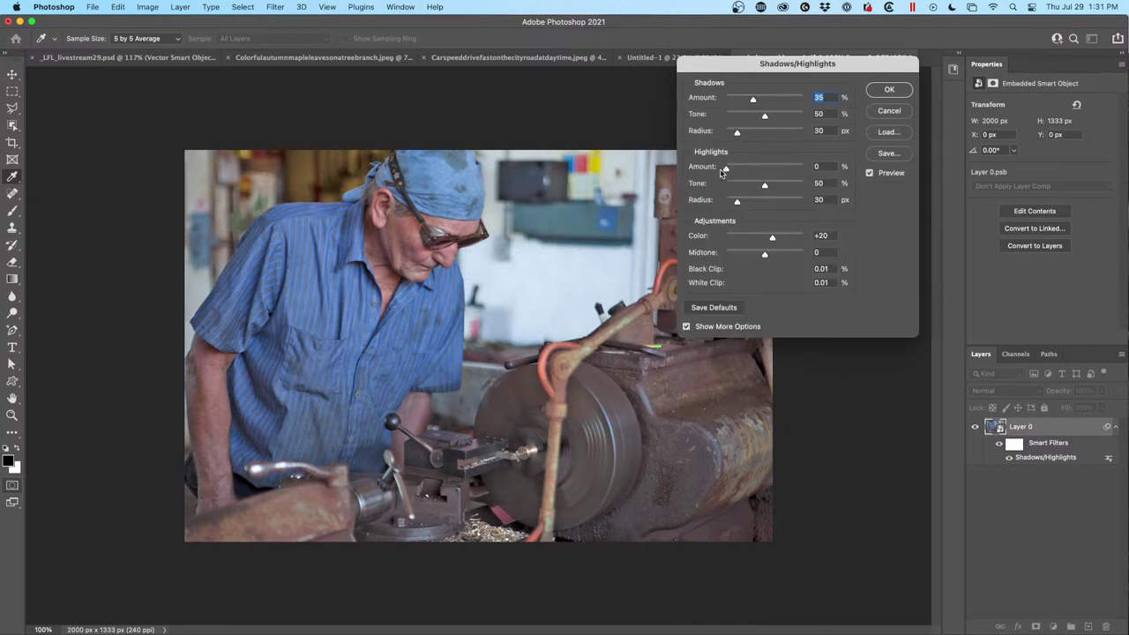
Set shadows amount to 49% with tone 35, and raise highlights amount to 60%.
mouse_move(753, 99)
mouse_down()
mouse_move(730, 100)
mouse_move(799, 101)
mouse_move(764, 101)
mouse_up()
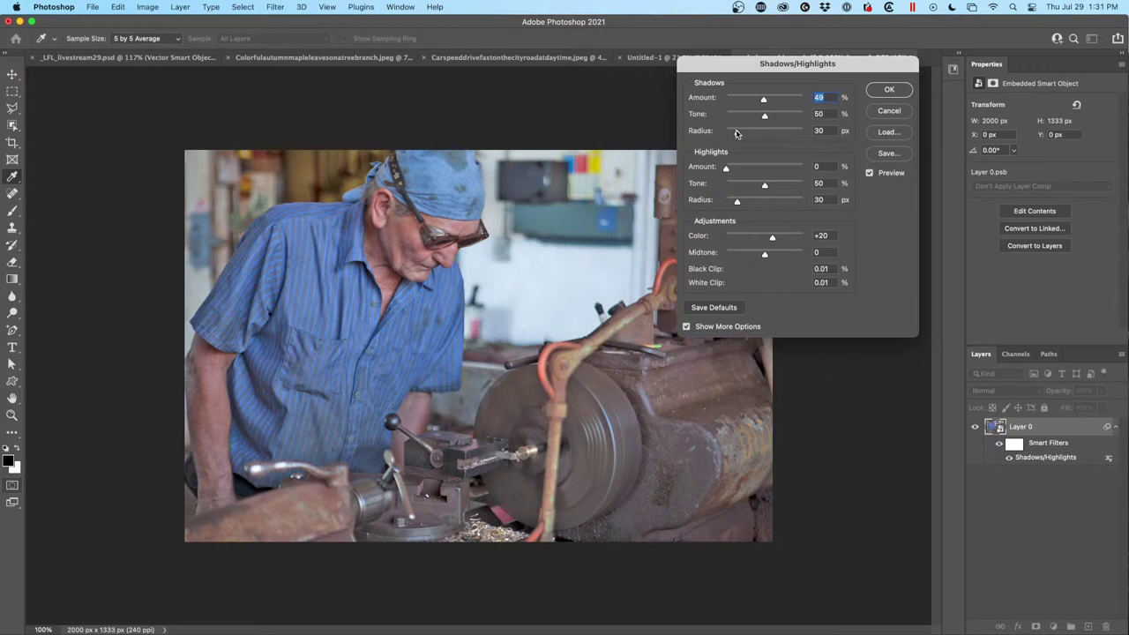
drag(764, 115, 726, 118)
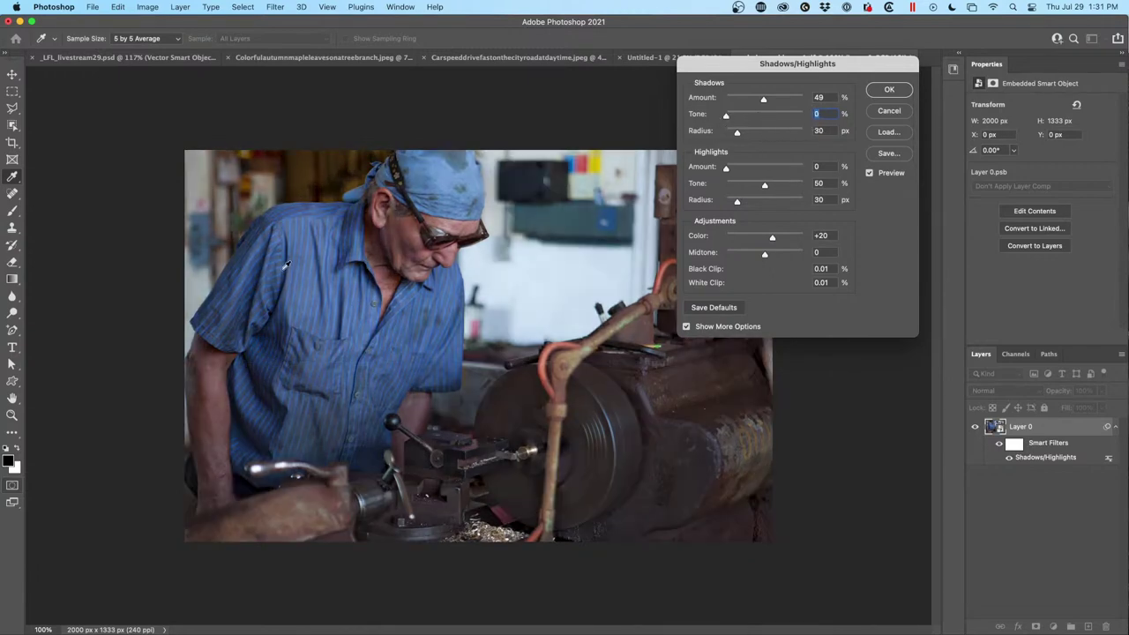
drag(730, 120, 755, 120)
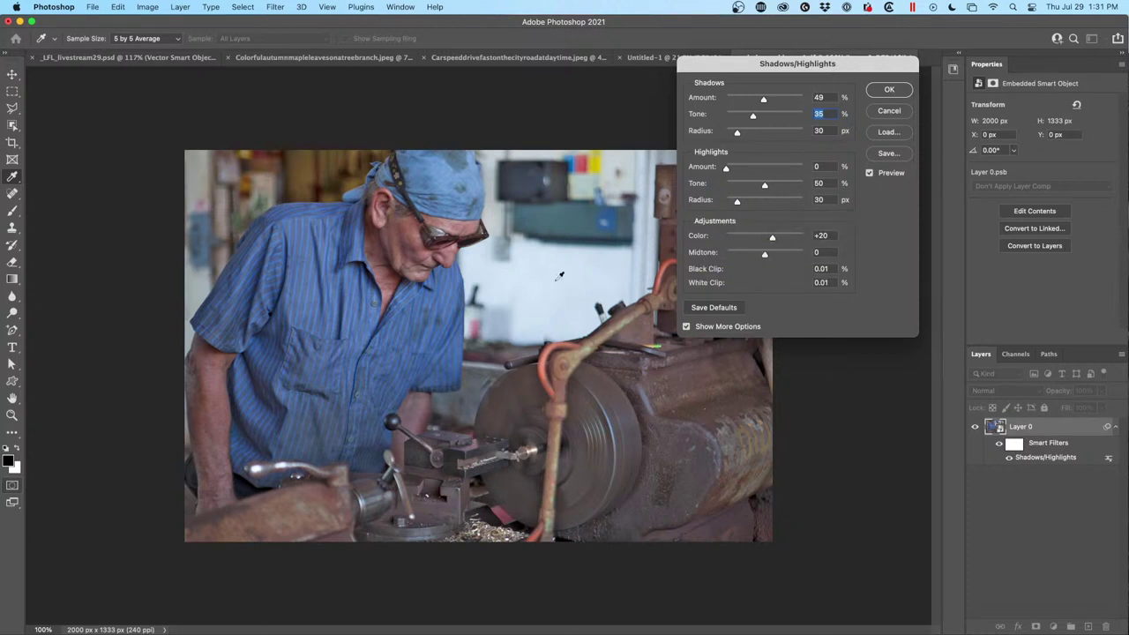
drag(725, 168, 773, 171)
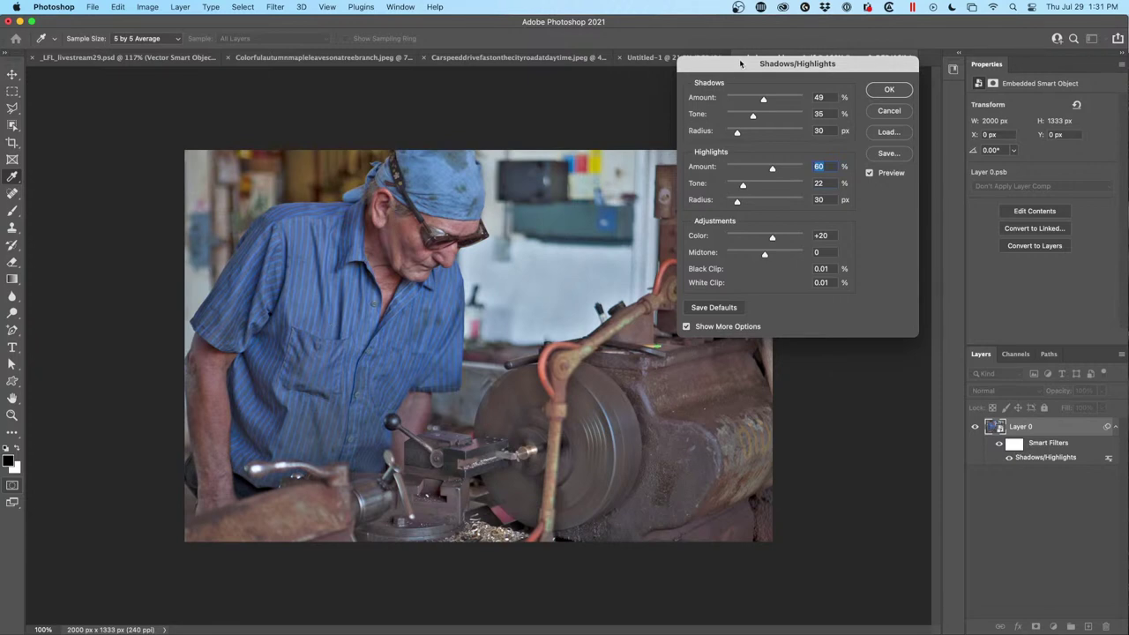
drag(741, 63, 841, 159)
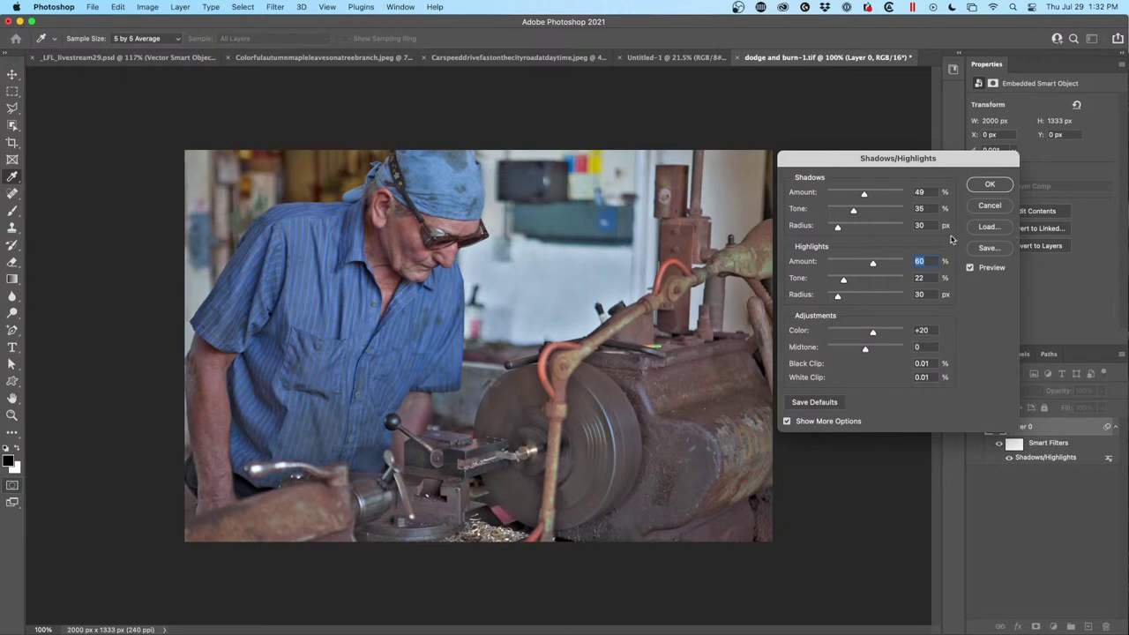
drag(851, 163, 812, 44)
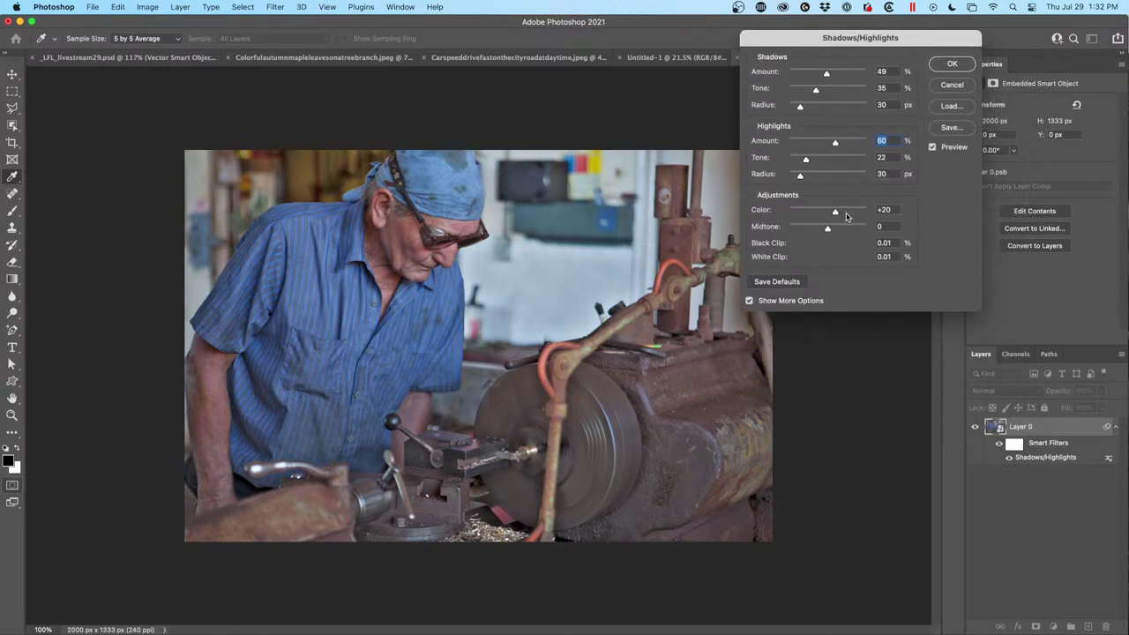
Set Shadows/Highlights Color correction to +8 and Midtone contrast to 0.
click(885, 210)
text(0)
drag(829, 214, 835, 211)
drag(836, 215, 832, 214)
mouse_move(829, 230)
mouse_down()
mouse_move(857, 230)
mouse_move(793, 227)
mouse_move(827, 231)
mouse_up()
text(0)
Raise Black Clip to 0.68% and bring White Clip to 0%.
drag(762, 246, 1067, 244)
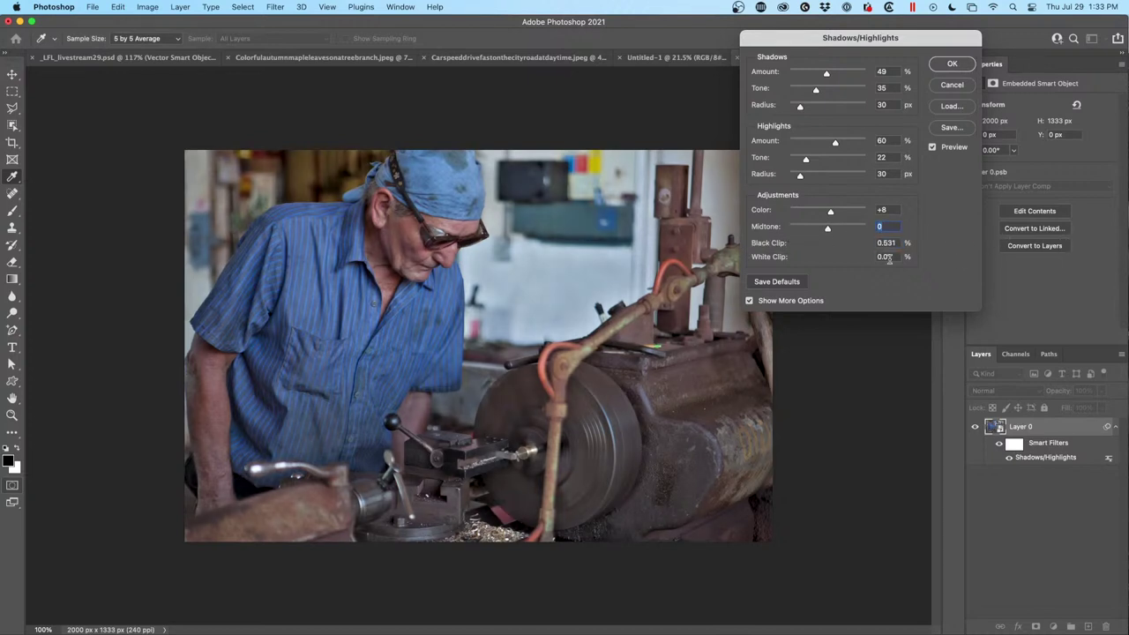
drag(748, 249, 776, 244)
click(388, 422)
key(Tab)
text(0)
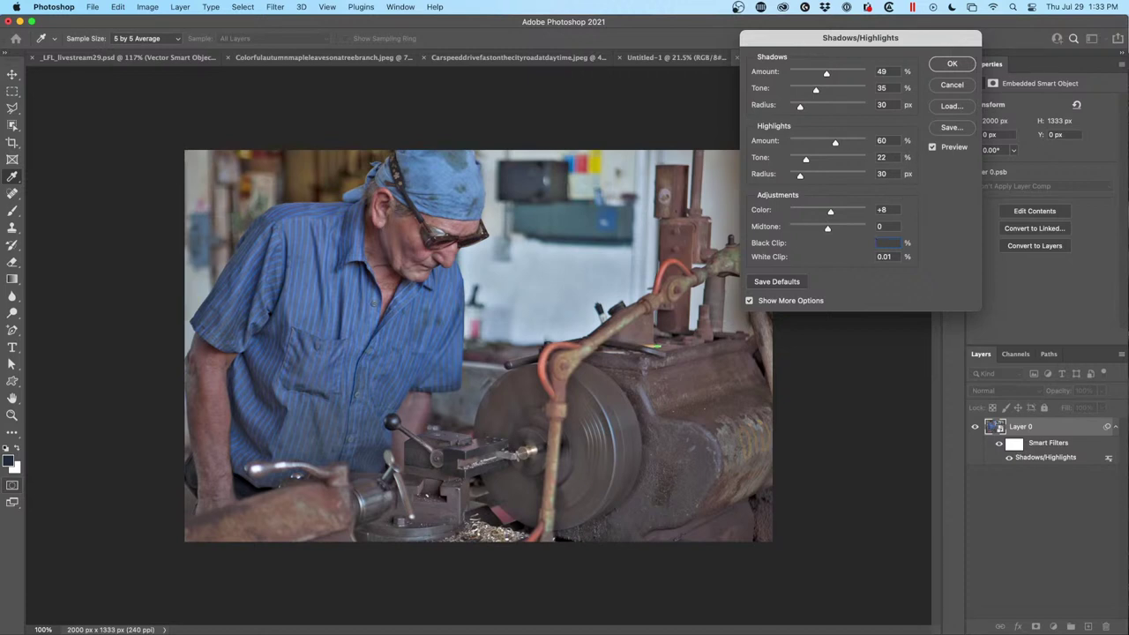
text(.56)
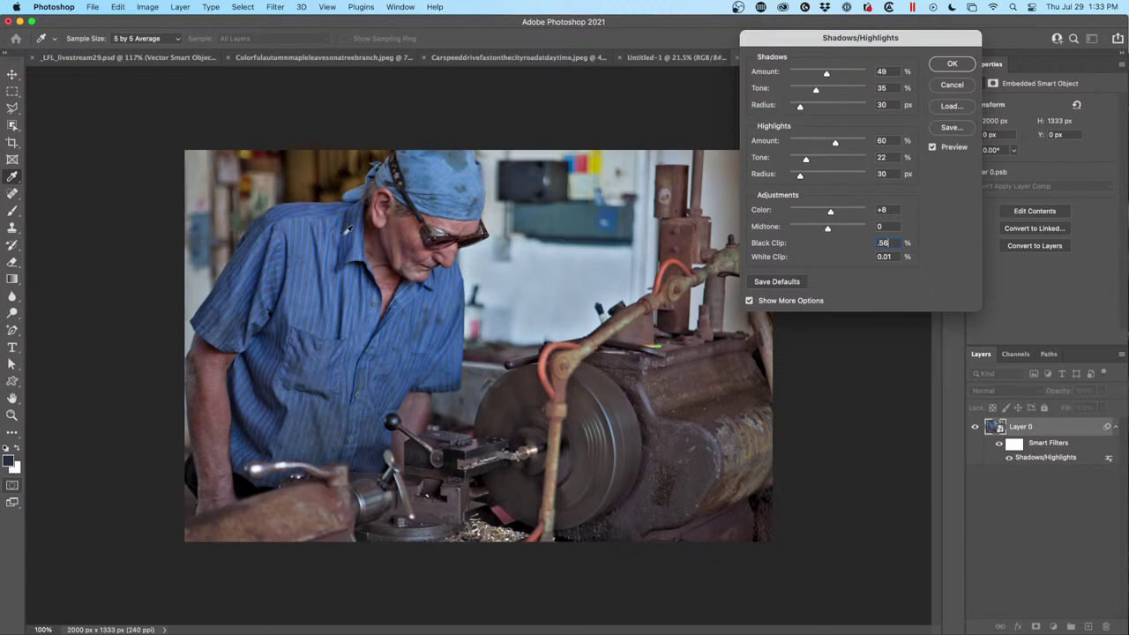
drag(757, 260, 1049, 268)
key(shift+Tab)
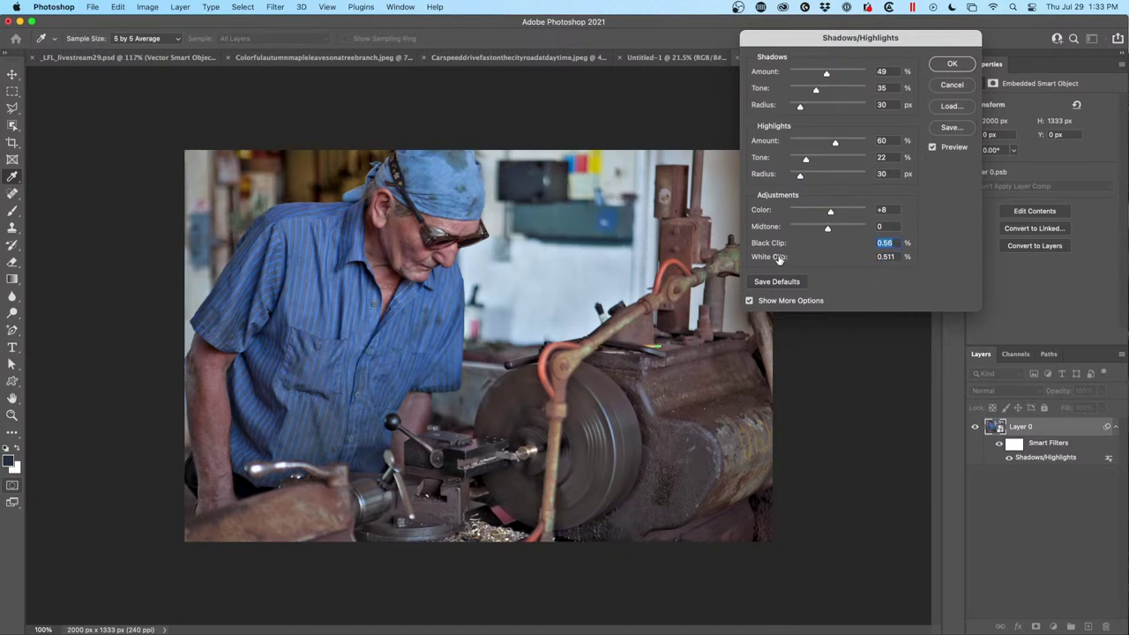
drag(782, 259, 331, 290)
key(shift+Tab)
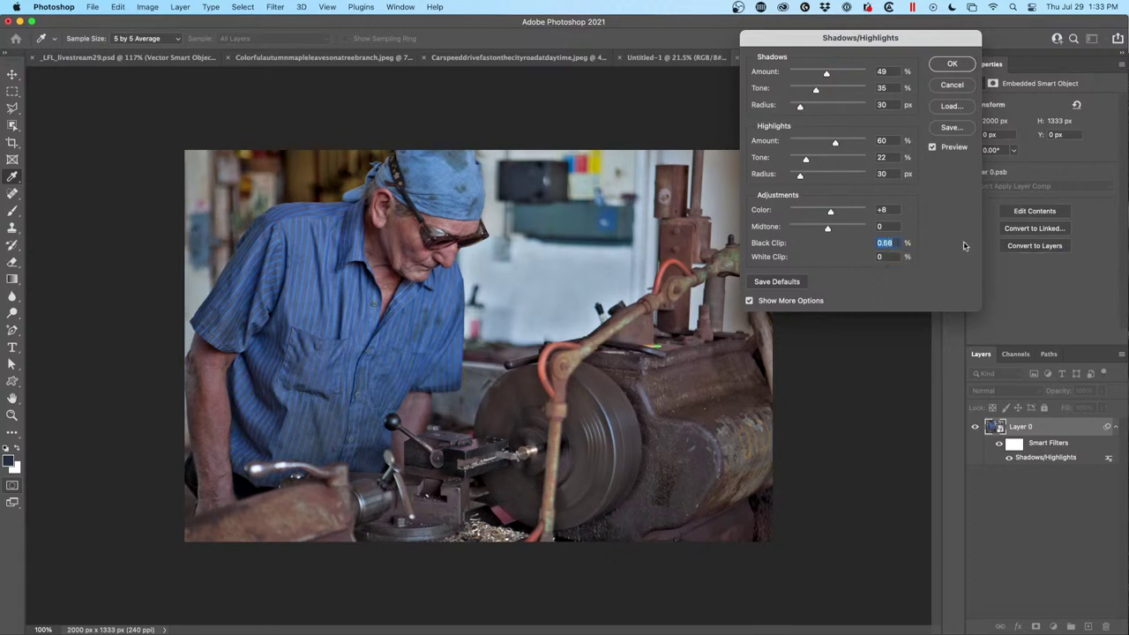
Set White Clip to about 0.071% and try Black Clip values between 0.325 and 0.6.
scroll(886, 244, up, 2)
drag(881, 259, 919, 307)
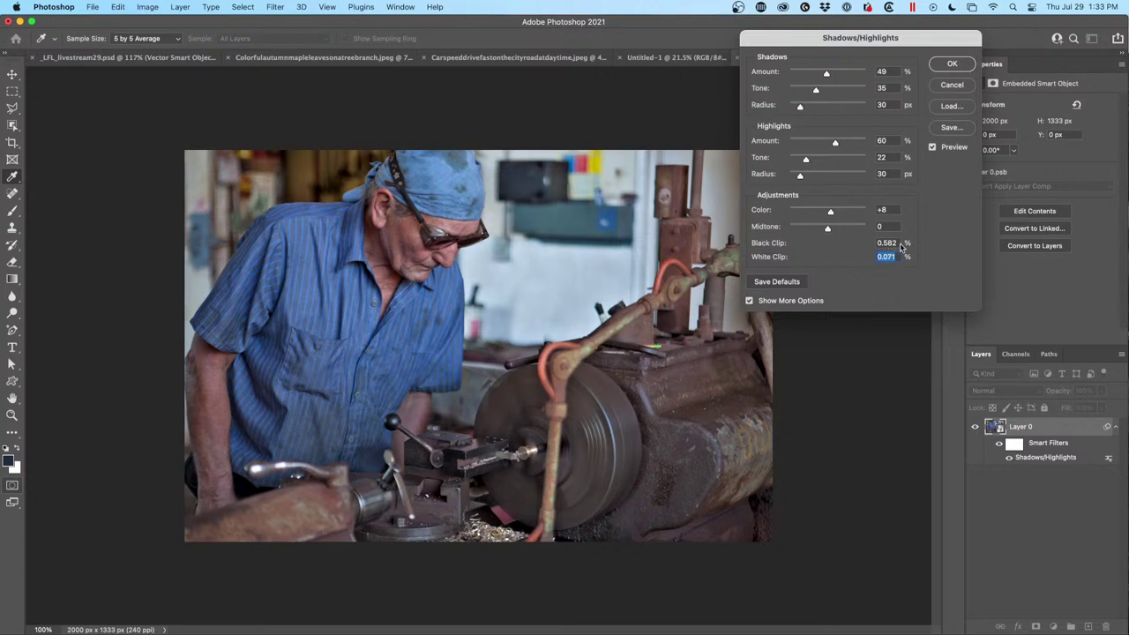
double_click(886, 243)
text(0.325)
mouse_move(889, 245)
mouse_down()
mouse_move(908, 246)
mouse_move(898, 245)
mouse_up()
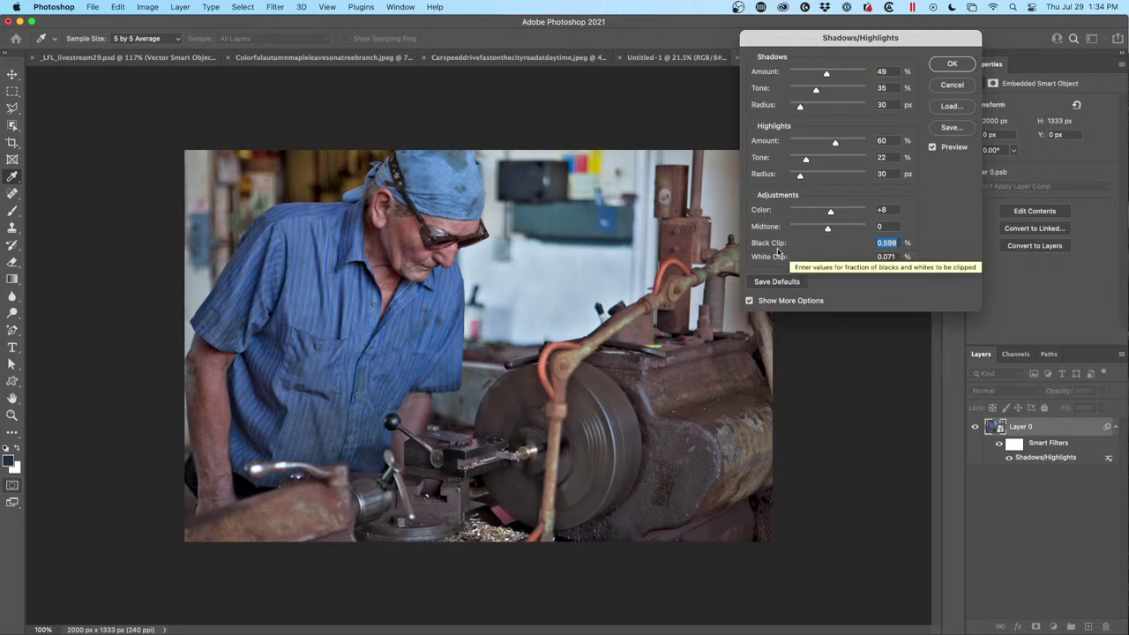
drag(725, 249, 506, 257)
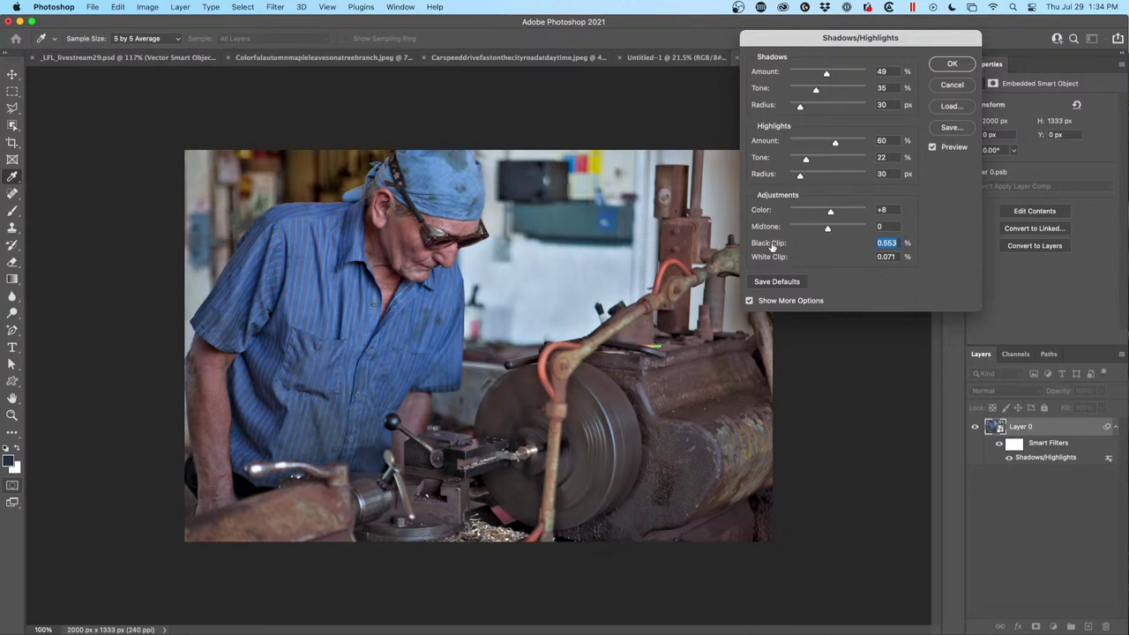
drag(771, 245, 659, 236)
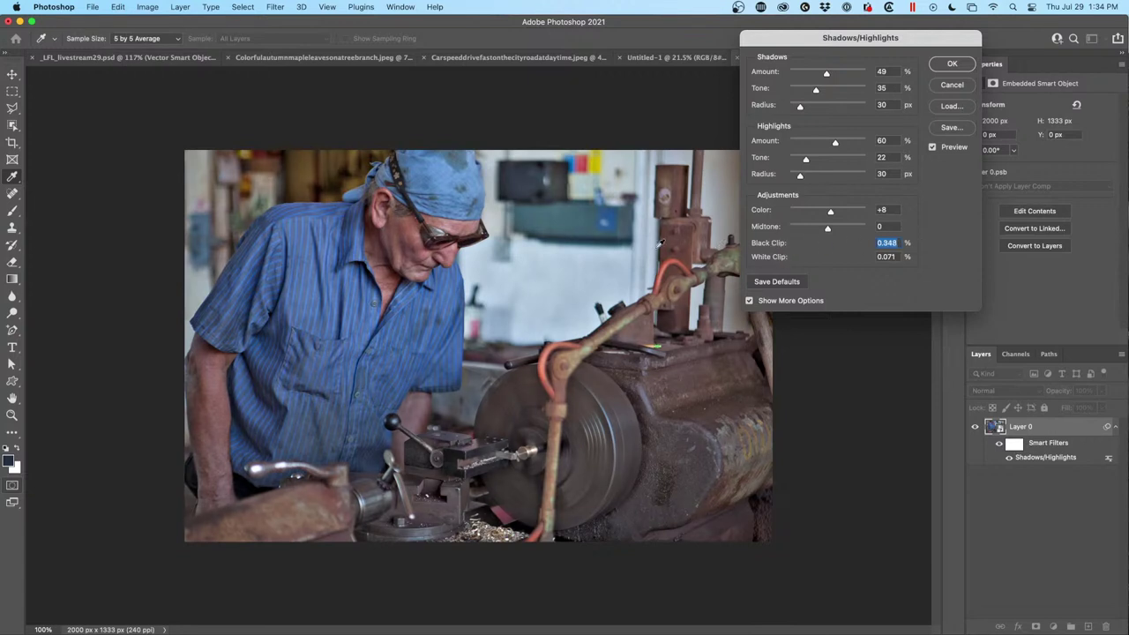
key(shift)
Exaggerate Black Clip to show its effect, settle it near 0.65%, and apply the filter.
drag(768, 245, 1063, 258)
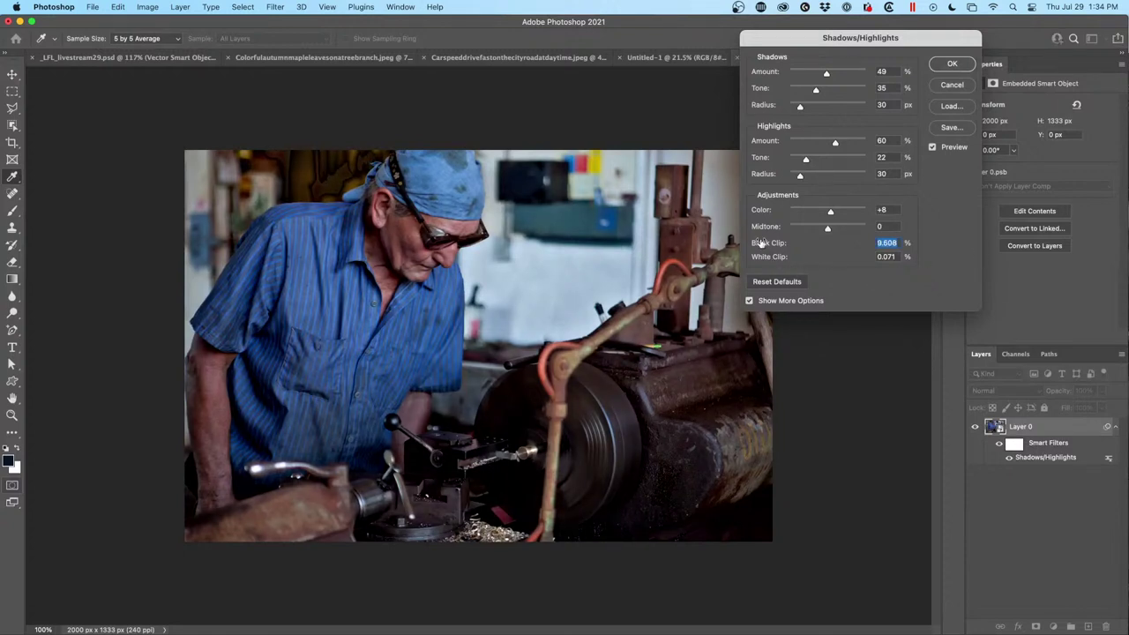
drag(855, 242, 1066, 256)
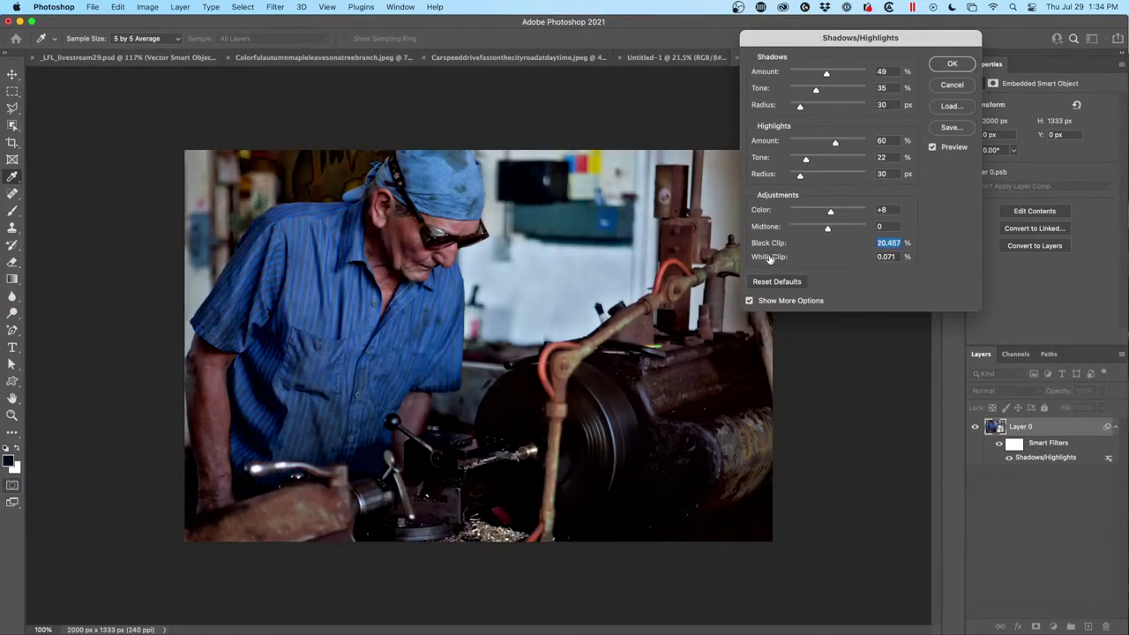
drag(764, 246, 847, 245)
drag(608, 266, 317, 290)
drag(761, 247, 38, 271)
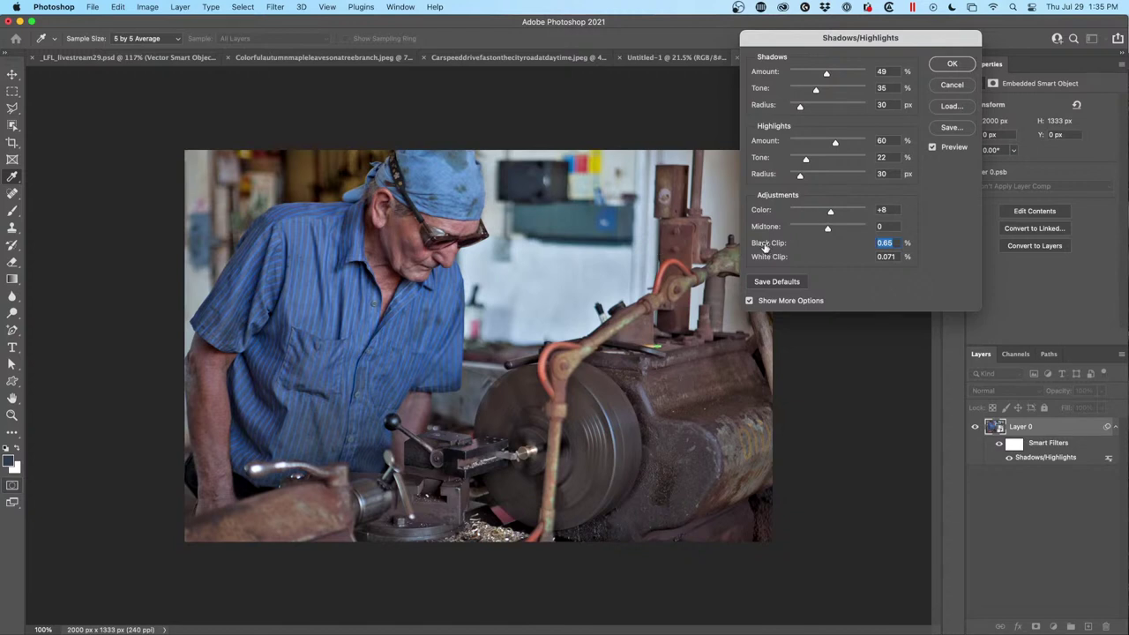
key(alt)
drag(766, 246, 731, 248)
click(953, 65)
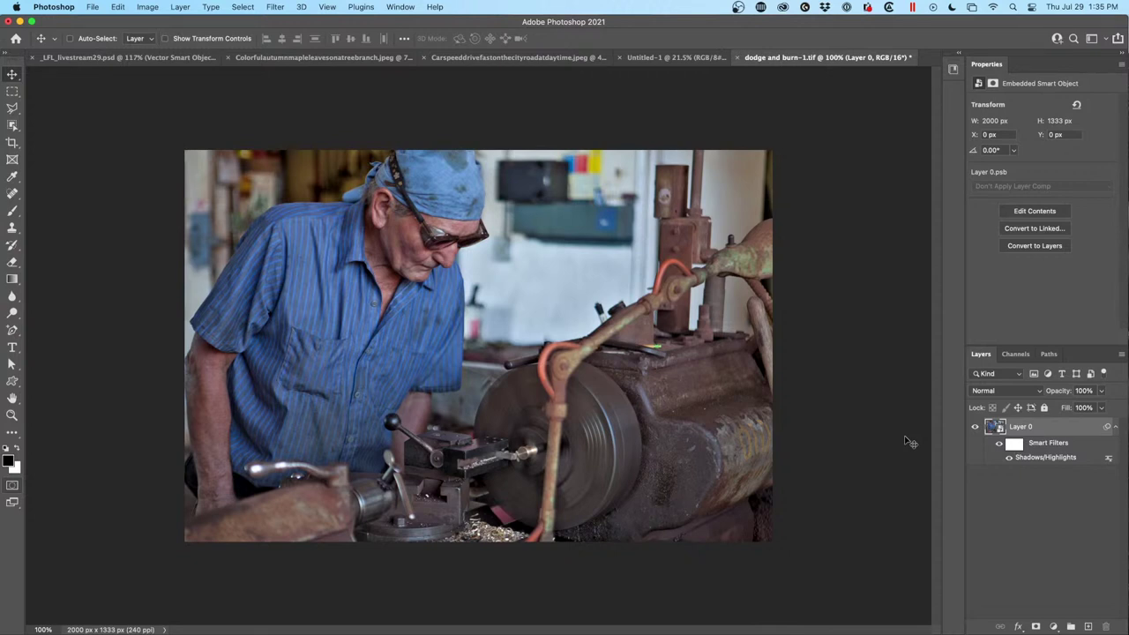
Compare Shadows/Highlights off and on, then add a default Curves smart filter with Cmd+M.
click(1008, 458)
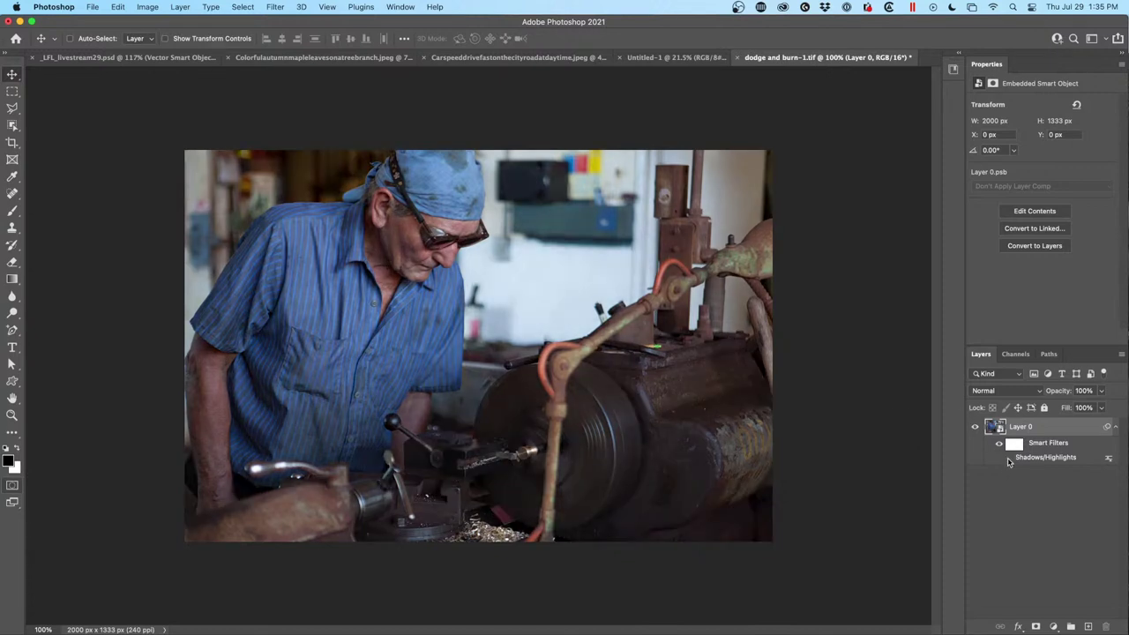
click(1008, 458)
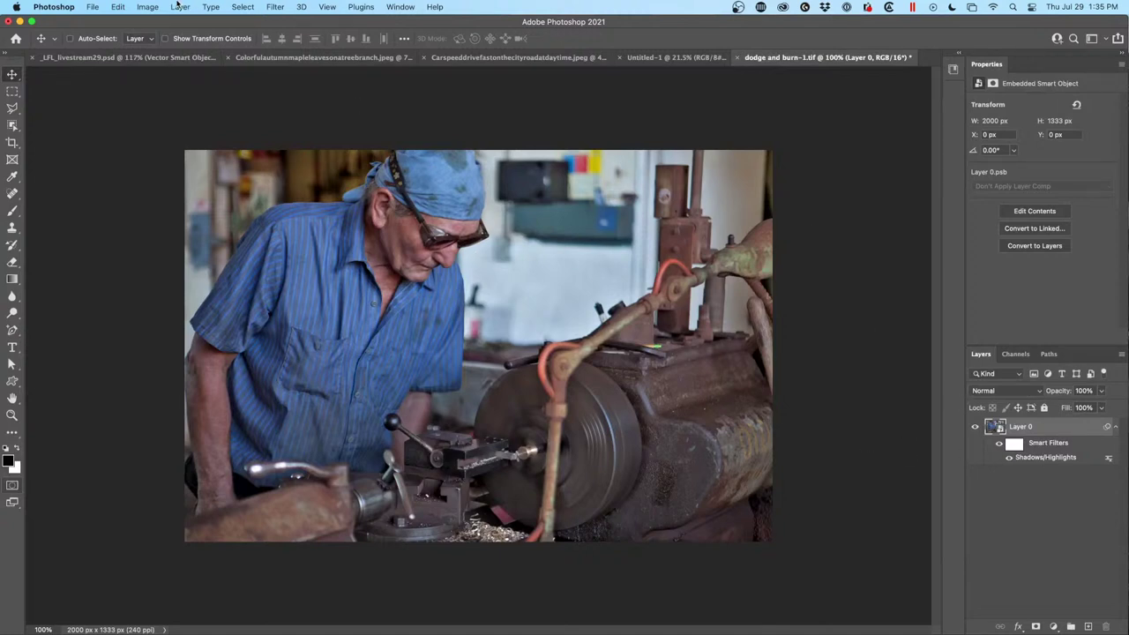
click(147, 7)
mouse_move(177, 40)
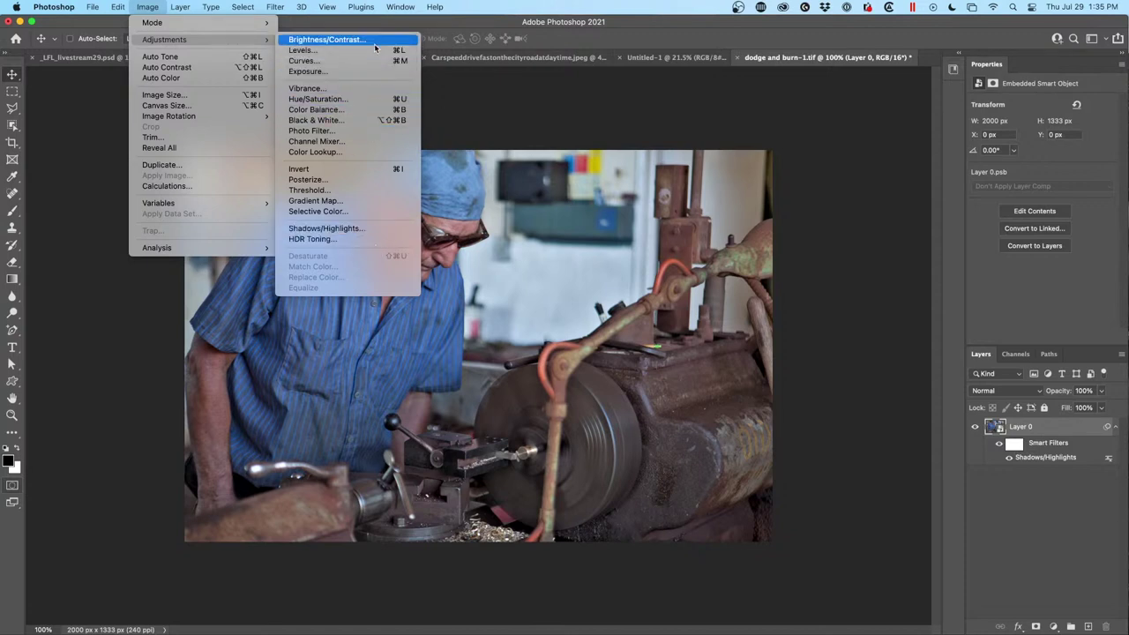
click(1035, 492)
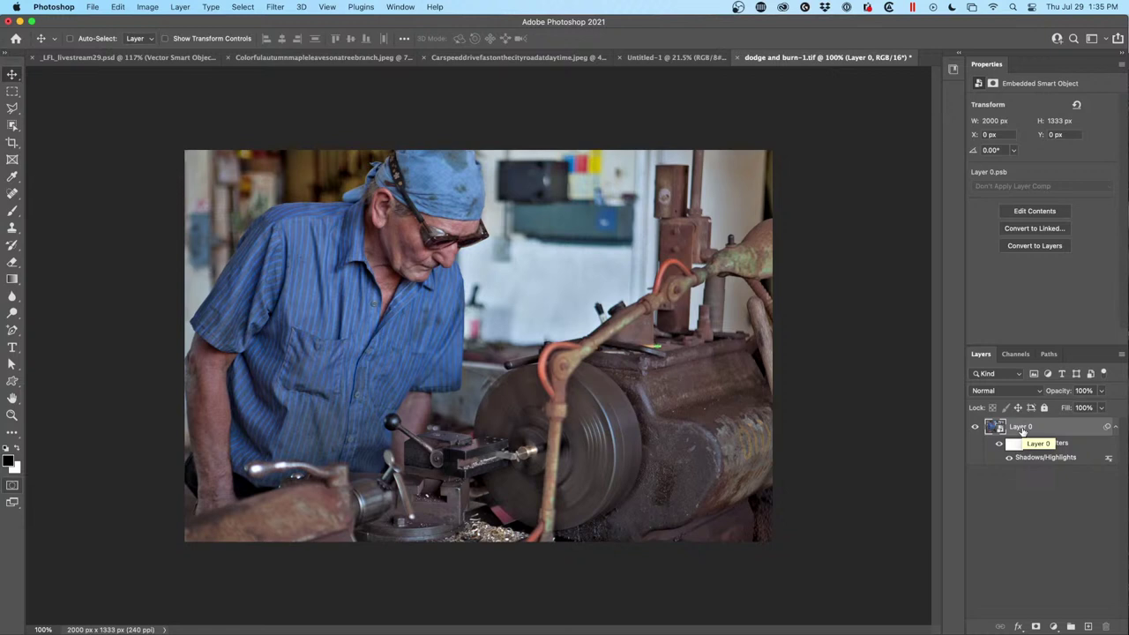
key(super+m)
click(732, 155)
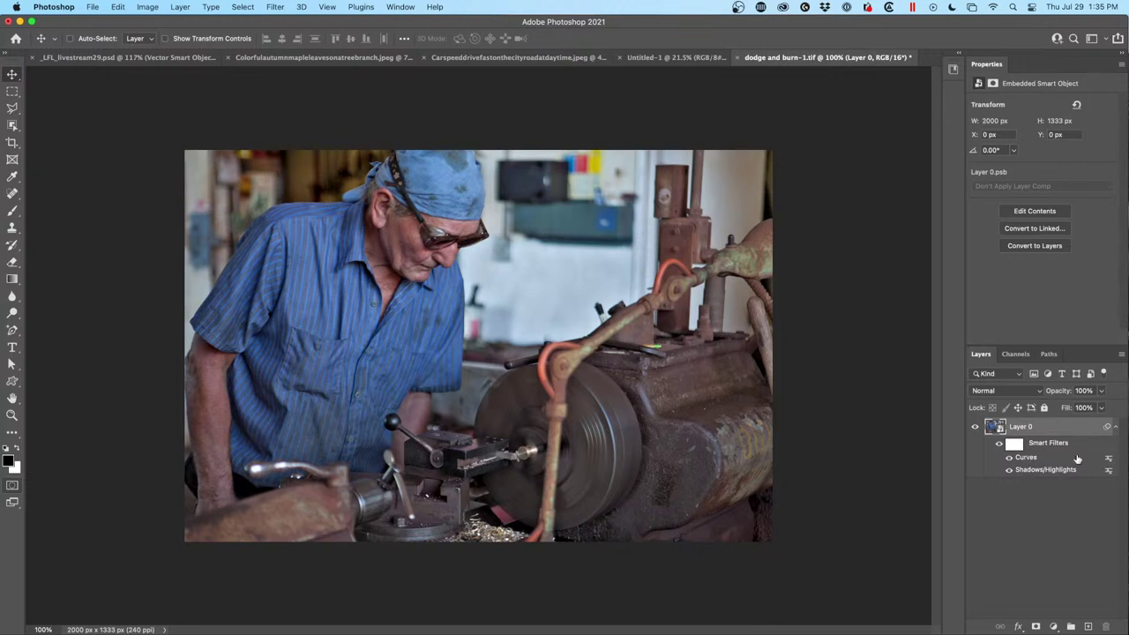
Bend the Curves filter into an S-curve with a lowered shadow point and raised highlight point, then start Levels.
double_click(1024, 459)
drag(613, 124, 909, 64)
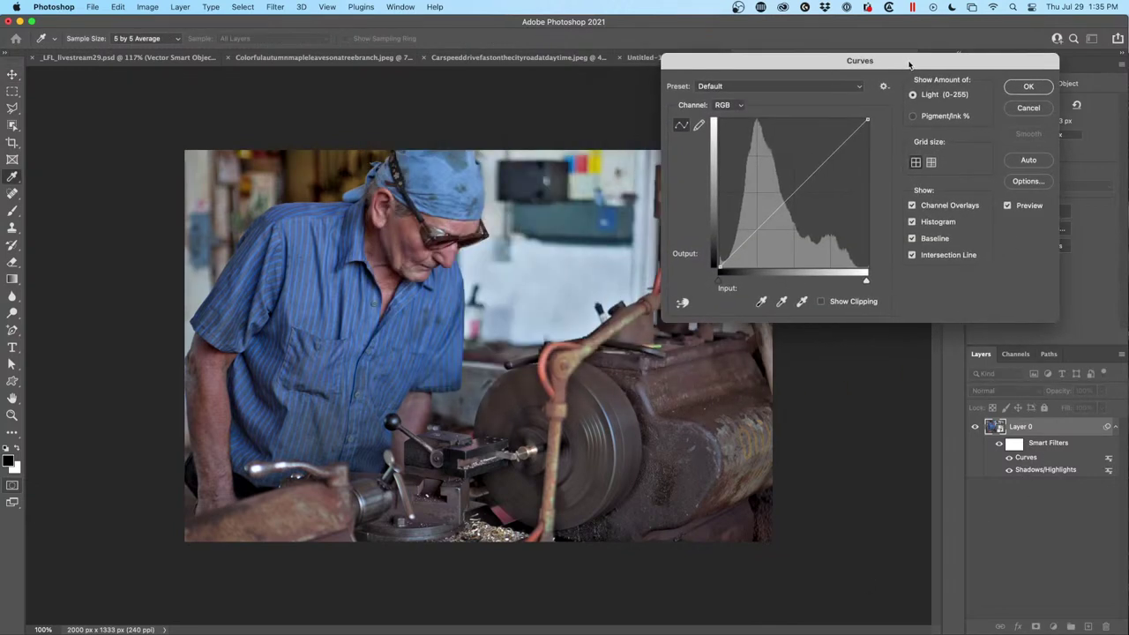
click(763, 229)
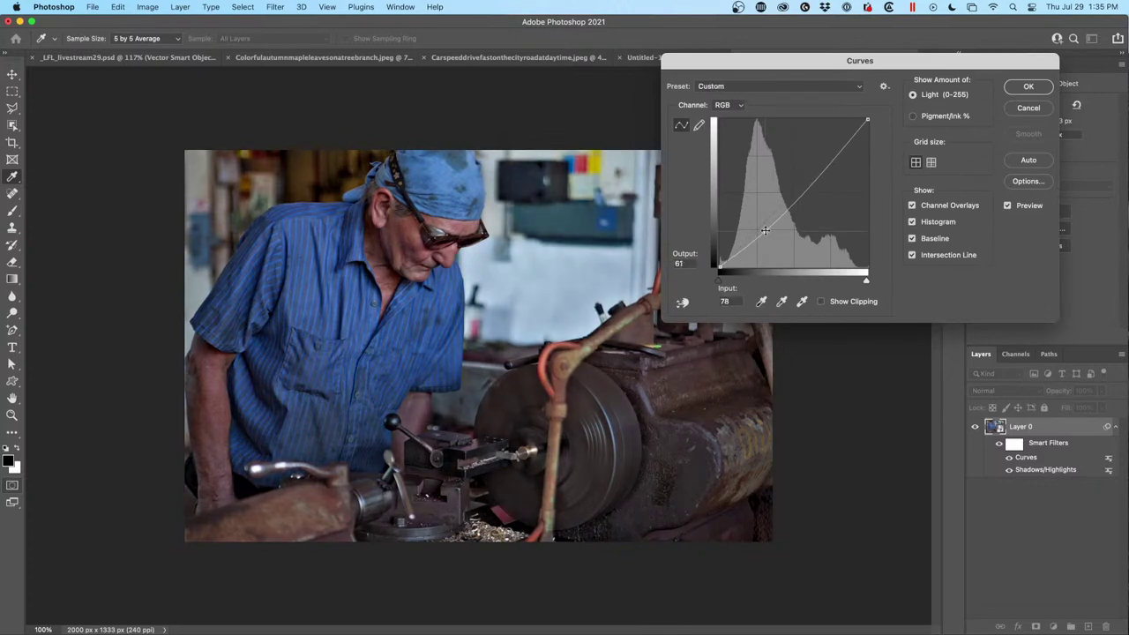
click(811, 168)
drag(810, 167, 808, 165)
drag(765, 232, 763, 228)
drag(810, 165, 808, 161)
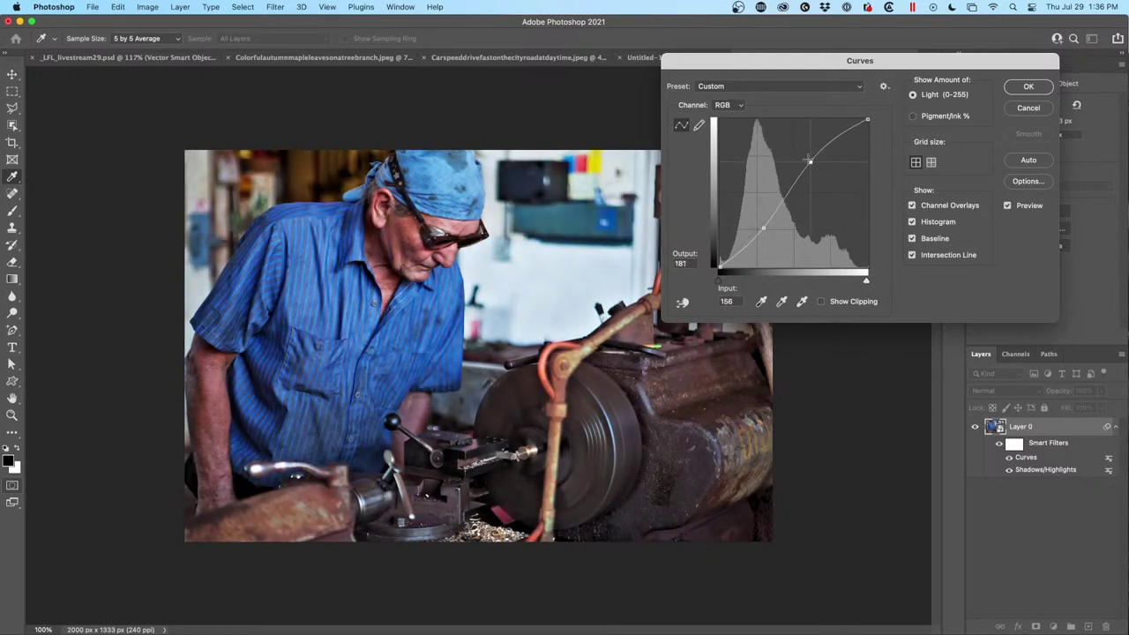
click(1011, 90)
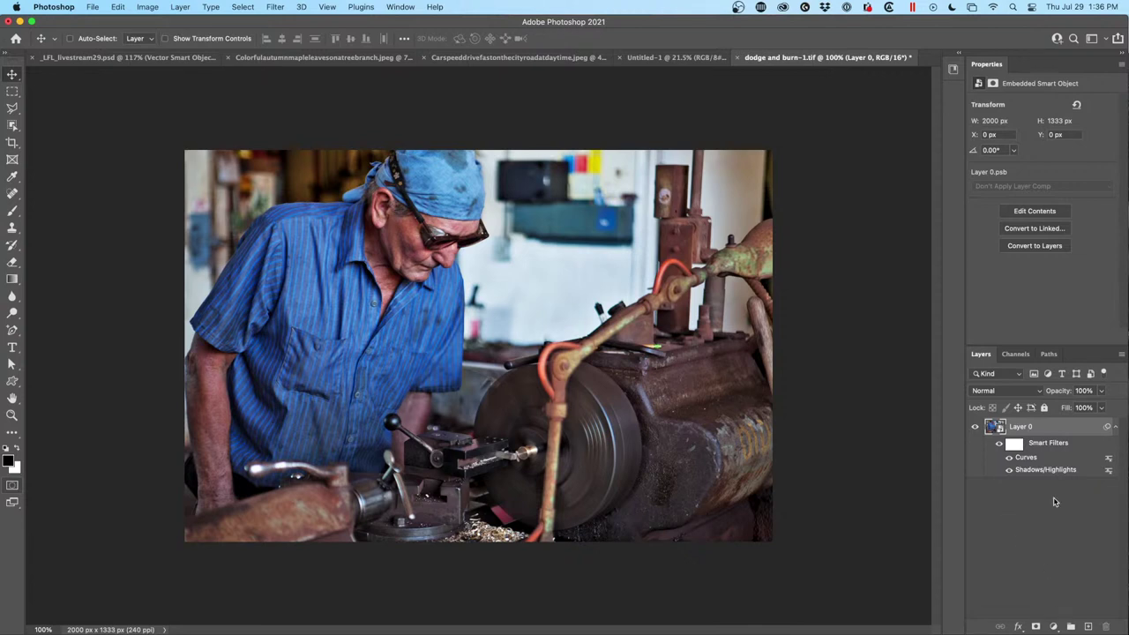
key(super+l)
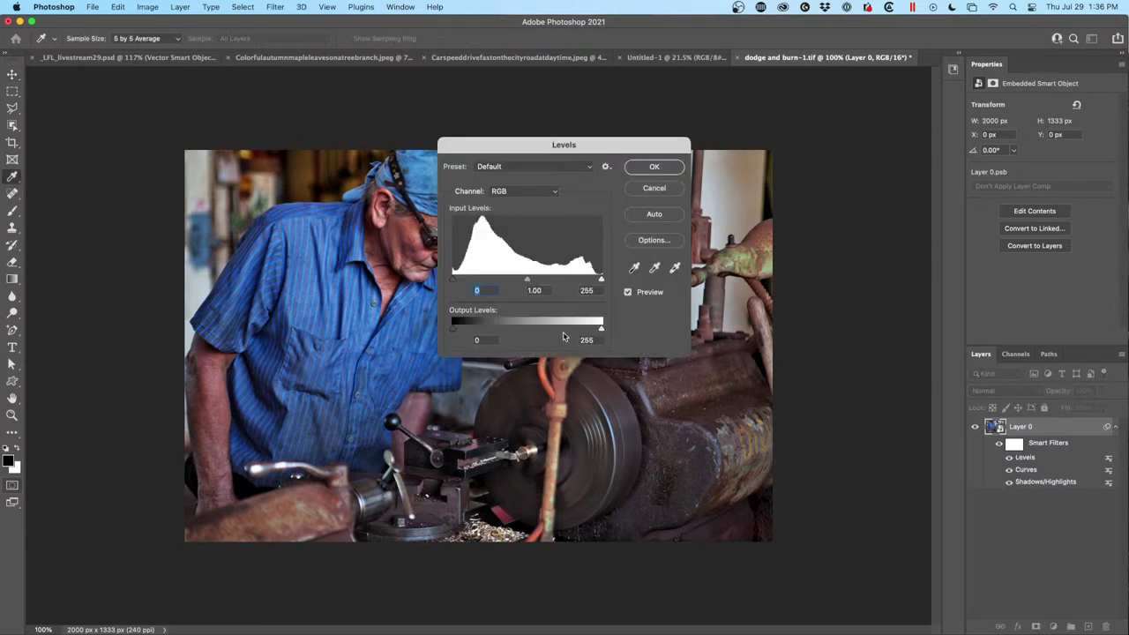
Set the Levels midtone to 1.23, then toggle Levels, Curves and Shadows/Highlights off and on.
drag(529, 280, 515, 278)
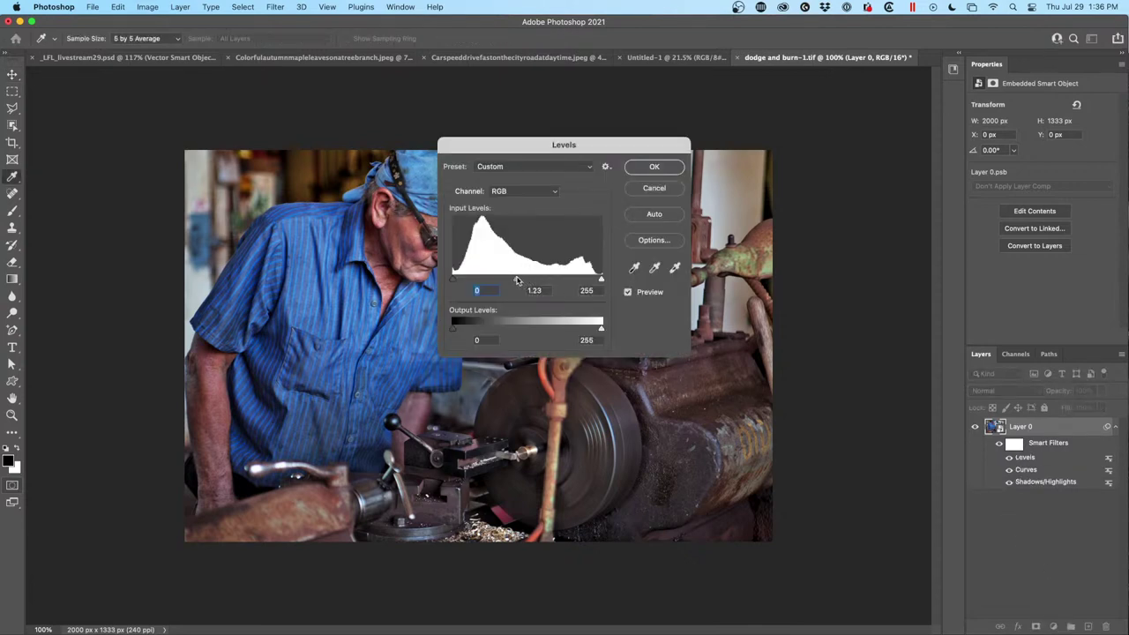
click(652, 168)
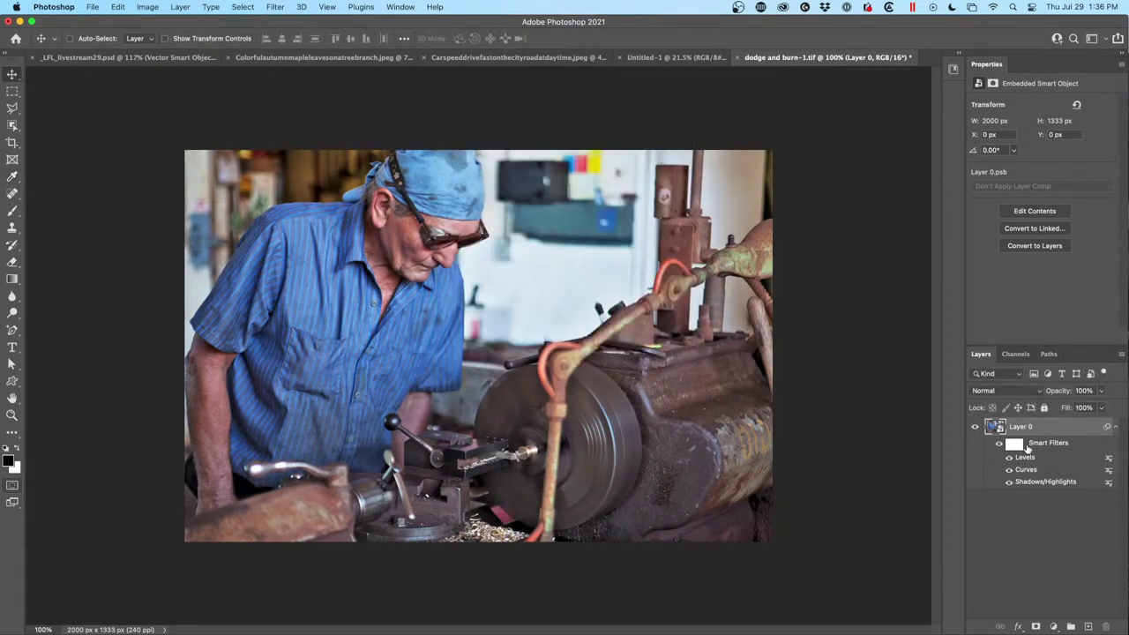
click(1010, 458)
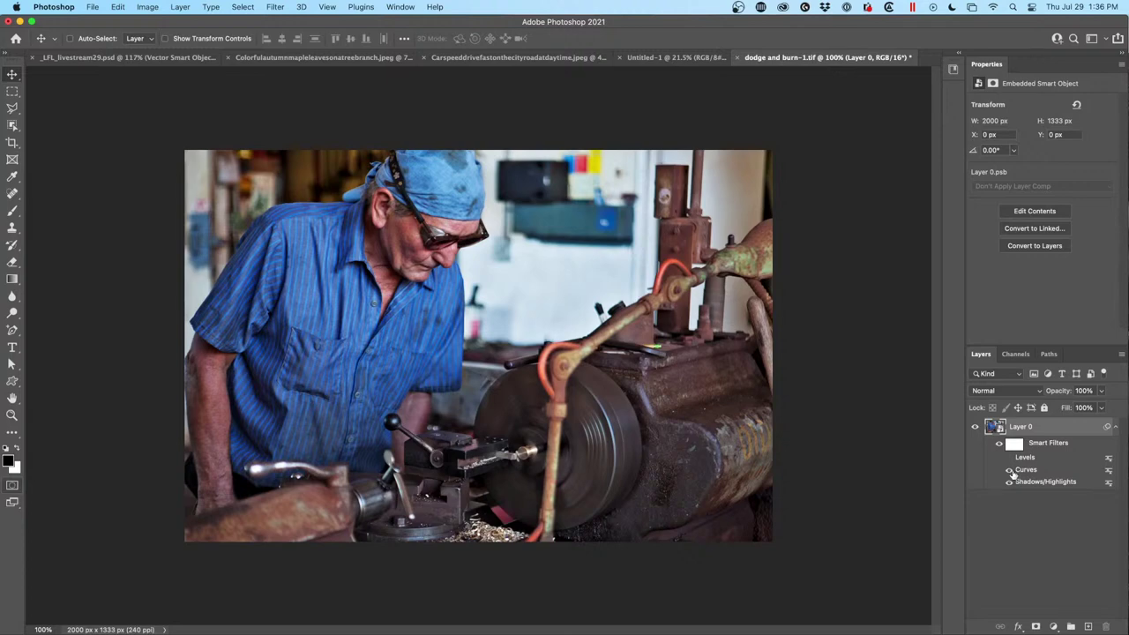
click(1009, 470)
click(1009, 483)
click(1009, 482)
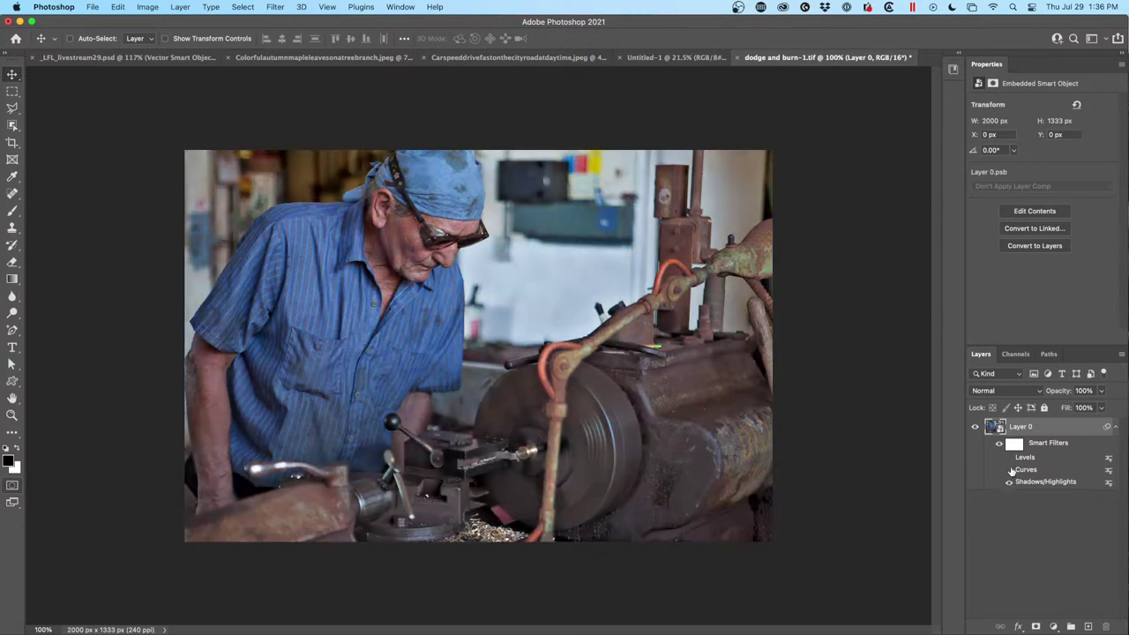
click(1010, 470)
click(1010, 458)
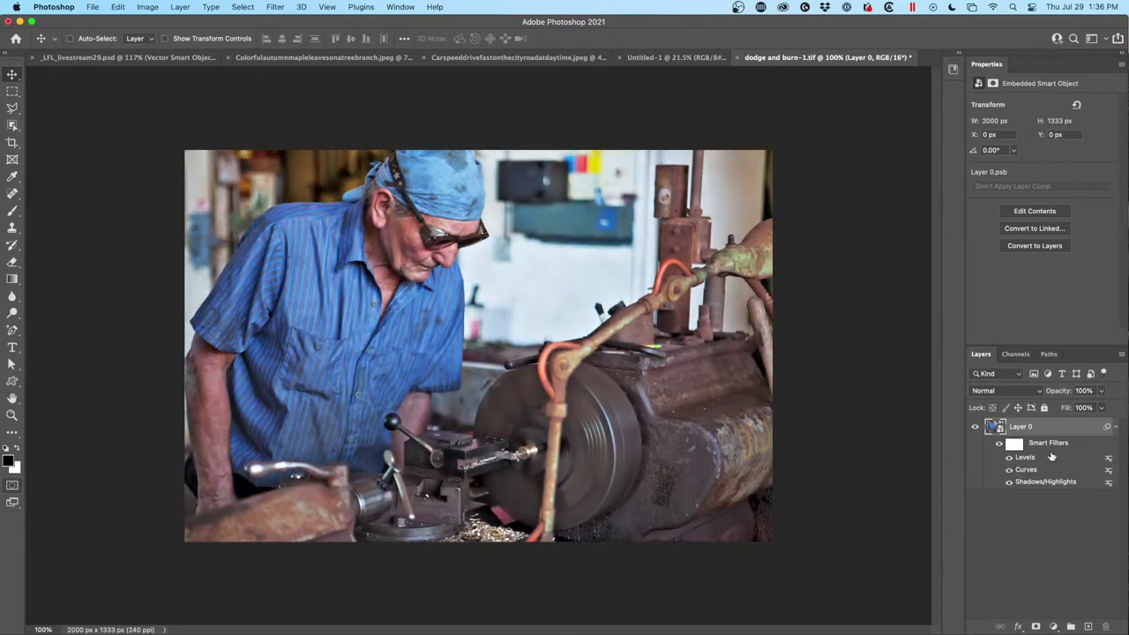
Blend the Curves filter in Screen mode, testing 47% opacity before settling at 0%.
double_click(1110, 471)
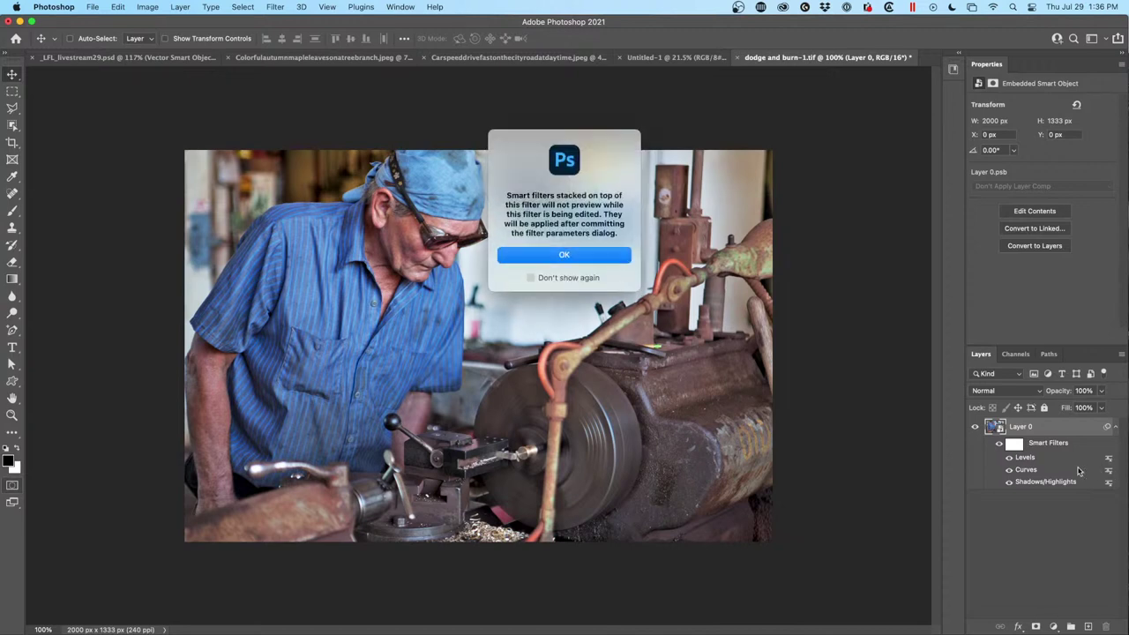
click(590, 255)
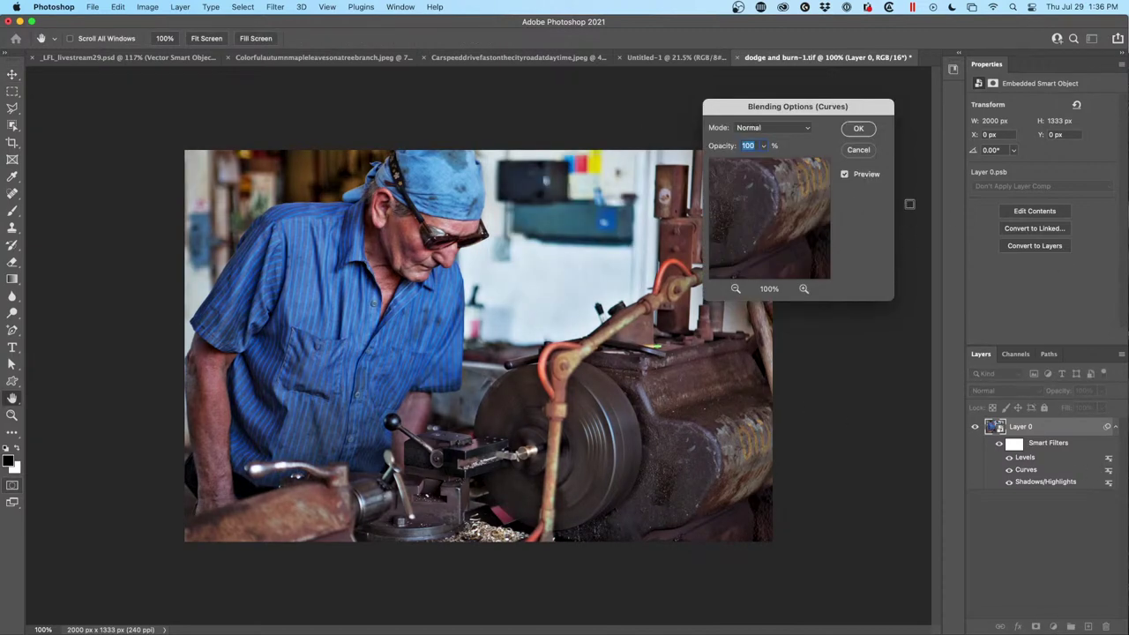
drag(813, 111, 868, 140)
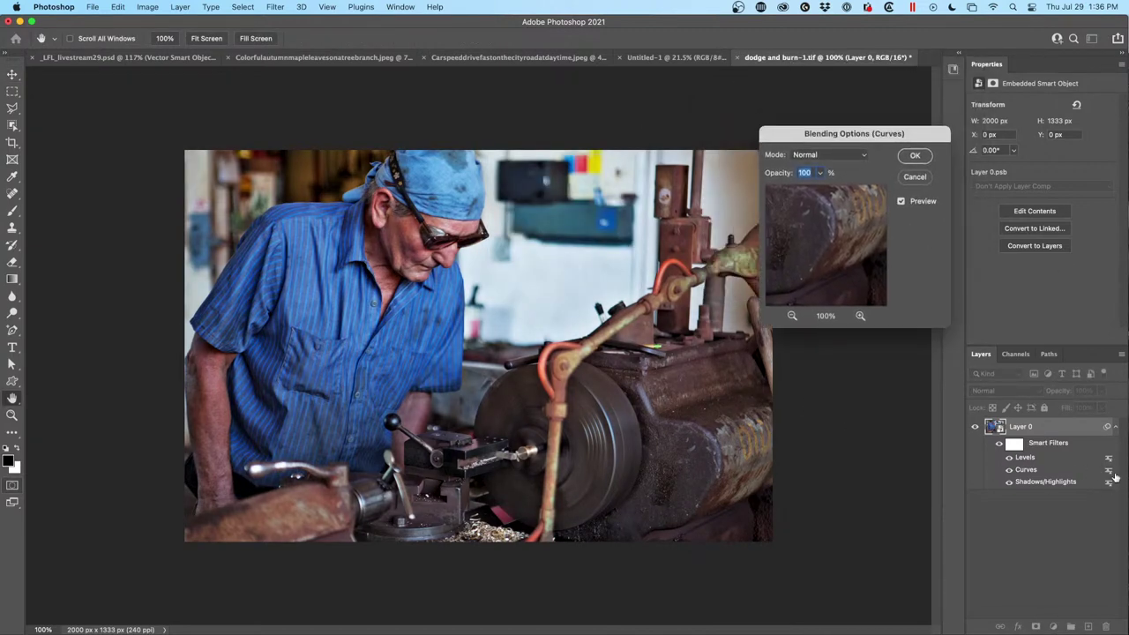
click(818, 174)
drag(820, 191, 788, 190)
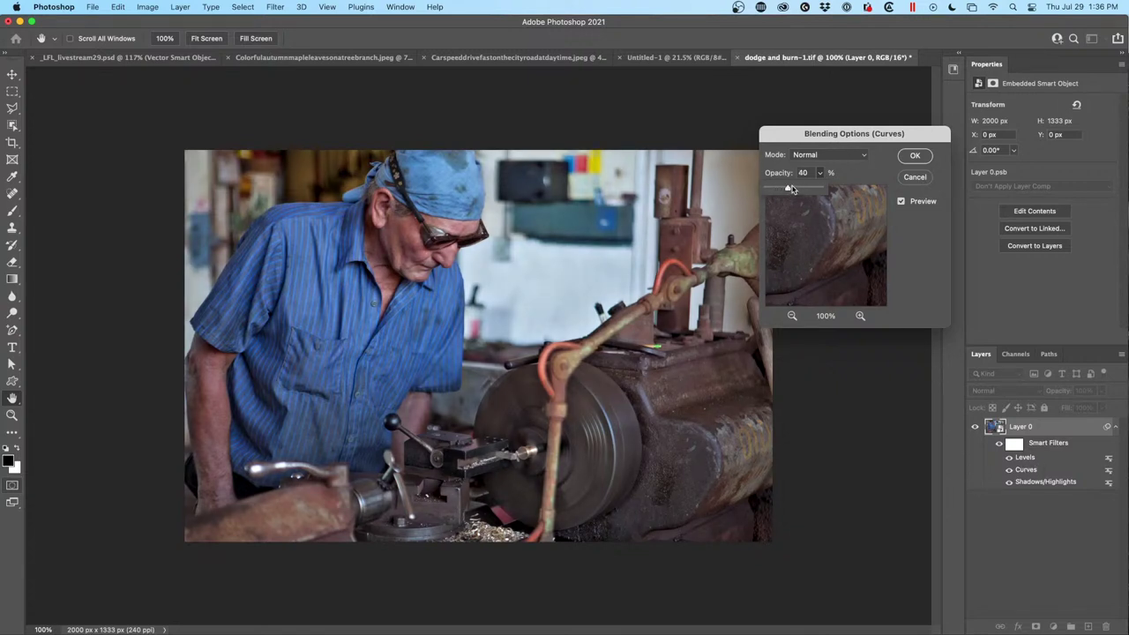
drag(788, 190, 793, 190)
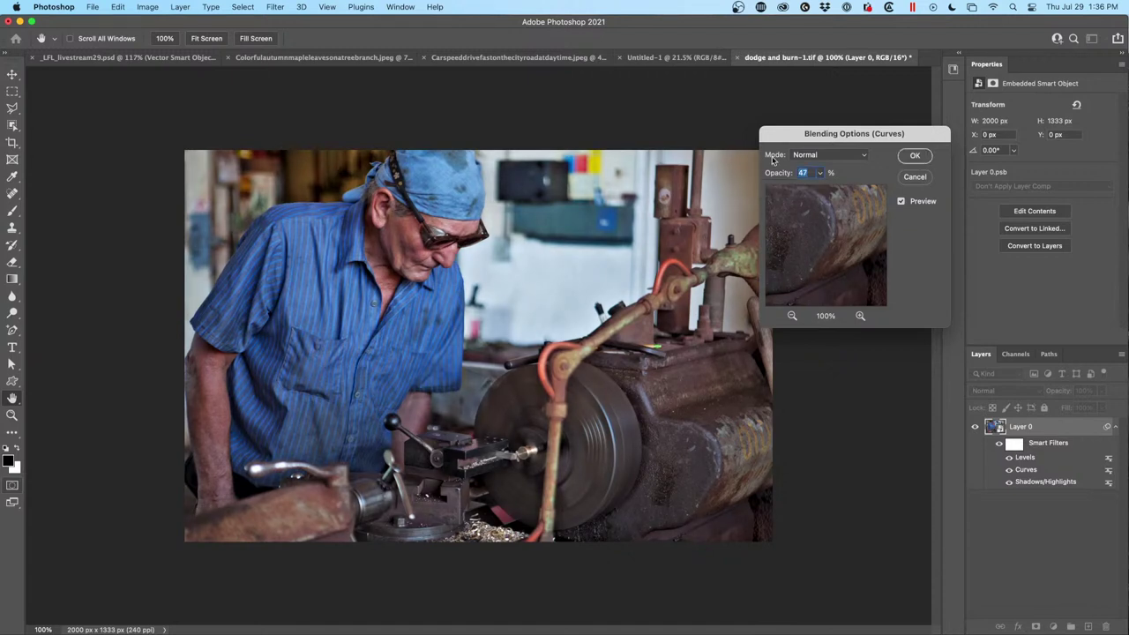
click(801, 156)
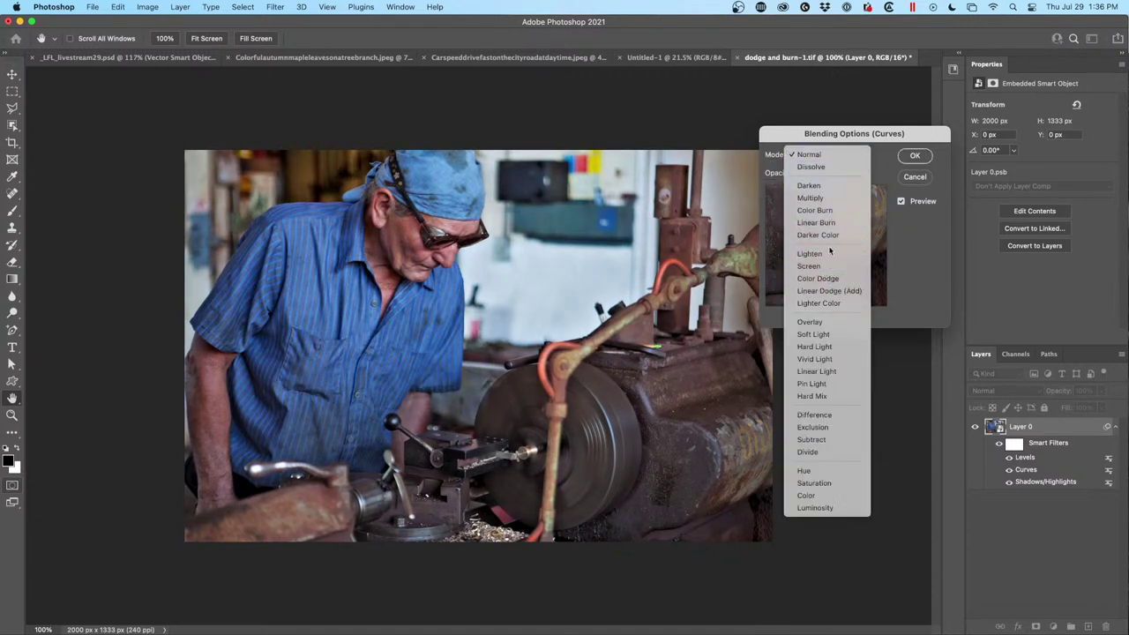
click(809, 266)
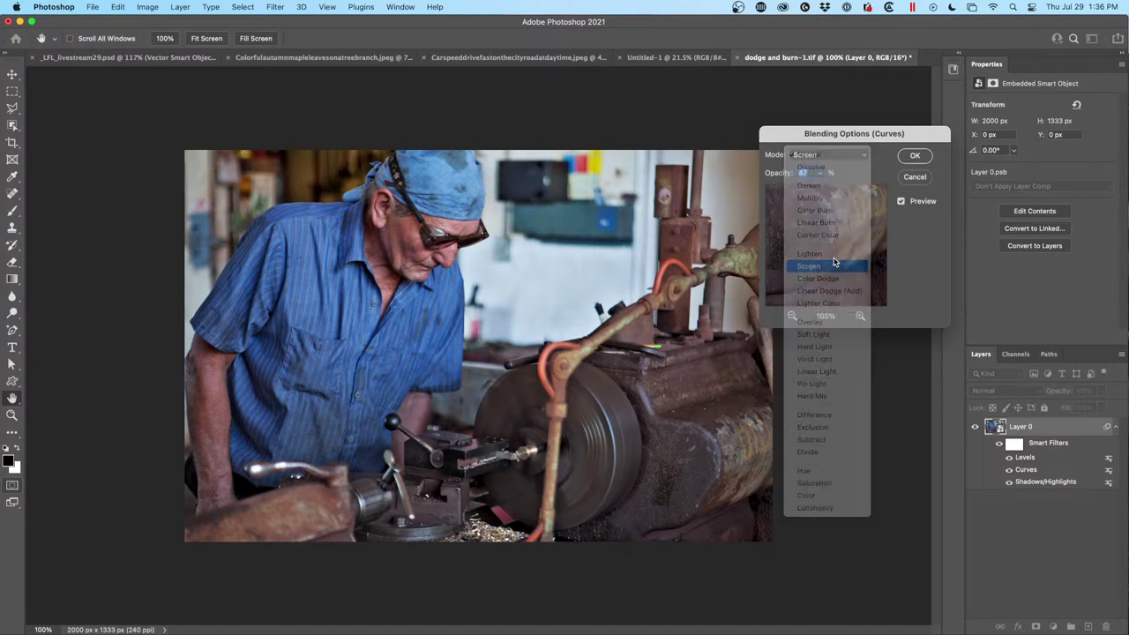
click(819, 173)
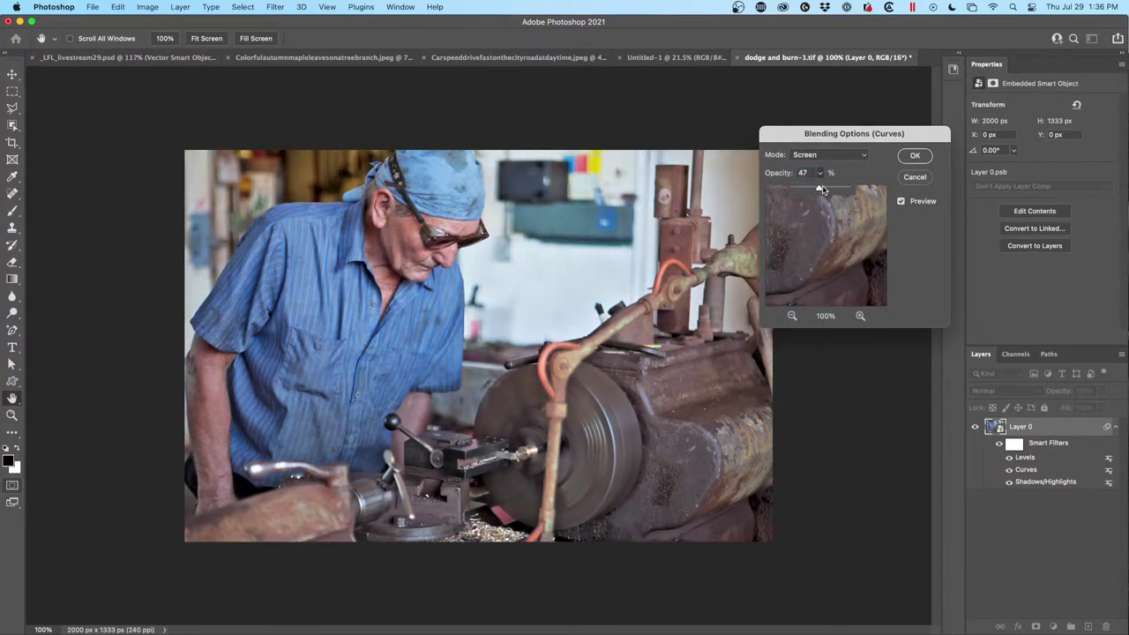
drag(821, 187, 792, 193)
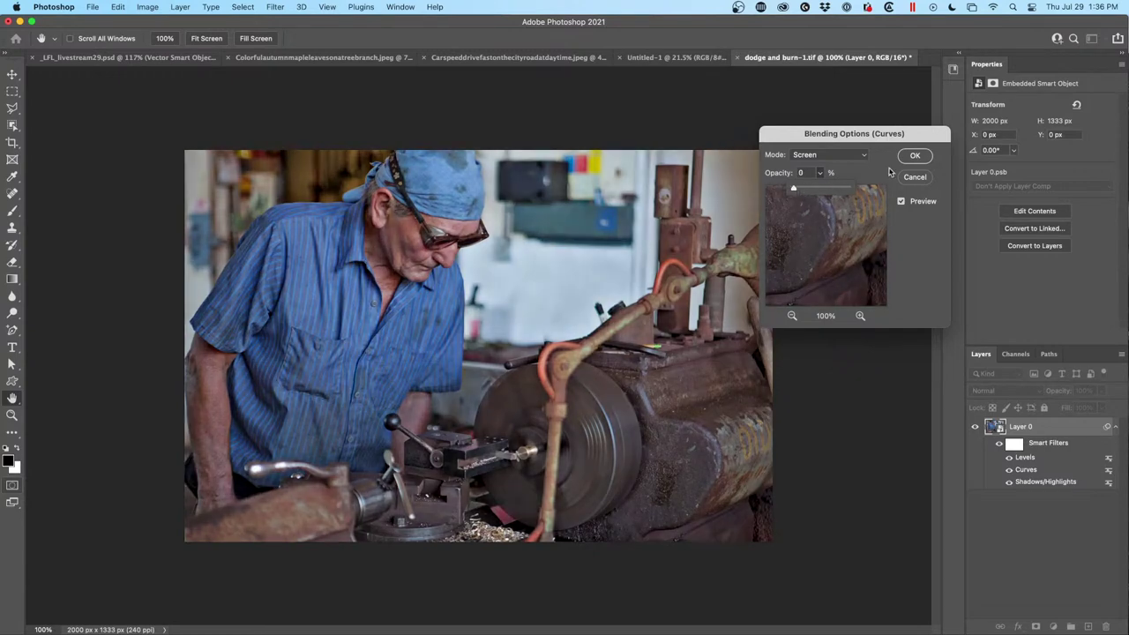
click(912, 155)
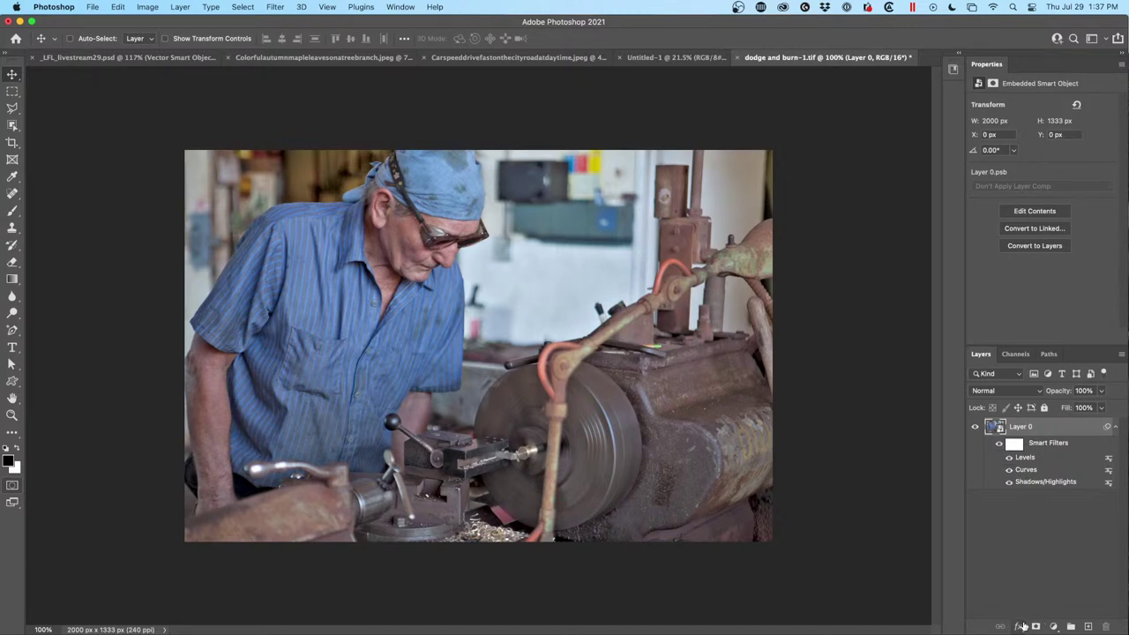
Add a Curves adjustment layer with an S-curve pulling shadows down and lifting highlights.
click(1054, 626)
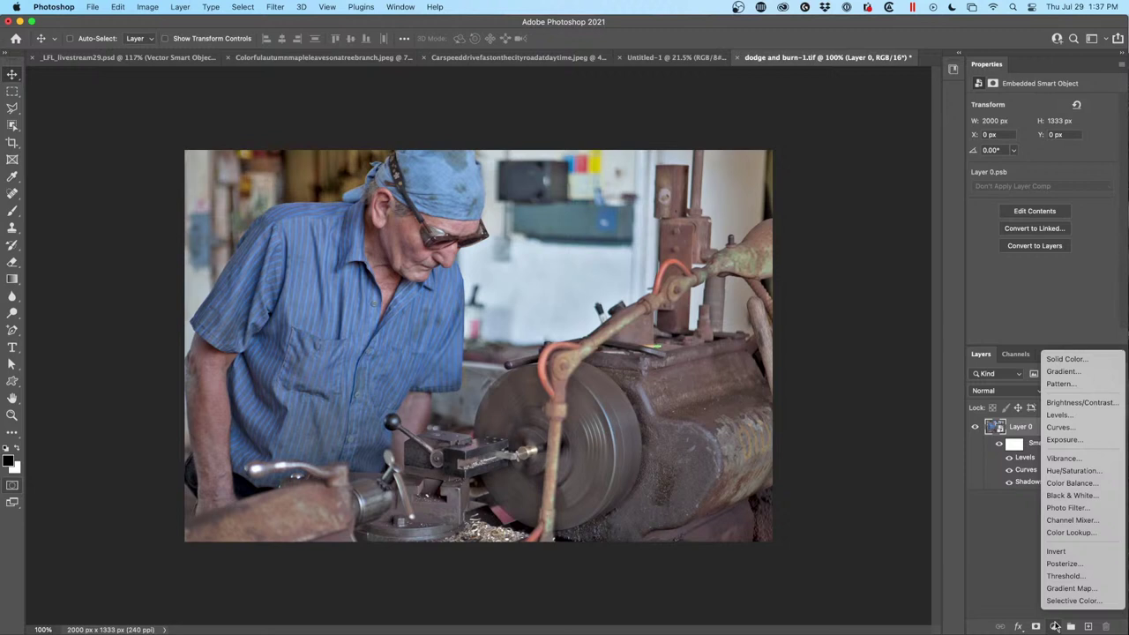
click(1065, 428)
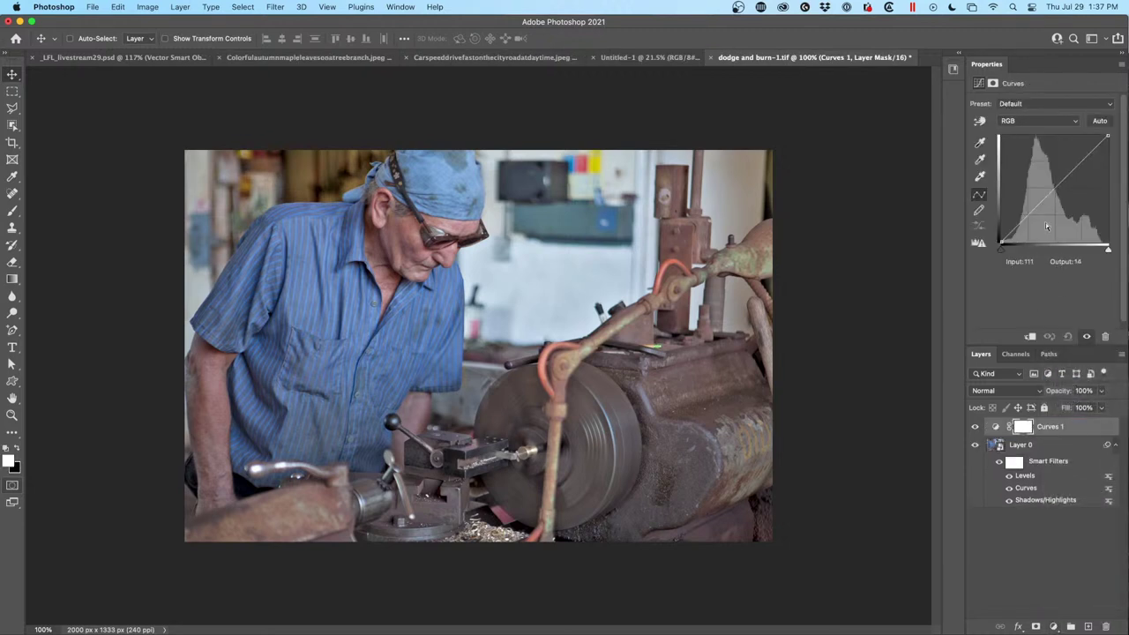
drag(1028, 213, 1033, 216)
drag(1067, 177, 1067, 172)
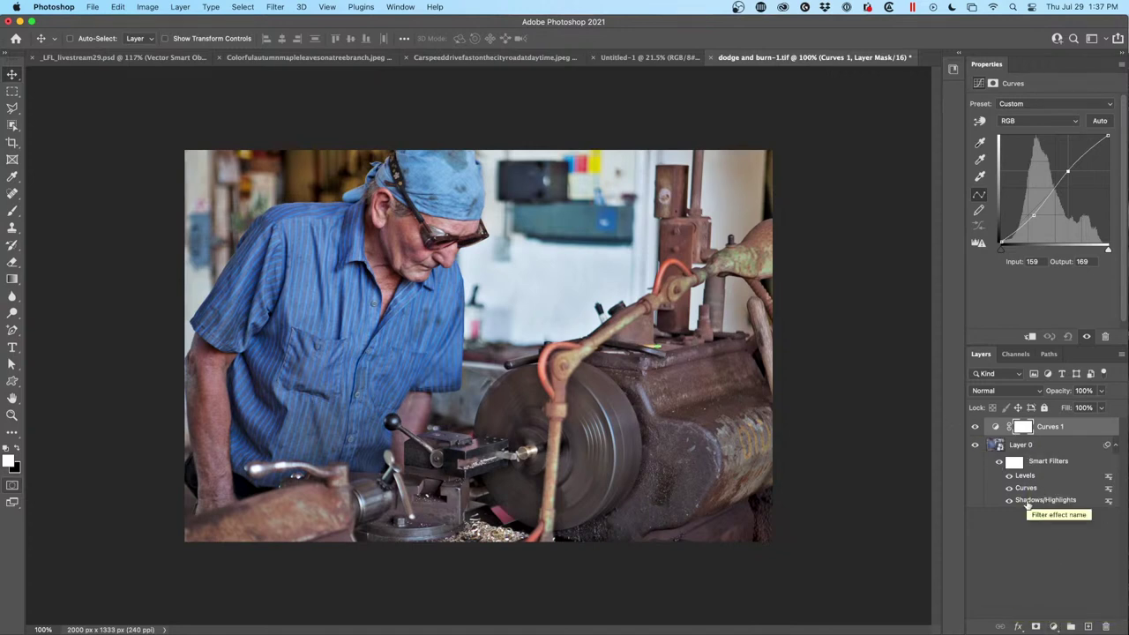
Return the Curves smart filter's blending mode to Normal.
double_click(1108, 489)
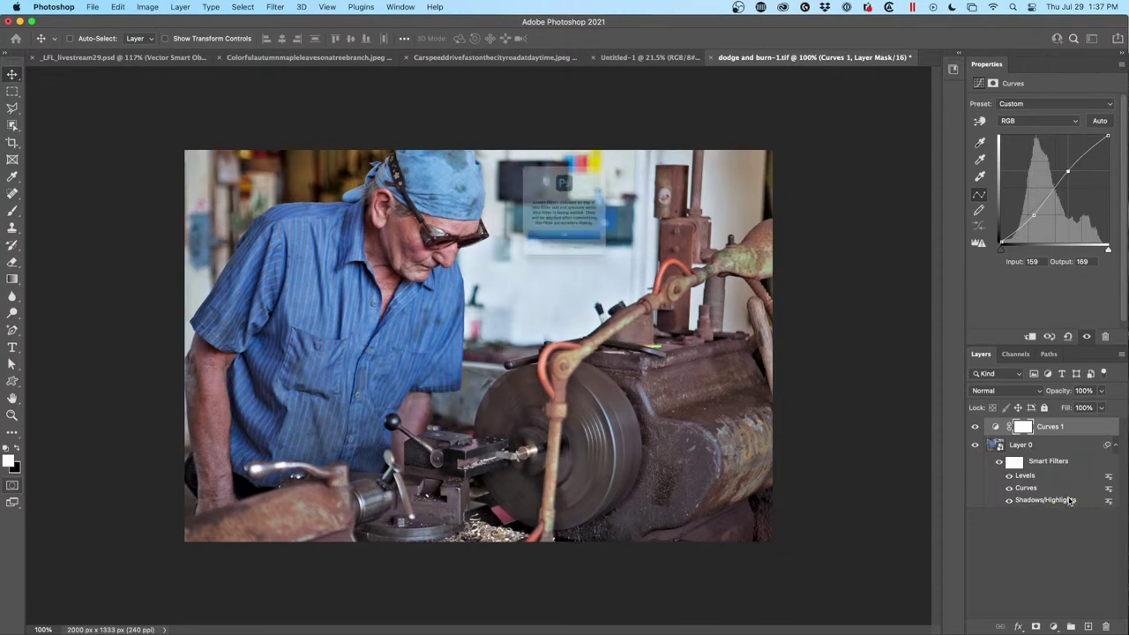
click(537, 255)
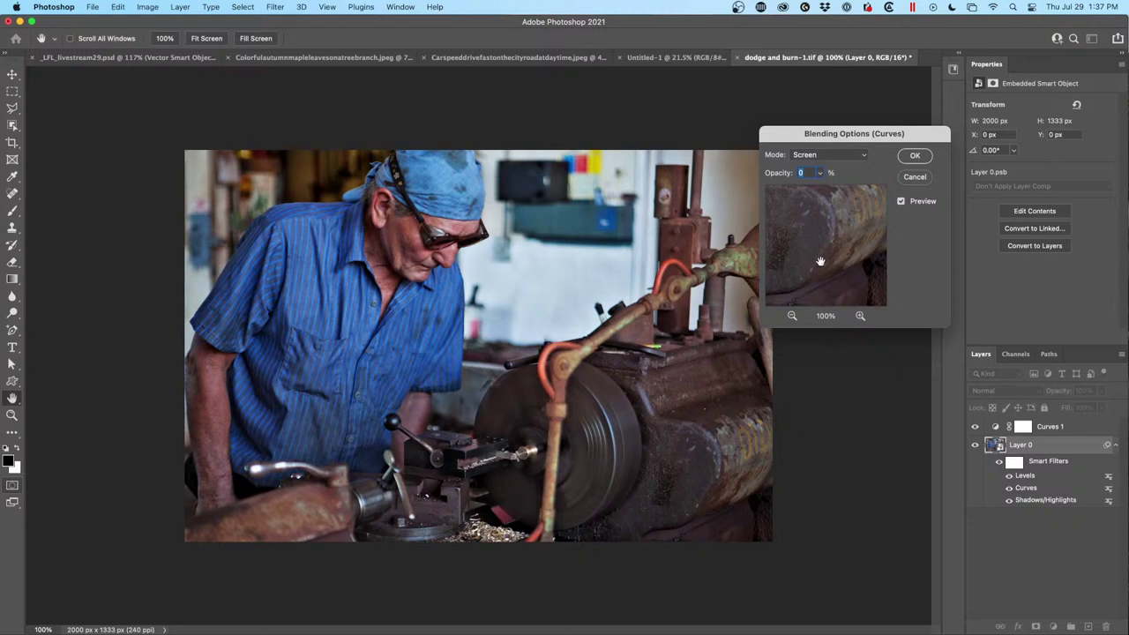
click(829, 157)
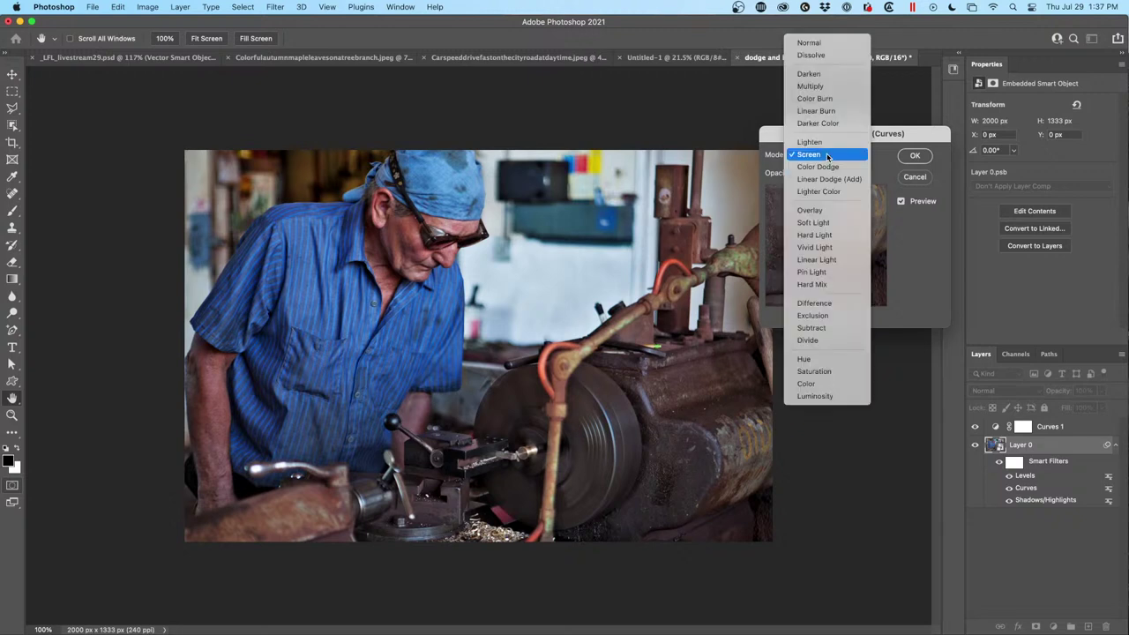
click(837, 42)
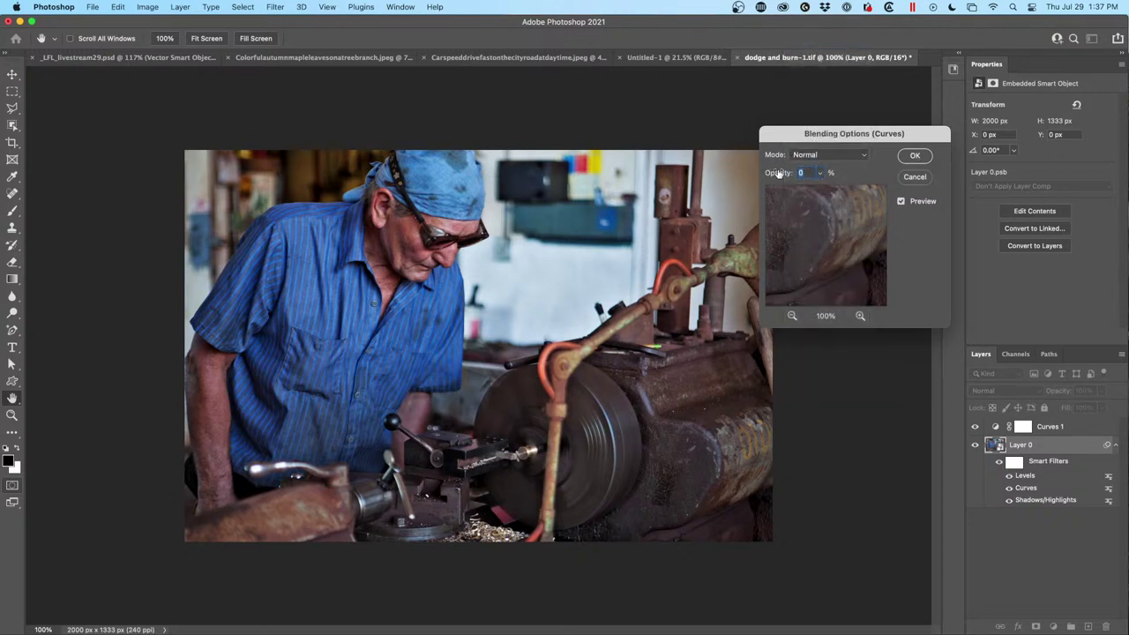
click(914, 156)
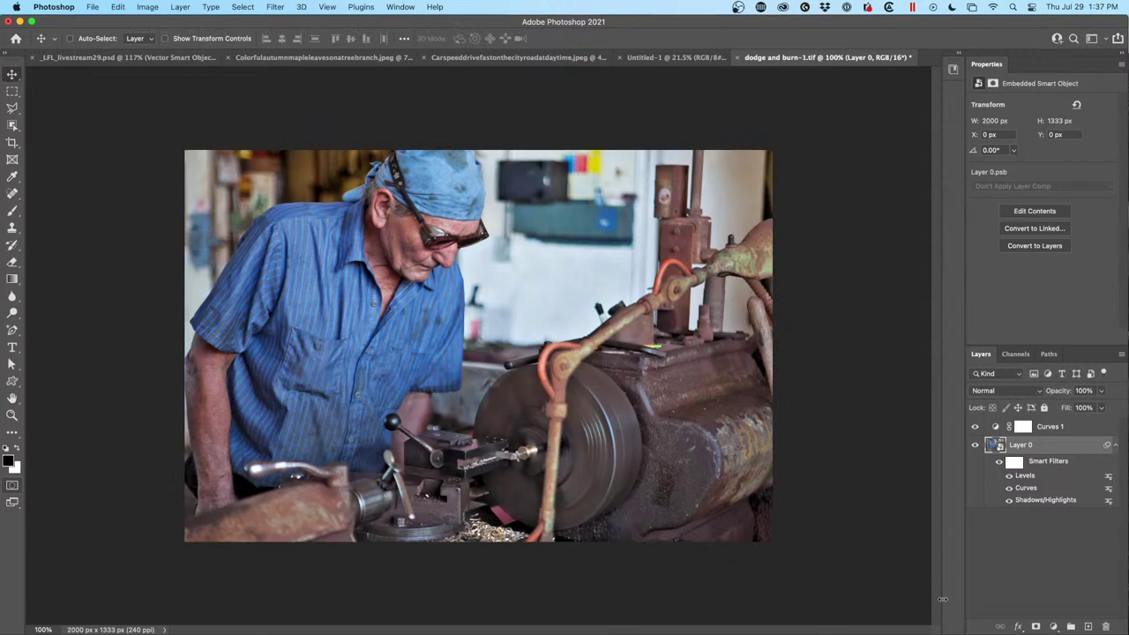
Compare with filters and Curves 1 hidden, then set Curves 1 to Screen at 33% opacity.
click(1000, 463)
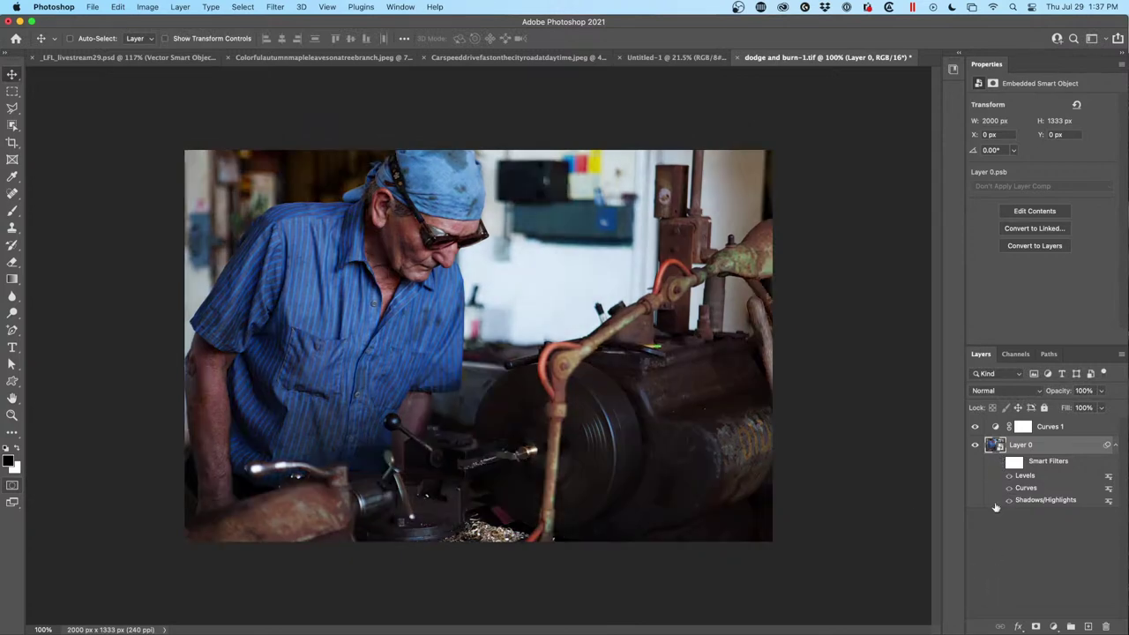
click(976, 427)
click(976, 427)
click(1043, 428)
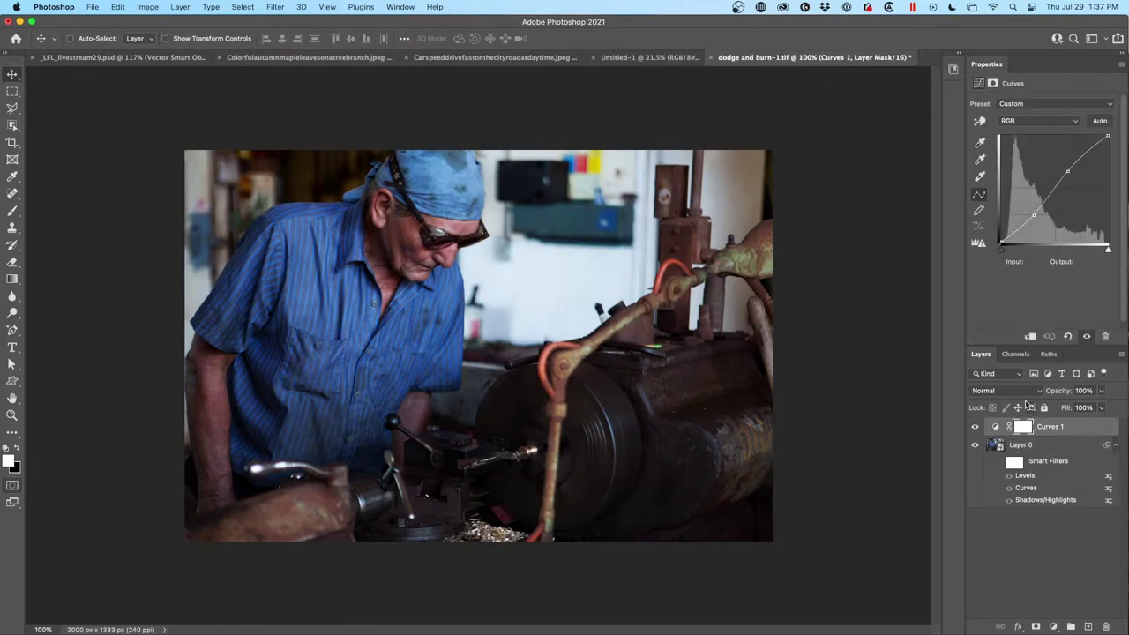
click(1018, 391)
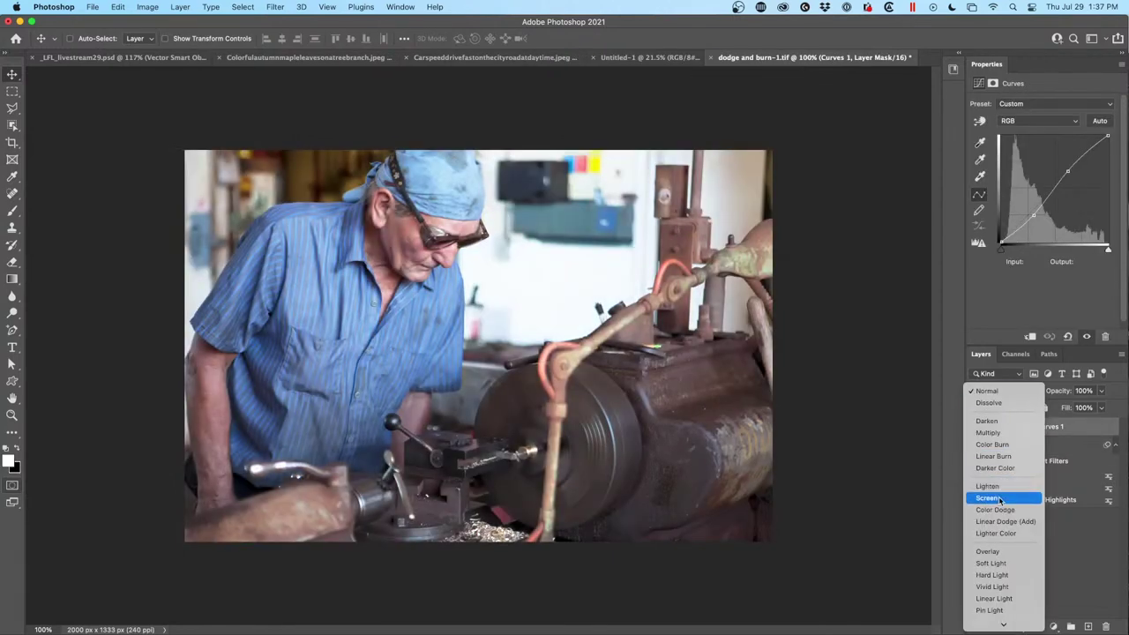
click(997, 496)
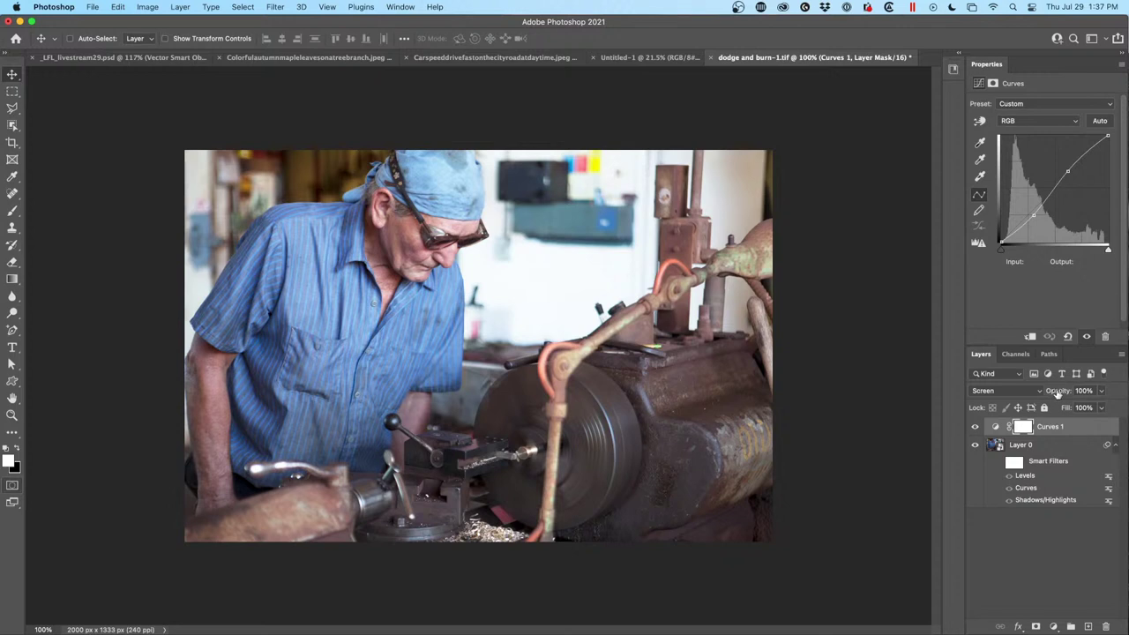
mouse_move(1058, 396)
mouse_down()
mouse_move(970, 398)
mouse_move(1055, 406)
mouse_up()
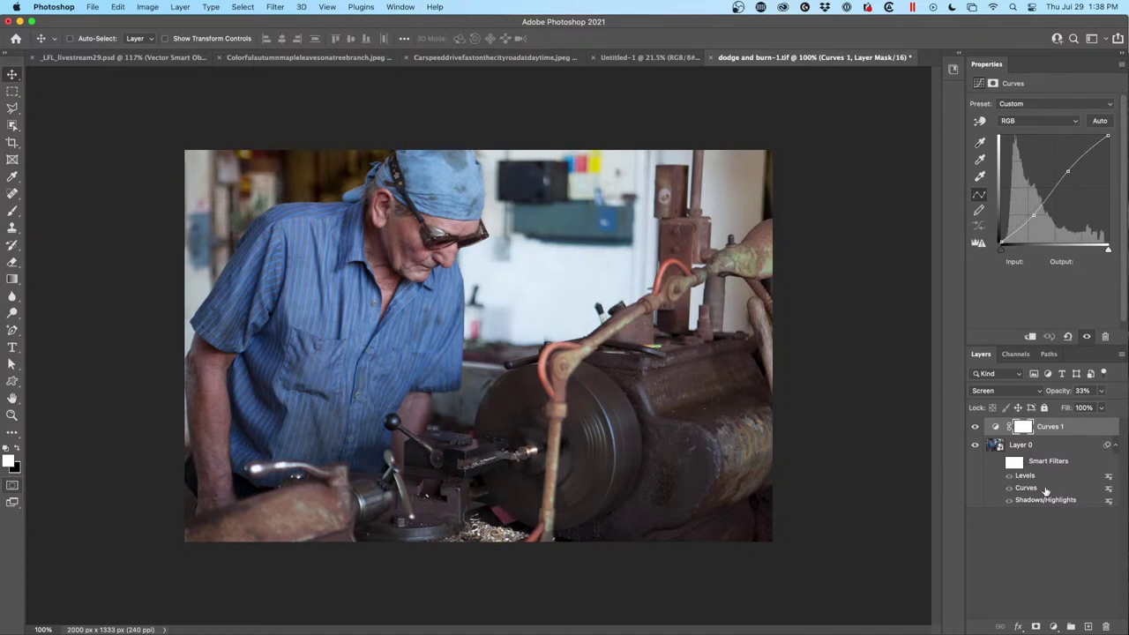
Paint black on the Smart Filters mask to remove the filters from the upper-left background and hat.
click(1014, 462)
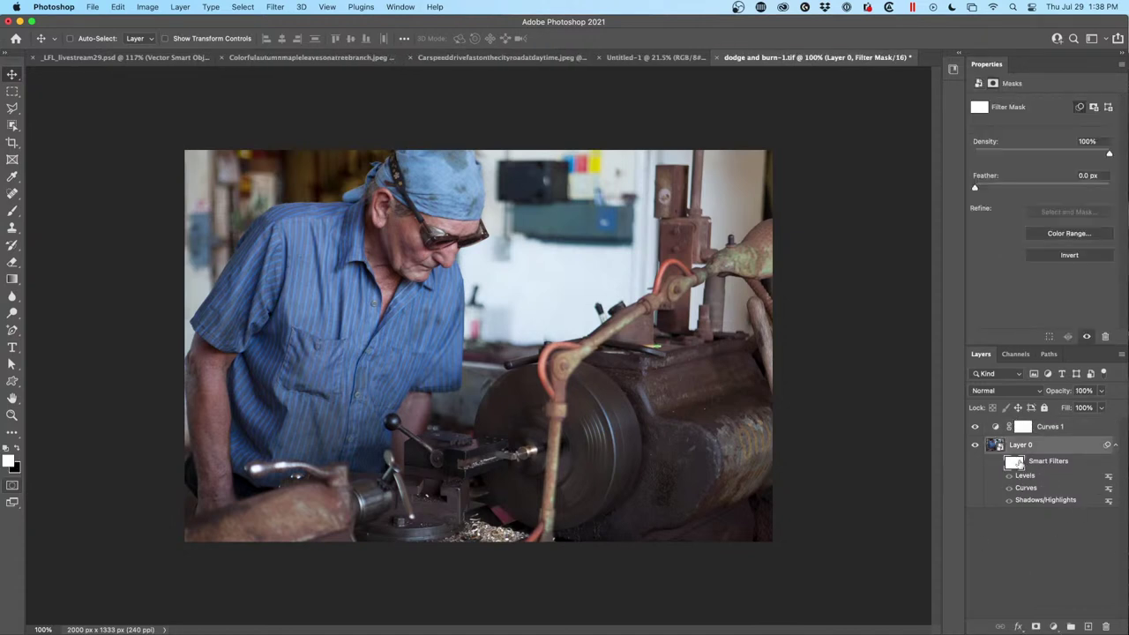
click(1009, 475)
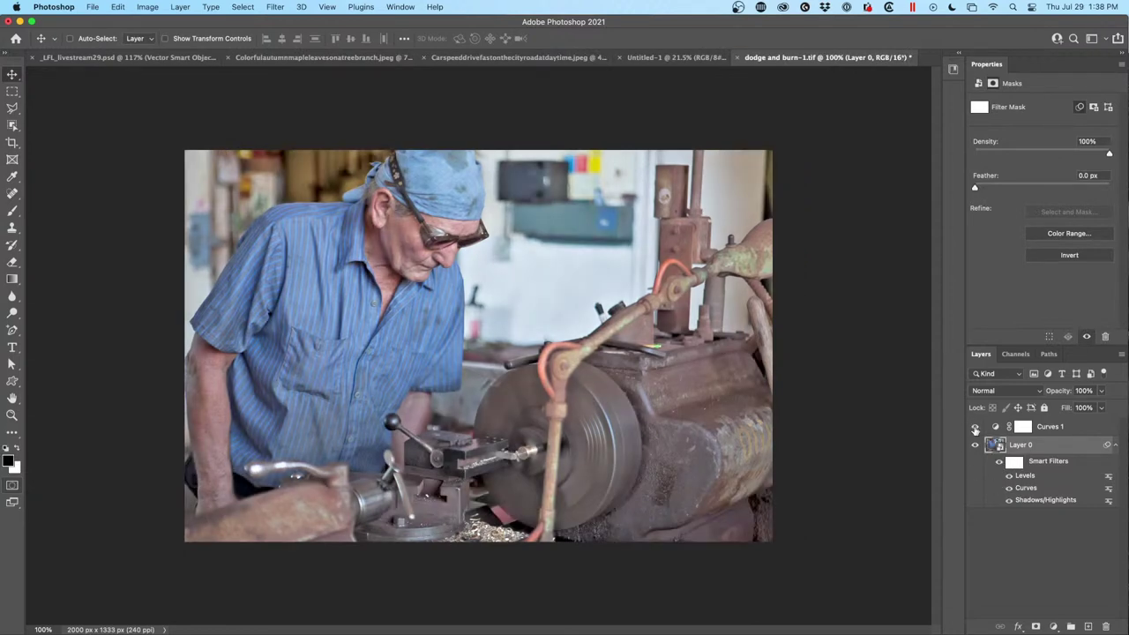
click(974, 427)
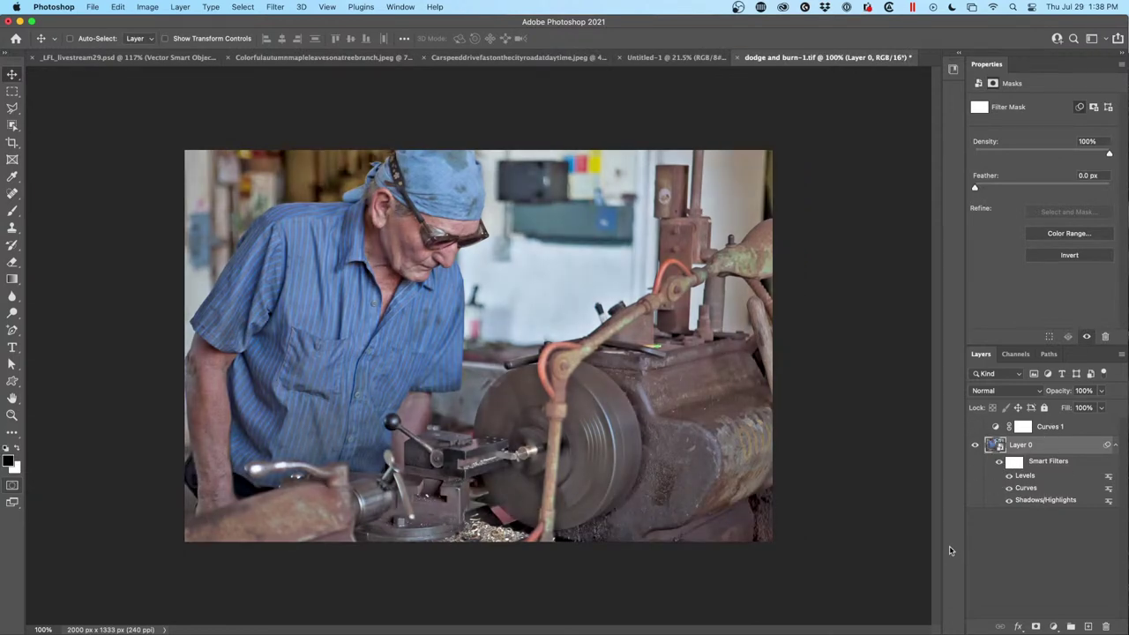
key(b)
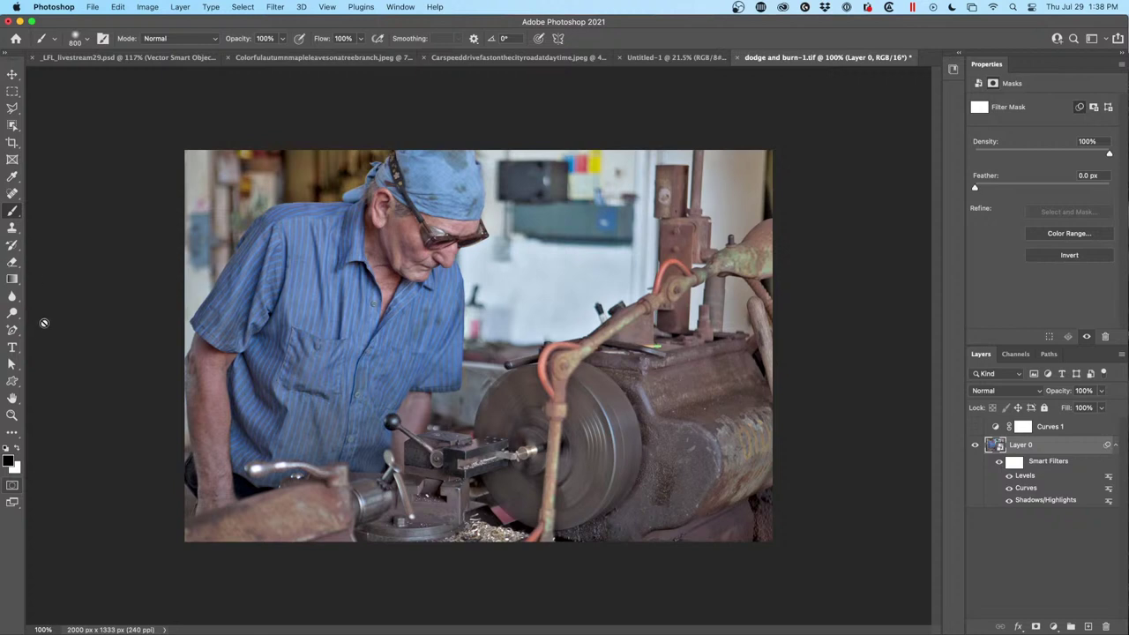
click(1023, 463)
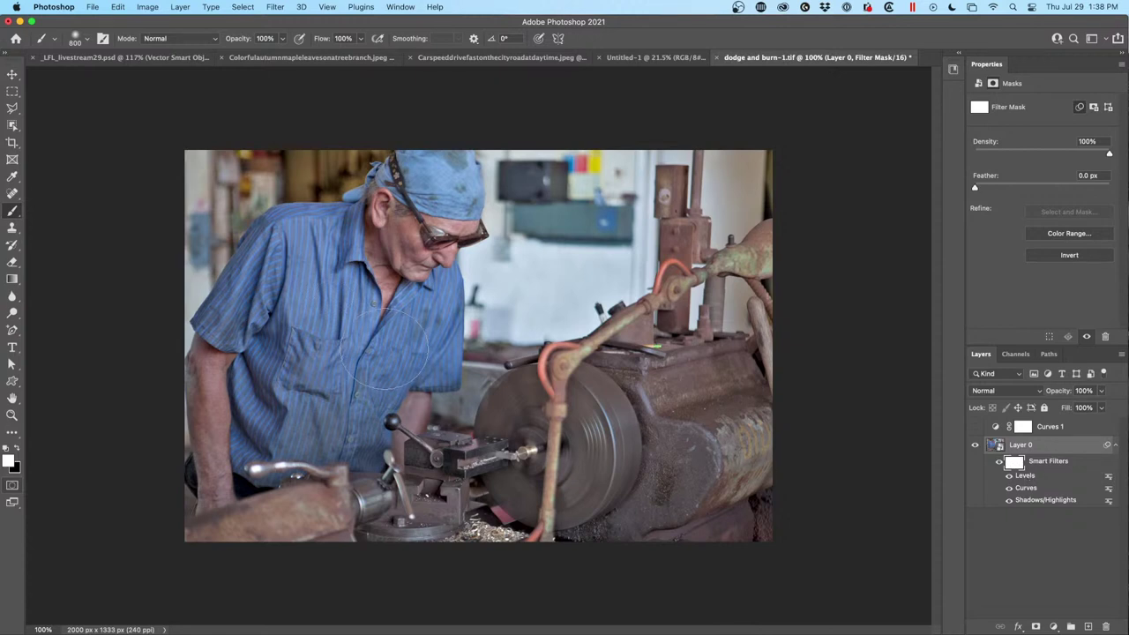
key(x)
mouse_move(343, 249)
mouse_down()
mouse_move(378, 241)
mouse_move(304, 302)
mouse_move(282, 211)
mouse_move(191, 212)
mouse_up()
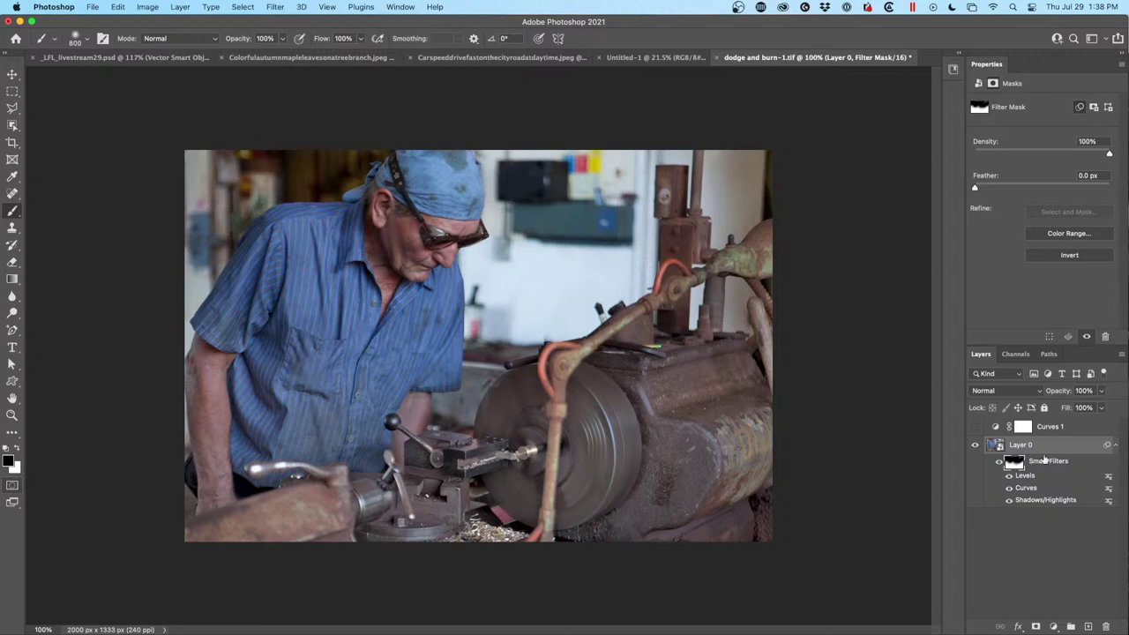
Paint black on the Curves 1 mask to hide its brightening over the lathe.
click(995, 446)
click(974, 426)
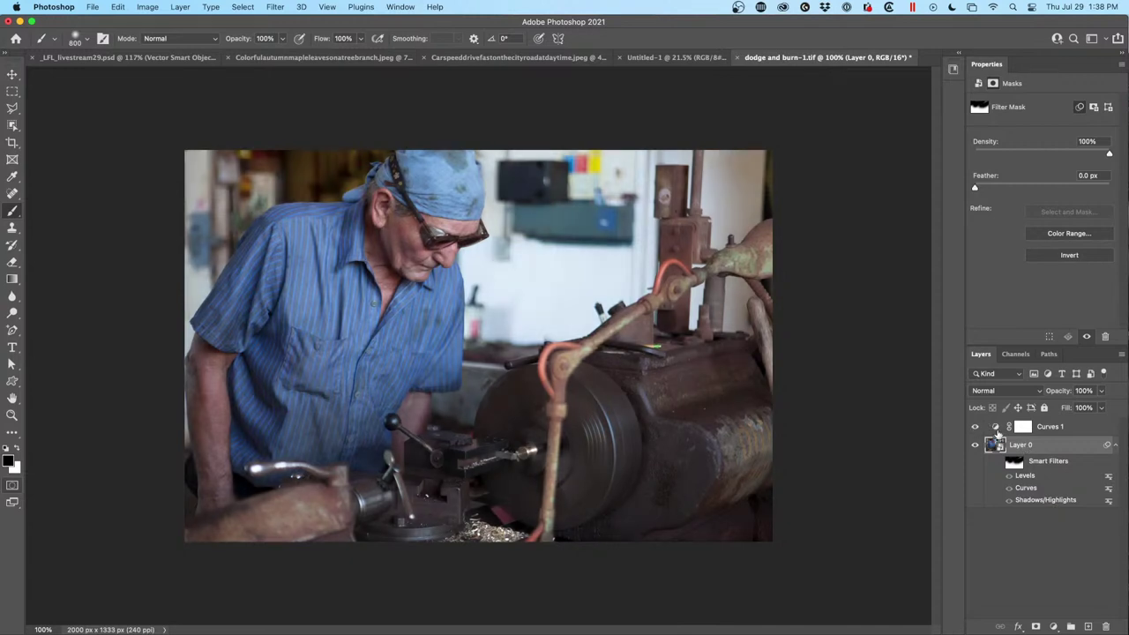
click(1023, 427)
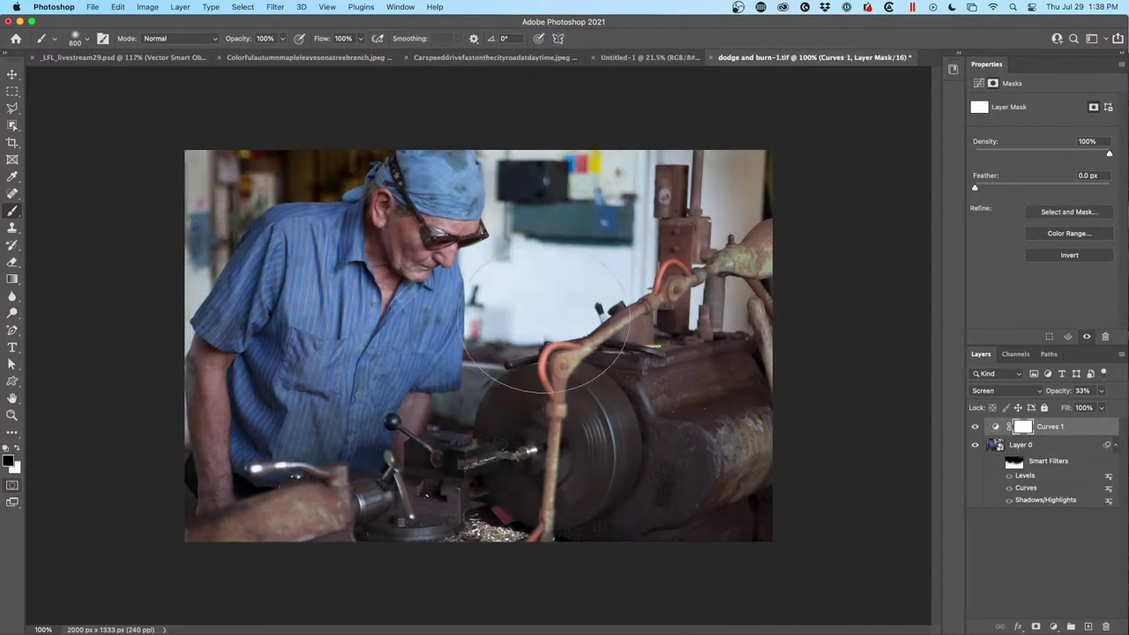
drag(547, 323, 600, 478)
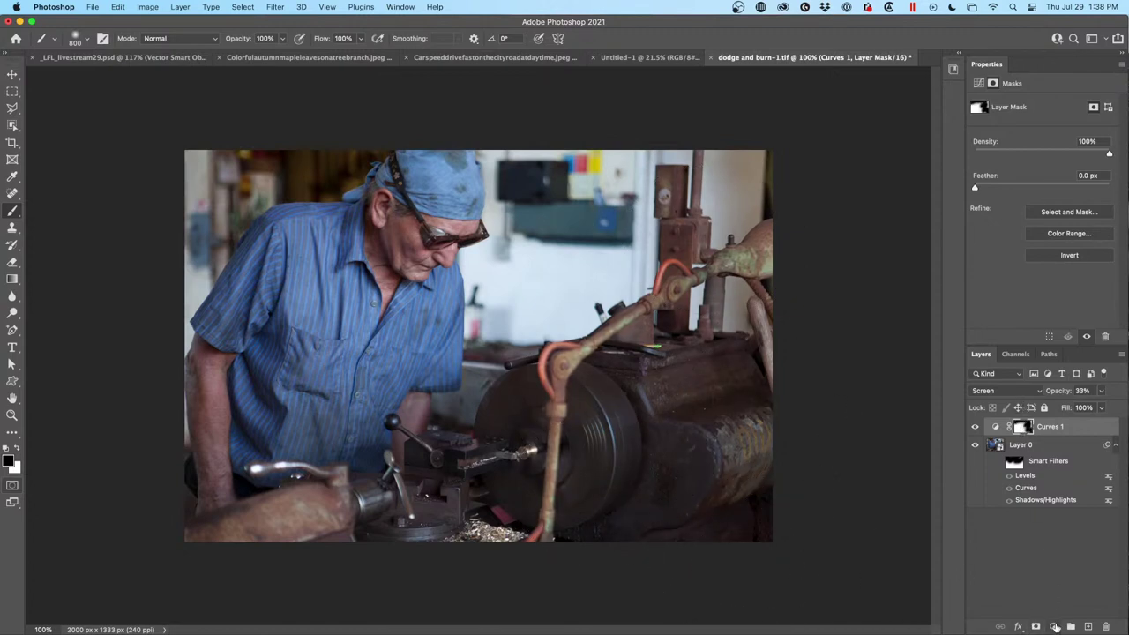
click(1054, 627)
Add a Levels adjustment with midtones at 1.34, masked off the lathe's lower right, and compare before/after.
click(1058, 414)
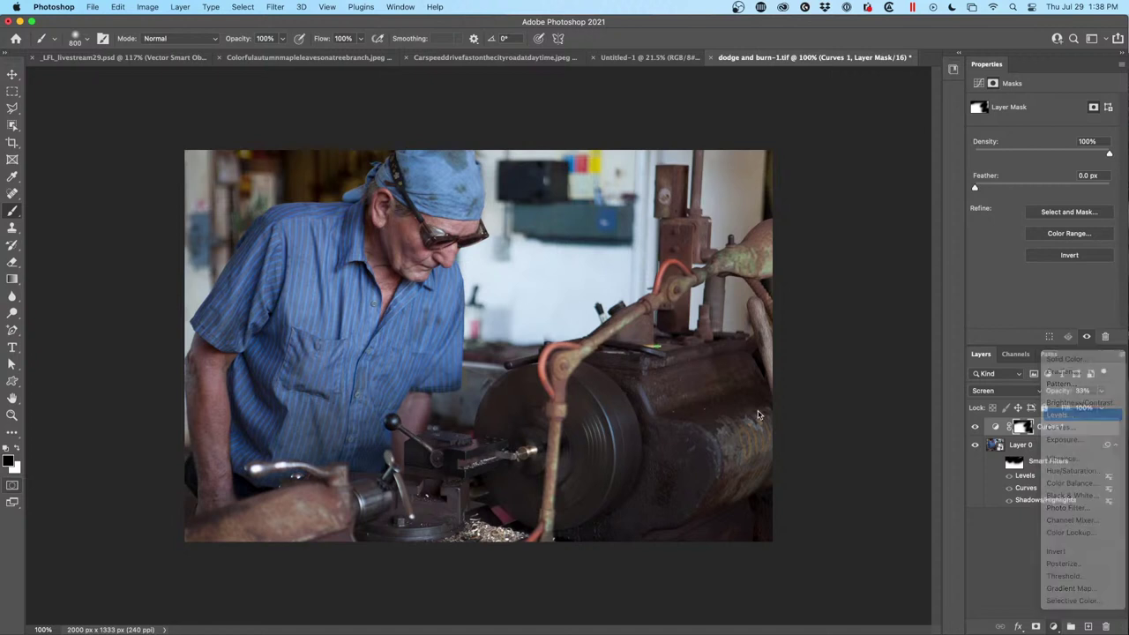
mouse_move(1043, 193)
mouse_down()
mouse_move(1058, 194)
mouse_move(1037, 196)
mouse_up()
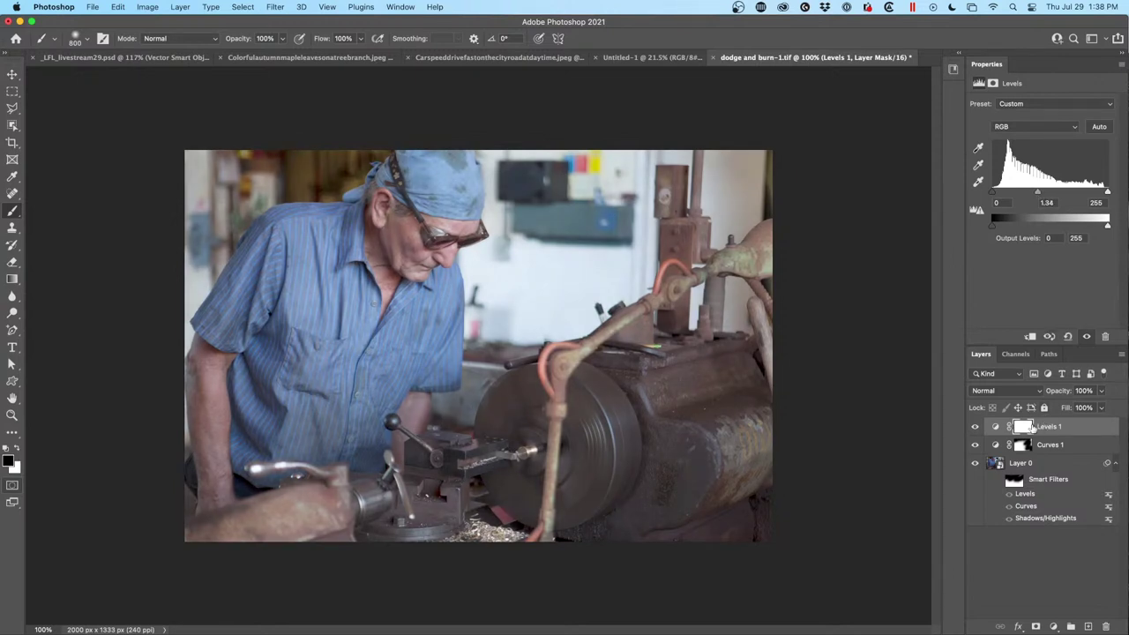
click(1023, 426)
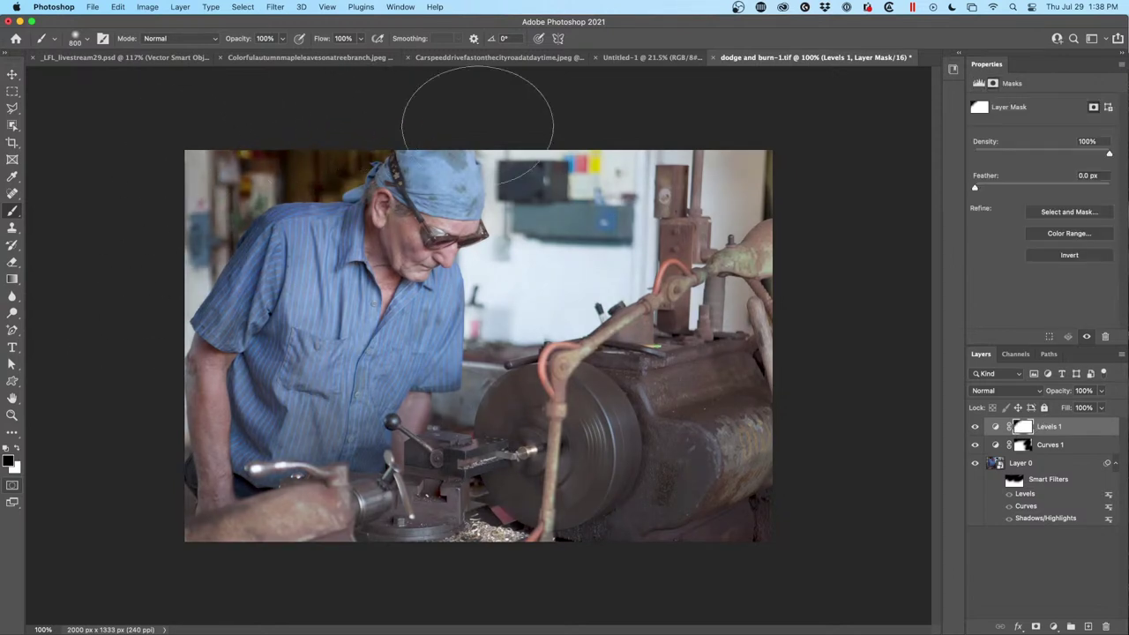
click(713, 547)
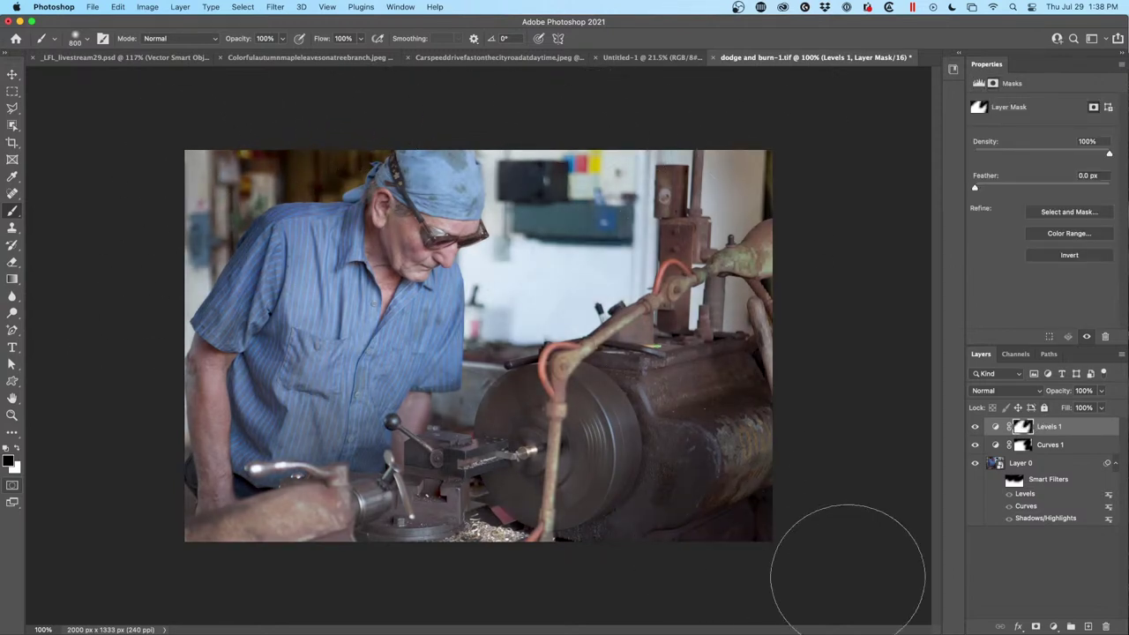
click(976, 429)
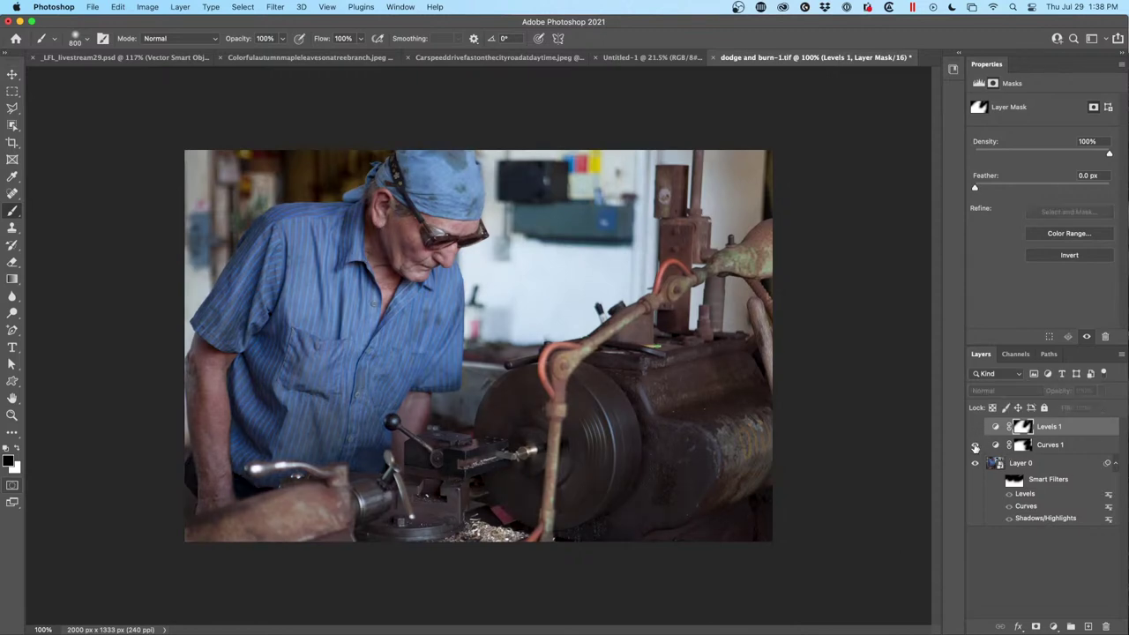
click(976, 429)
click(975, 444)
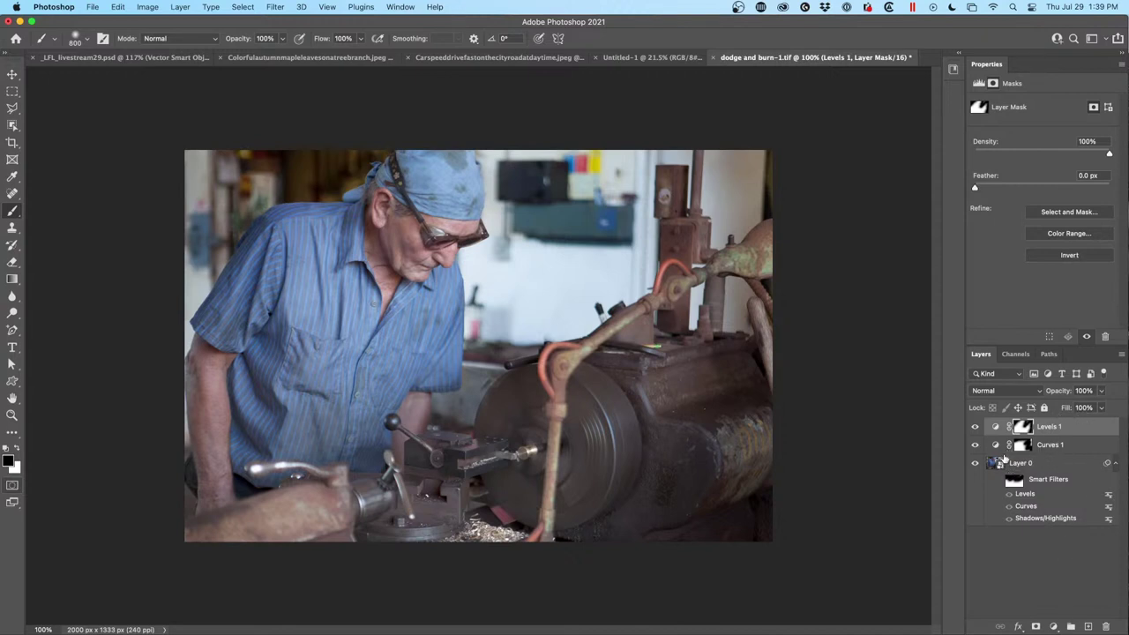
Select Levels 1 and Curves 1 together and delete both adjustment layers.
shift+click(1066, 446)
key(Delete)
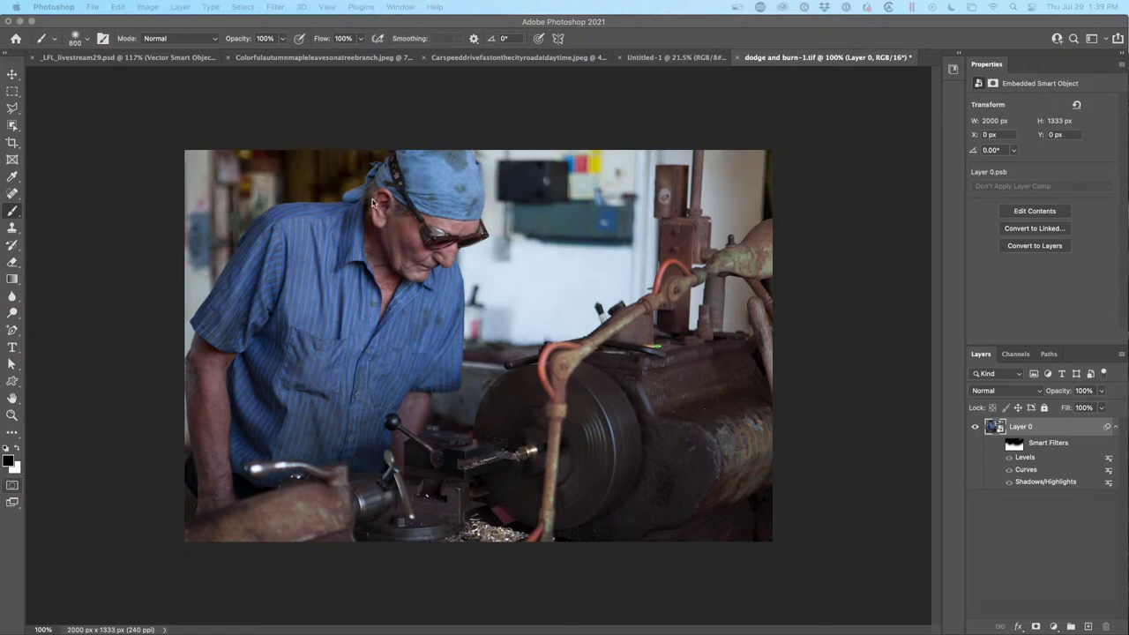
Close LFL_livestream29.psd without saving.
click(13, 76)
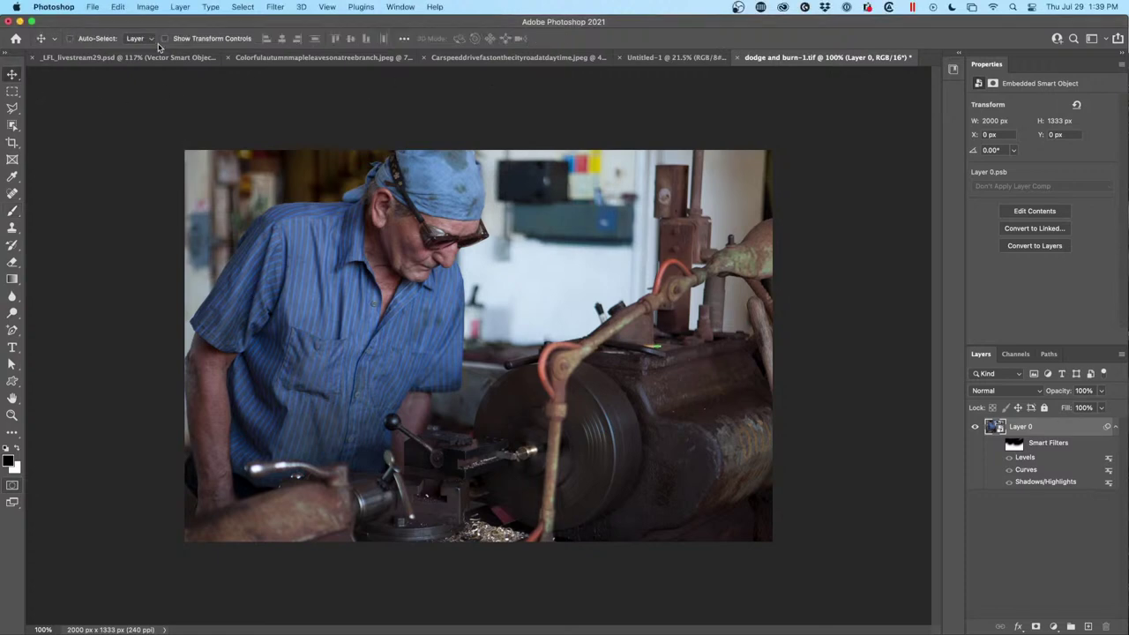
click(88, 58)
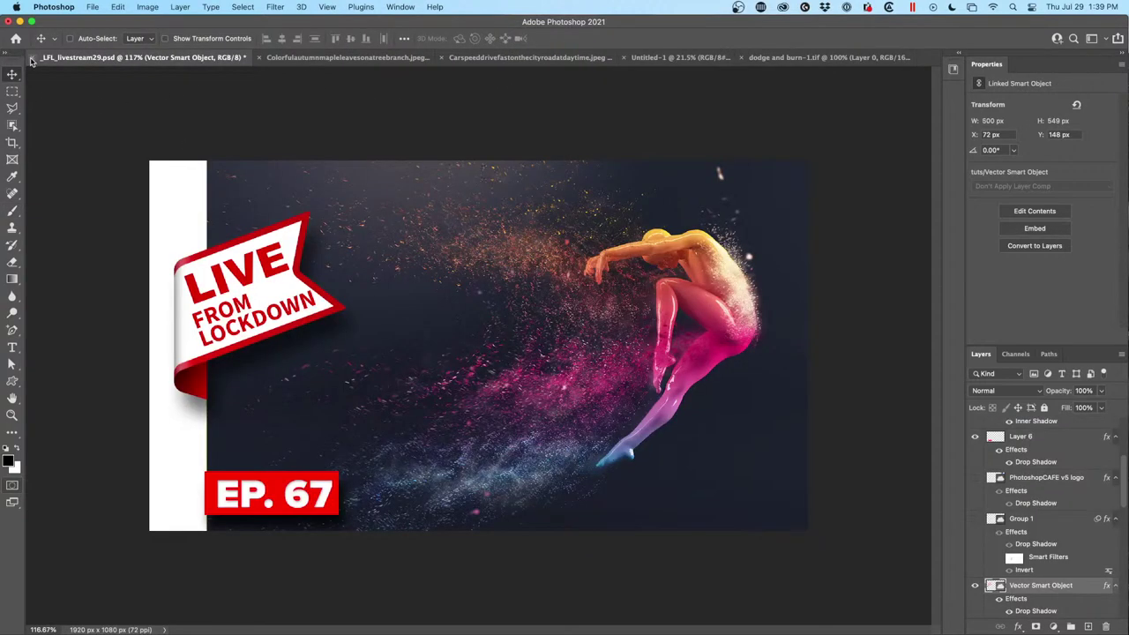
click(31, 58)
click(574, 257)
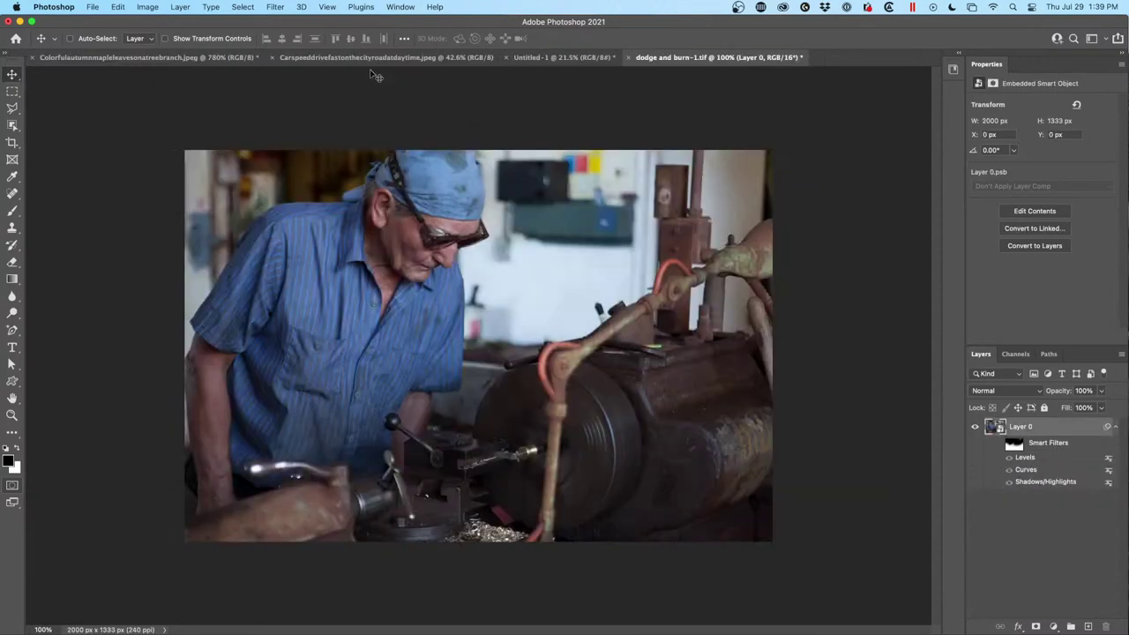
Close the autumn leaves image without saving.
click(371, 58)
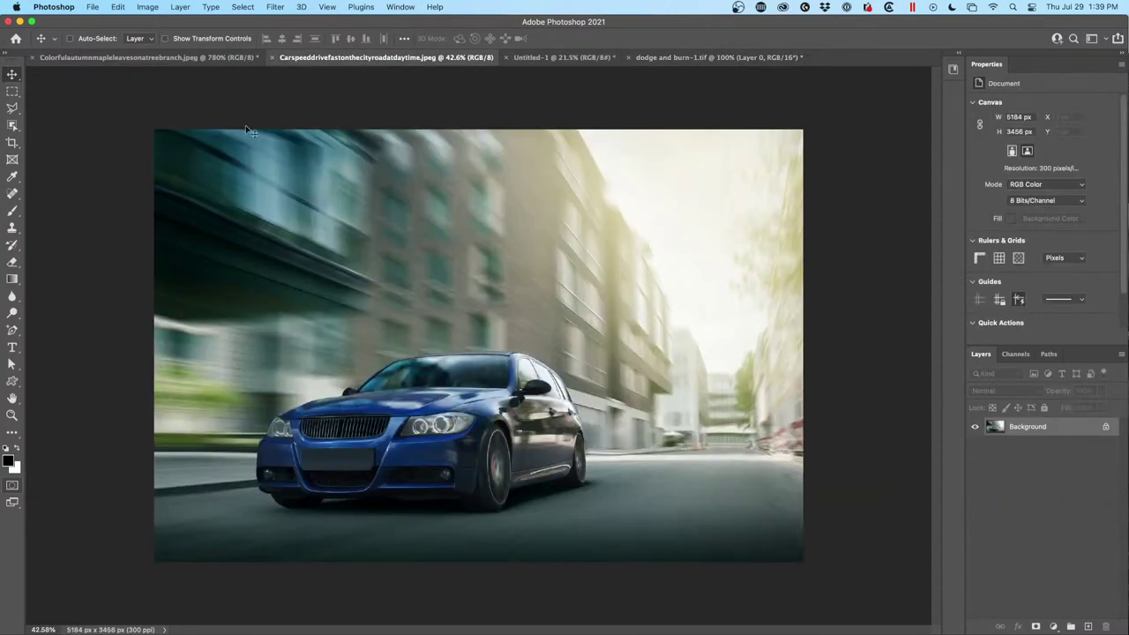
click(157, 57)
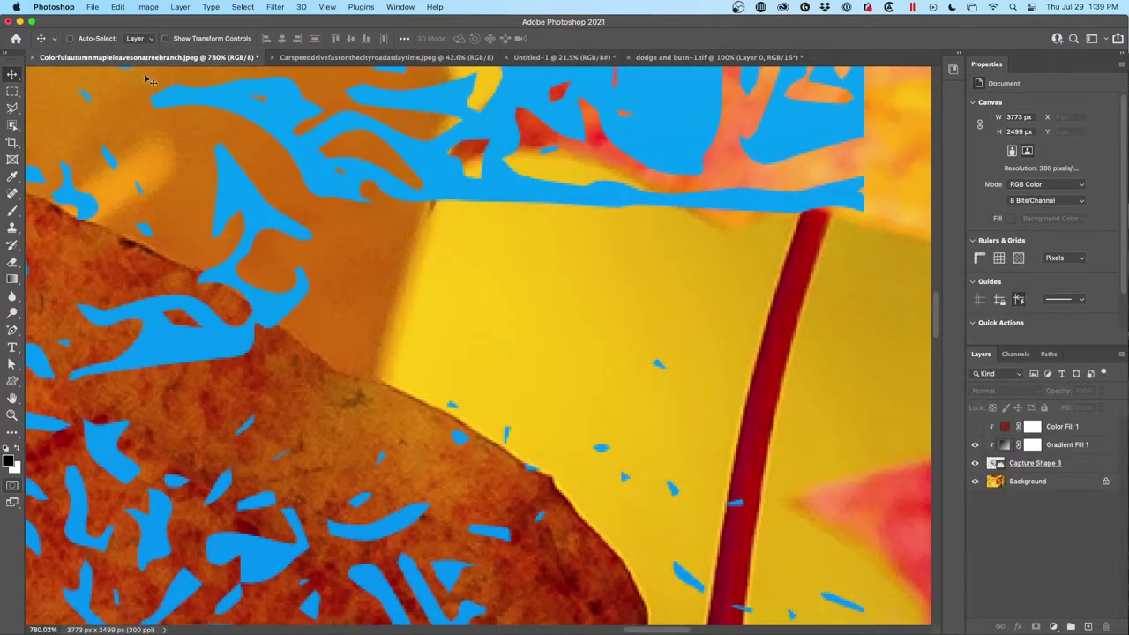
click(32, 58)
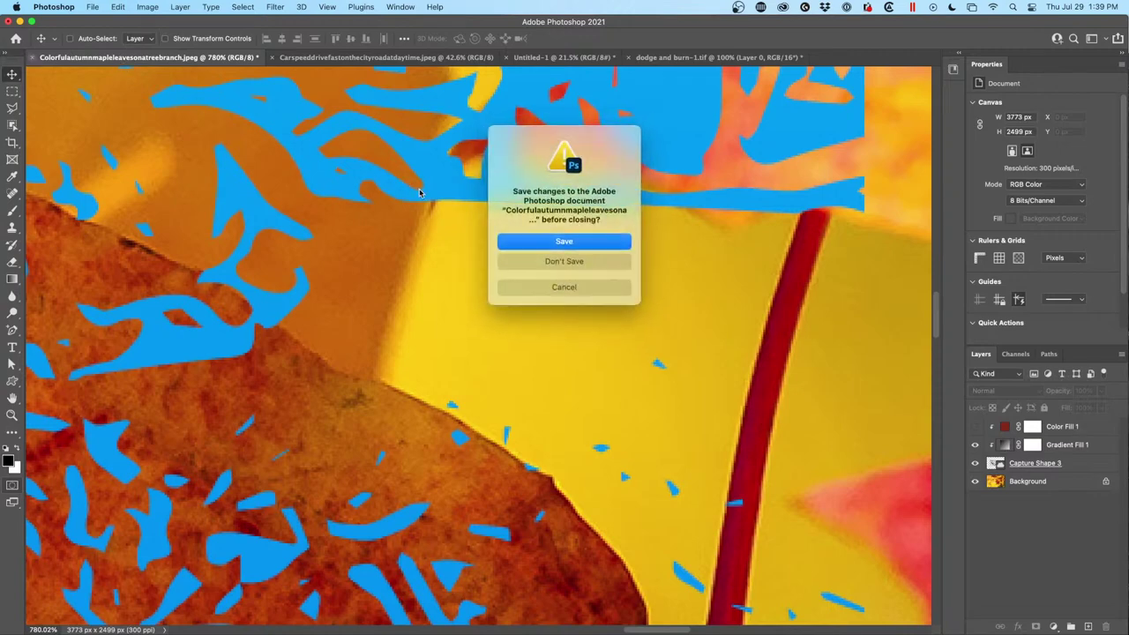
click(543, 264)
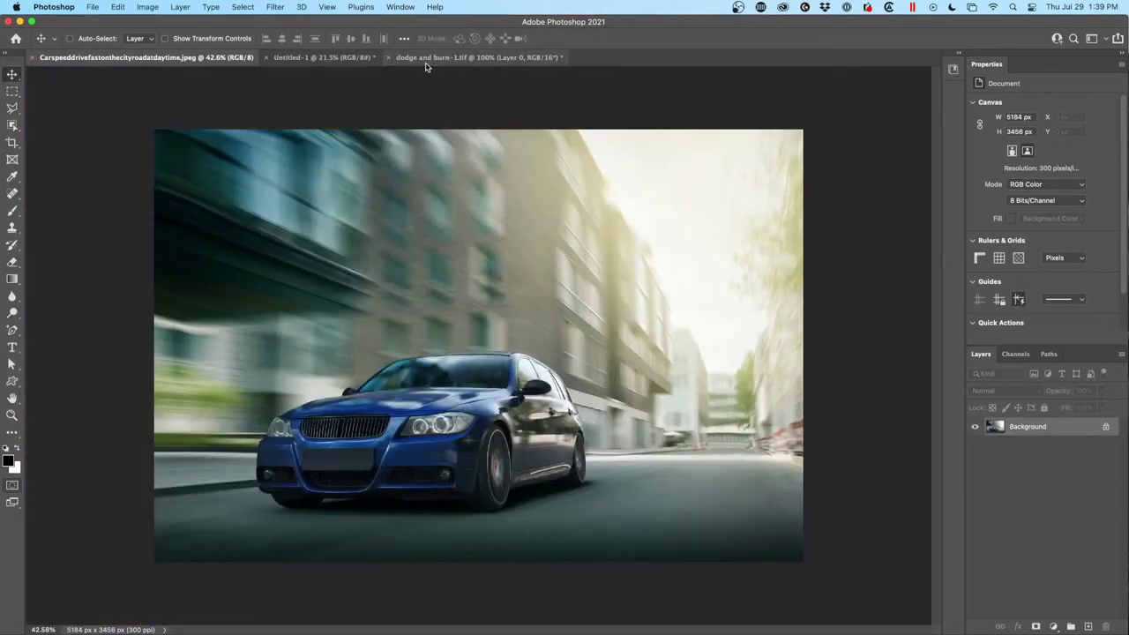
Close Untitled-1 without saving and bring the blue car photo forward.
click(396, 60)
click(377, 60)
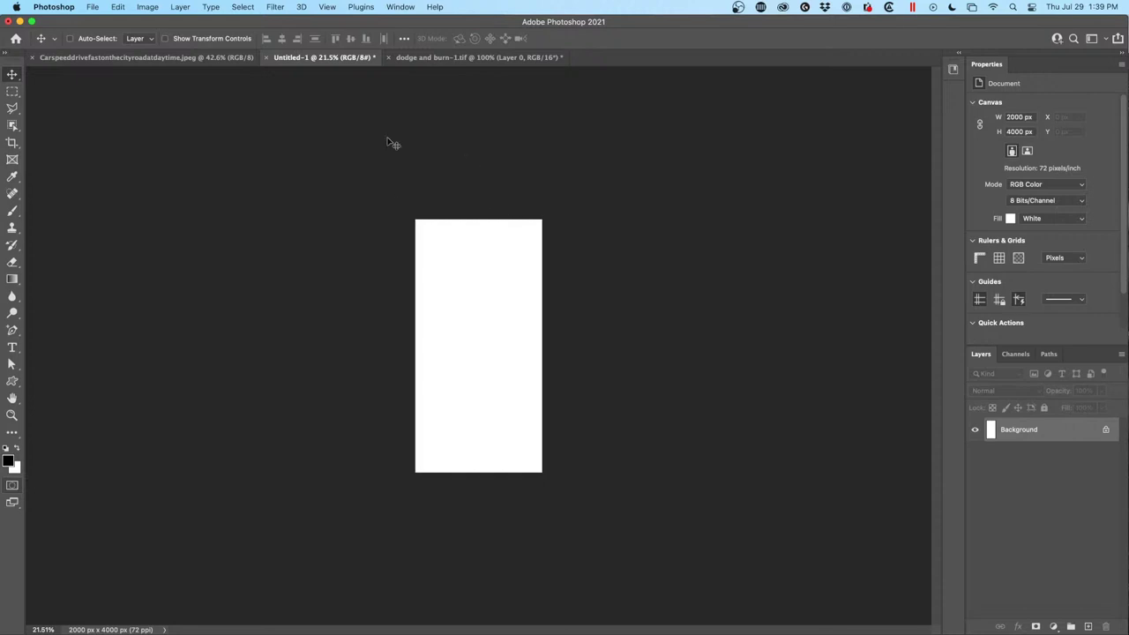
click(267, 57)
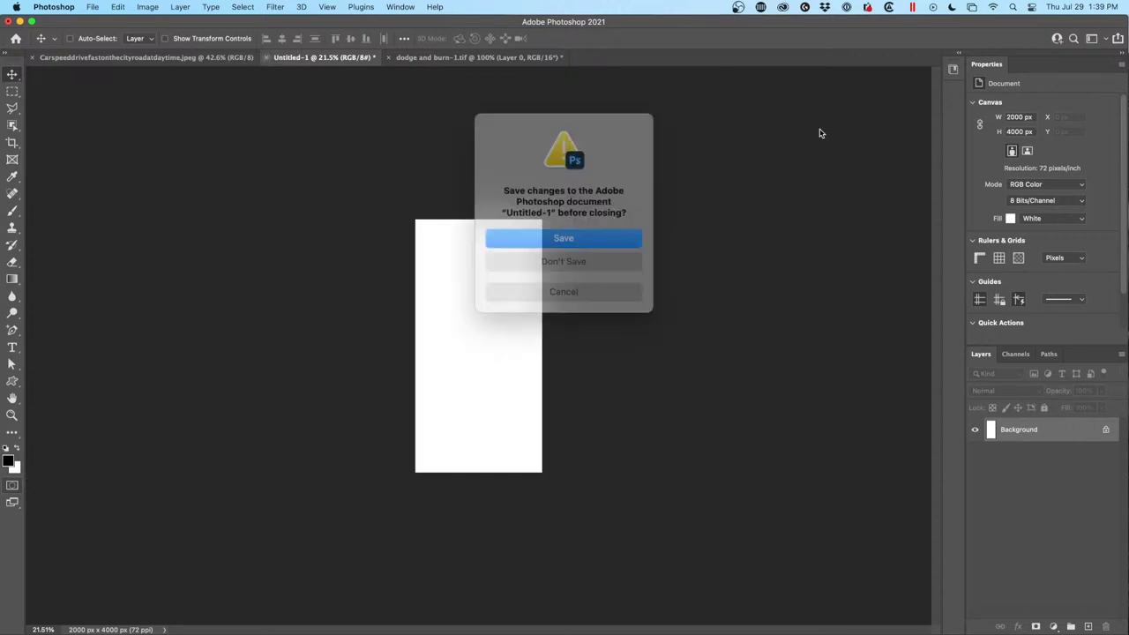
click(582, 254)
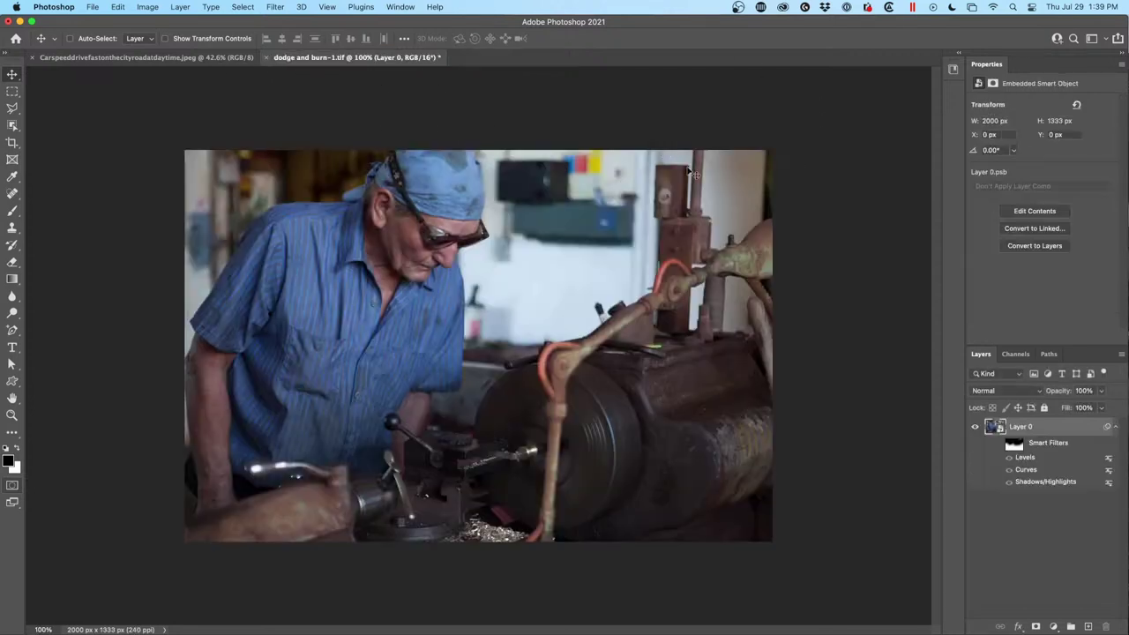
click(159, 57)
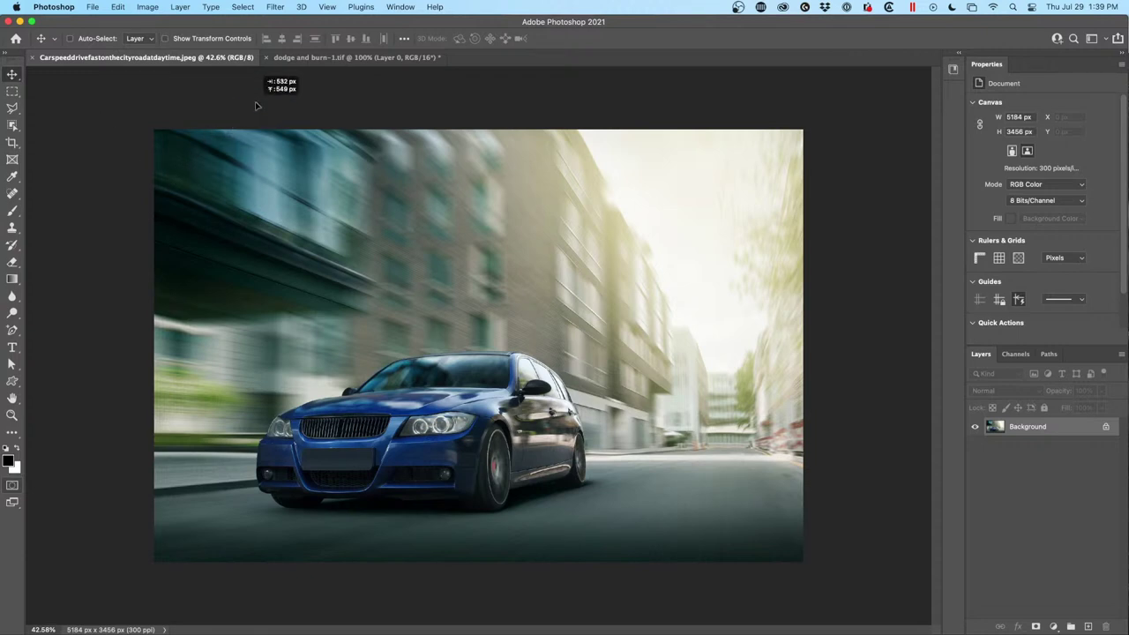
Drag the car photo into dodge and burn-1.tif as Layer 1, accepting the bit-depth and profile conversions.
click(326, 59)
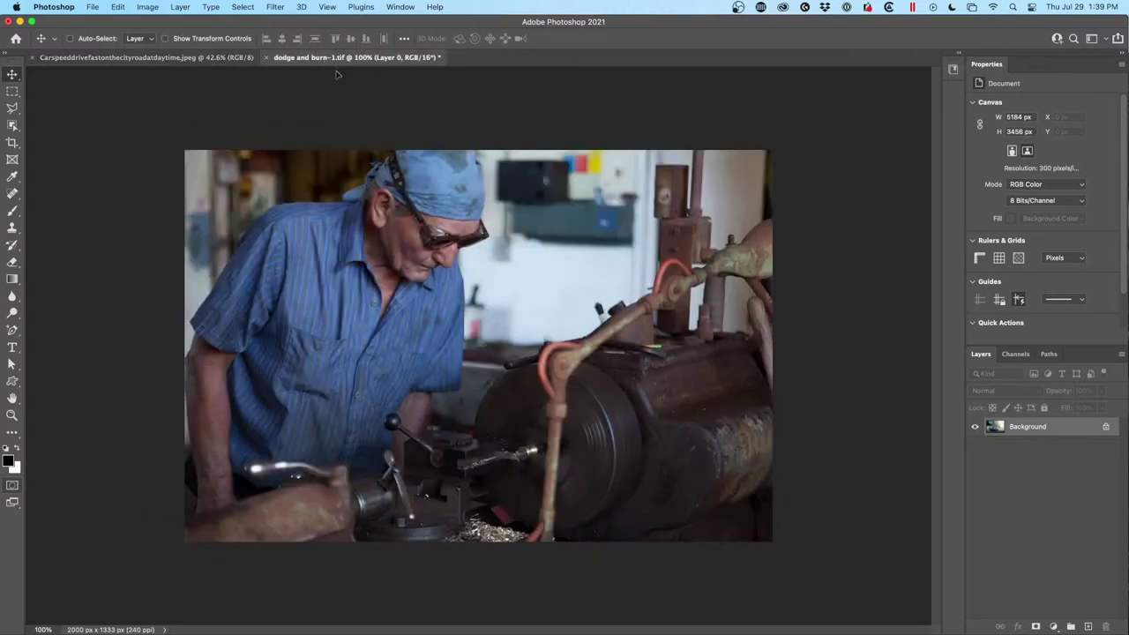
drag(510, 326, 510, 326)
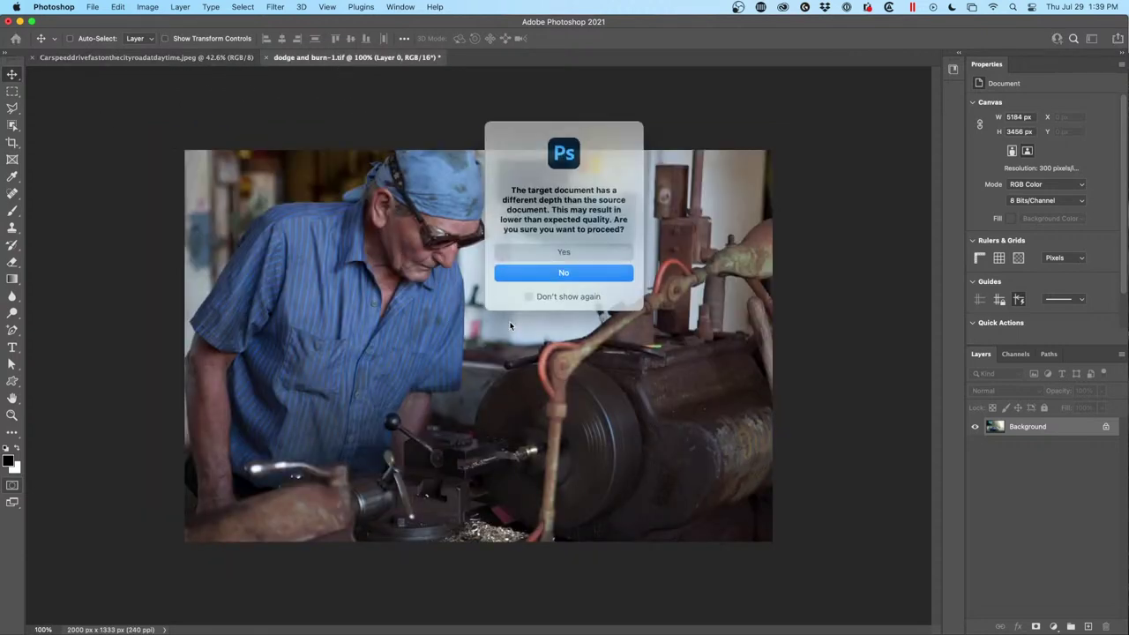
click(564, 250)
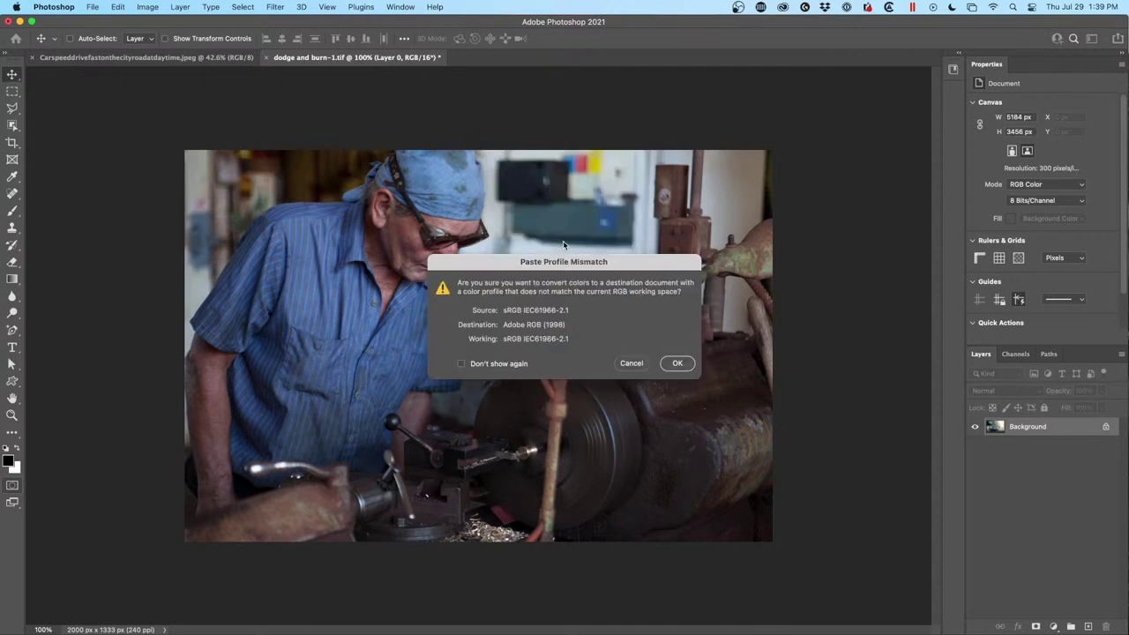
click(678, 364)
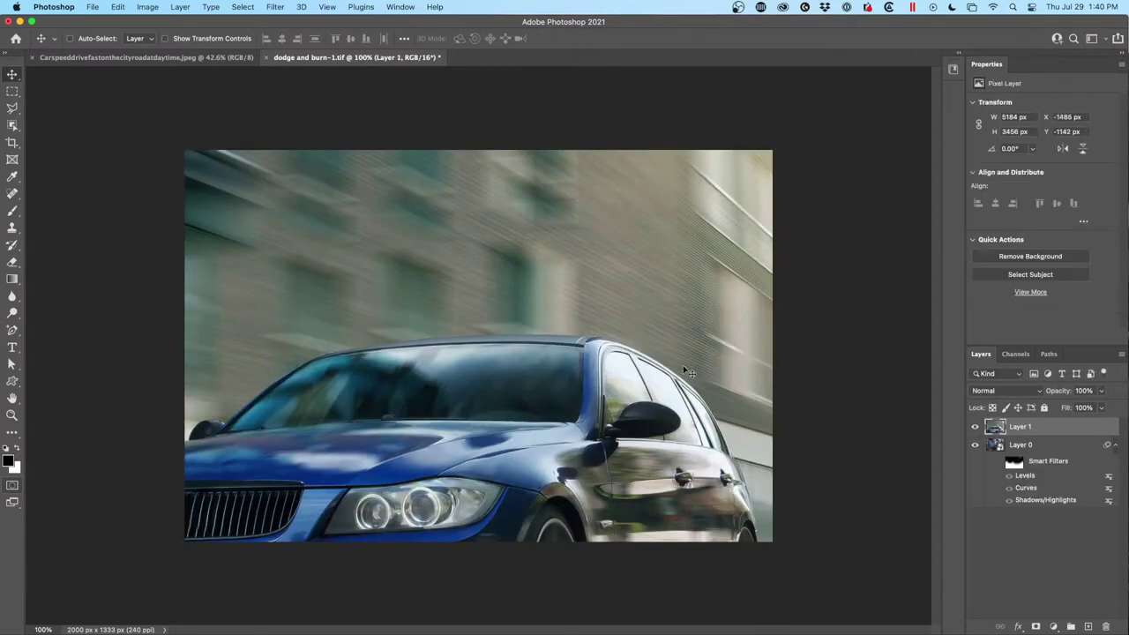
Move Layer 1 so the car's front shows, checking its full extent with Free Transform.
drag(384, 496, 516, 315)
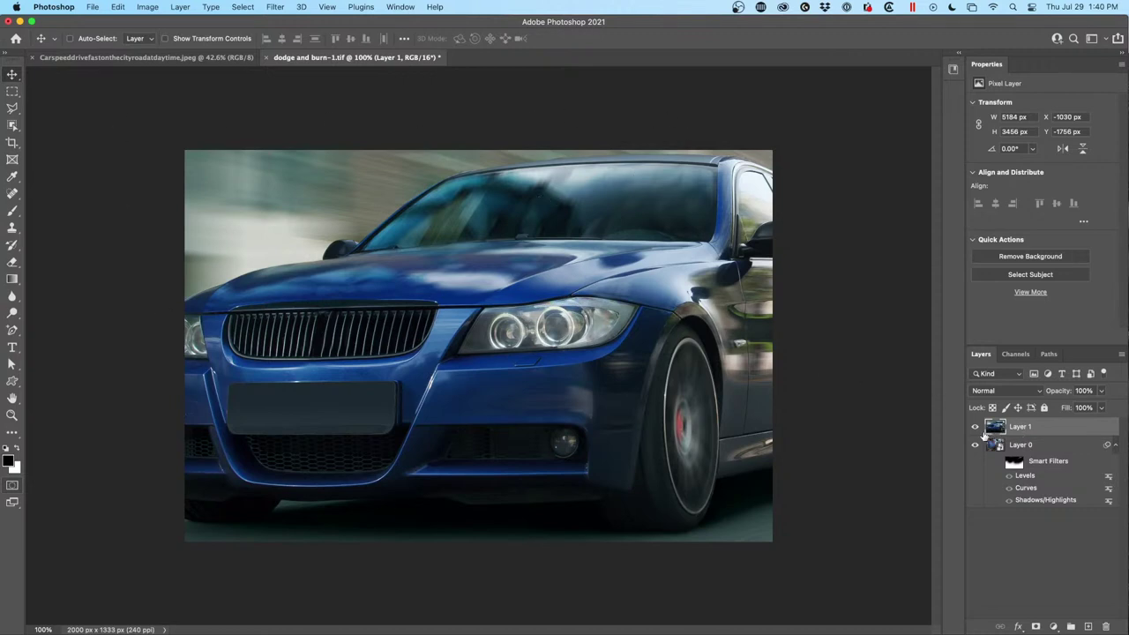
key(super+t)
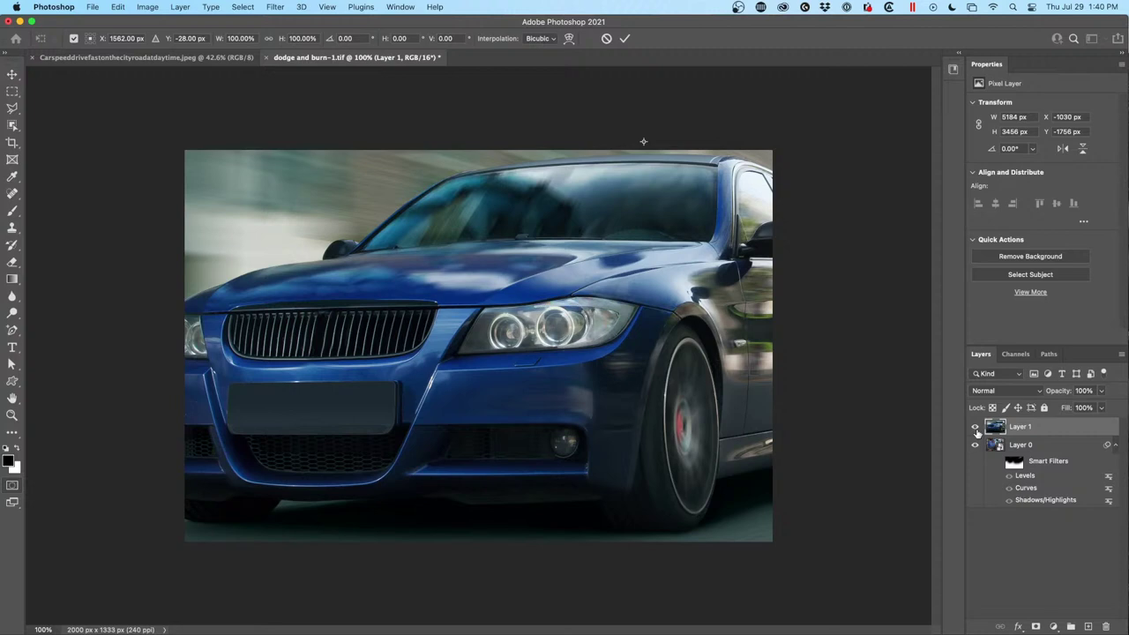
key(super+0)
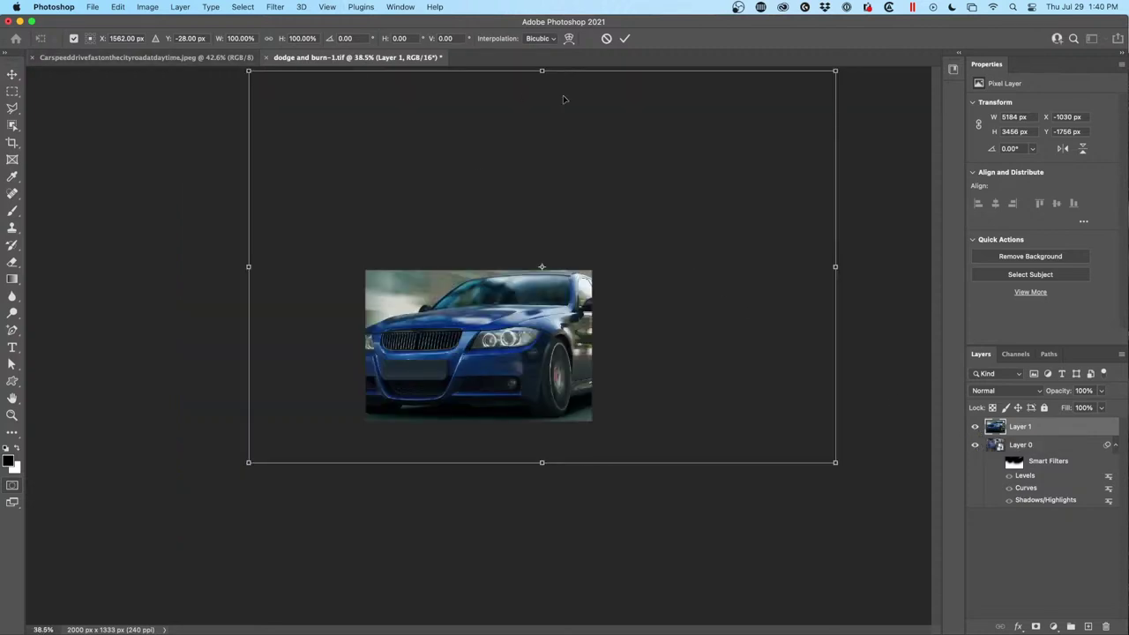
key(Return)
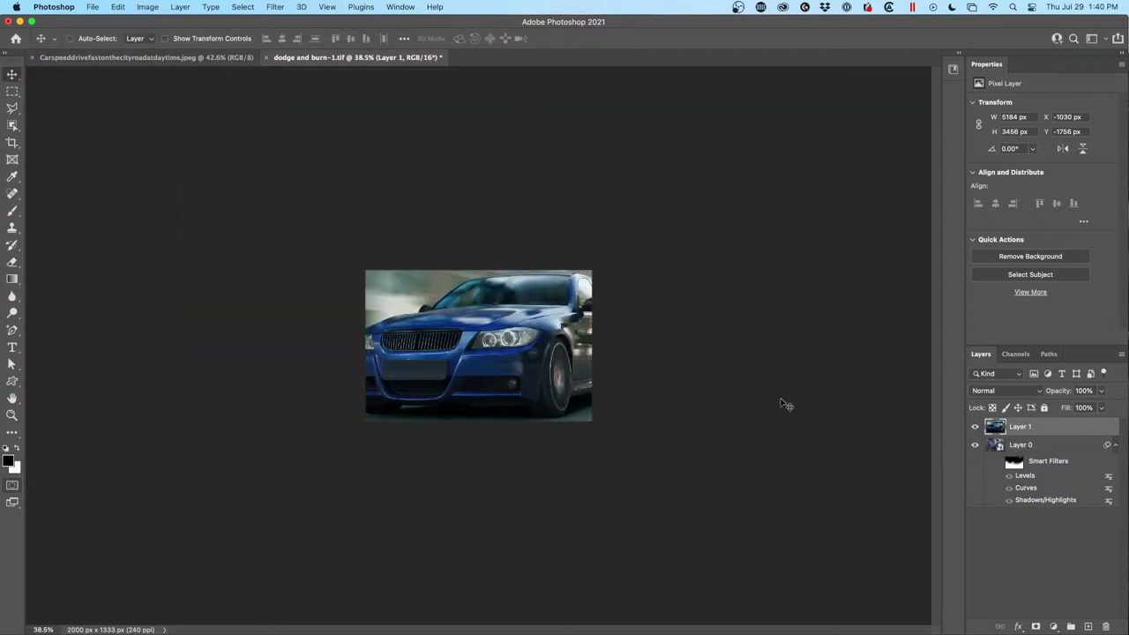
Crop the canvas to 2883 × 1854 px around the car with Delete Cropped Pixels unchecked.
click(12, 142)
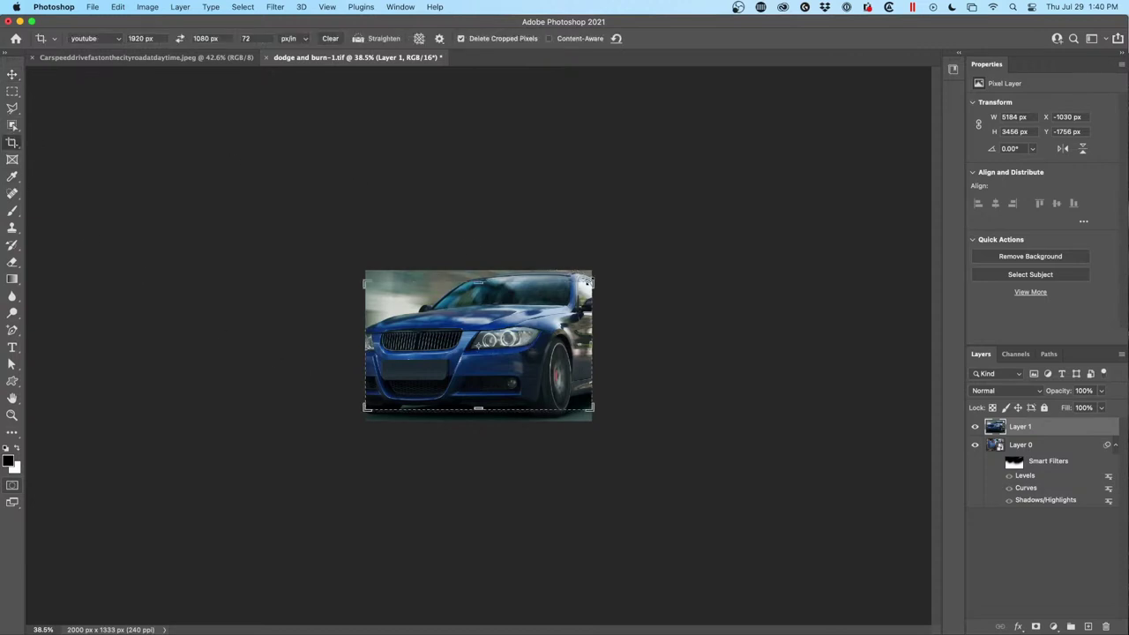
click(330, 38)
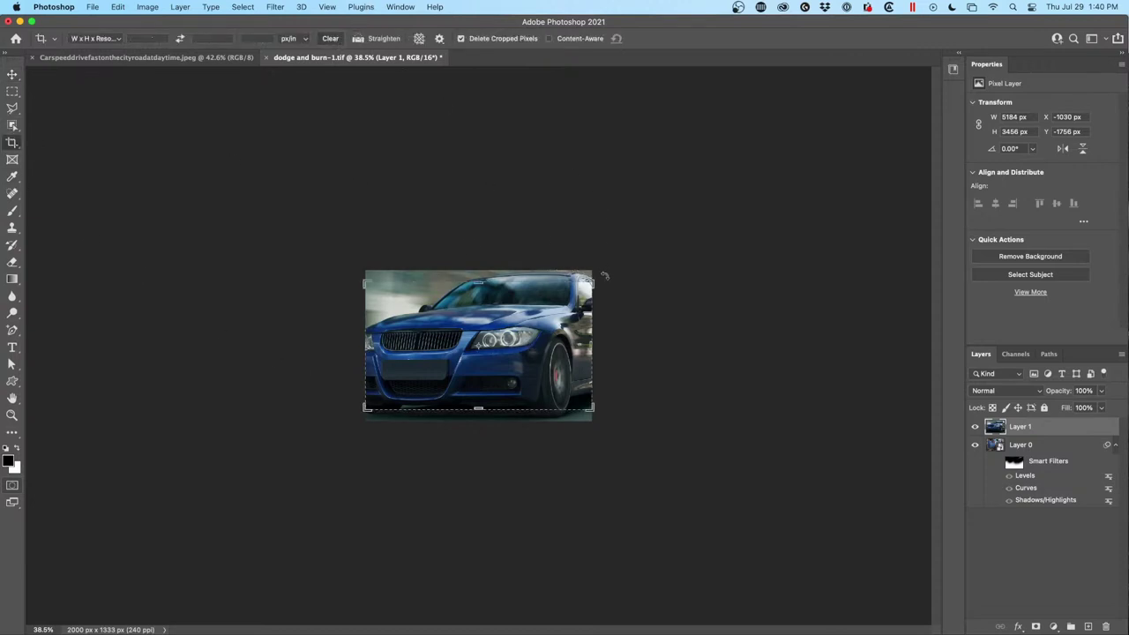
drag(597, 282, 632, 251)
drag(641, 247, 641, 236)
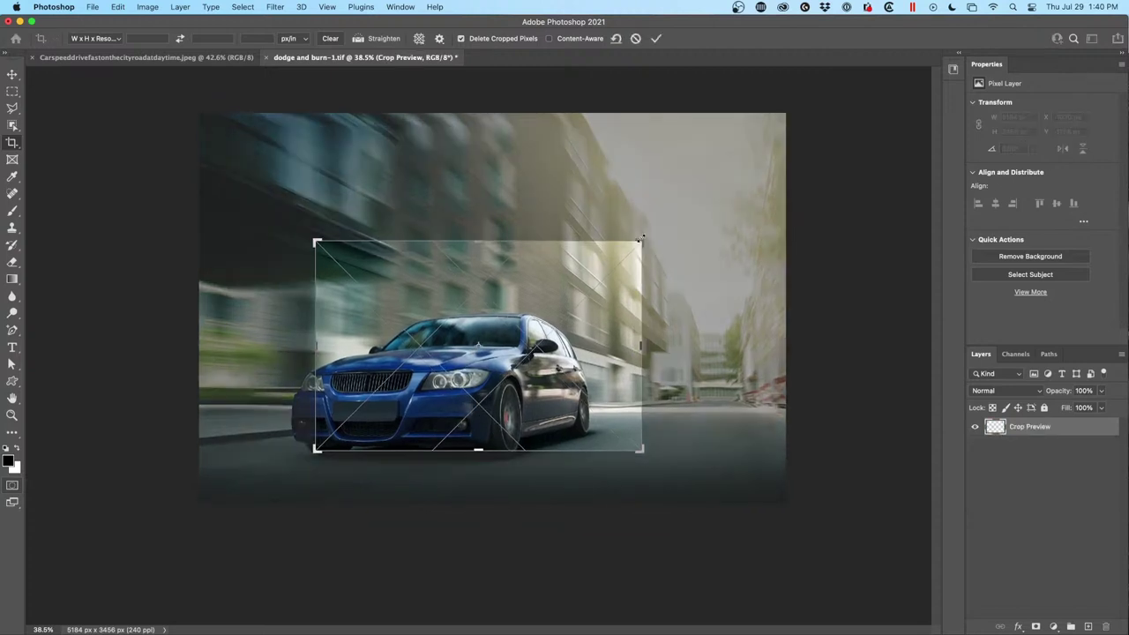
click(460, 38)
key(Return)
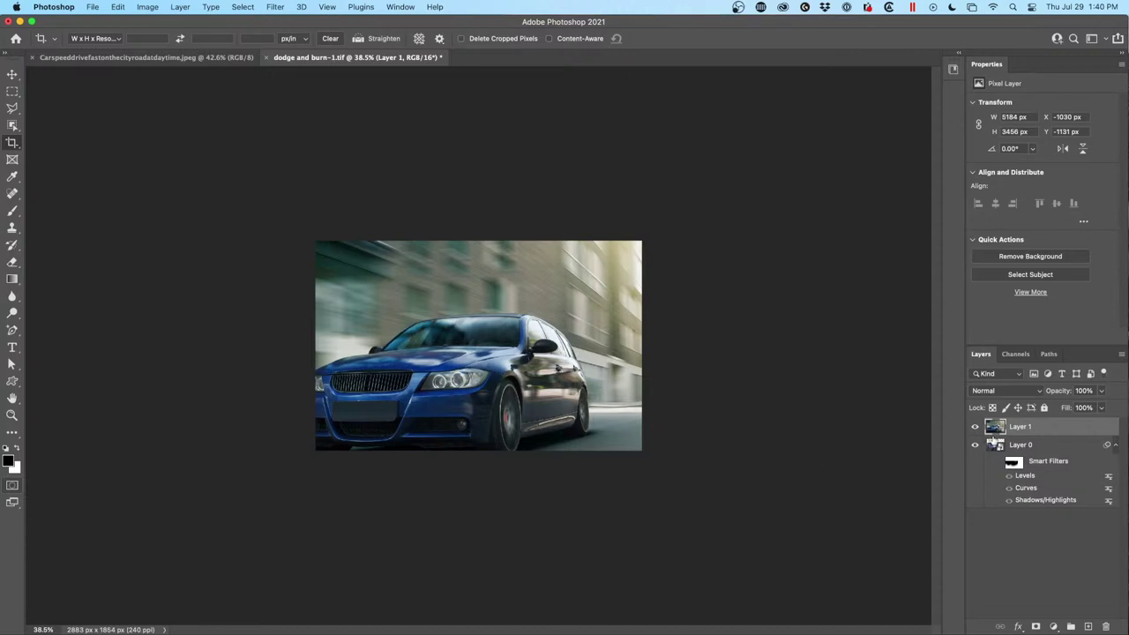
click(147, 7)
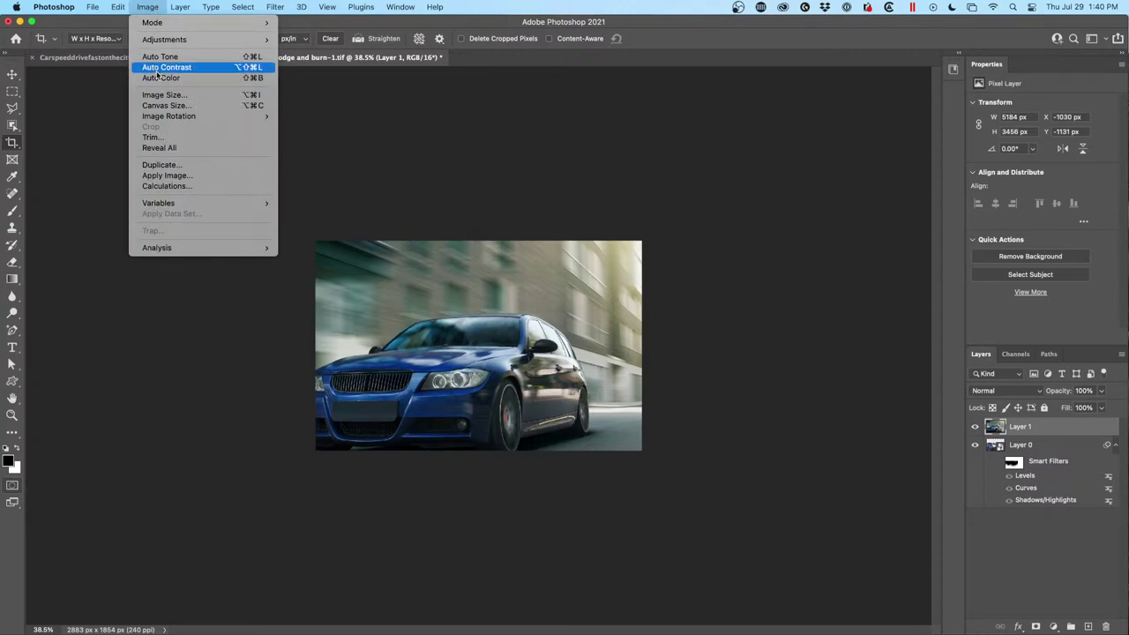
Reveal All to restore the 5184 × 3456 canvas, compare Layer 1's visibility, then delete the car layer.
click(174, 150)
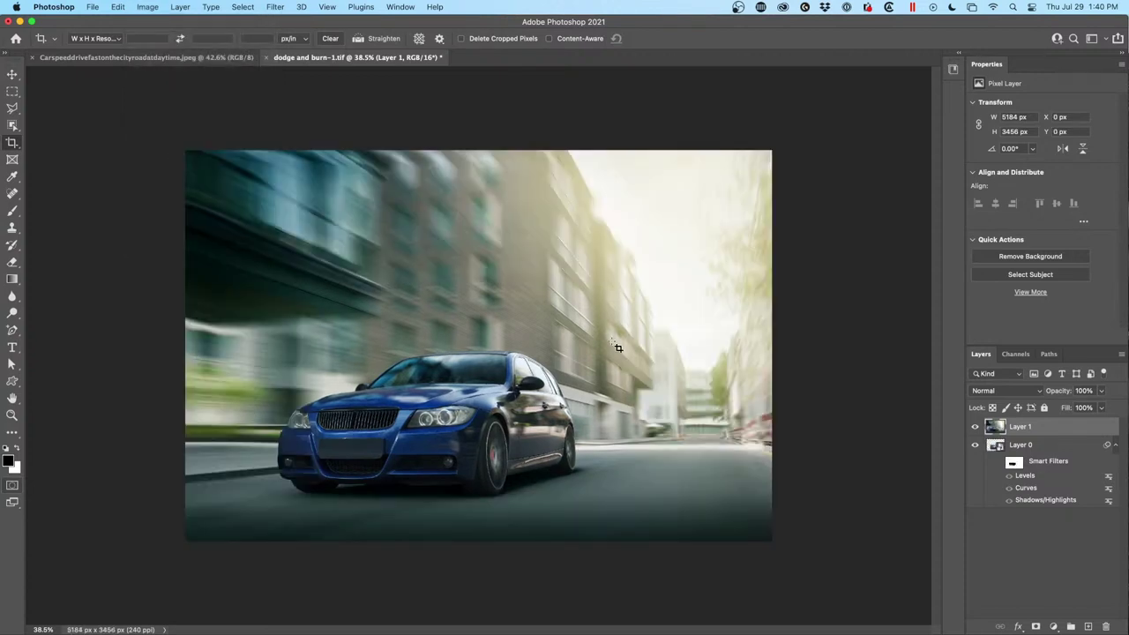
click(975, 426)
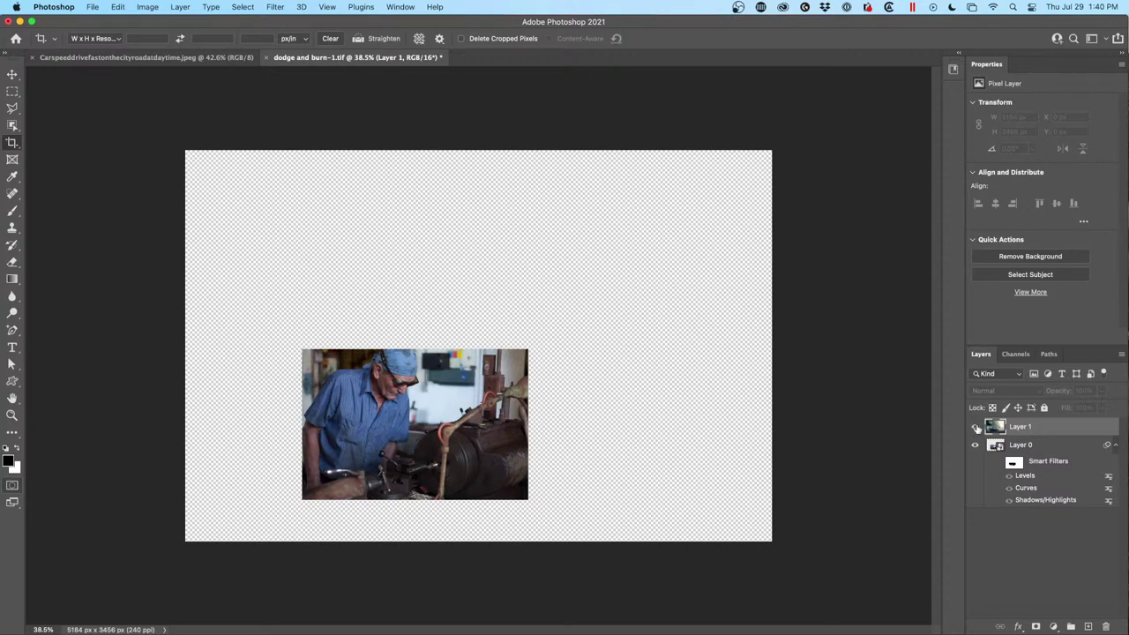
click(977, 428)
click(974, 426)
click(975, 426)
click(975, 426)
click(975, 426)
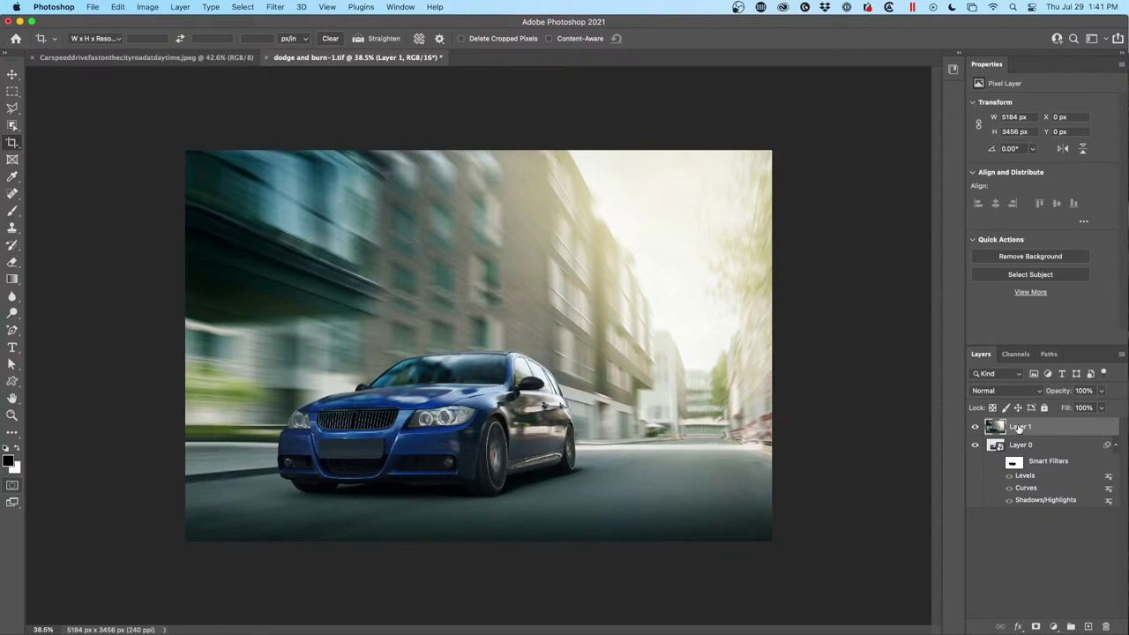
key(BackSpace)
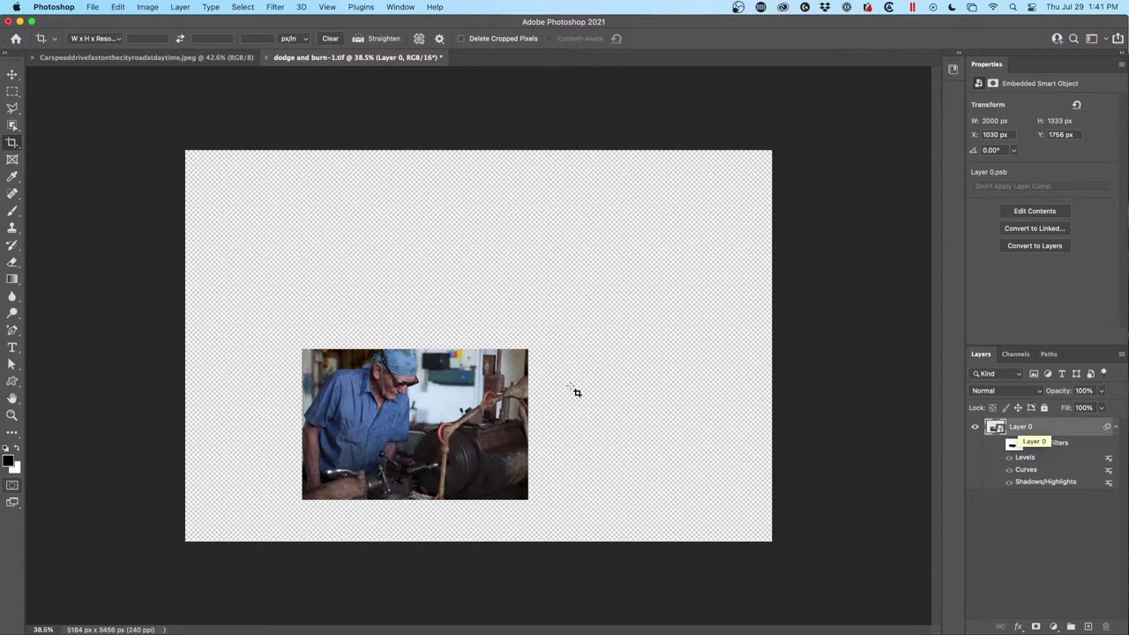
Move the workshop photo up and right toward the canvas centre, abandoning a trial crop.
click(12, 74)
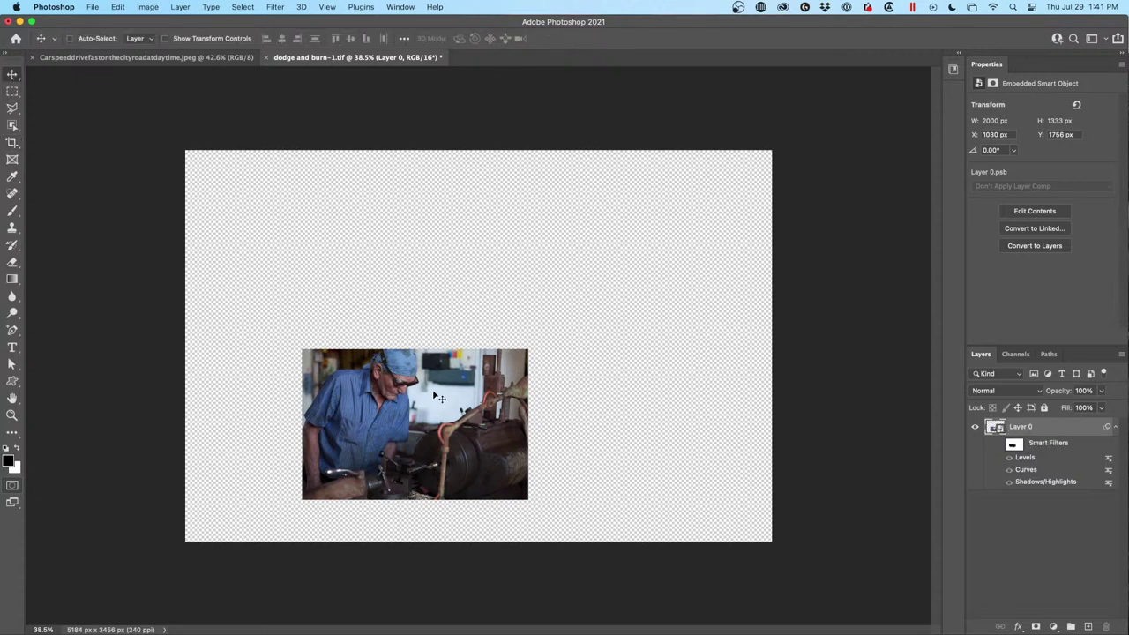
drag(434, 388, 496, 313)
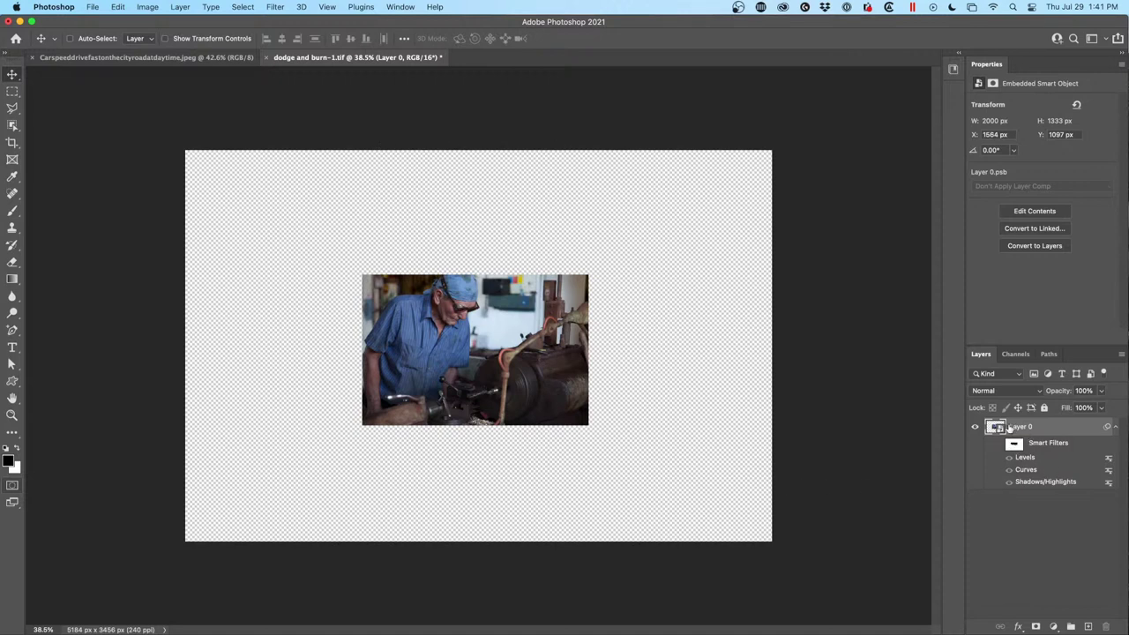
click(13, 144)
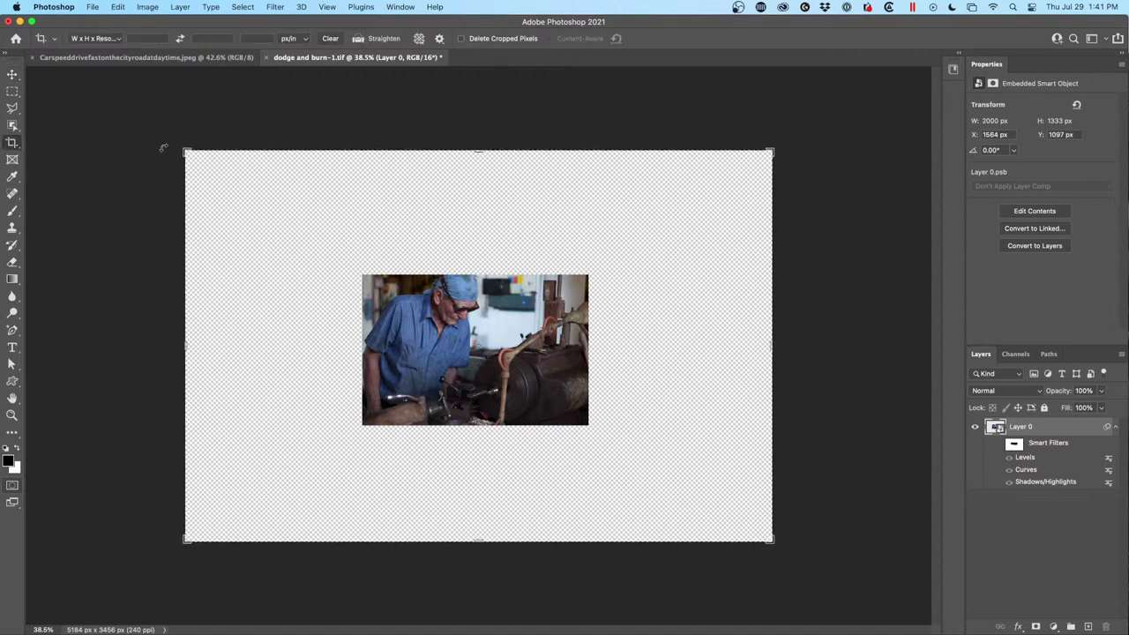
drag(184, 152, 277, 215)
key(Escape)
Trim transparent pixels from all sides, then undo that trim.
click(12, 74)
click(114, 6)
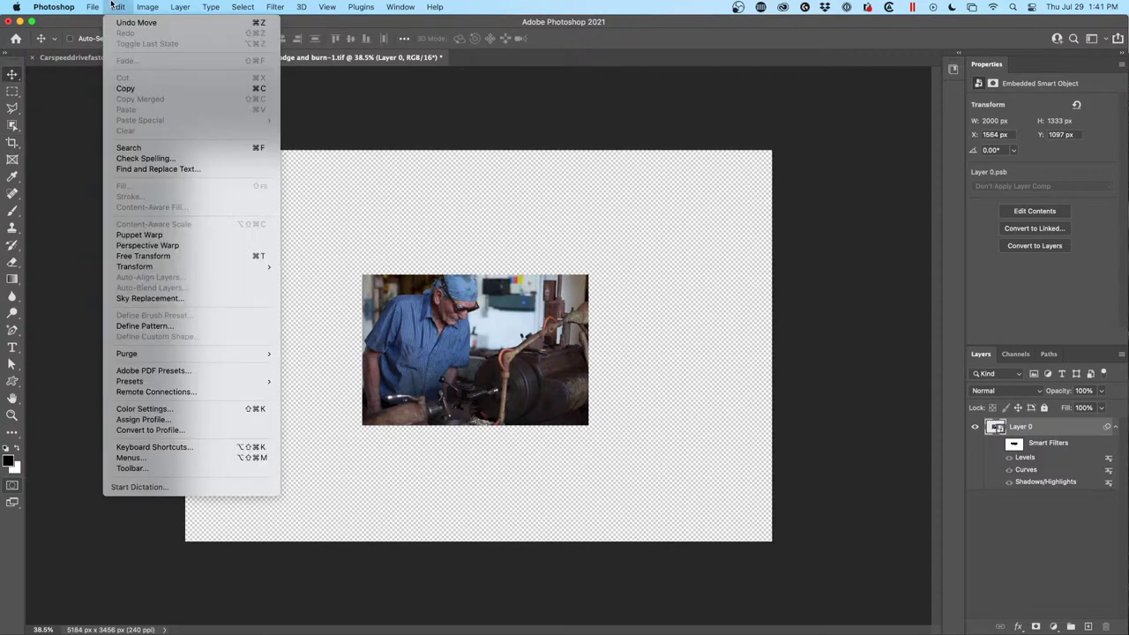
mouse_move(141, 6)
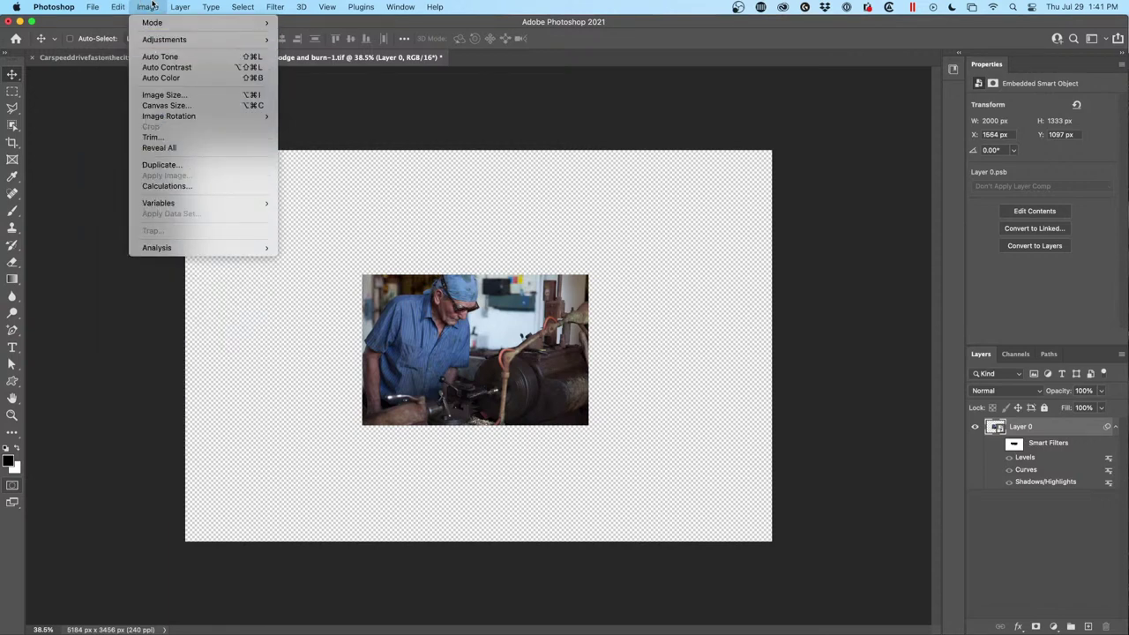
click(160, 138)
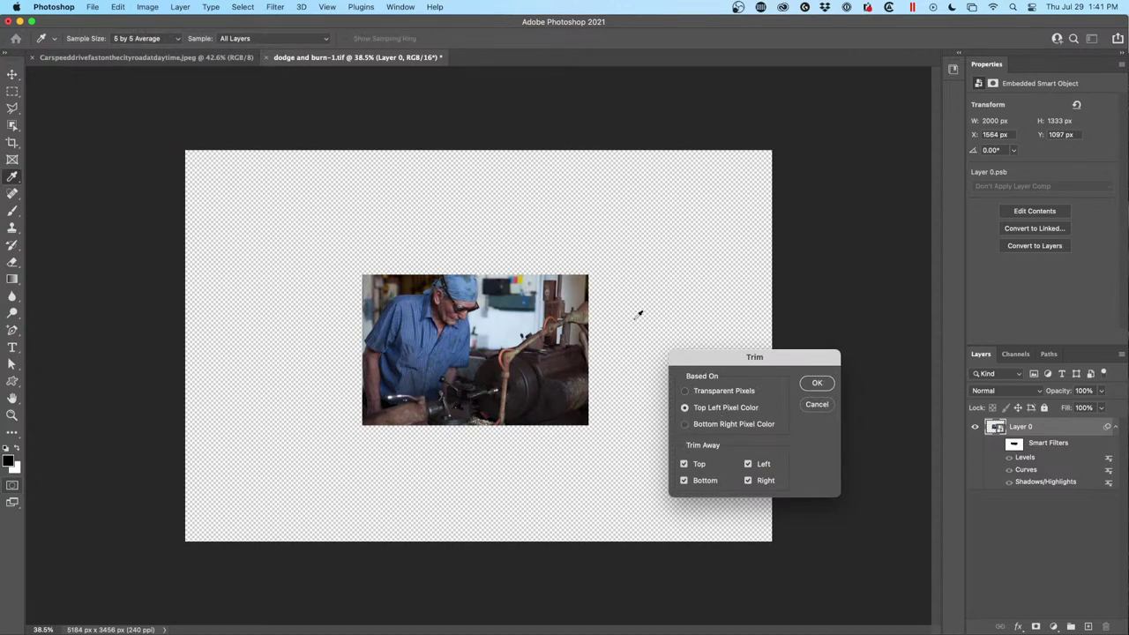
click(712, 393)
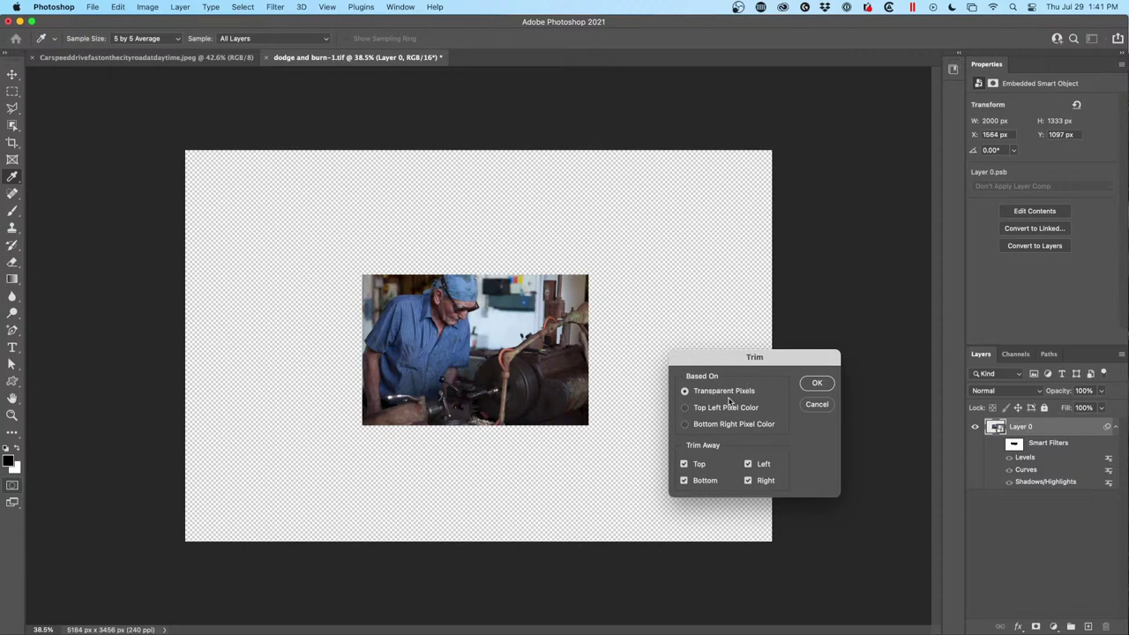
click(683, 484)
click(748, 482)
click(685, 480)
click(817, 385)
key(v)
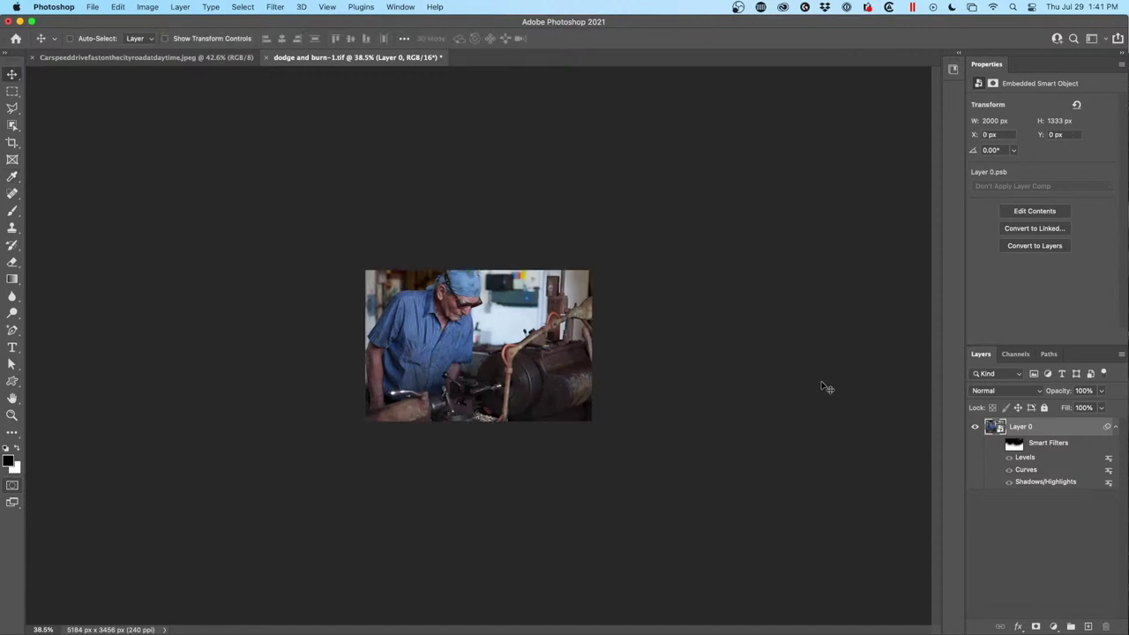
key(super+z)
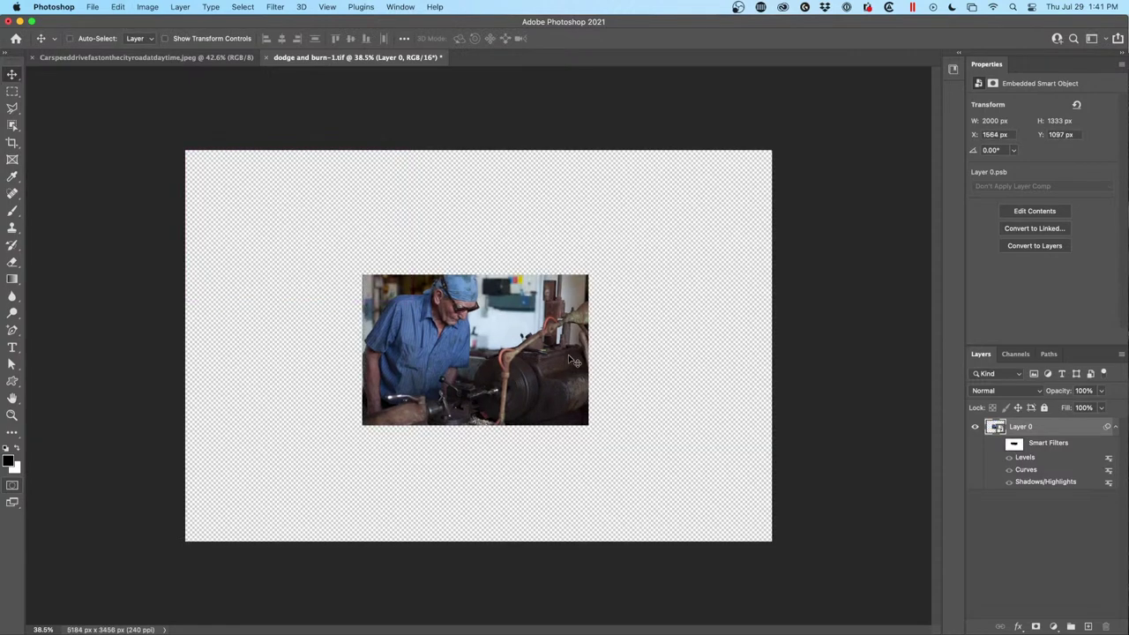
Trim transparent pixels from only the top and bottom, leaving a 5184 × 1335 px canvas.
click(116, 7)
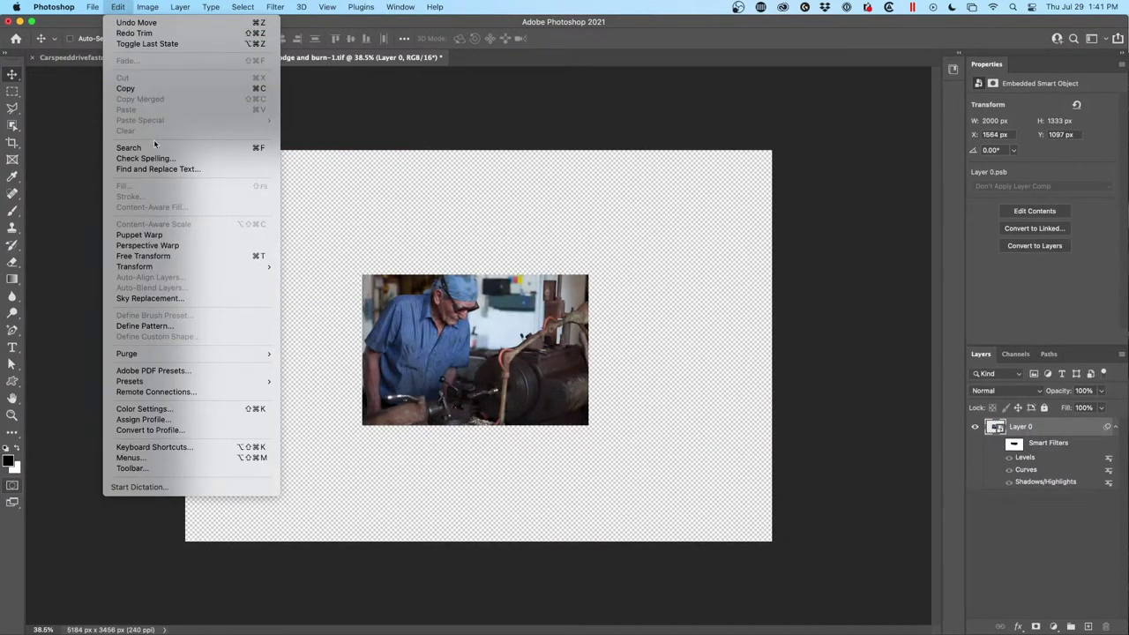
mouse_move(147, 7)
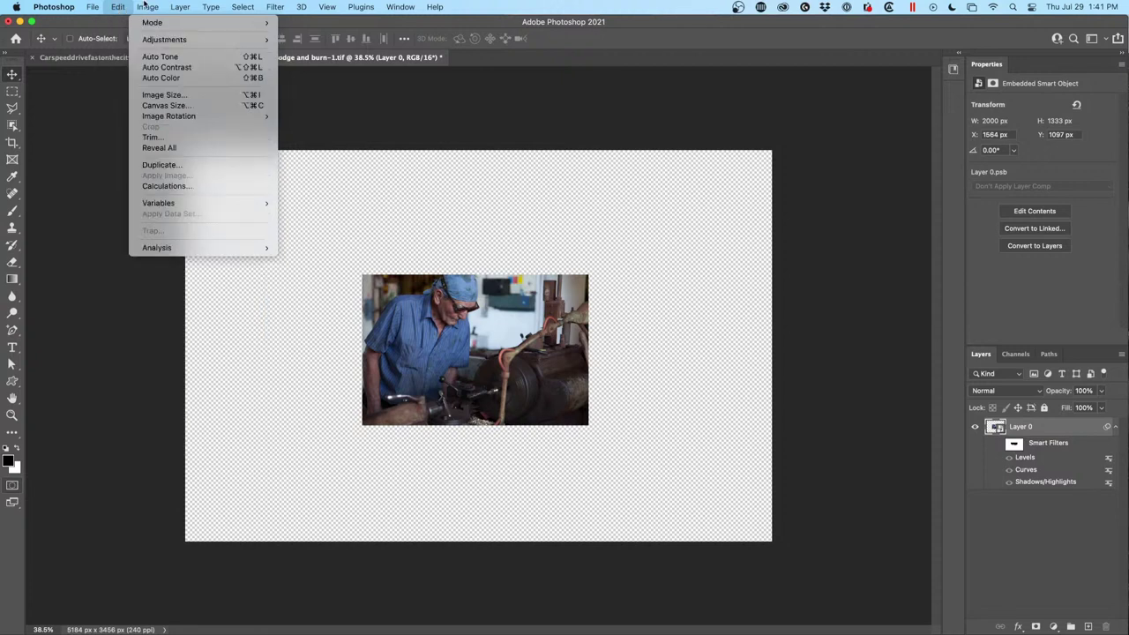
click(151, 137)
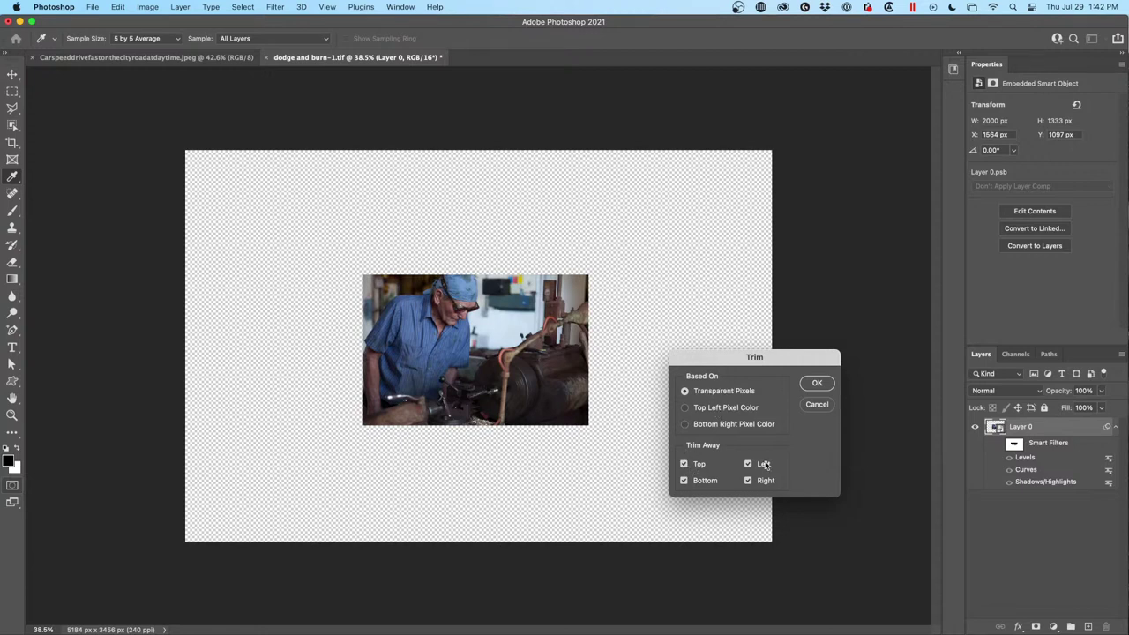
click(684, 464)
click(684, 482)
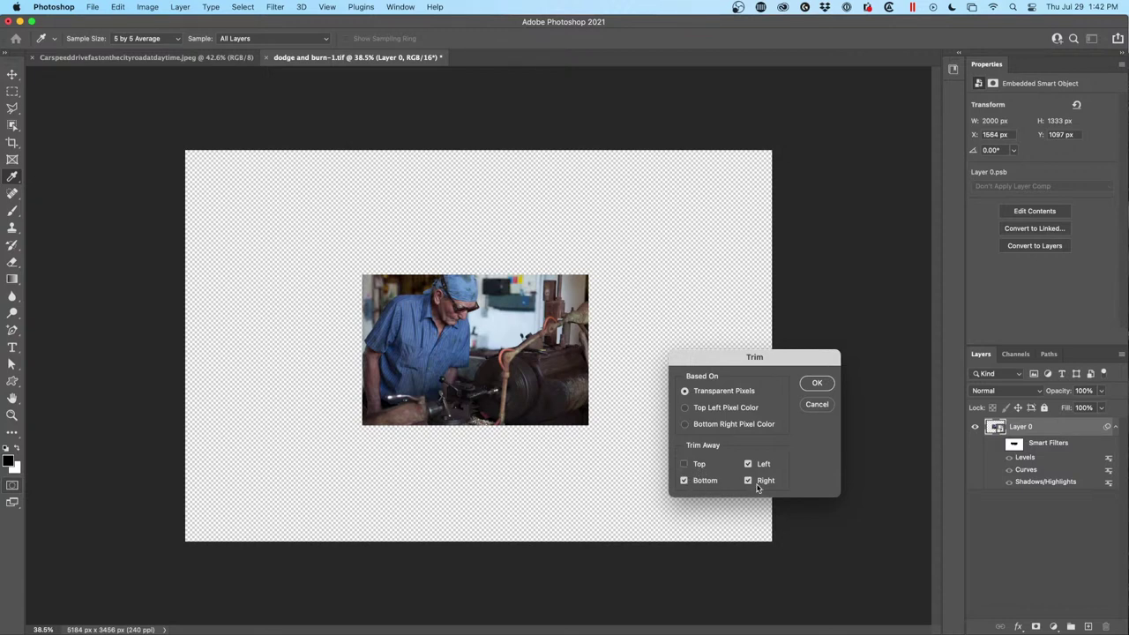
click(684, 464)
click(684, 481)
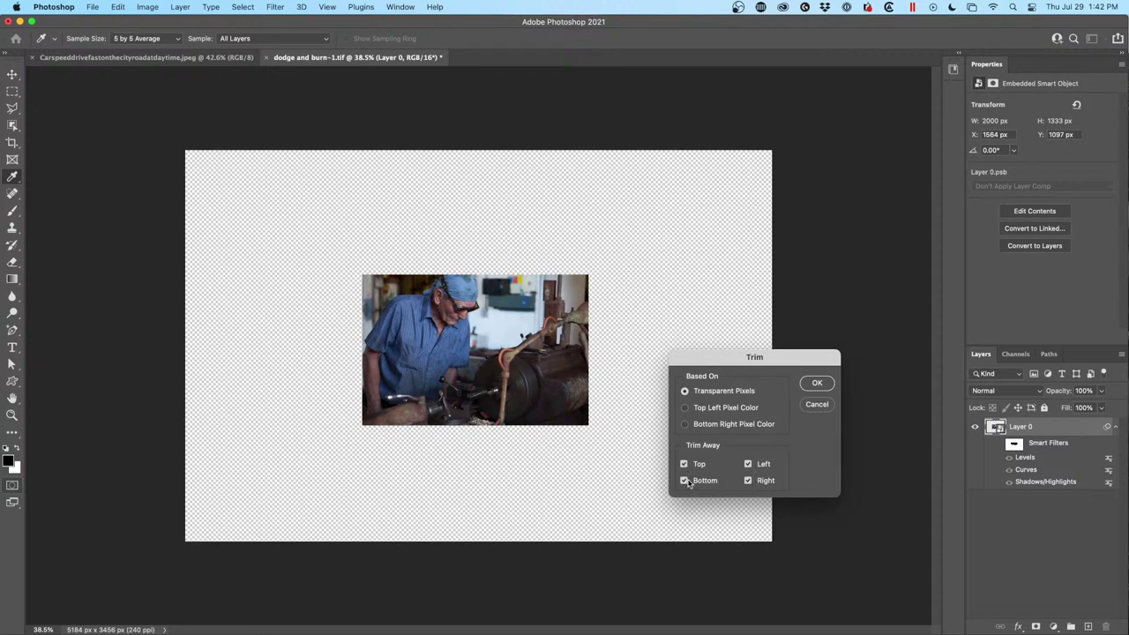
click(748, 464)
click(748, 481)
click(816, 383)
key(v)
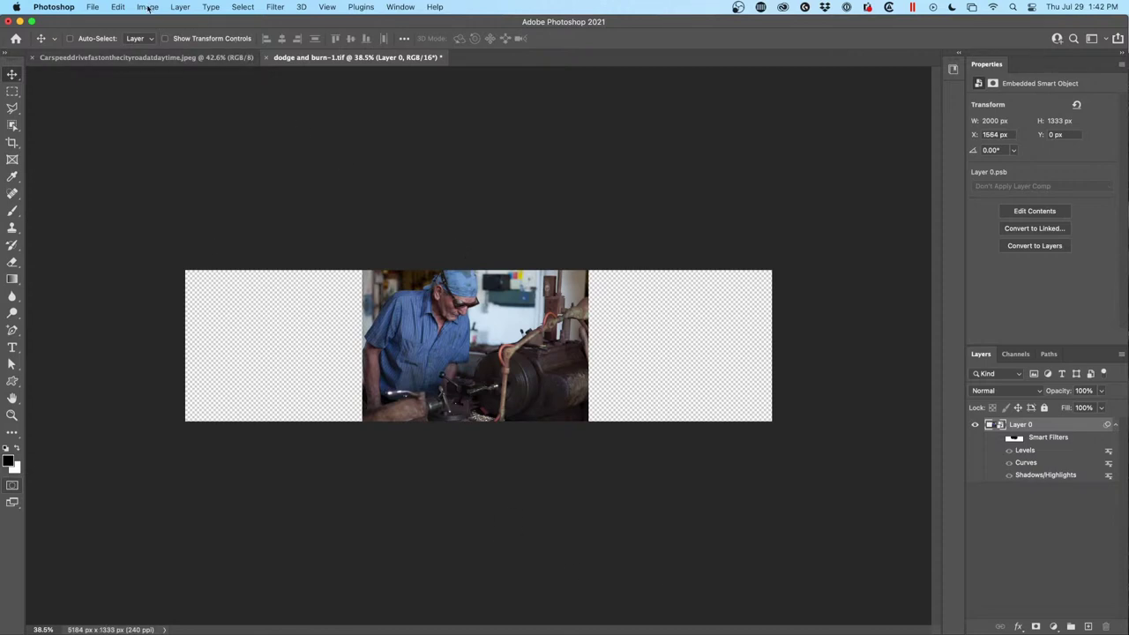
Trim the transparent left and right sides away, fitting the canvas to the photo at 2000 × 1333 px.
click(117, 7)
mouse_move(147, 7)
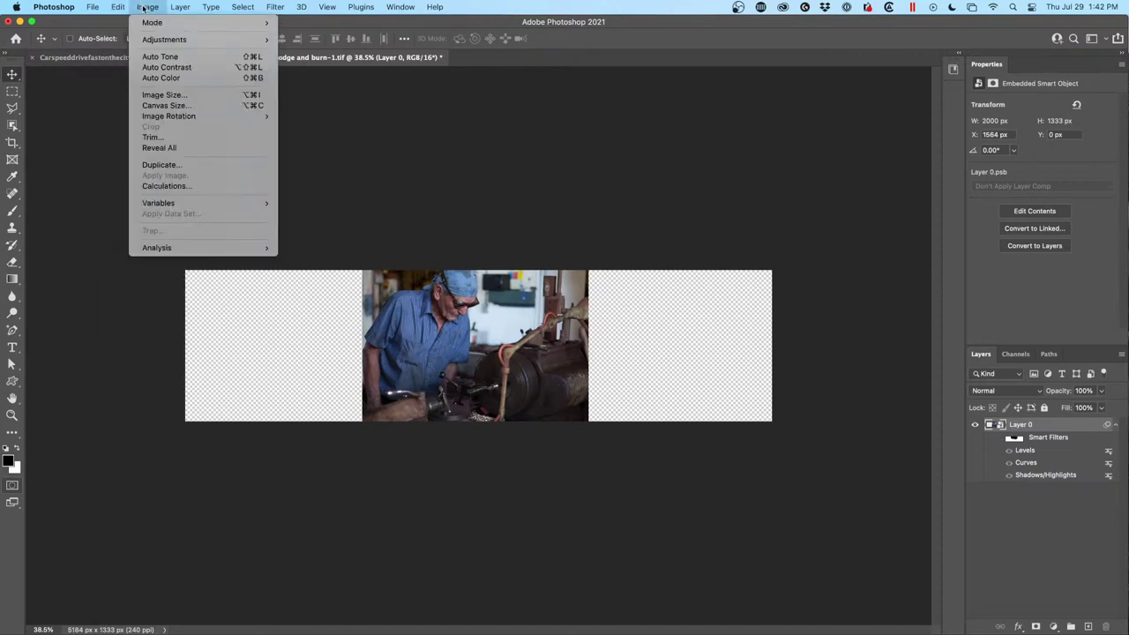
click(176, 137)
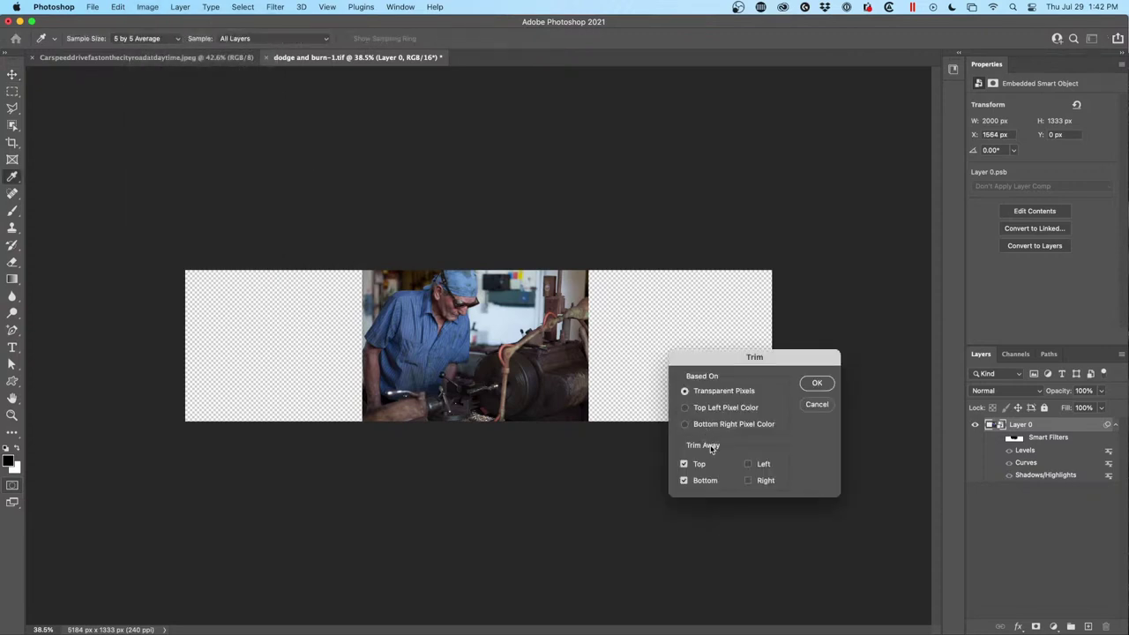
click(748, 465)
click(749, 481)
click(816, 384)
key(v)
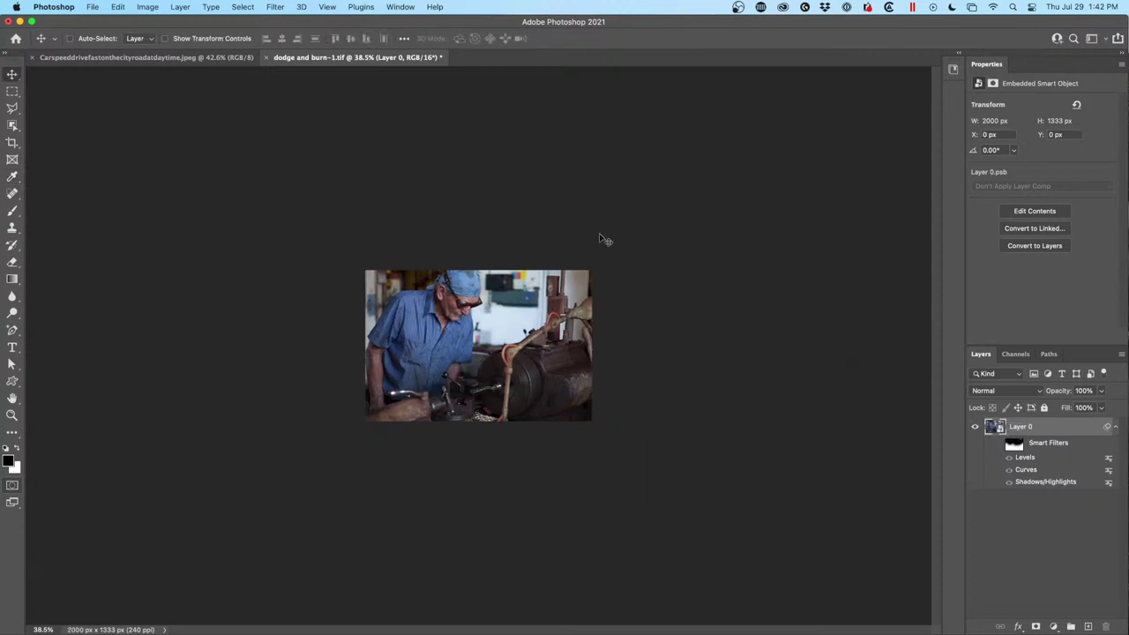
scroll(590, 306, up, 3)
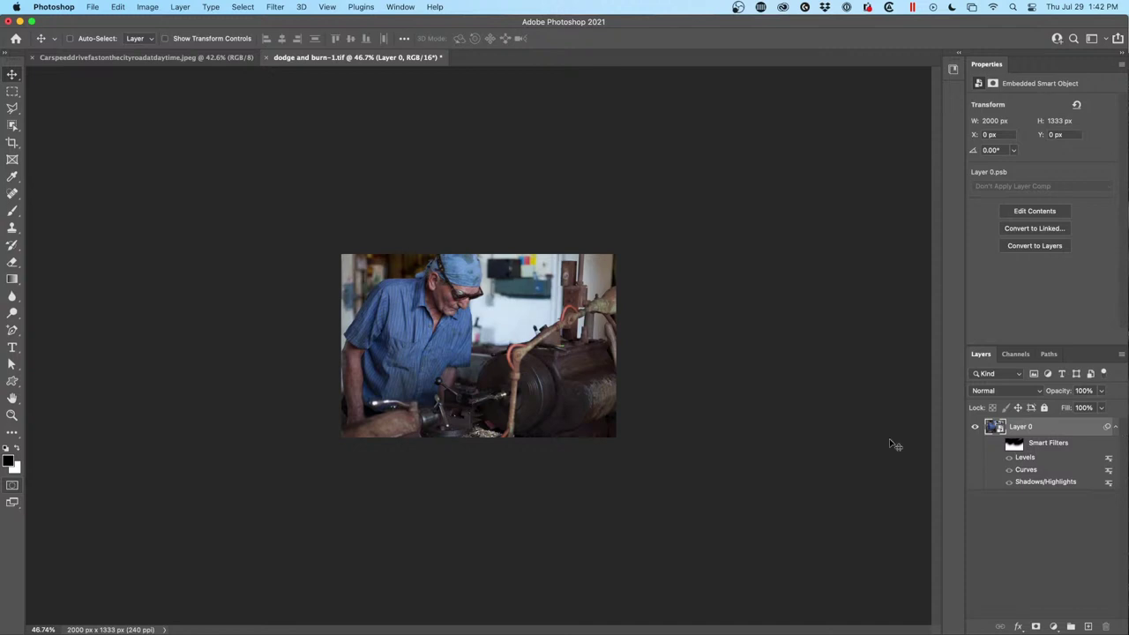
On the car photo, add a 'Type' text layer in the middle of the image.
click(107, 58)
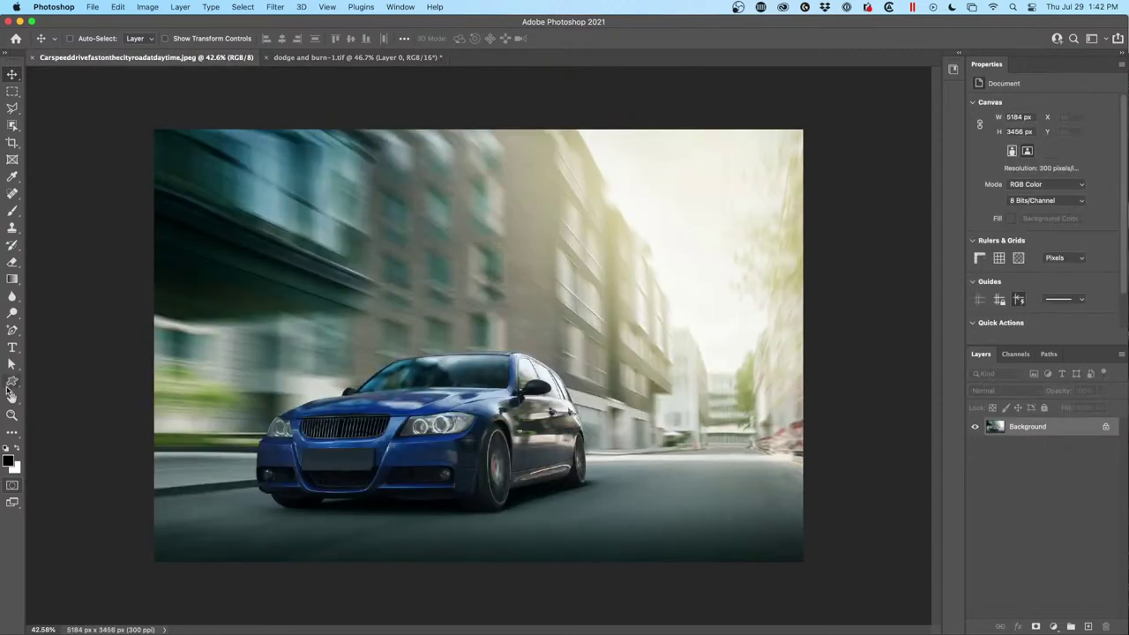
click(13, 346)
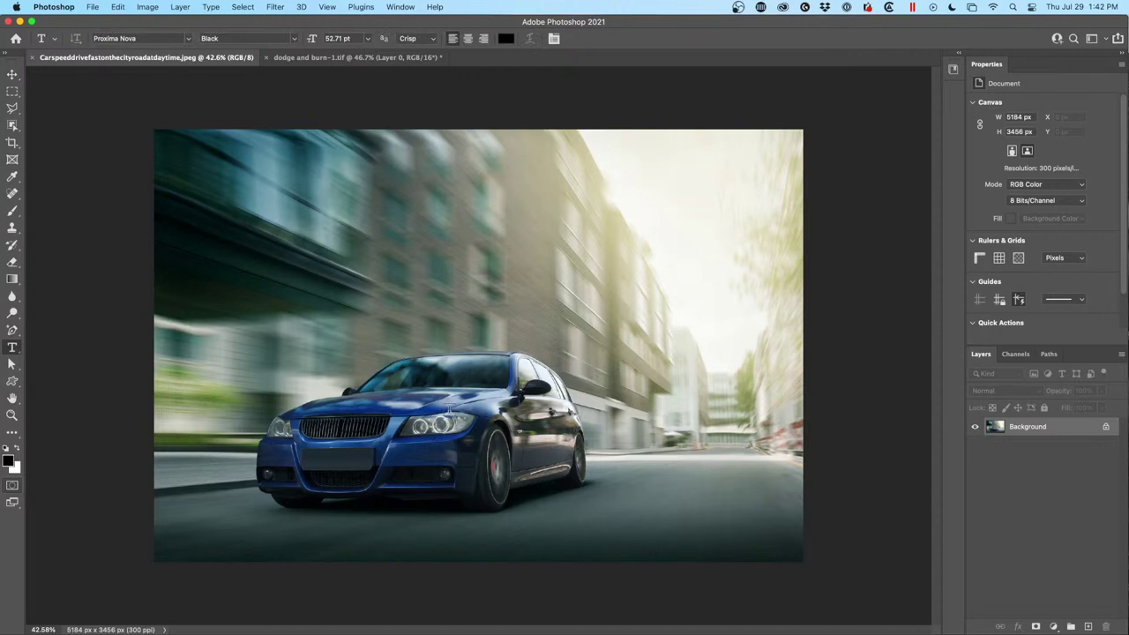
click(505, 289)
text(Type)
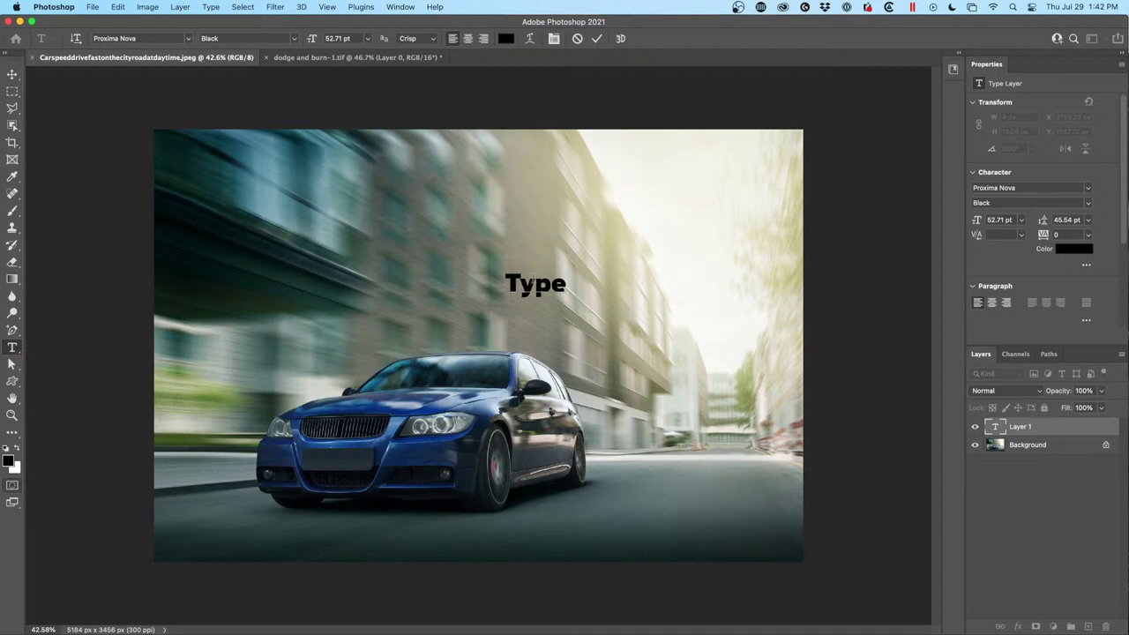
click(777, 484)
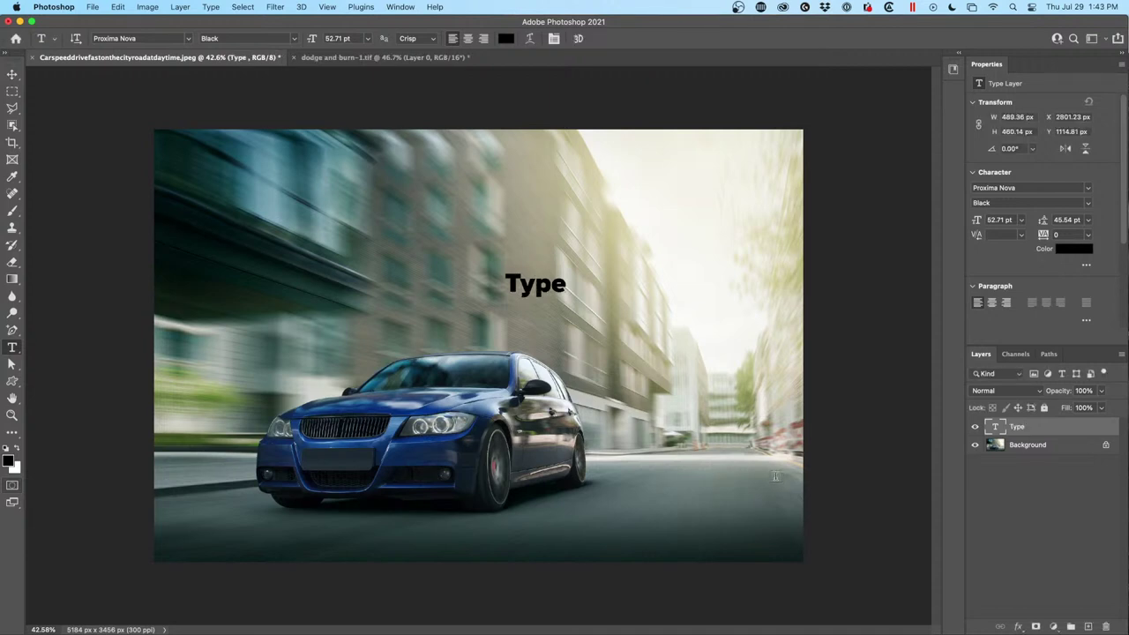
Add a 'More type' text layer on the car's bumper.
click(256, 477)
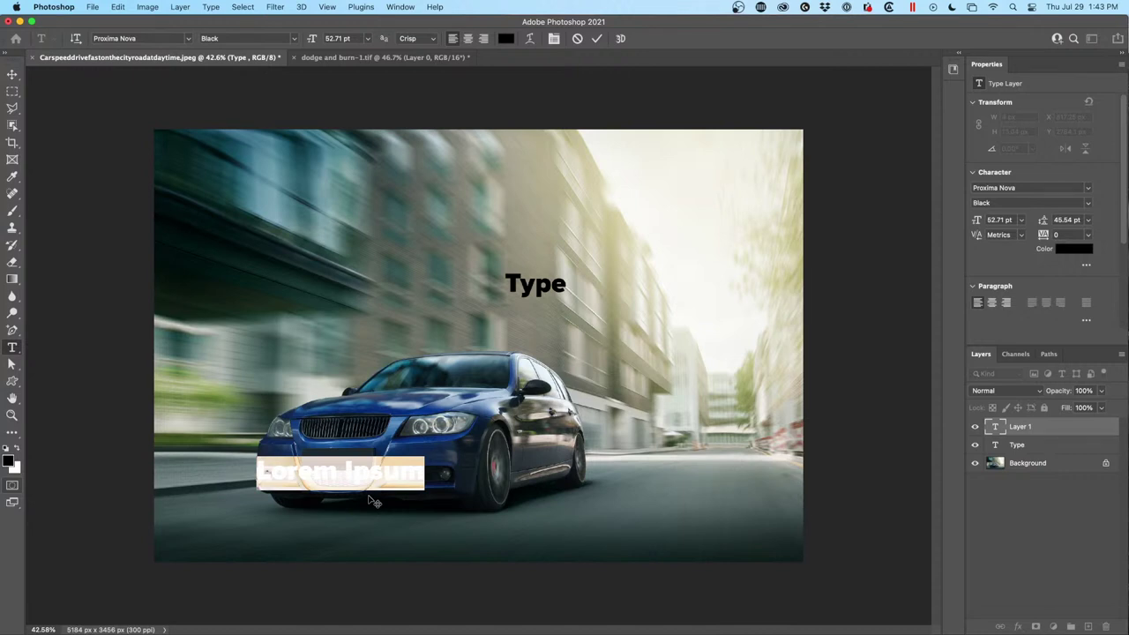
text(More ty)
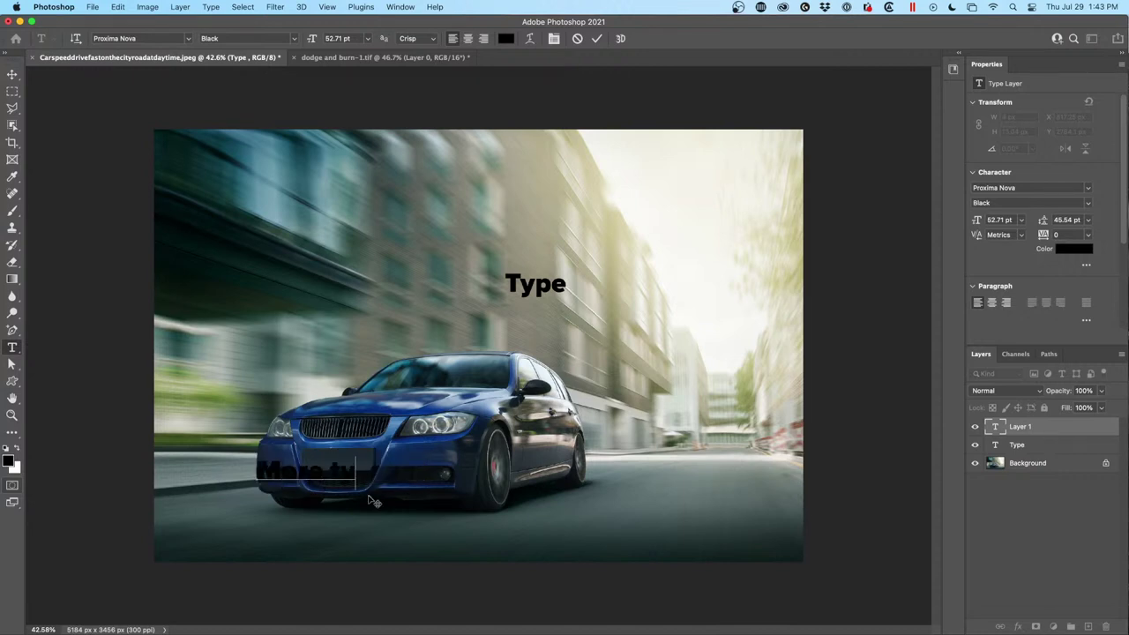
text(pe)
click(212, 143)
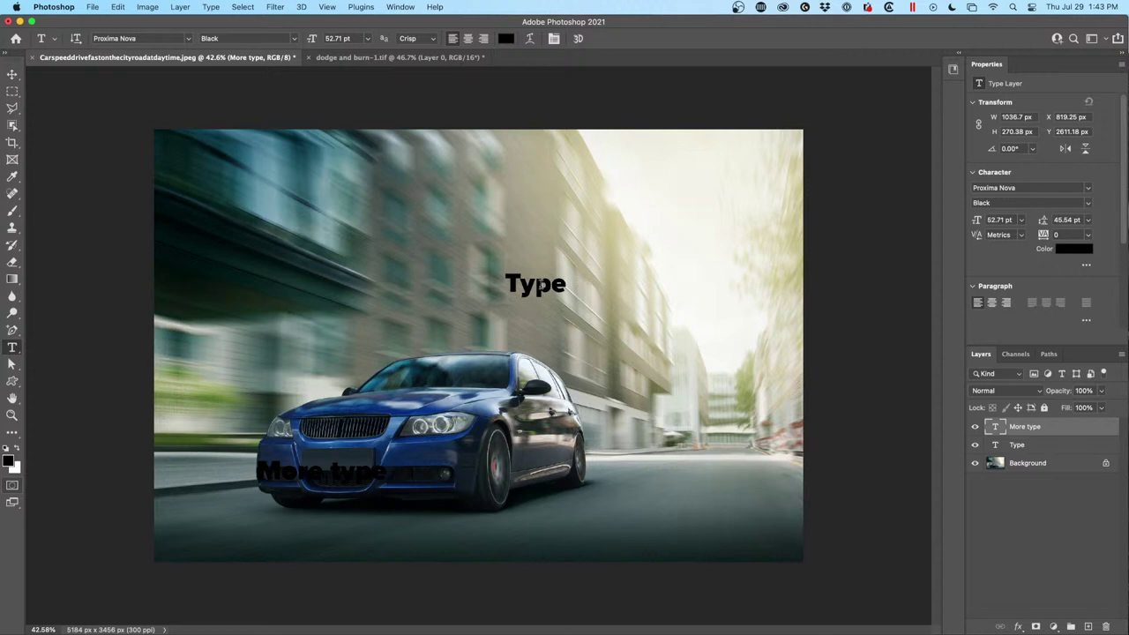
Edit the middle text so it reads 'MY Type'.
click(539, 284)
double_click(539, 284)
click(507, 284)
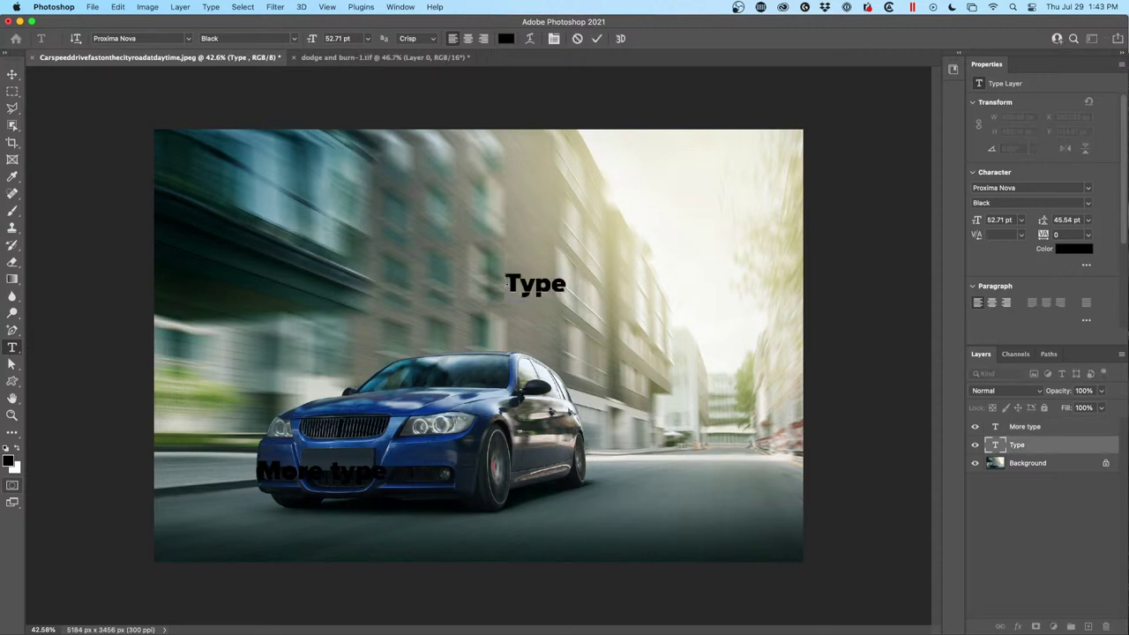
text(MY)
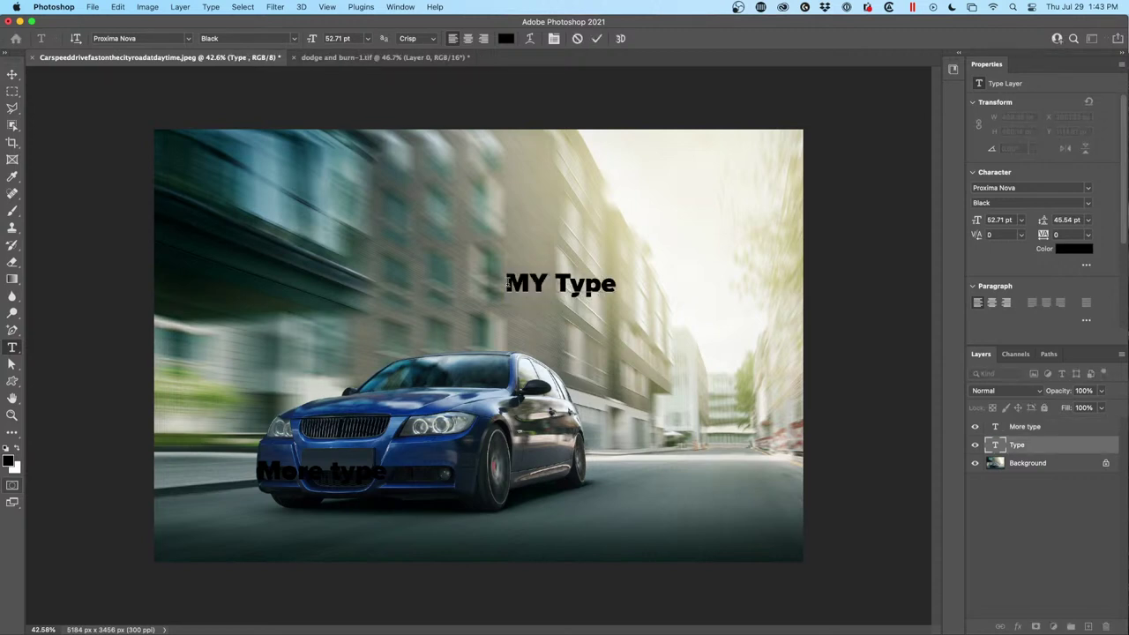
click(301, 155)
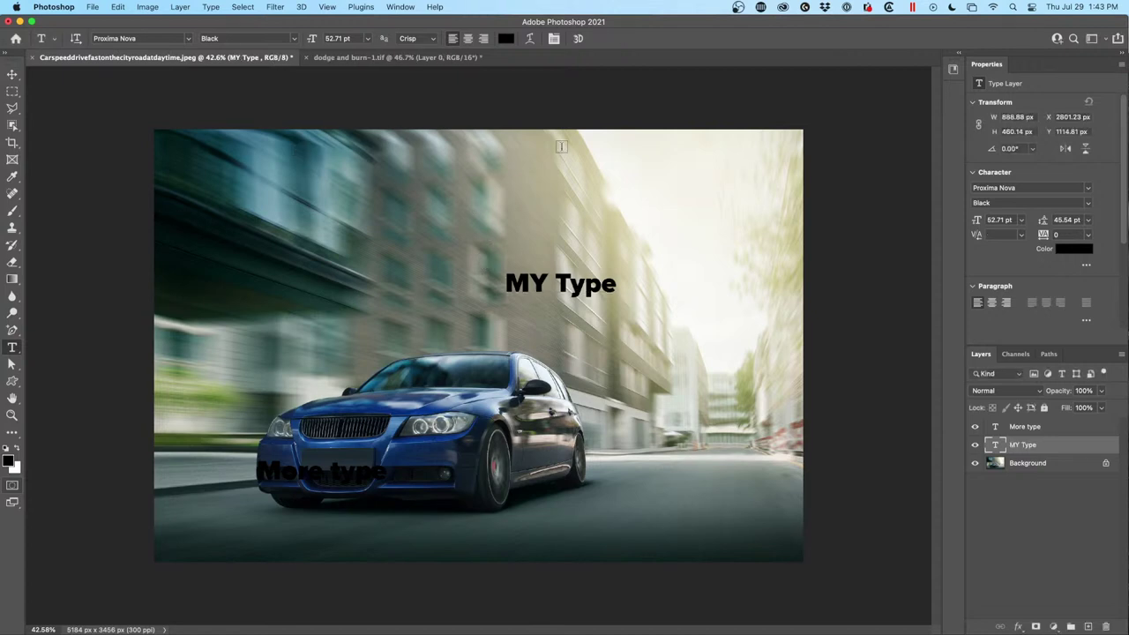
Add '3DR TYPE' text in the upper left, correcting the mistyped first character.
click(235, 206)
text(#)
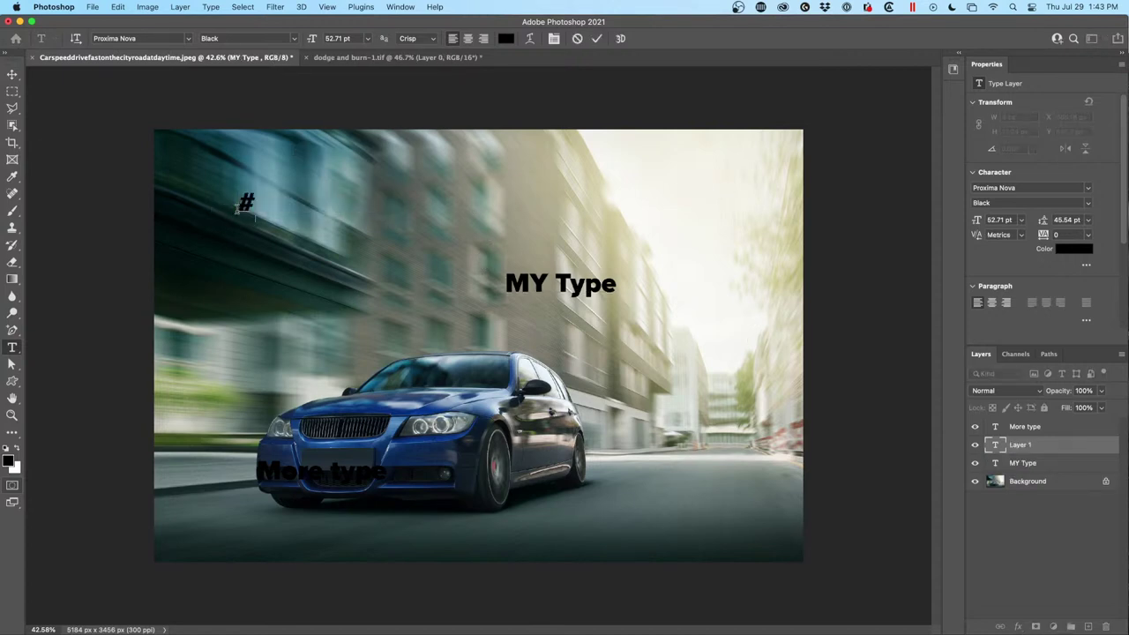
text(DR TYPE)
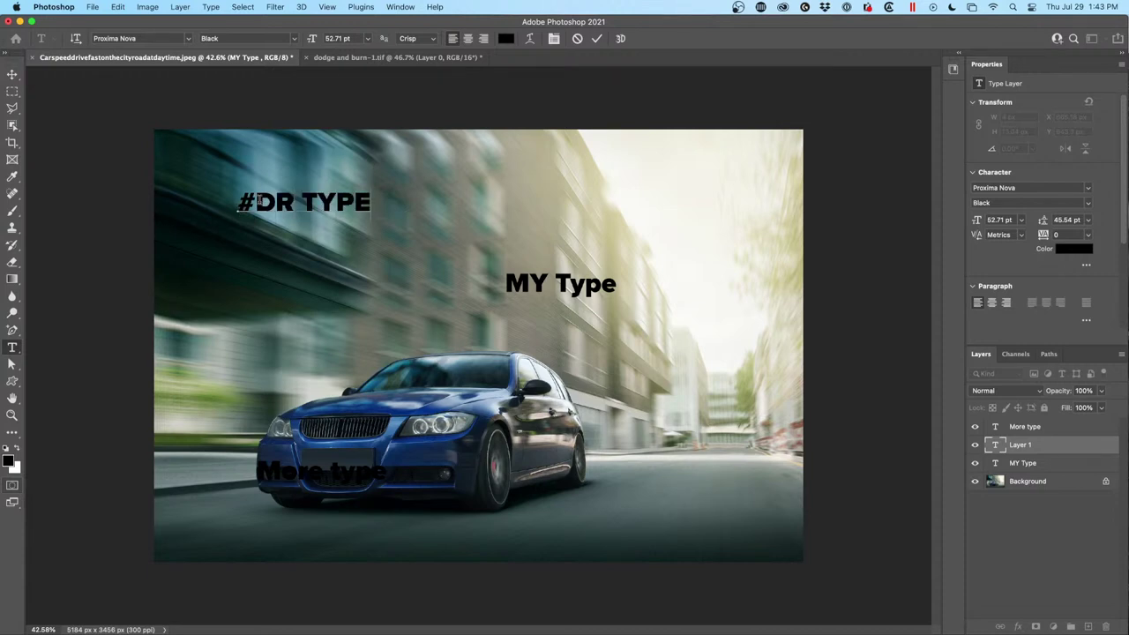
drag(256, 201, 236, 201)
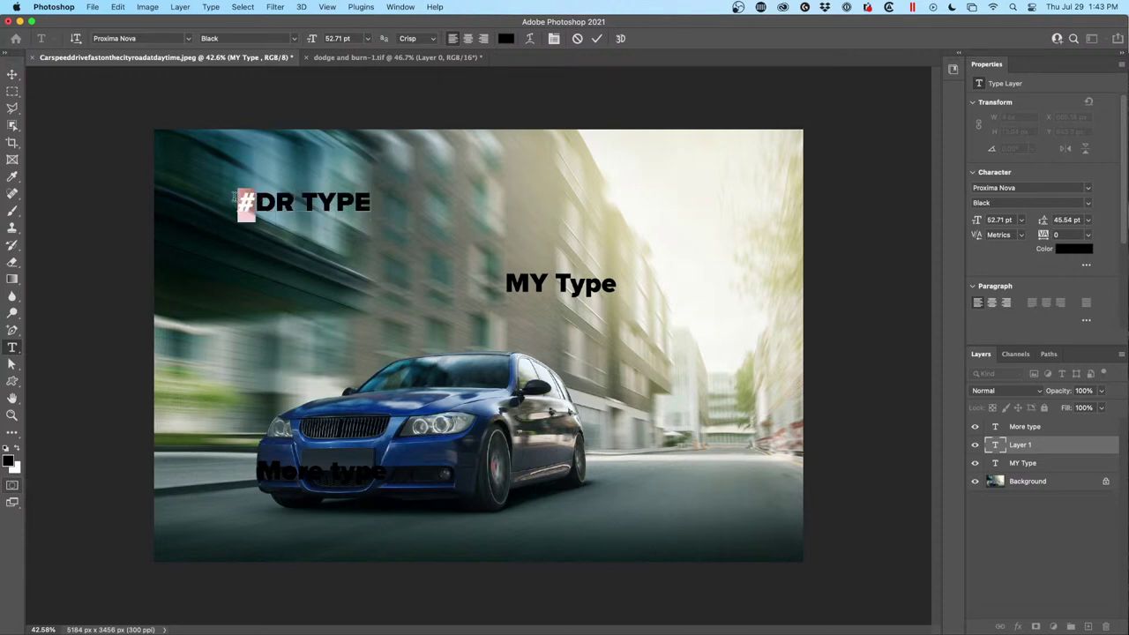
text(3)
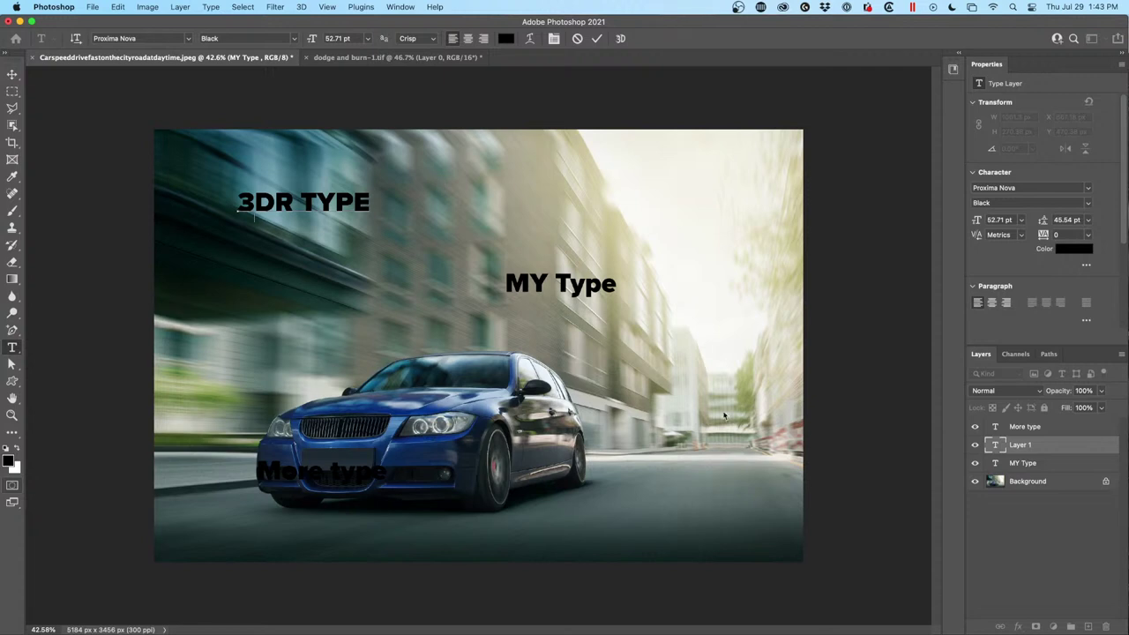
click(745, 426)
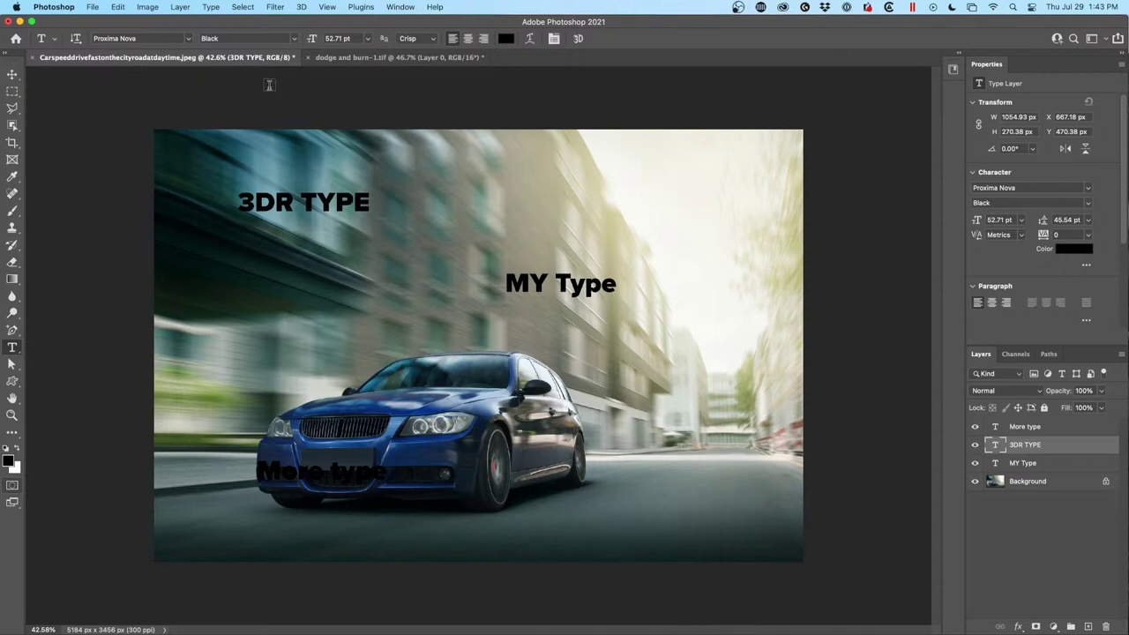
Select the MY Type, More type and 3DR TYPE layers together.
click(1038, 463)
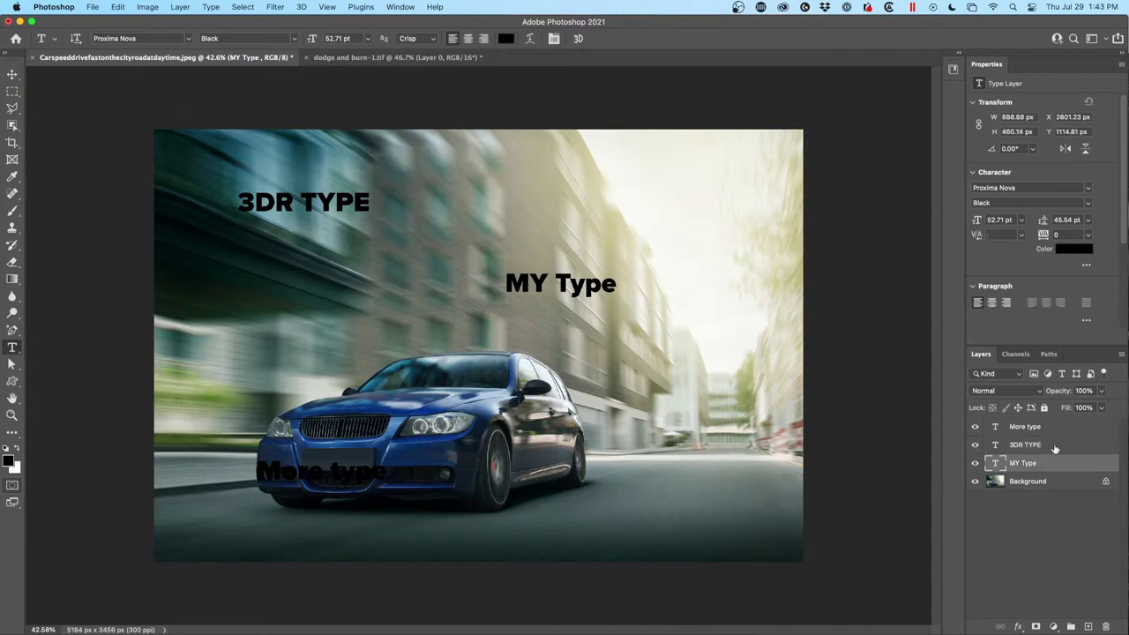
shift+click(1027, 428)
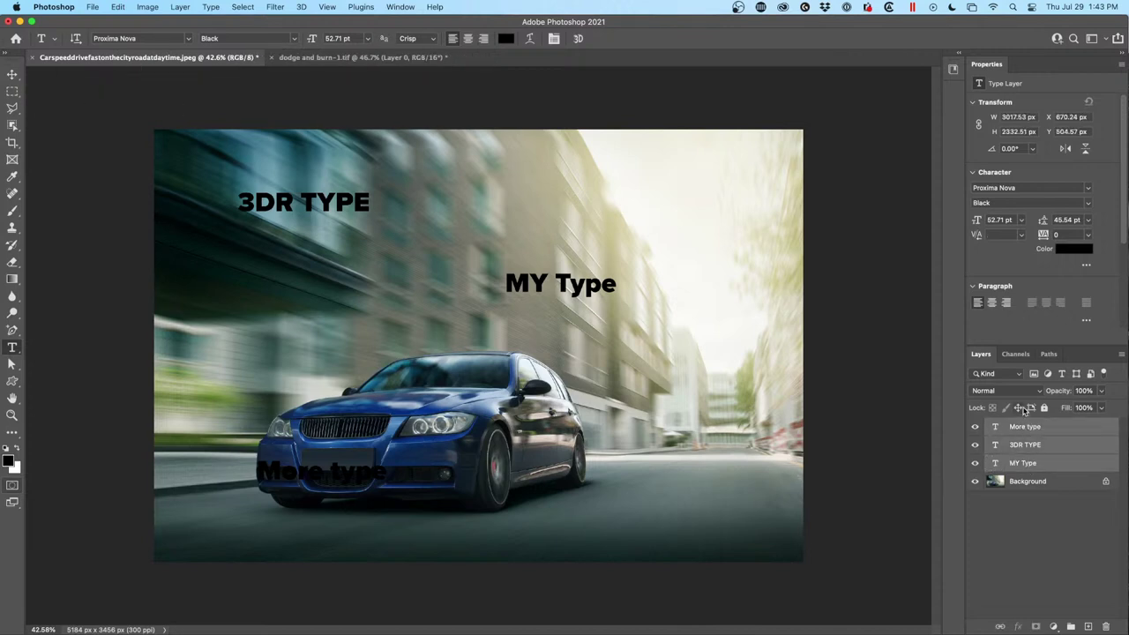
click(1024, 431)
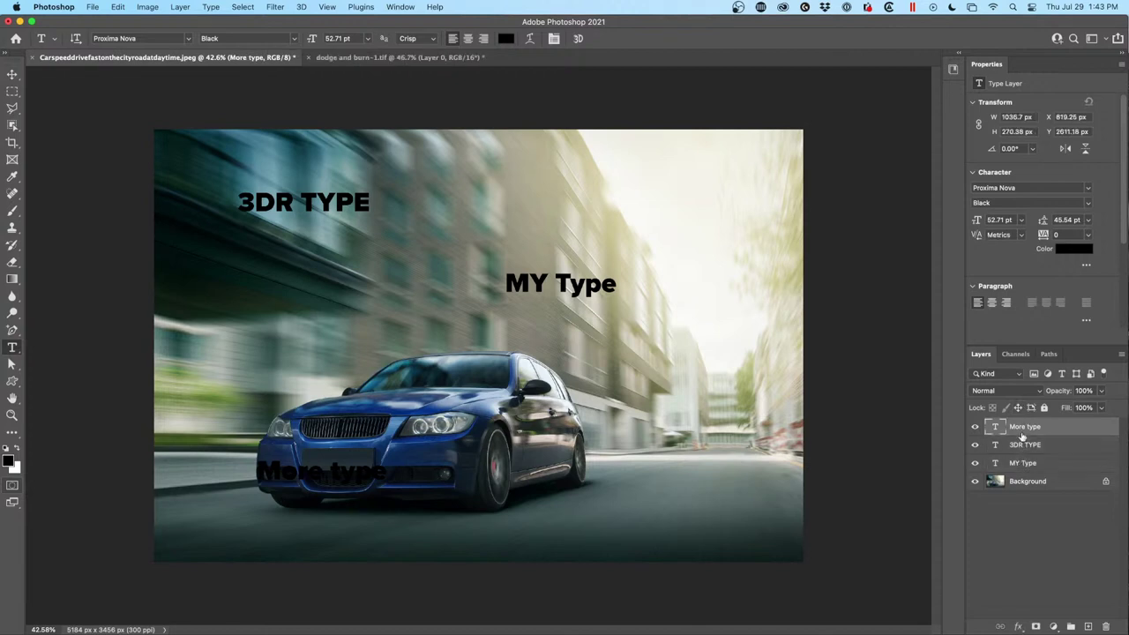
shift+click(1014, 463)
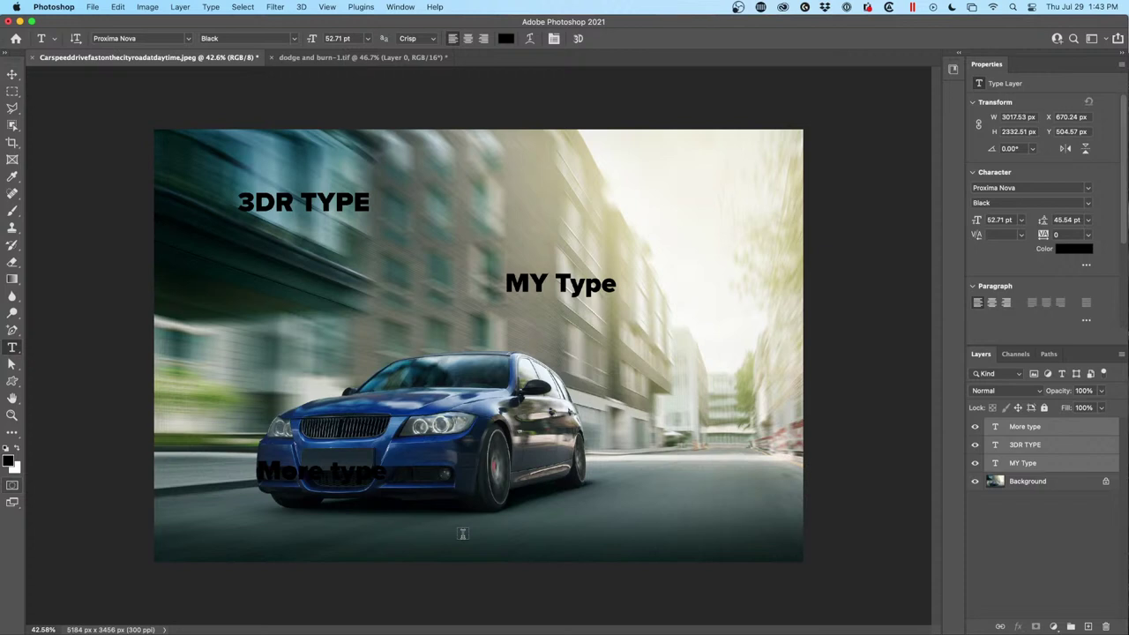
click(1047, 488)
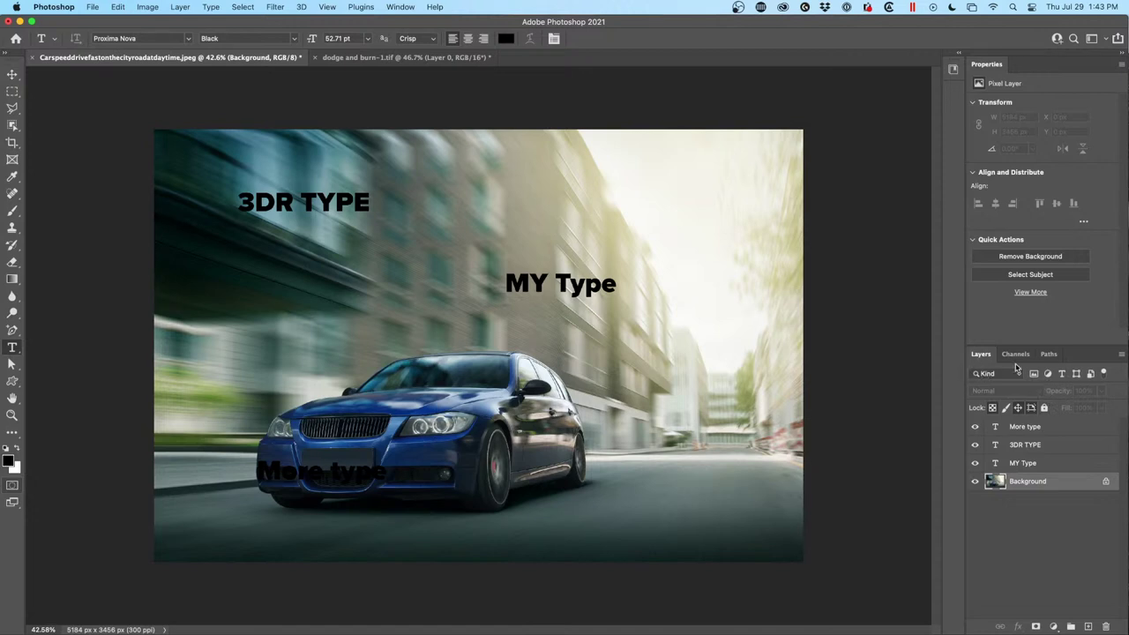
click(1025, 428)
shift+click(1037, 462)
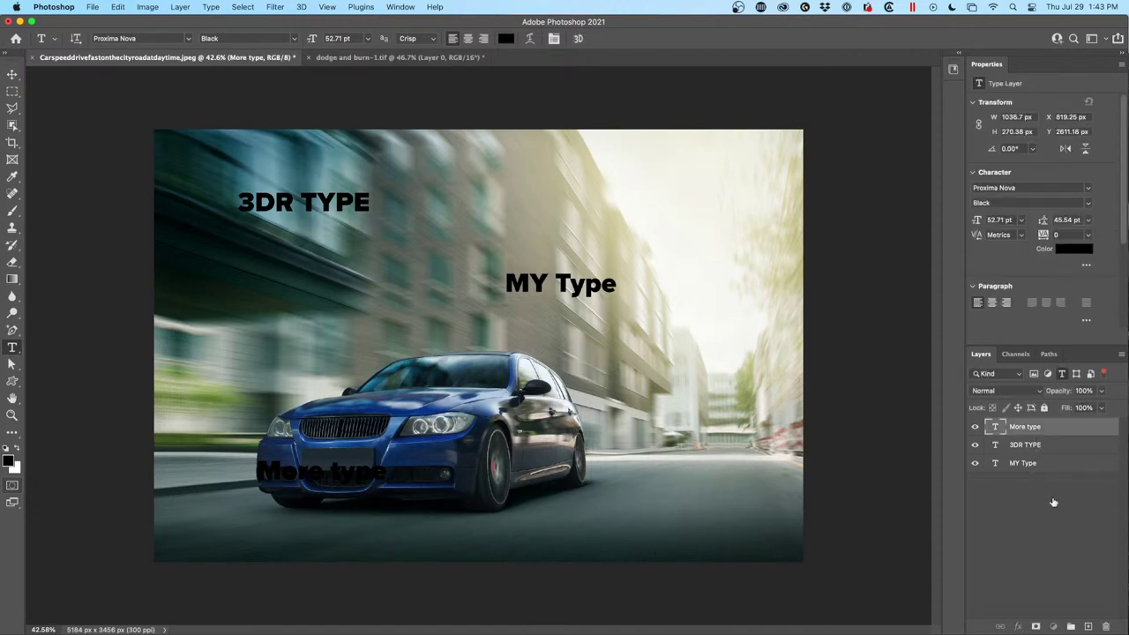
click(1063, 374)
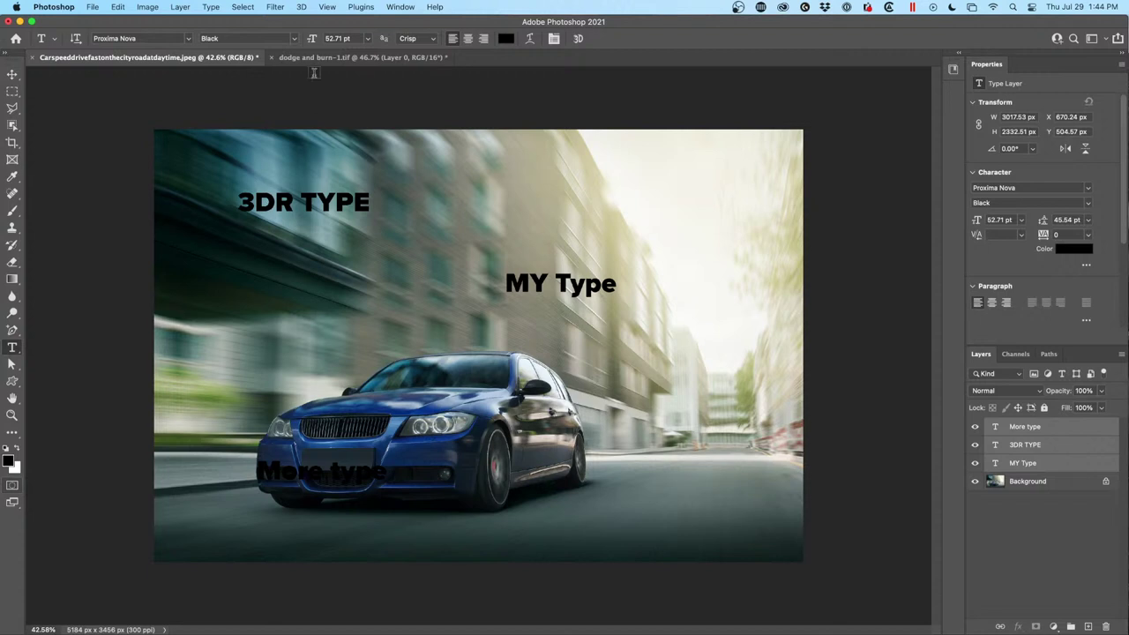
Set the selected text to 100 pt in Proxima Nova Black.
click(325, 39)
text(100)
key(Return)
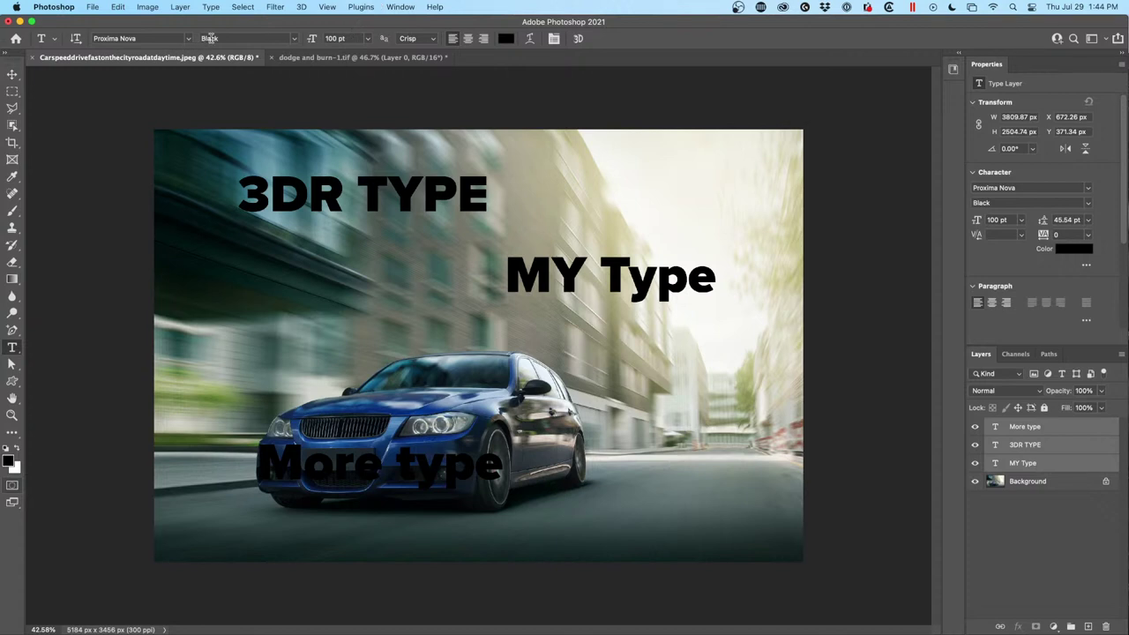
click(284, 38)
click(271, 46)
click(295, 40)
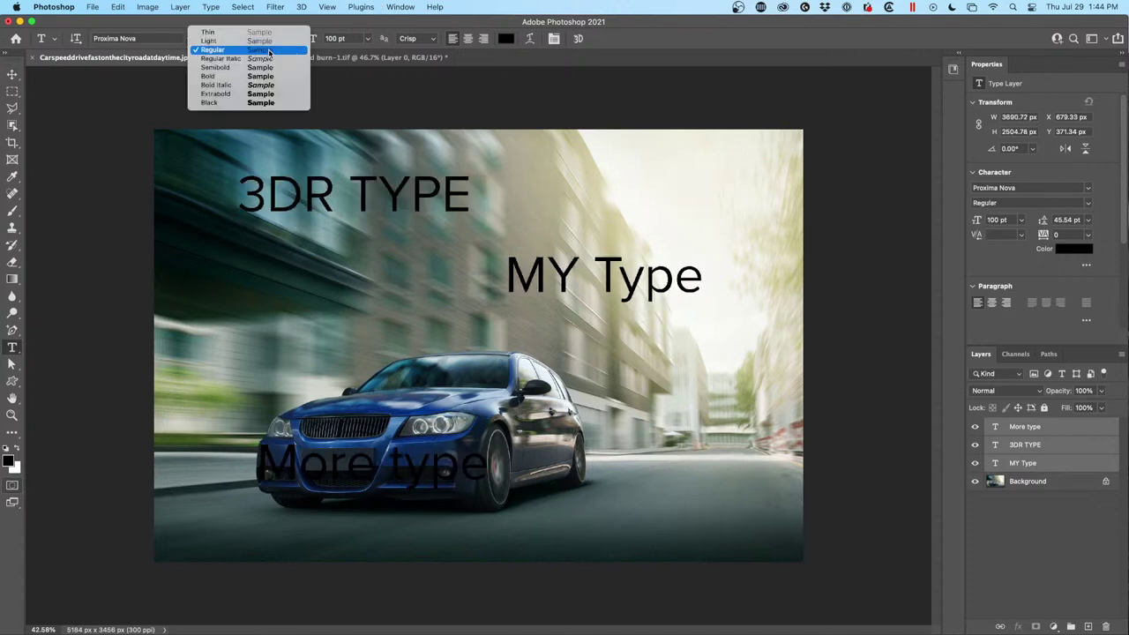
click(237, 103)
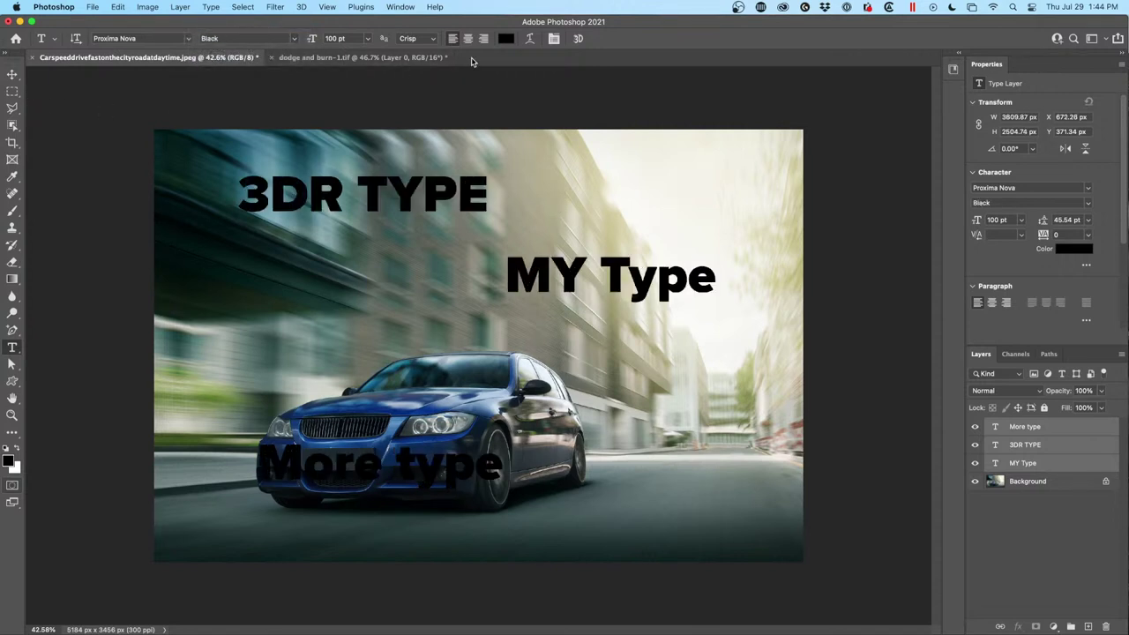
Make the three text layers white, then deselect all layers.
click(504, 39)
drag(911, 308, 820, 240)
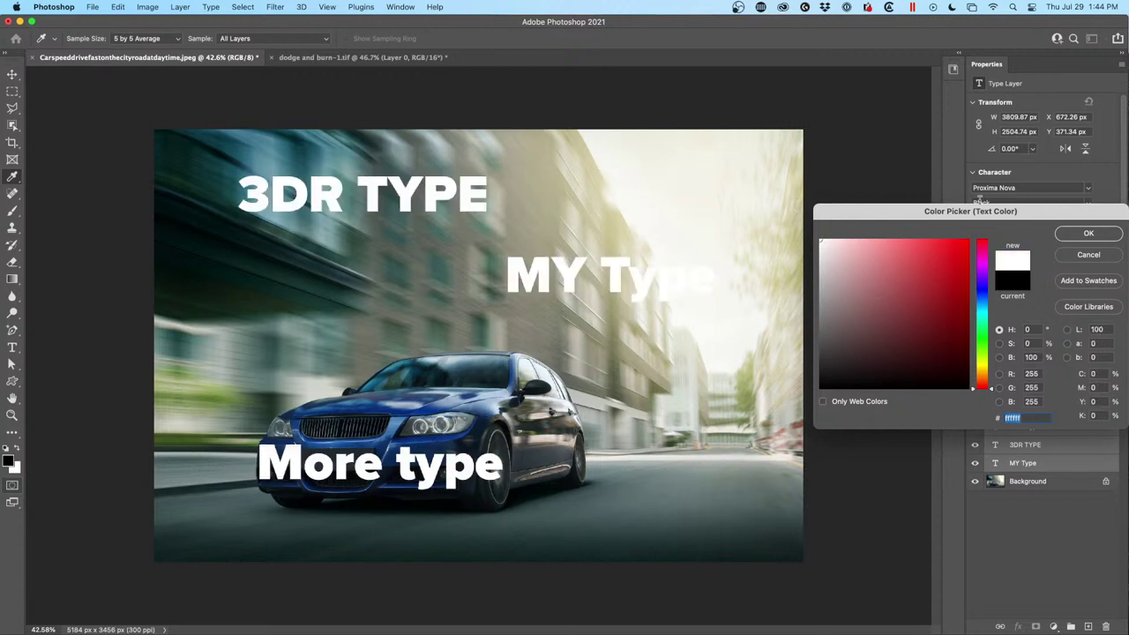
click(1077, 235)
key(v)
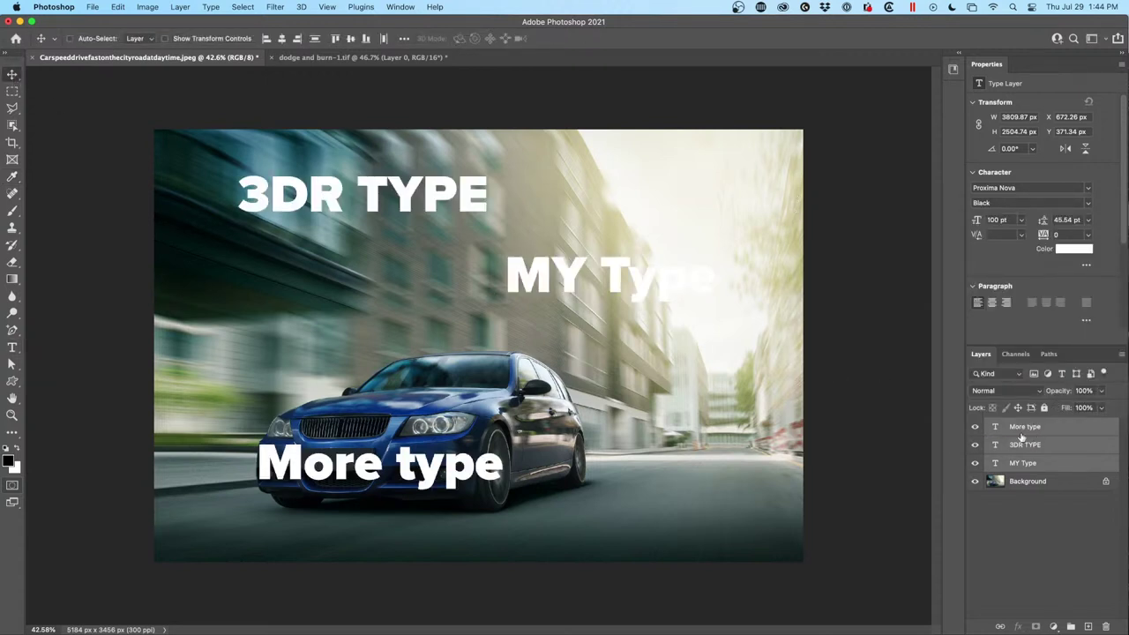
click(1025, 484)
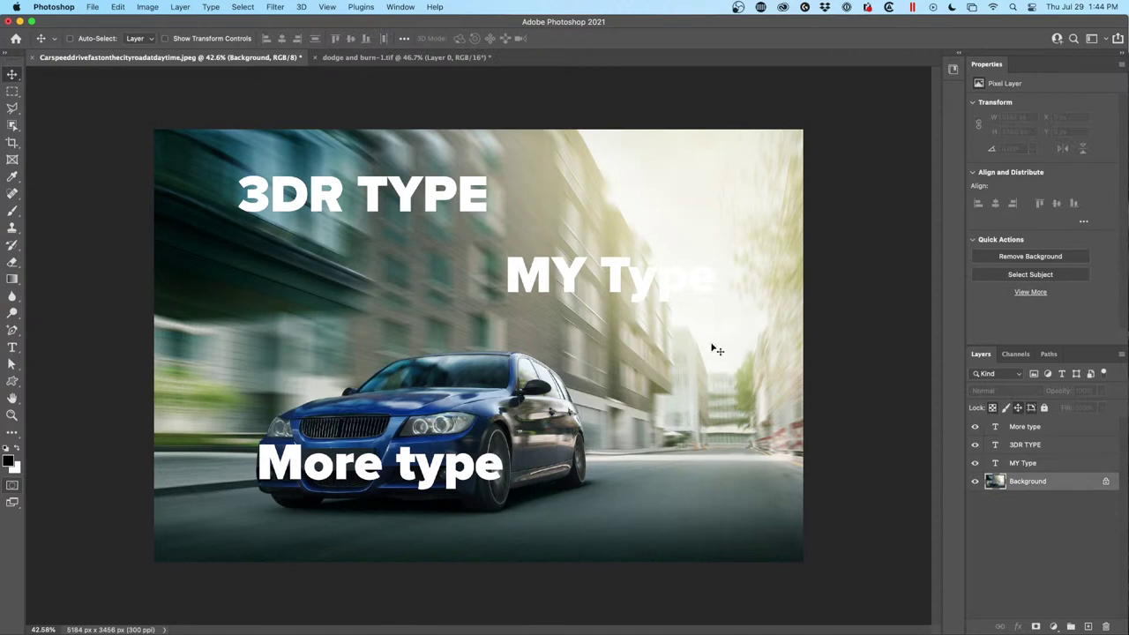
click(443, 95)
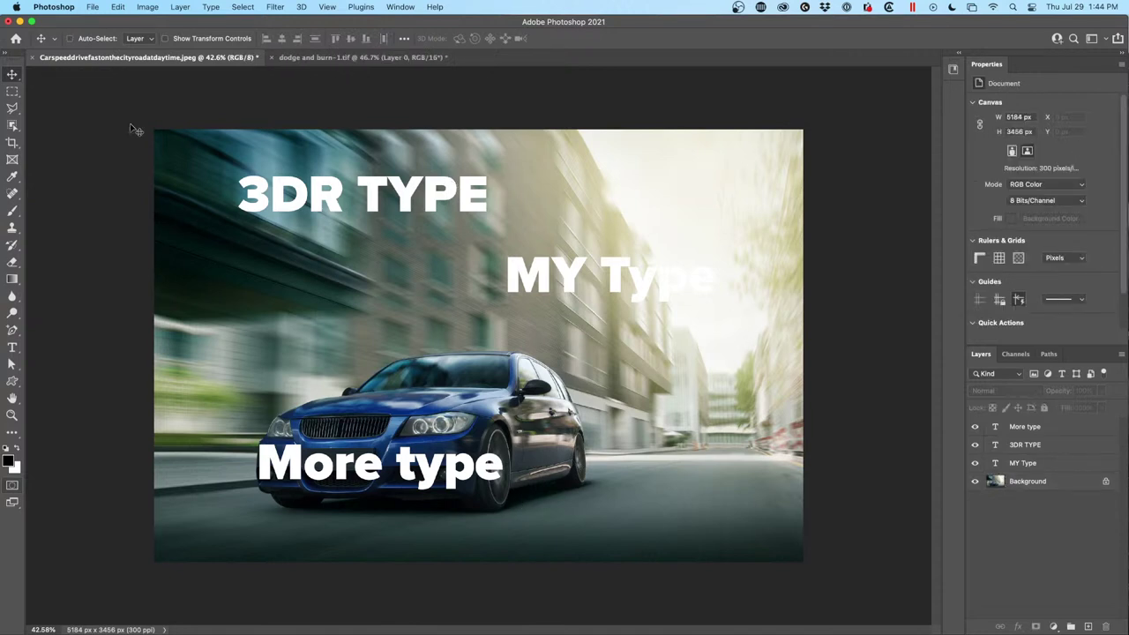
With Auto-Select on, stack 3DR TYPE top-left, MY Type below, then More type.
click(70, 38)
double_click(322, 199)
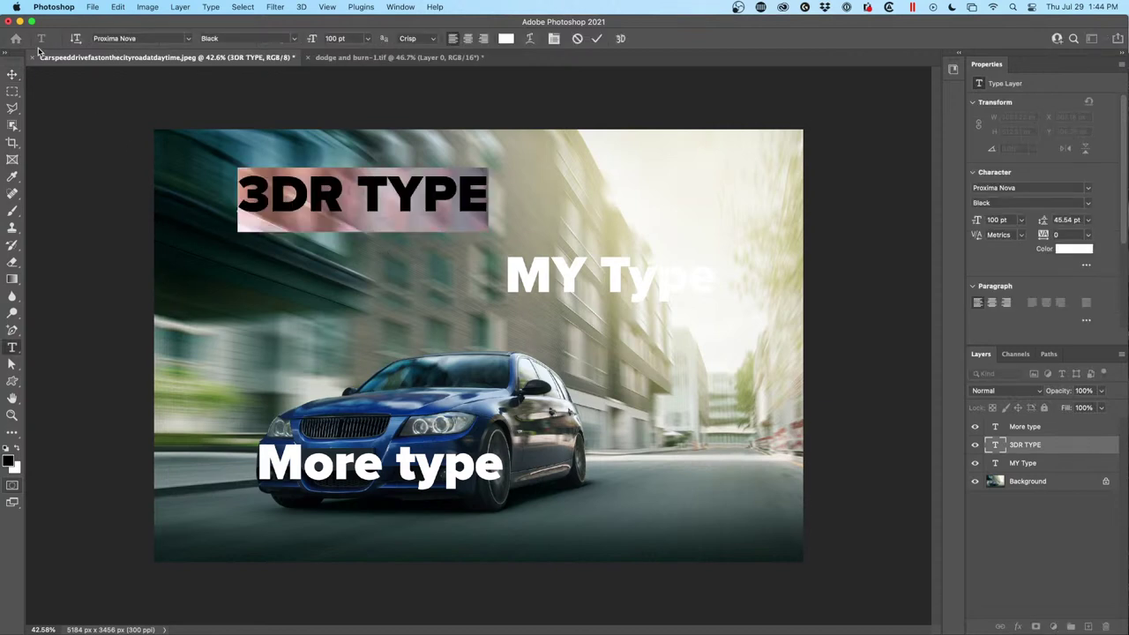
click(13, 74)
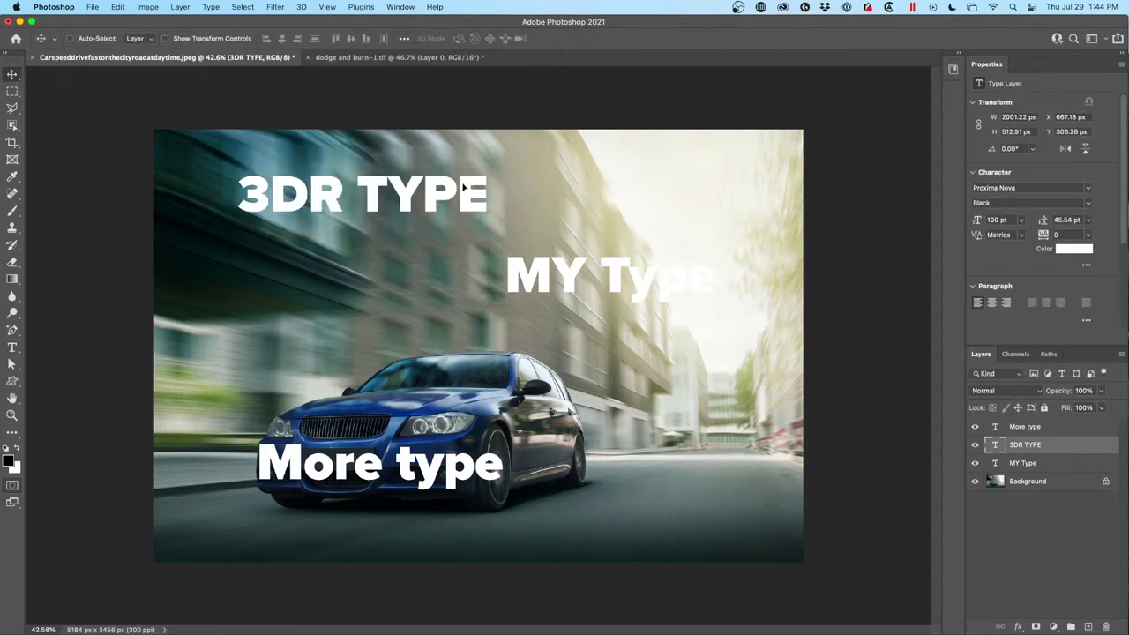
drag(465, 188, 433, 170)
drag(556, 277, 275, 269)
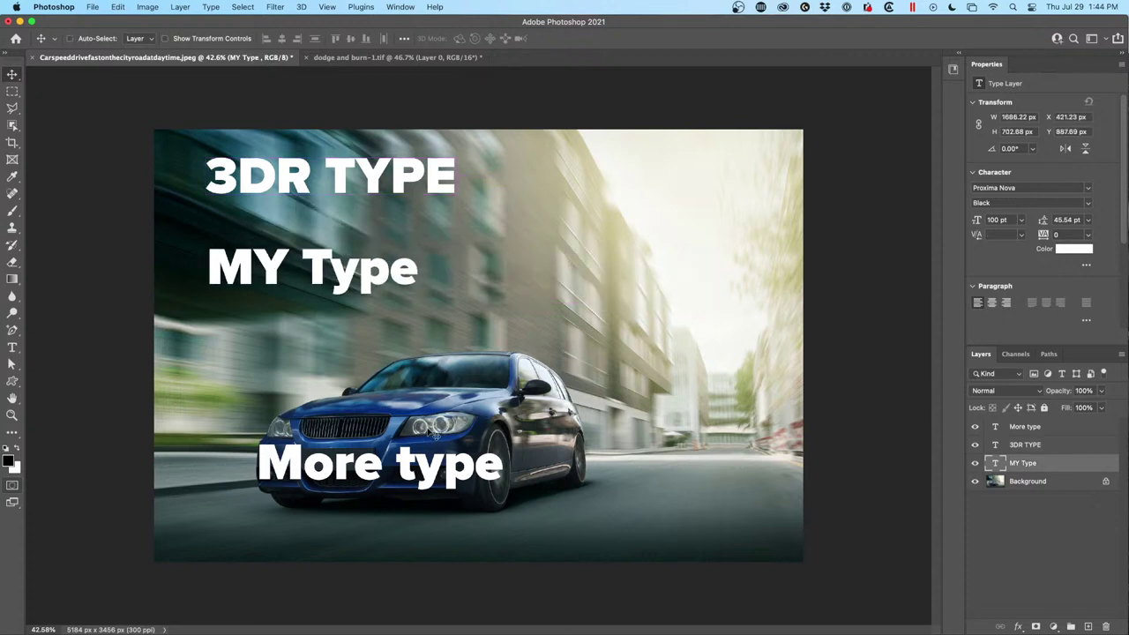
click(477, 474)
drag(477, 474, 427, 356)
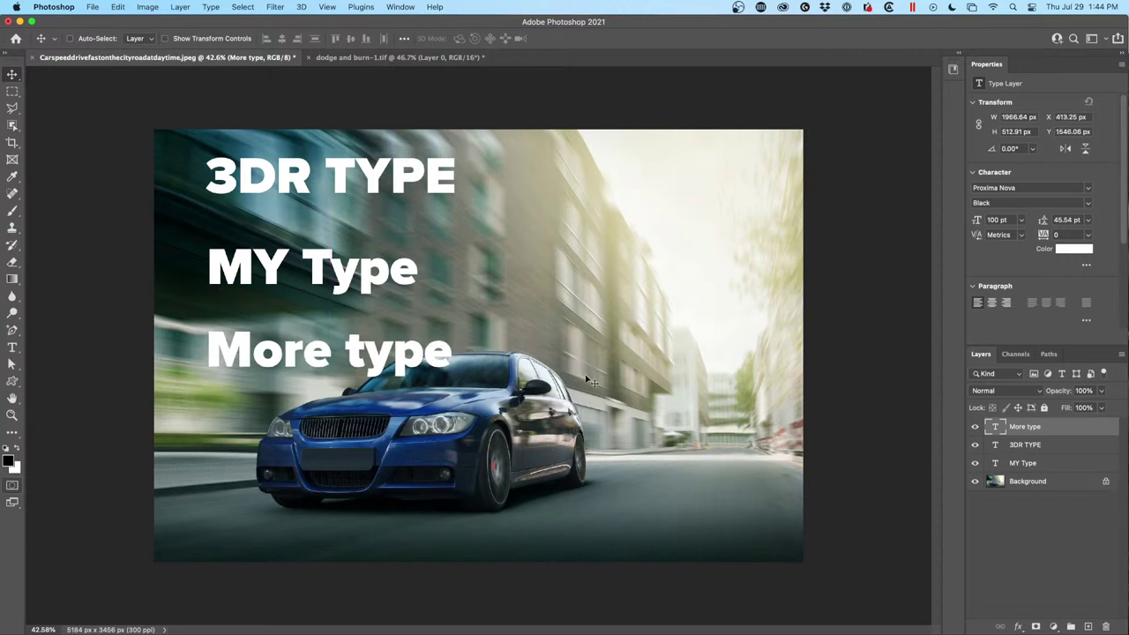
click(438, 184)
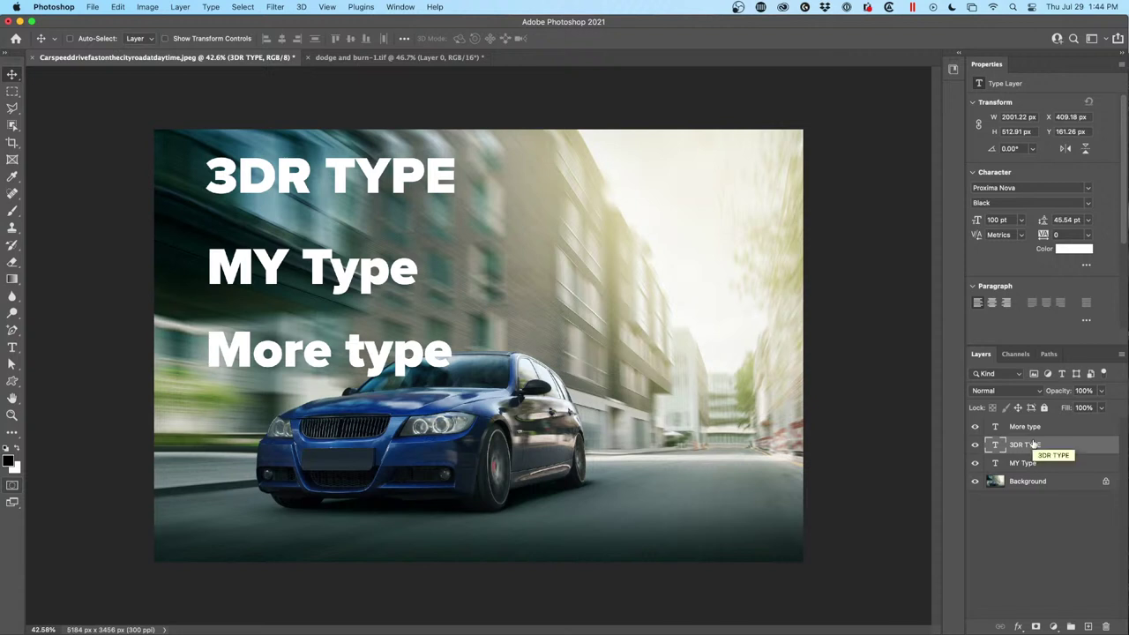
Give 3DR TYPE a drop shadow at 35% opacity, 2 px distance, 54 px size.
click(1017, 626)
click(1018, 627)
click(1017, 626)
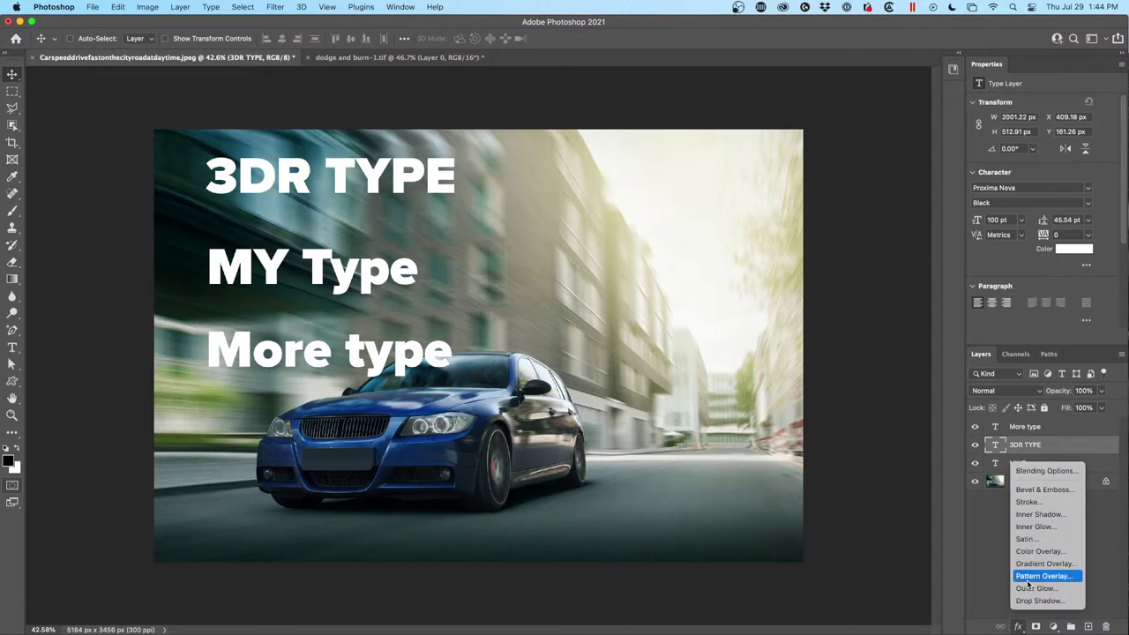
click(1038, 601)
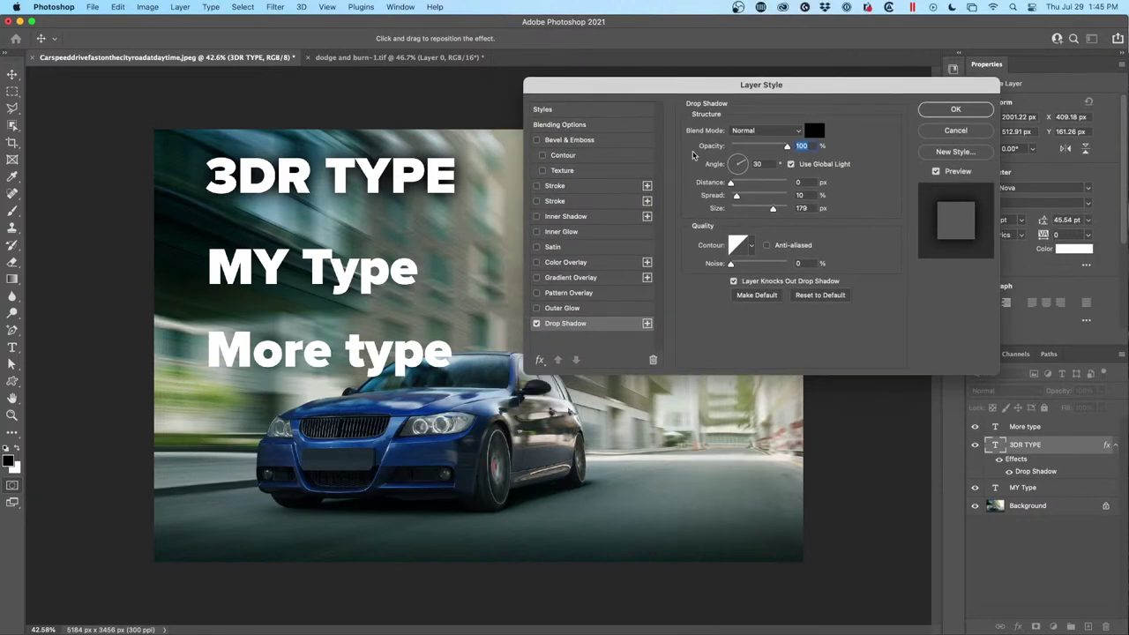
drag(785, 146, 748, 147)
key(super+z)
drag(772, 209, 733, 183)
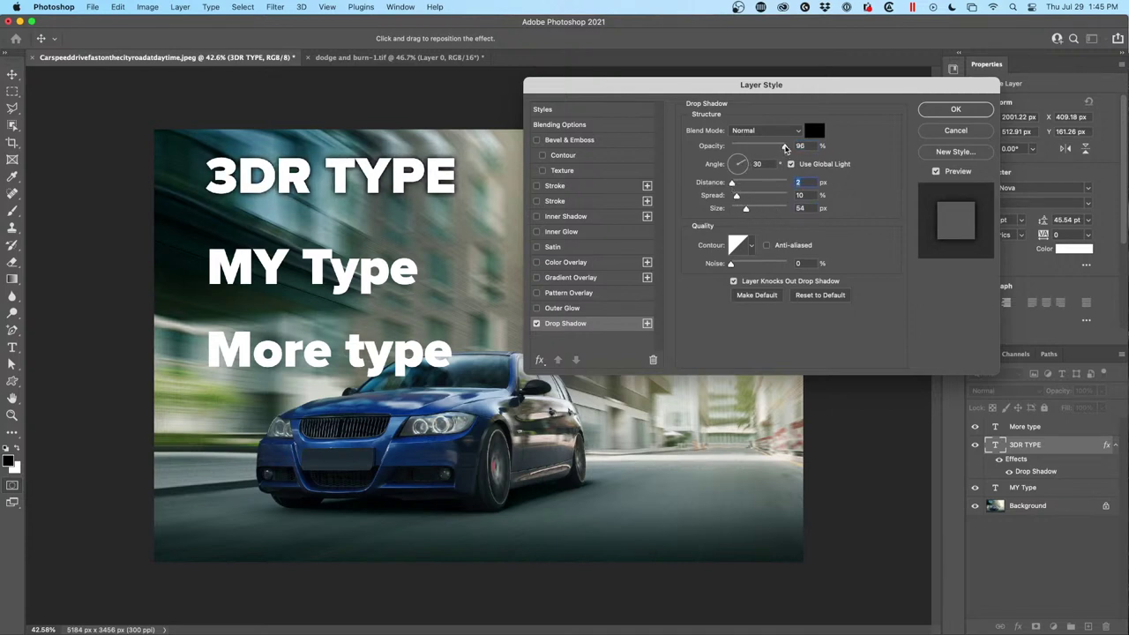
drag(787, 147, 750, 147)
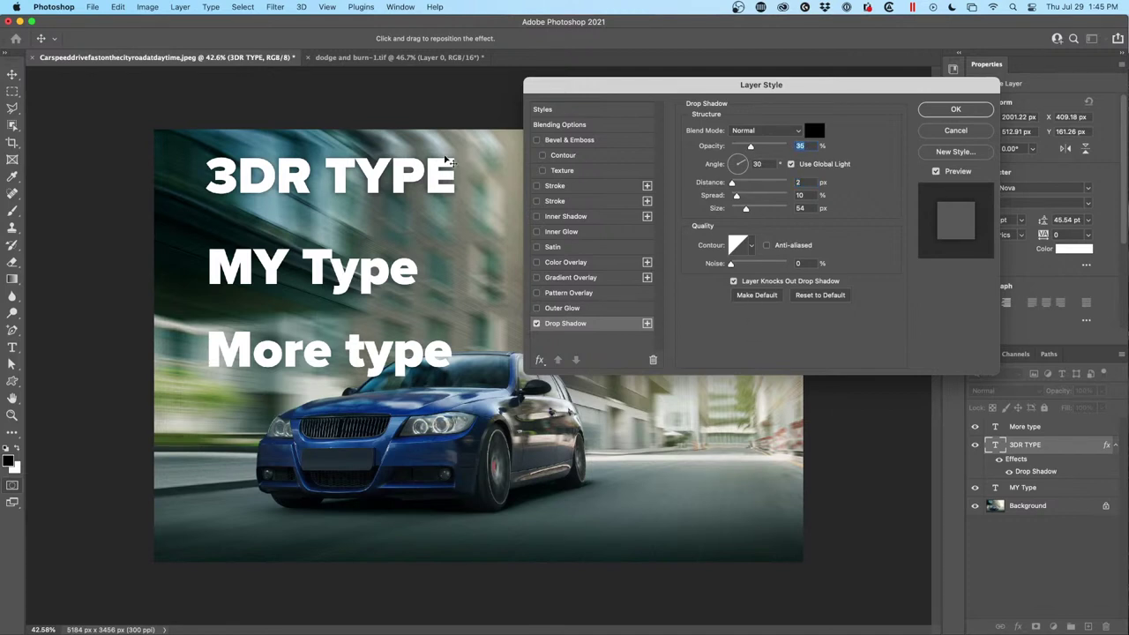
Add Bevel & Emboss to 3DR TYPE with depth raised to 1000%.
scroll(448, 162, up, 2)
scroll(434, 181, up, 6)
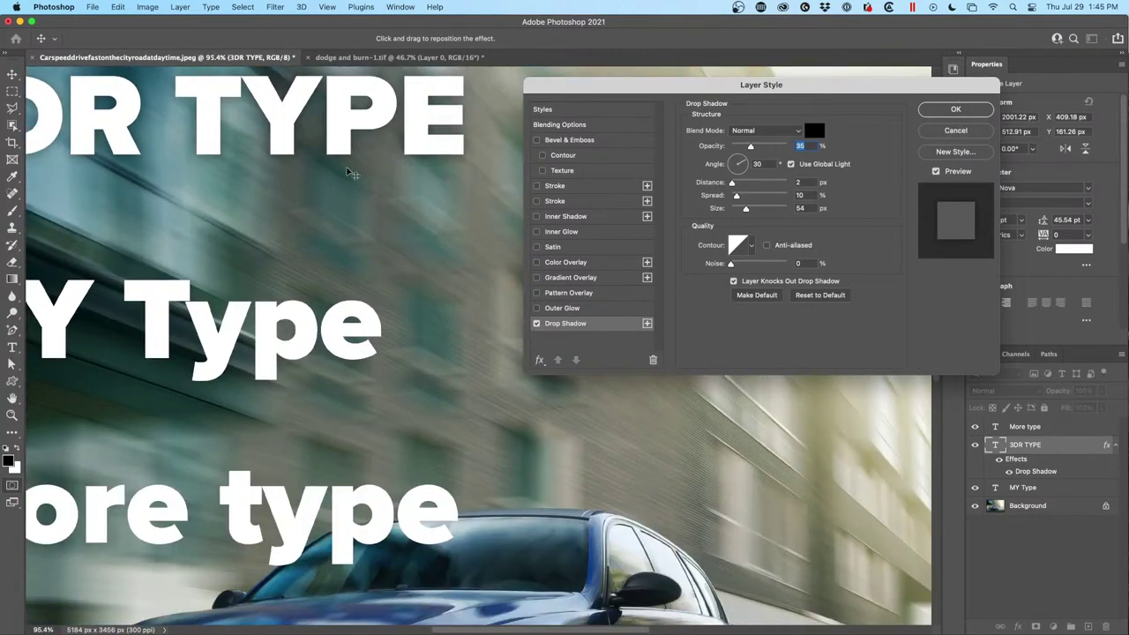
scroll(373, 245, up, 5)
scroll(373, 244, left, 3)
scroll(571, 345, down, 5)
scroll(571, 345, left, 2)
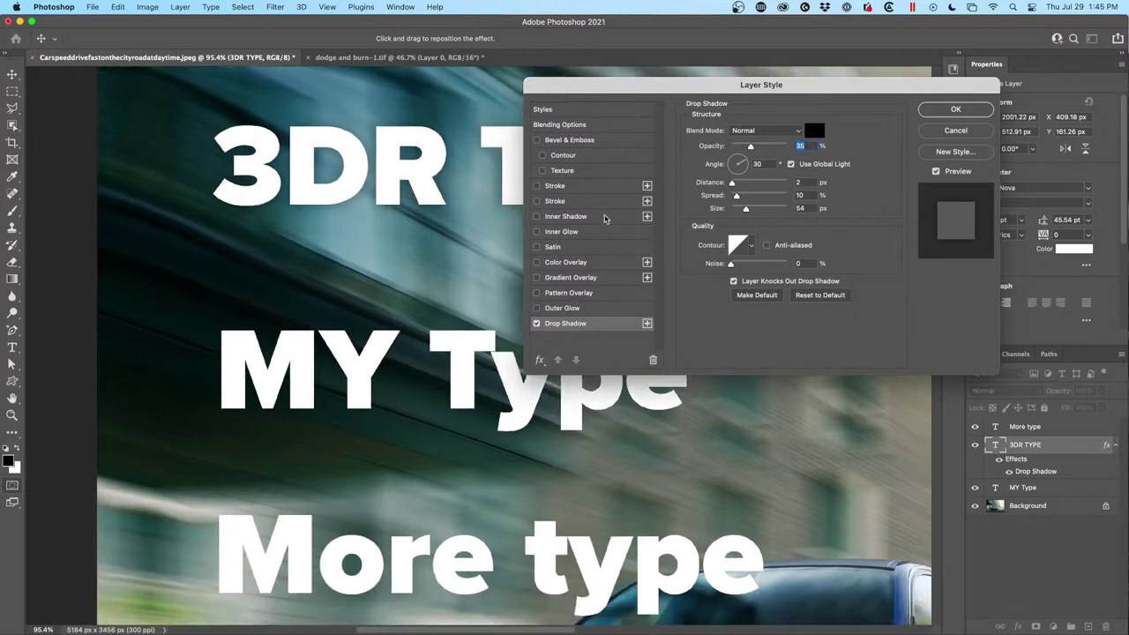
scroll(467, 244, right, 3)
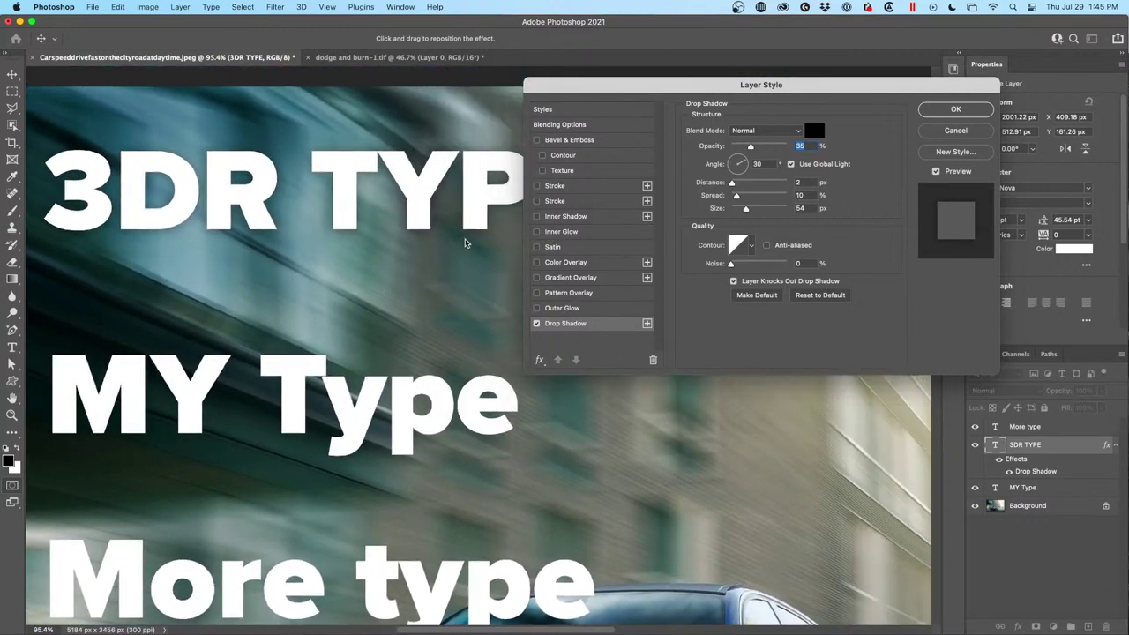
drag(606, 85, 695, 87)
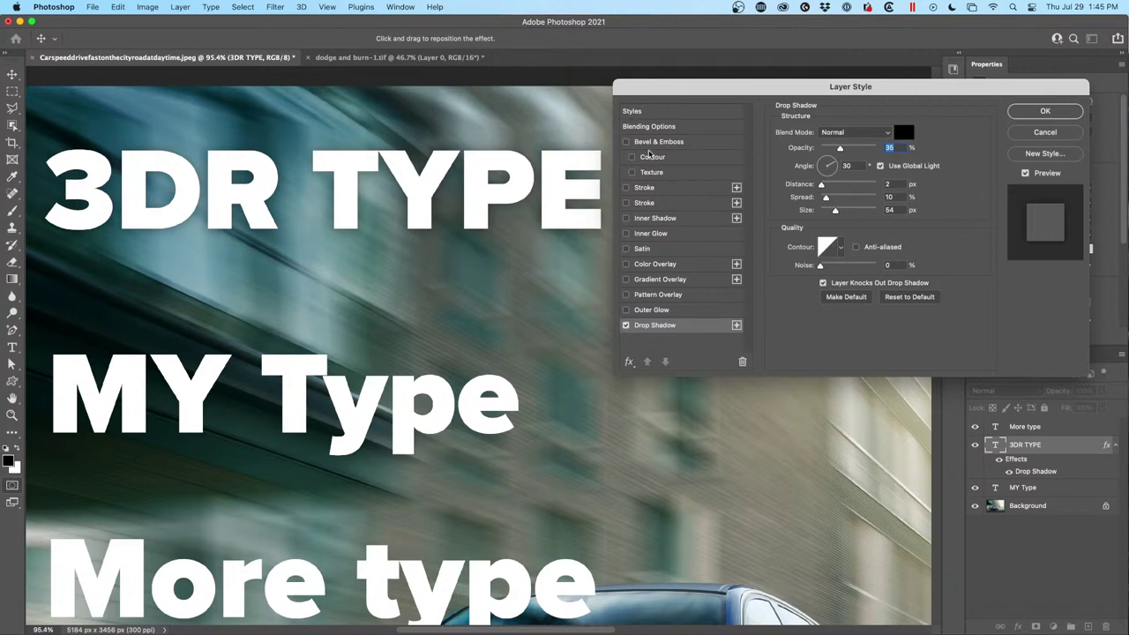
click(661, 143)
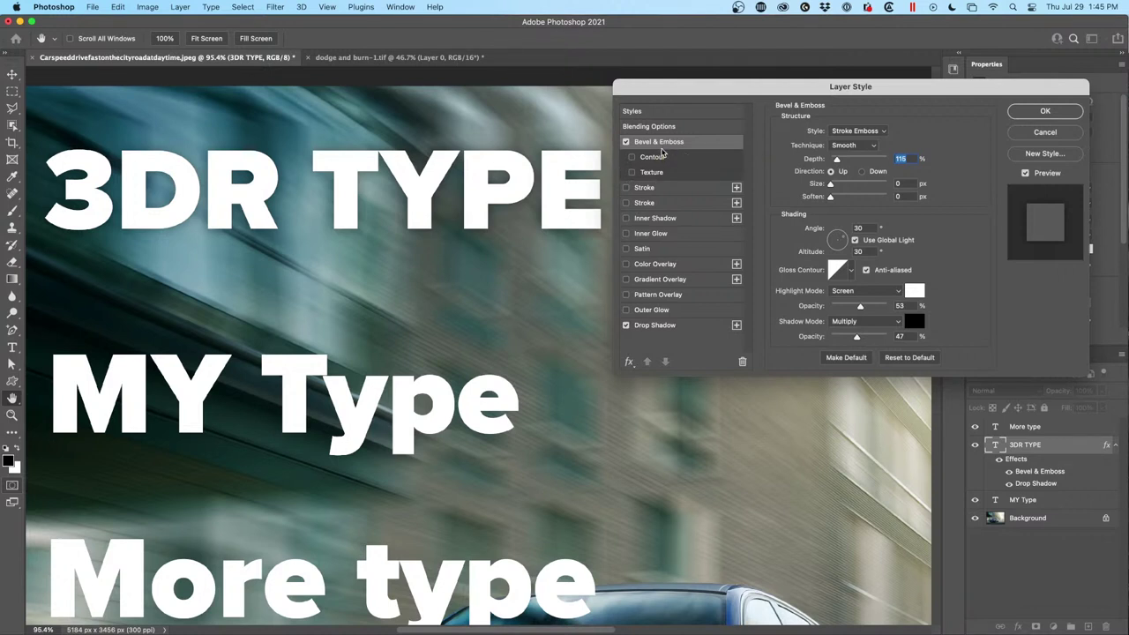
drag(836, 161, 952, 159)
mouse_move(842, 187)
mouse_down()
mouse_move(871, 184)
mouse_move(844, 185)
mouse_up()
click(1026, 174)
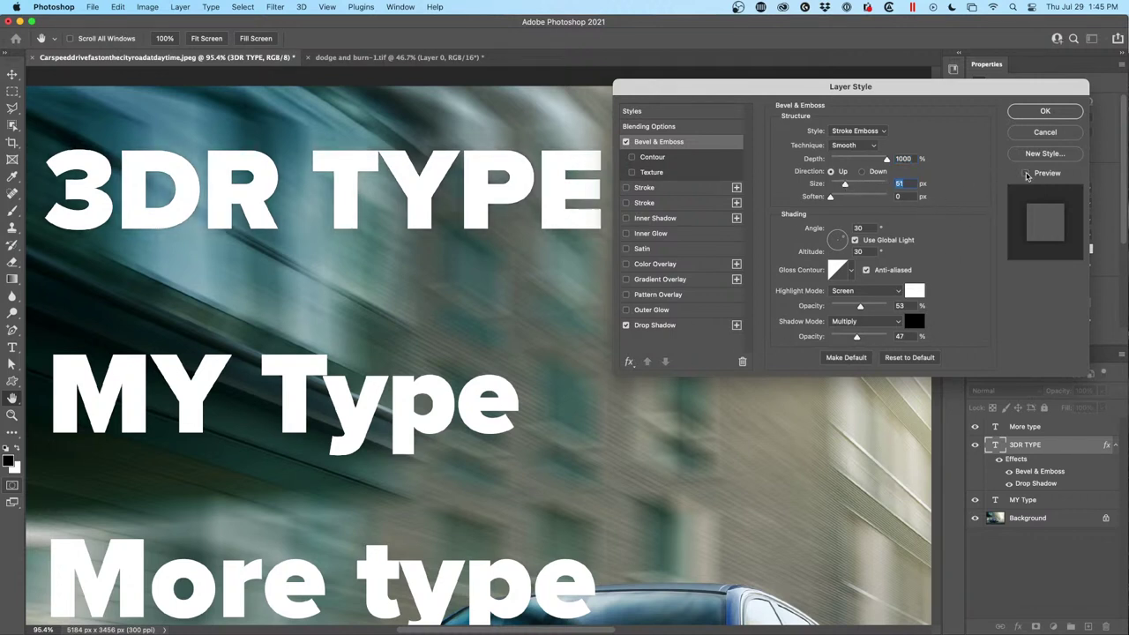
click(1026, 174)
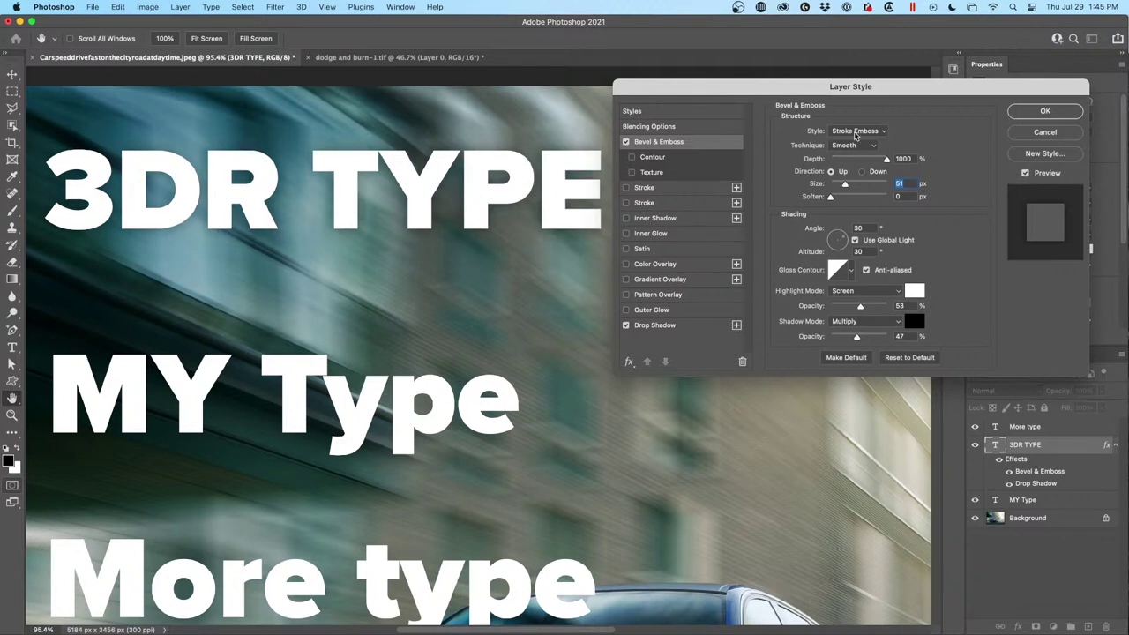
Switch the bevel to Inner Bevel at 16 px size and enable Contour.
click(855, 132)
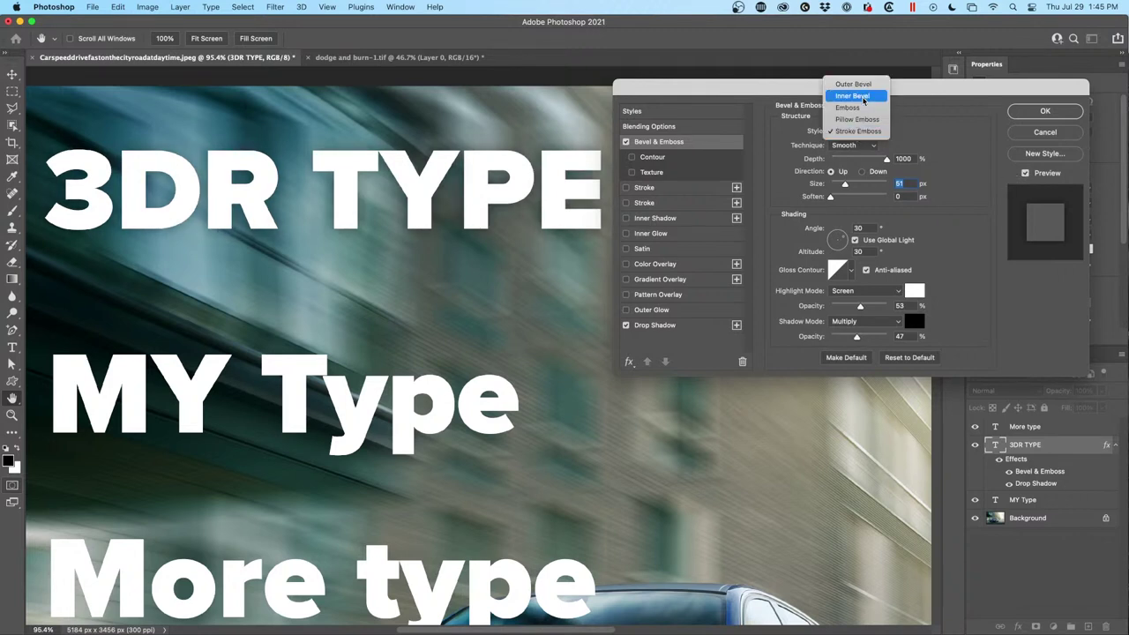
click(864, 99)
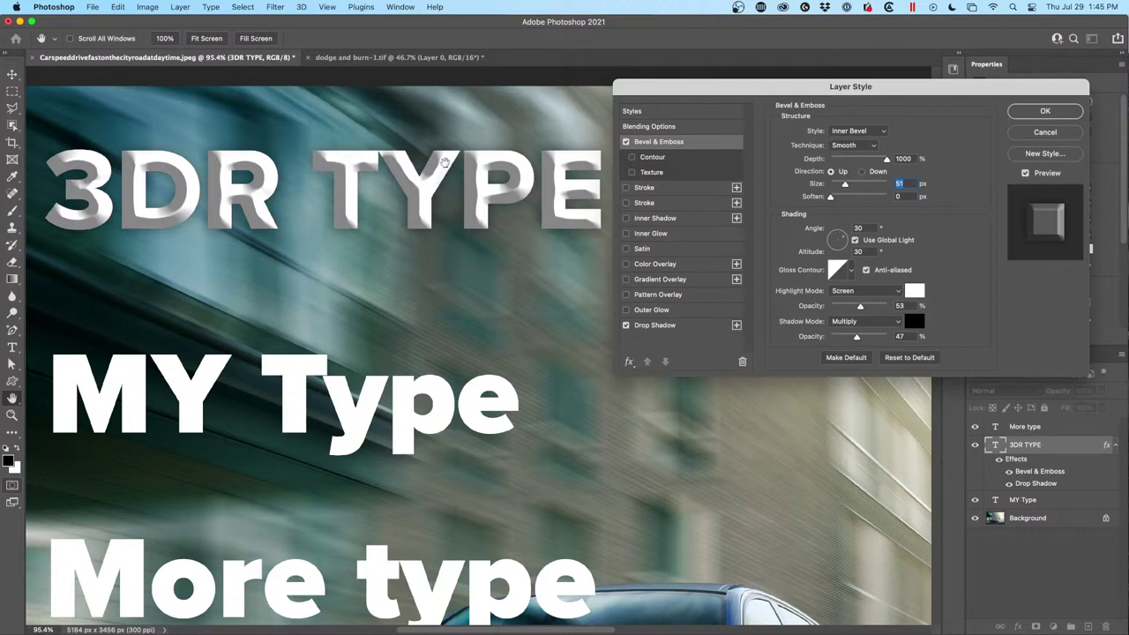
drag(845, 183, 838, 183)
key(Down)
key(Down)
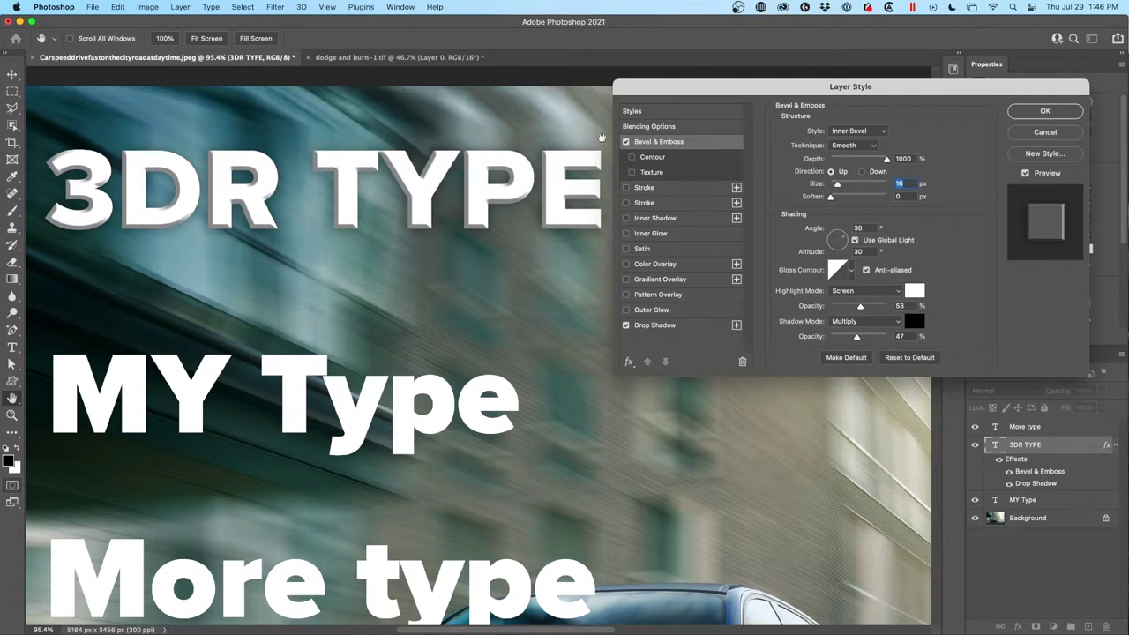
click(644, 158)
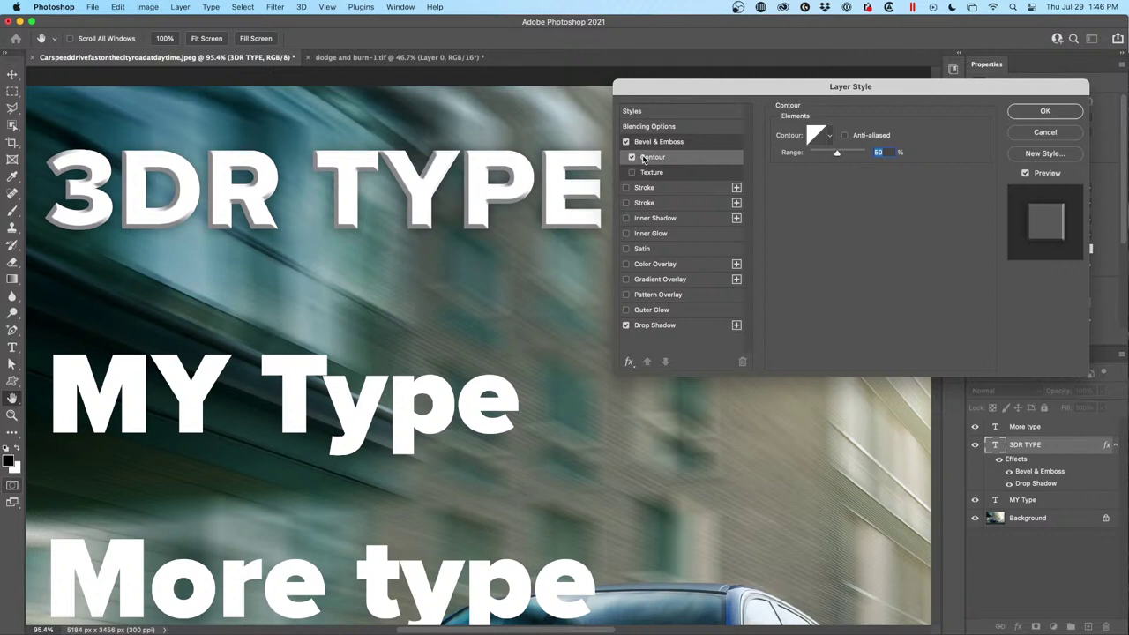
Turn on anti-aliasing and compare the default contour shapes on the bevel.
click(844, 135)
click(831, 138)
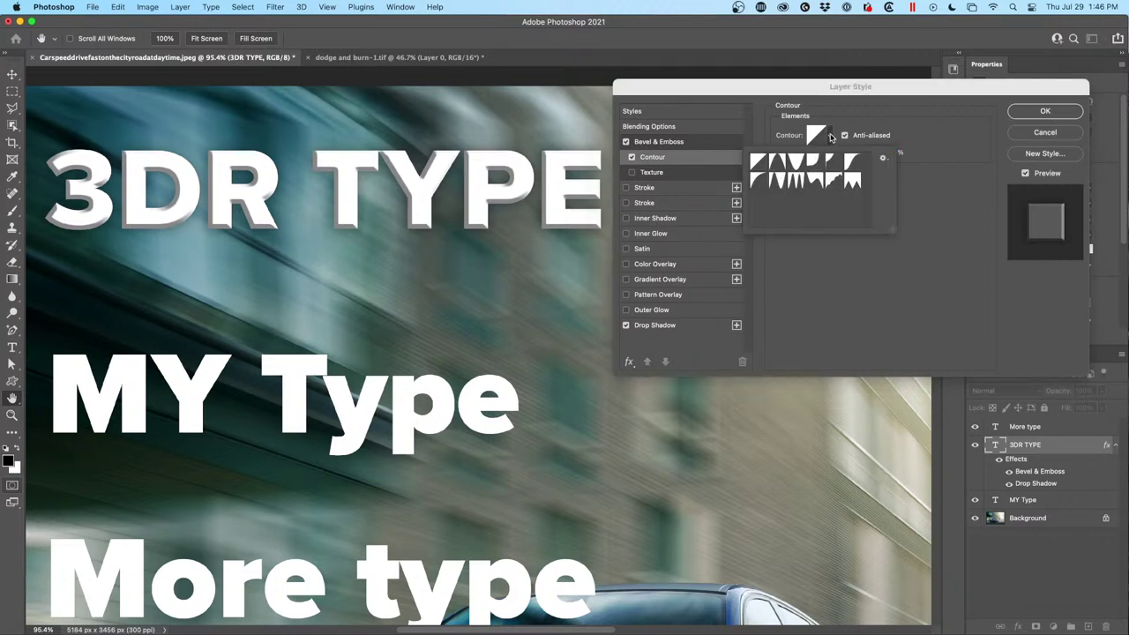
click(812, 163)
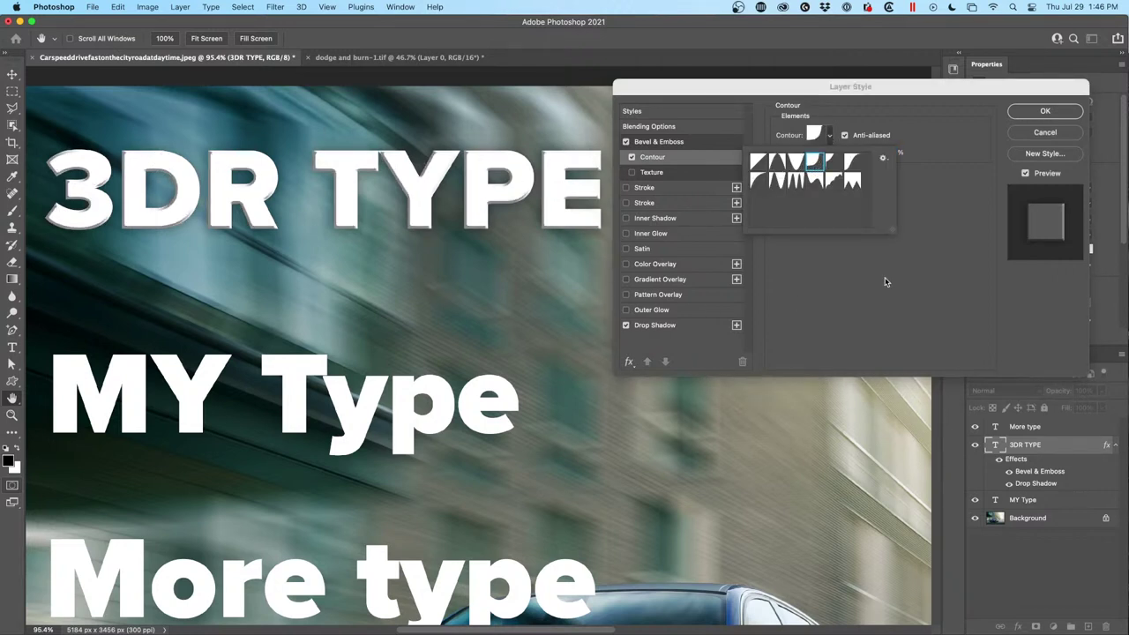
click(836, 181)
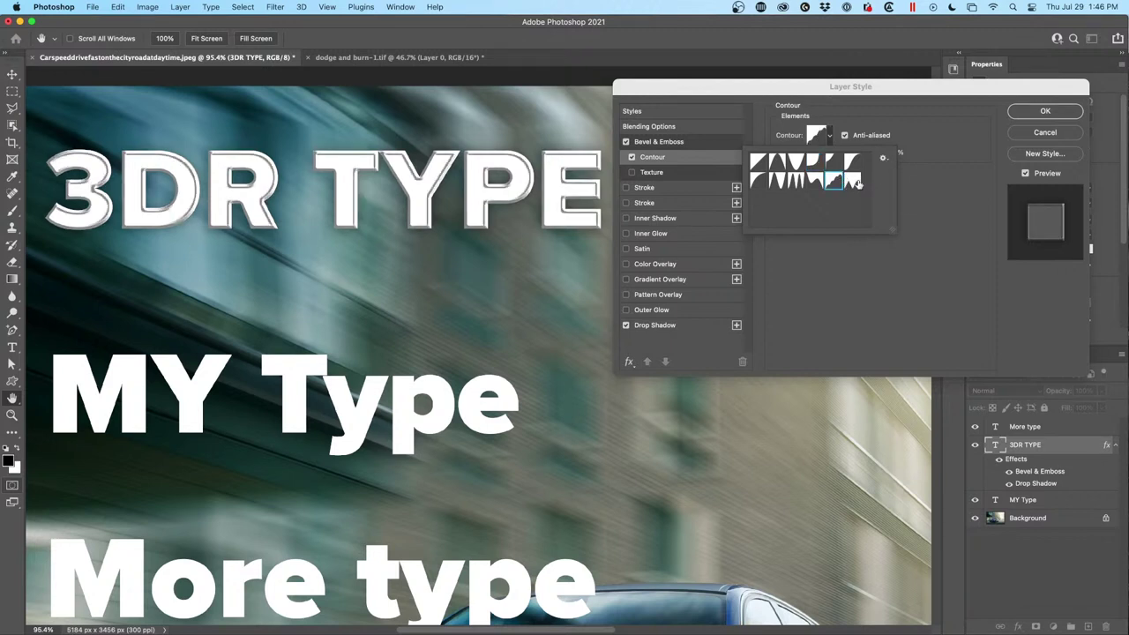
click(853, 182)
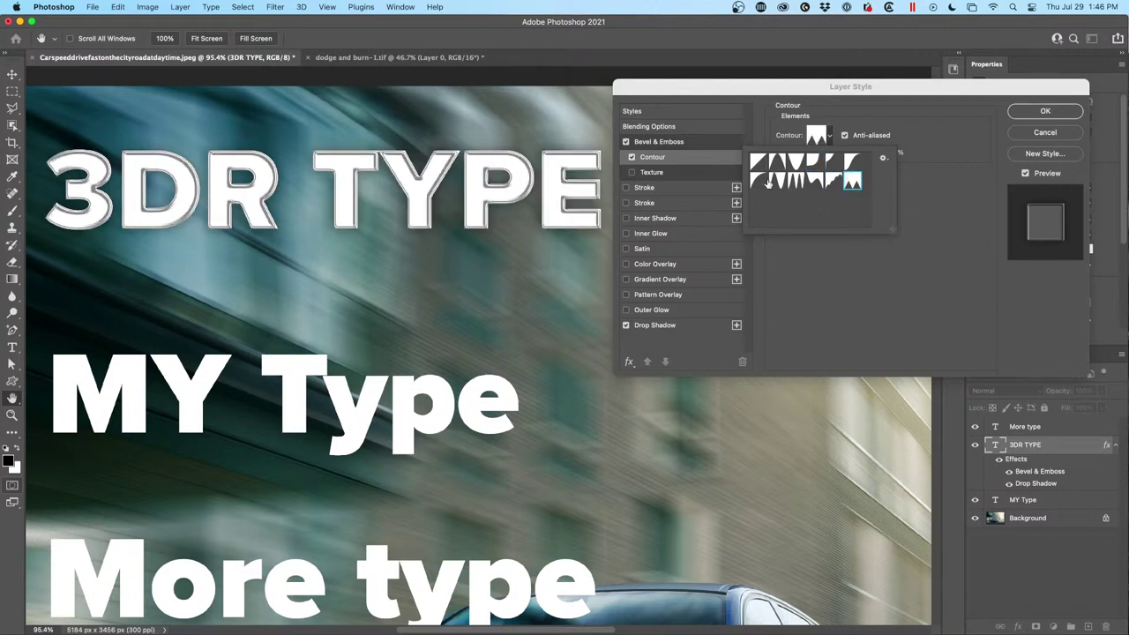
click(795, 182)
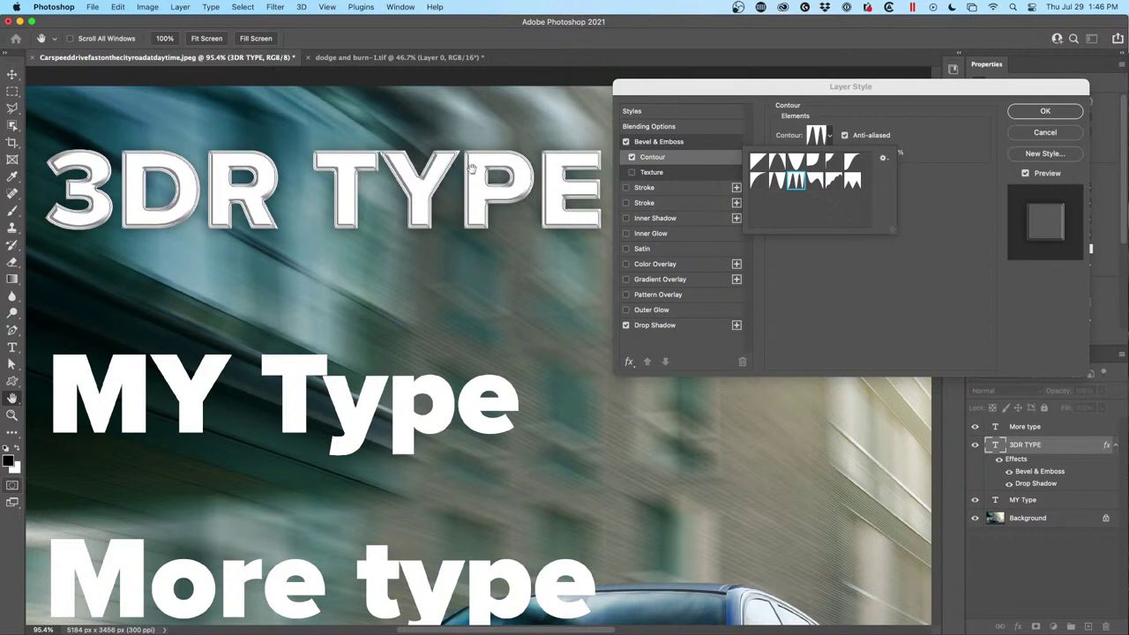
click(795, 161)
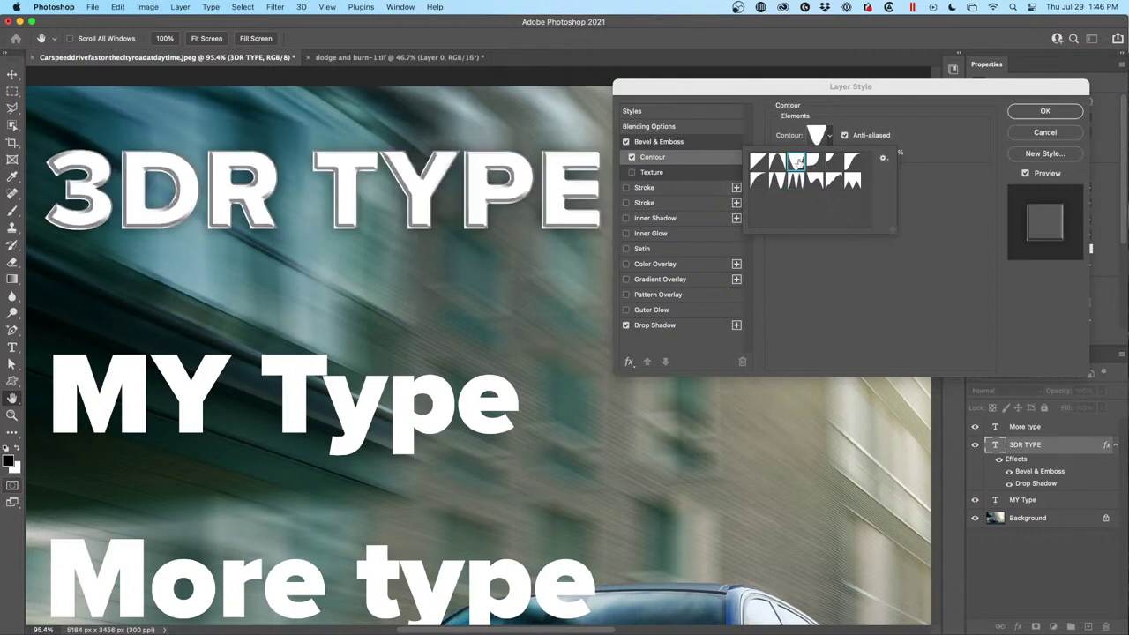
click(834, 163)
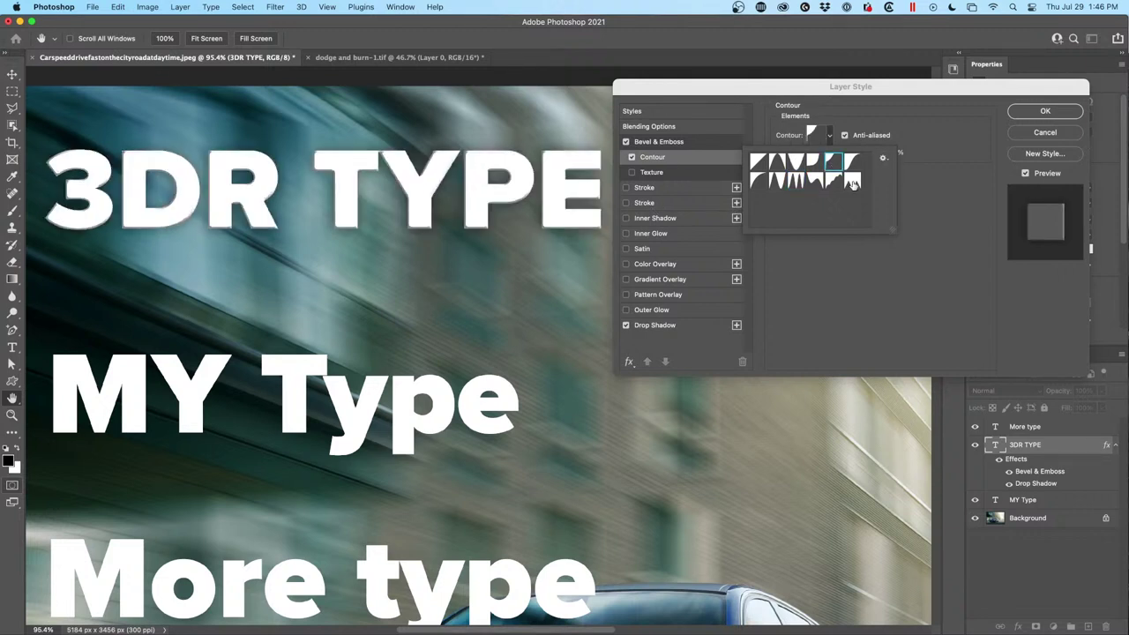
click(852, 182)
click(833, 184)
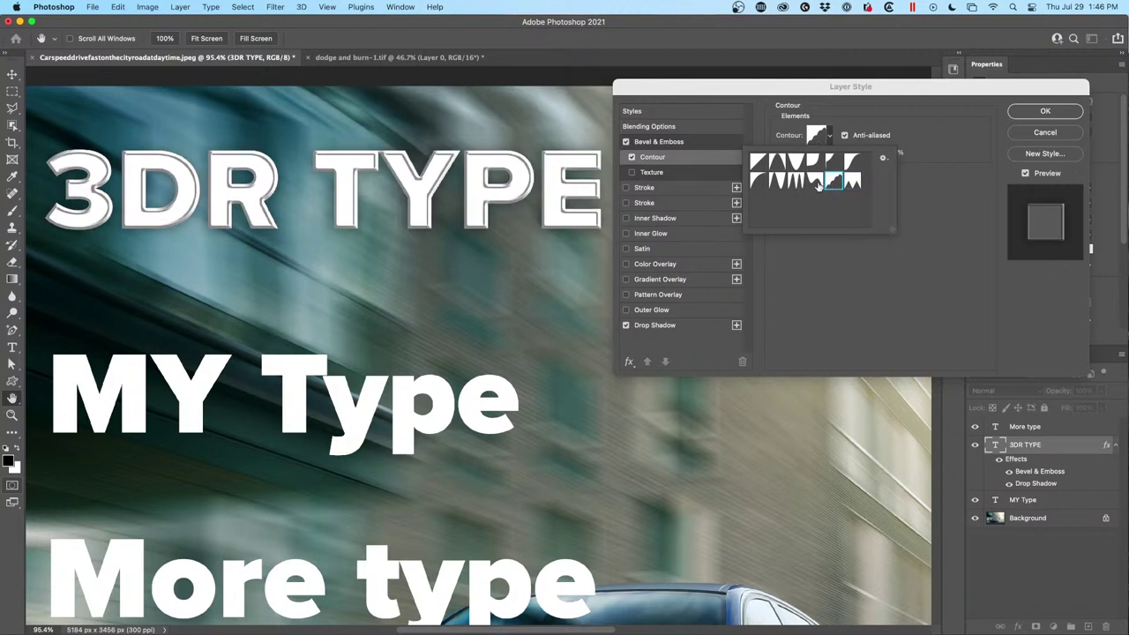
click(817, 184)
click(834, 182)
click(799, 183)
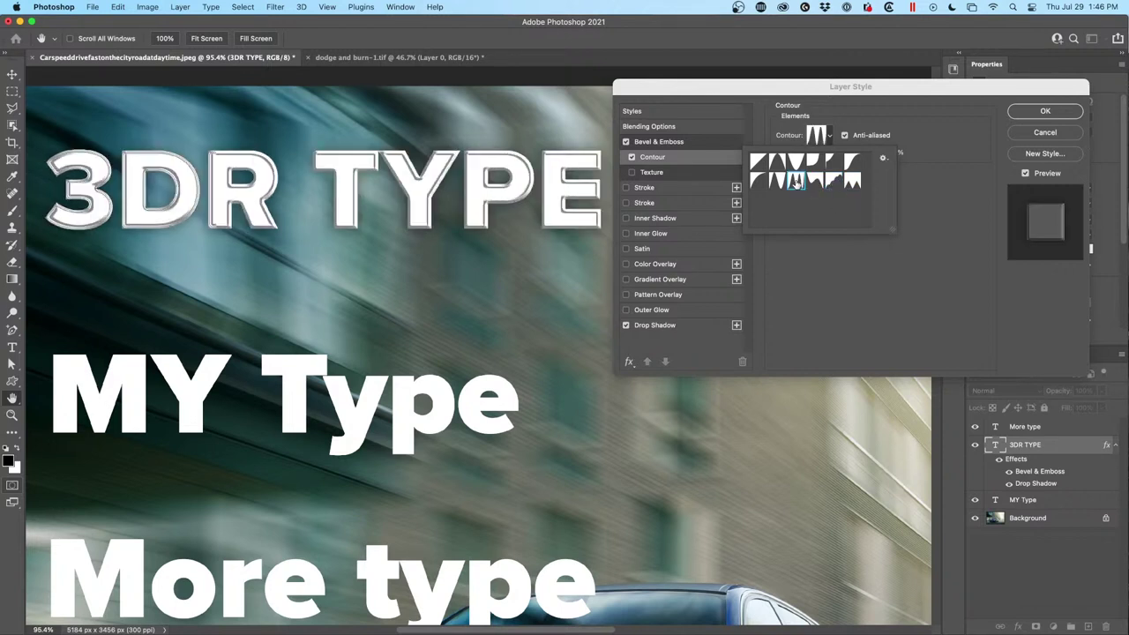
click(851, 182)
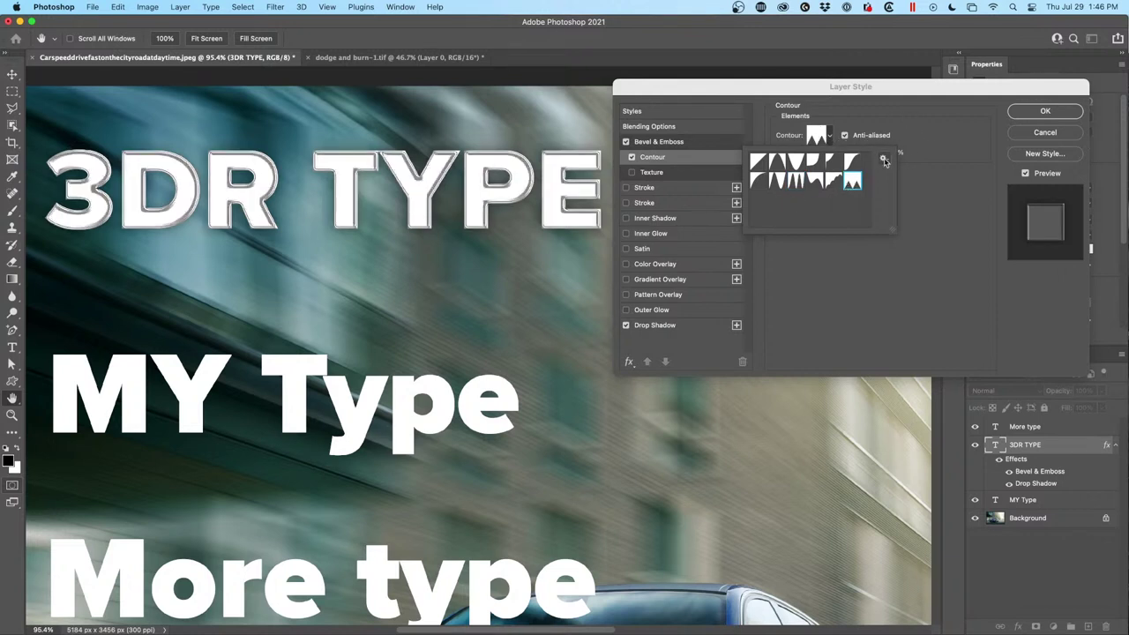
Append the full Contours preset set and enlarge the contour picker.
click(884, 158)
click(912, 163)
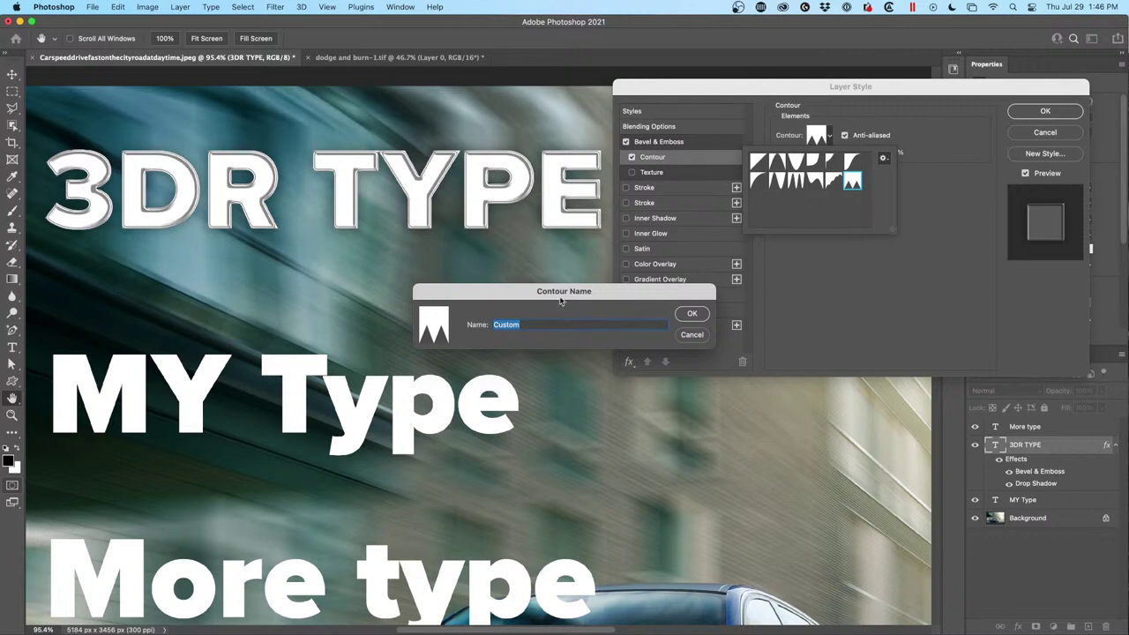
drag(561, 292, 698, 264)
click(829, 306)
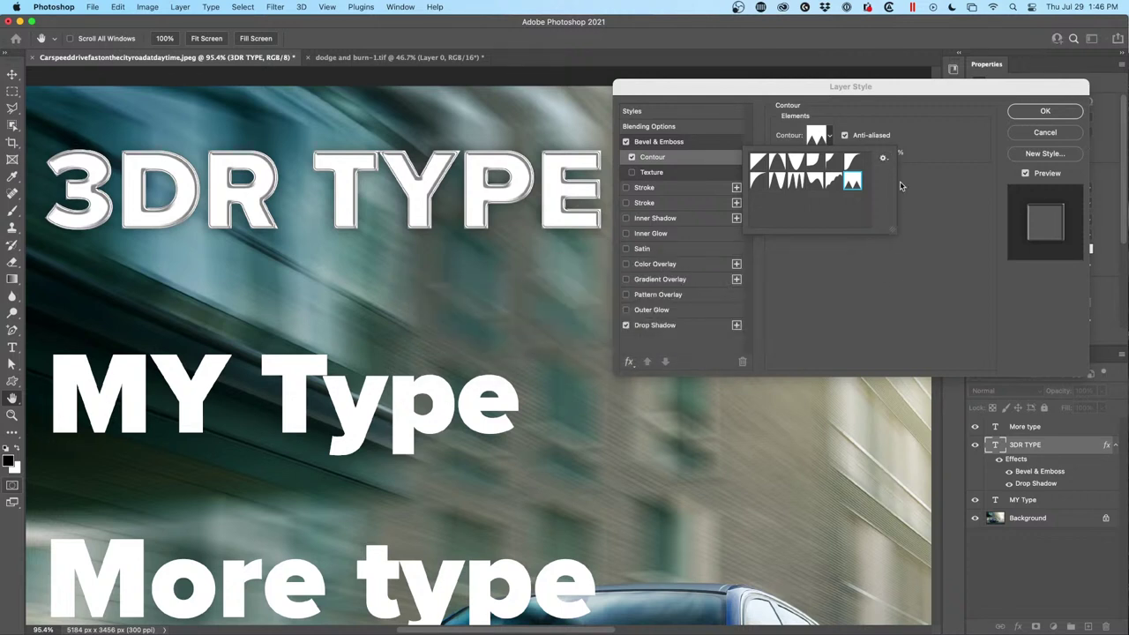
click(883, 158)
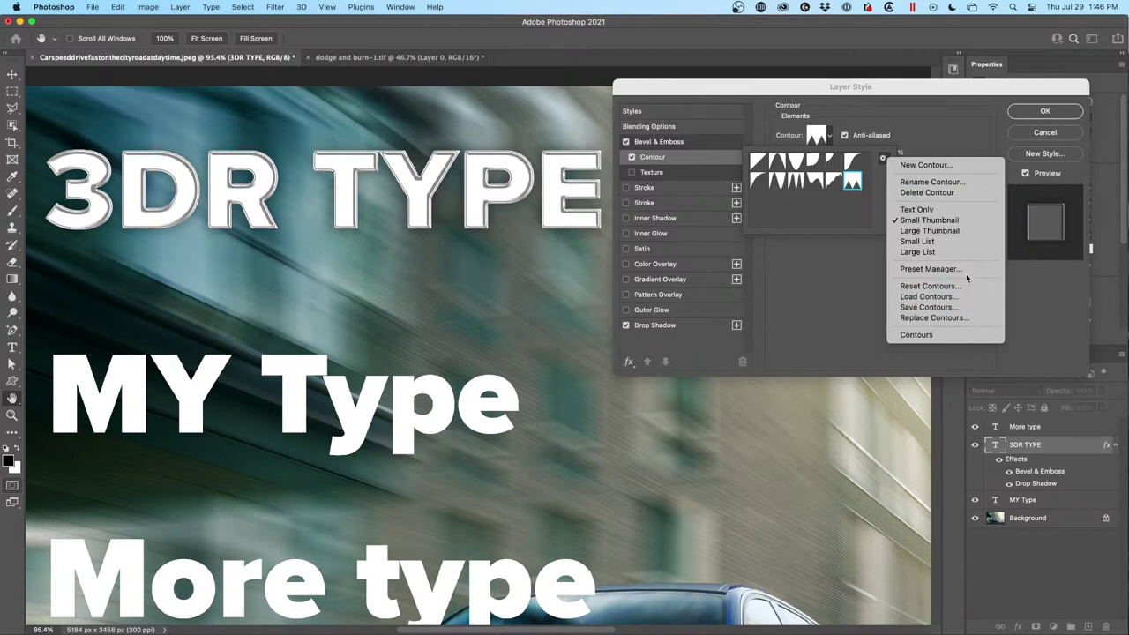
click(952, 334)
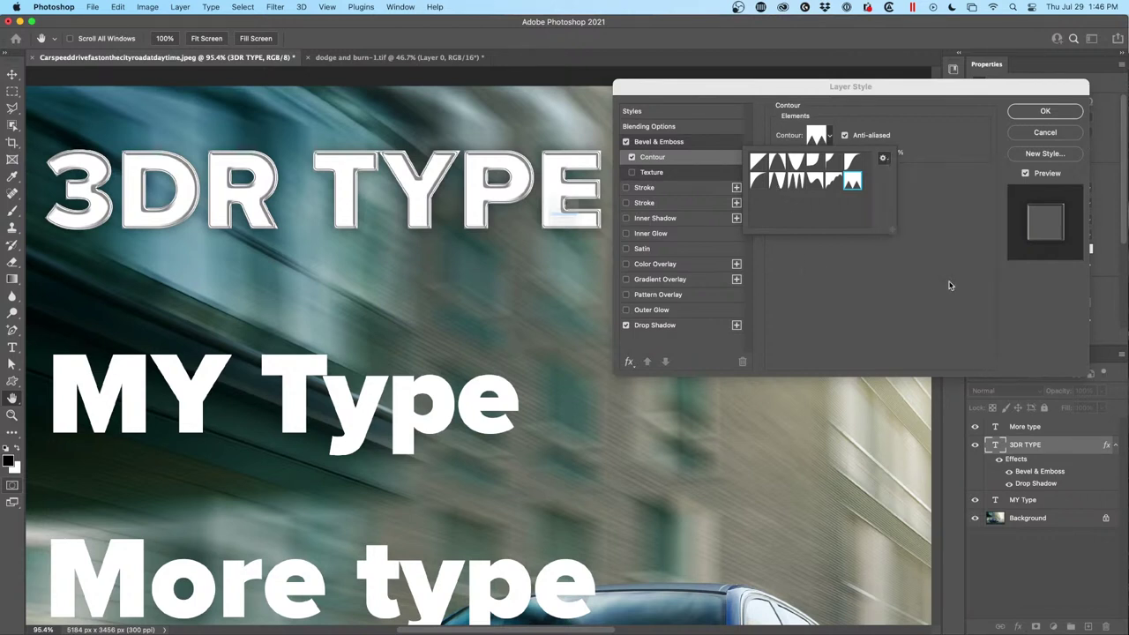
click(538, 249)
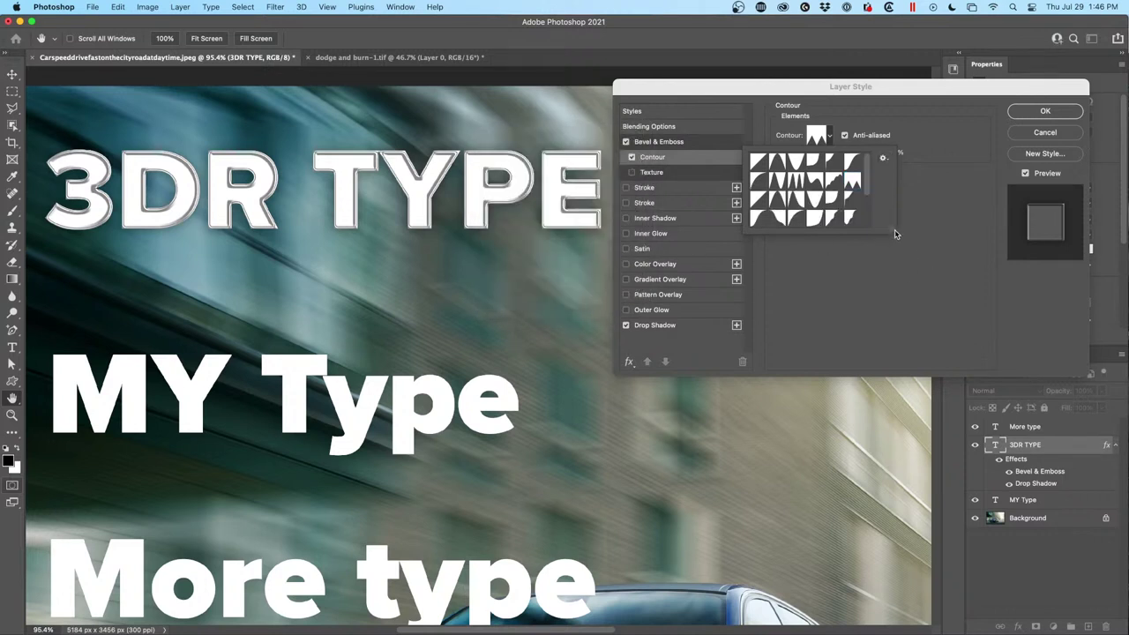
drag(896, 232, 927, 361)
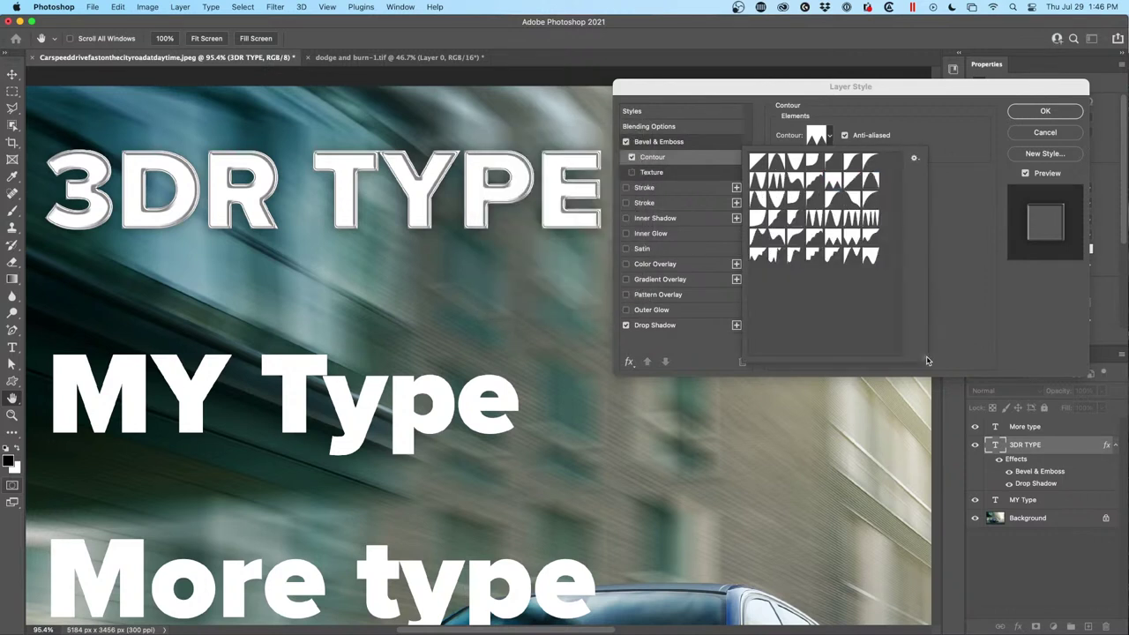
Choose a new contour preset for the 3DR TYPE bevel.
click(840, 258)
click(870, 256)
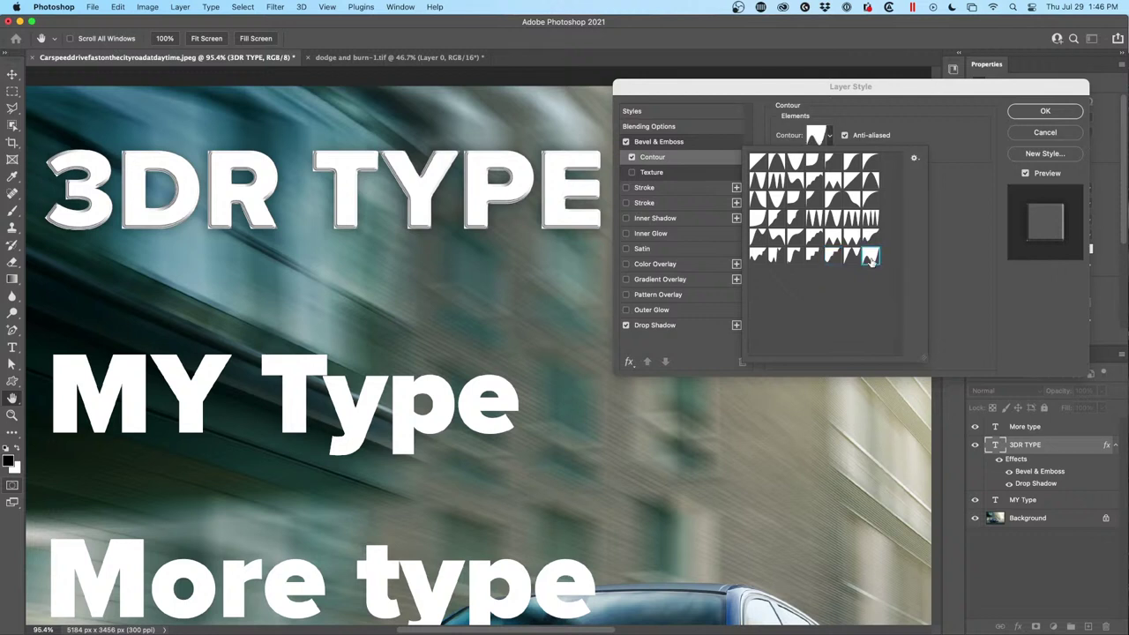
click(852, 256)
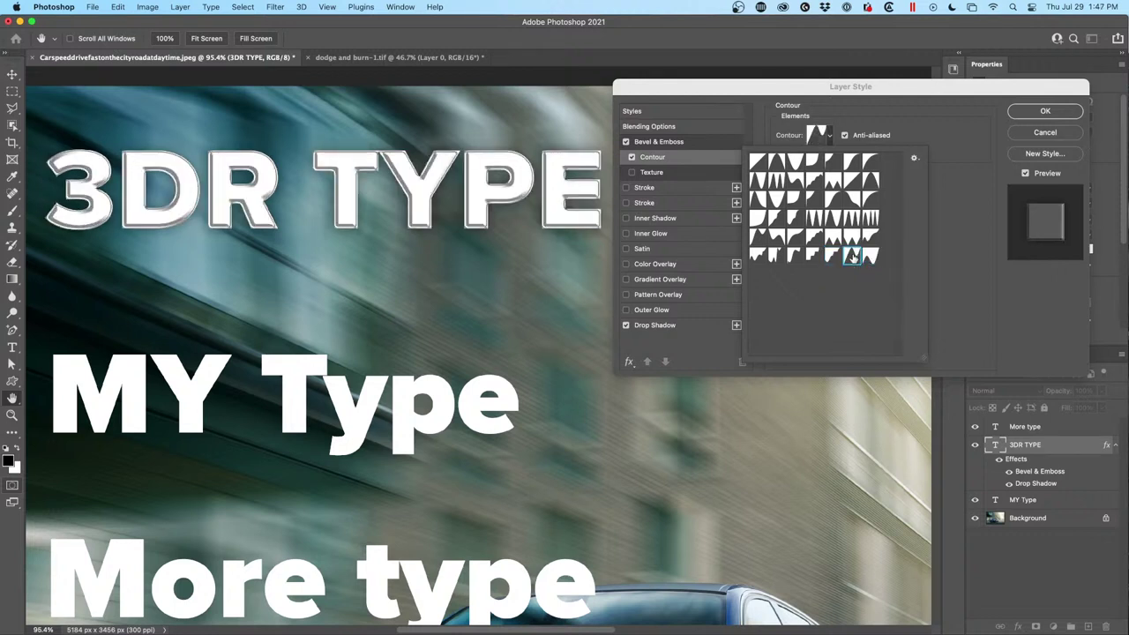
click(758, 179)
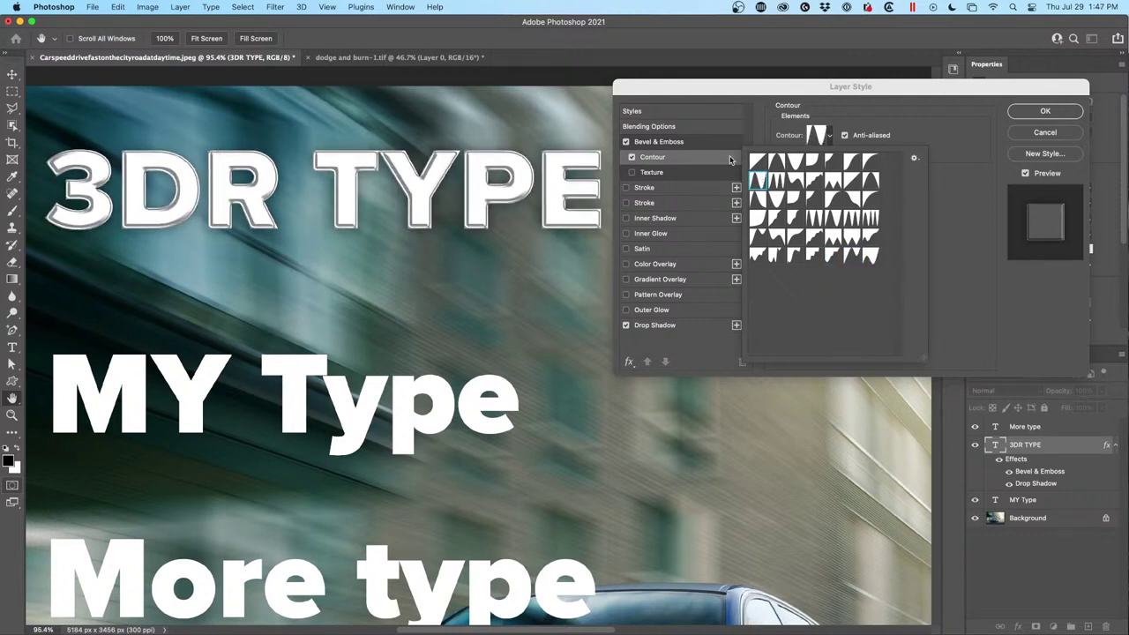
click(796, 162)
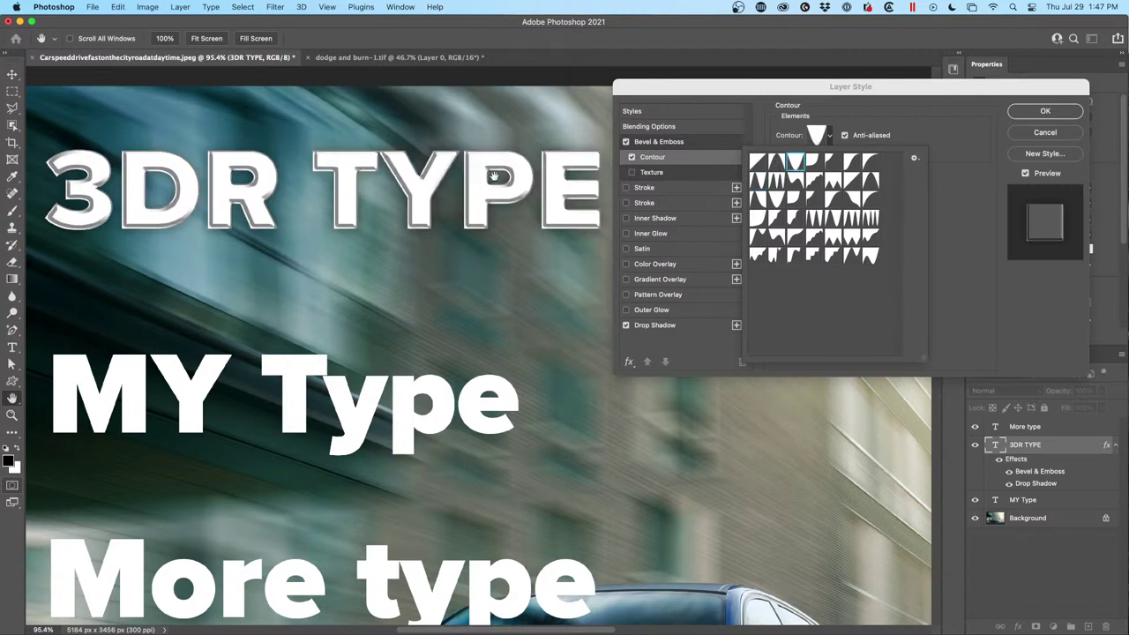
click(776, 163)
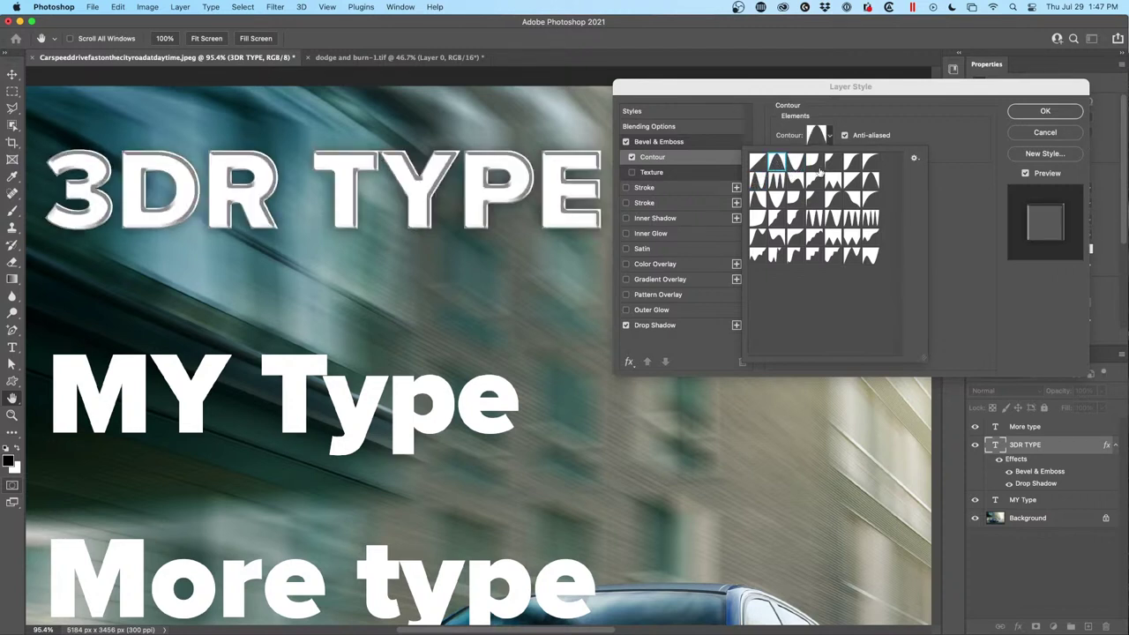
click(811, 161)
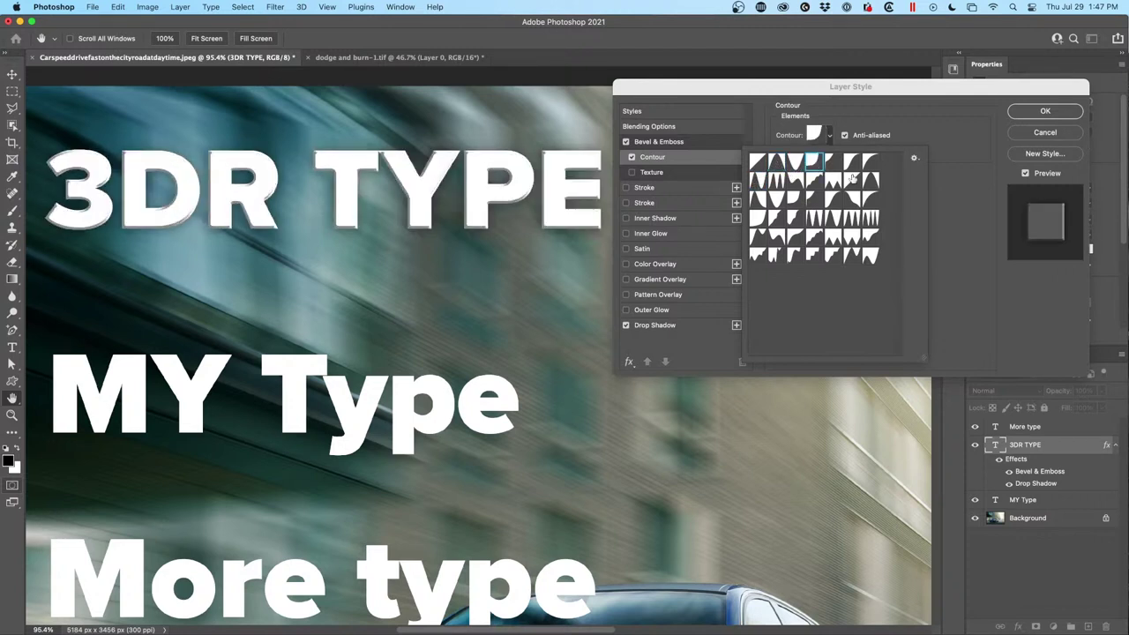
click(873, 117)
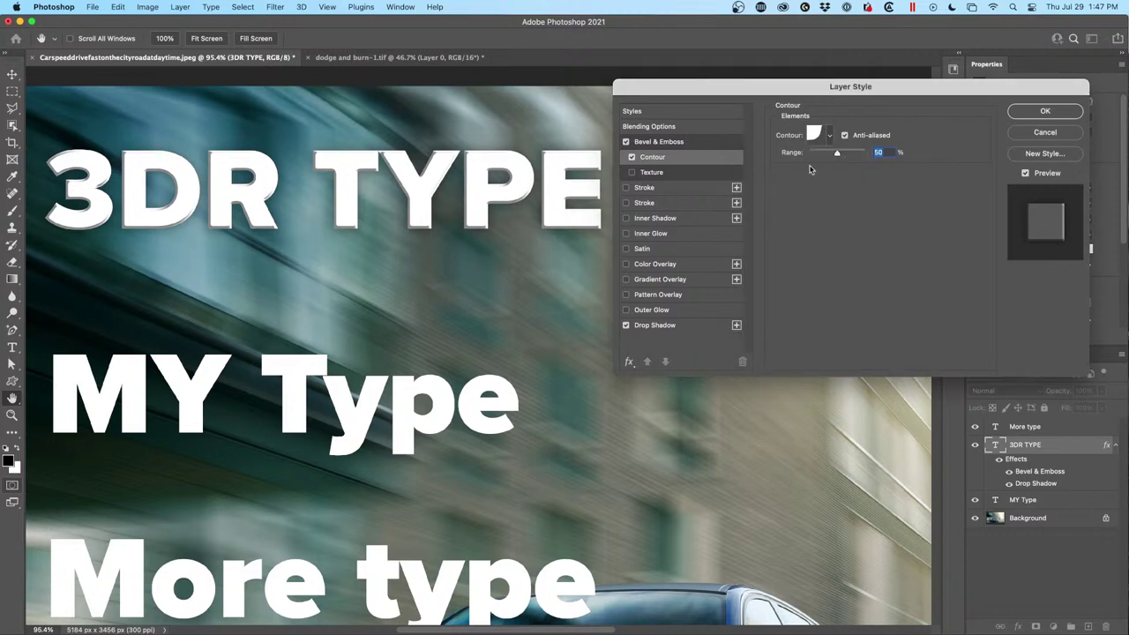
Set bevel depth to 1000%, size 18 px, and apply a jagged gloss contour.
click(669, 141)
drag(784, 160, 884, 161)
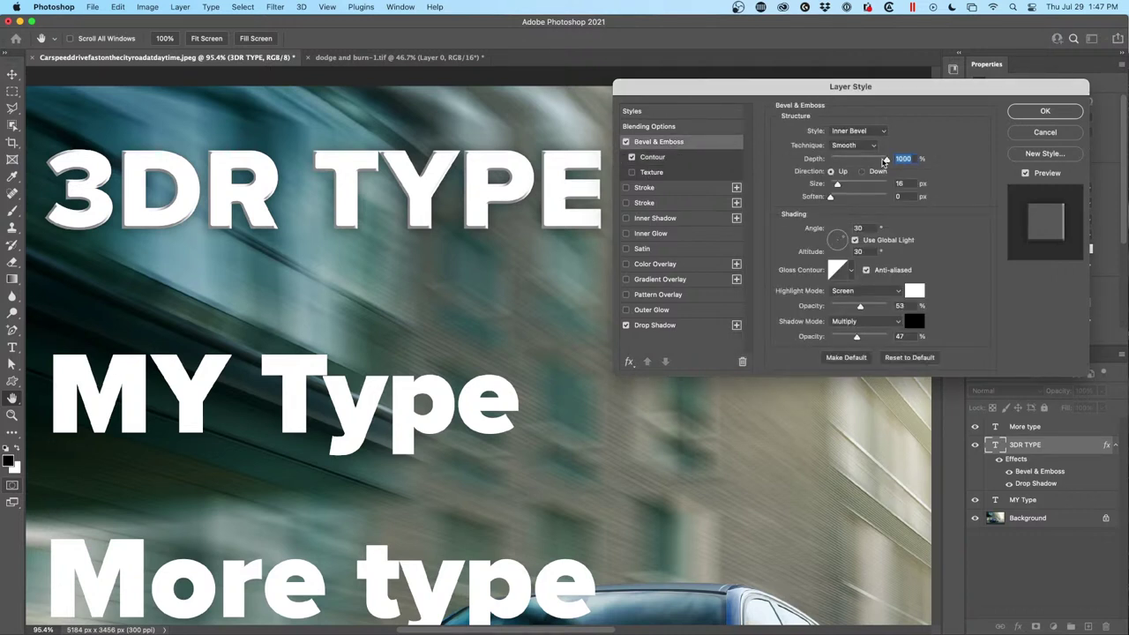
drag(837, 185, 838, 184)
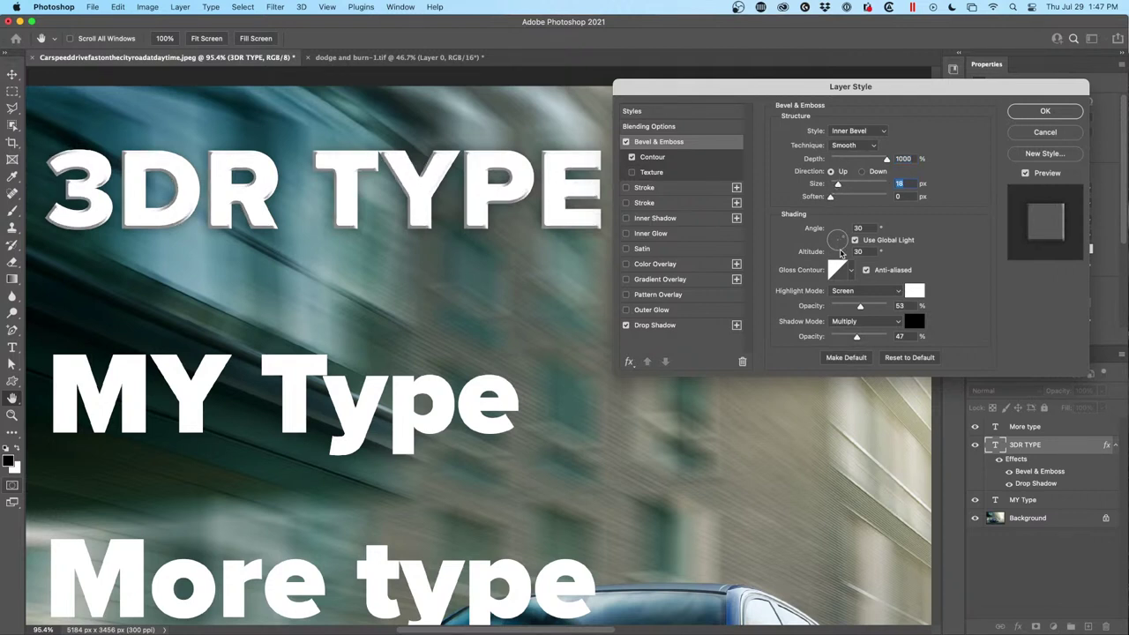
click(851, 270)
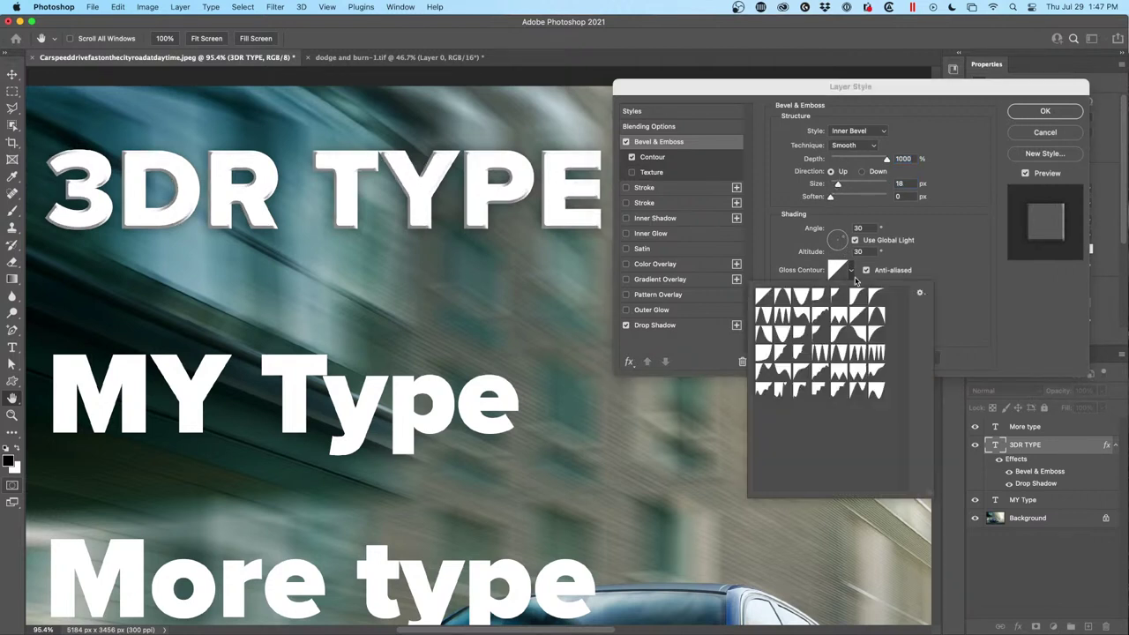
click(781, 315)
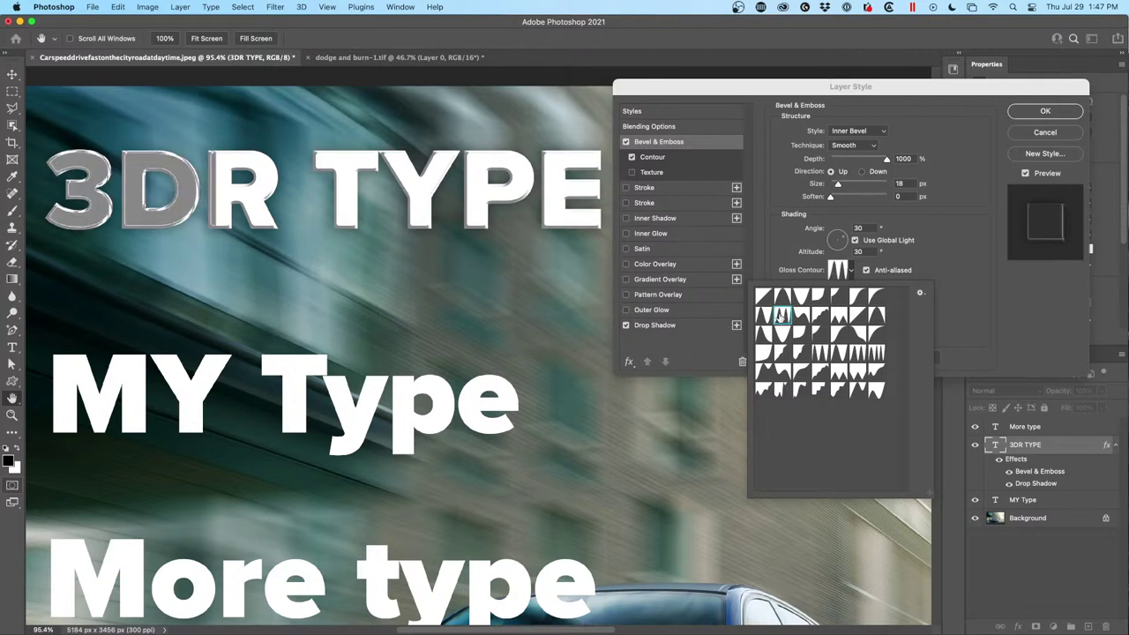
click(970, 137)
click(667, 129)
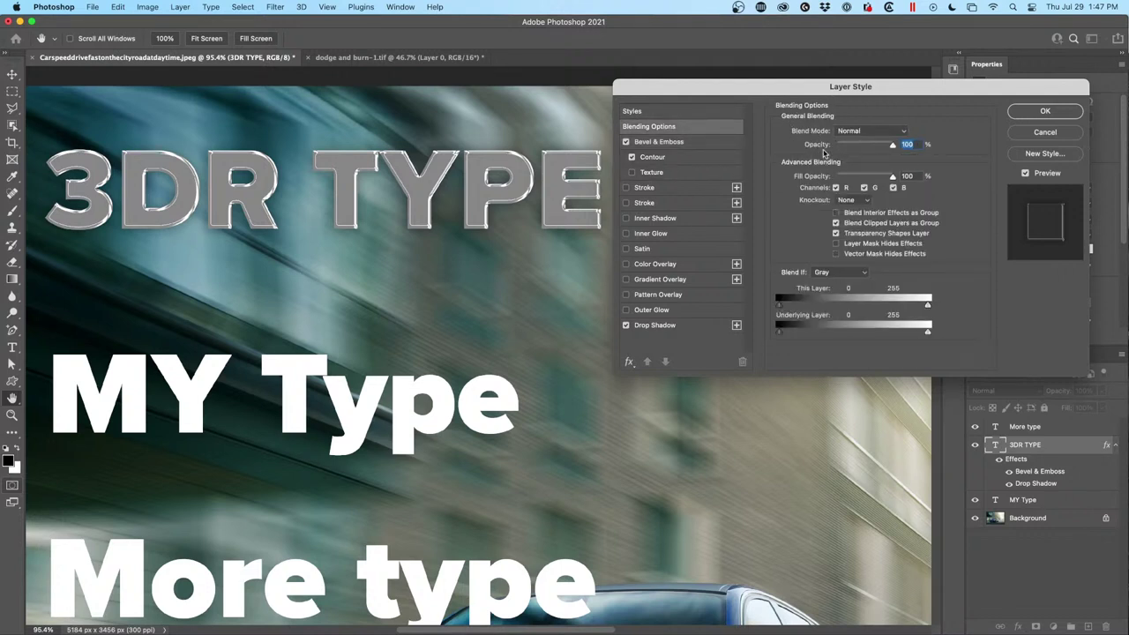
Set 3DR TYPE fill to 0% and relight the bevel at -161° angle, 32° altitude.
drag(892, 179, 944, 202)
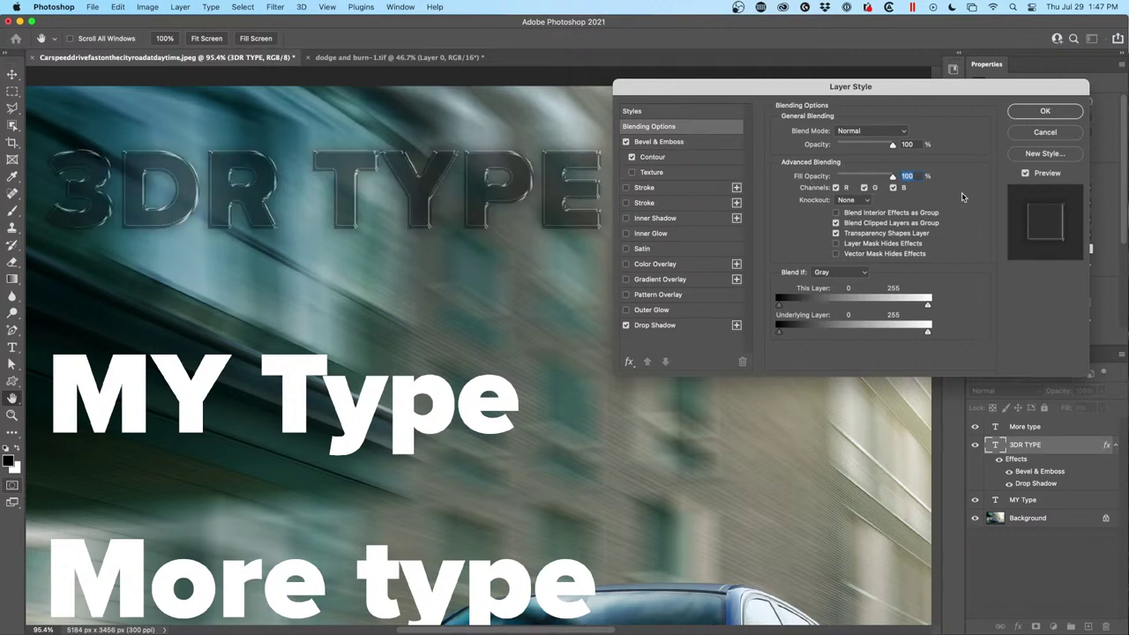
drag(893, 145, 833, 179)
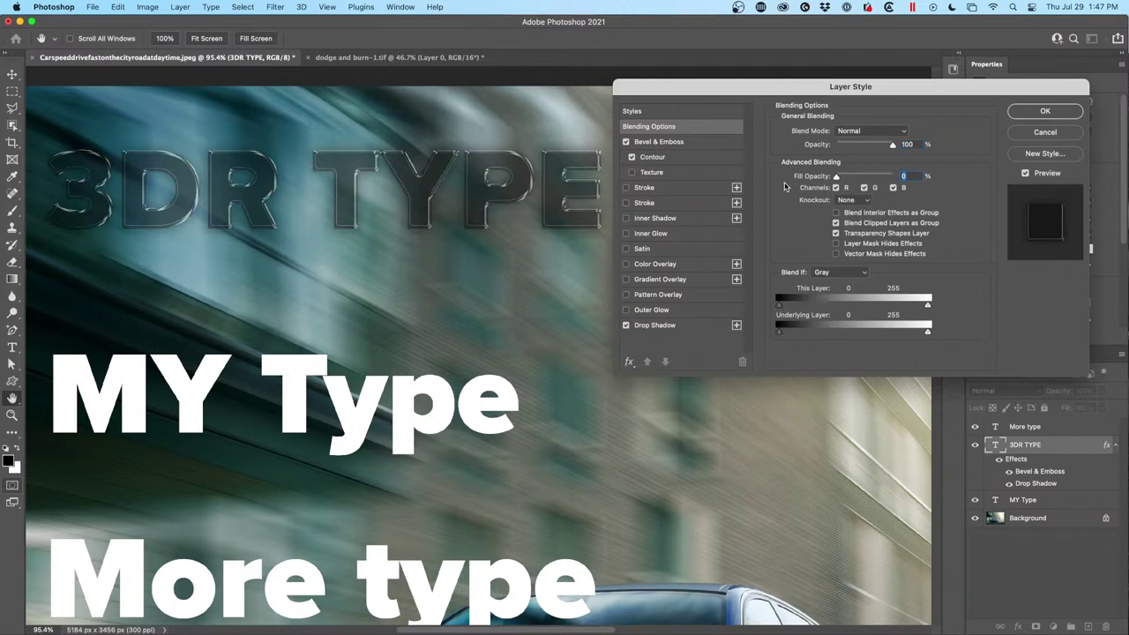
click(669, 143)
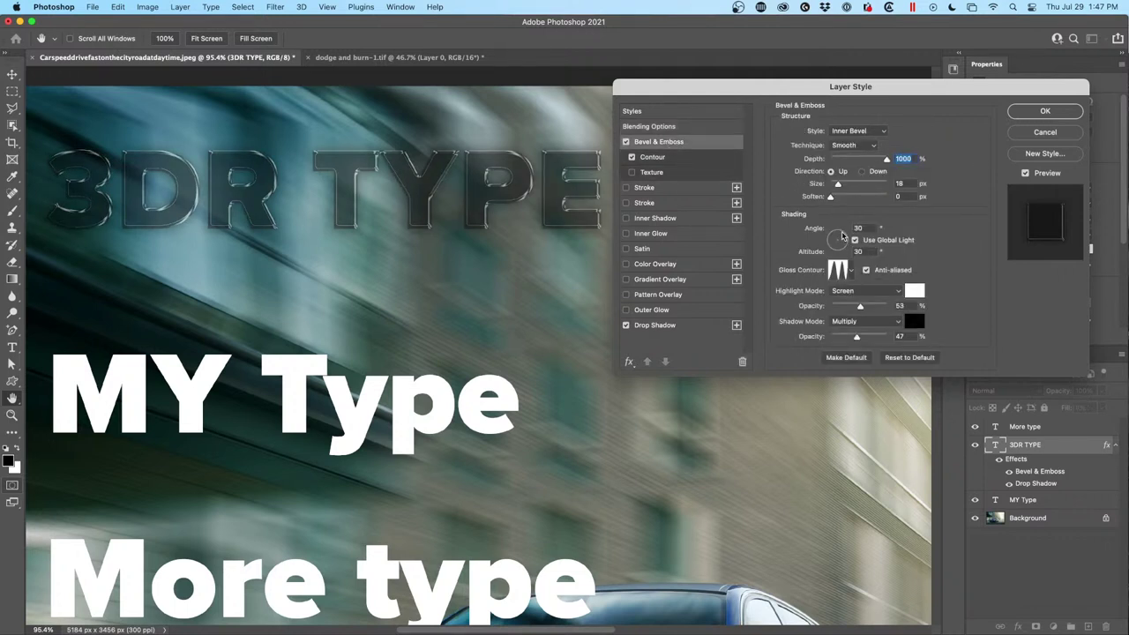
drag(846, 238, 831, 252)
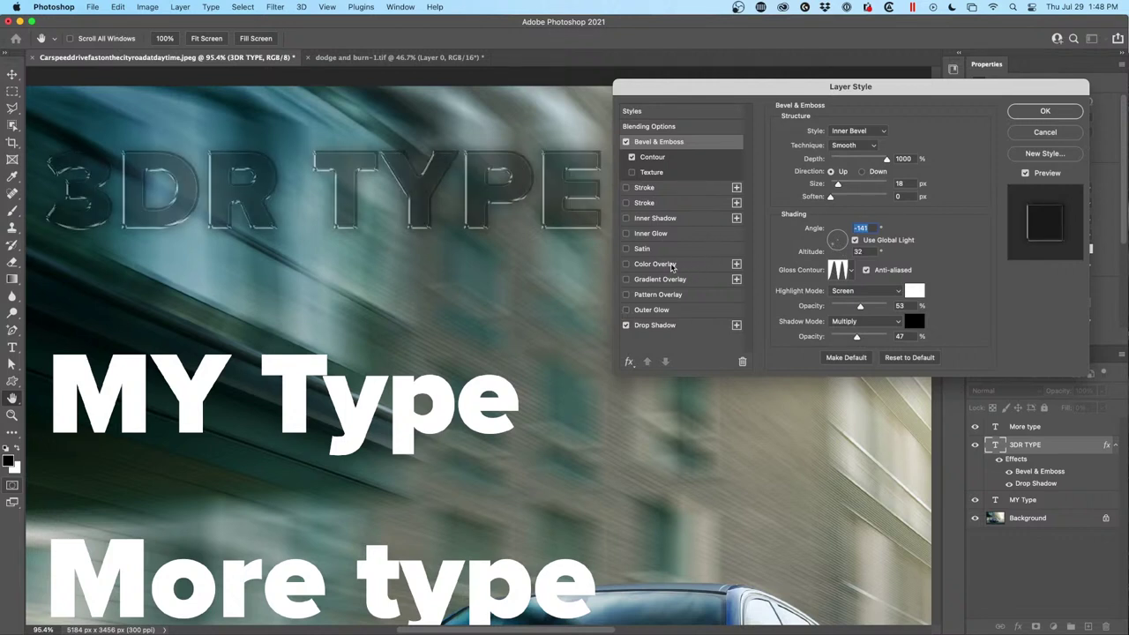
Add a cyan Color Overlay to 3DR TYPE in Color mode at 24% opacity.
click(657, 264)
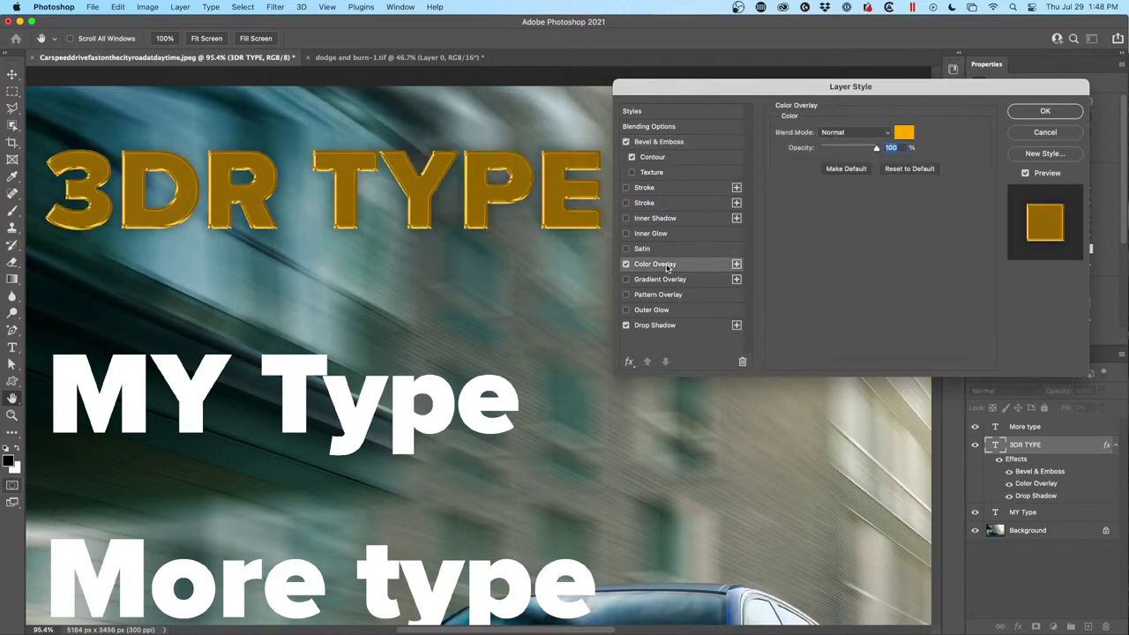
click(874, 135)
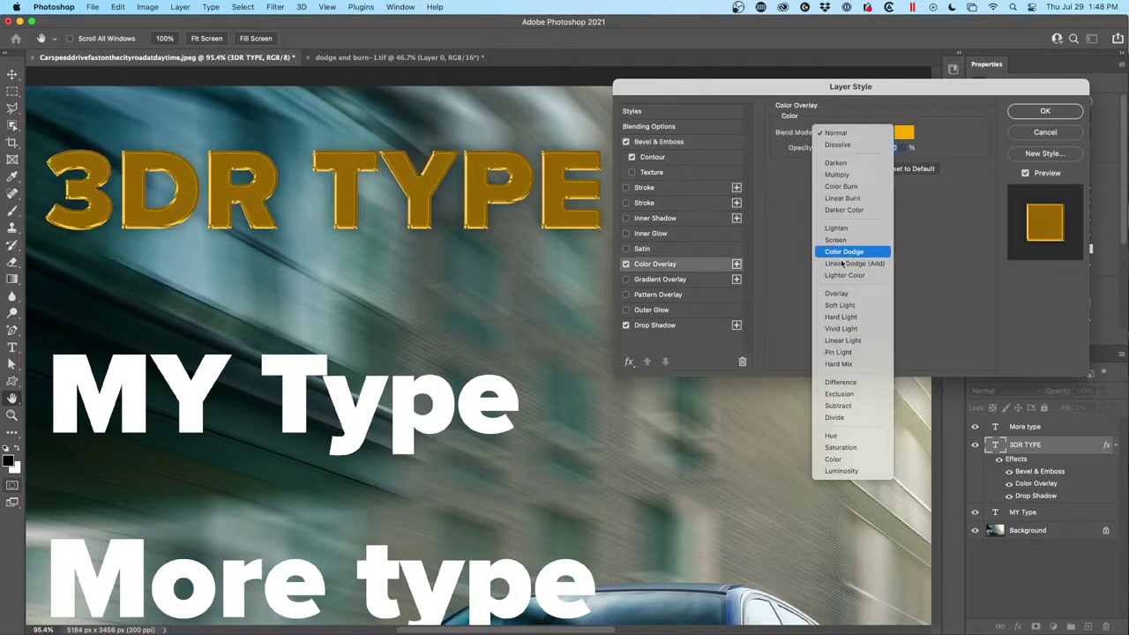
click(842, 457)
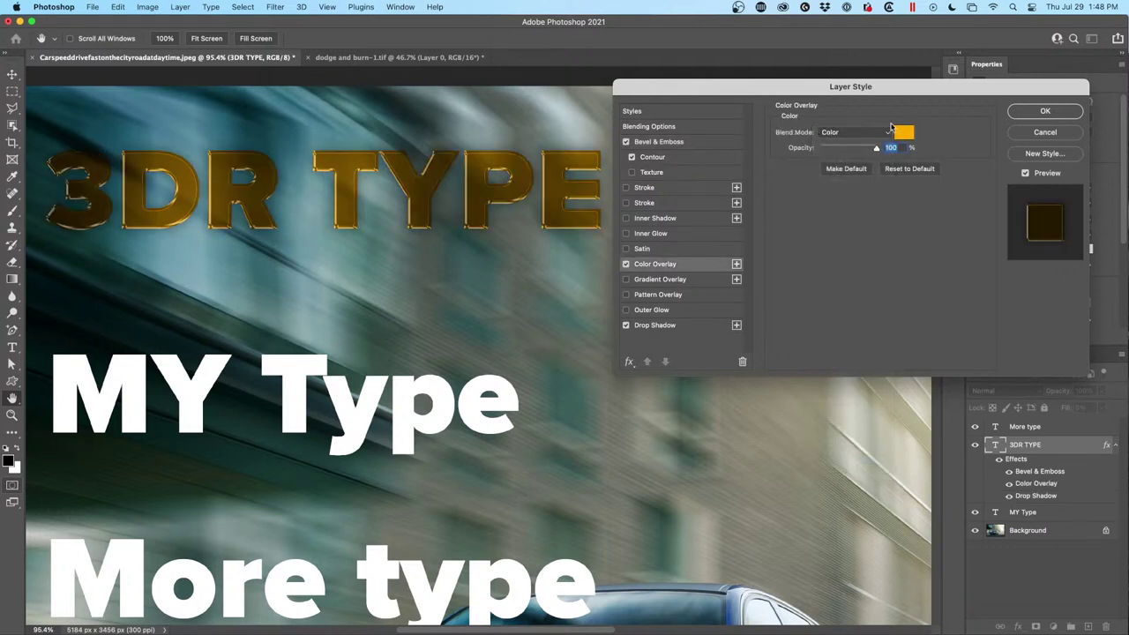
drag(871, 153, 834, 156)
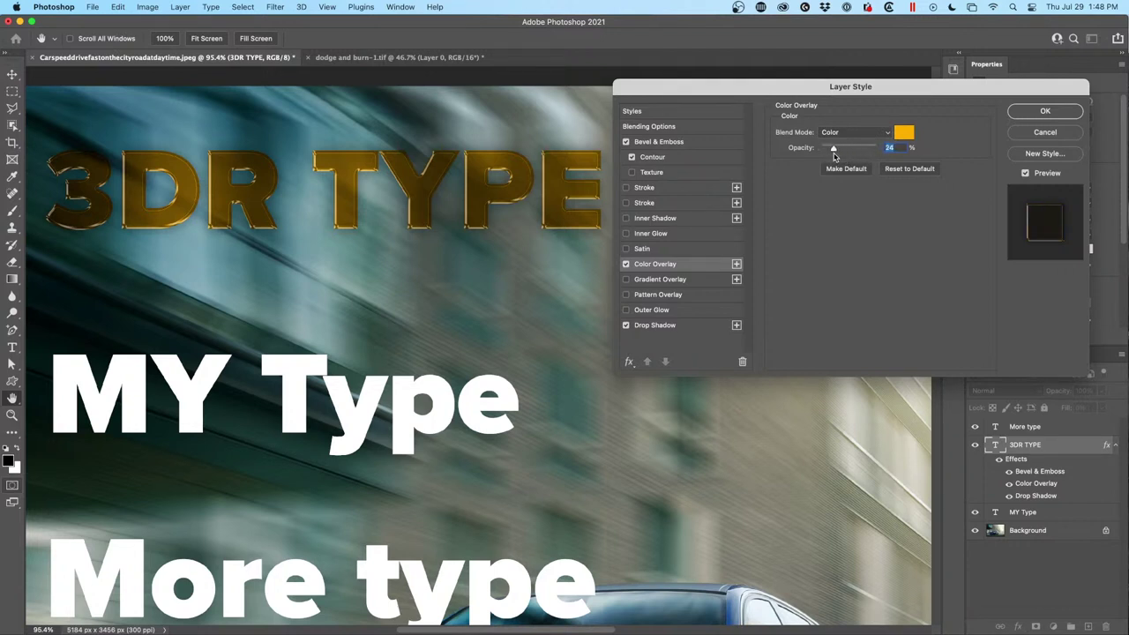
click(903, 133)
click(984, 292)
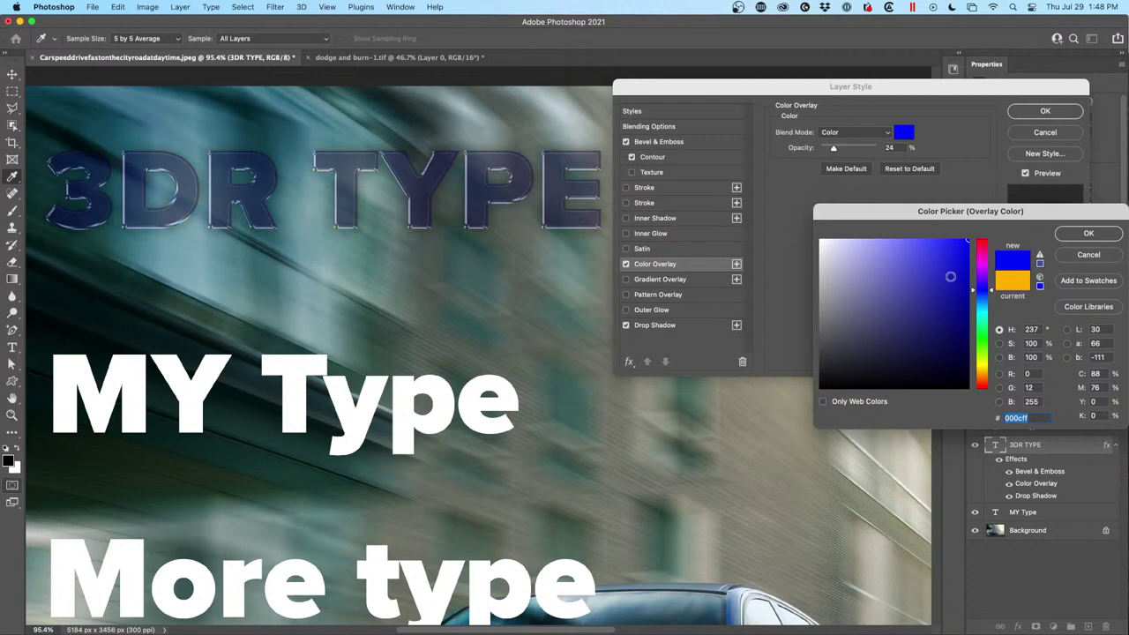
click(980, 312)
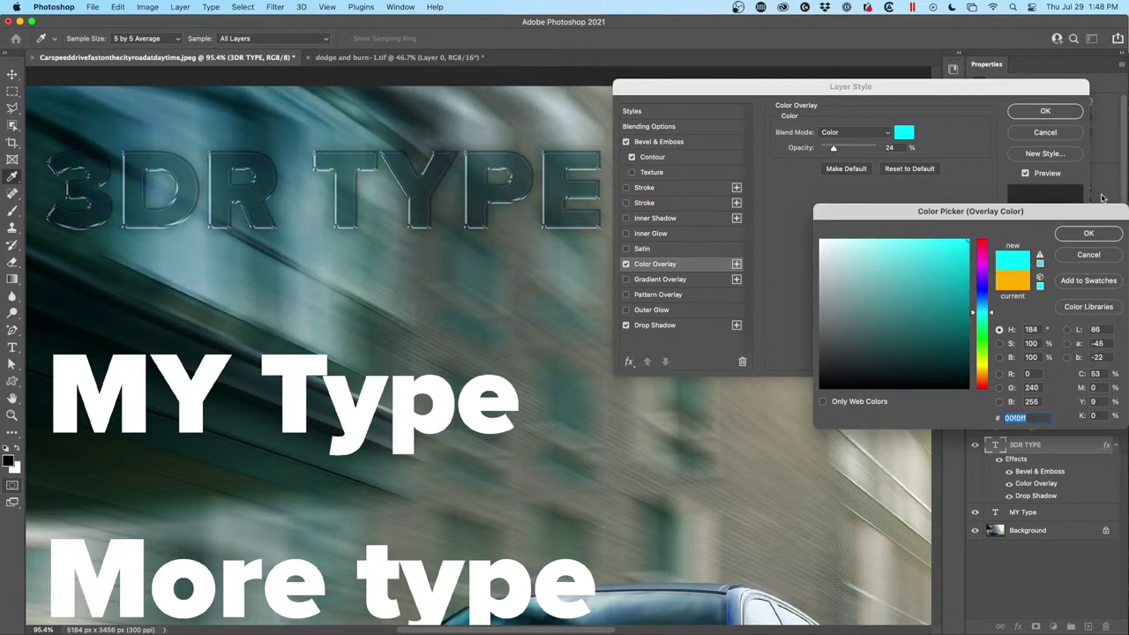
click(1087, 234)
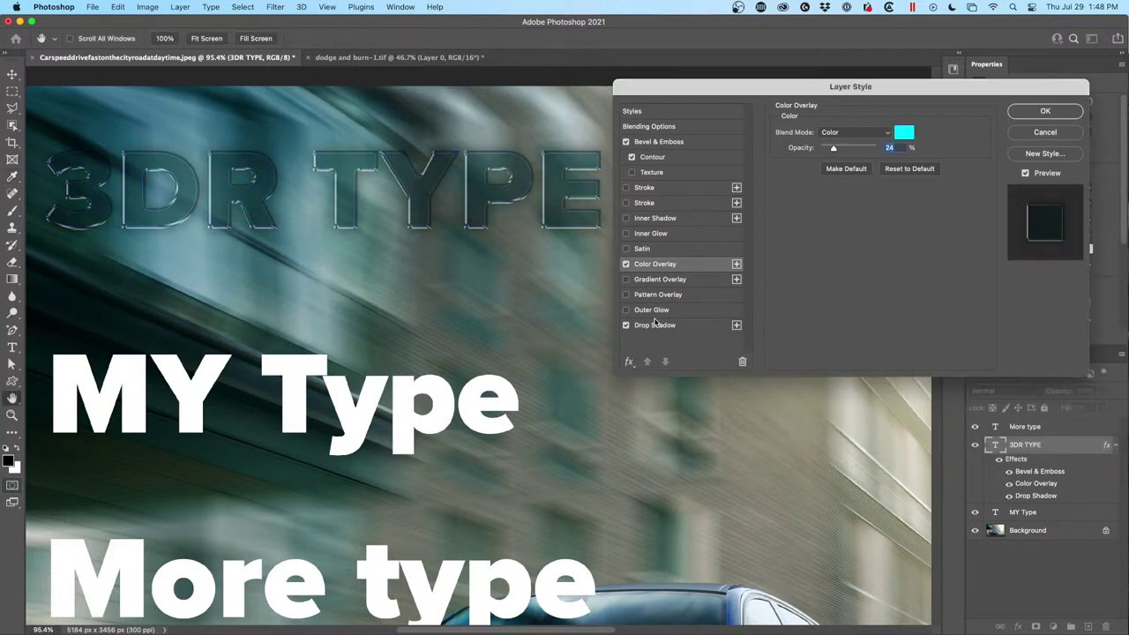
click(655, 324)
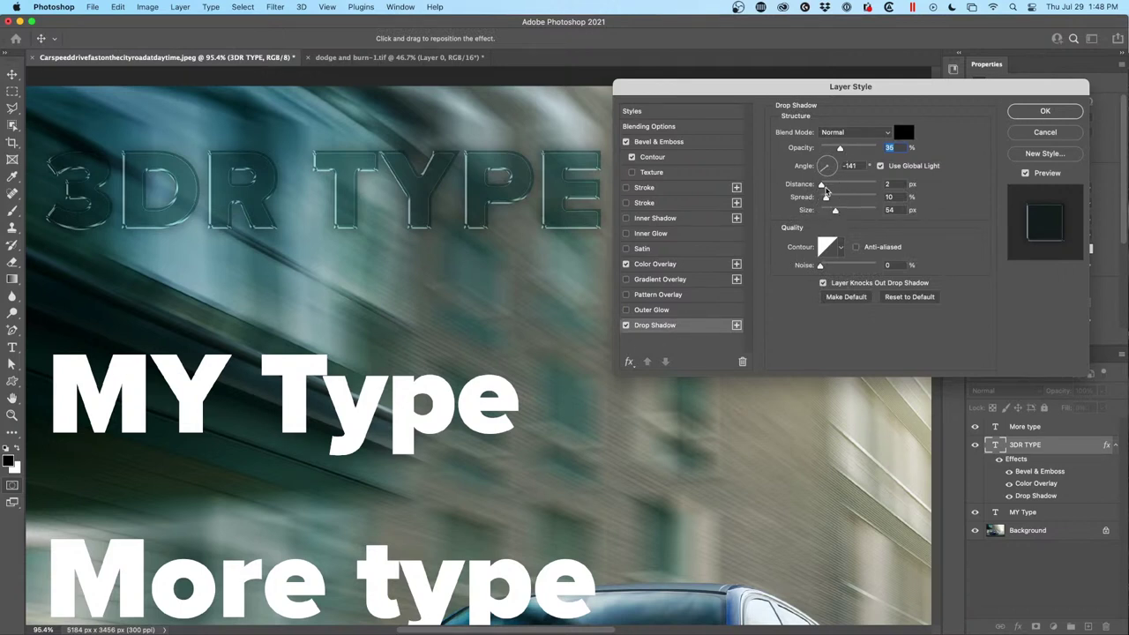
Set the drop shadow to 0 distance with a bright cyan colour.
drag(821, 185, 817, 185)
drag(839, 148, 876, 148)
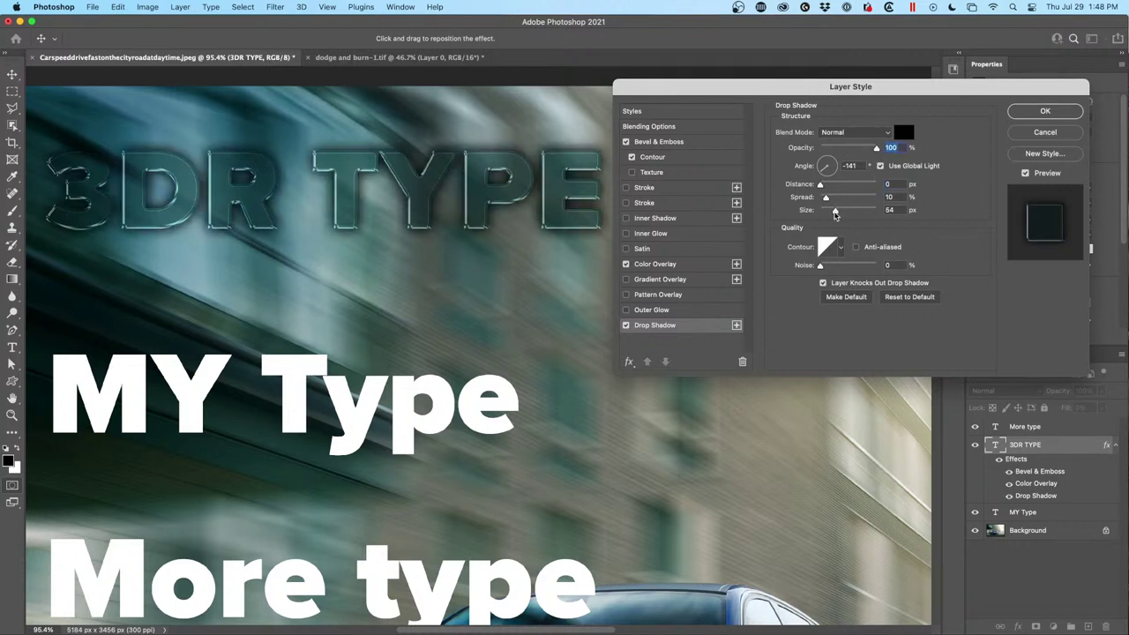
drag(835, 215, 843, 213)
click(903, 132)
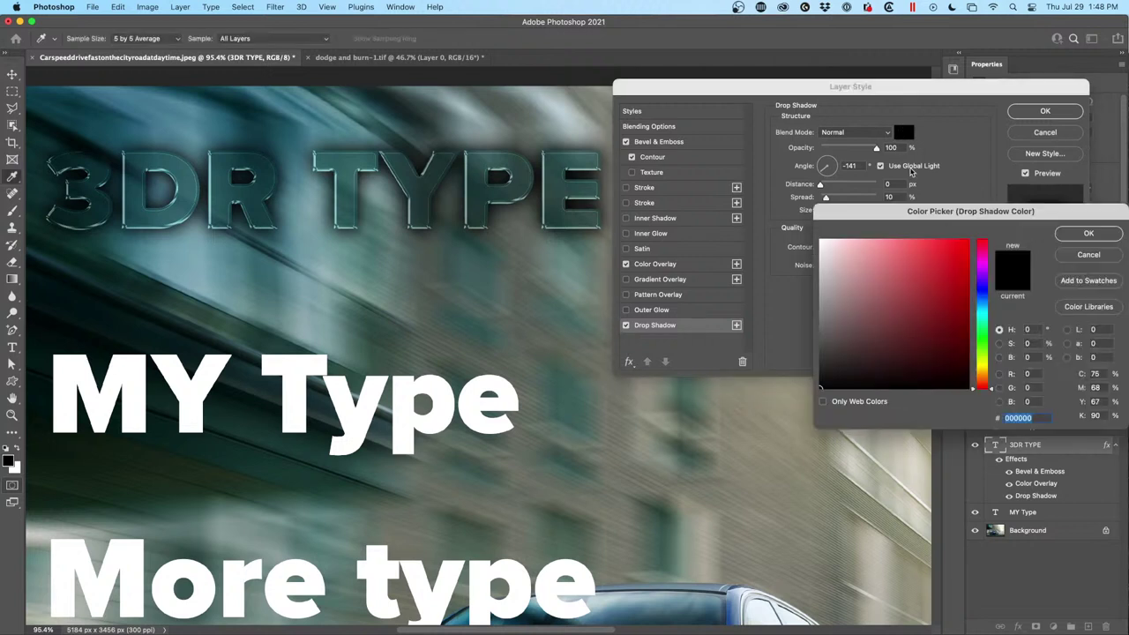
click(983, 311)
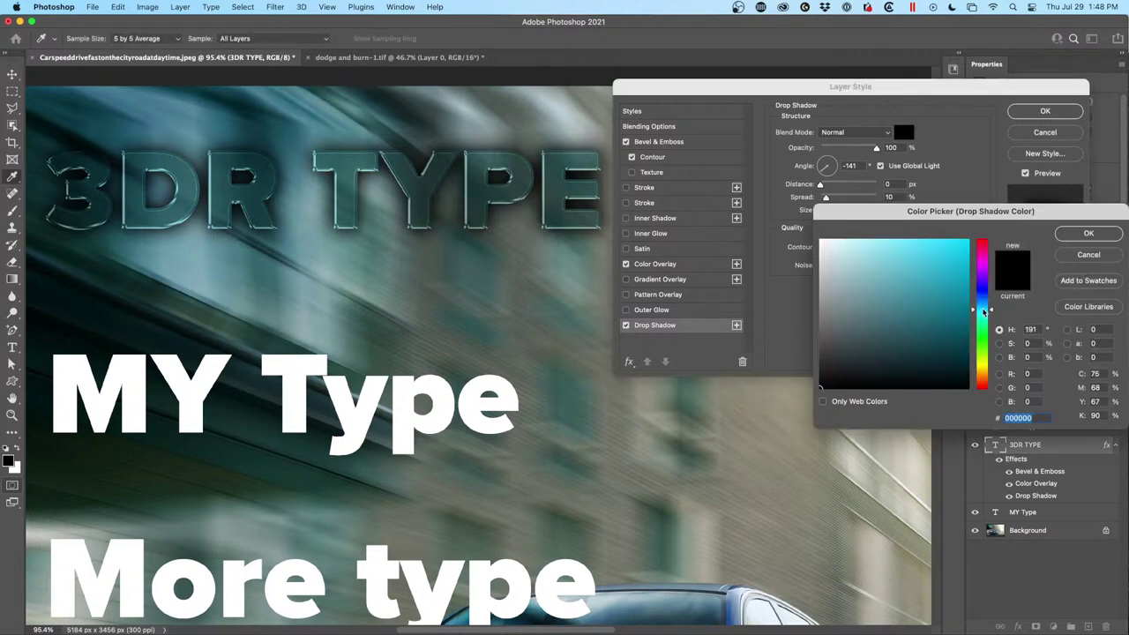
click(956, 244)
click(1088, 233)
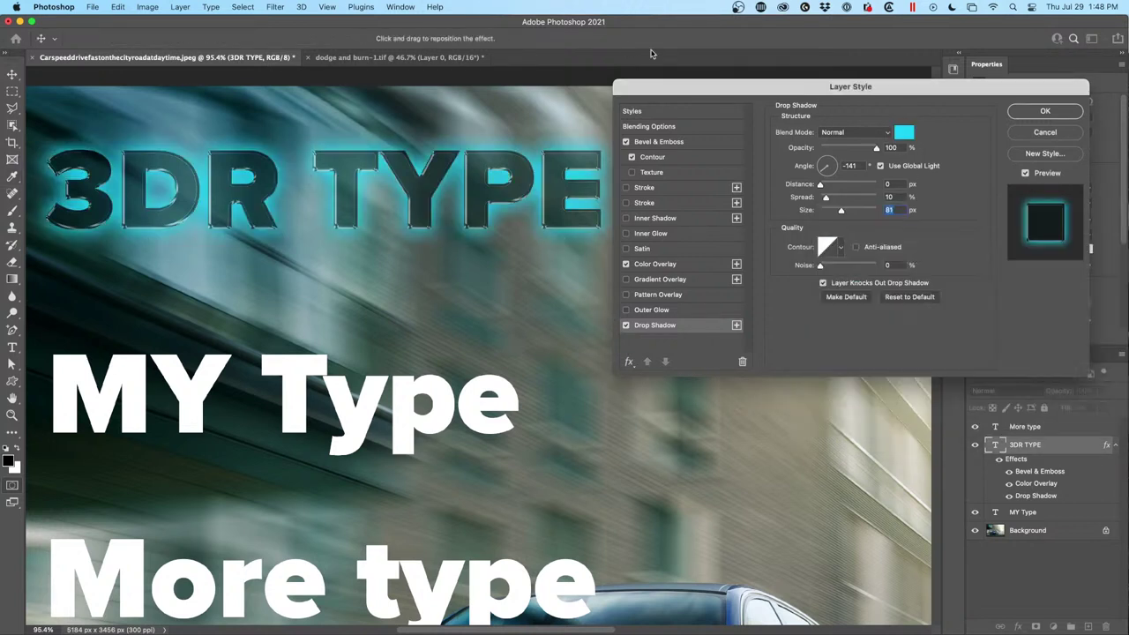
Refine the shadow to 41% opacity, 32 px size, pale blue b4ecf8, and apply.
drag(873, 148, 837, 148)
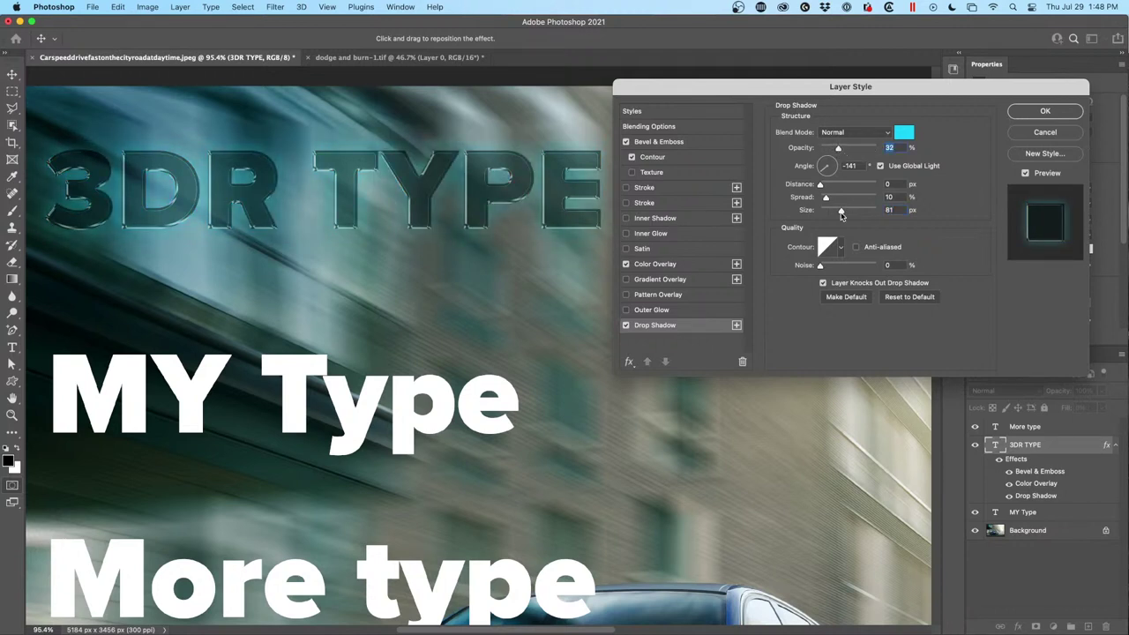
drag(841, 211, 831, 214)
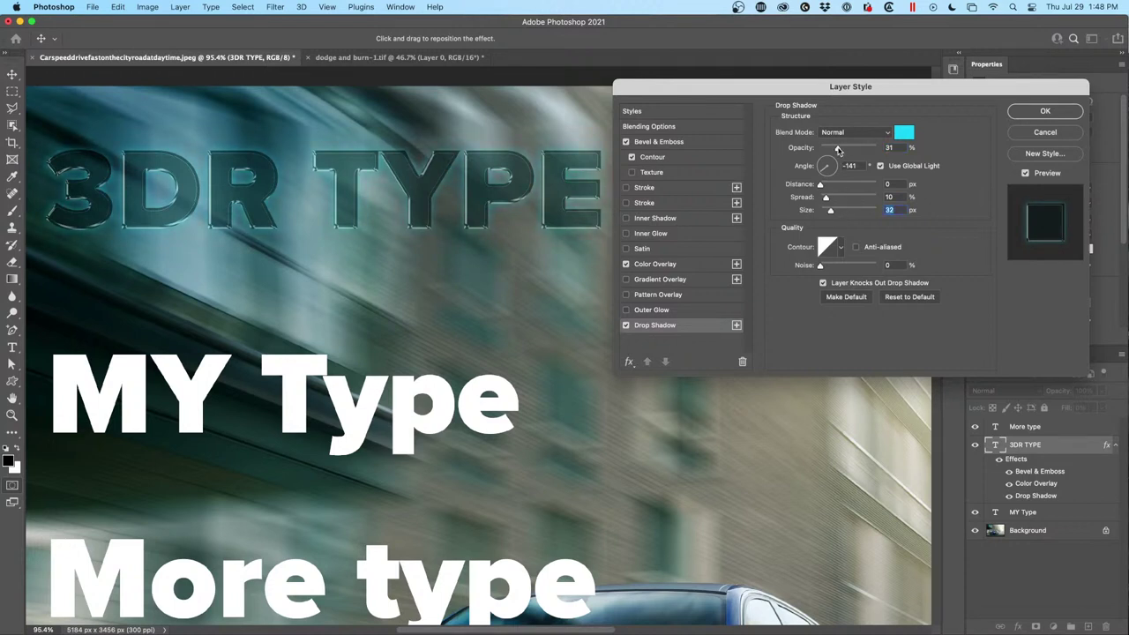
click(904, 132)
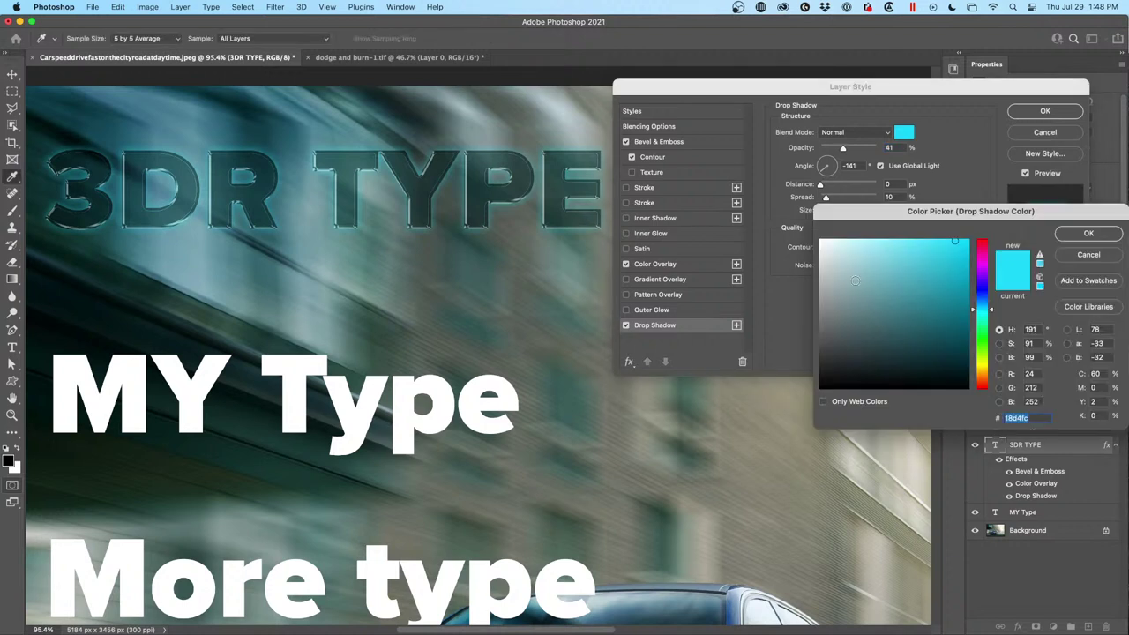
click(845, 283)
drag(845, 282, 860, 243)
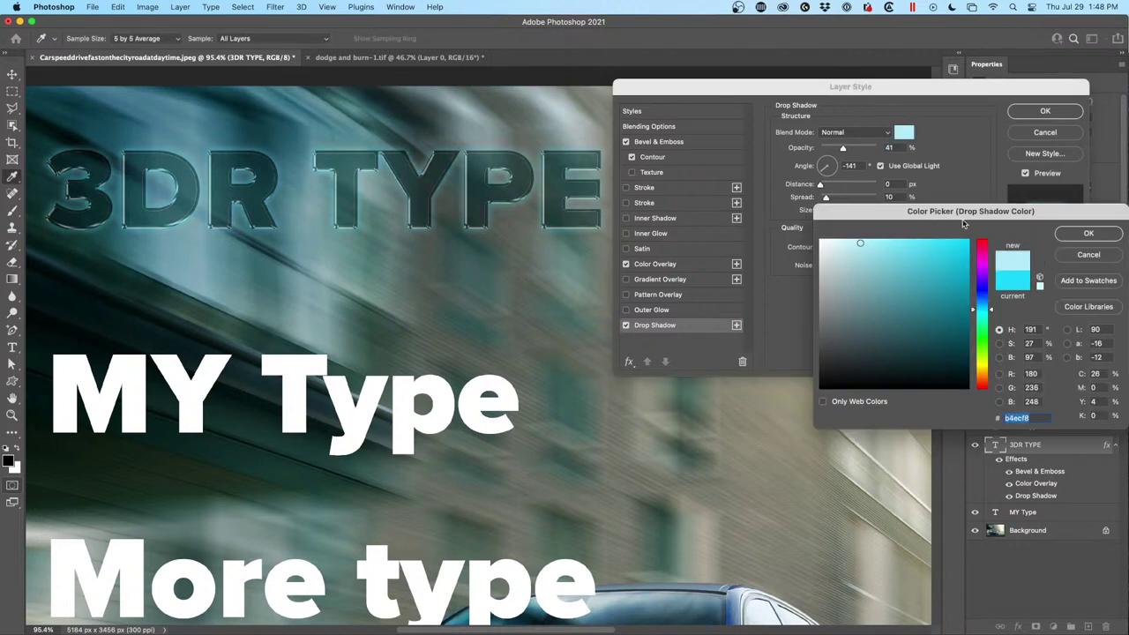
click(1087, 233)
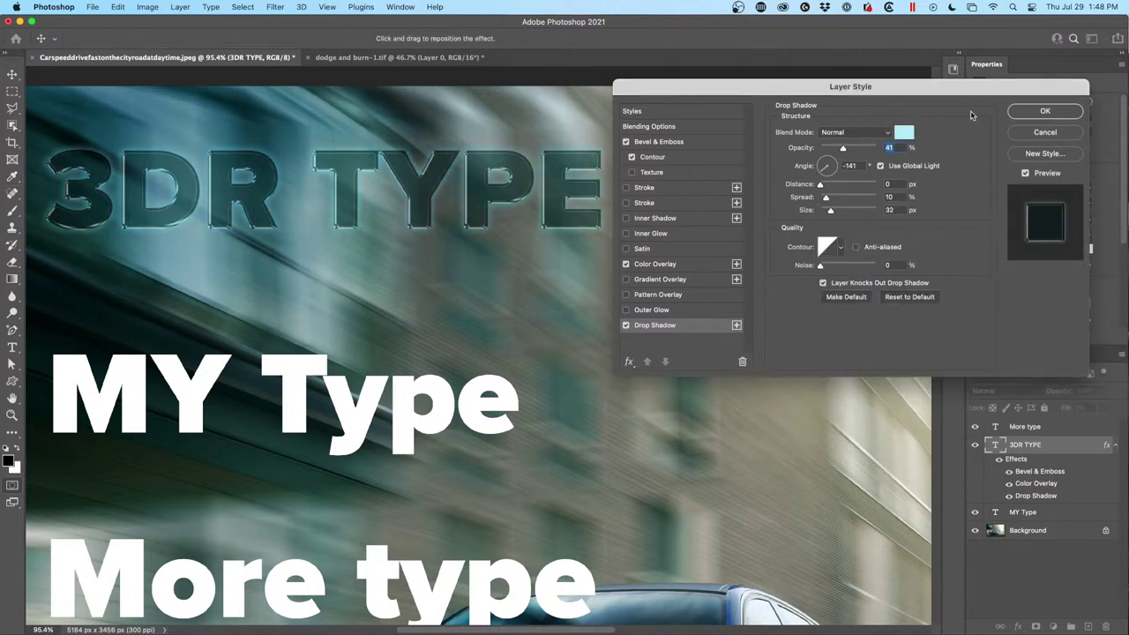
click(1038, 114)
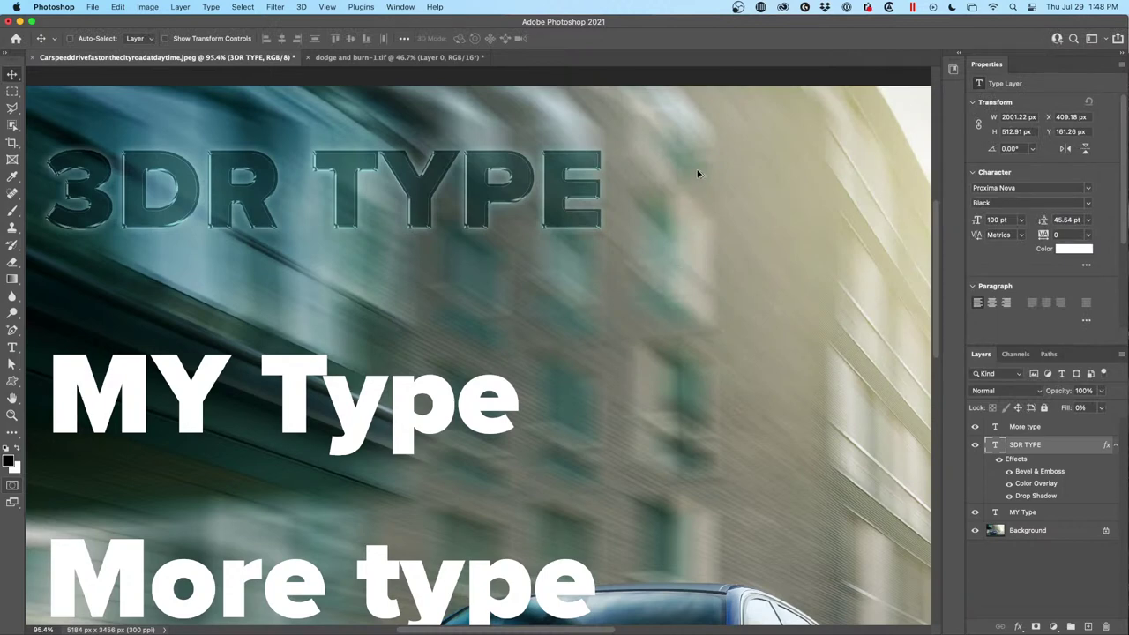
Copy 3DR TYPE's bevel, colour overlay and drop shadow onto MY Type and set its fill to 0%.
key(super+0)
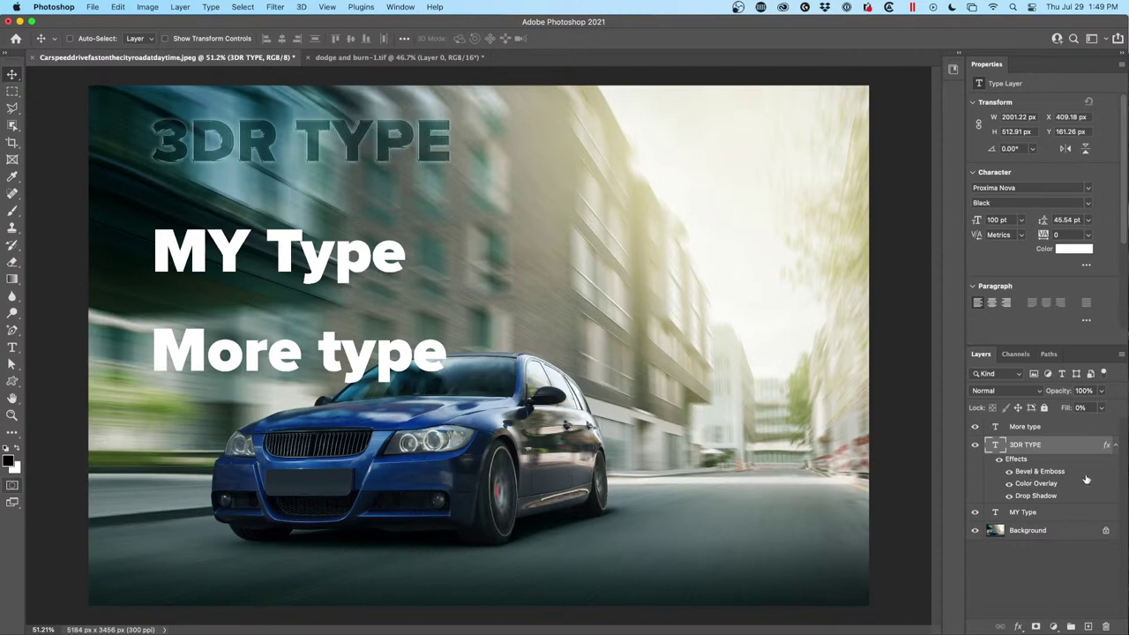
drag(1026, 459, 1039, 511)
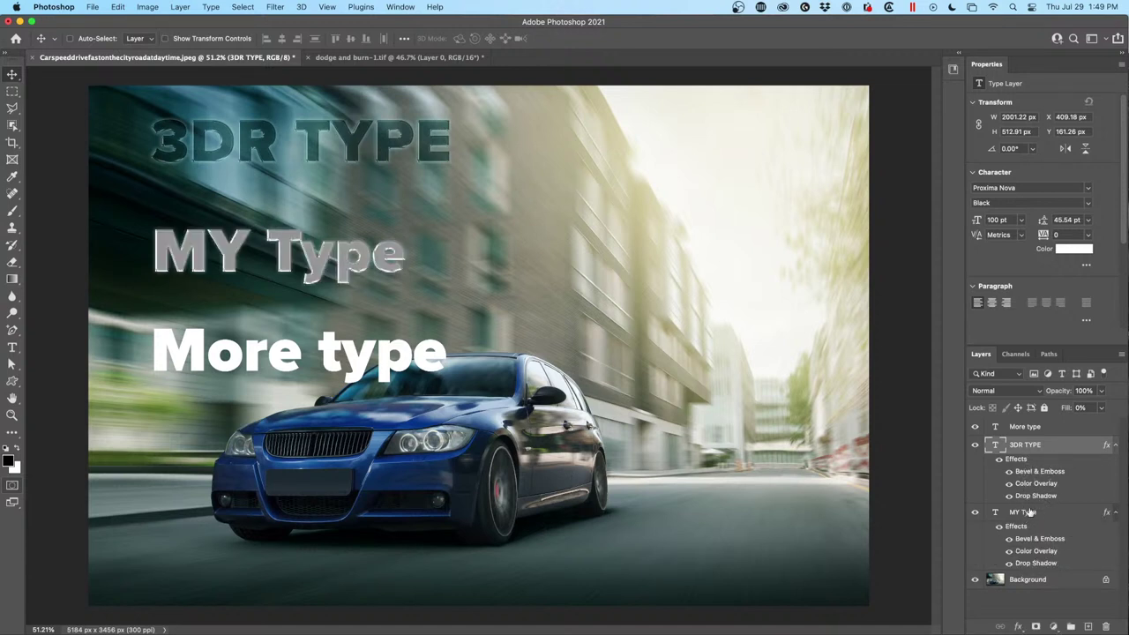
click(1030, 514)
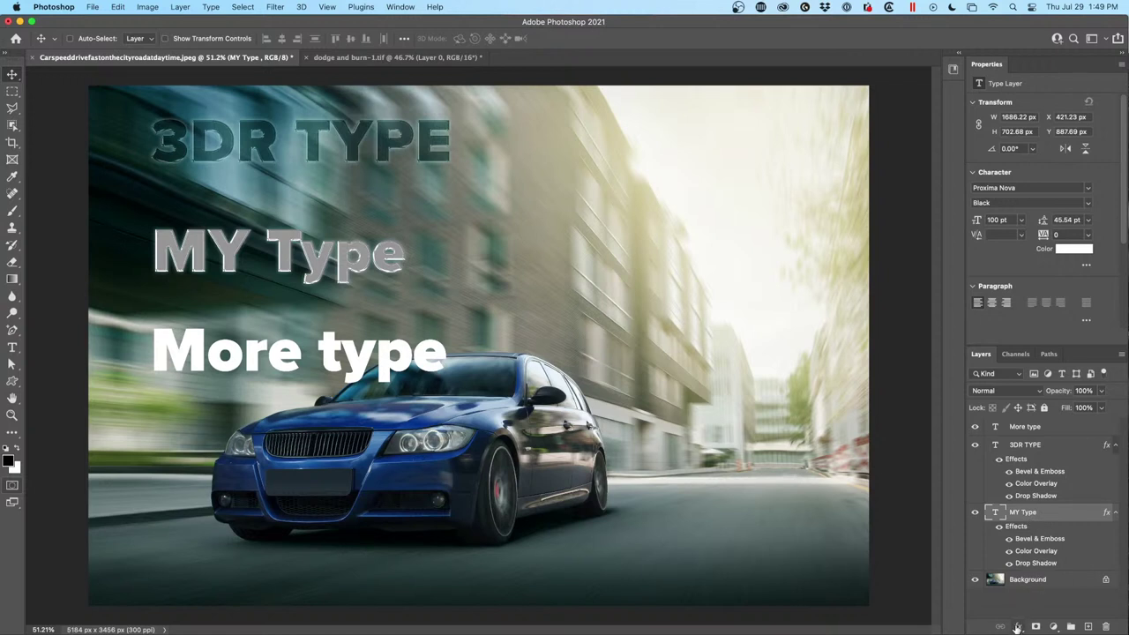
drag(1065, 409, 1010, 416)
key(Return)
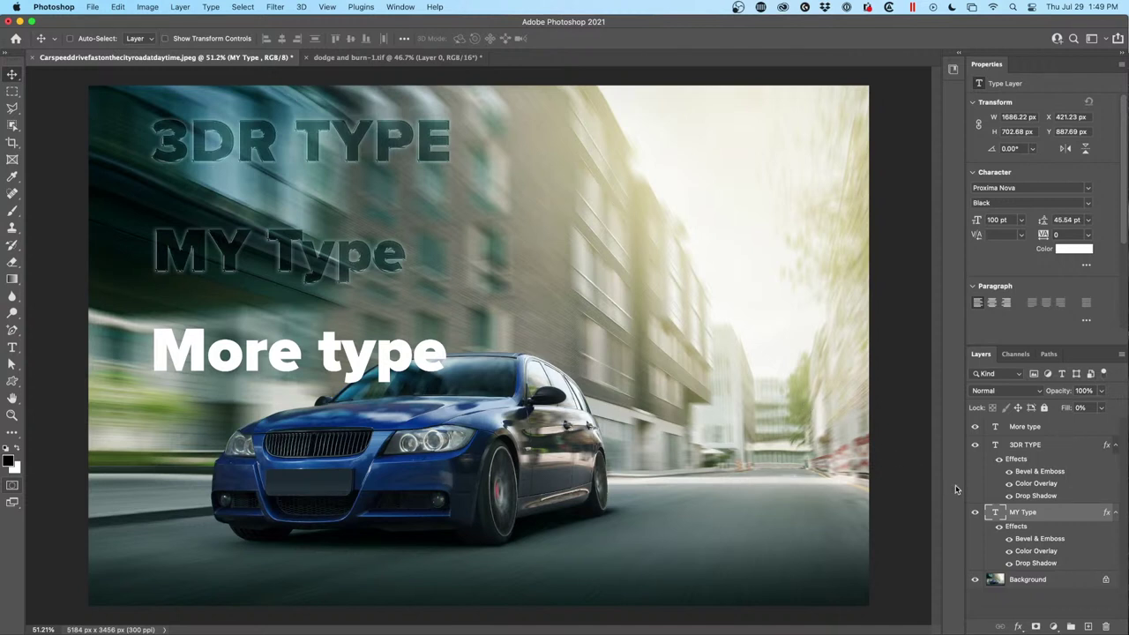
click(1053, 427)
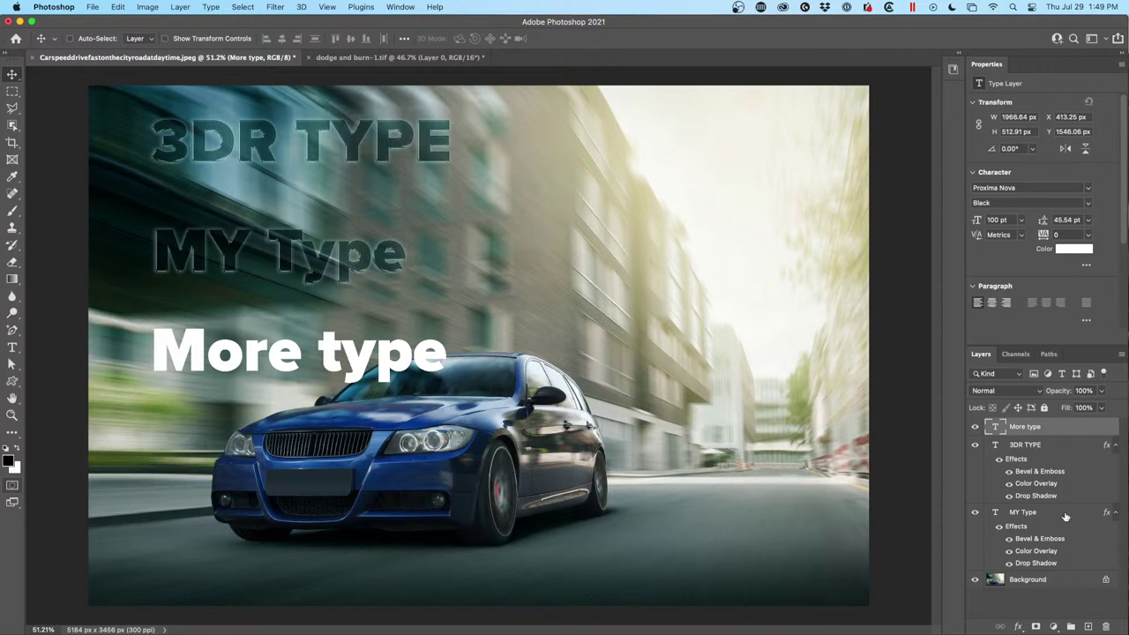
Change the 3DR TYPE colour overlay to yellow-green.
double_click(1037, 484)
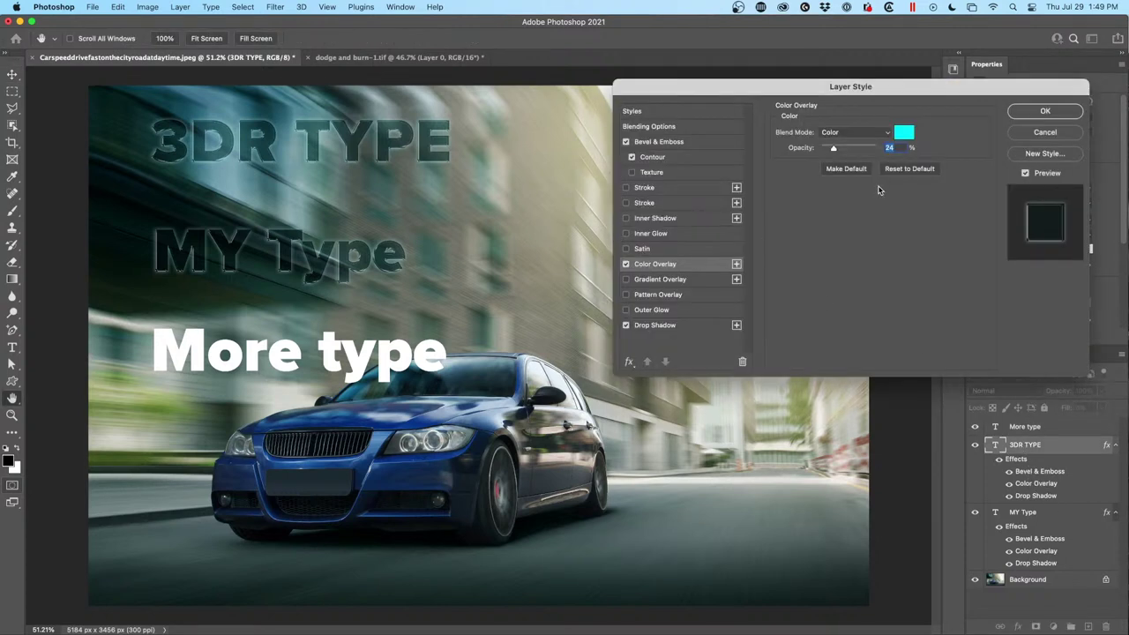
click(906, 132)
drag(974, 315, 974, 359)
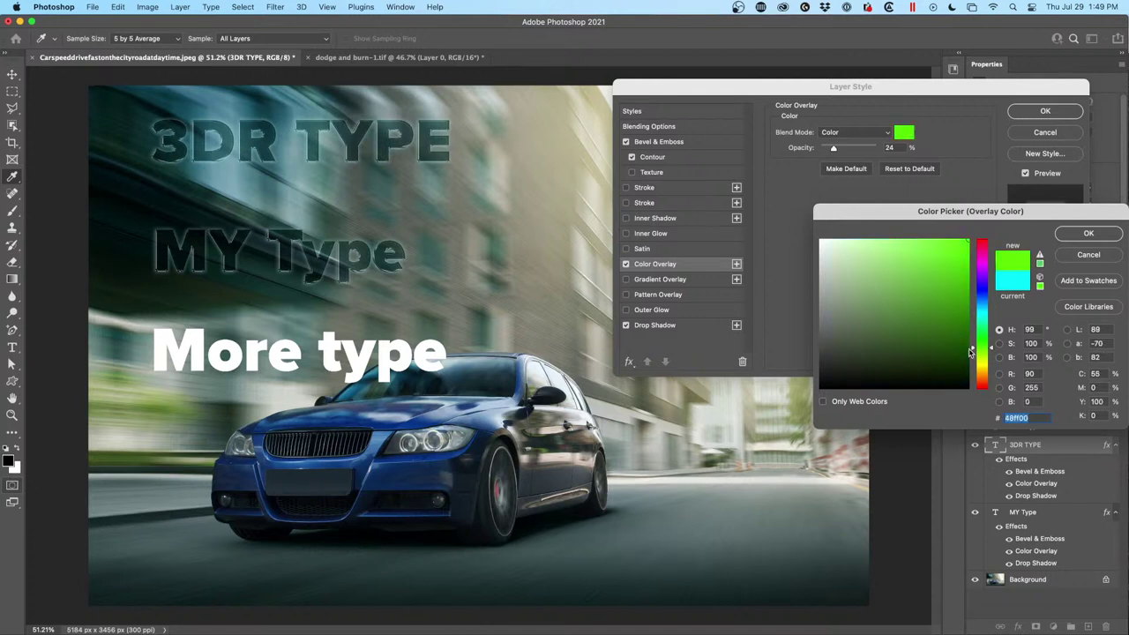
click(1071, 233)
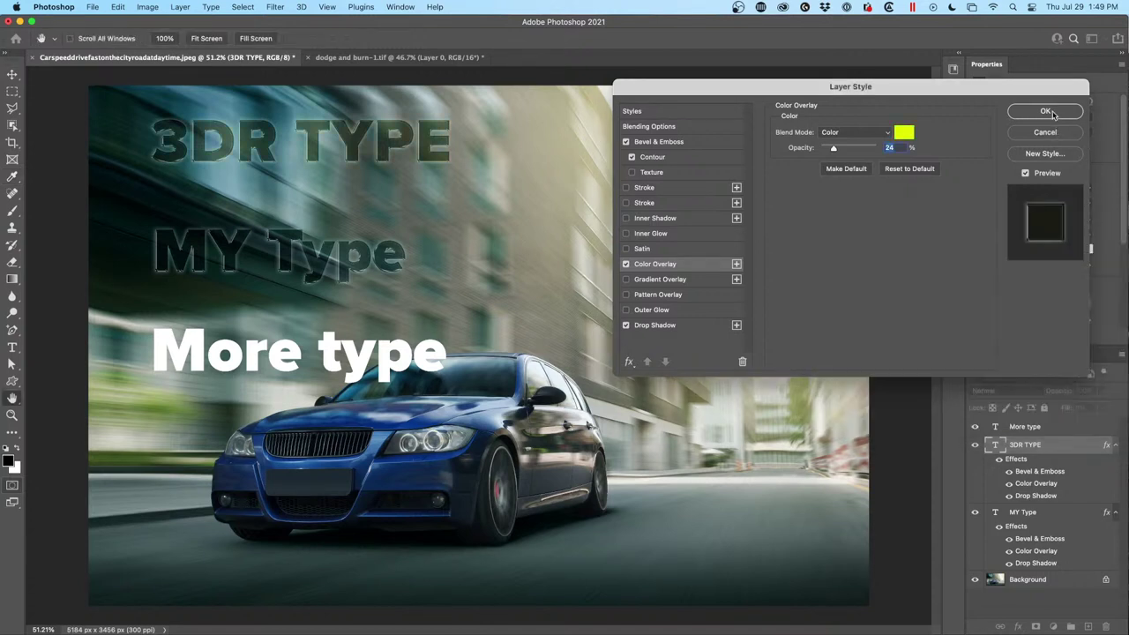
click(1047, 113)
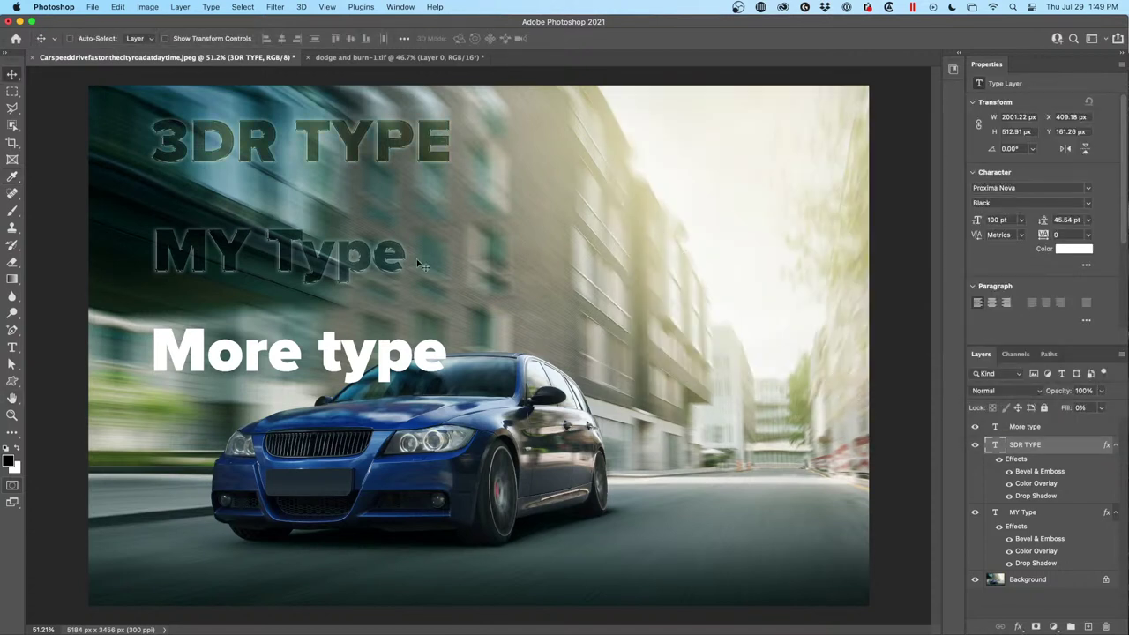
Copy the 3DR TYPE layer style and paste it onto MY Type, then select all three type layers.
right_click(1028, 461)
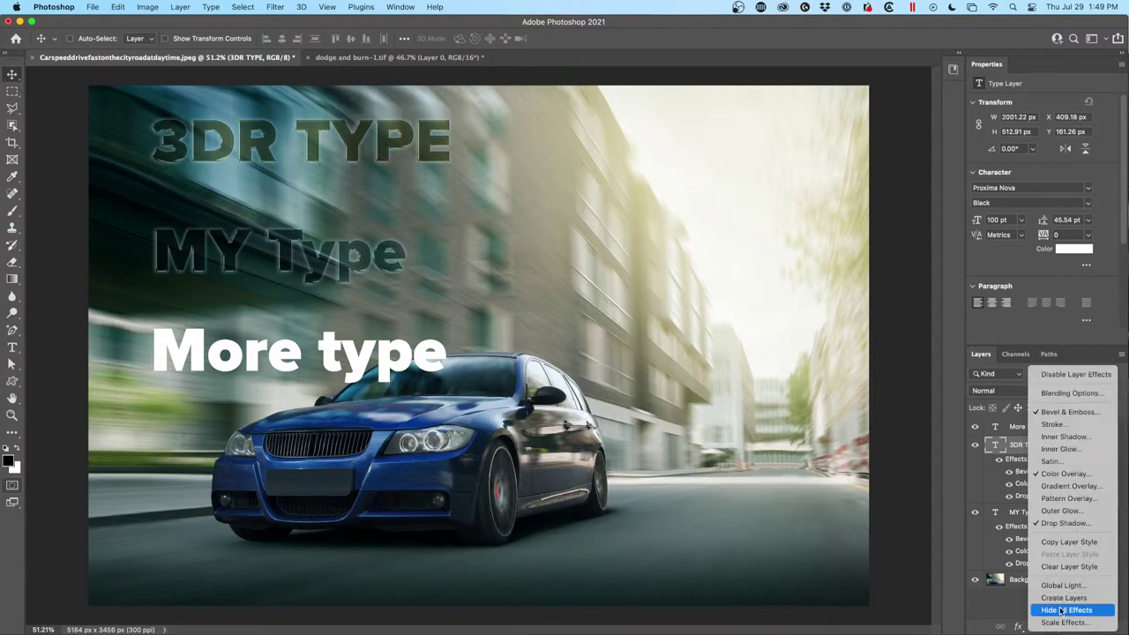
click(1079, 541)
click(1037, 514)
right_click(1037, 515)
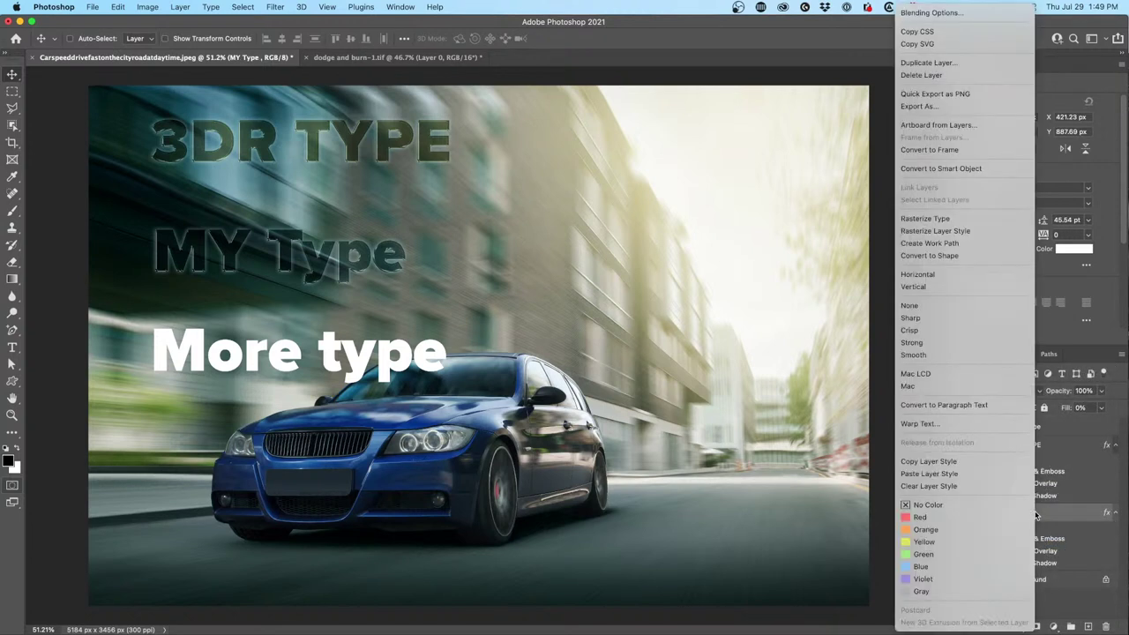
click(959, 474)
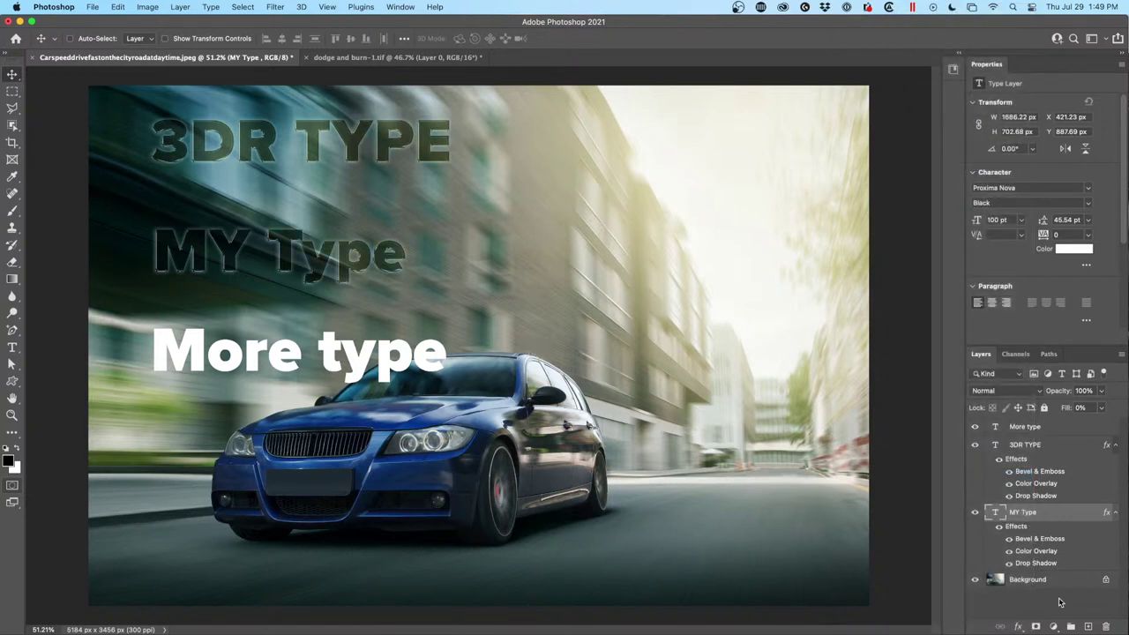
click(1051, 429)
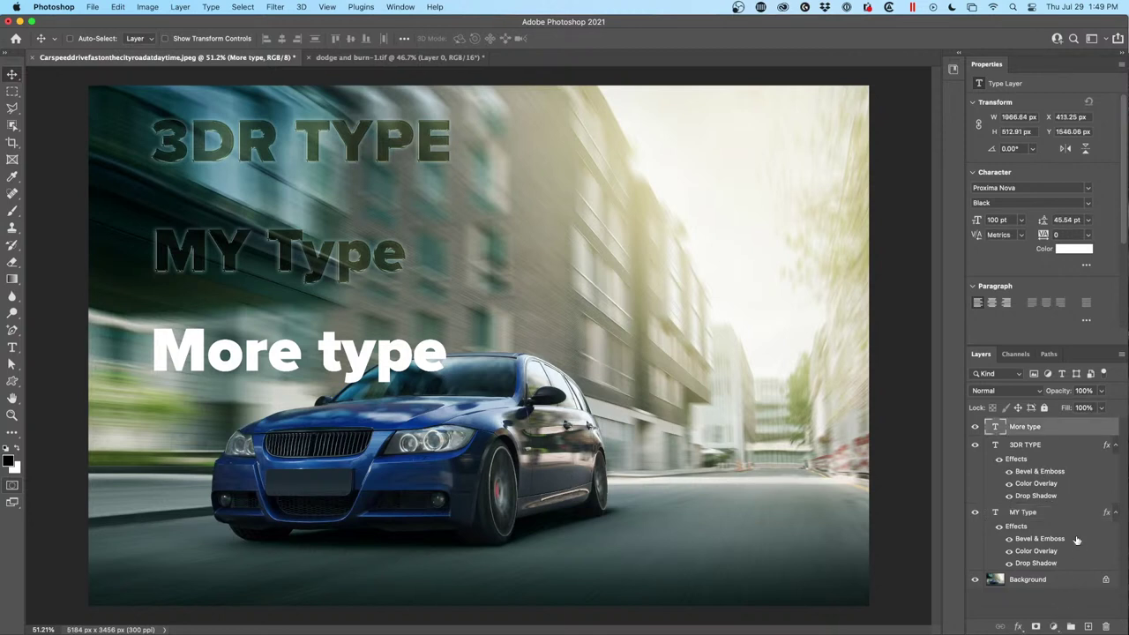
shift+click(1062, 515)
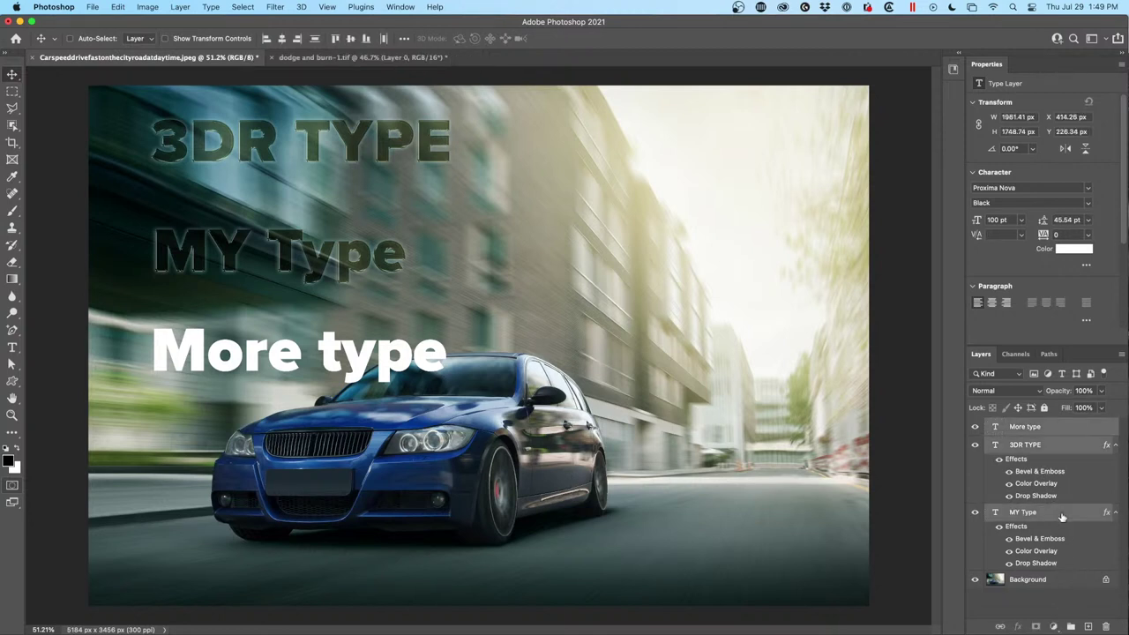
Group the three type layers into Group 1, moving 3DR TYPE's and a MY Type copy's effects onto the group.
key(super+g)
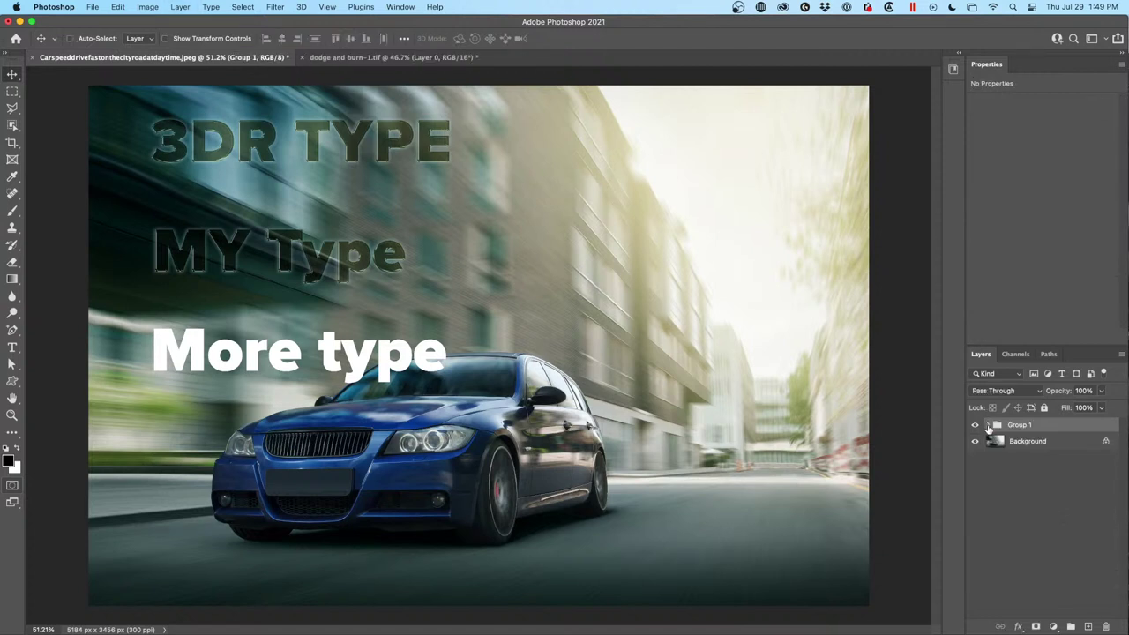
click(987, 425)
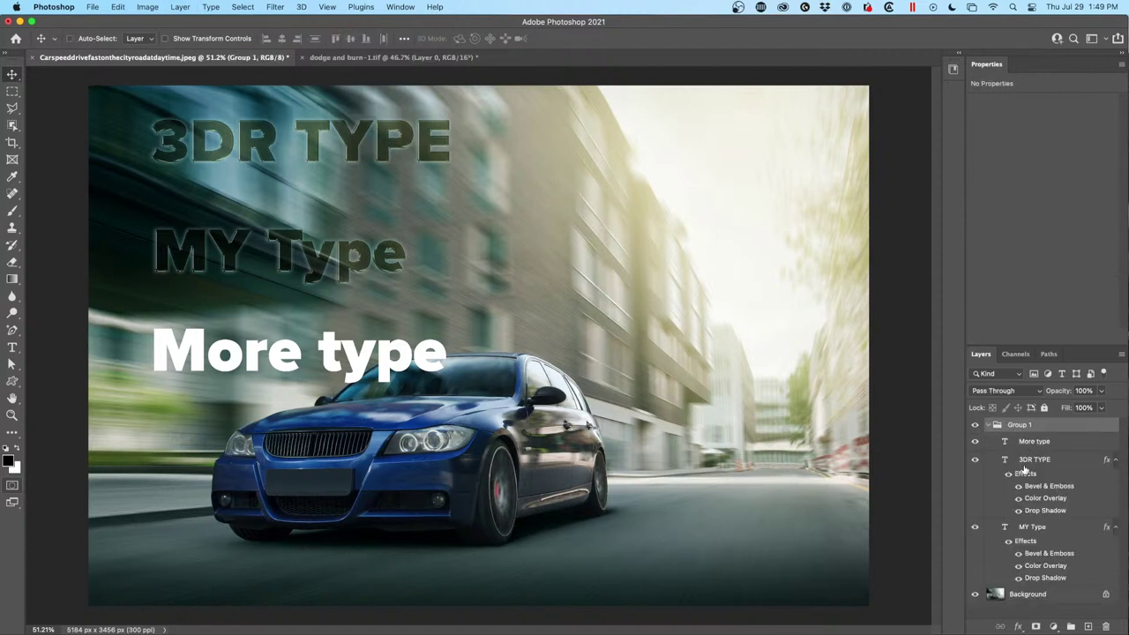
drag(1024, 475, 1034, 434)
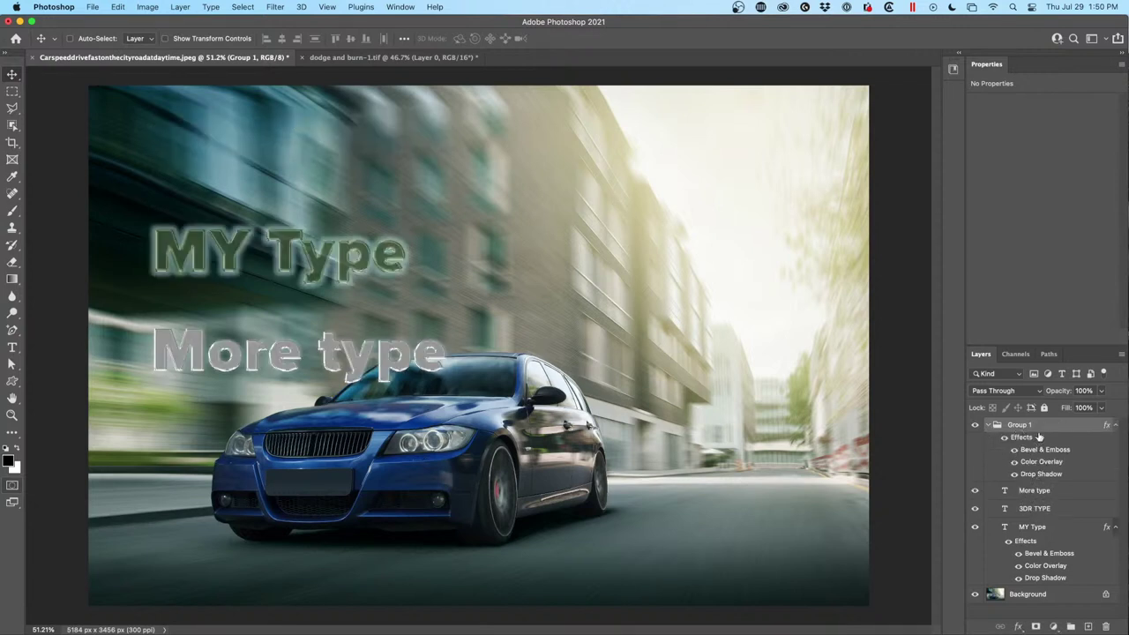
drag(1029, 526, 1029, 438)
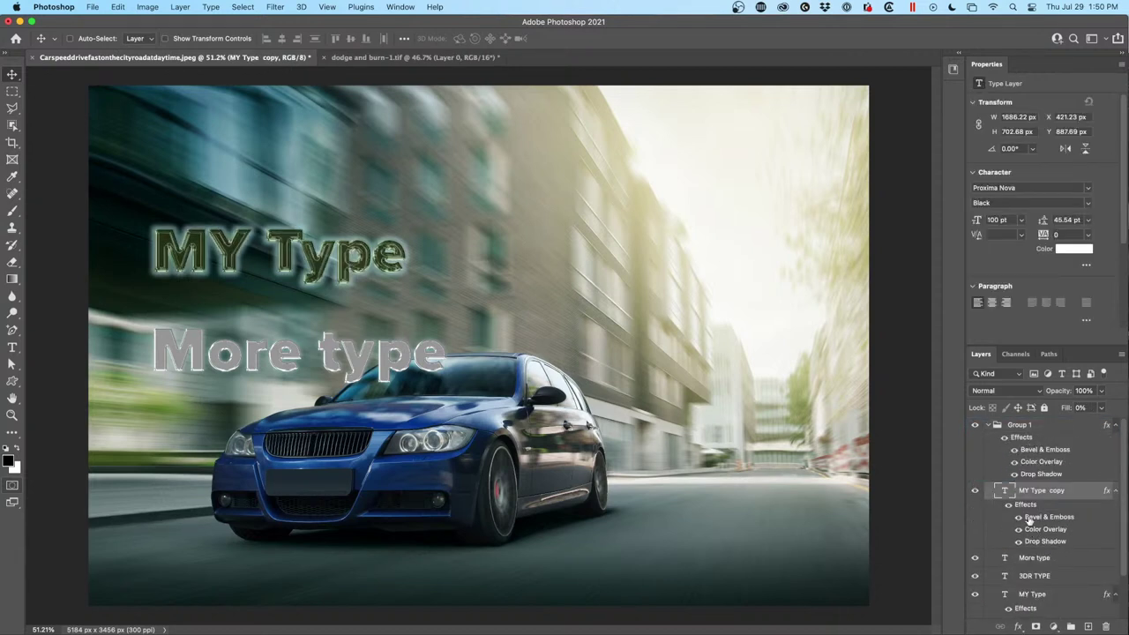
drag(1024, 505, 1030, 436)
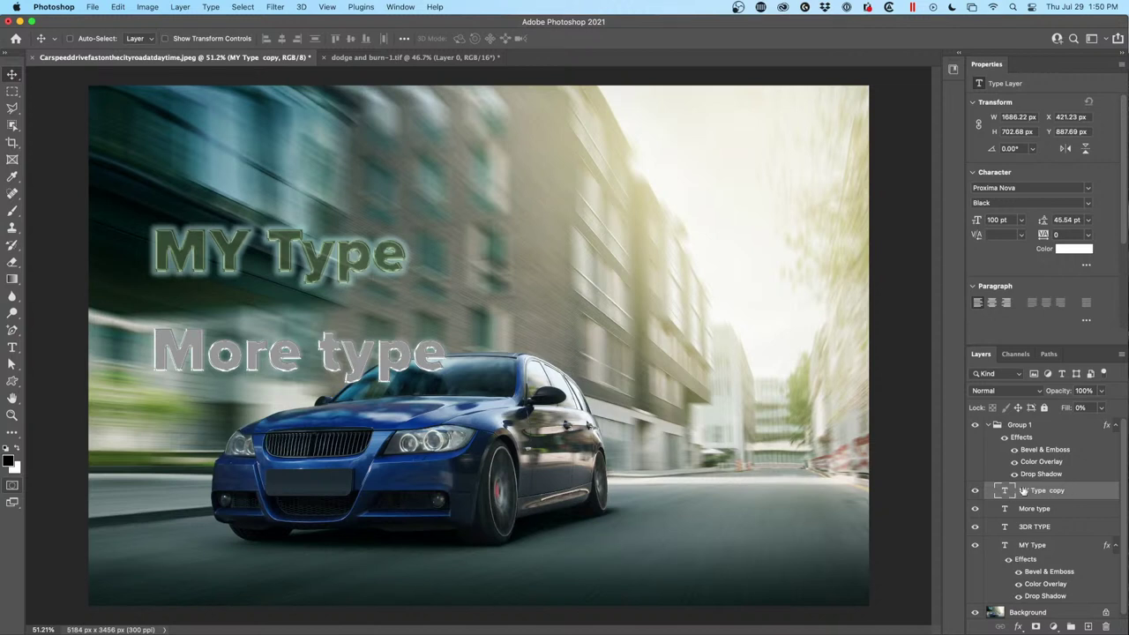
scroll(1023, 491, down, 1)
Toggle MY Type's visibility and recommit the More type fill value.
click(975, 541)
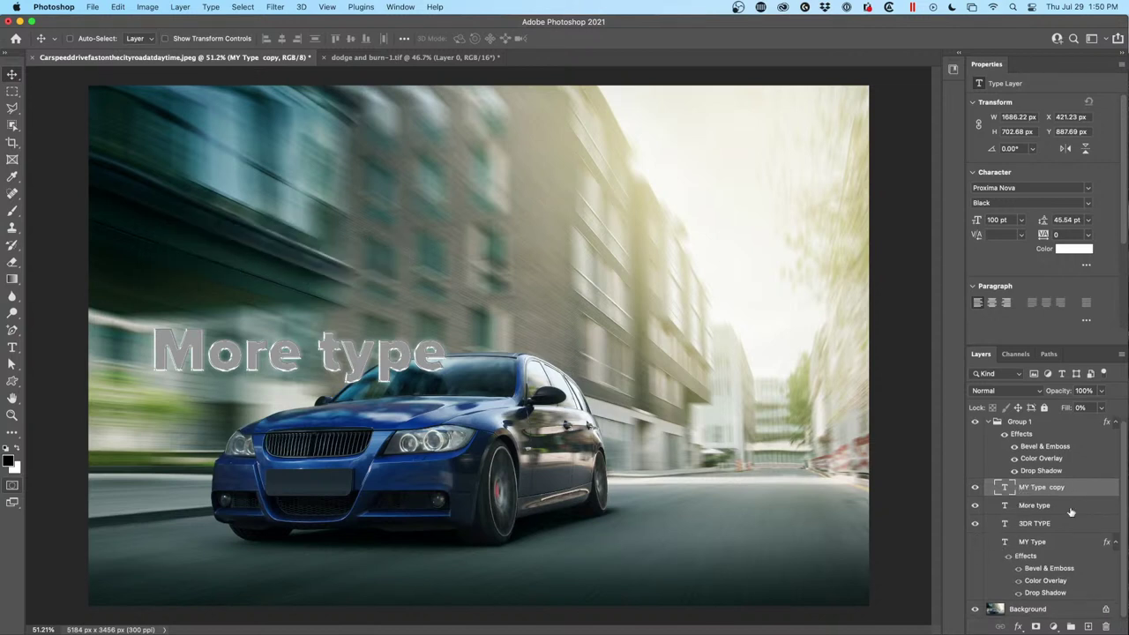
click(975, 541)
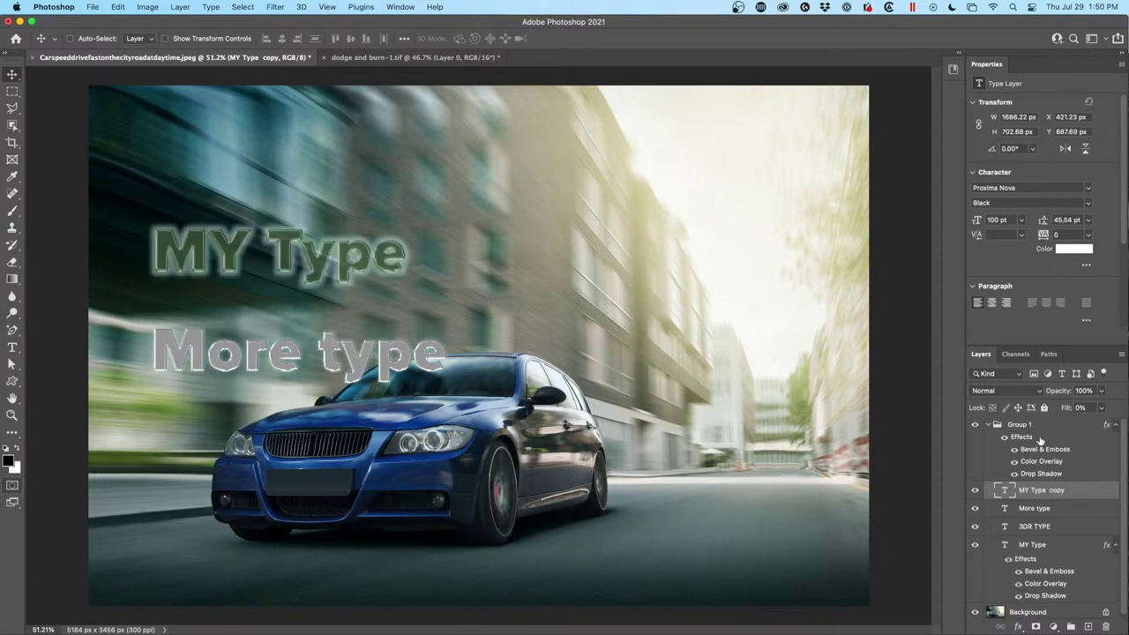
click(1010, 560)
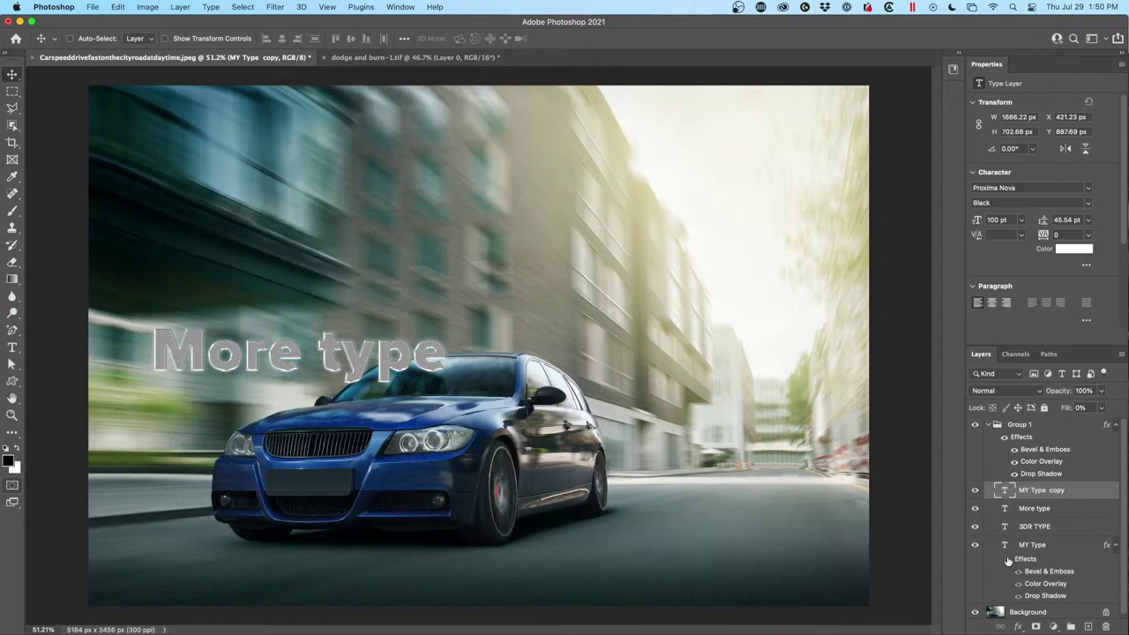
click(1024, 427)
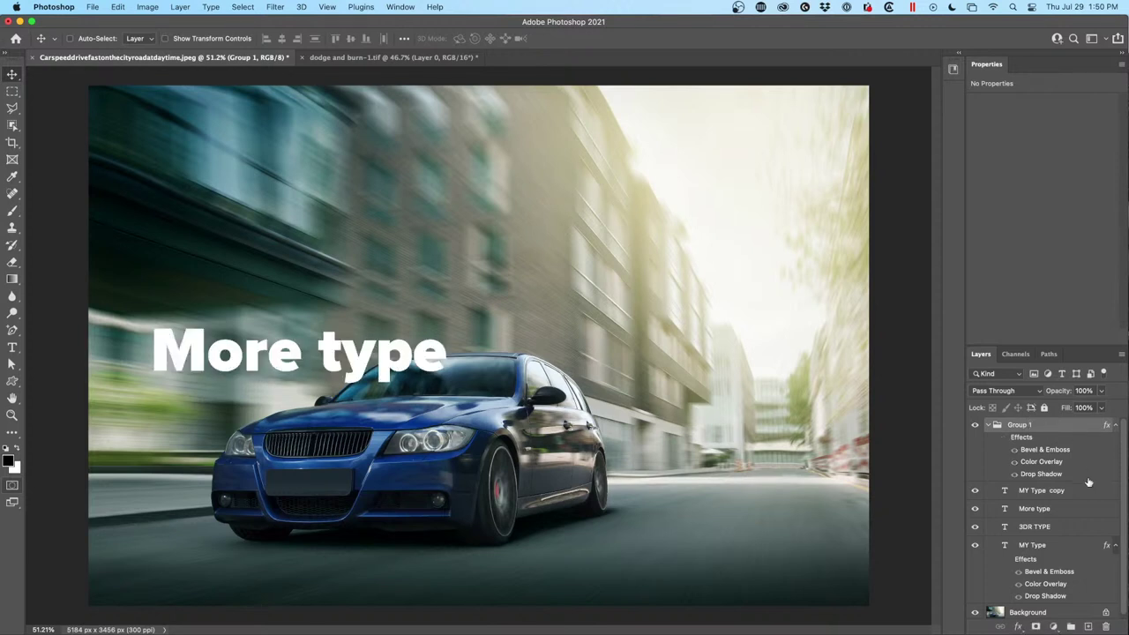
click(1021, 492)
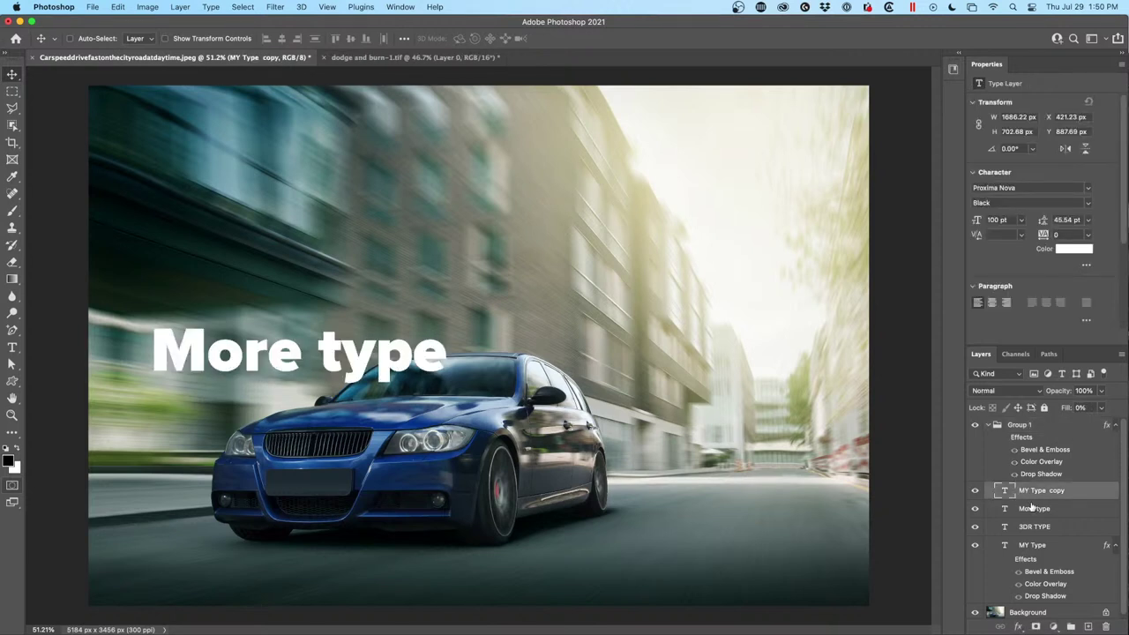
click(1031, 508)
click(1066, 408)
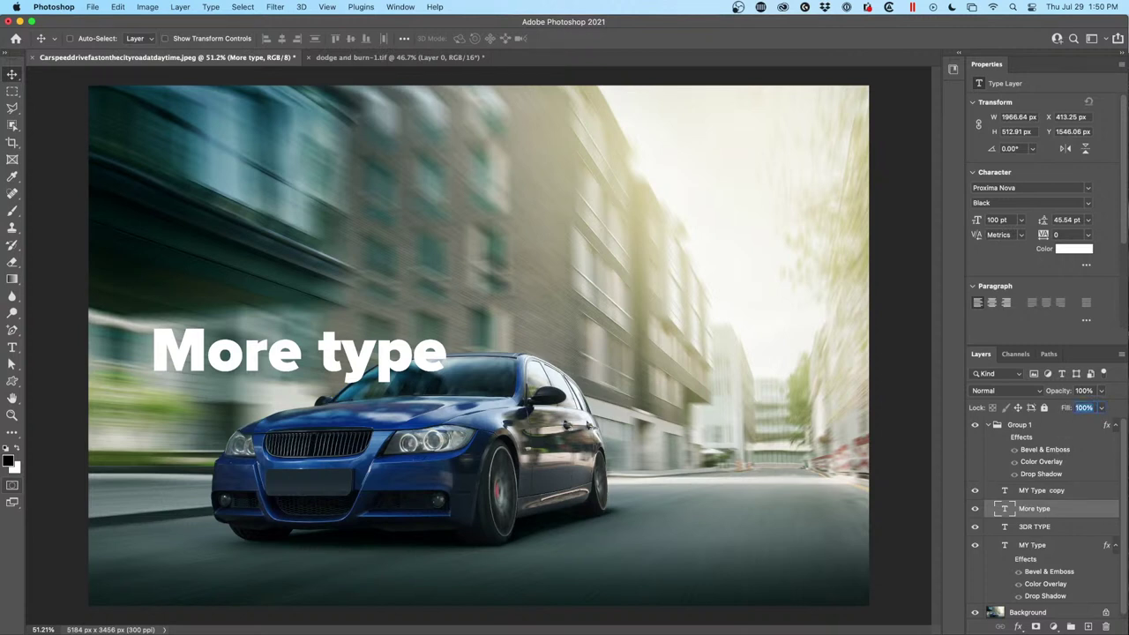
key(Return)
Set the fill of MY Type copy and MY Type to 100%.
click(1056, 488)
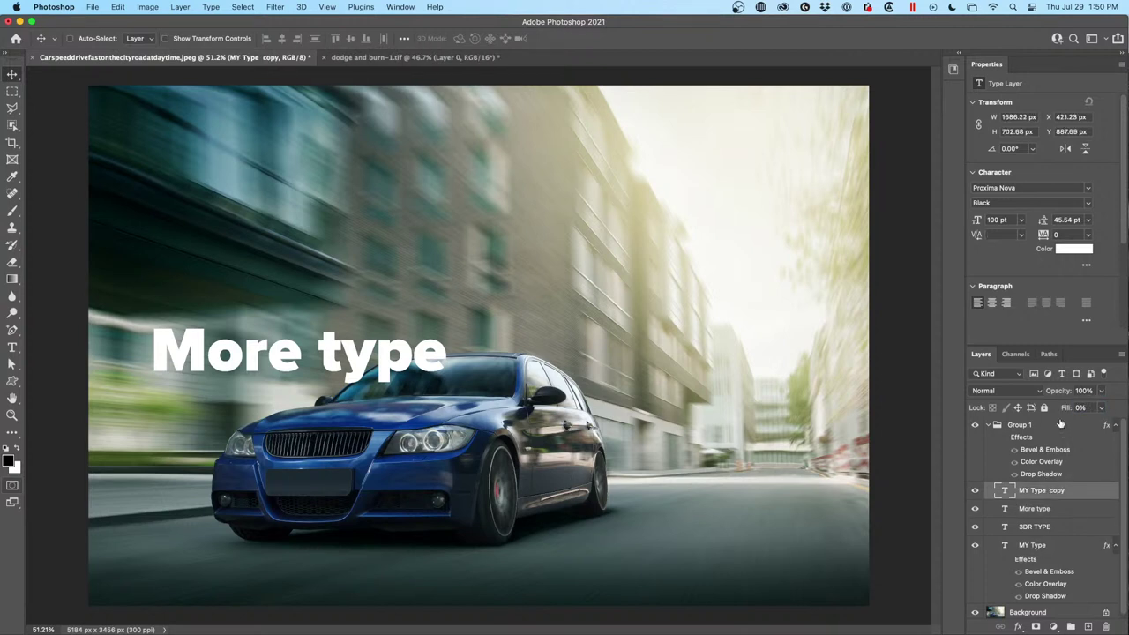
click(1067, 408)
key(Return)
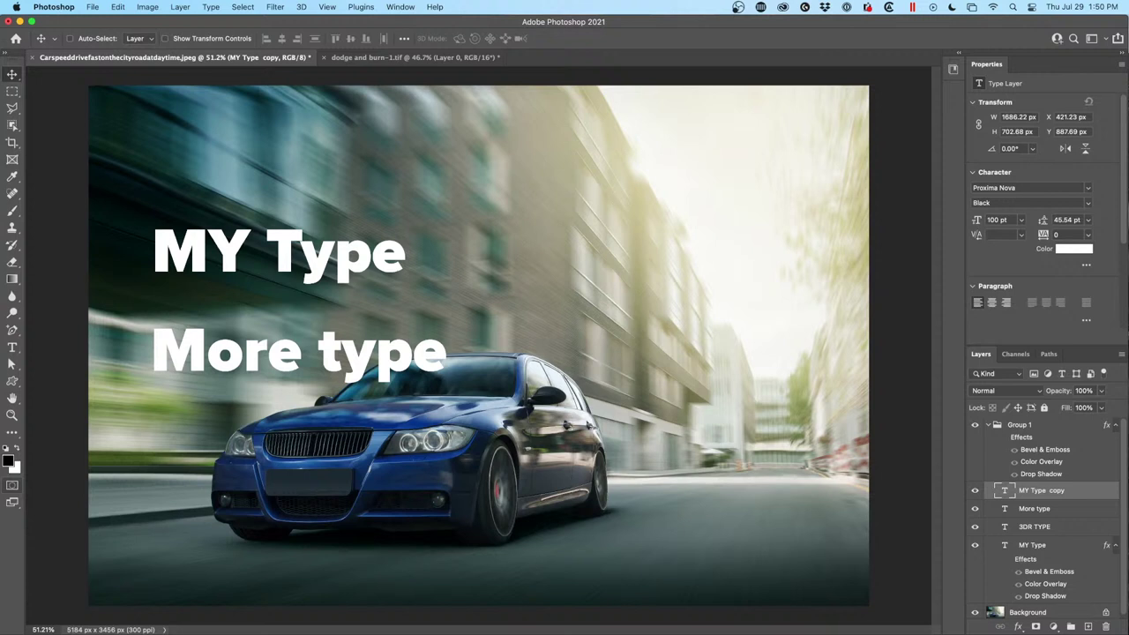
click(1067, 508)
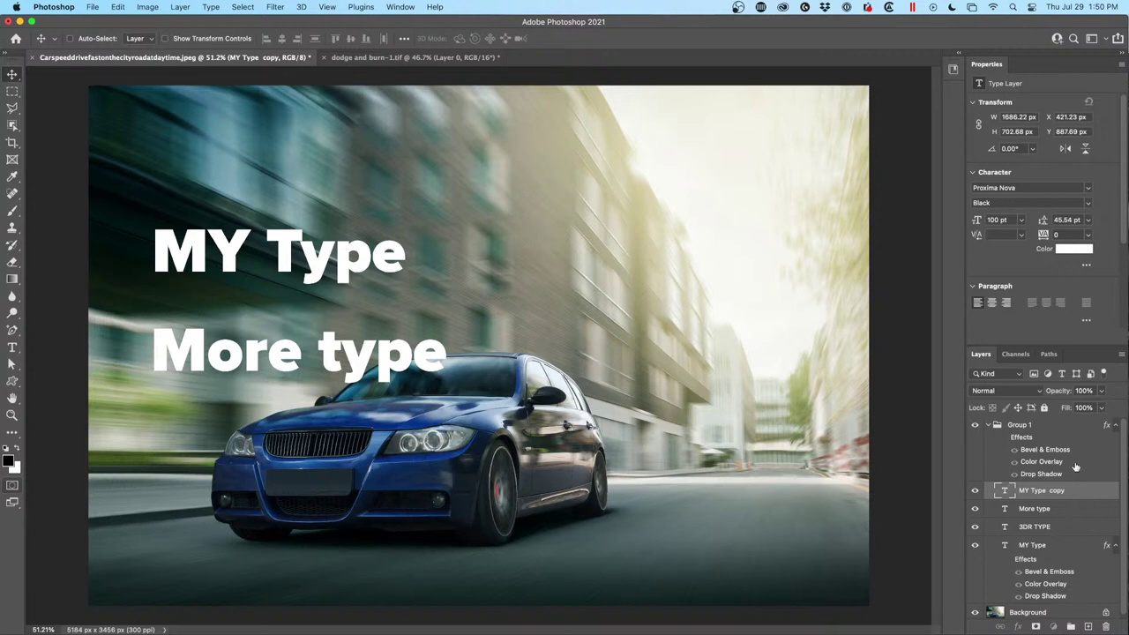
click(1068, 408)
key(Return)
click(1059, 547)
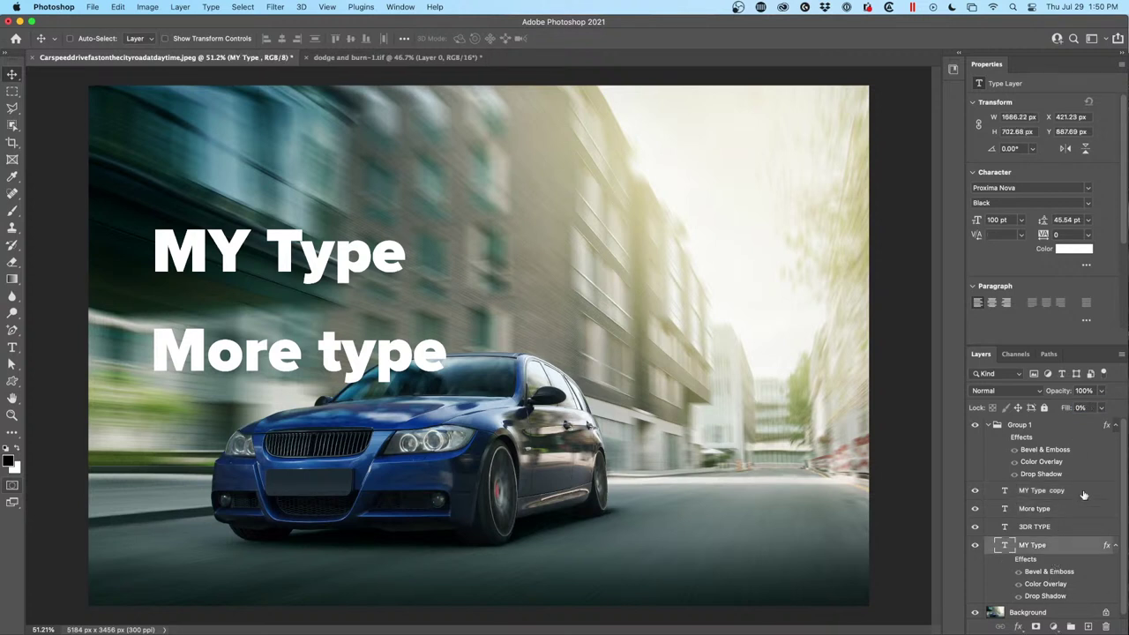
drag(1066, 407, 1093, 408)
key(Return)
click(1064, 492)
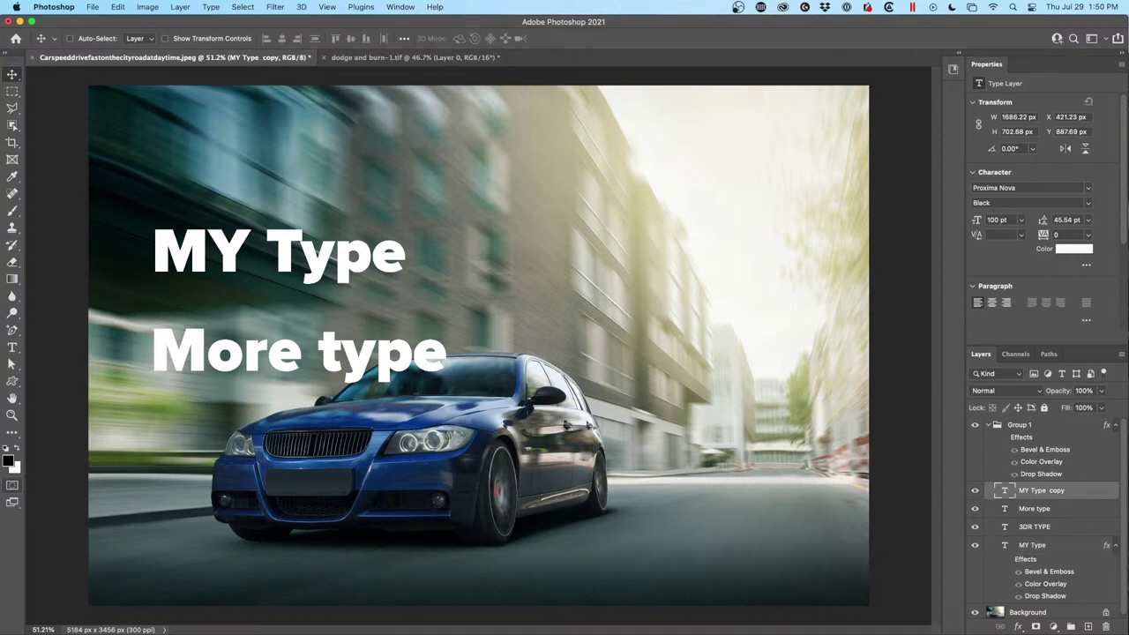
click(1041, 508)
Set the 3DR TYPE layer's fill to 100.
click(1058, 533)
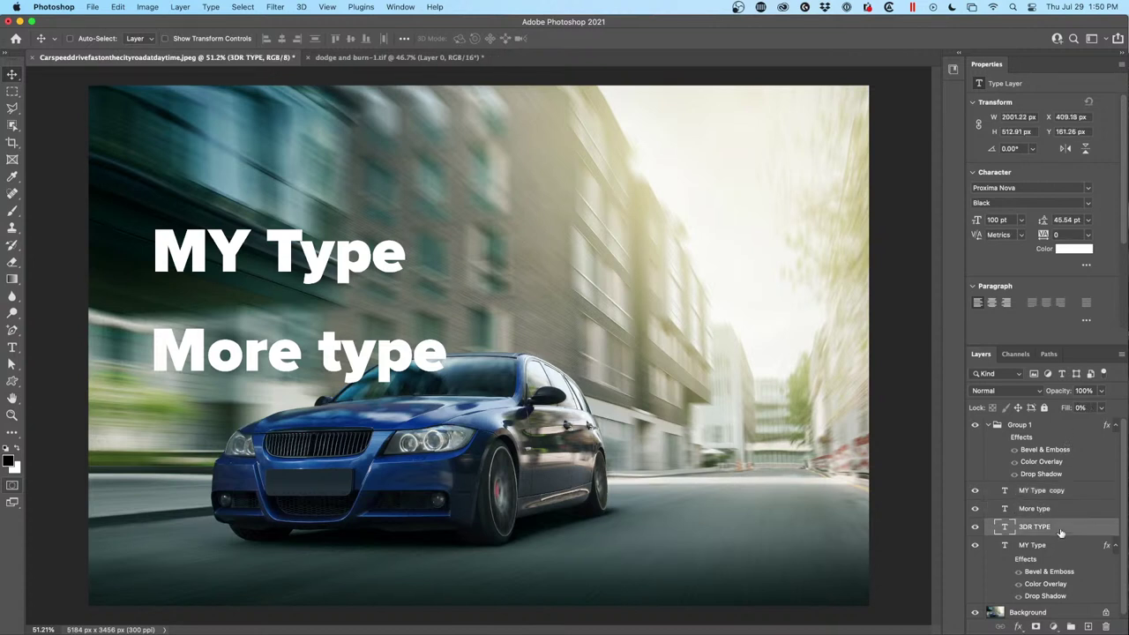
click(1080, 408)
text(100)
key(Return)
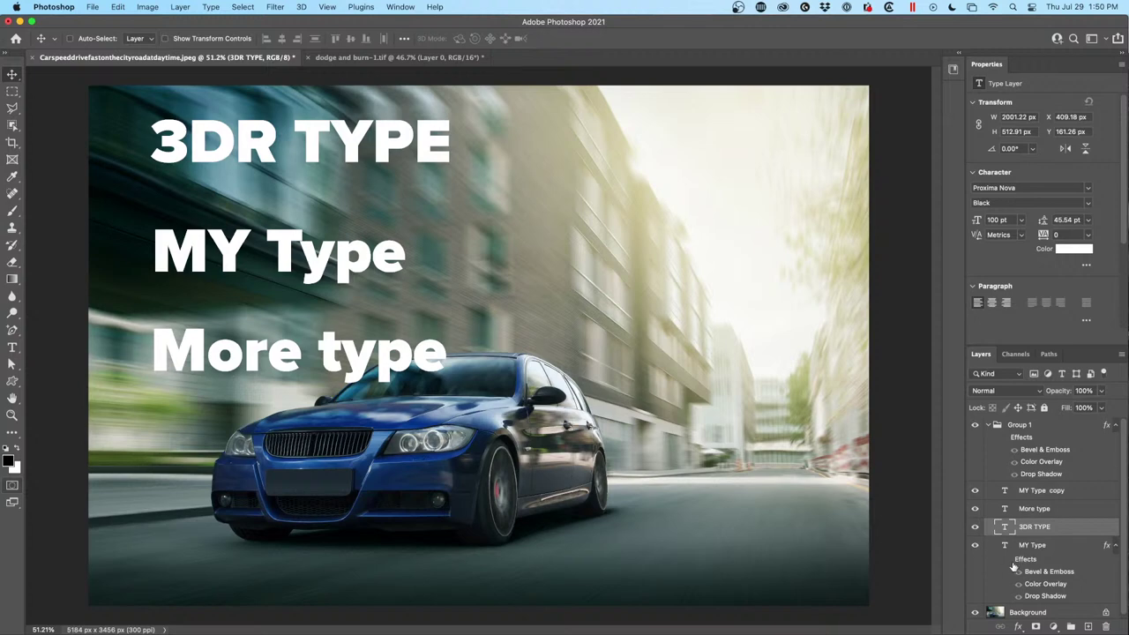
Clear MY Type's layer style and delete the MY Type copy layer.
right_click(1034, 547)
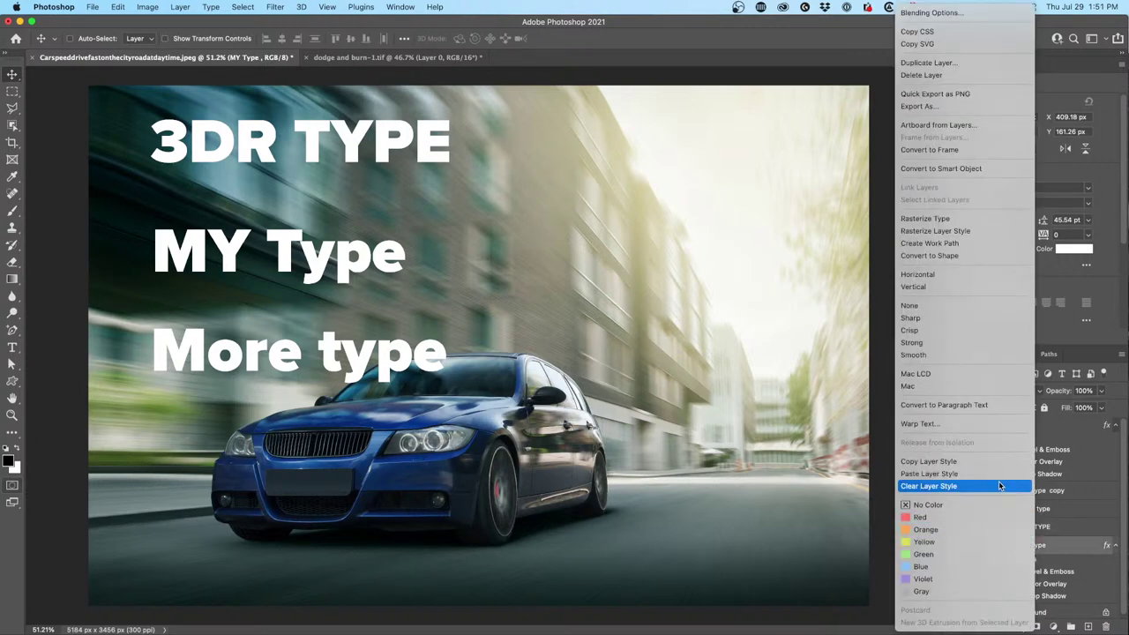
click(986, 487)
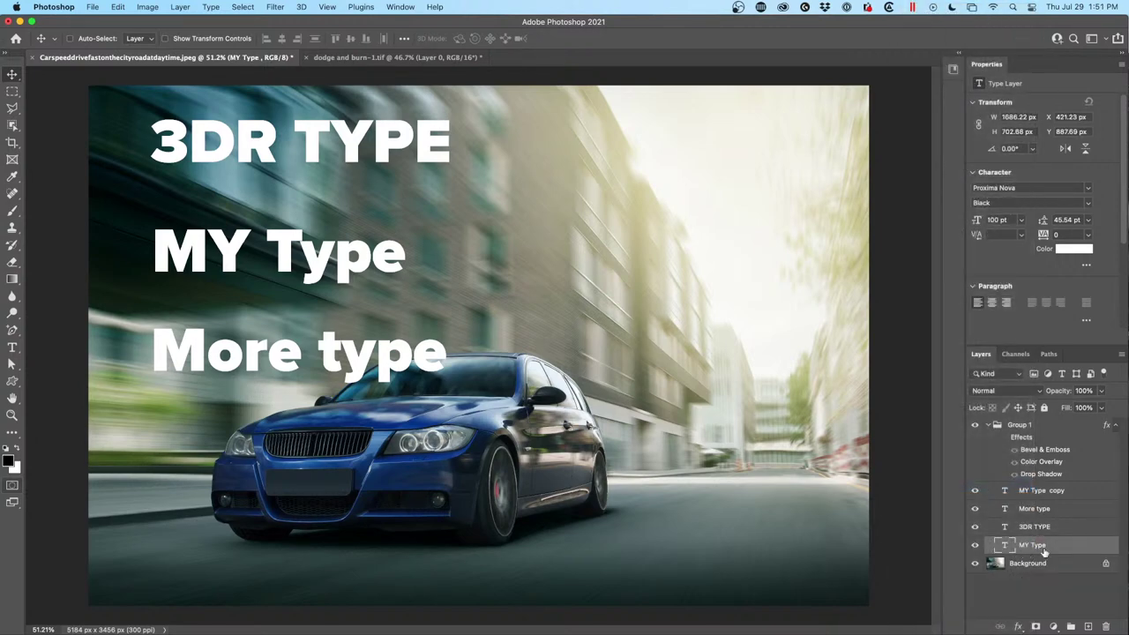
click(1050, 492)
shift+click(1059, 513)
shift+click(1059, 527)
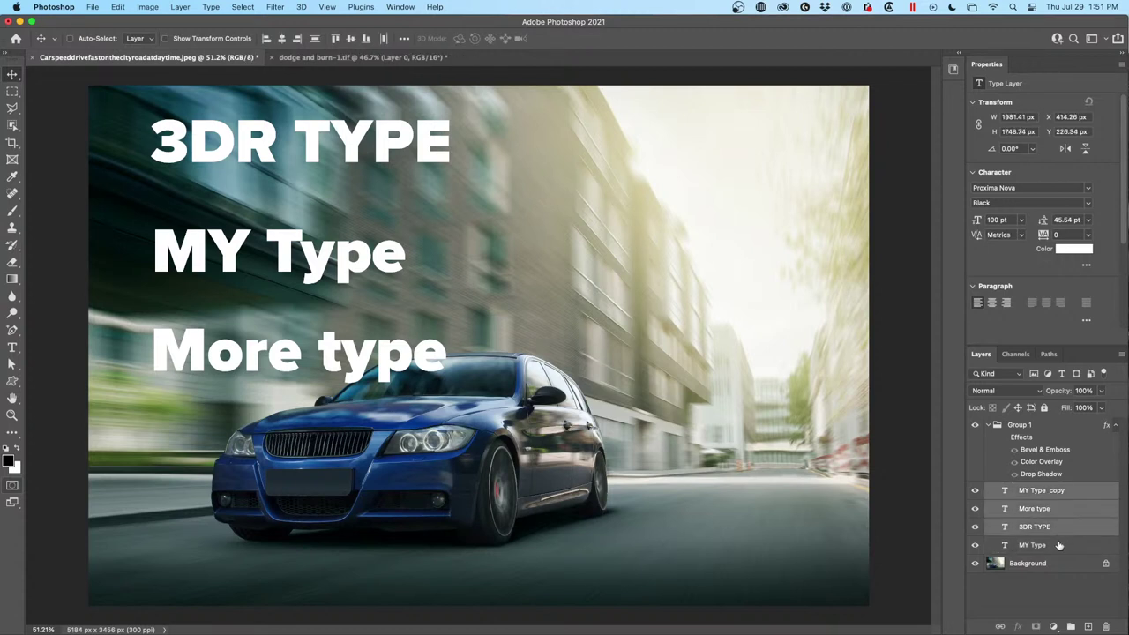
shift+click(1059, 545)
drag(986, 491, 1030, 492)
key(Delete)
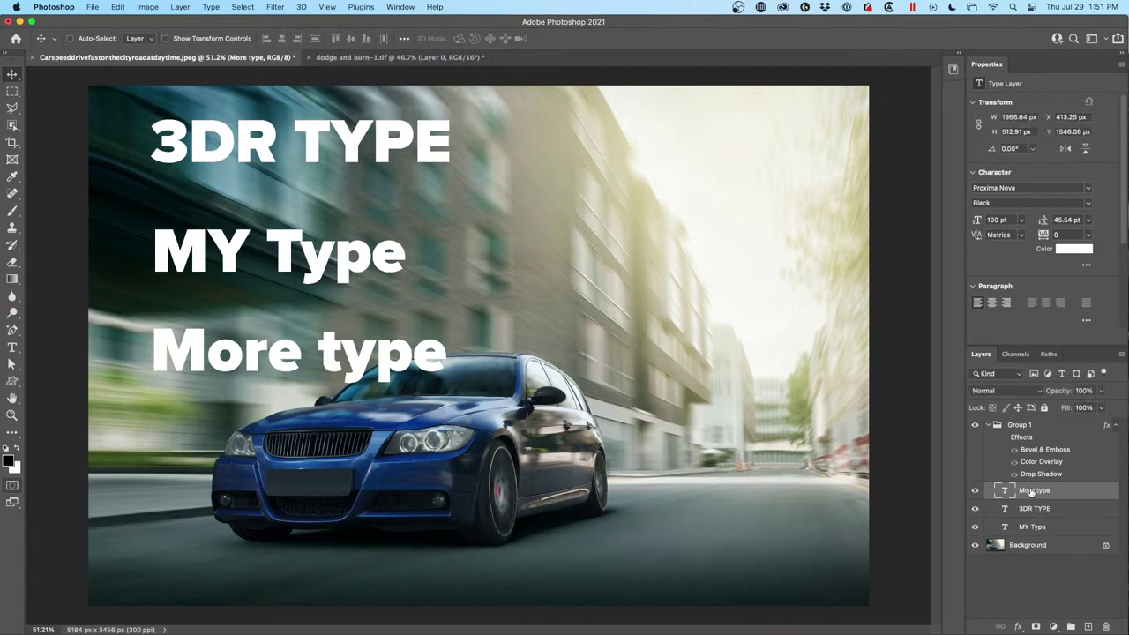
Turn on Group 1's layer effects, comparing them off and on.
click(1016, 440)
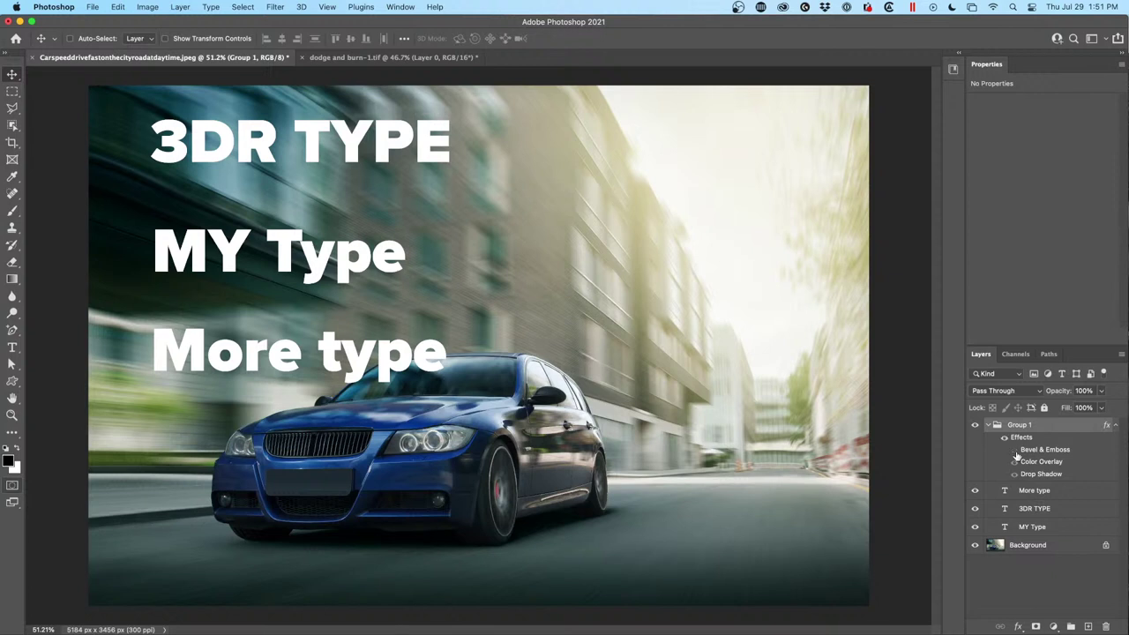
click(1014, 439)
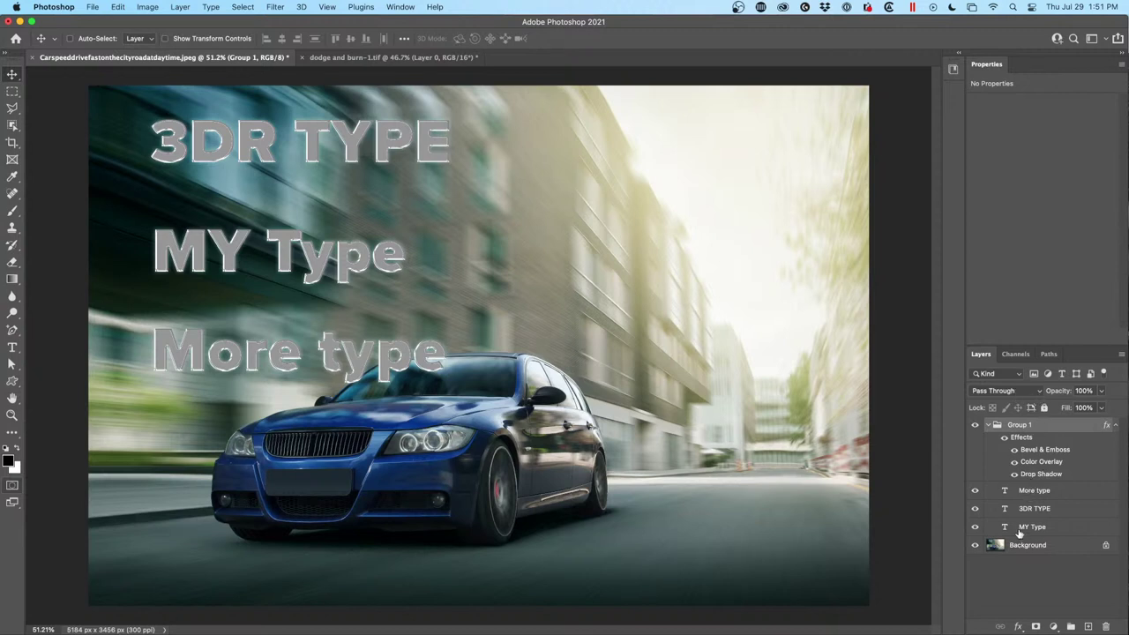
click(1015, 451)
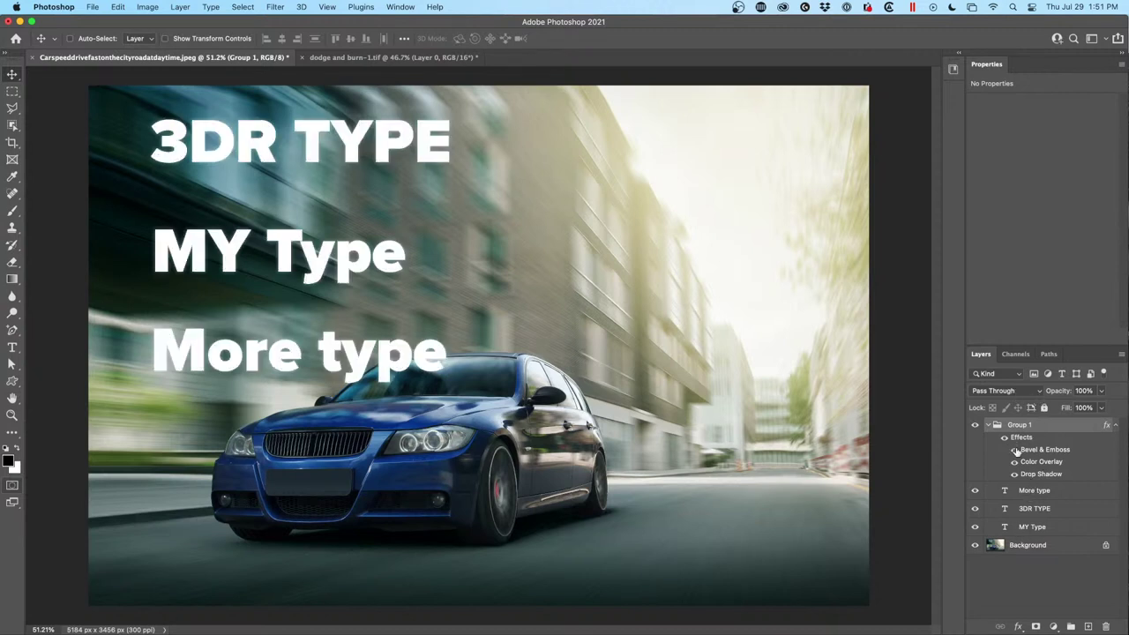
click(1015, 450)
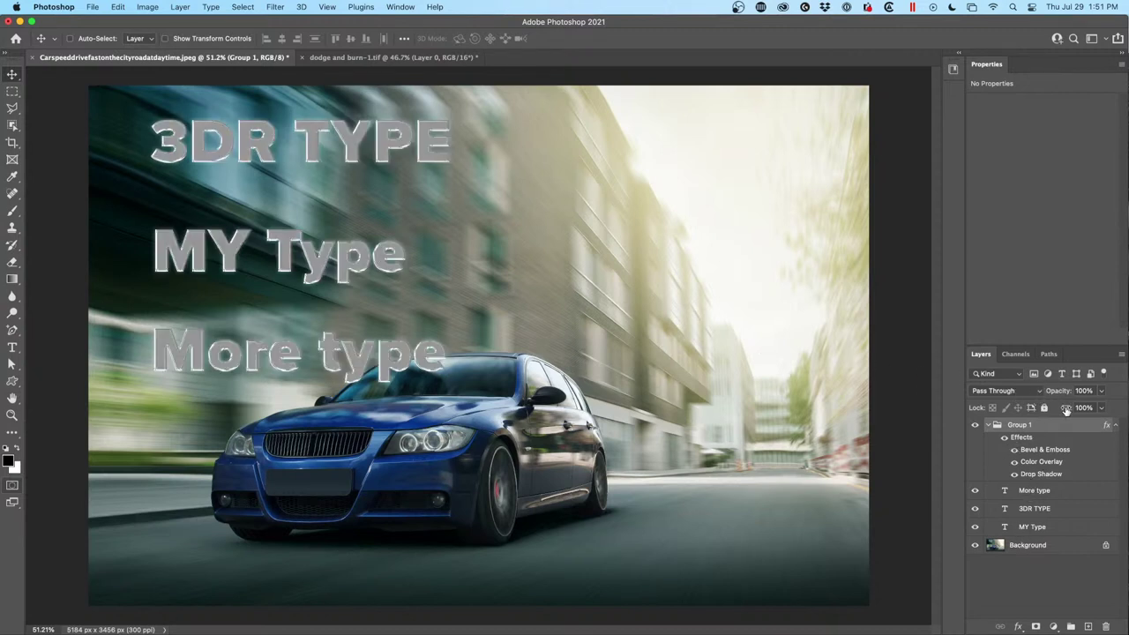
Lower Group 1's fill to 0% and try a pale cream colour overlay.
drag(1066, 409, 839, 414)
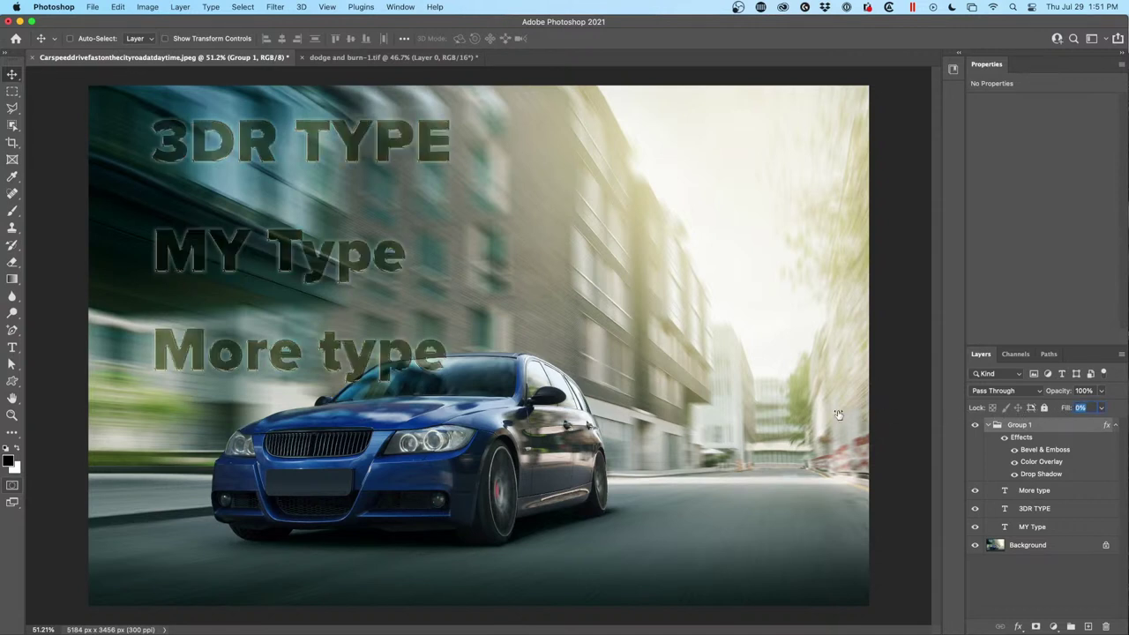
double_click(1044, 461)
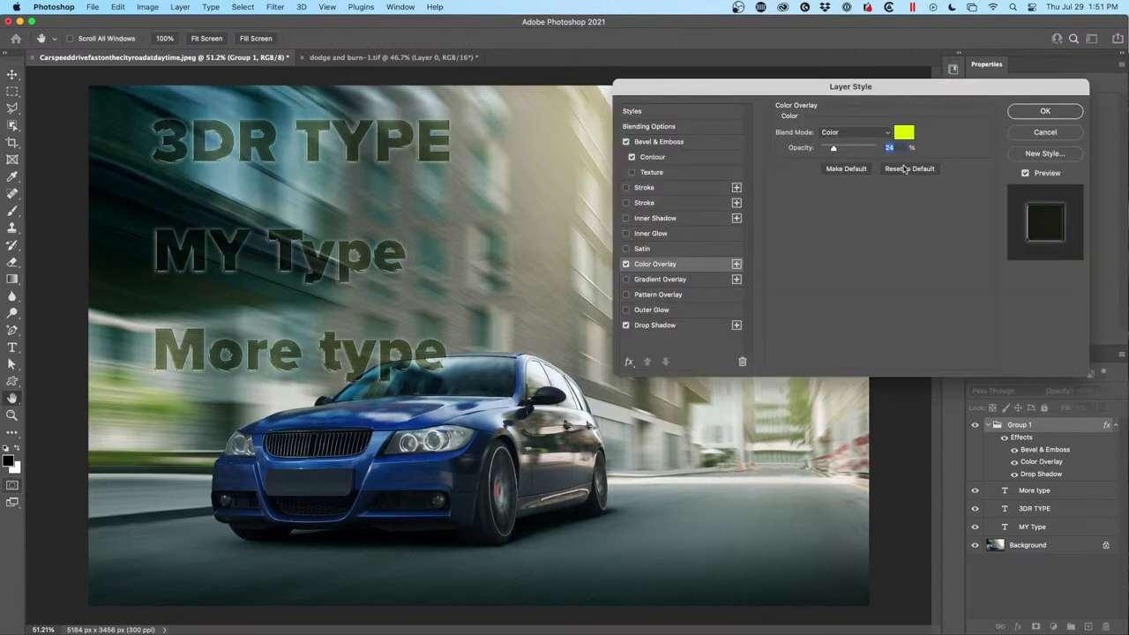
click(903, 132)
click(836, 249)
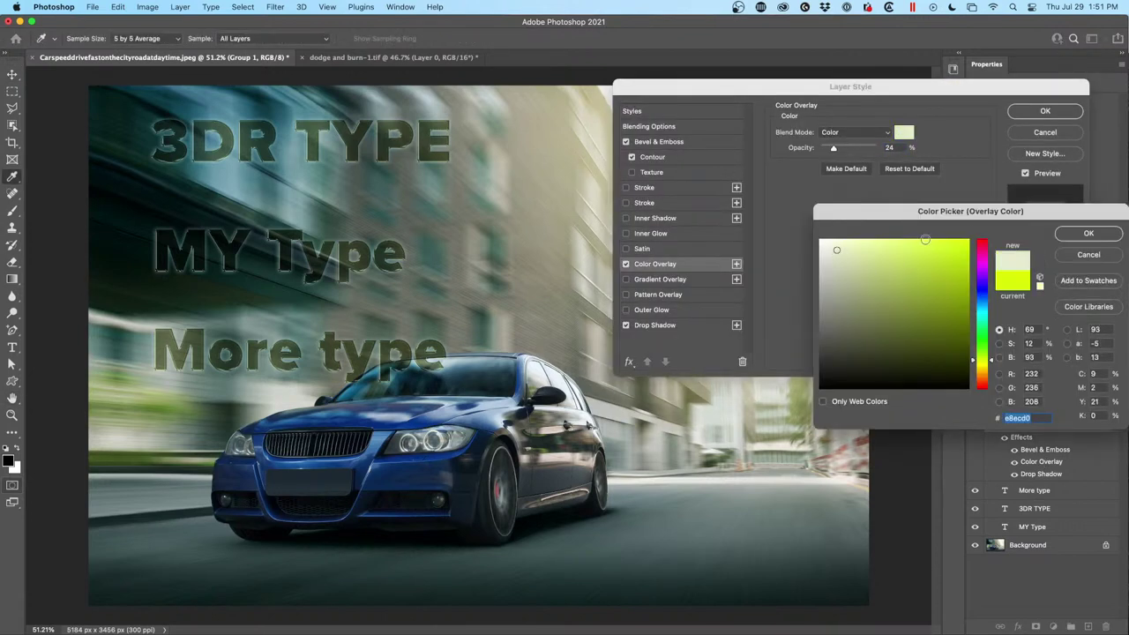
key(Return)
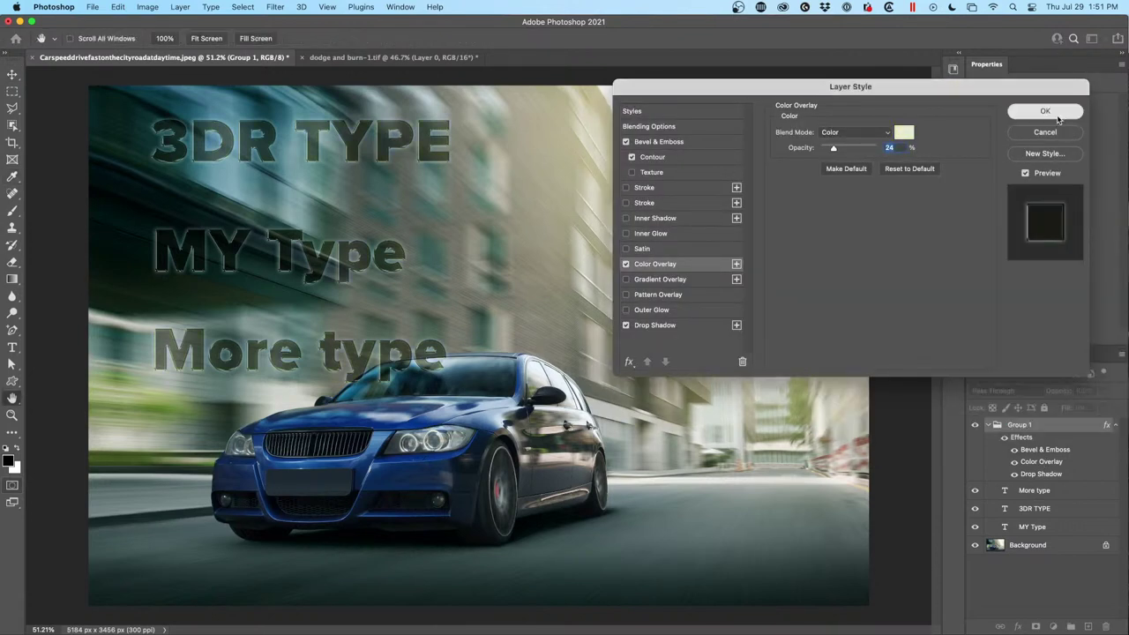
click(1058, 113)
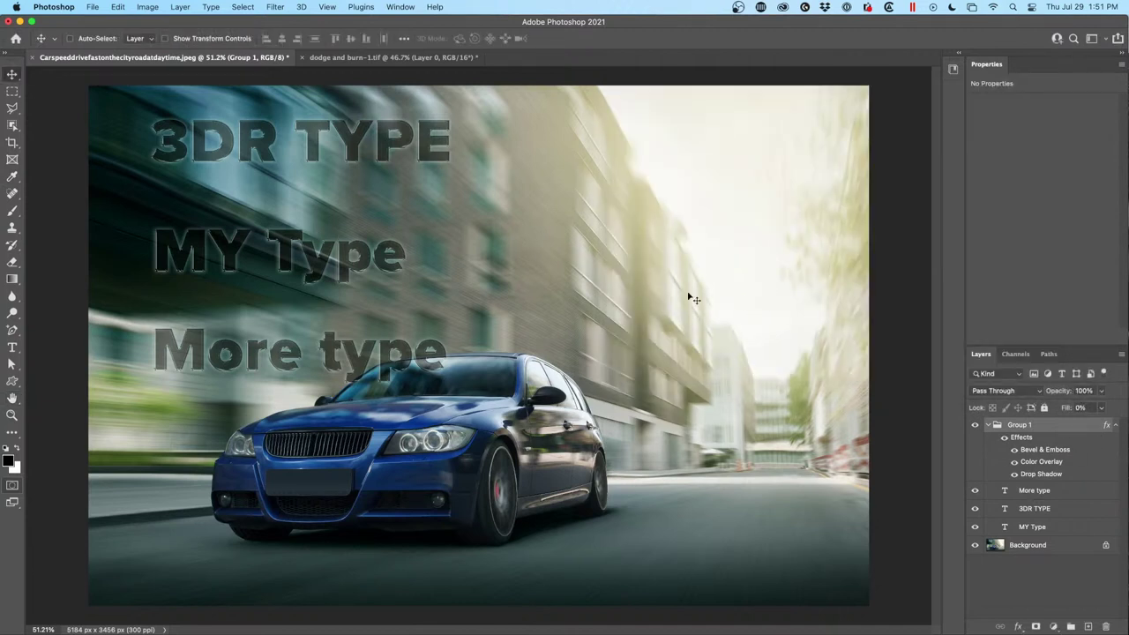
Change Group 1's colour overlay to vivid pink ef286a.
double_click(1027, 462)
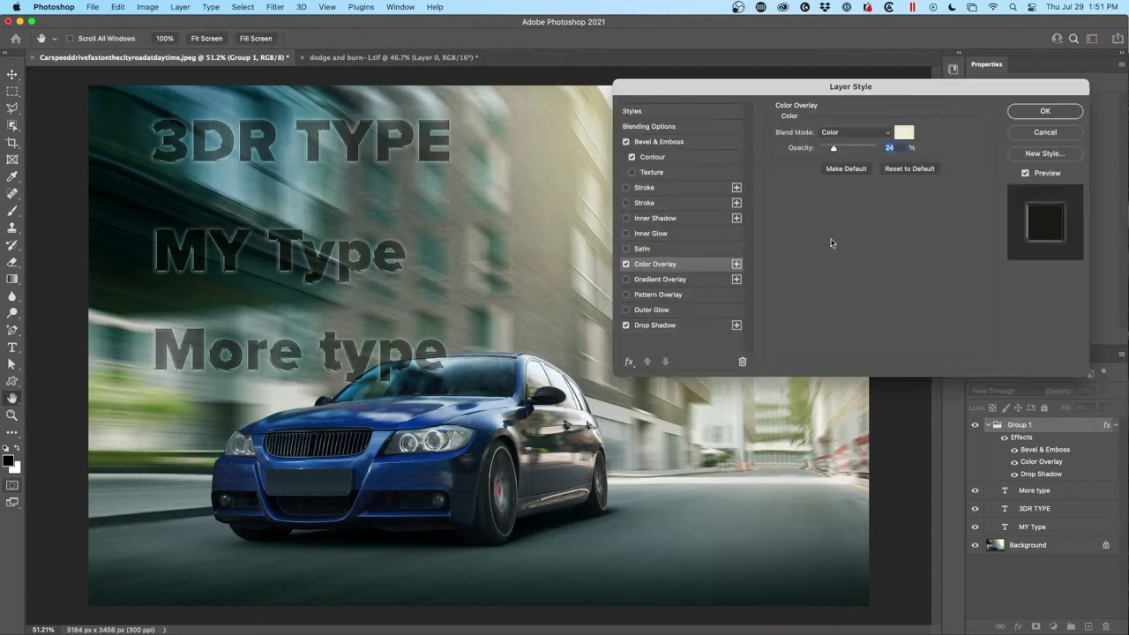
click(907, 134)
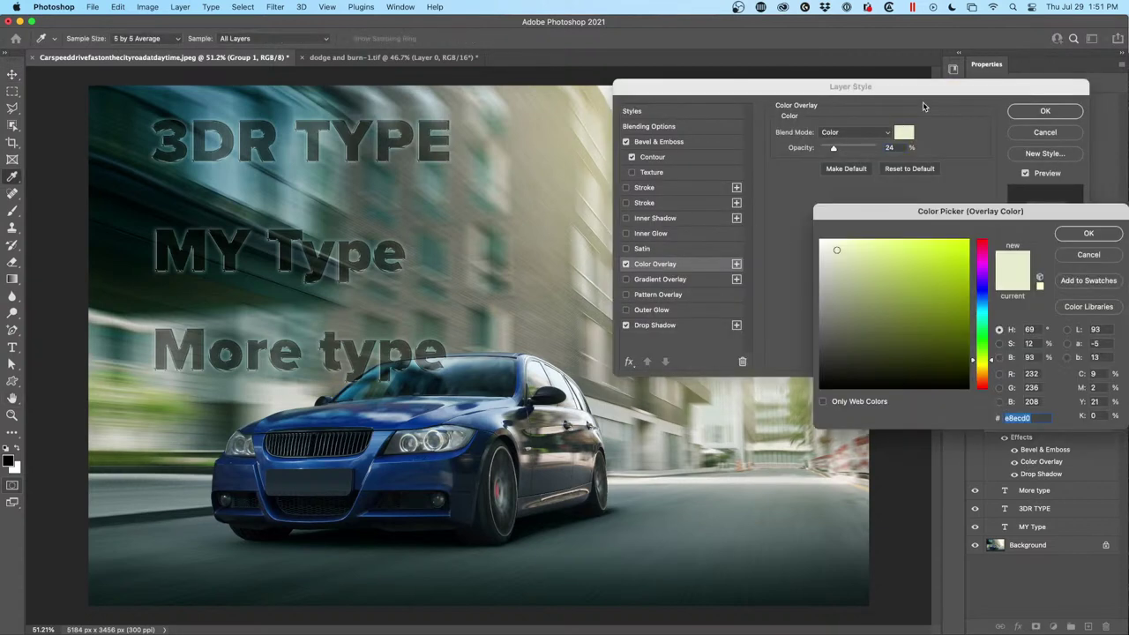
click(984, 248)
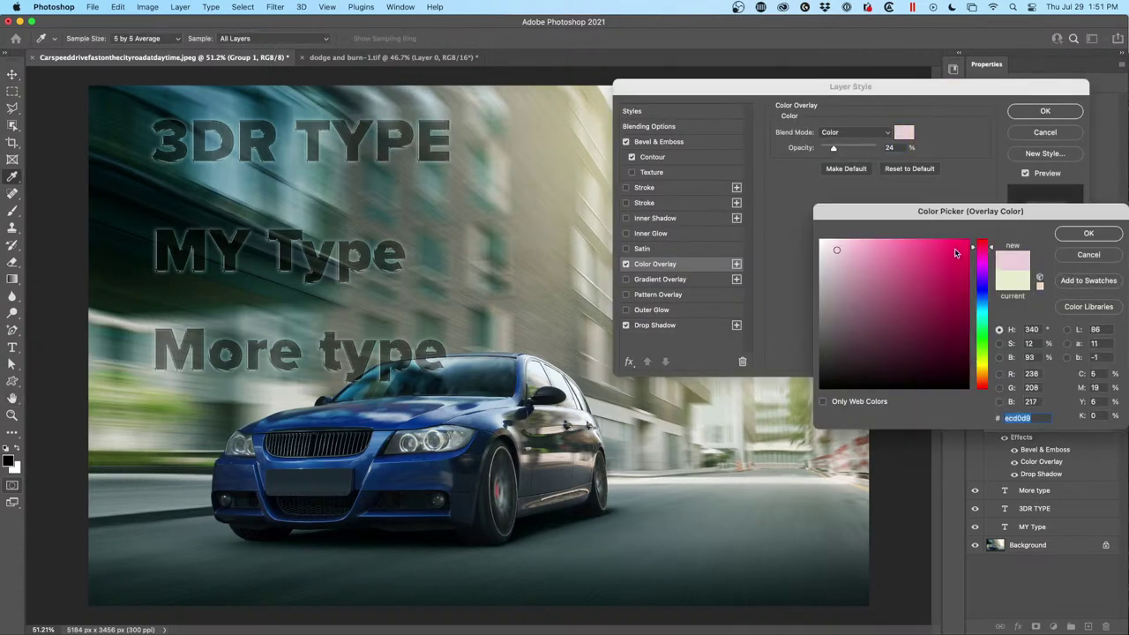
click(943, 248)
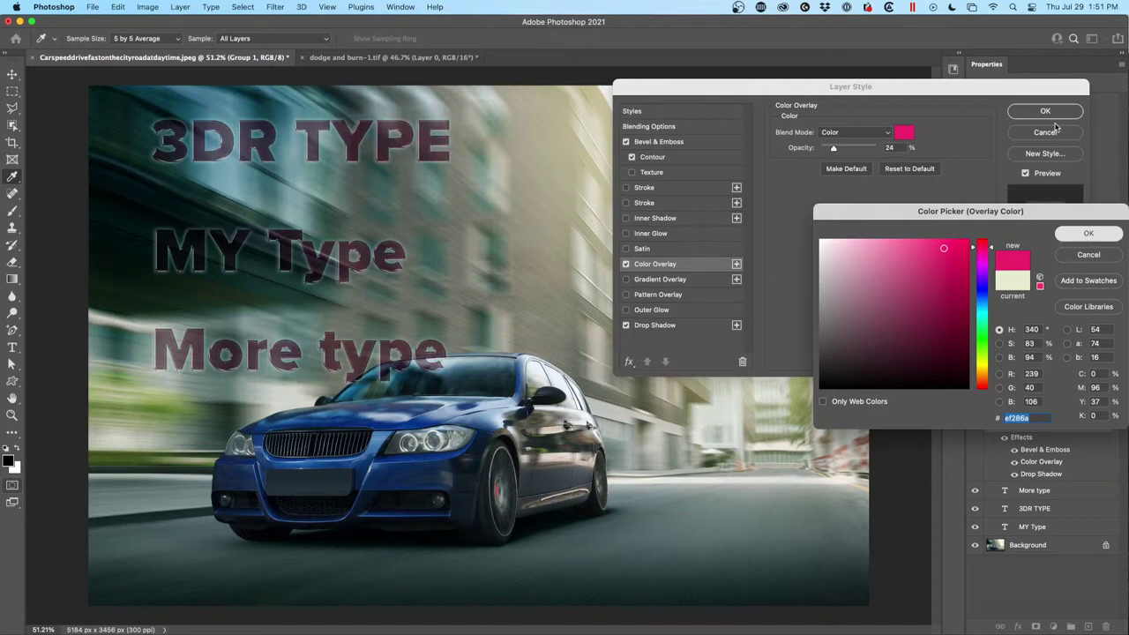
click(1088, 233)
click(1045, 111)
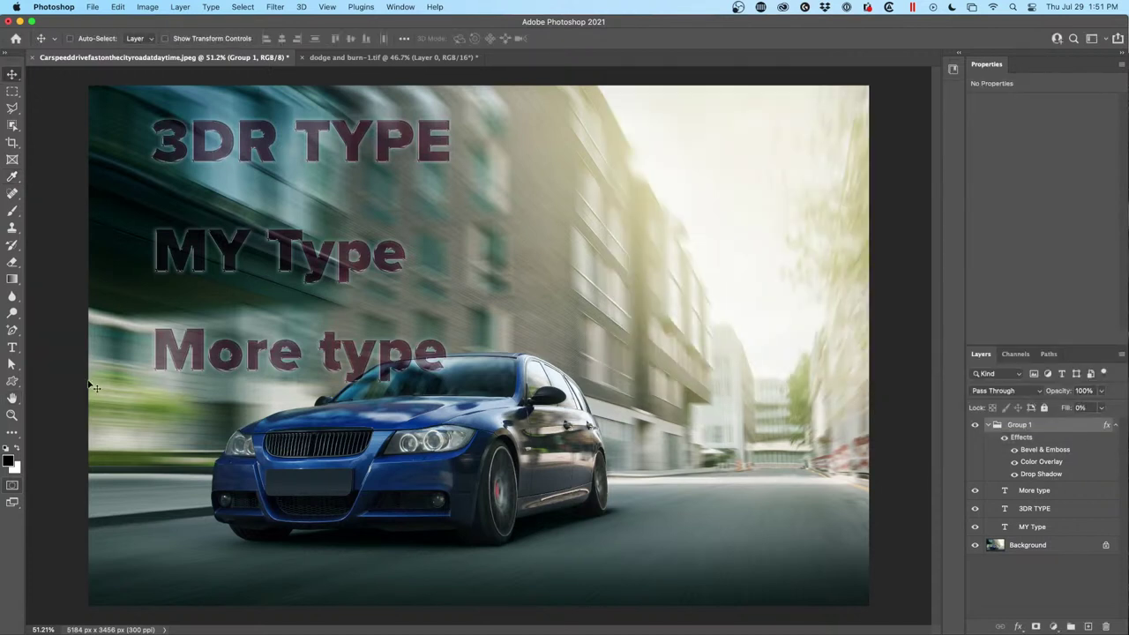
click(13, 381)
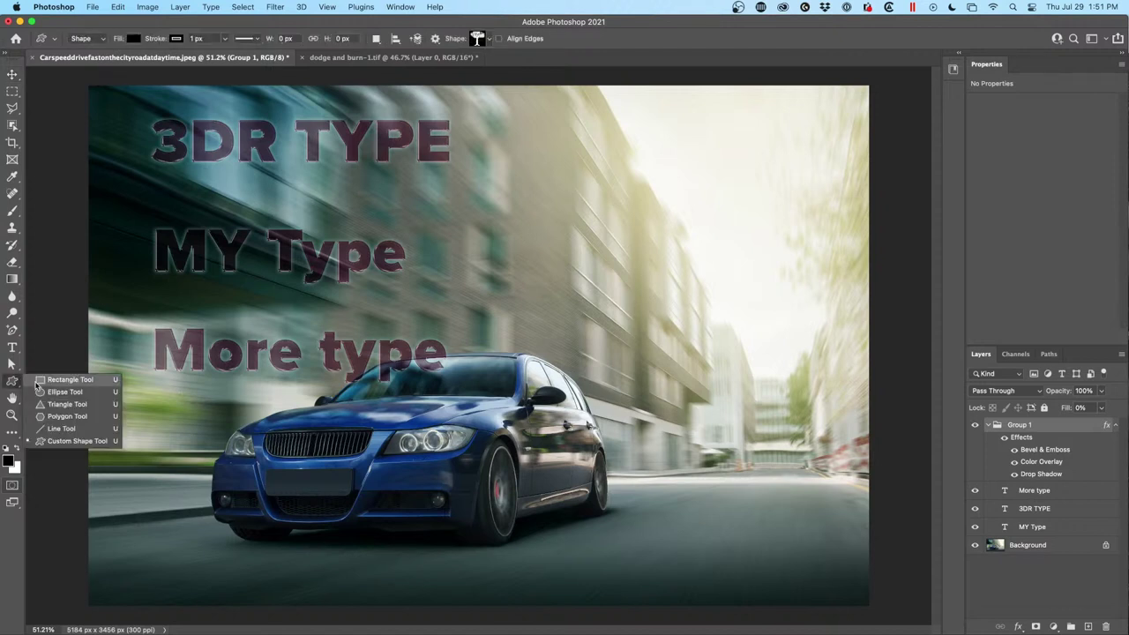
Draw a seven-point star with an 11% star ratio and move it onto the car roof over More type.
click(65, 417)
click(435, 39)
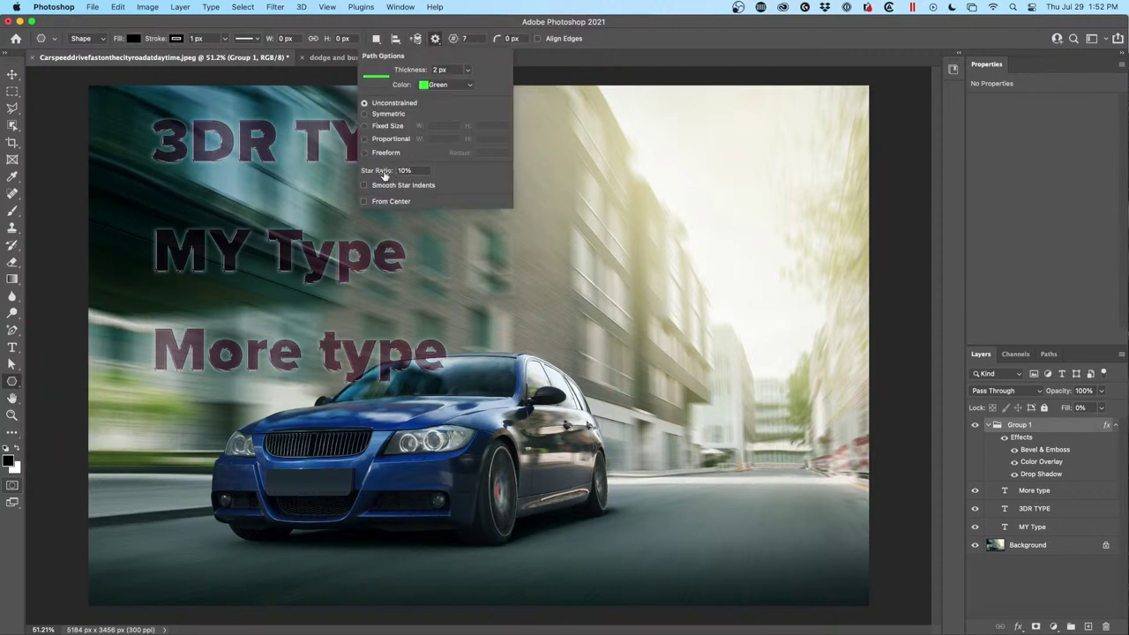
drag(384, 174, 388, 175)
drag(621, 238, 797, 406)
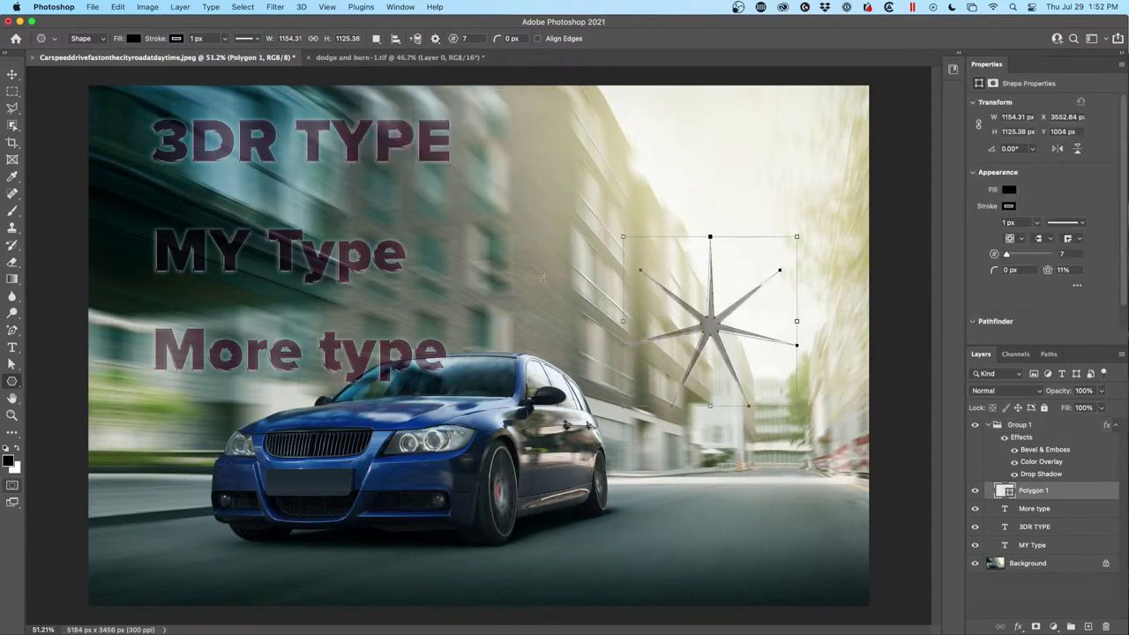
click(12, 74)
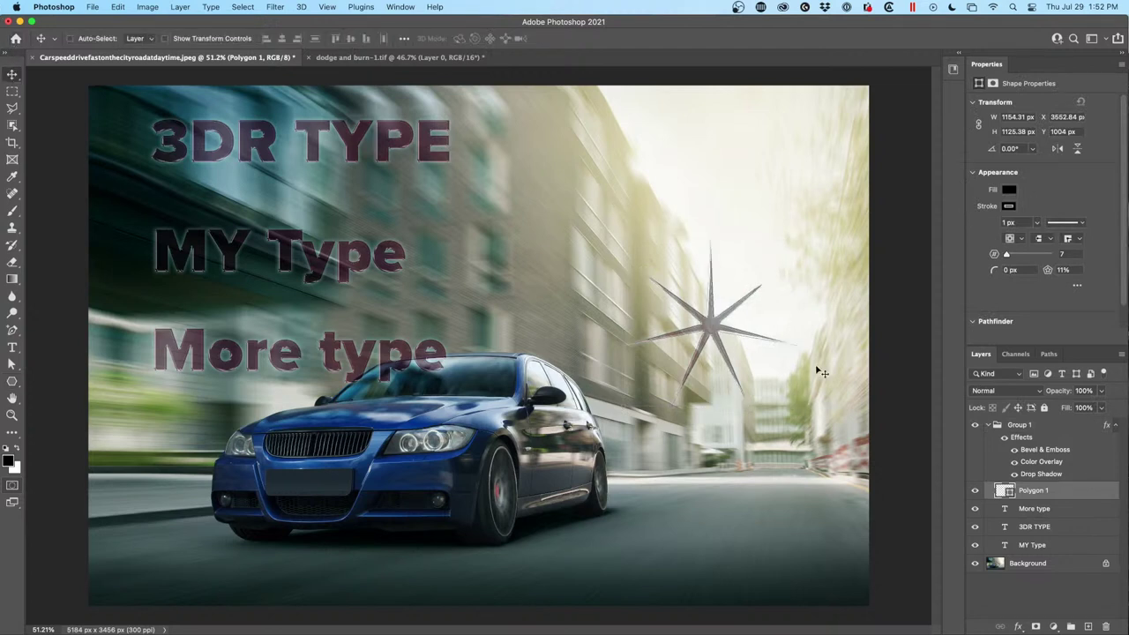
drag(611, 281, 616, 350)
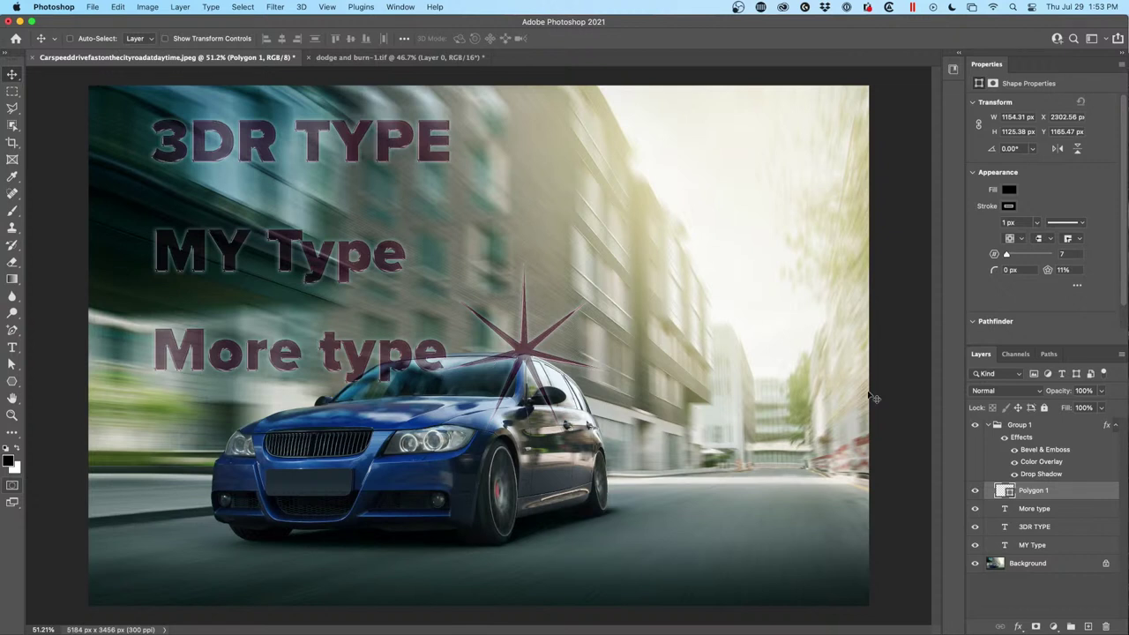
Delete the MY Type, star and Group 1 layers.
click(1050, 546)
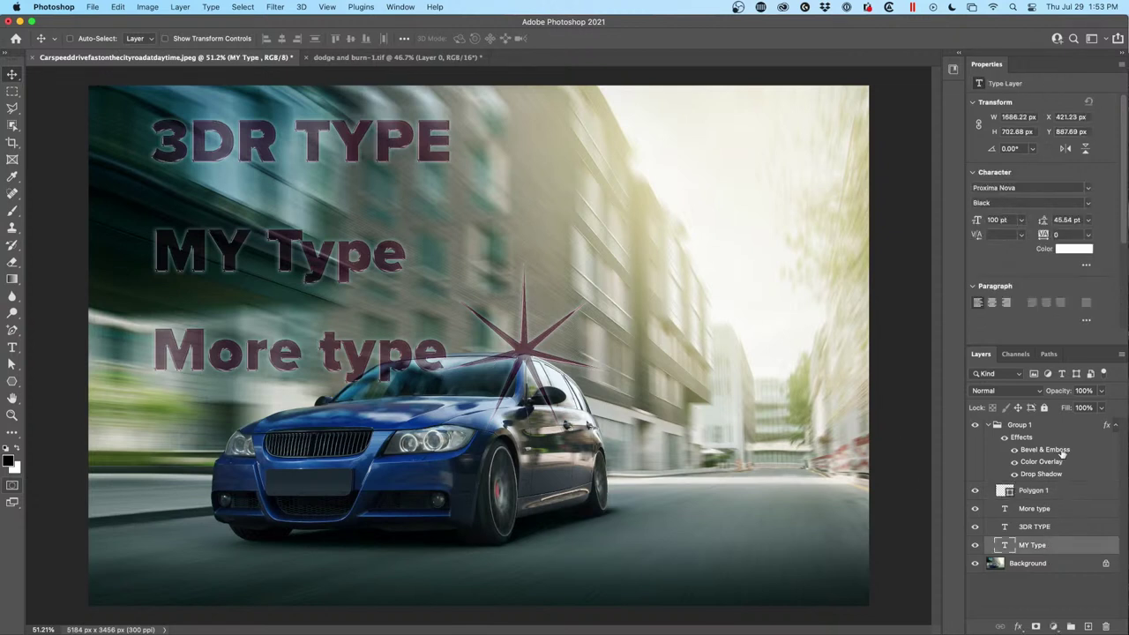
shift+click(1058, 427)
key(Delete)
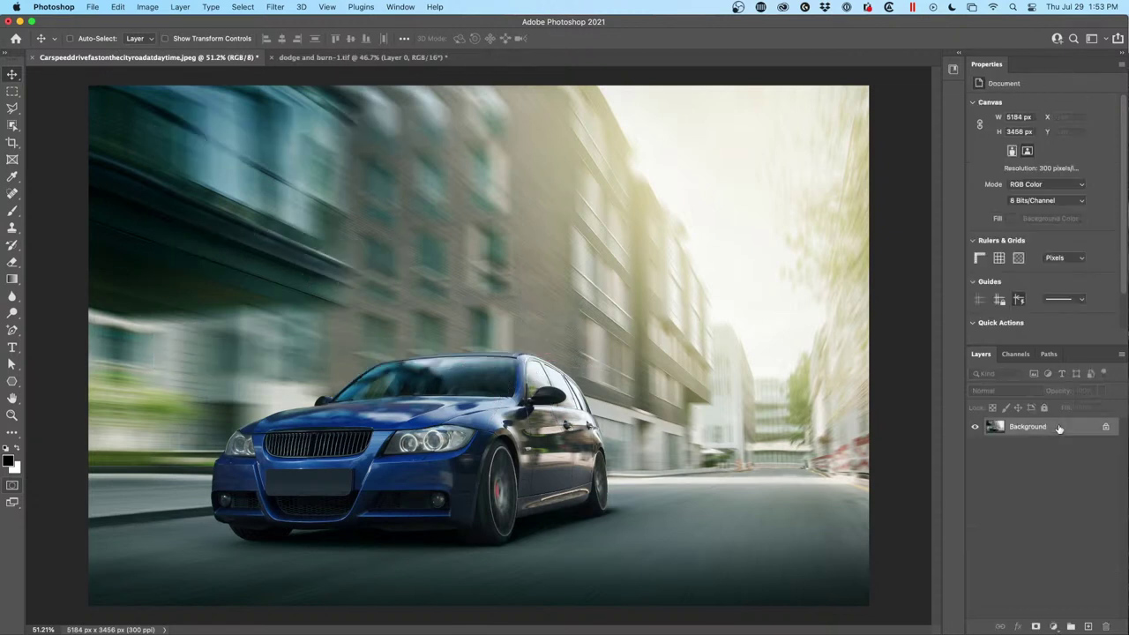
Switch to the Custom Shape Tool and open the shape library, declining to append default shapes.
click(12, 381)
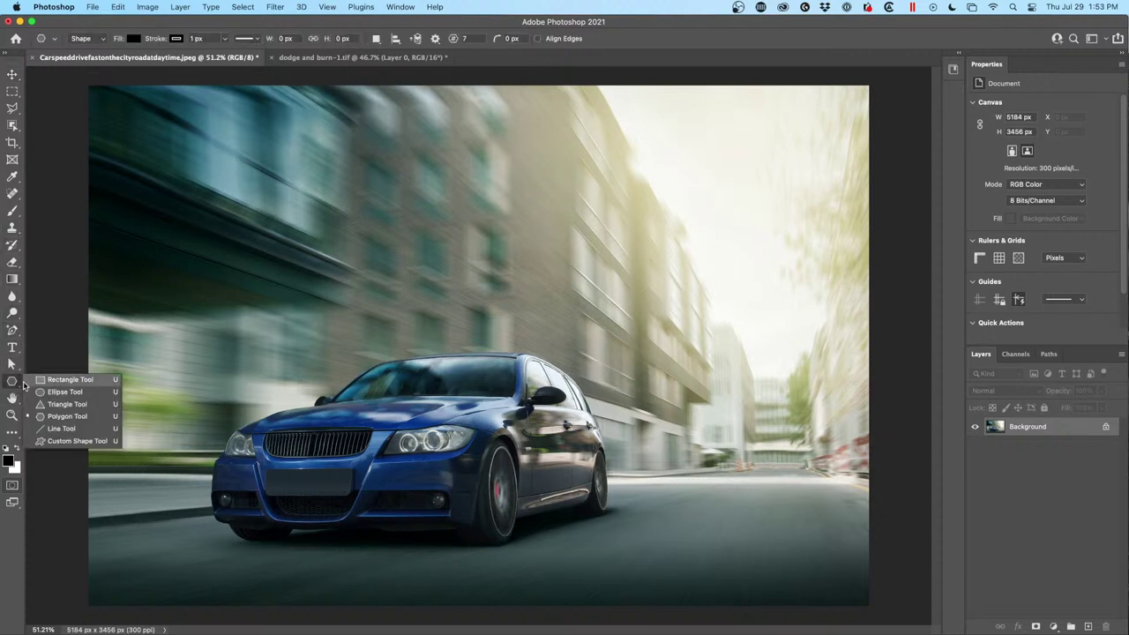
click(77, 441)
click(488, 38)
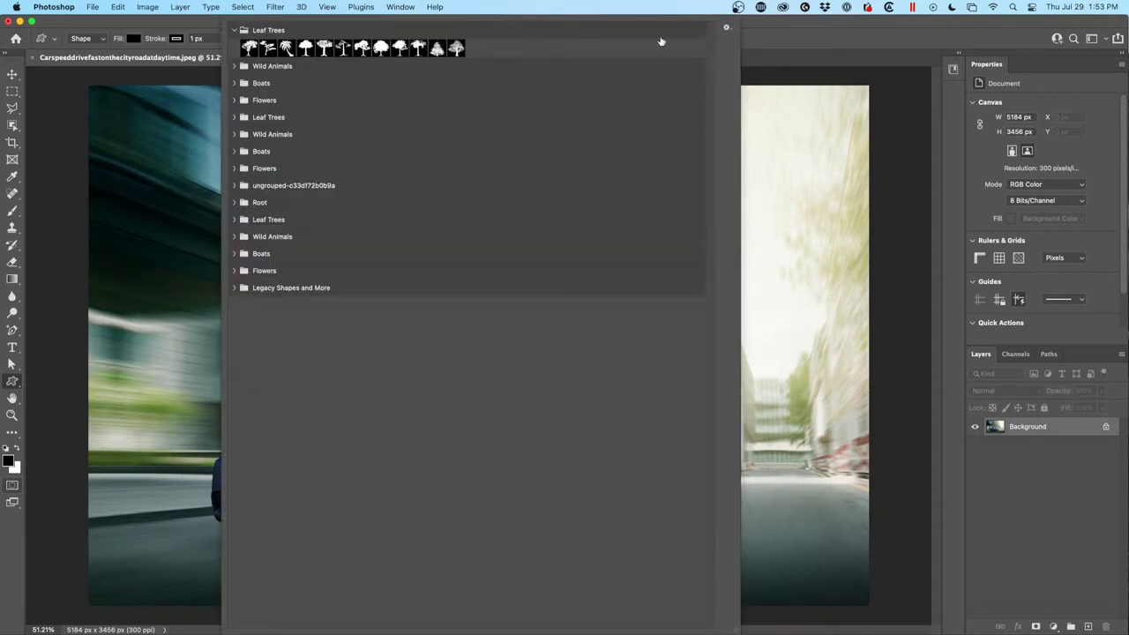
click(727, 27)
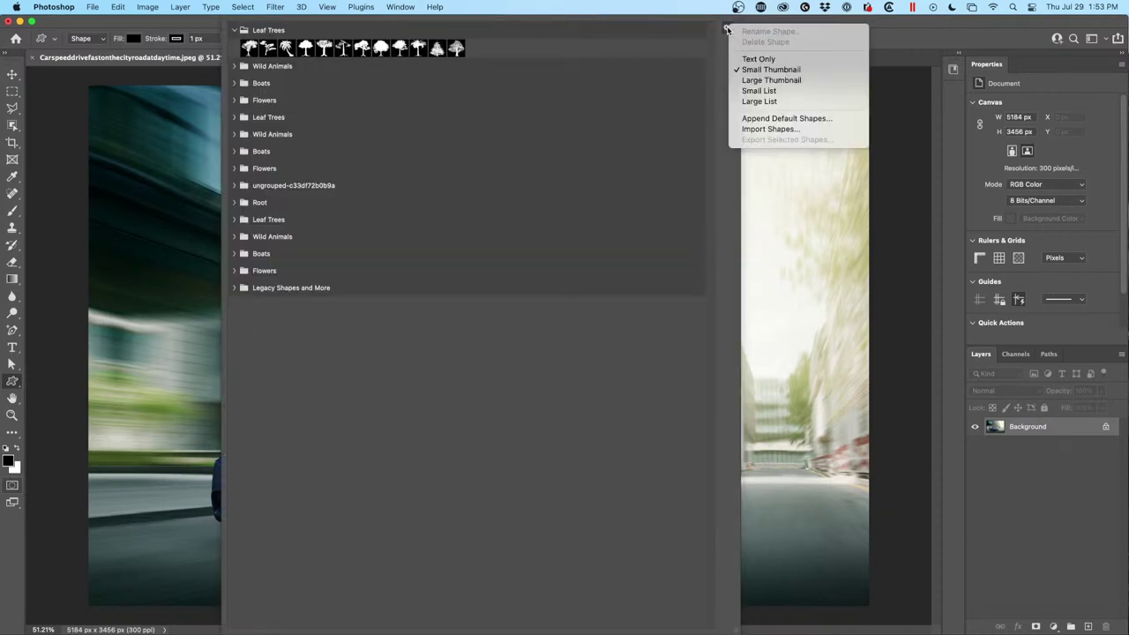
click(785, 118)
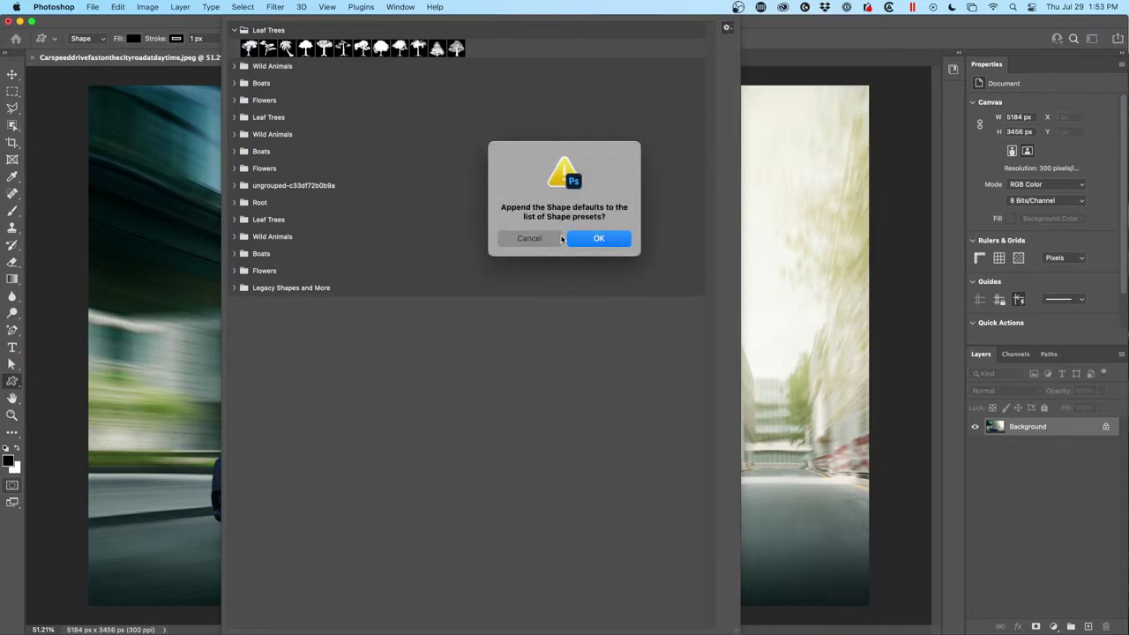
click(531, 239)
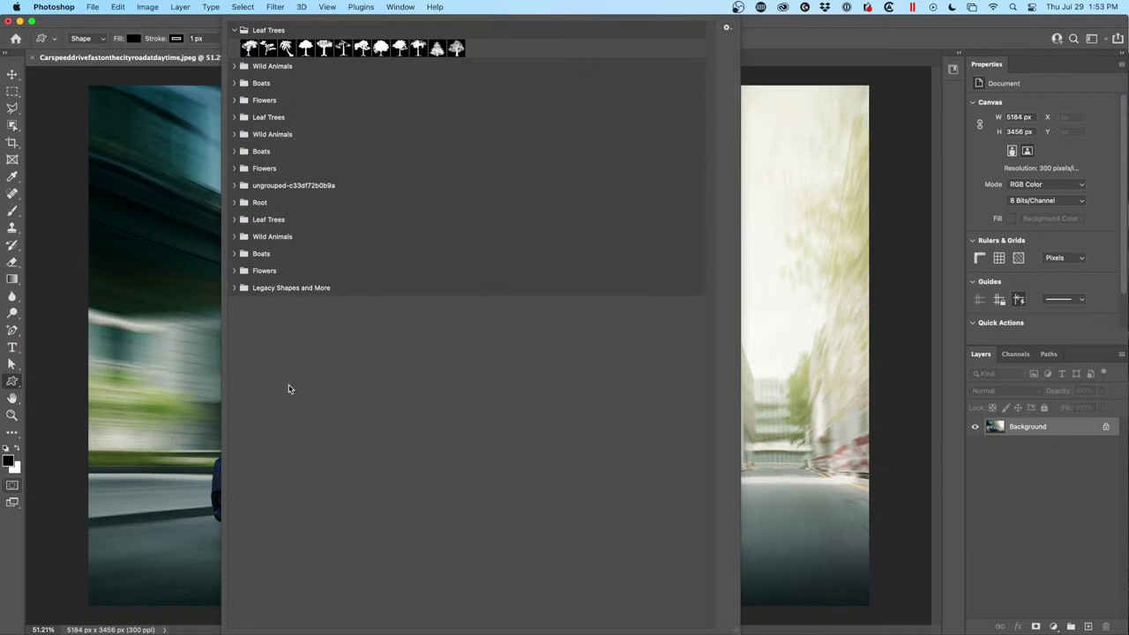
Expand Legacy Shapes and More down to 2019 Shapes and show the Aircraft folder.
click(234, 288)
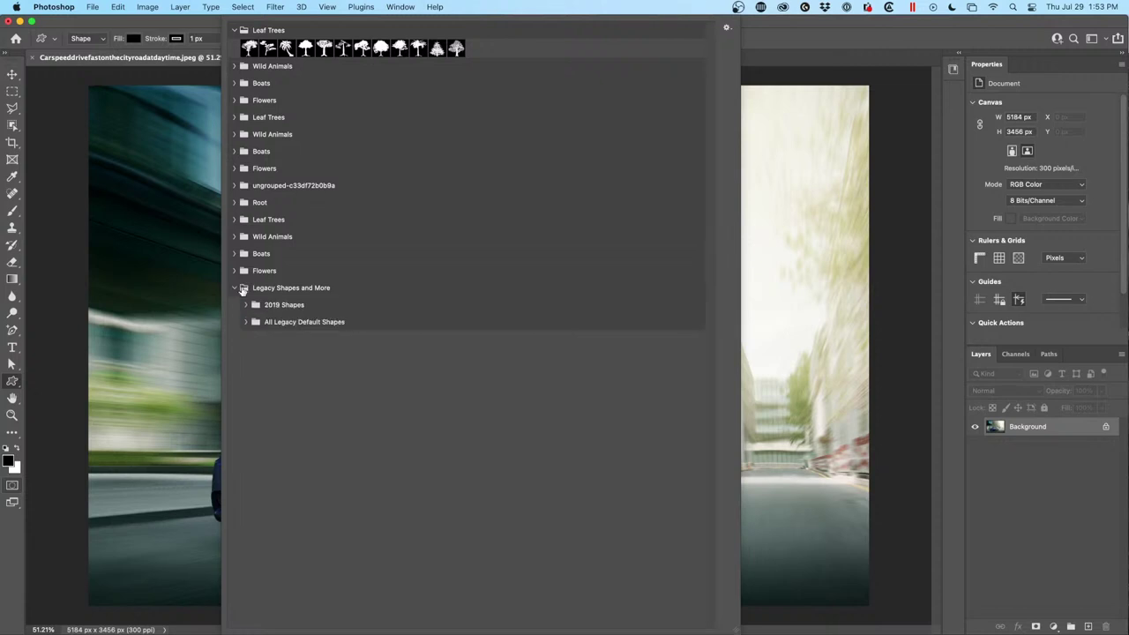
click(245, 322)
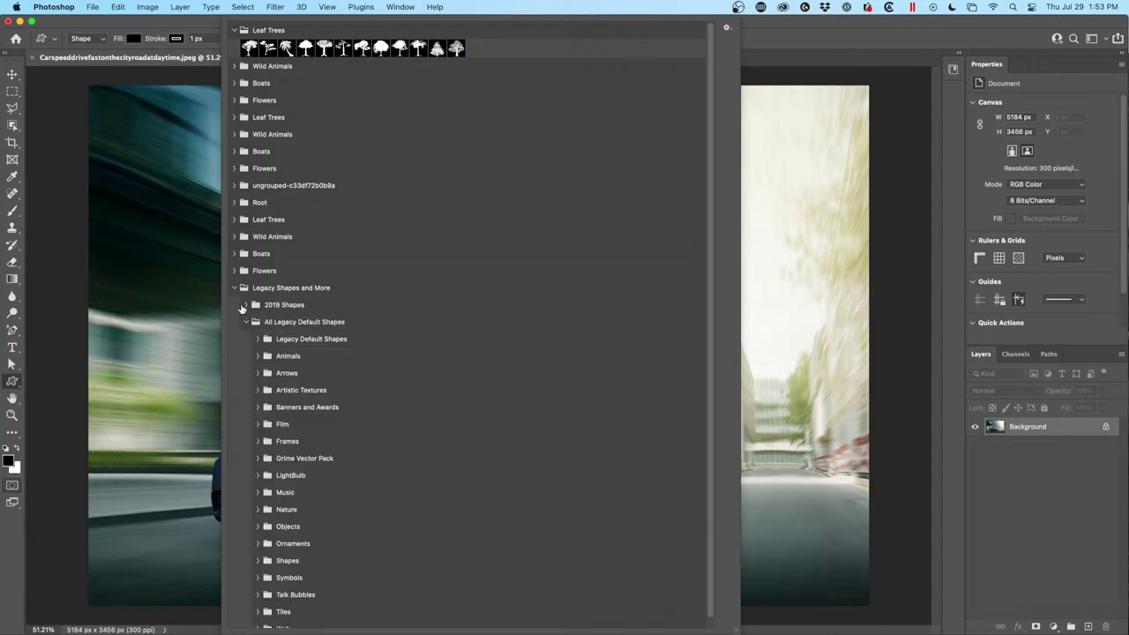
click(241, 307)
click(246, 305)
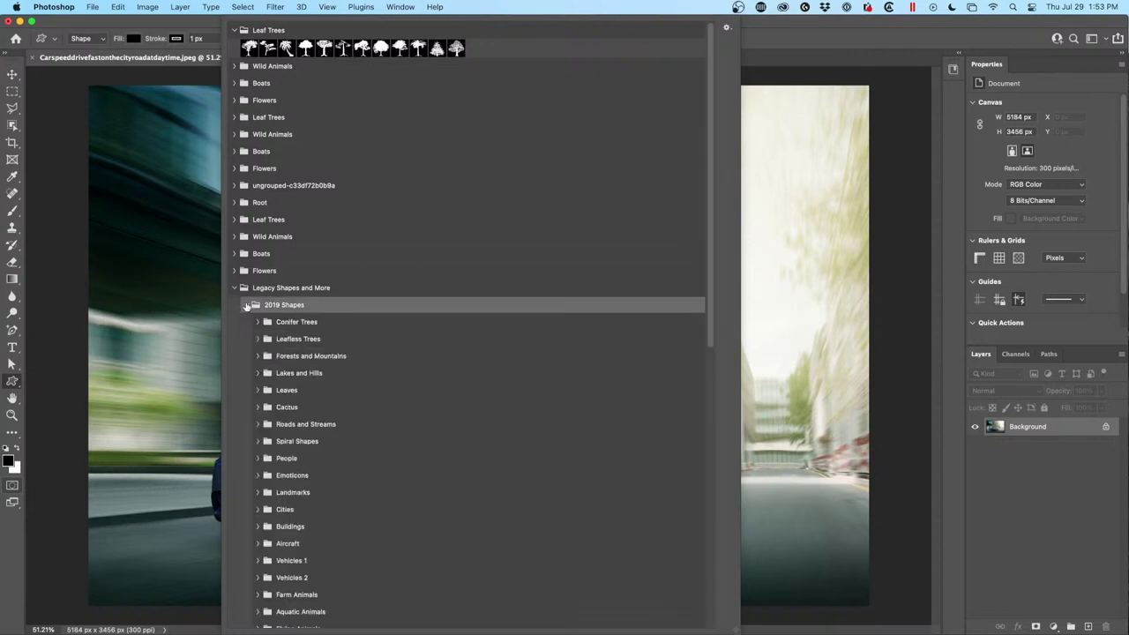
scroll(468, 315, down, 10)
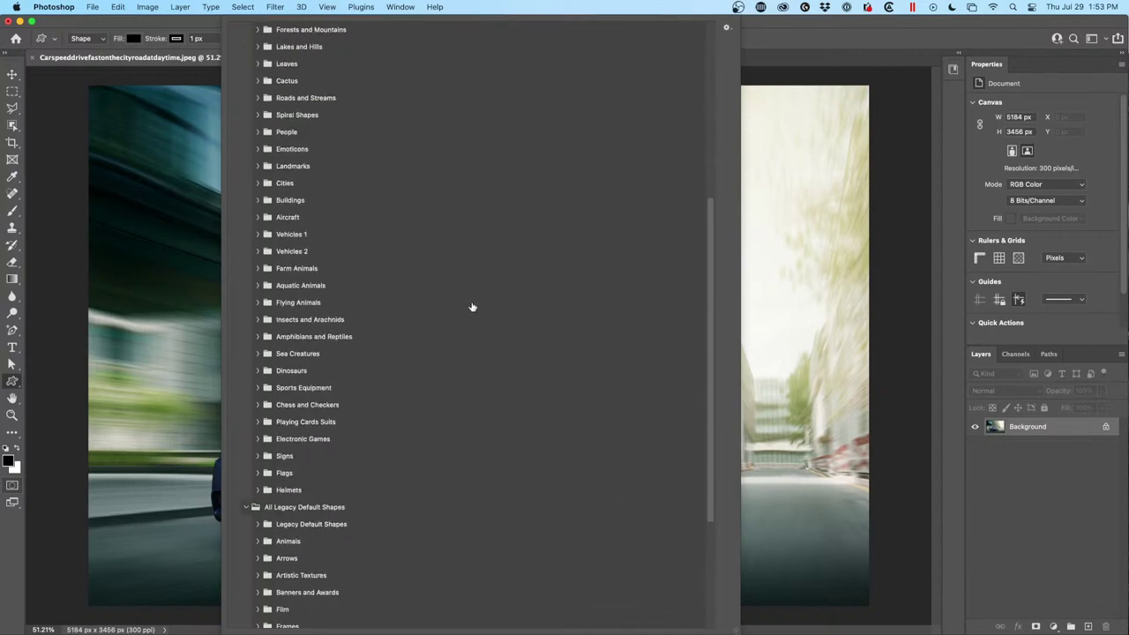
click(259, 217)
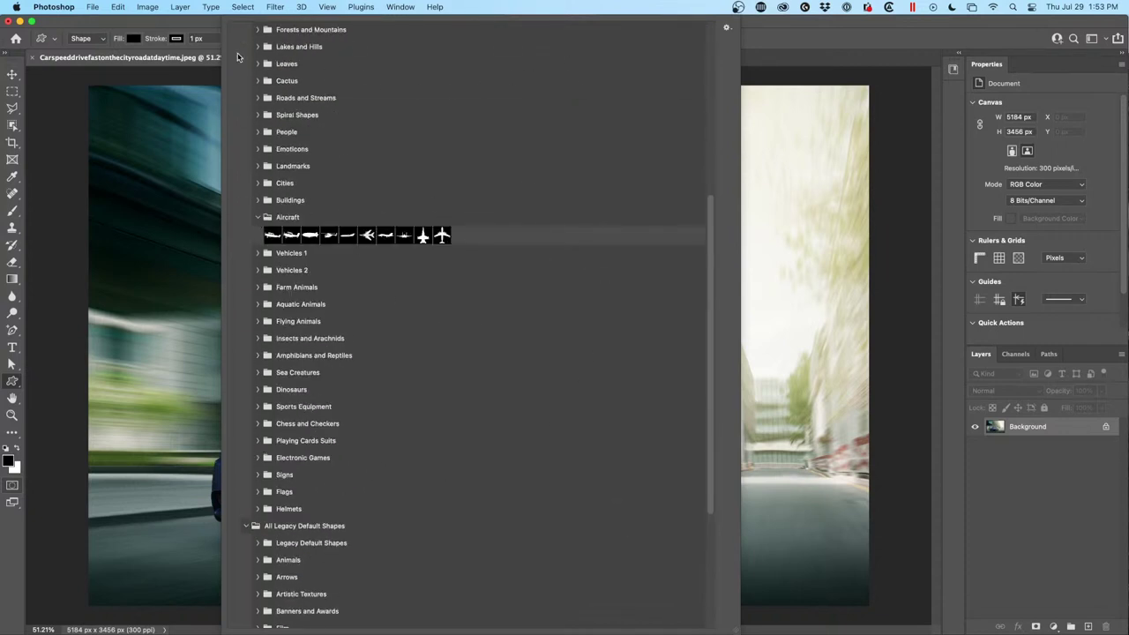
Set the shape mode to Pixels and pick the blimp shape from Aircraft.
click(87, 39)
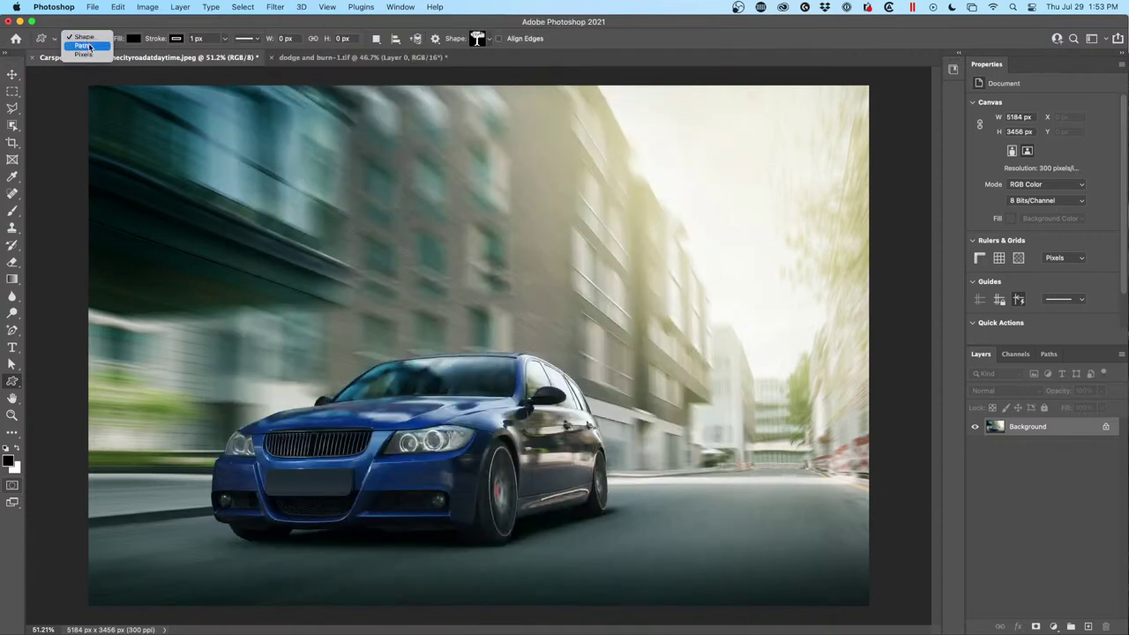
click(84, 54)
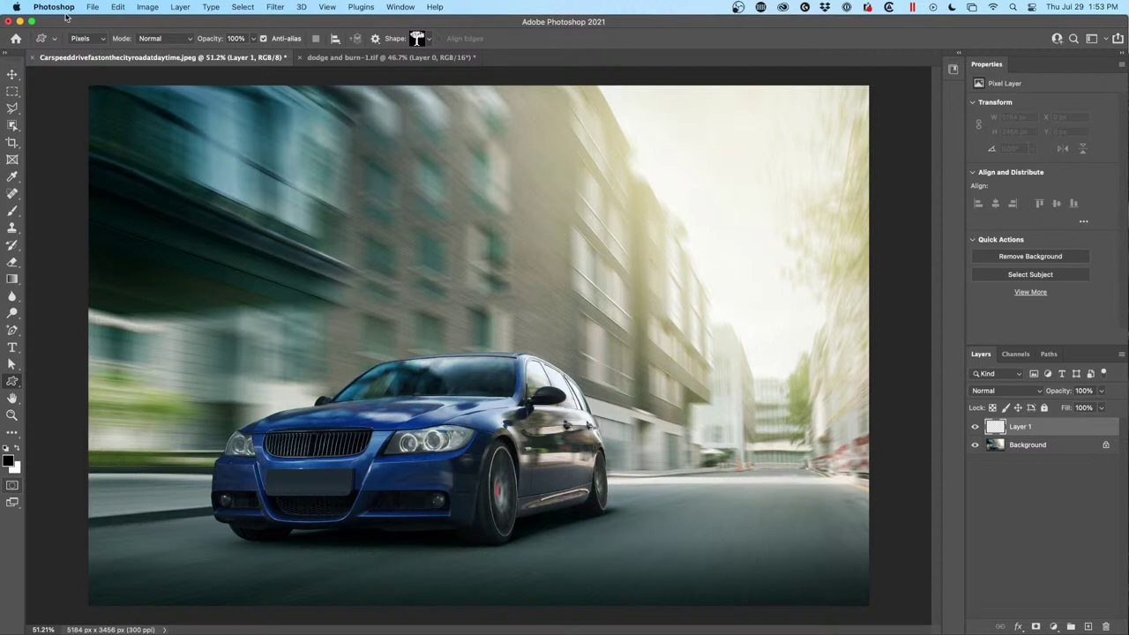
click(93, 38)
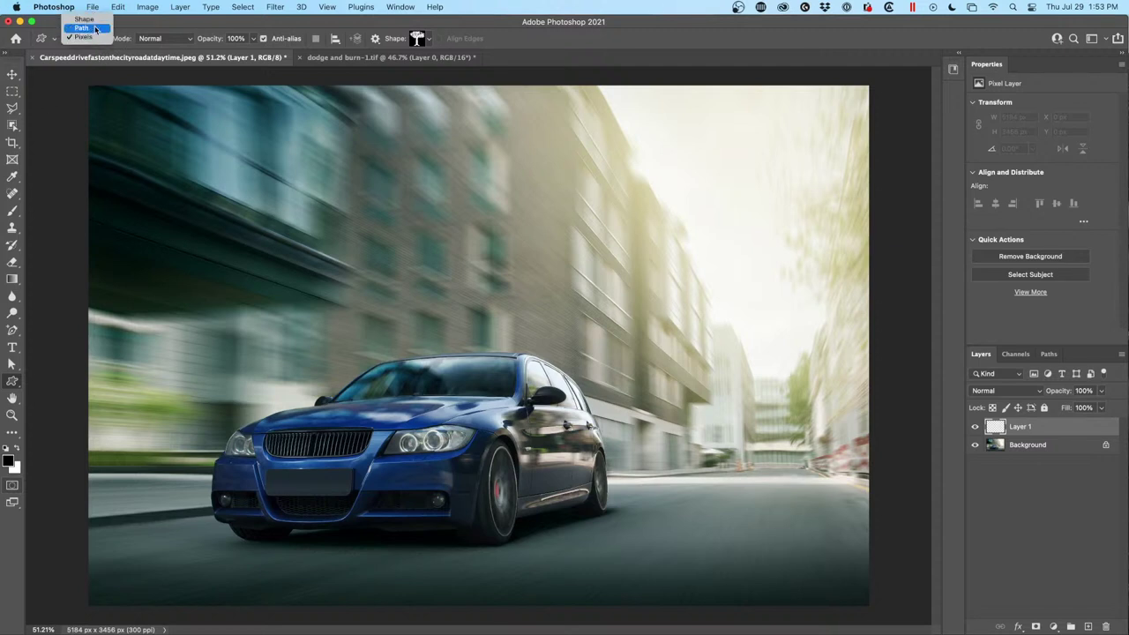
click(95, 39)
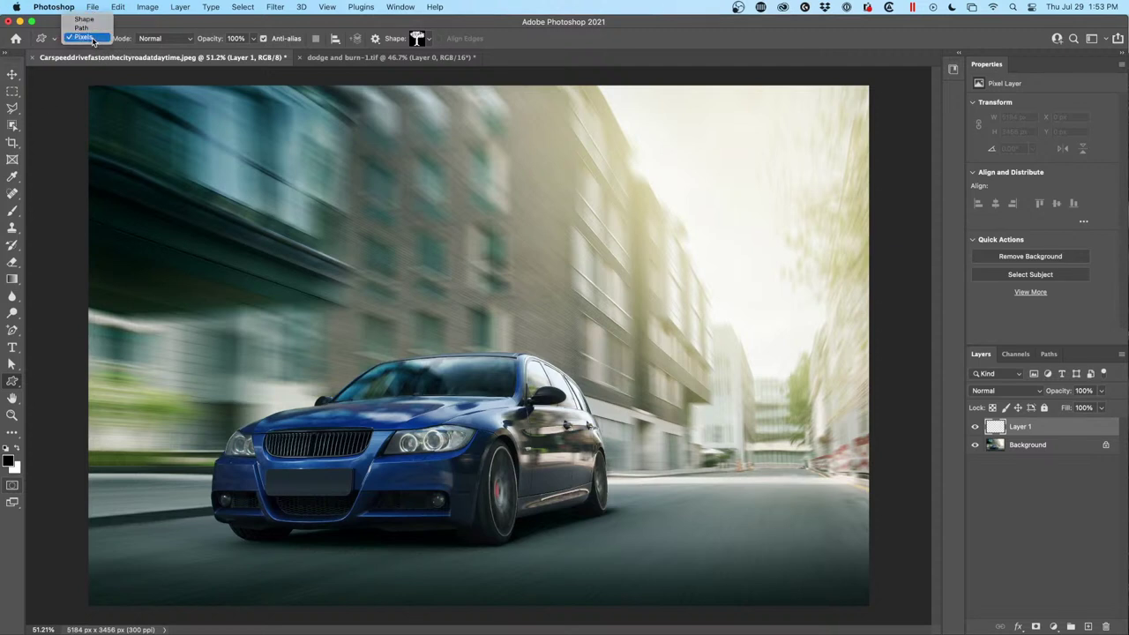
click(425, 39)
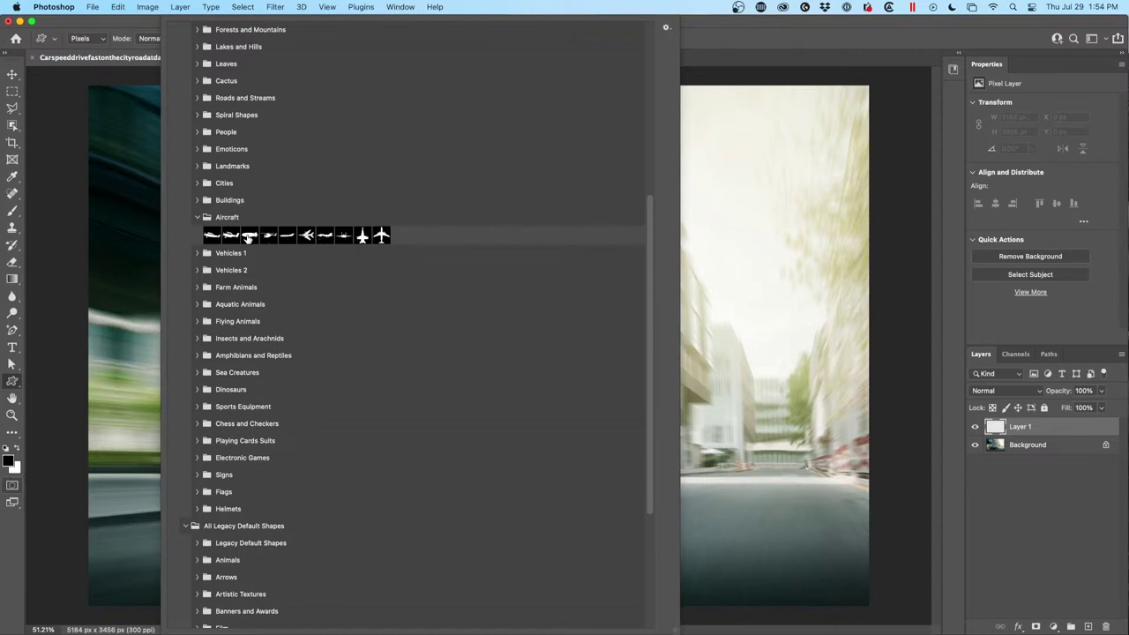
click(249, 236)
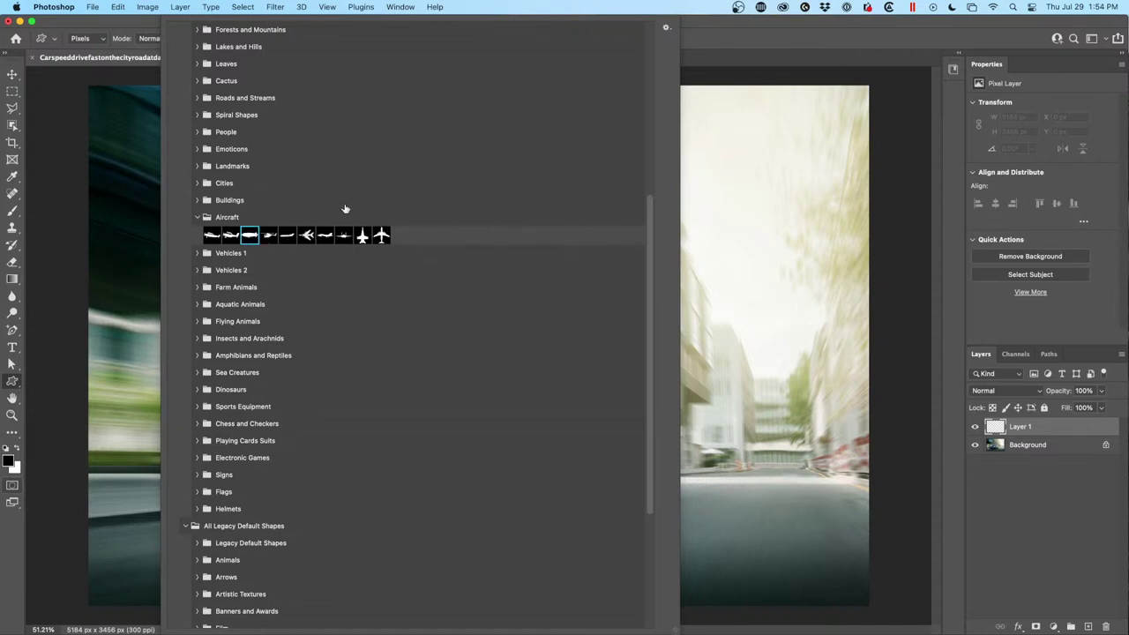
click(724, 25)
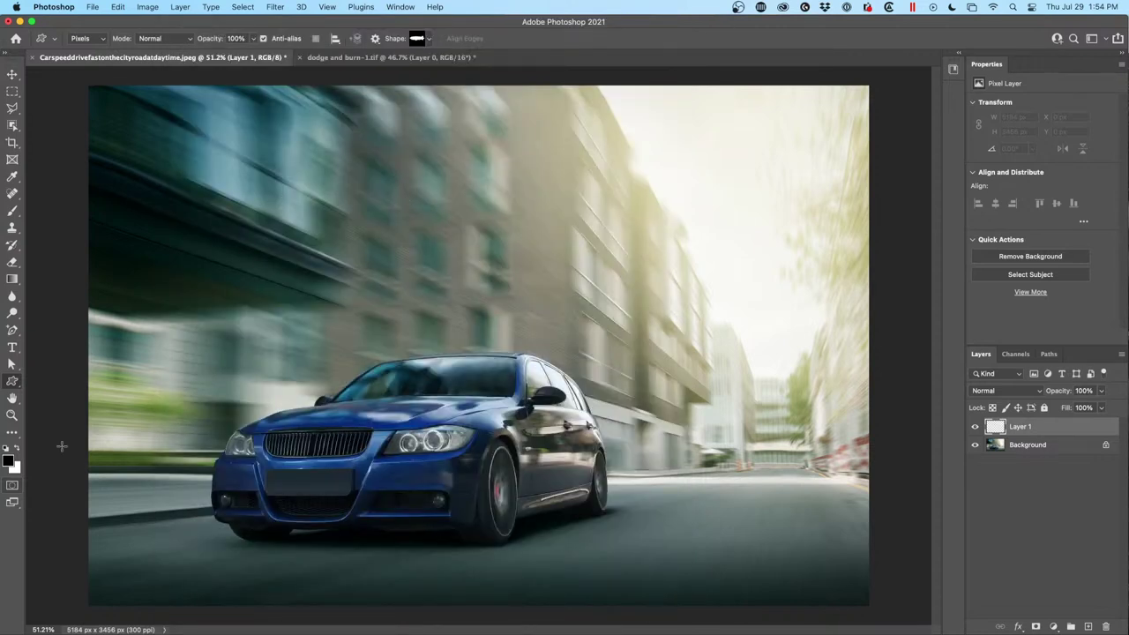
Set the foreground to grey a4a4a4, draw the blimp in the upper-left, and reposition it.
click(10, 460)
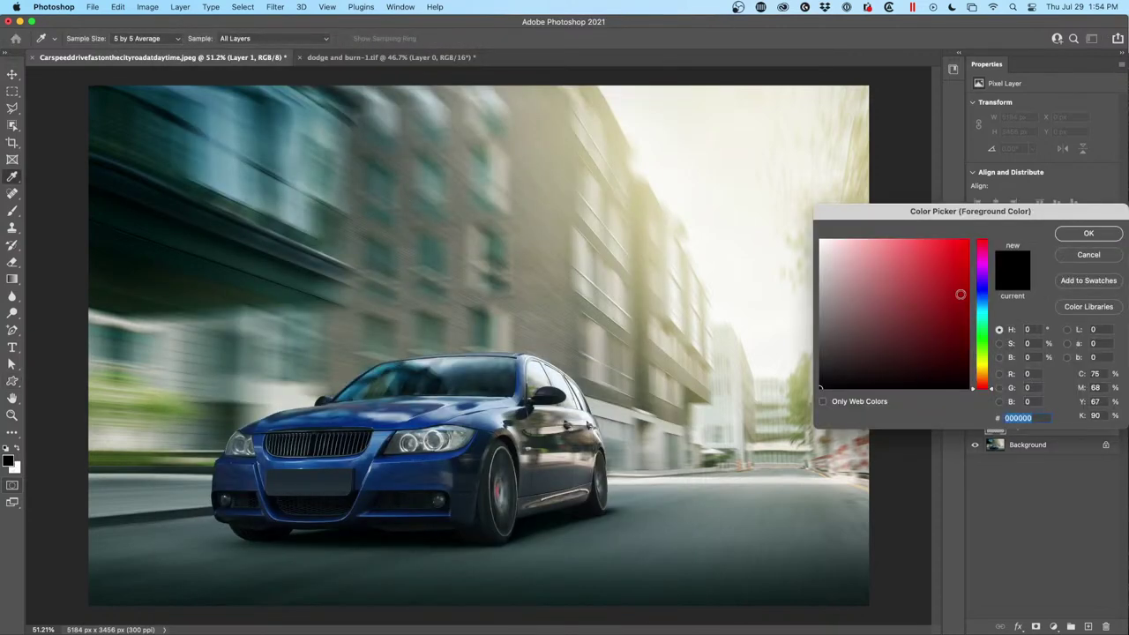
drag(926, 296, 796, 294)
click(1066, 235)
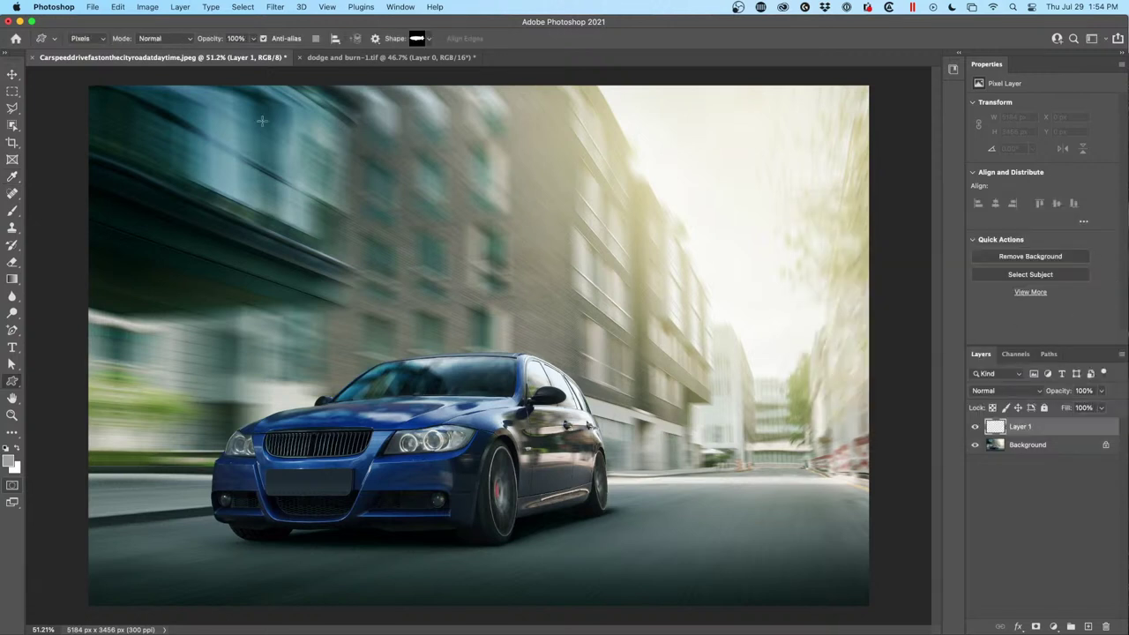
drag(174, 154, 411, 257)
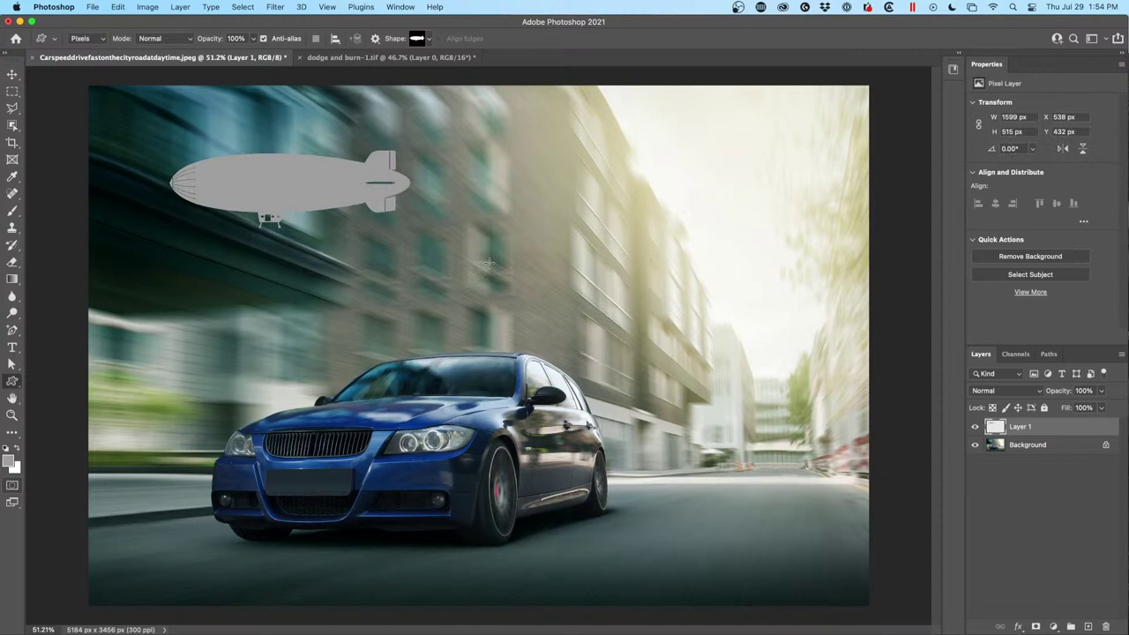
click(13, 74)
drag(380, 184, 237, 189)
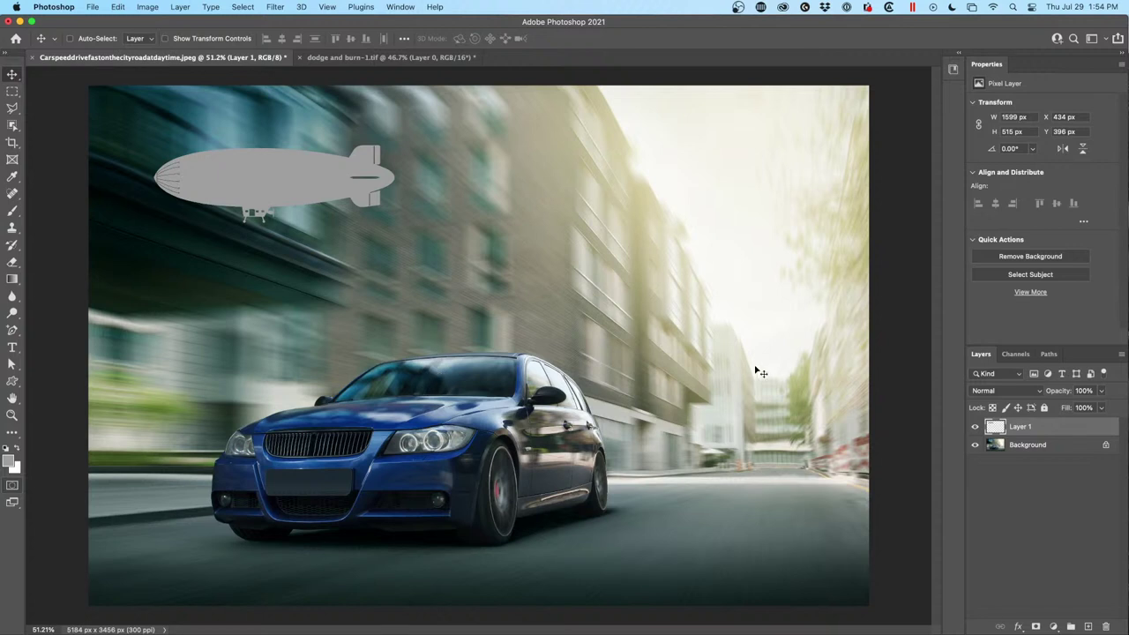
Convert Layer 1 to a smart object and add a half-size duplicate blimp below it.
right_click(1030, 429)
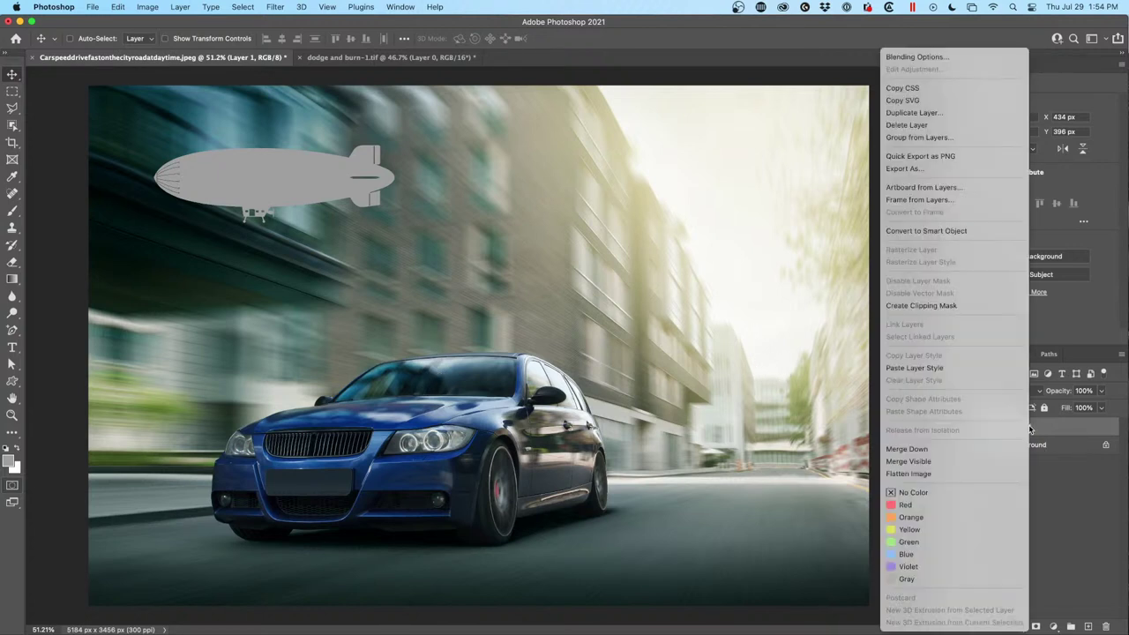
click(950, 229)
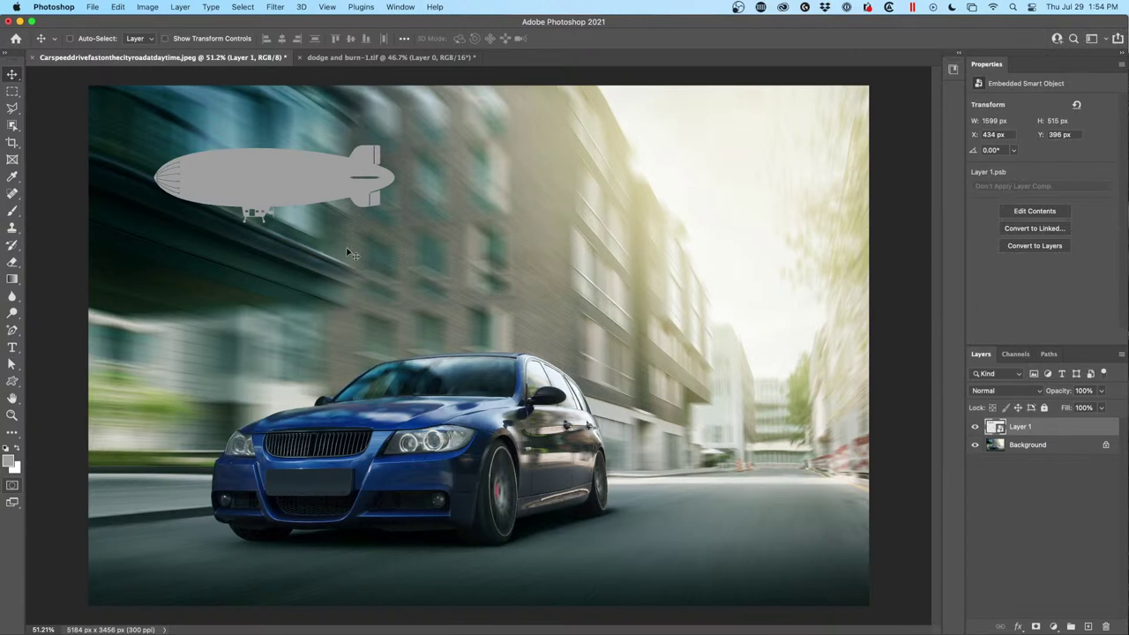
drag(259, 194, 256, 296)
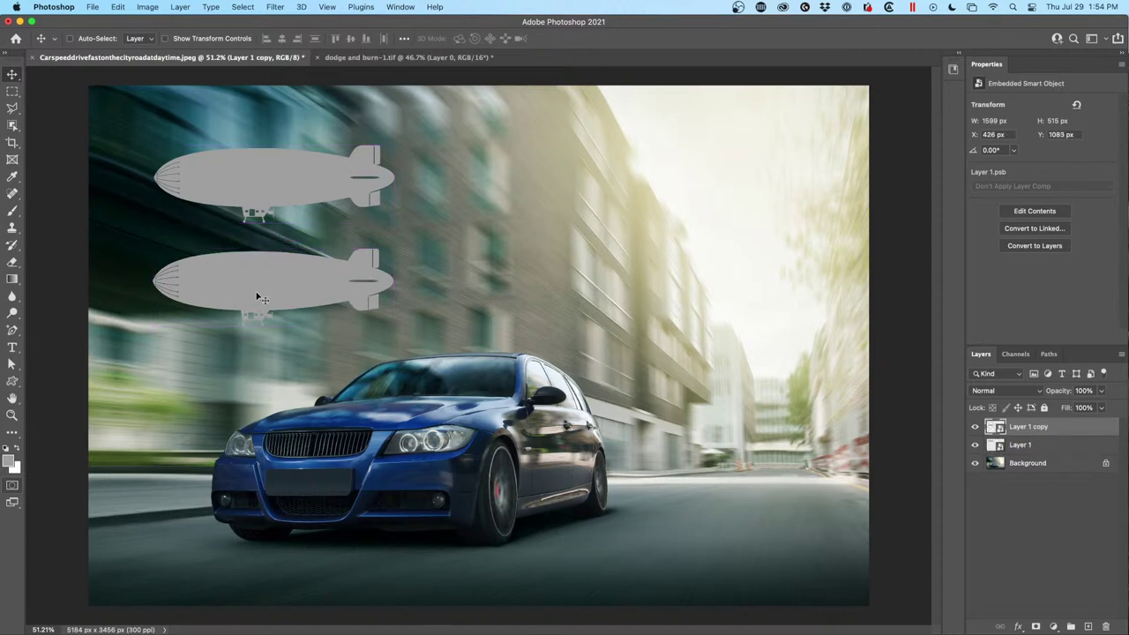
key(super+t)
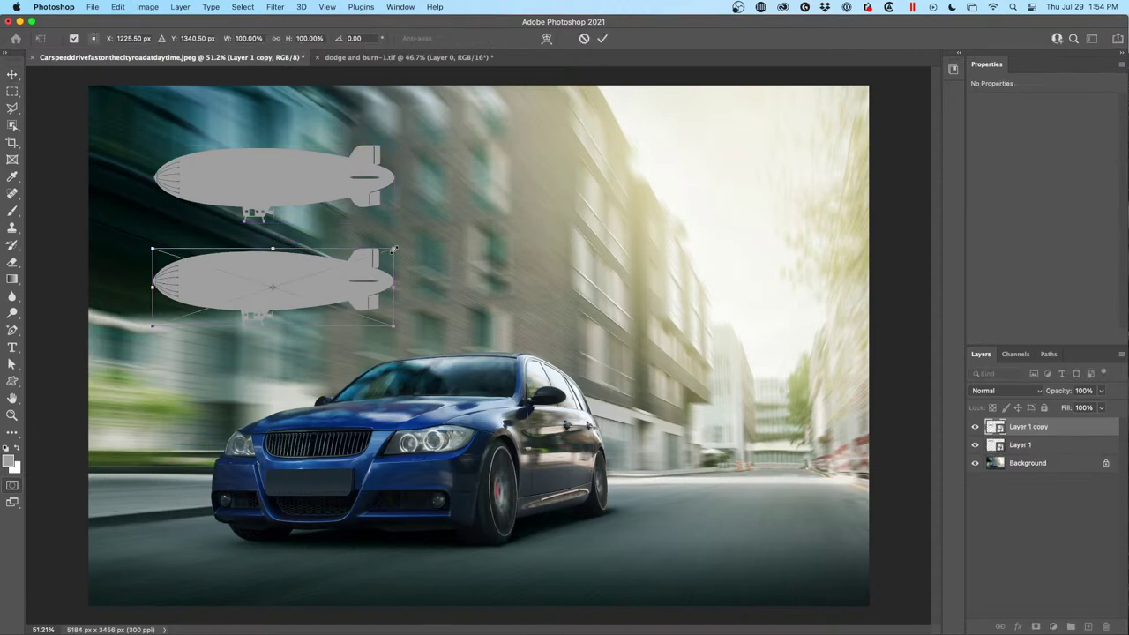
drag(393, 249, 545, 177)
key(Return)
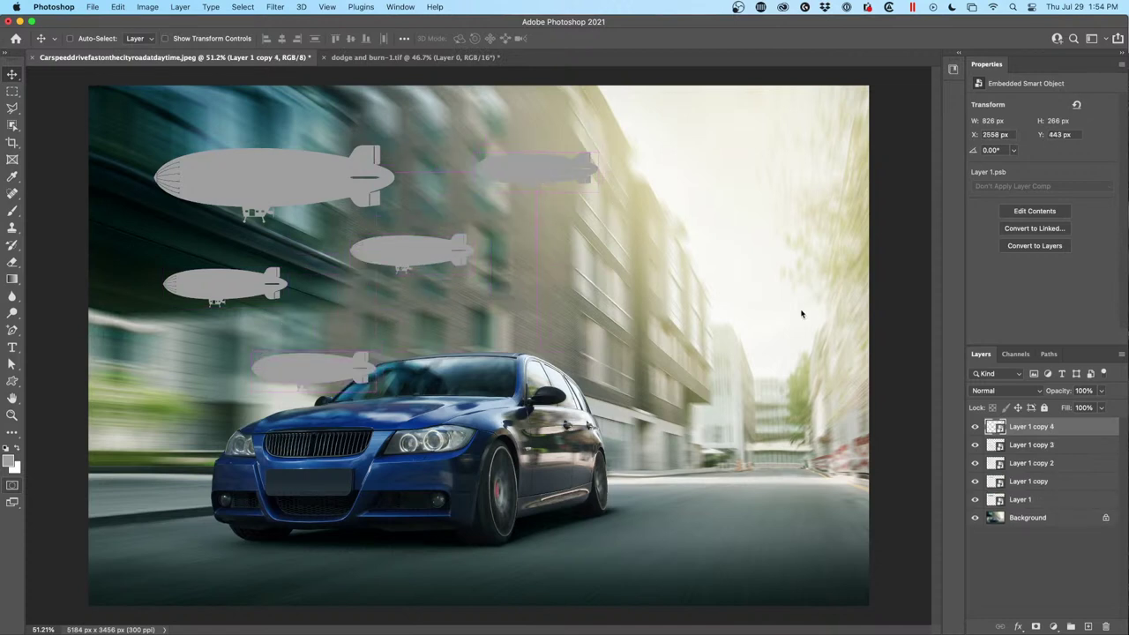
Shift all five blimp layers down and right, then open the top copy's smart object contents.
click(1054, 499)
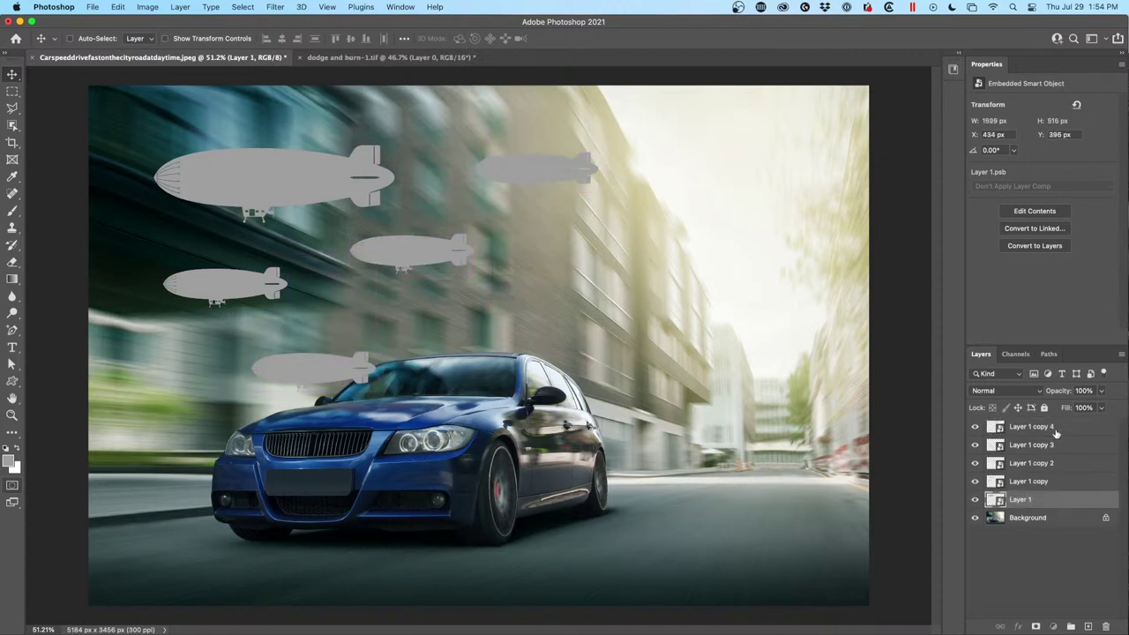
shift+click(1055, 427)
drag(322, 242, 547, 252)
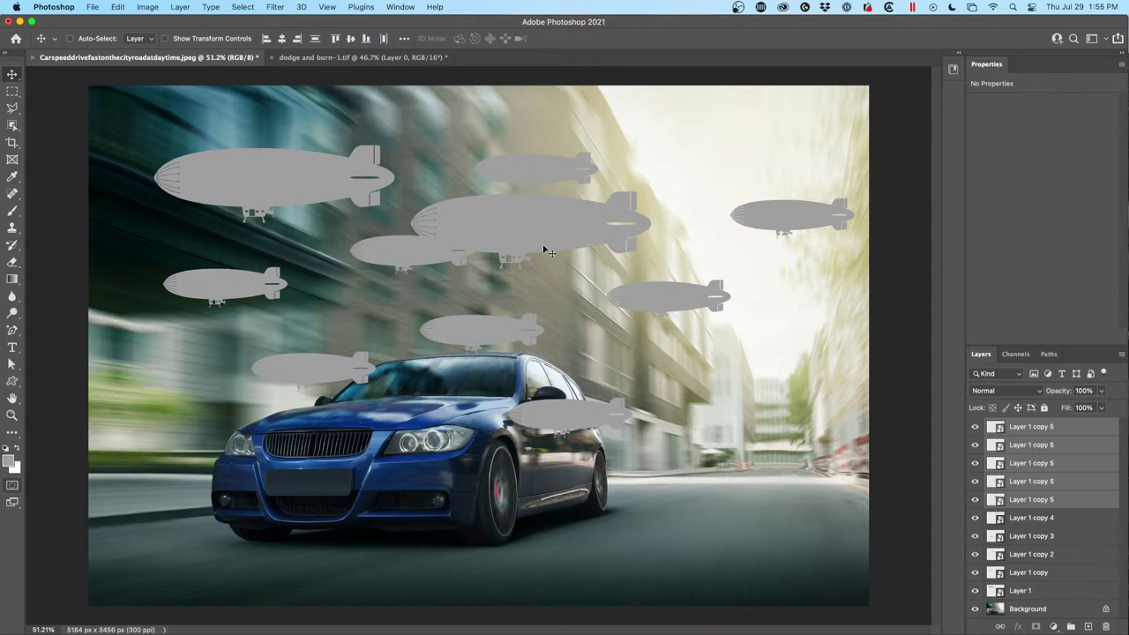
click(1059, 427)
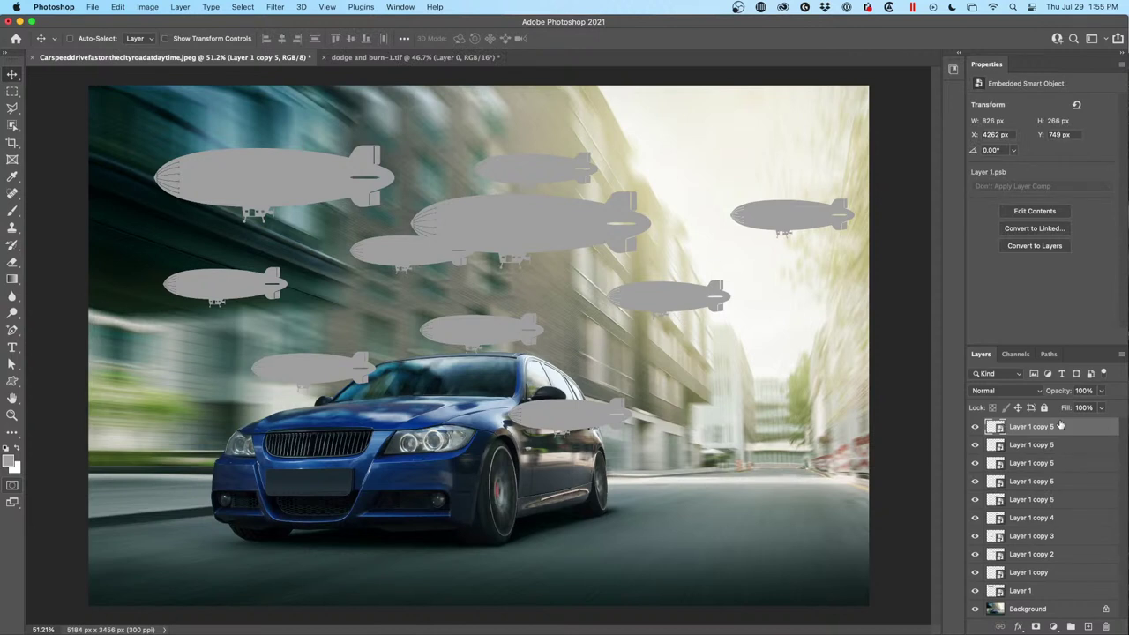
double_click(994, 427)
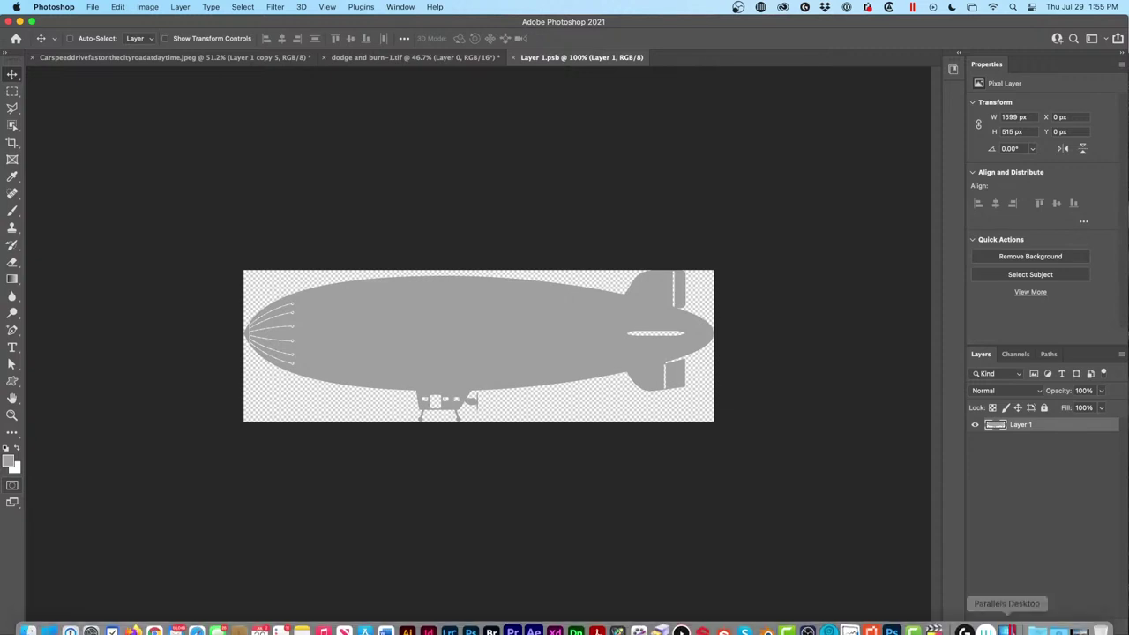
Add Bevel & Emboss and Color Overlay effects to the blimp layer.
click(1016, 626)
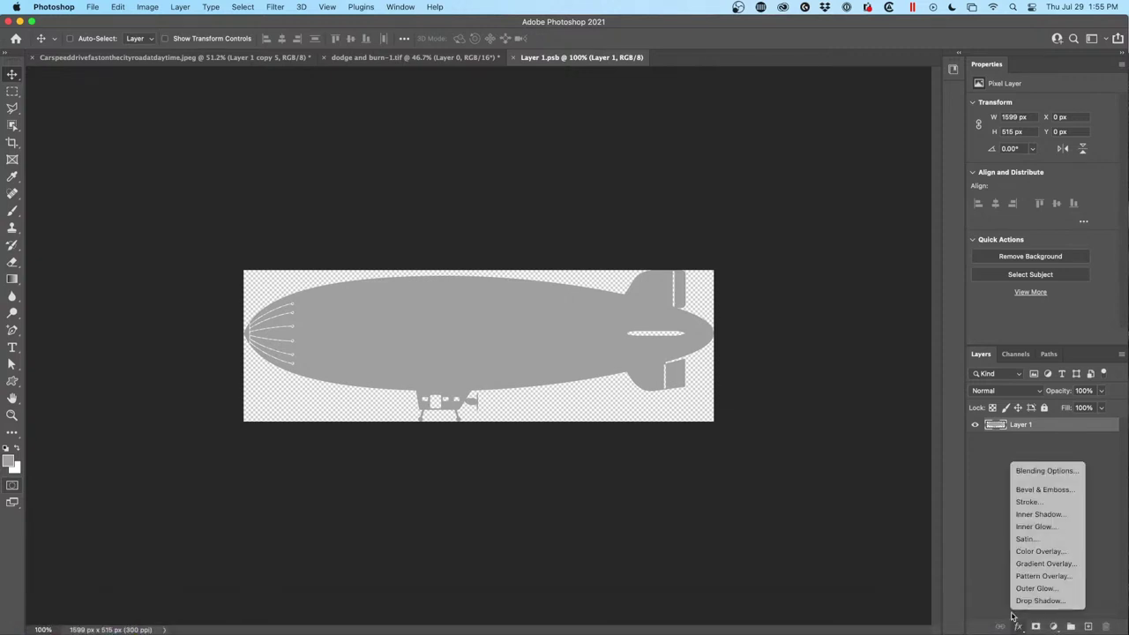
click(1039, 489)
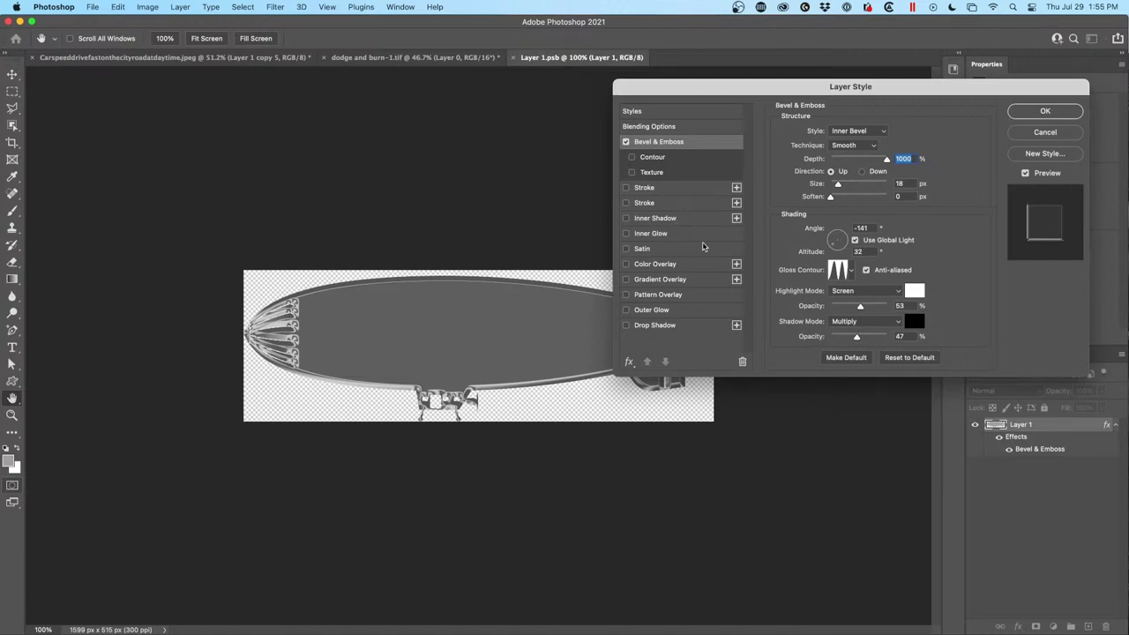
click(679, 264)
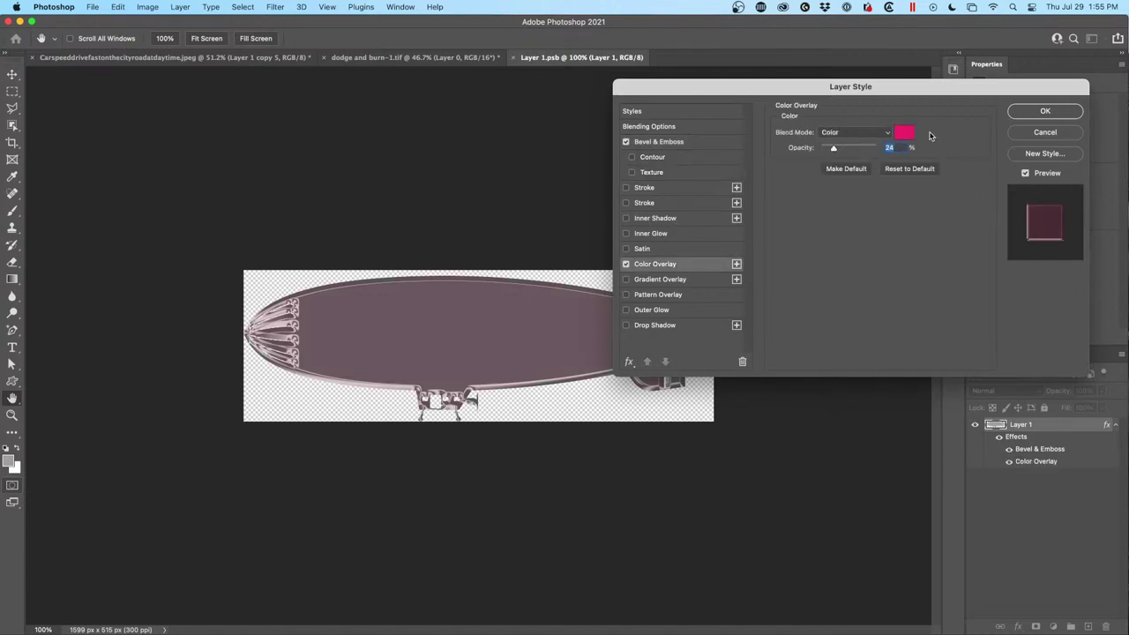
Set the overlay colour to orange-red ff4800 at 100% opacity and apply the style.
click(907, 135)
click(983, 299)
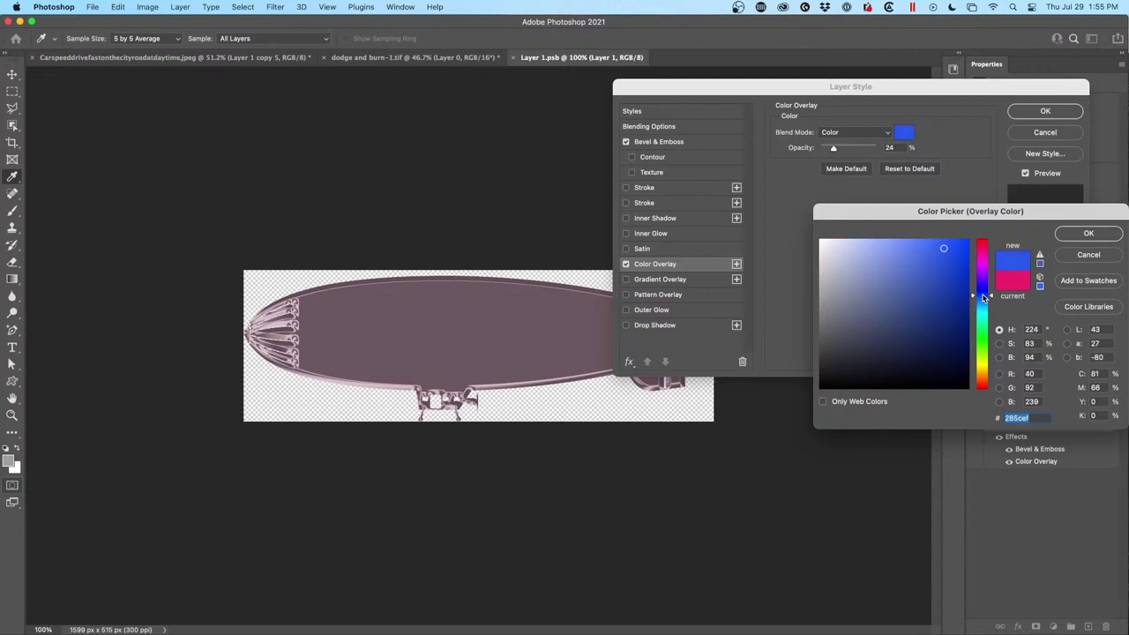
drag(985, 339, 985, 380)
drag(944, 271, 985, 232)
click(1088, 233)
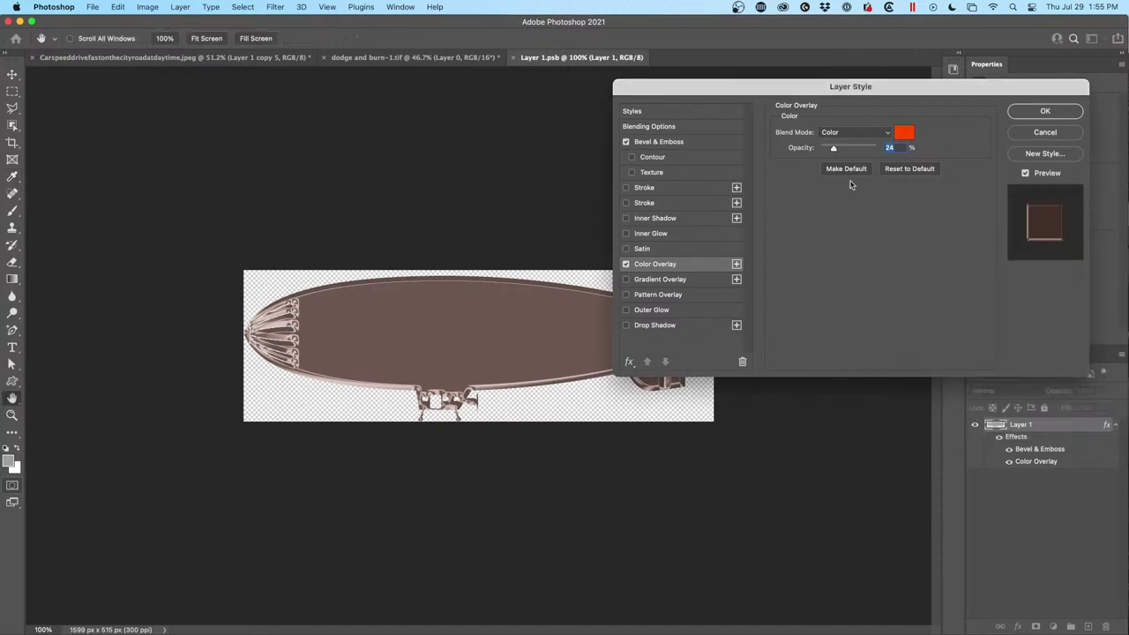
drag(838, 152, 908, 157)
click(1045, 111)
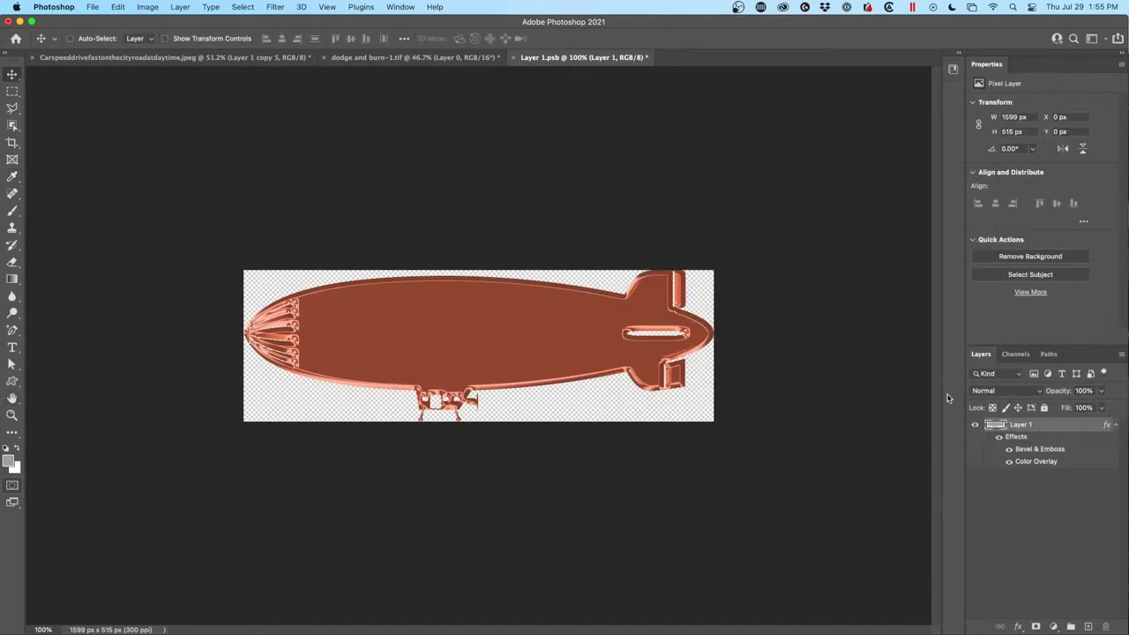
Save and close Layer 1.psb, then reopen the blimp smart object's contents from the car photo.
key(super+s)
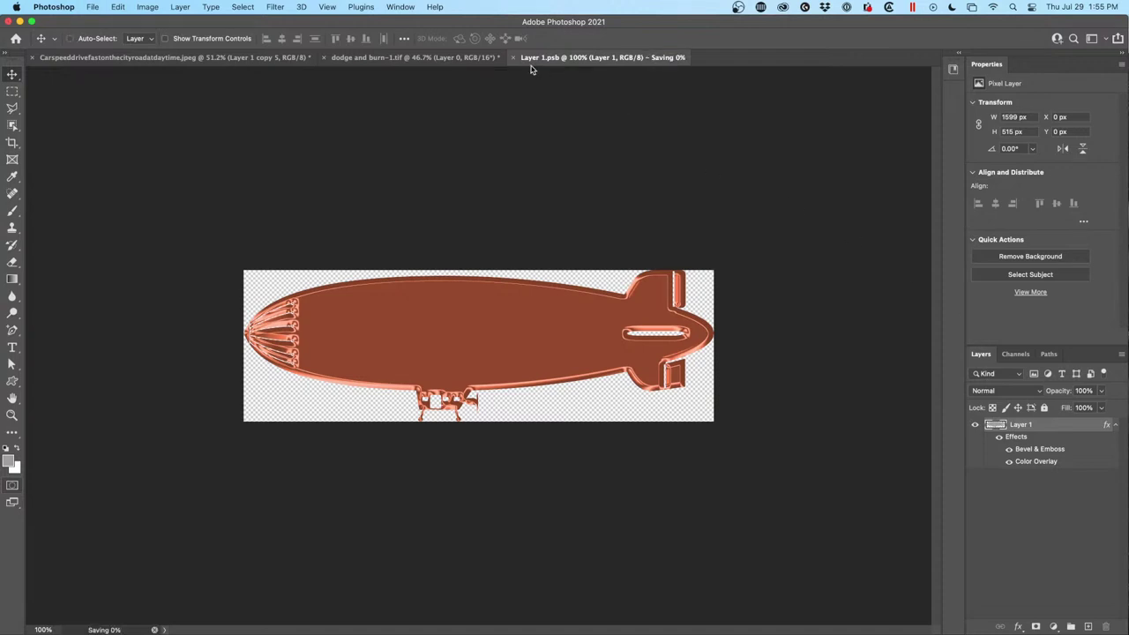
key(super+w)
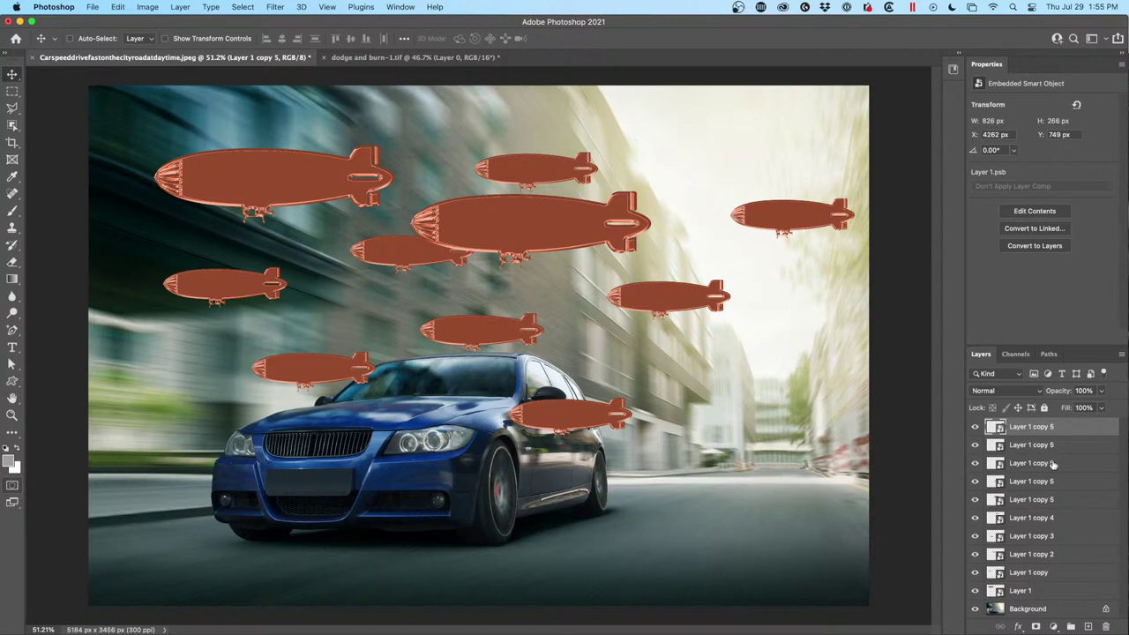
double_click(994, 445)
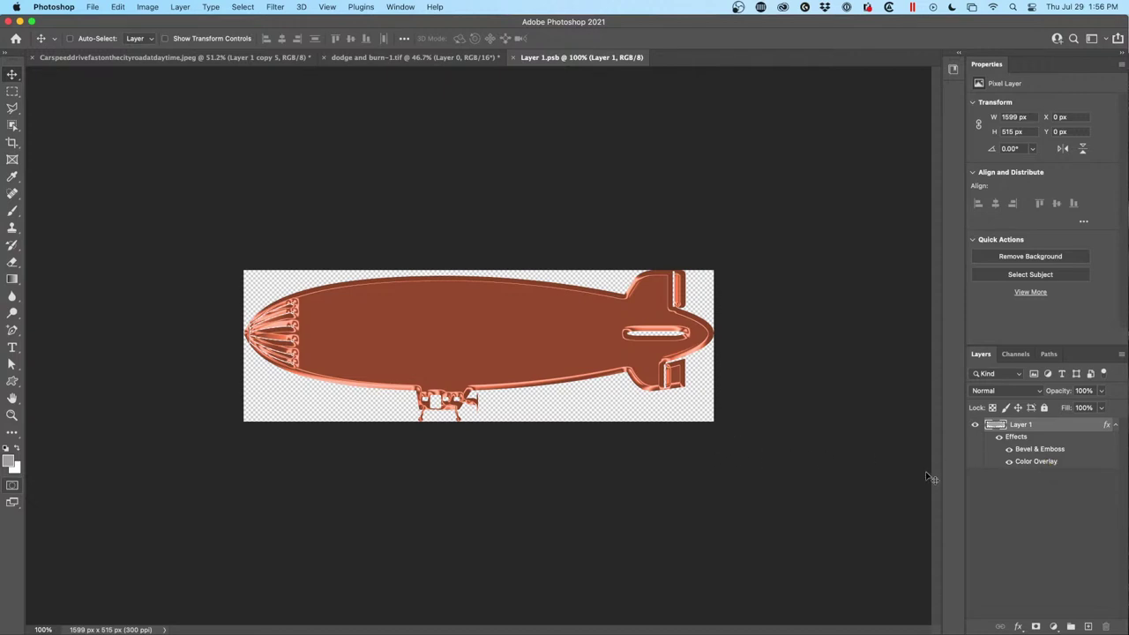
Rework the Smooth bevel with a new gloss contour, an anti-aliased edge contour and softer edges.
double_click(1040, 450)
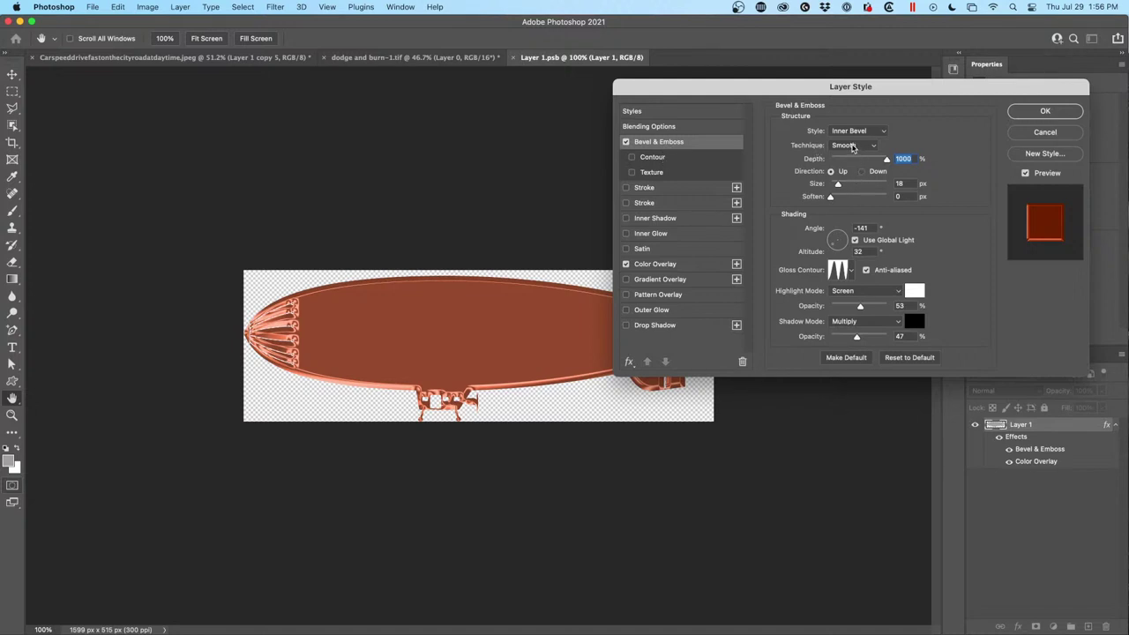
click(857, 146)
click(857, 146)
click(848, 272)
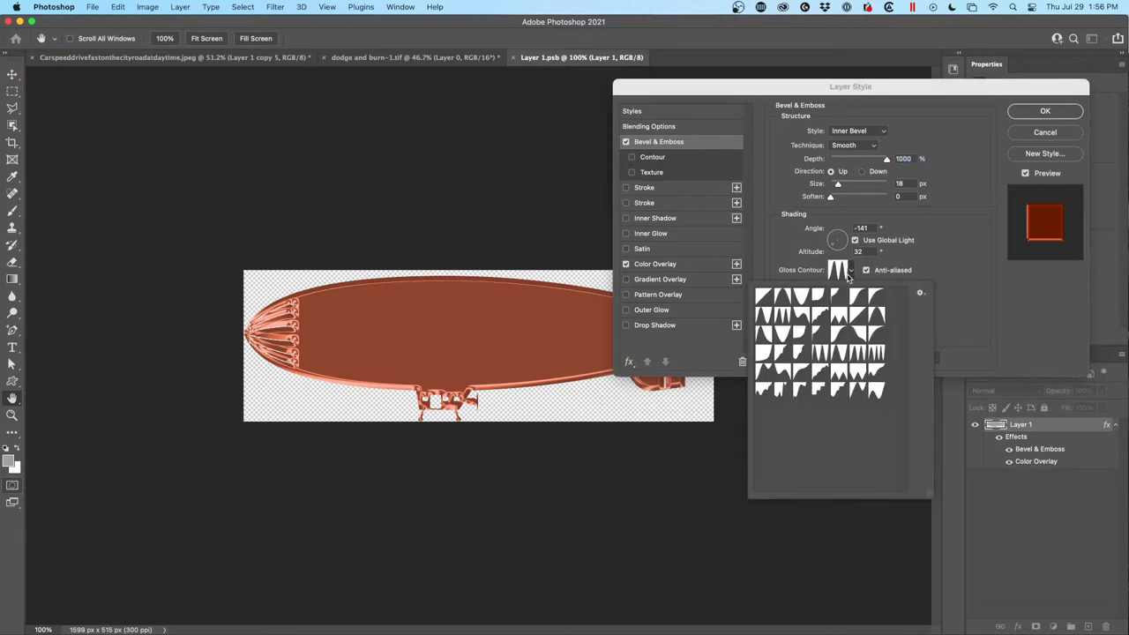
click(782, 298)
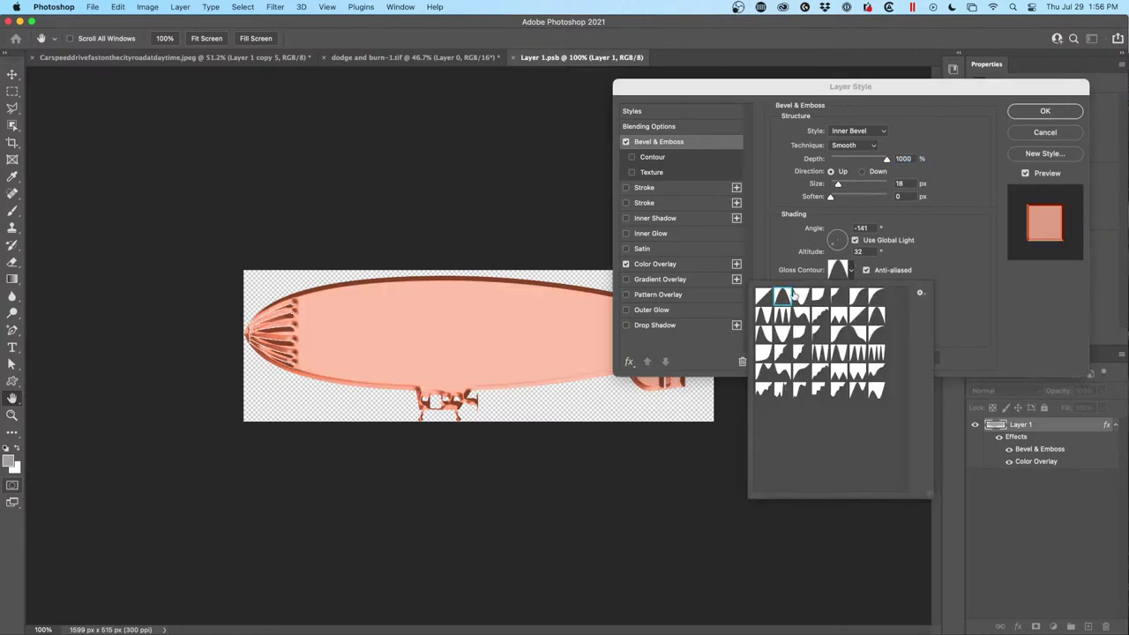
click(679, 160)
click(844, 135)
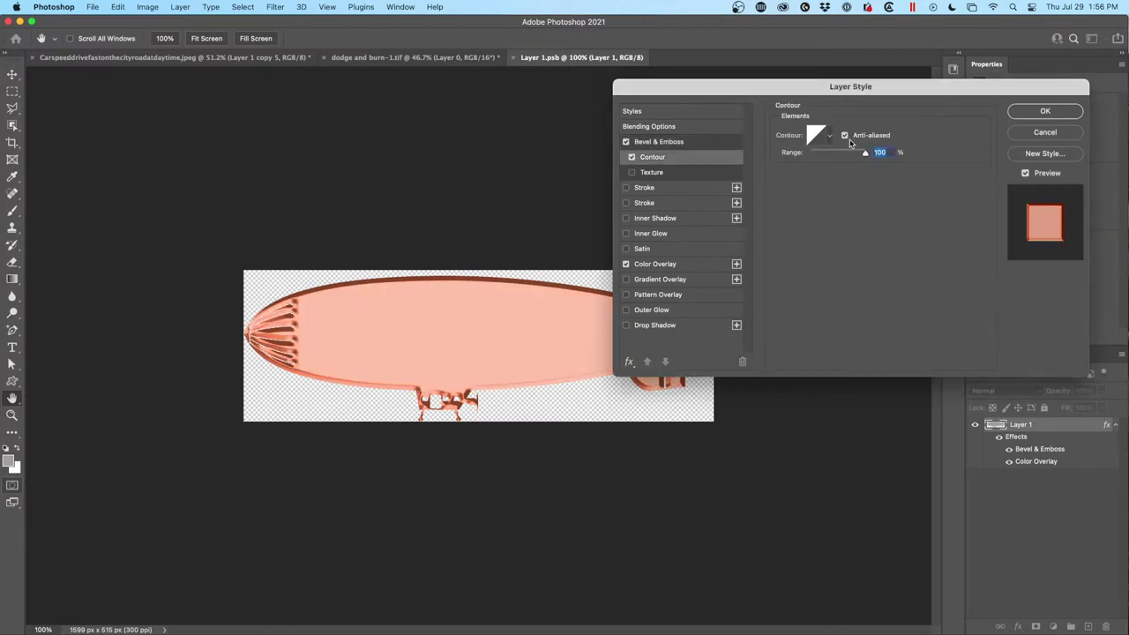
click(830, 137)
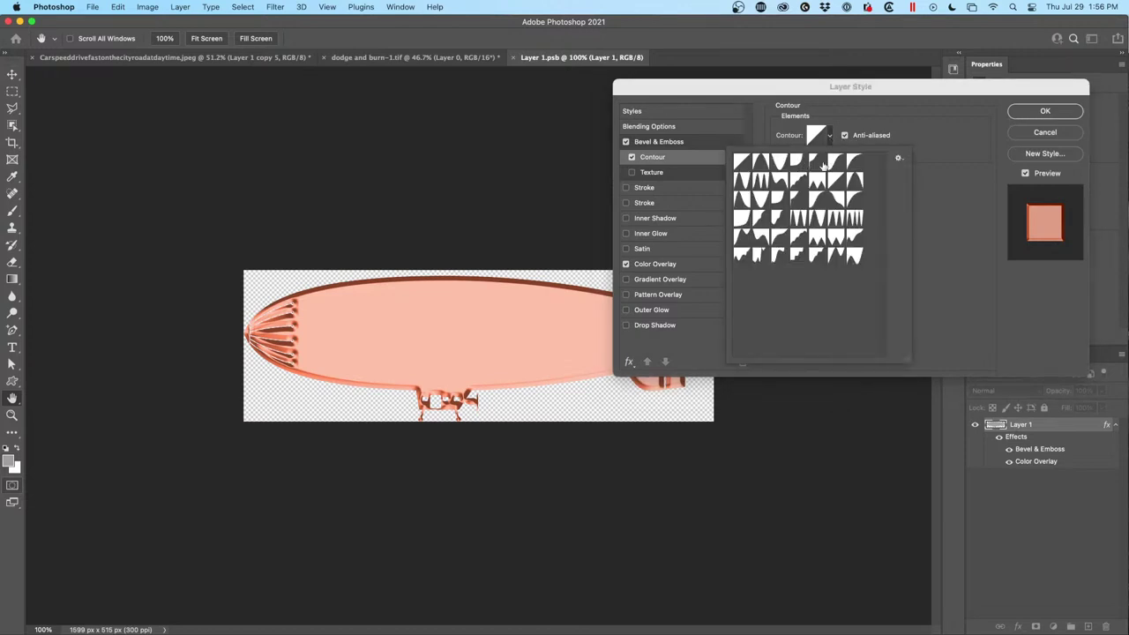
click(863, 155)
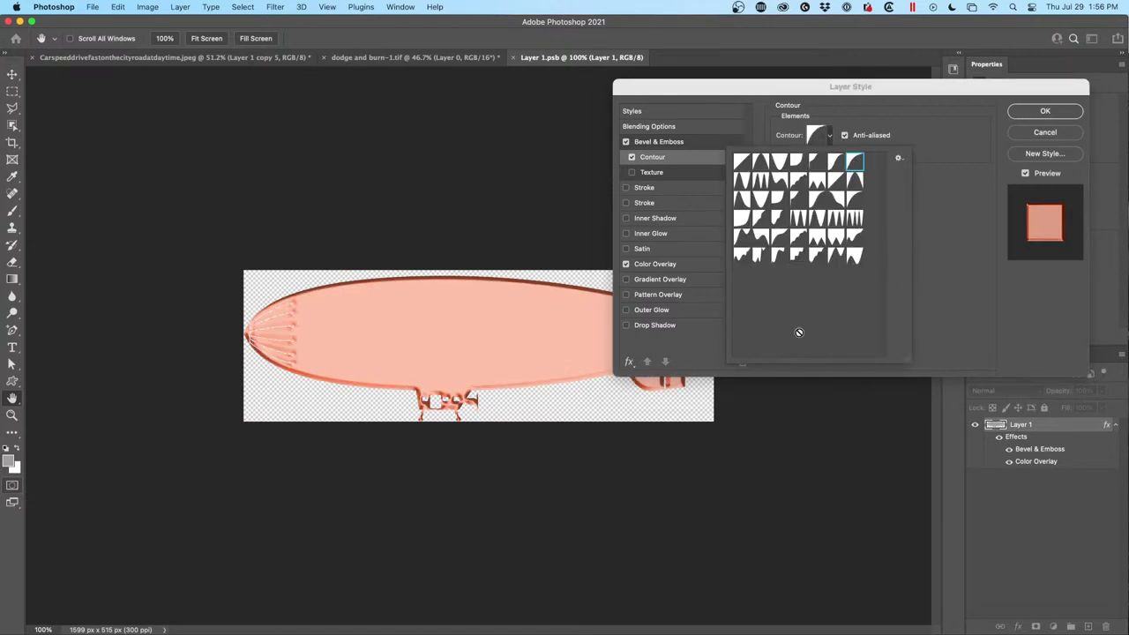
click(935, 120)
click(696, 140)
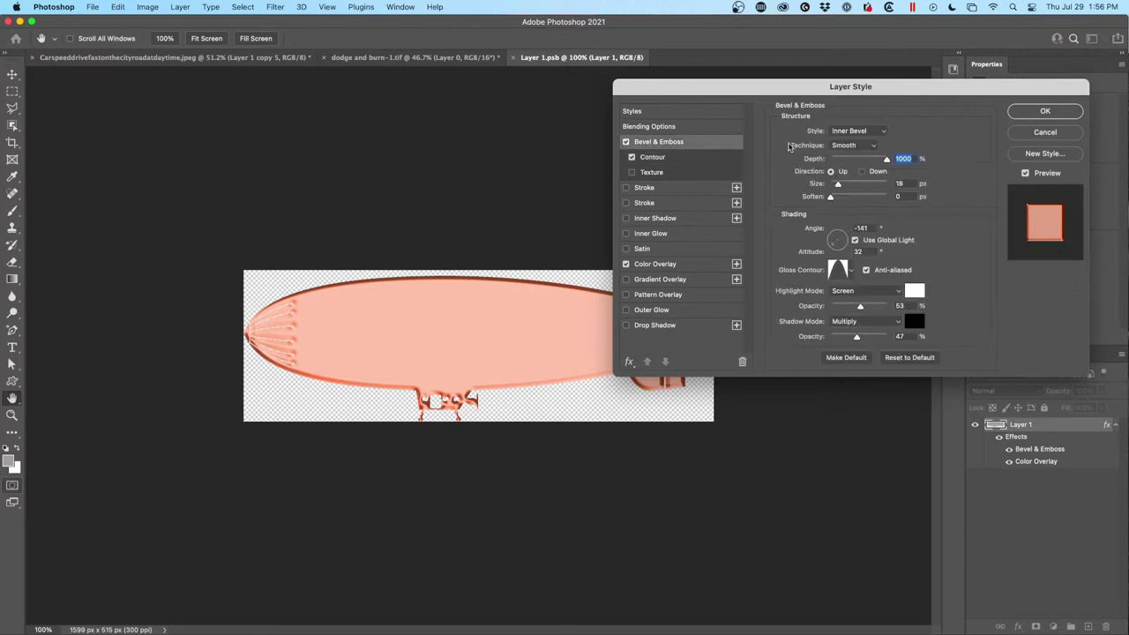
mouse_move(832, 195)
mouse_down()
mouse_move(854, 198)
mouse_move(841, 186)
mouse_up()
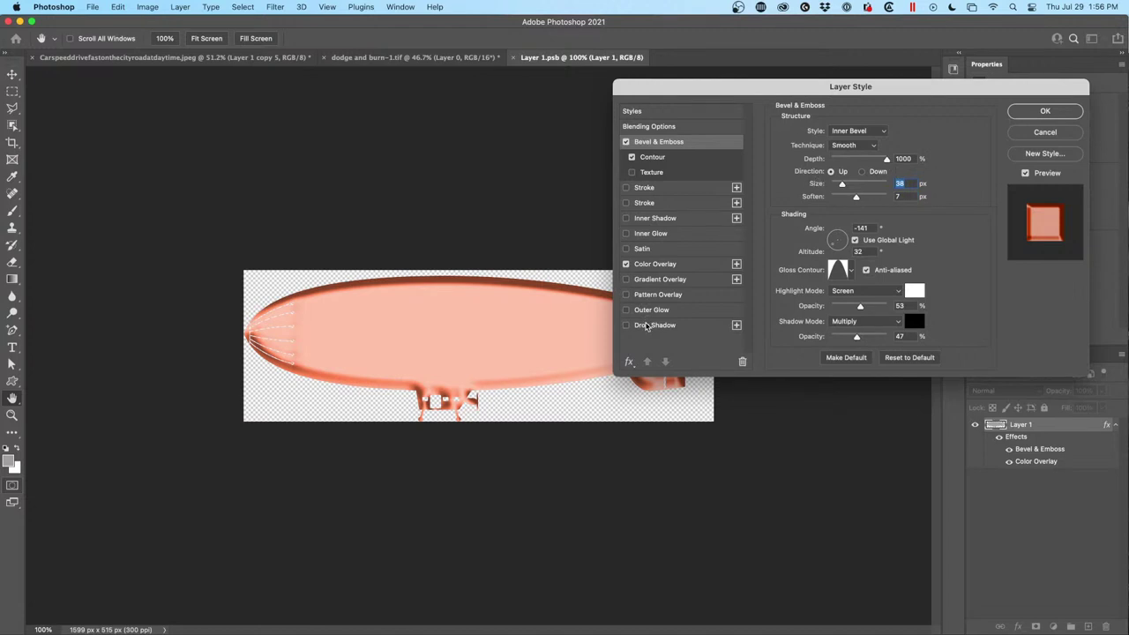
Add a larger, softer black drop shadow at 100% opacity and turn off the colour overlay.
click(653, 325)
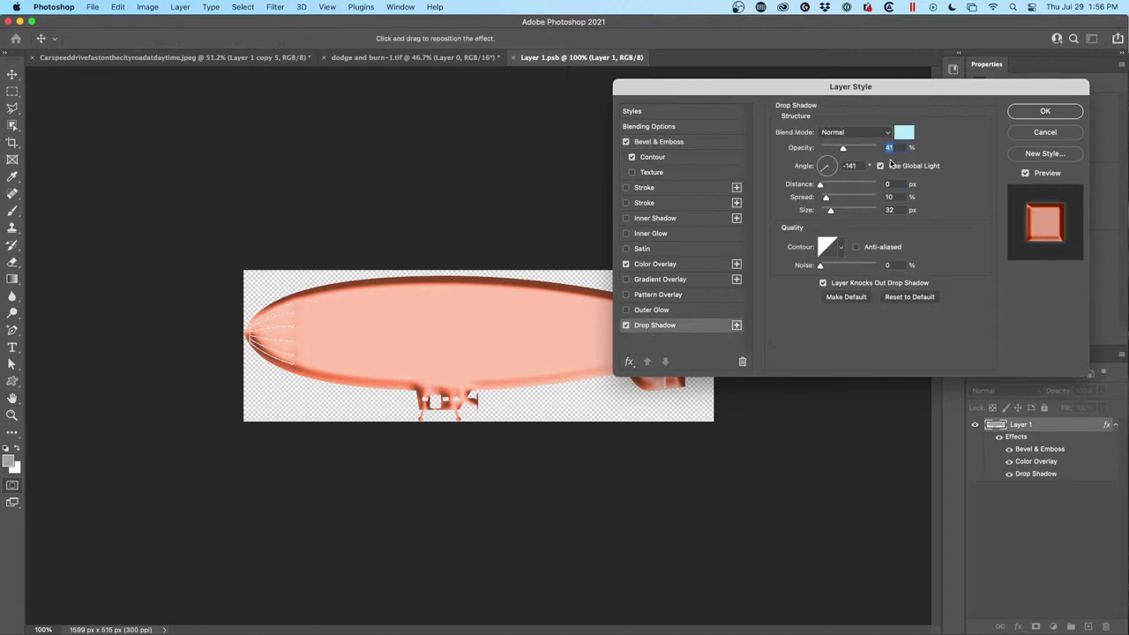
click(904, 133)
drag(836, 264, 780, 496)
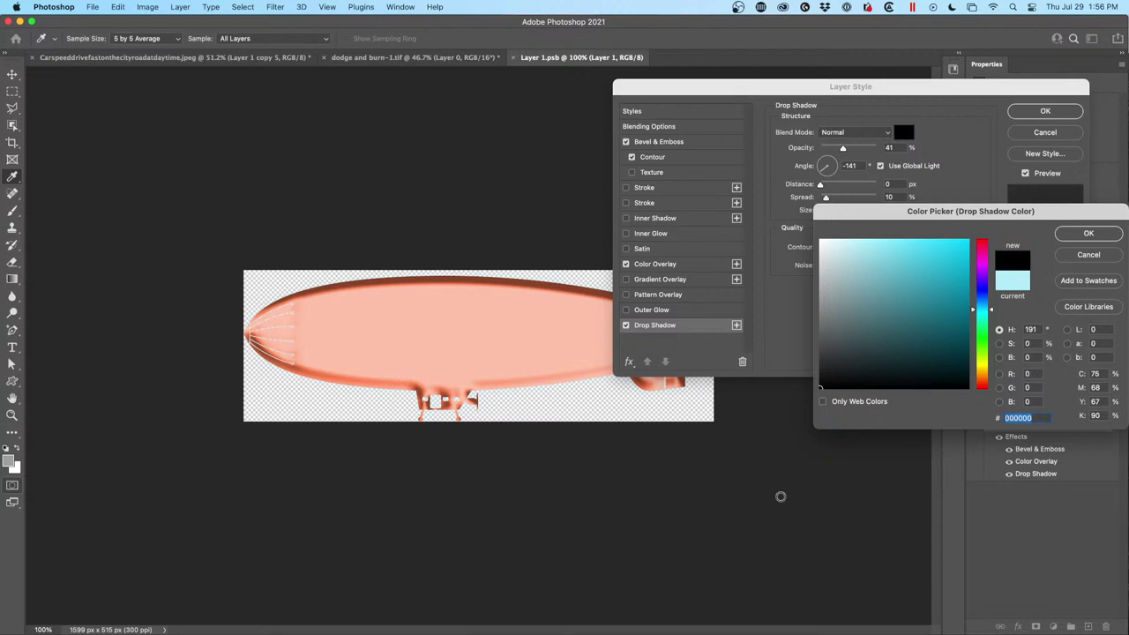
click(1087, 237)
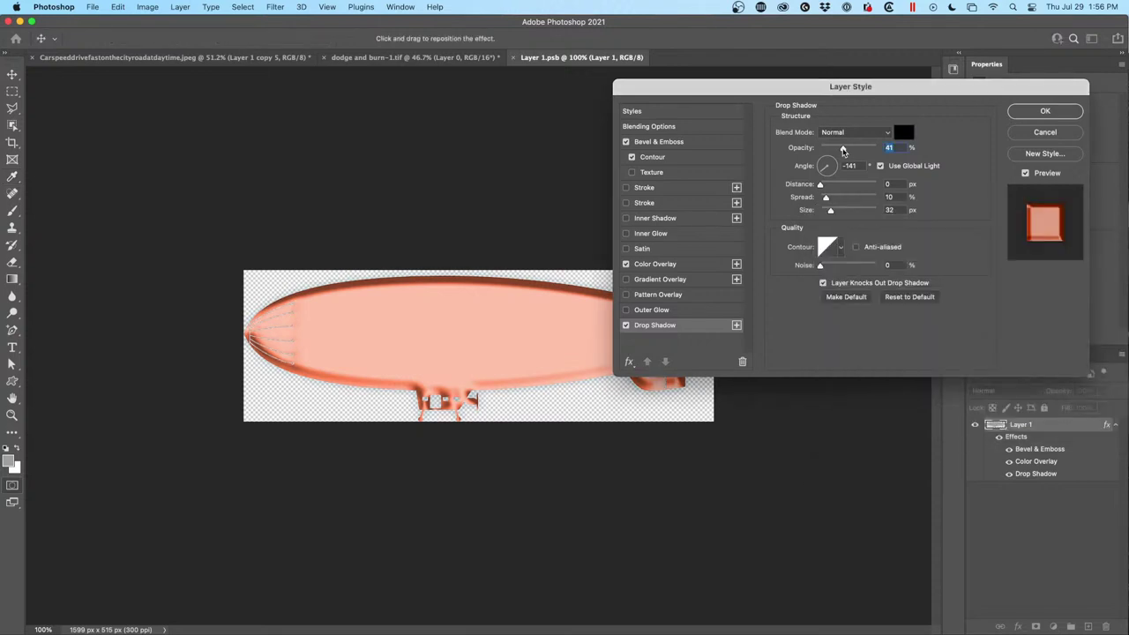
drag(843, 149, 876, 148)
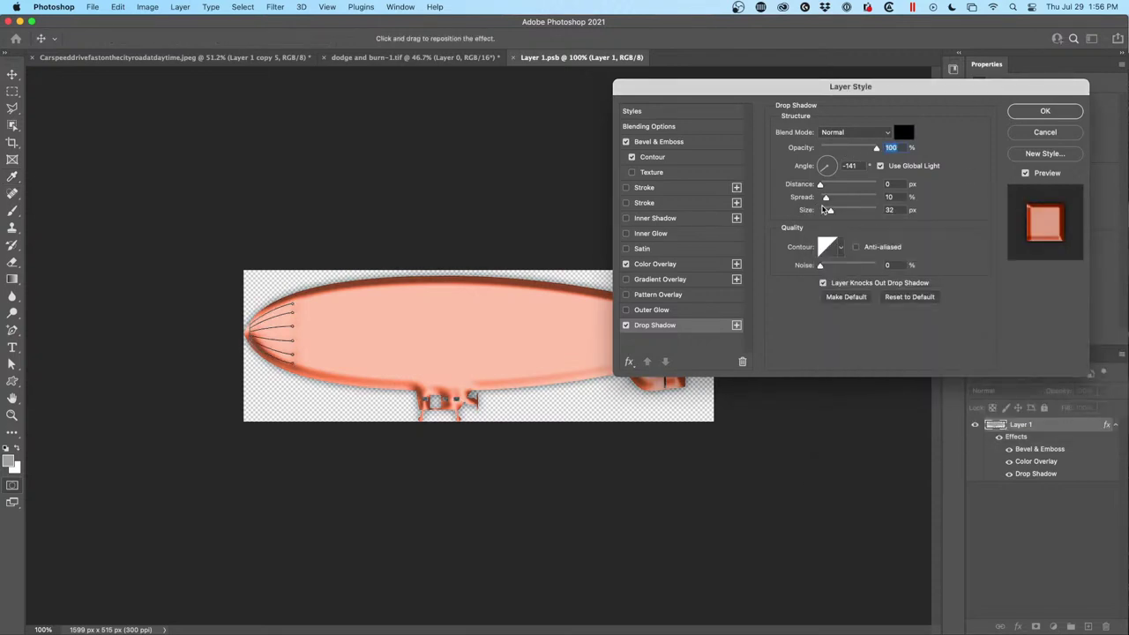
drag(828, 211, 832, 215)
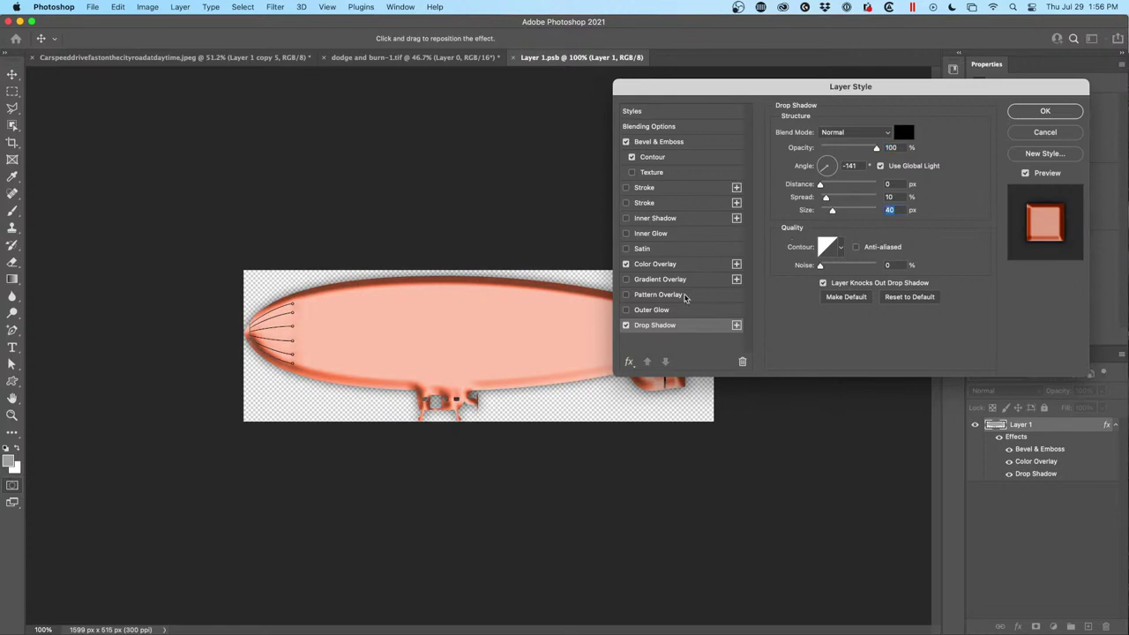
click(626, 264)
click(1045, 111)
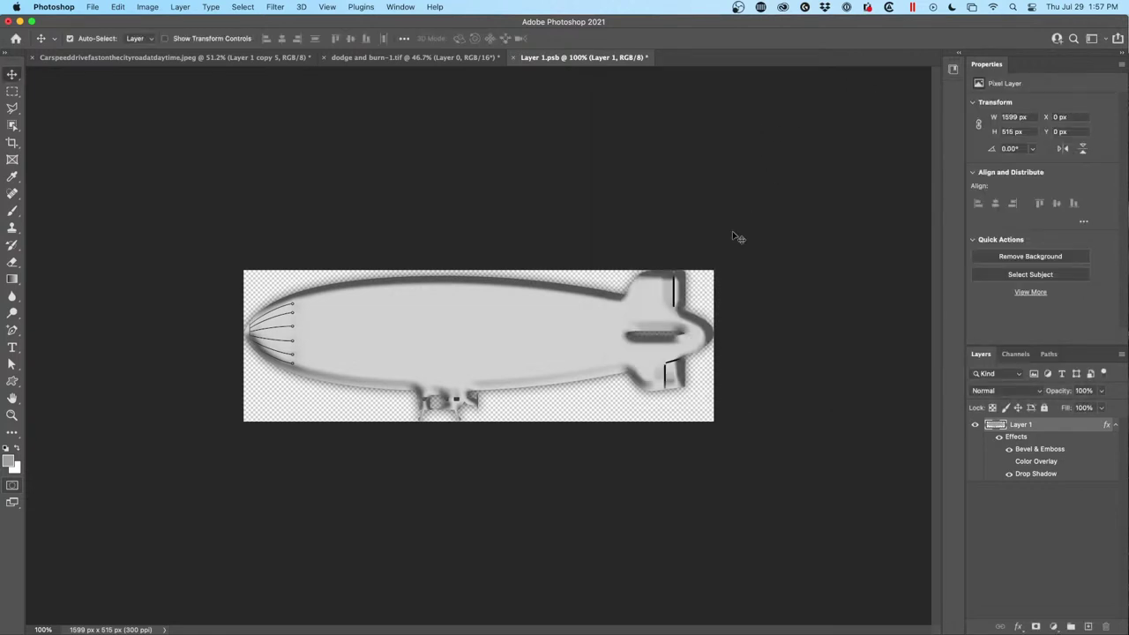
Save the blimp file and close dodge and burn-1.tif and the lathe photo without saving.
key(cmd+s)
click(450, 57)
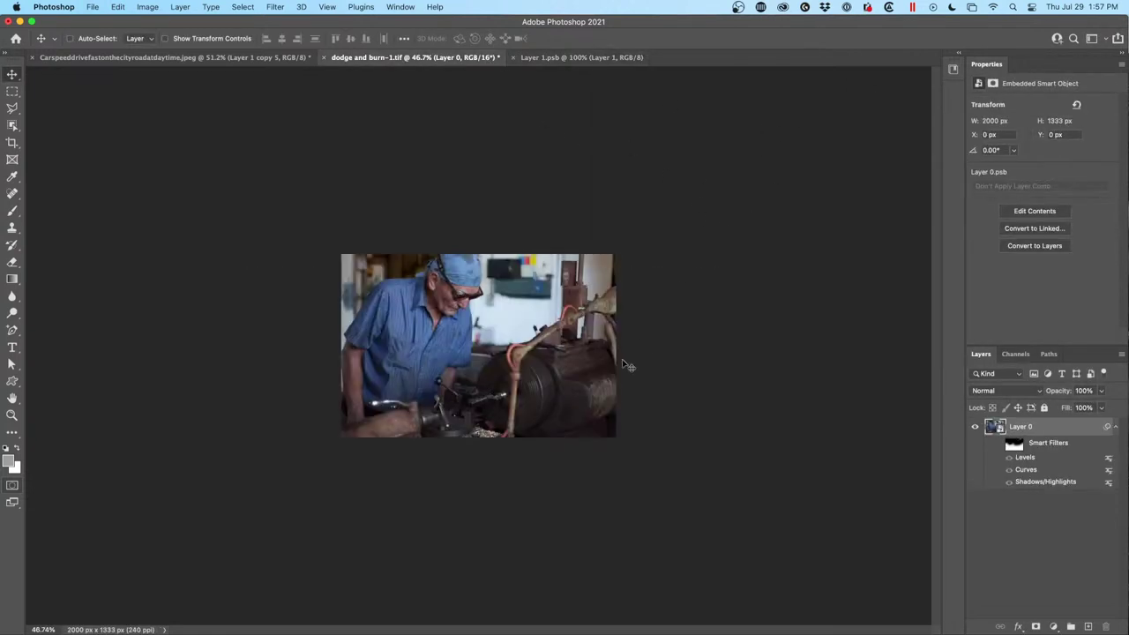
click(603, 60)
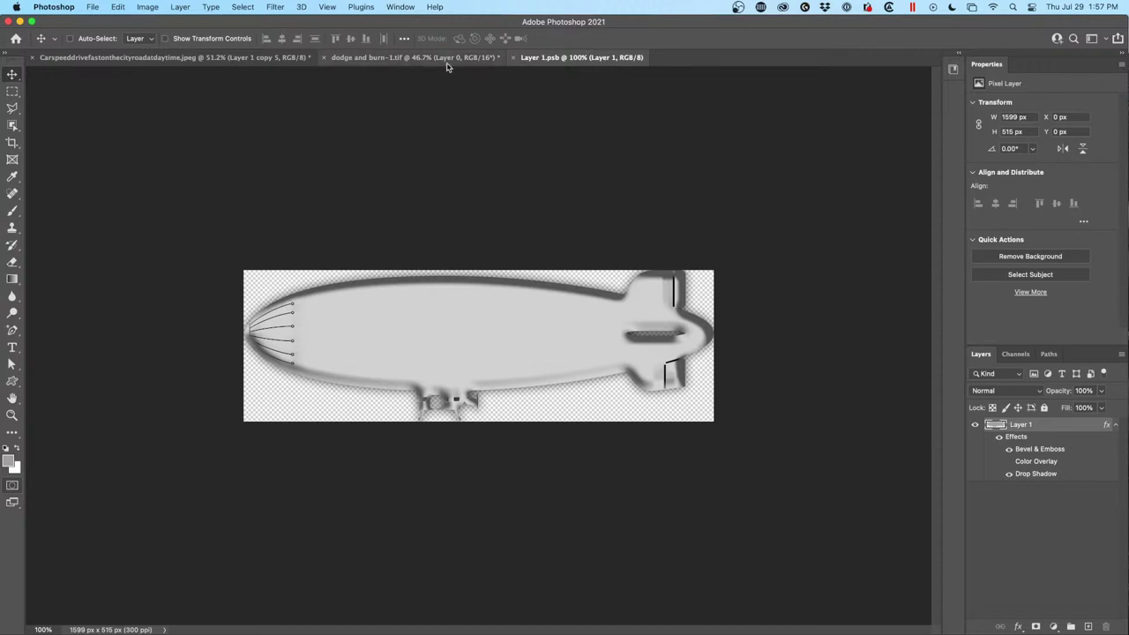
click(196, 58)
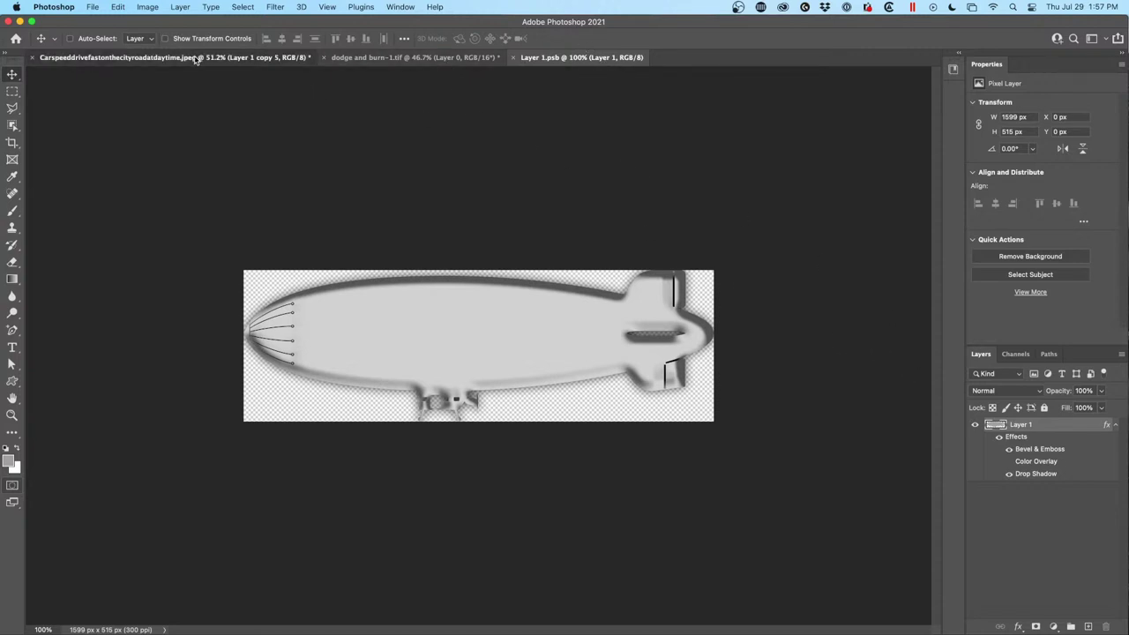
click(324, 57)
click(603, 251)
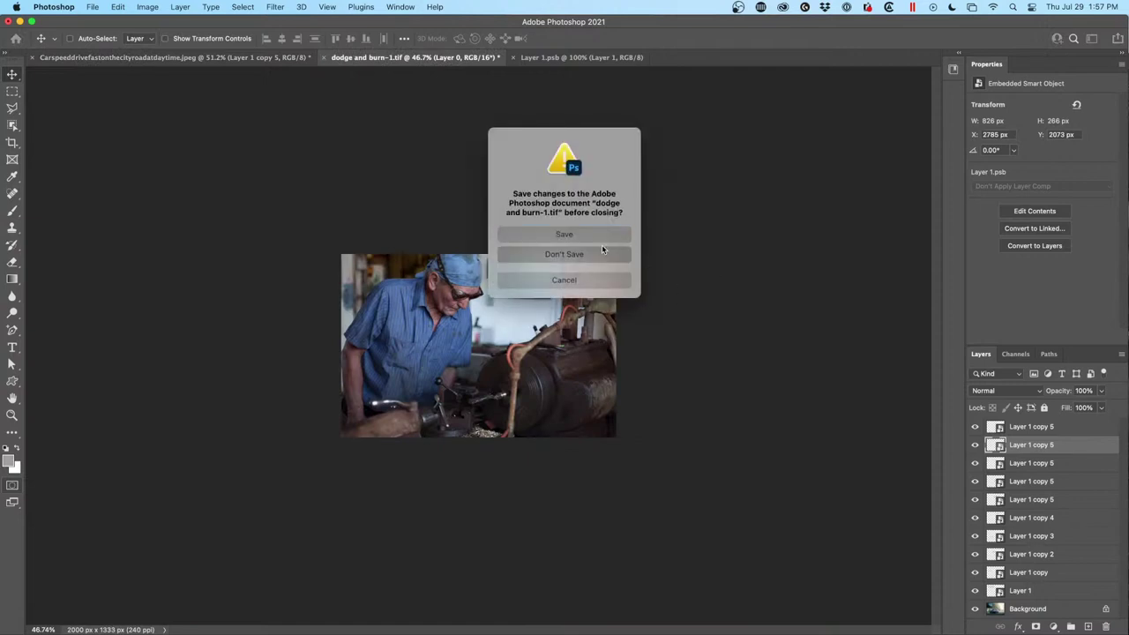
Enlarge the big blimp to about 161%, place it near the top of the sky, and open its contents.
drag(521, 245, 651, 224)
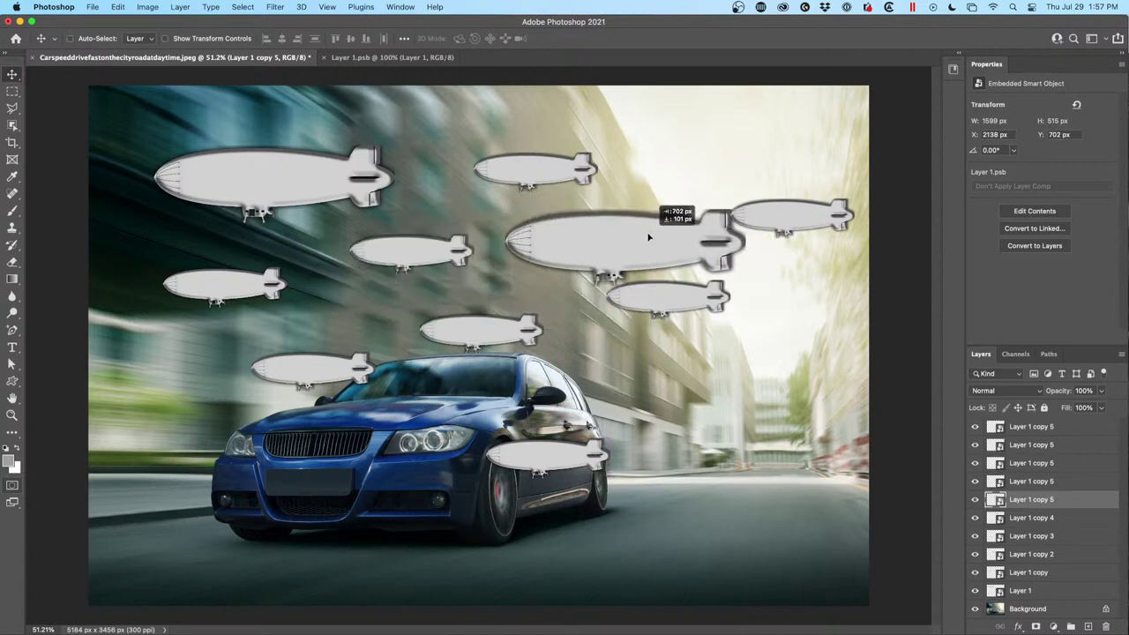
key(ctrl+t)
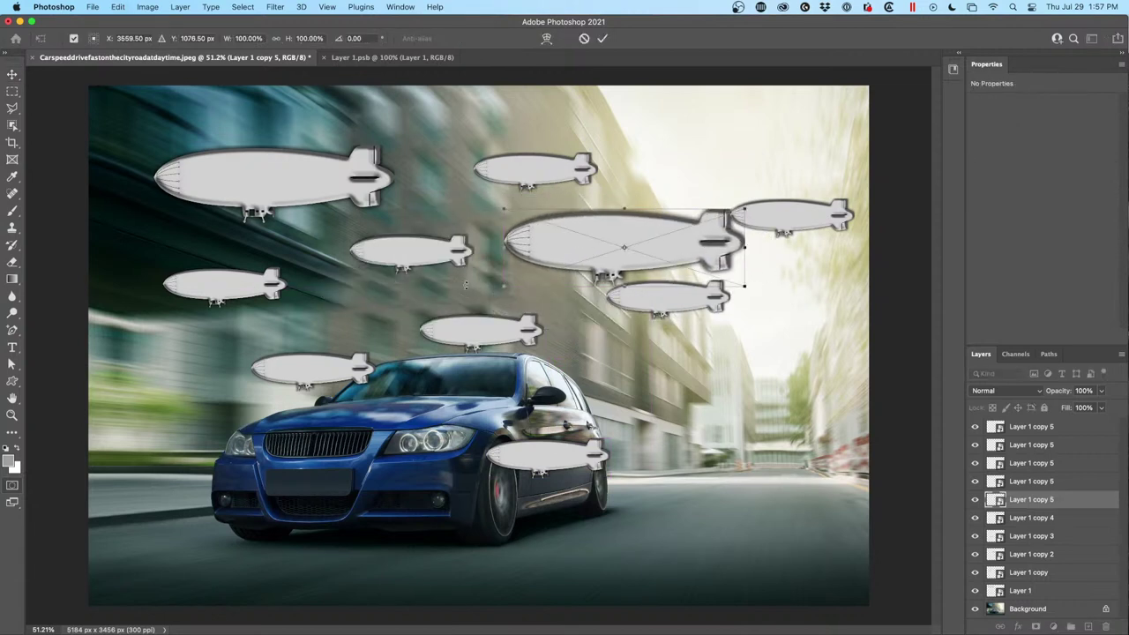
drag(481, 292, 357, 335)
key(Return)
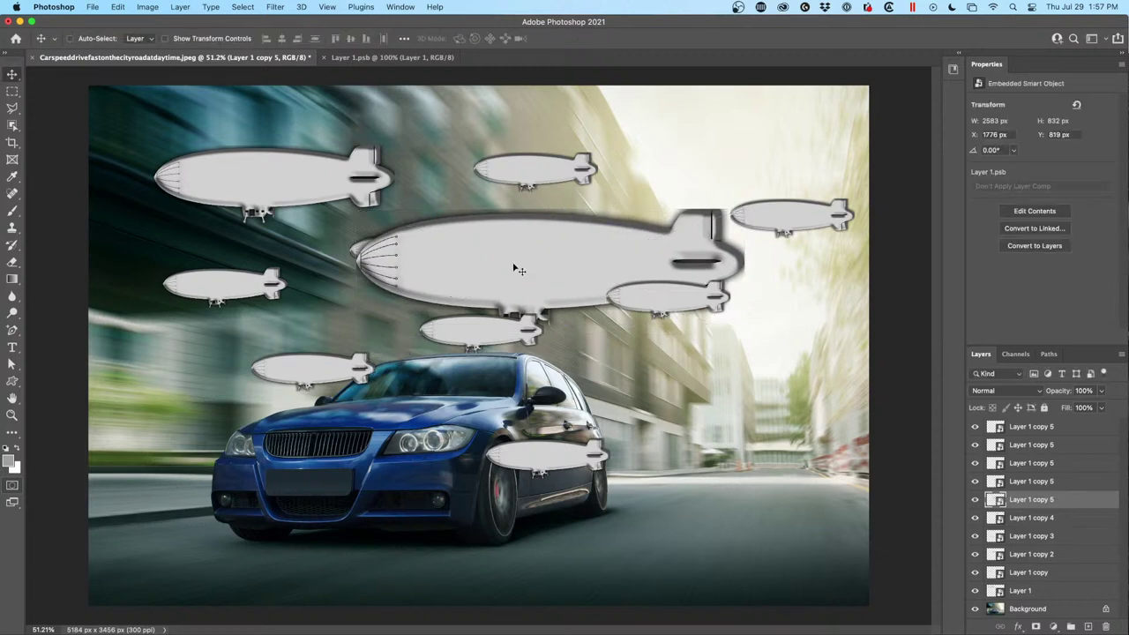
drag(517, 269, 567, 271)
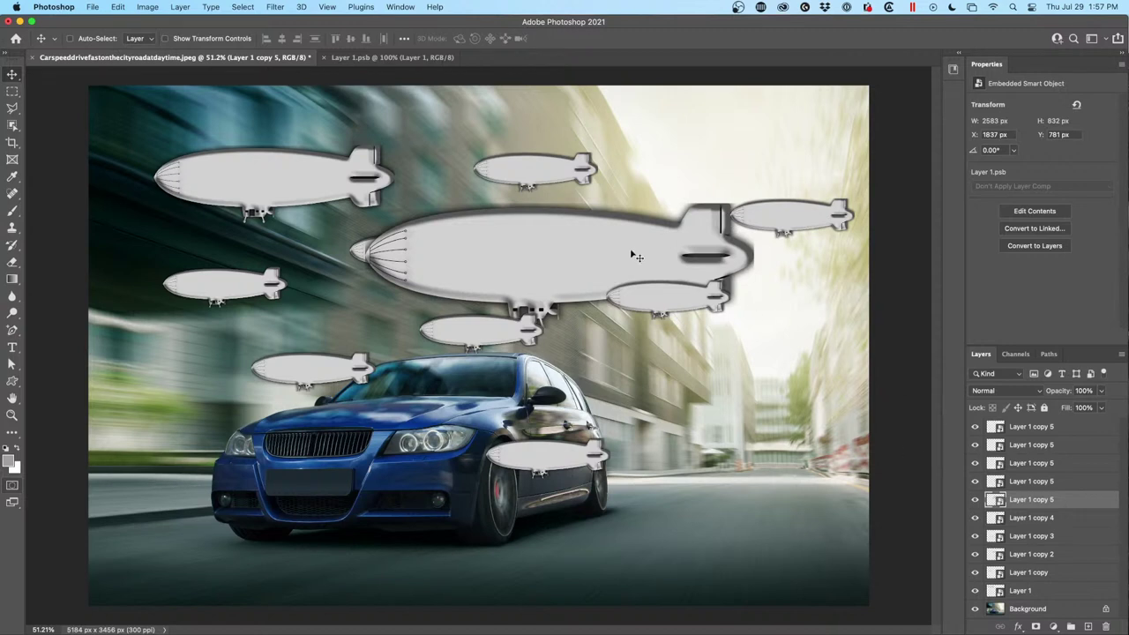
drag(630, 248, 639, 179)
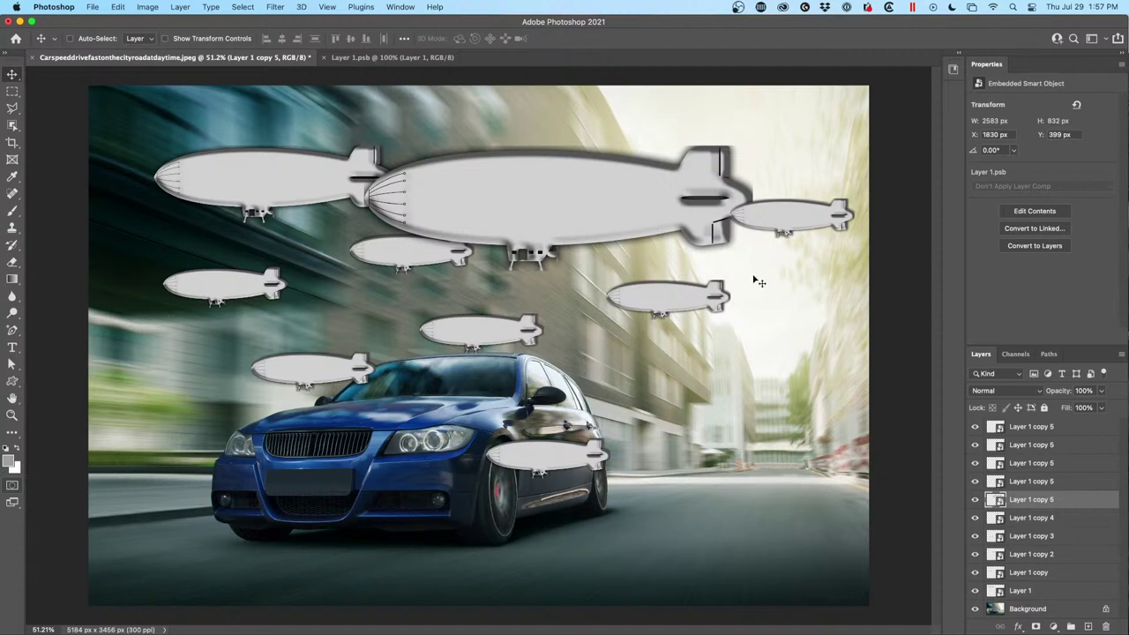
drag(598, 190, 603, 214)
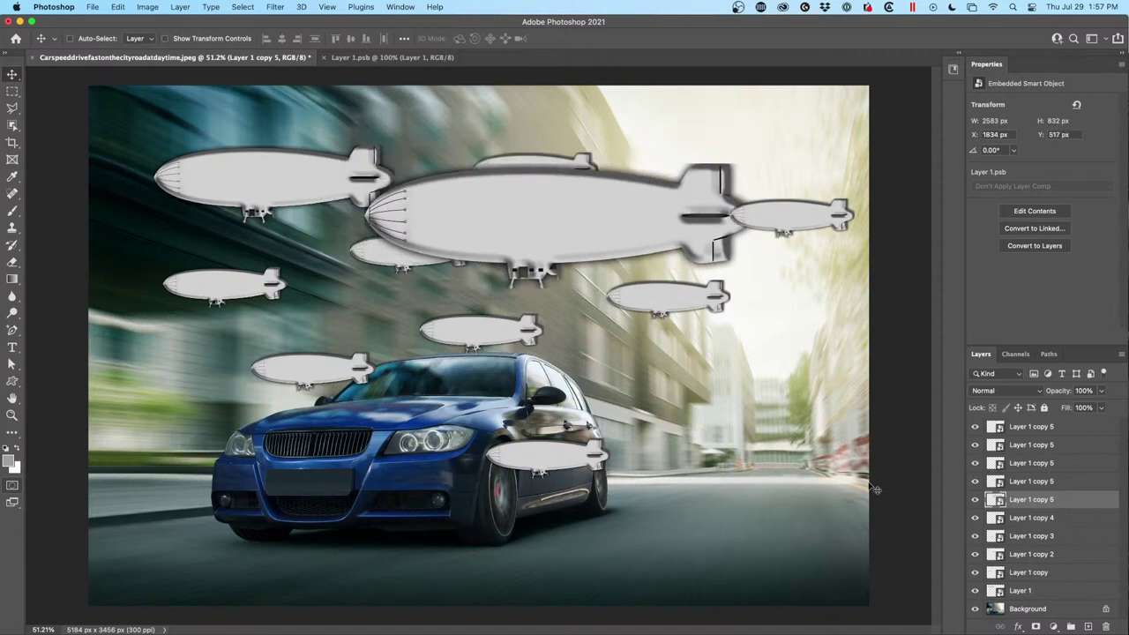
double_click(998, 500)
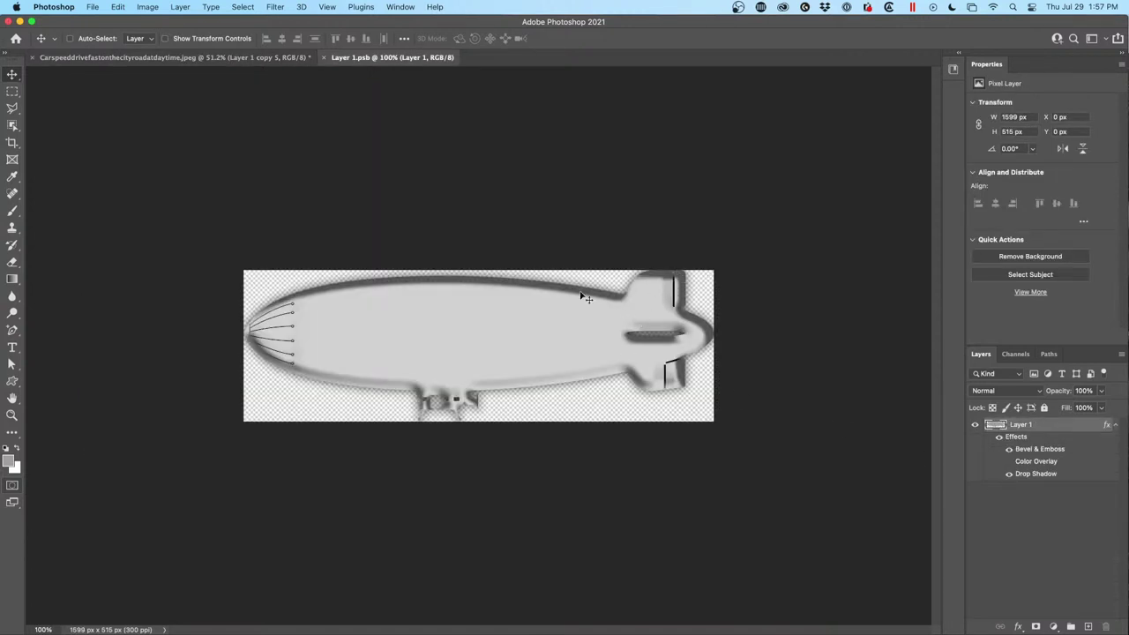
Extend the blimp canvas to 1692 x 606 px with the Crop tool and save.
click(12, 142)
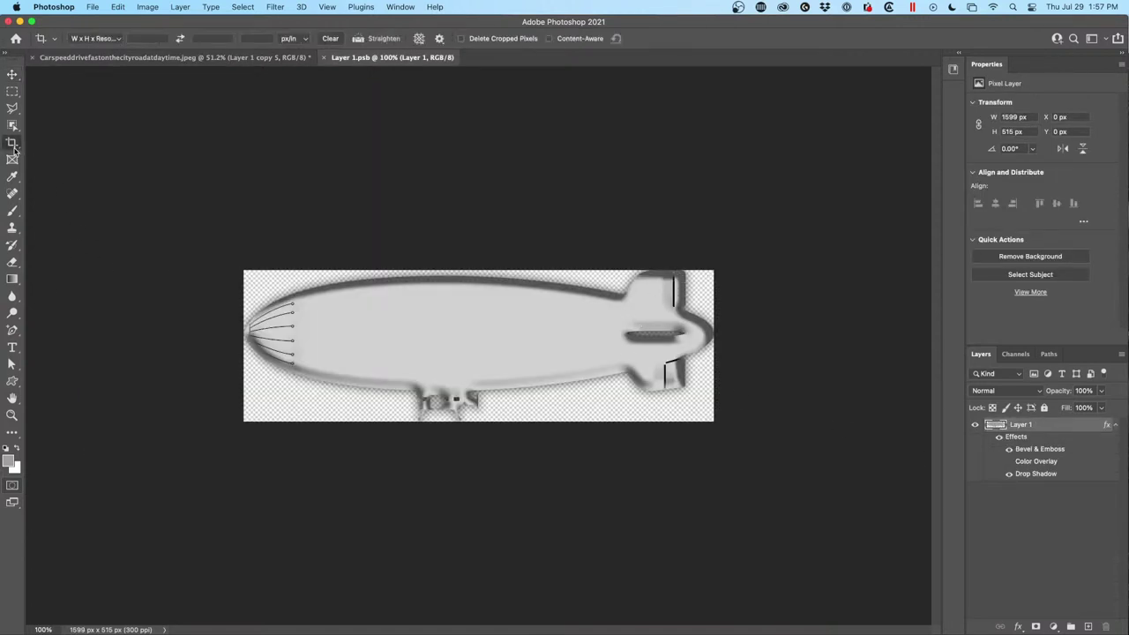
drag(715, 266, 722, 260)
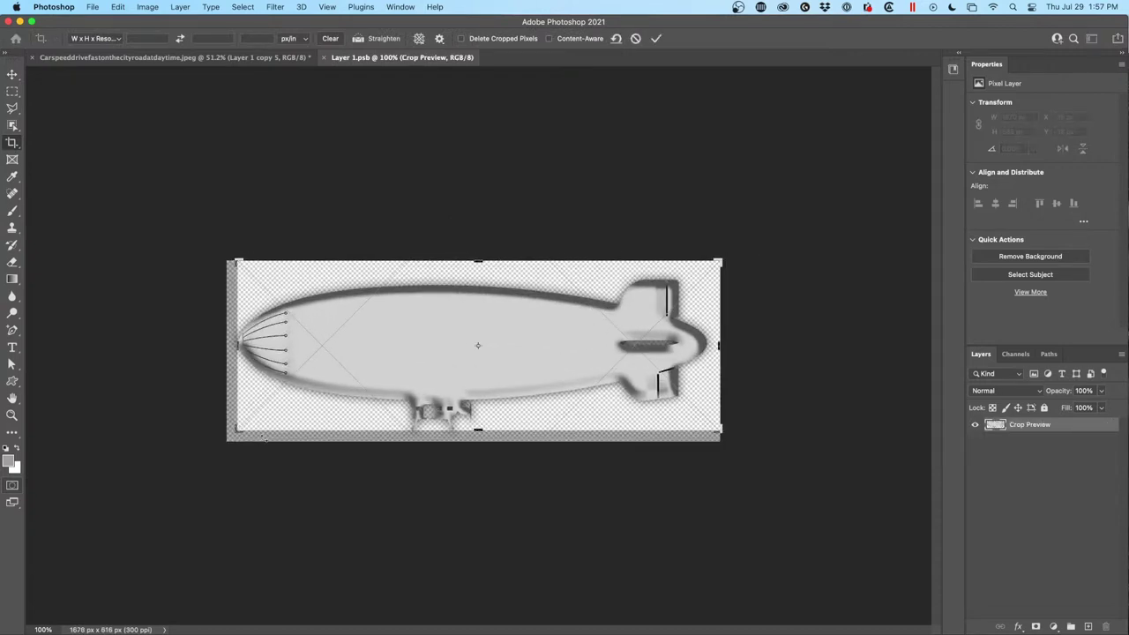
drag(231, 434, 231, 432)
key(Return)
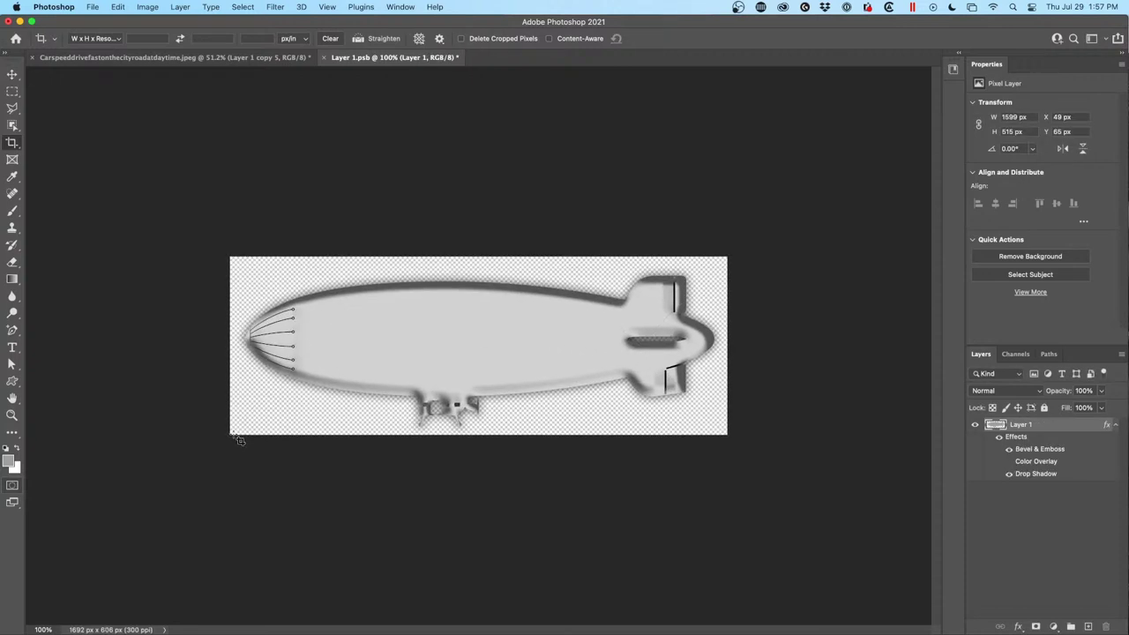
key(cmd+s)
Switch to the car photo, select the Move tool, and return to the blimp document.
click(277, 58)
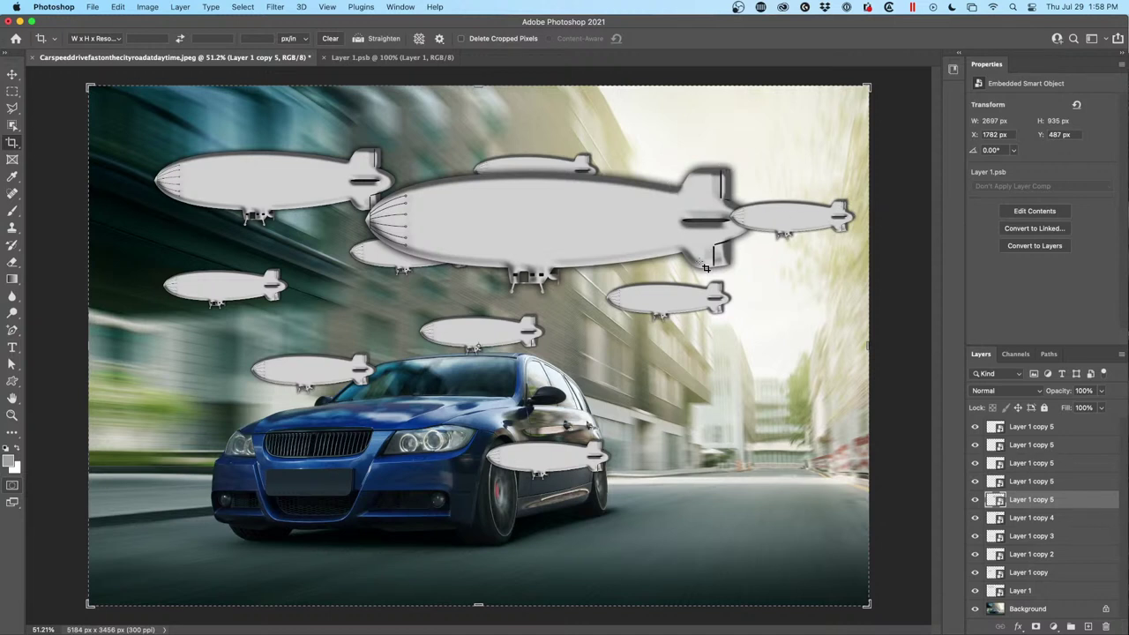
click(13, 74)
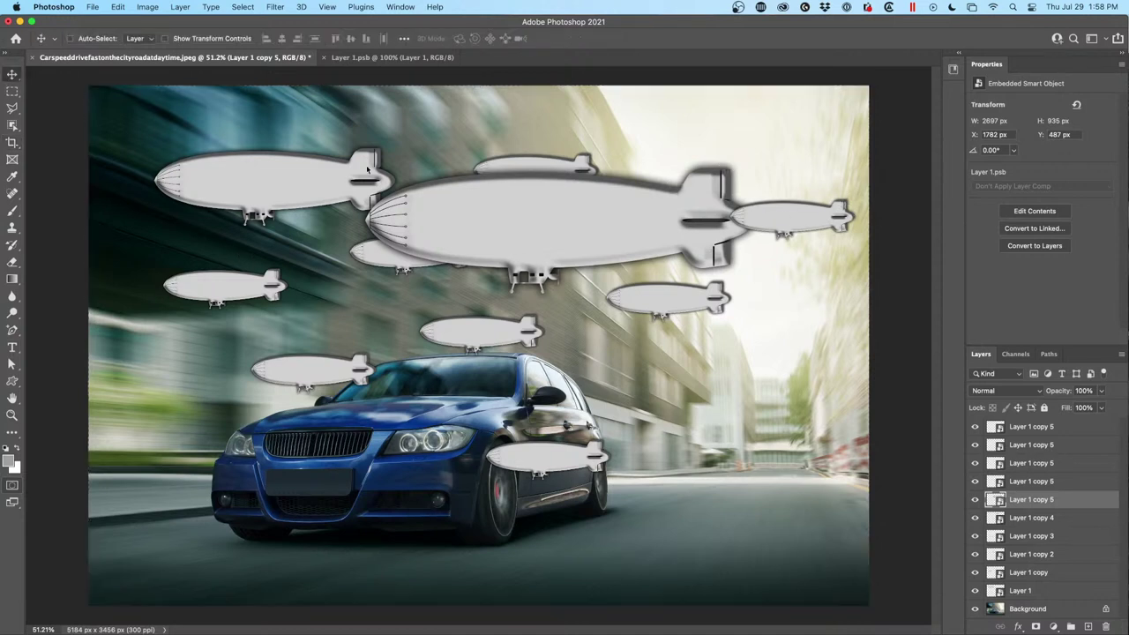
click(424, 57)
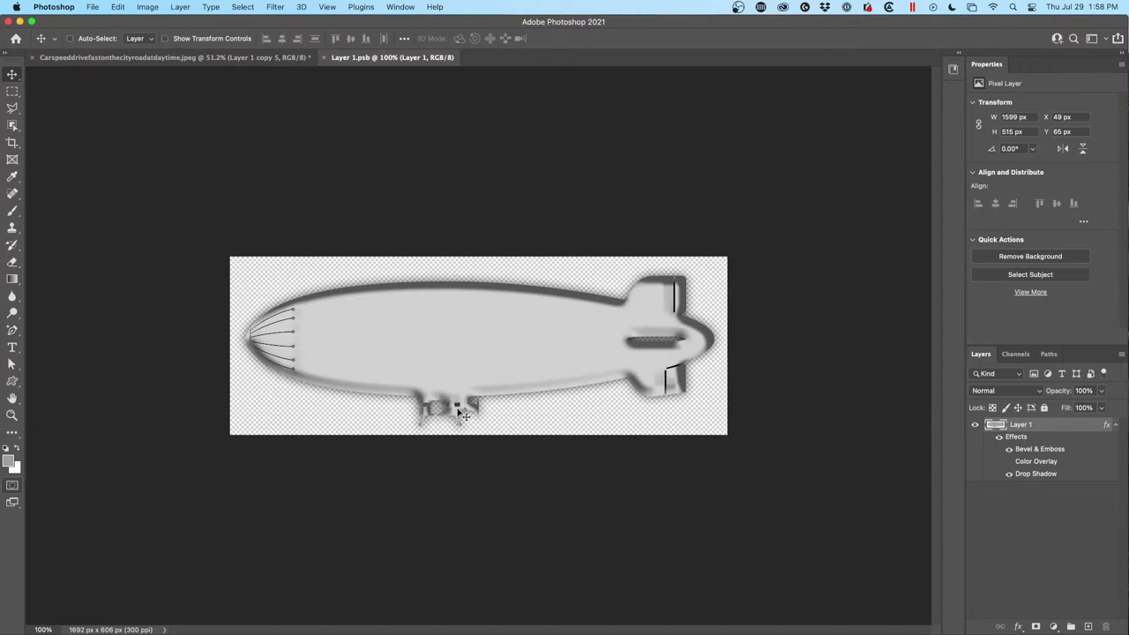
Scale the blimp's layer effects to 12% with Scale Effects, save, and return to the car photo.
right_click(1017, 436)
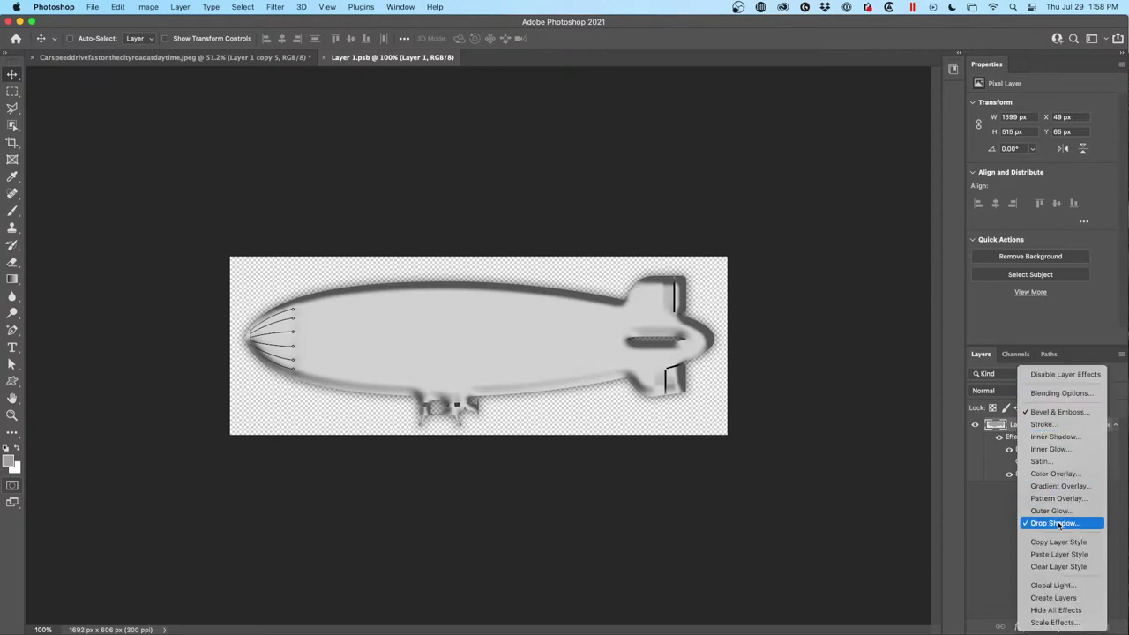
click(1055, 623)
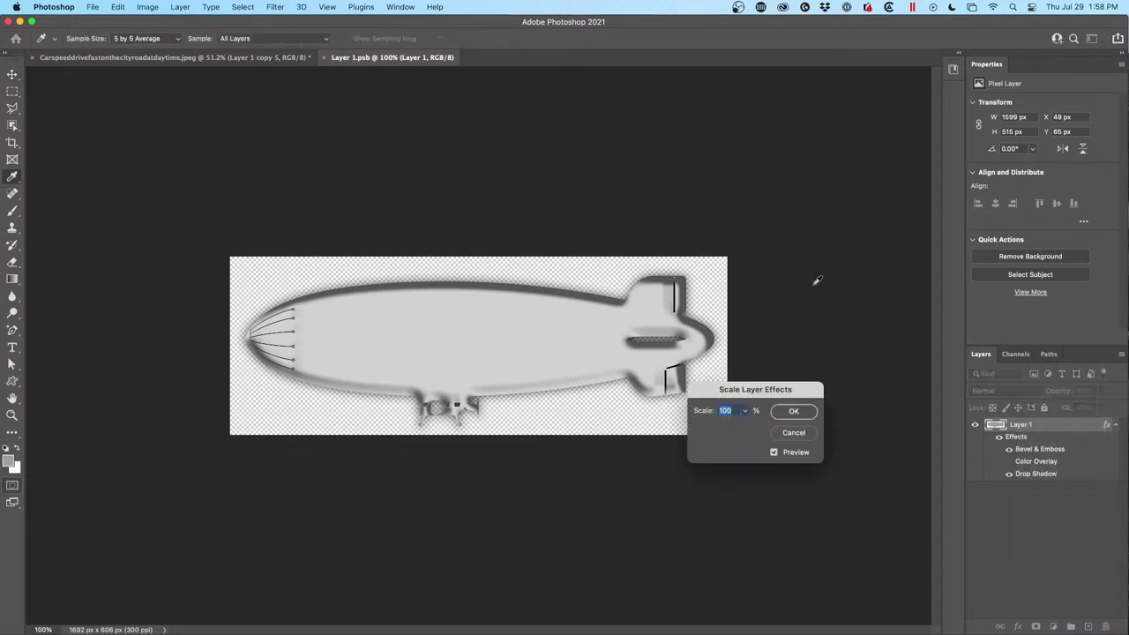
drag(787, 397, 643, 143)
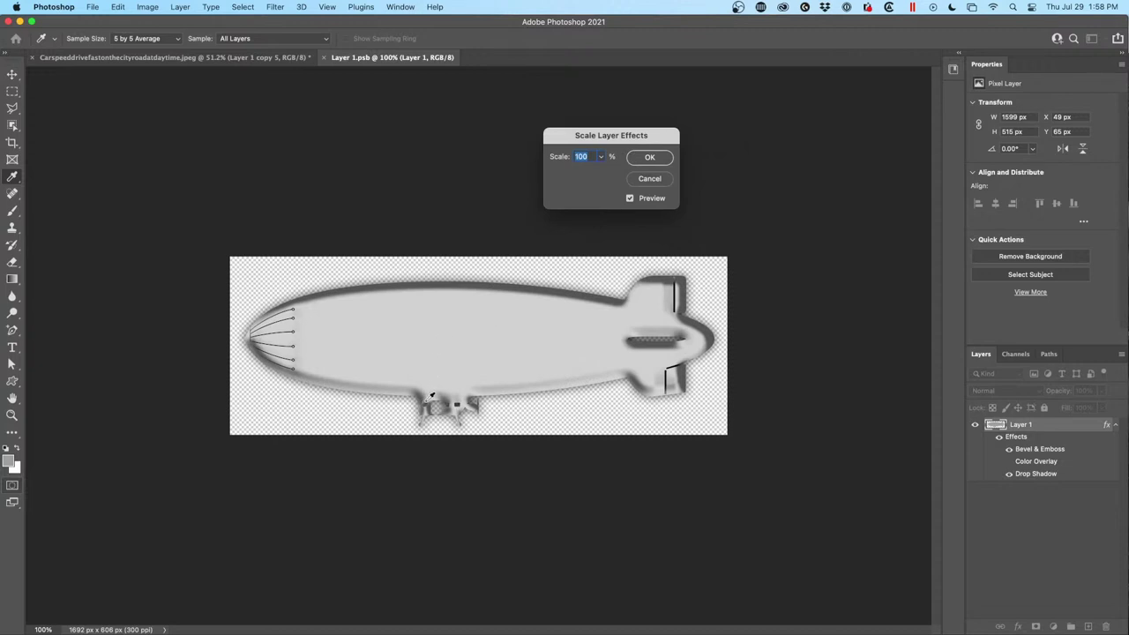
click(605, 157)
drag(602, 172, 594, 173)
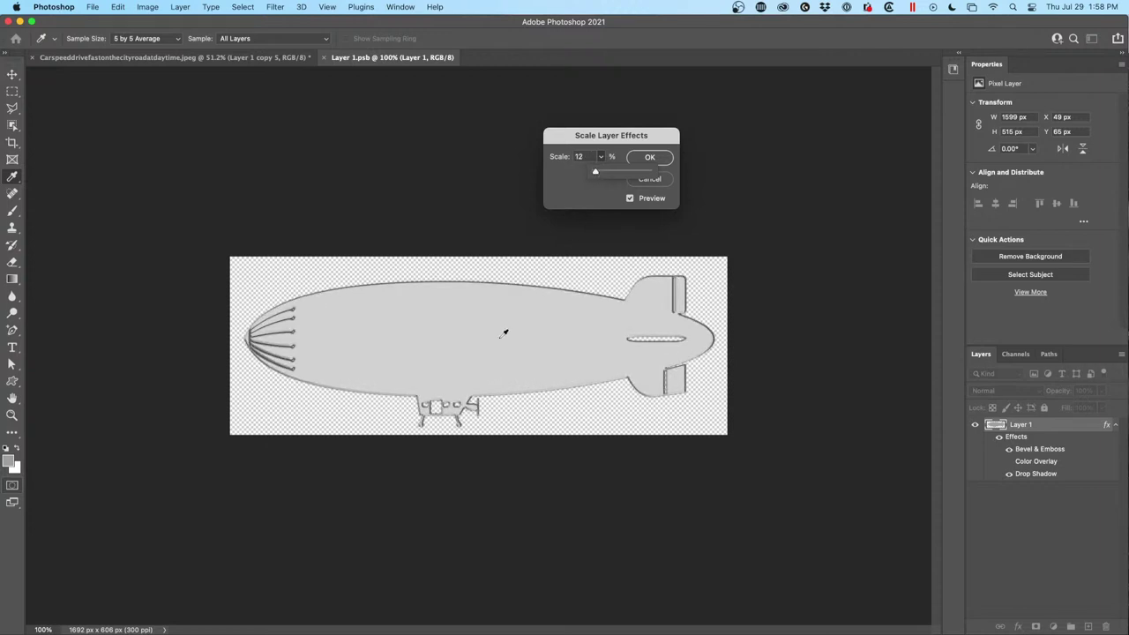
click(652, 158)
key(super+s)
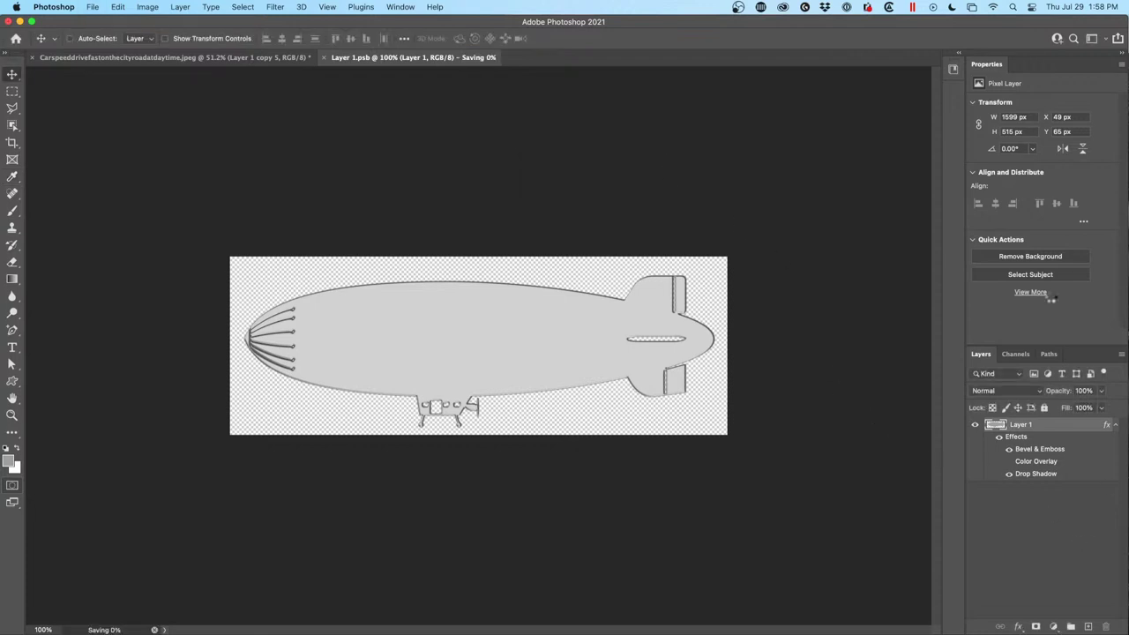
click(263, 58)
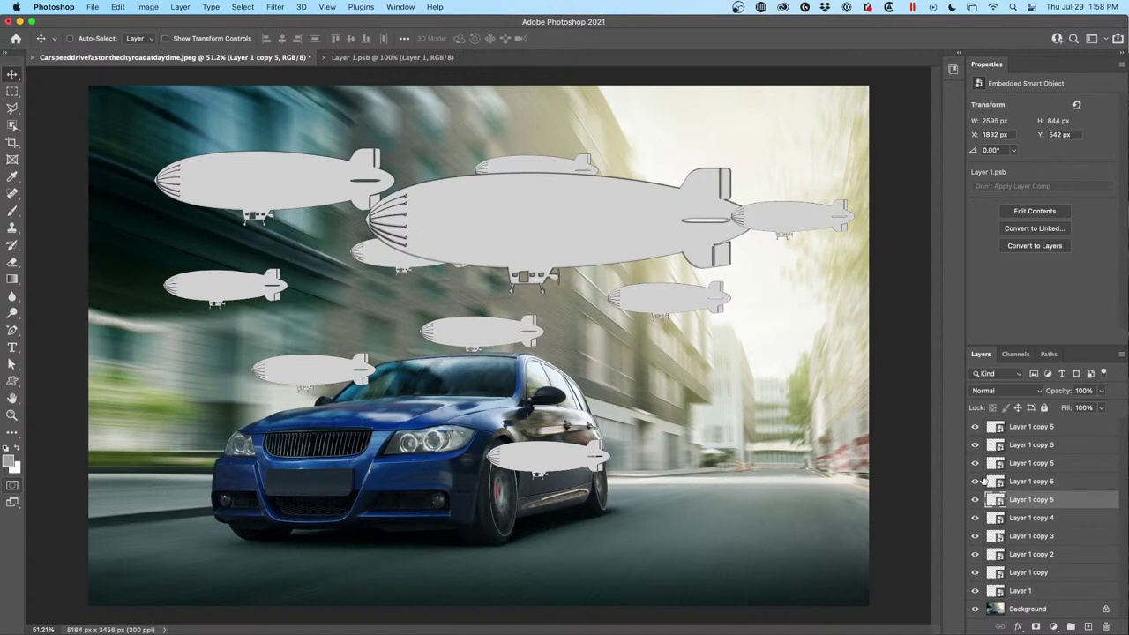
Make a New Smart Object via Copy of the topmost blimp layer.
click(1045, 429)
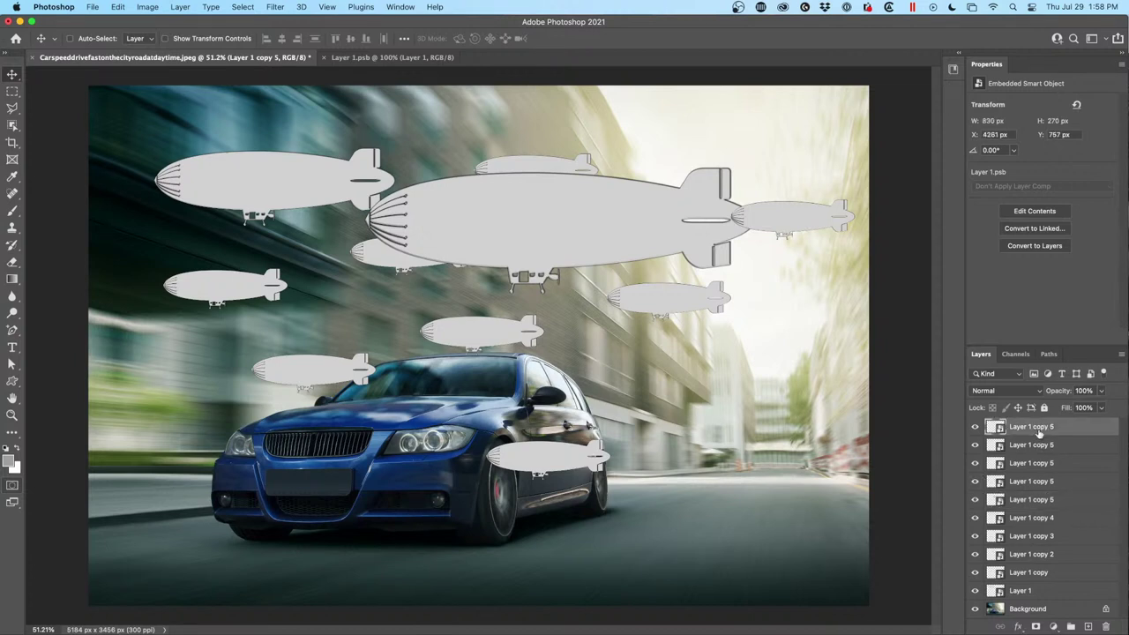
right_click(1039, 432)
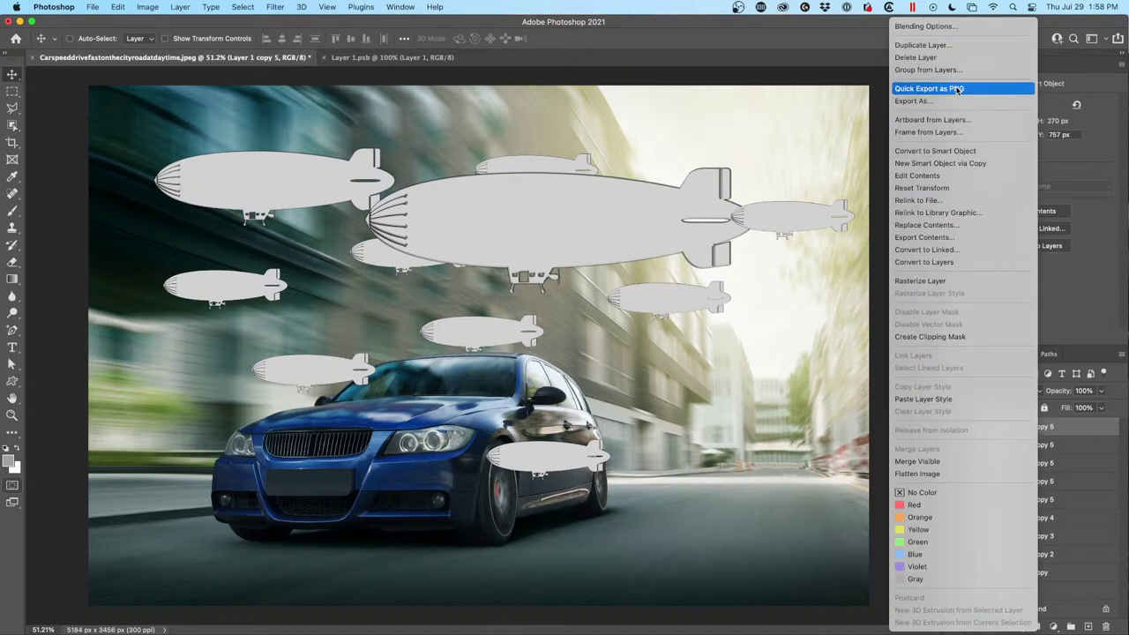
click(938, 163)
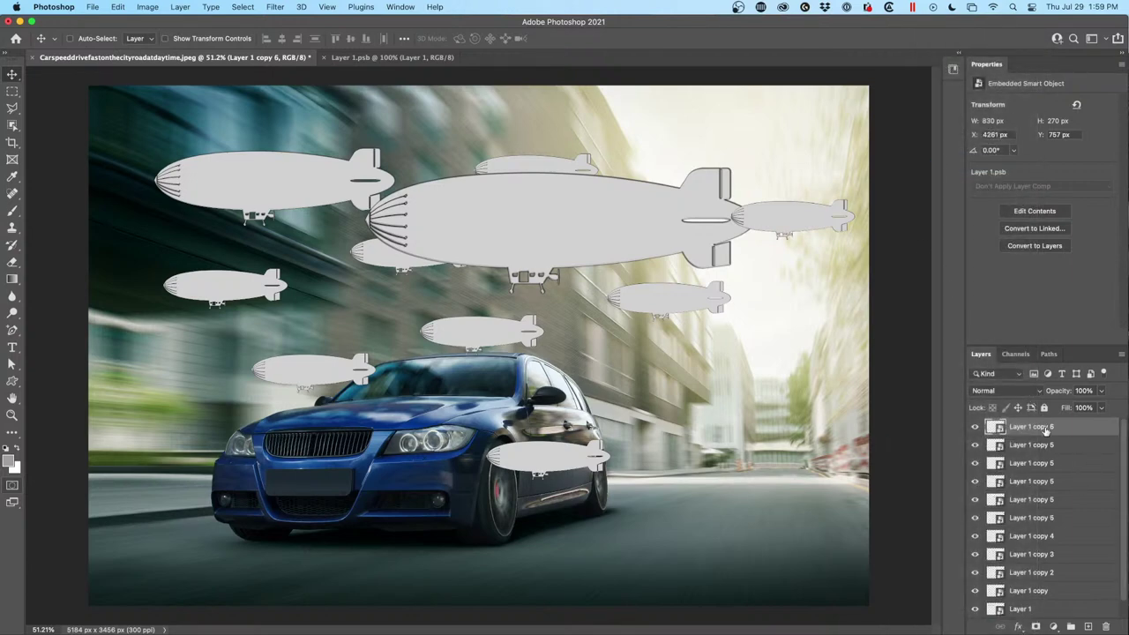
click(976, 427)
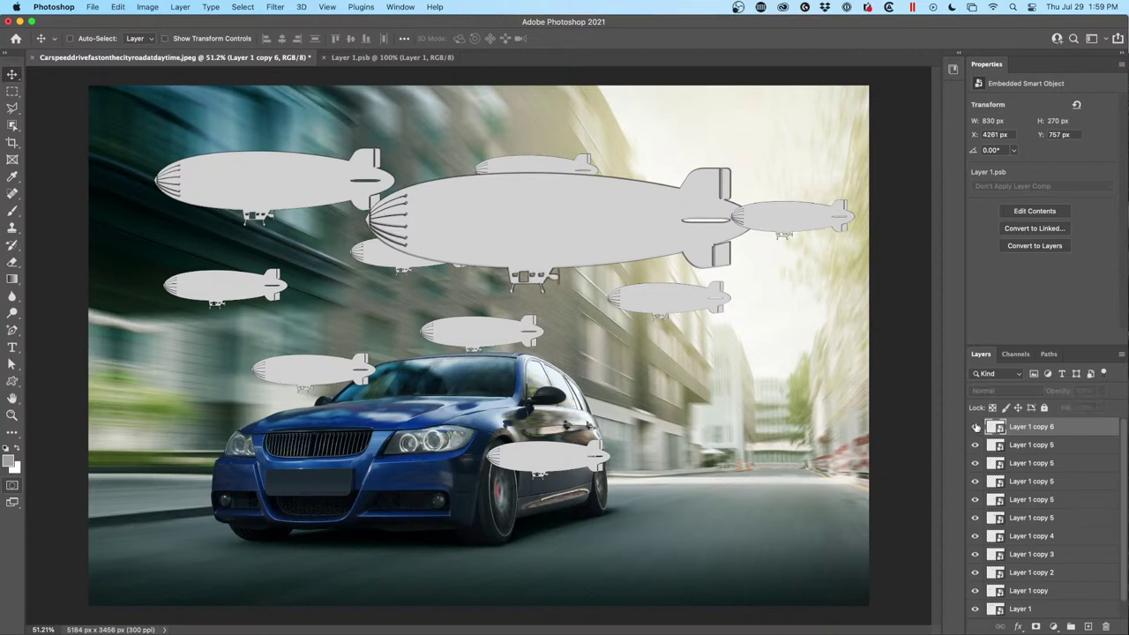
click(975, 427)
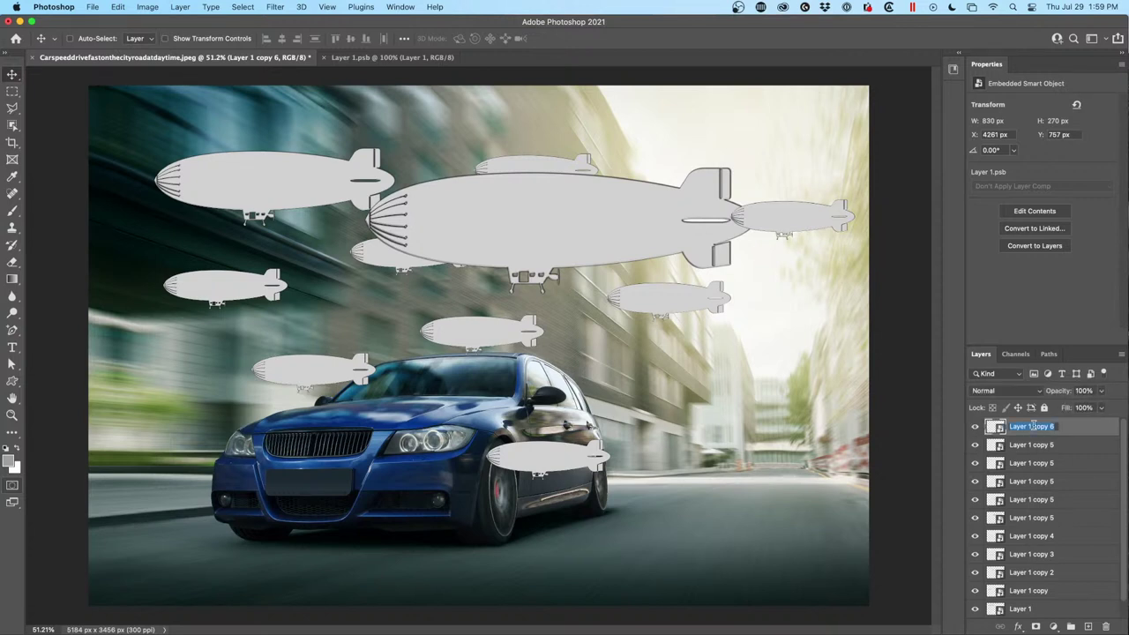
Rename the new layer 'copy' and give it a red label.
text(copy)
key(Return)
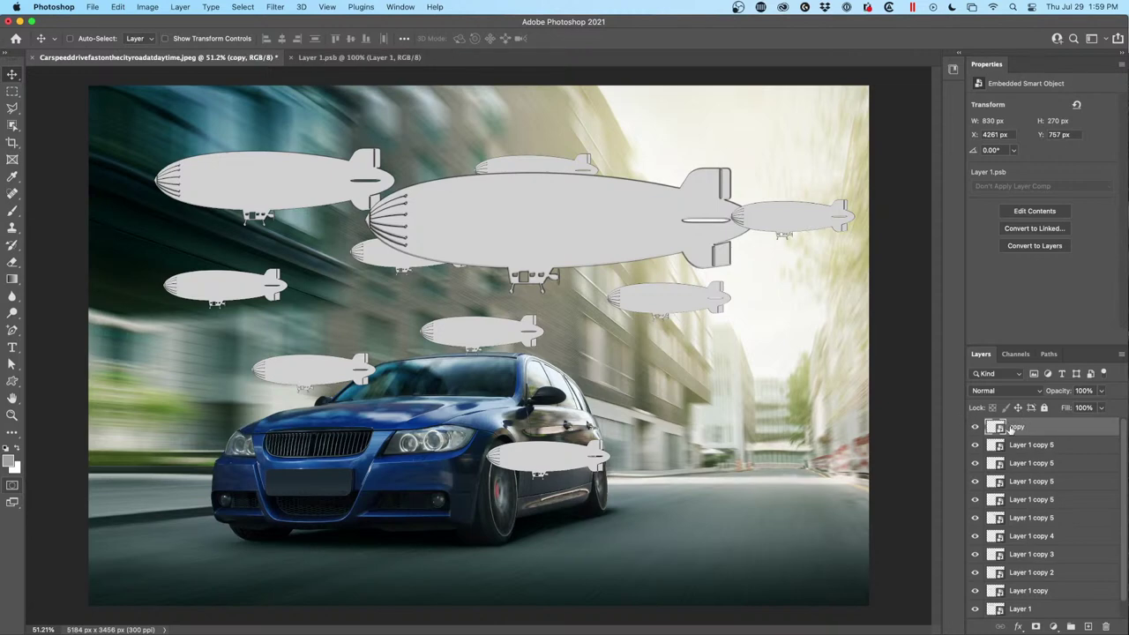
right_click(1026, 428)
click(1005, 504)
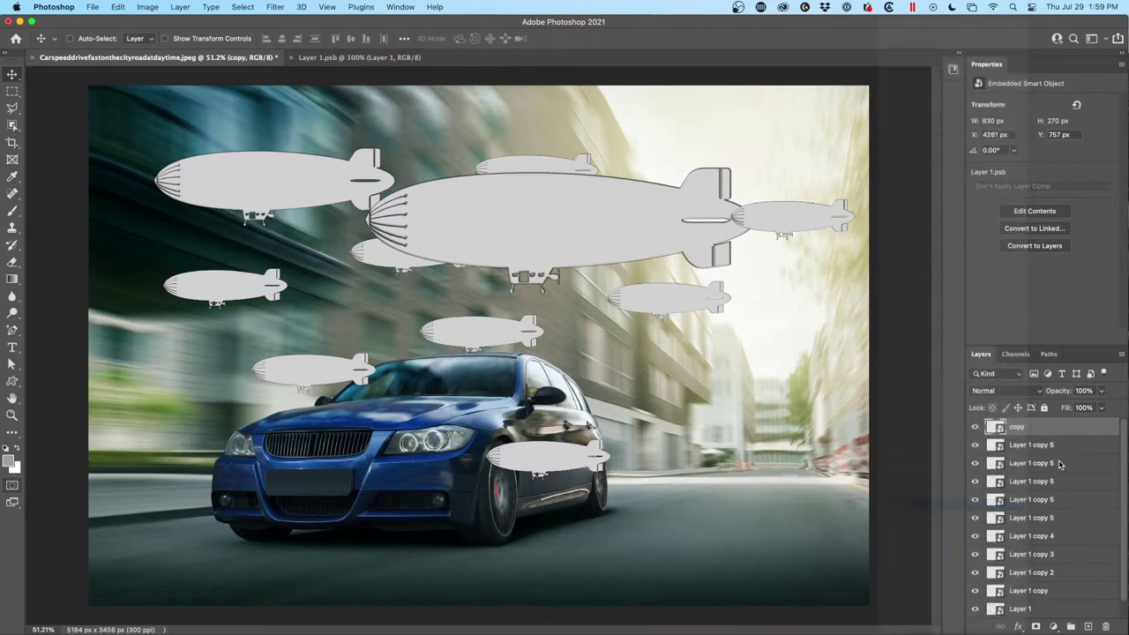
click(1074, 447)
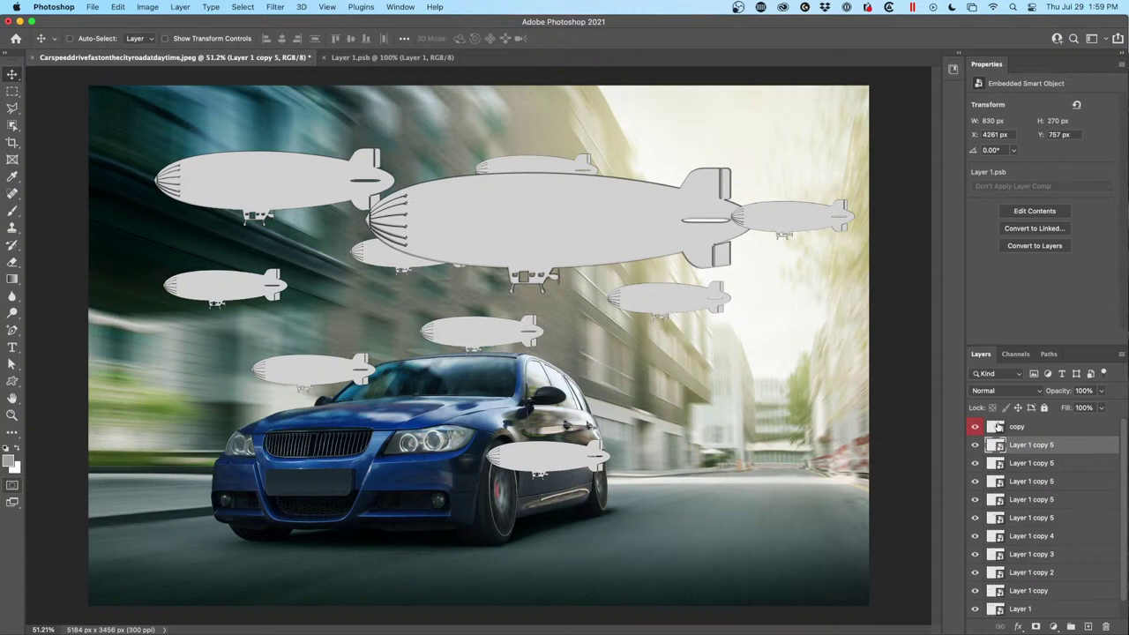
click(989, 429)
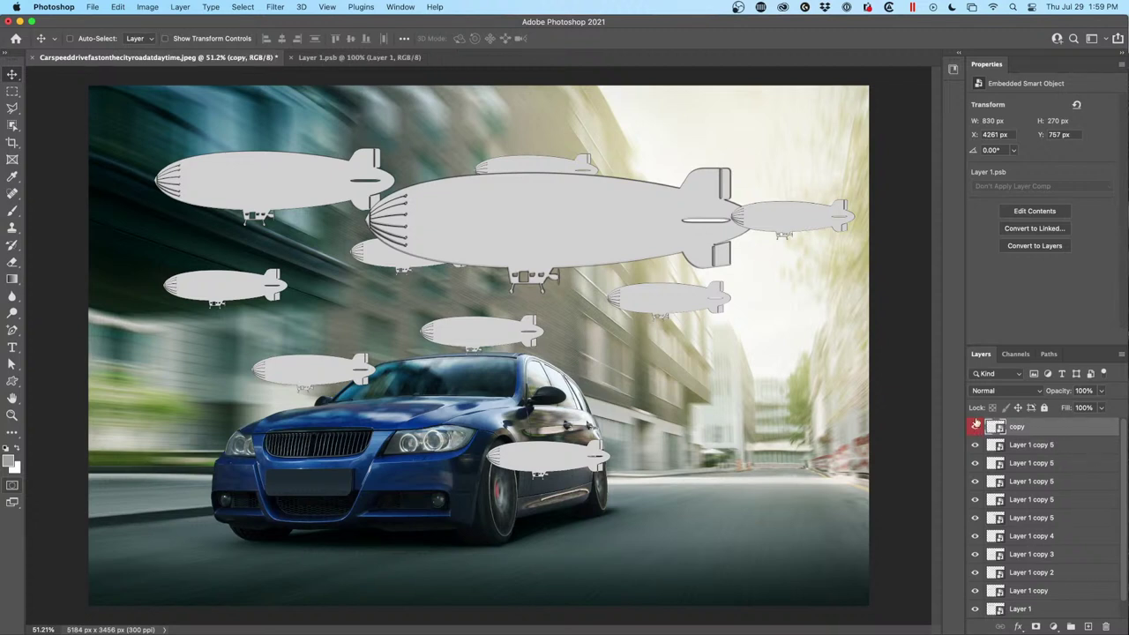
Place the copy blimp right of the car roof and turn on its own contents' colour overlay.
drag(597, 251, 544, 339)
drag(624, 284, 672, 360)
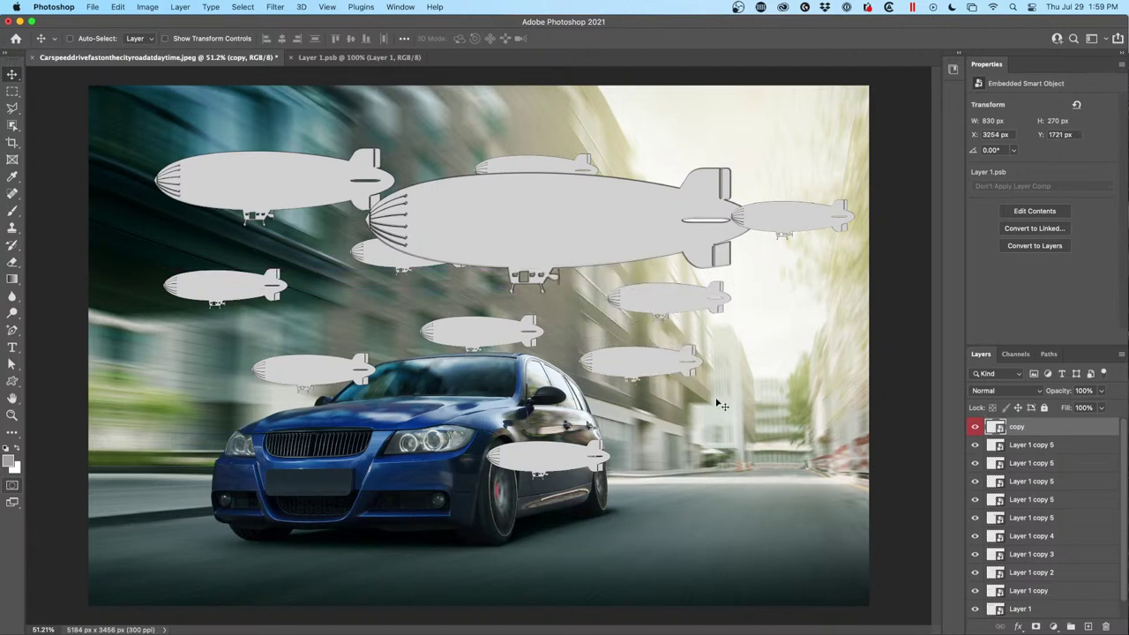
double_click(994, 429)
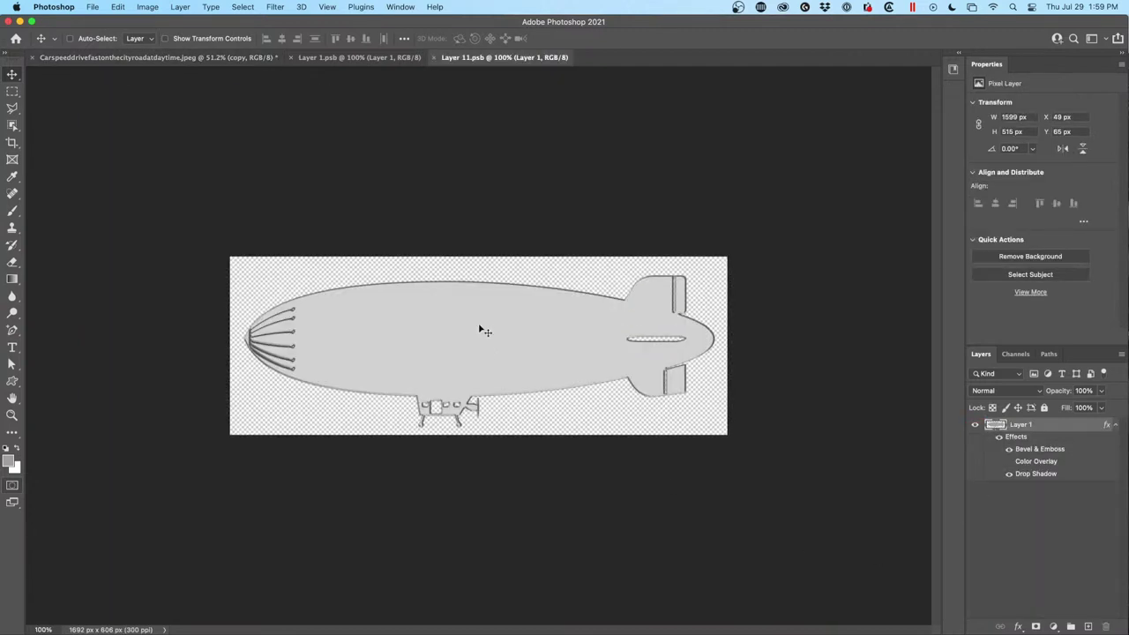
click(1009, 462)
key(super+s)
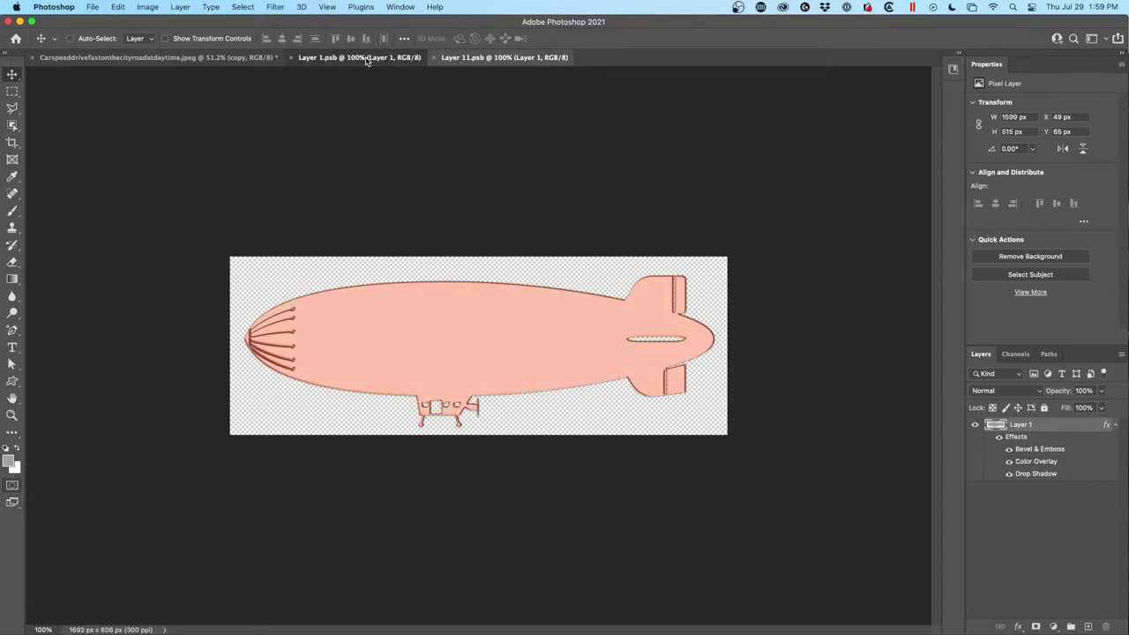
key(ctrl+shift+Tab)
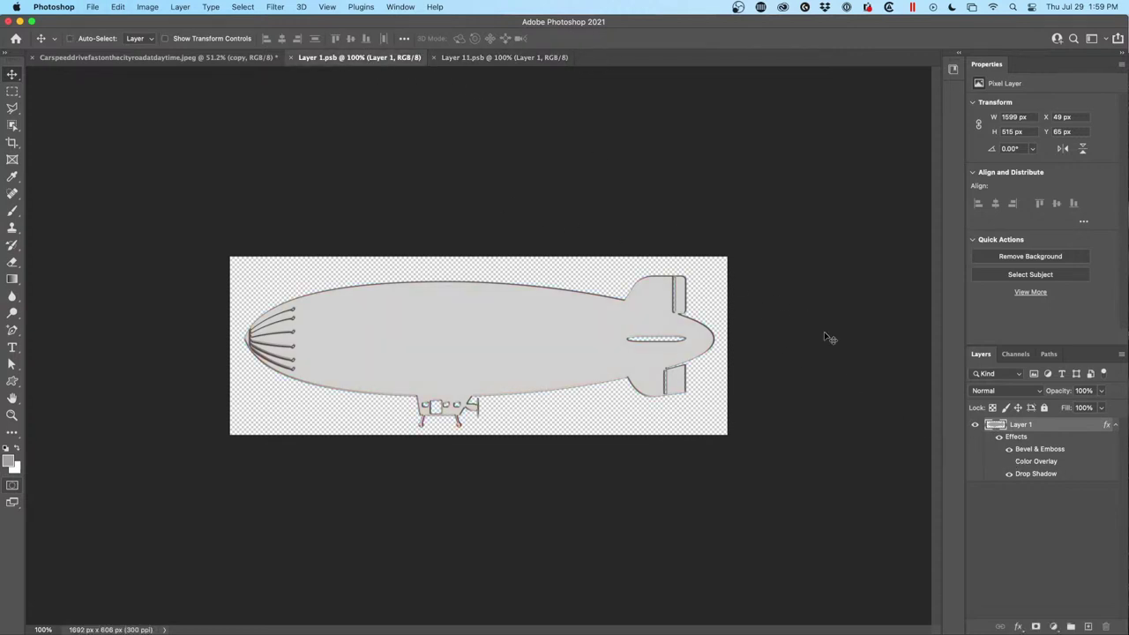
click(240, 55)
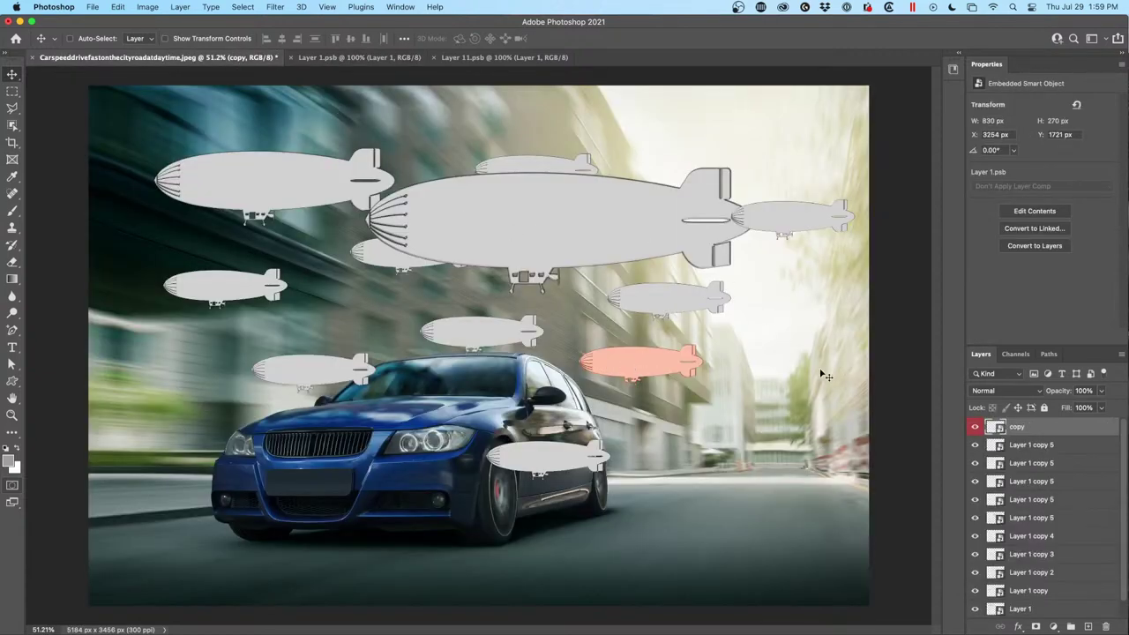
Turn on the colour overlay in the original blimps' shared smart object and save.
double_click(995, 446)
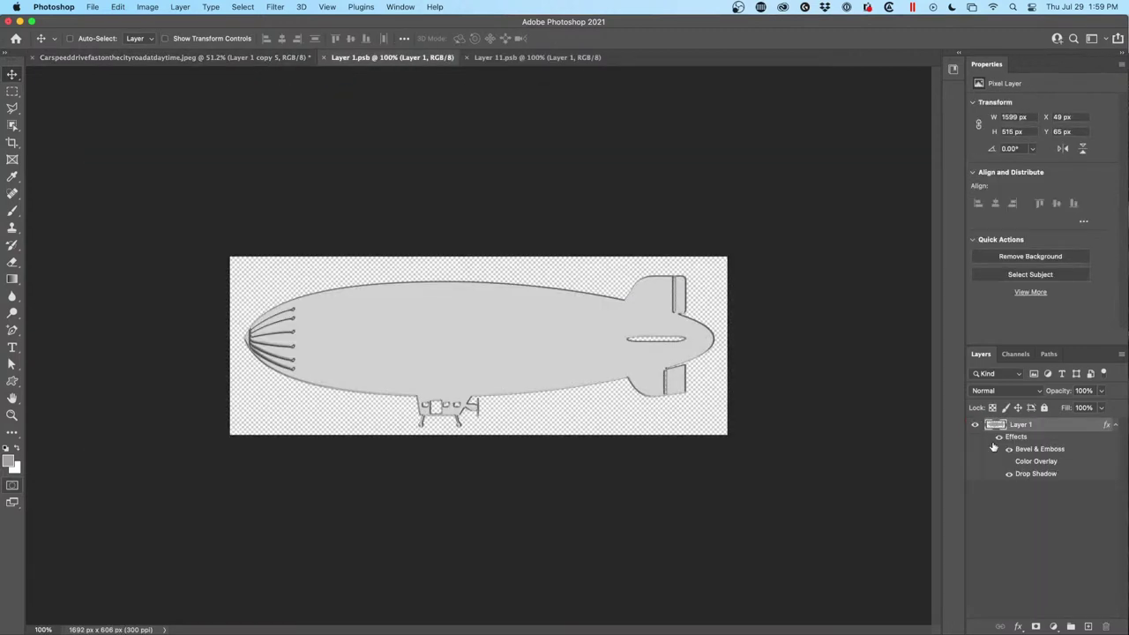
click(1009, 461)
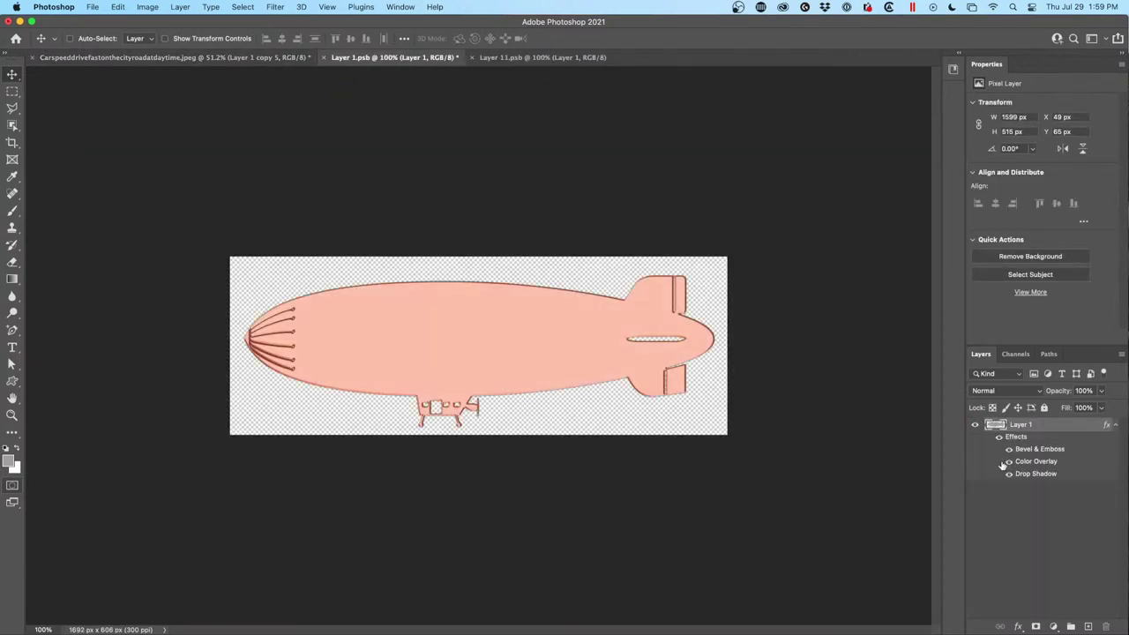
key(super+s)
click(187, 58)
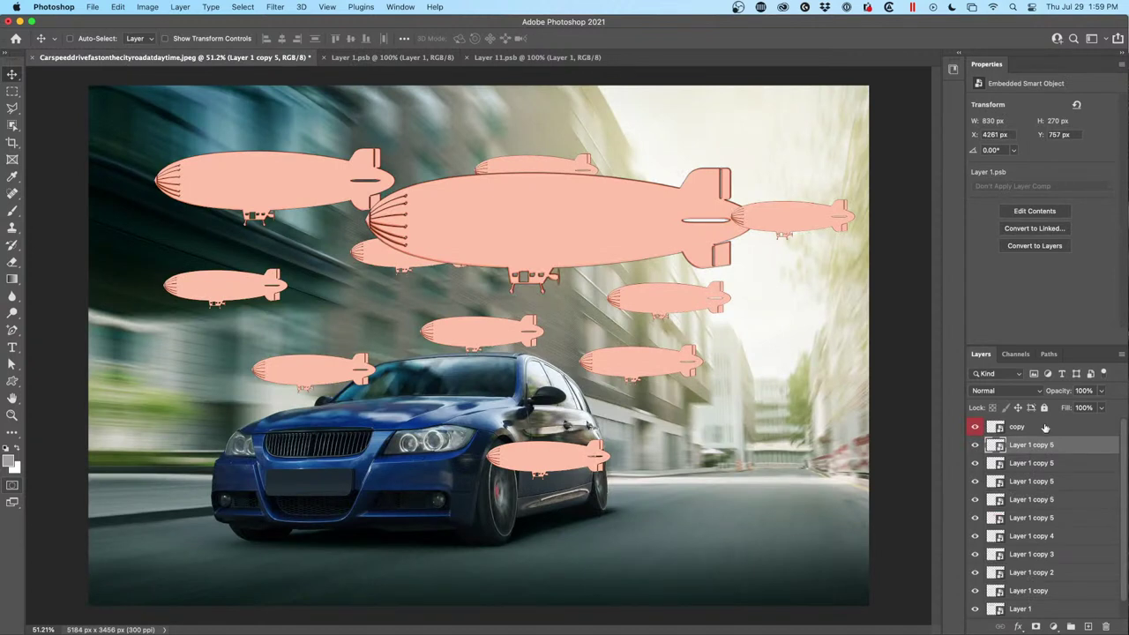
Turn off the copy blimp's colour overlay and save, leaving it grey.
click(1044, 428)
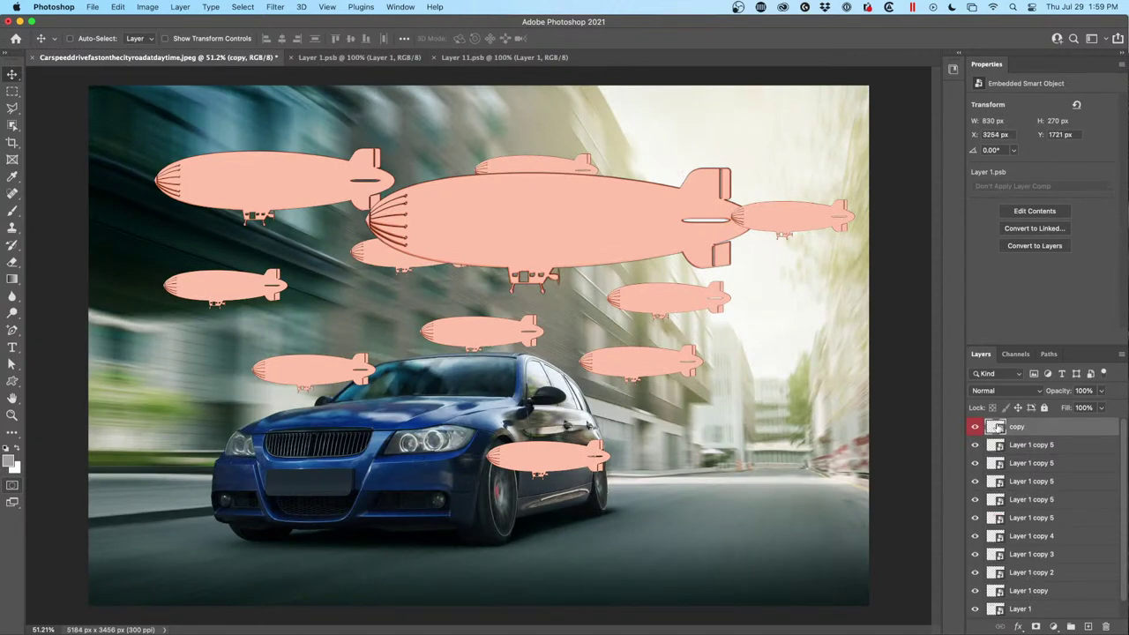
double_click(995, 427)
click(1009, 461)
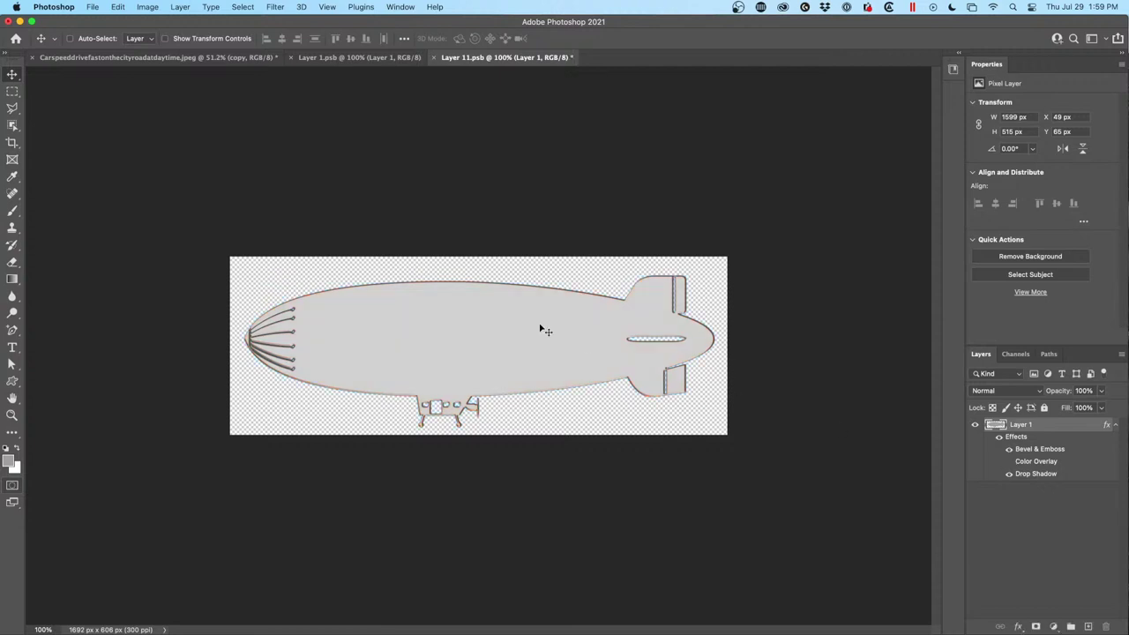
key(ctrl+s)
click(112, 58)
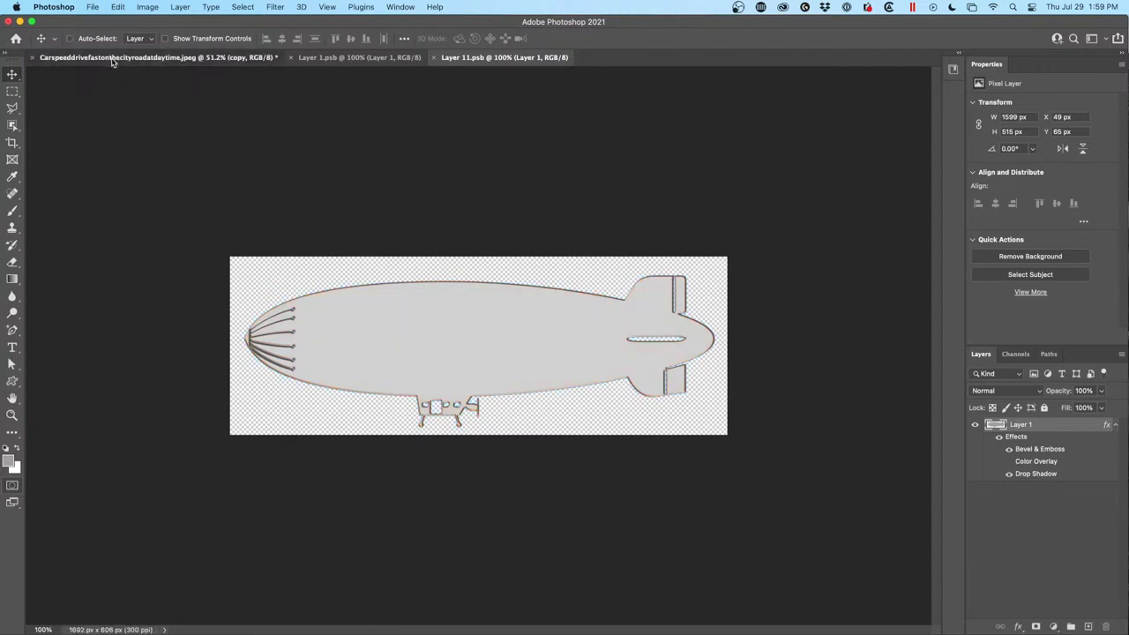
Move the grey blimp near the car and duplicate it onto the road at right.
drag(646, 360, 692, 392)
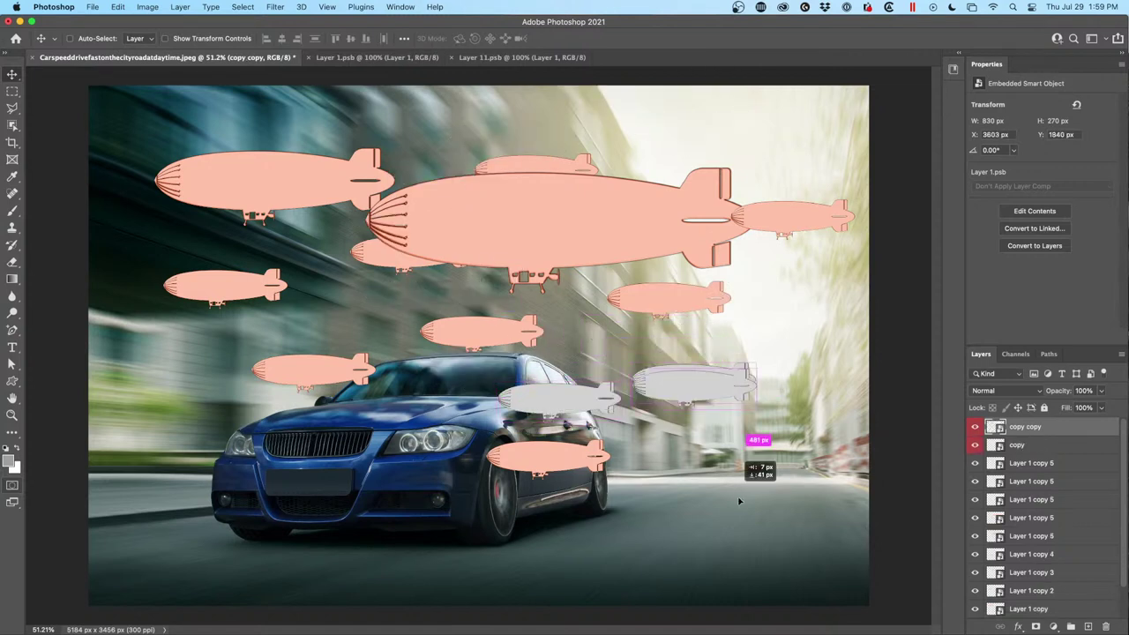
drag(739, 501, 740, 500)
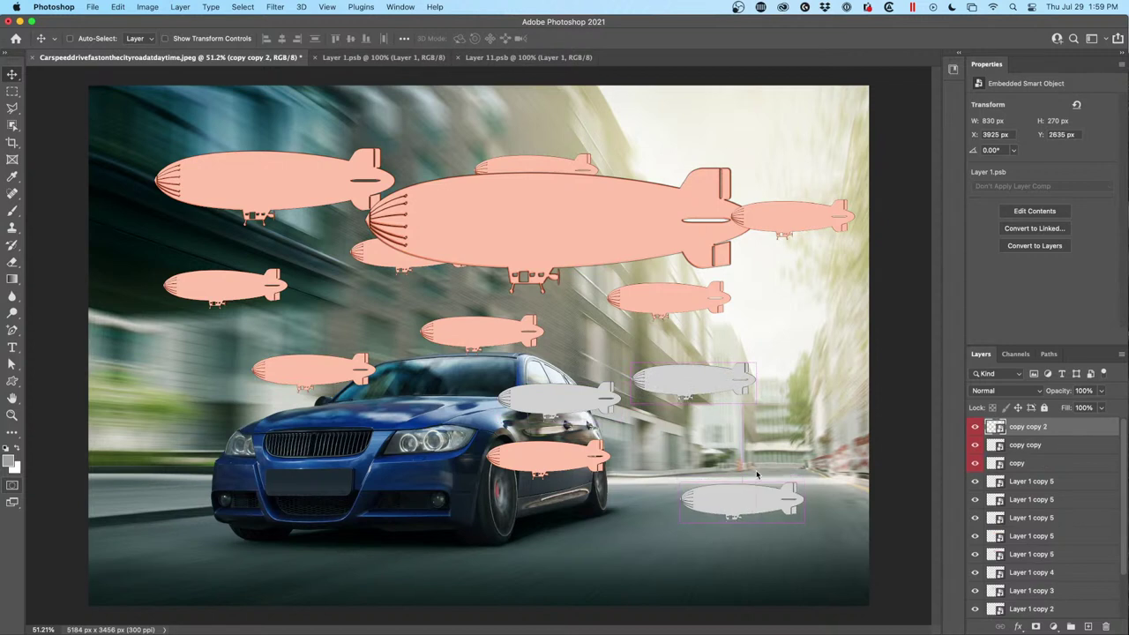
double_click(997, 426)
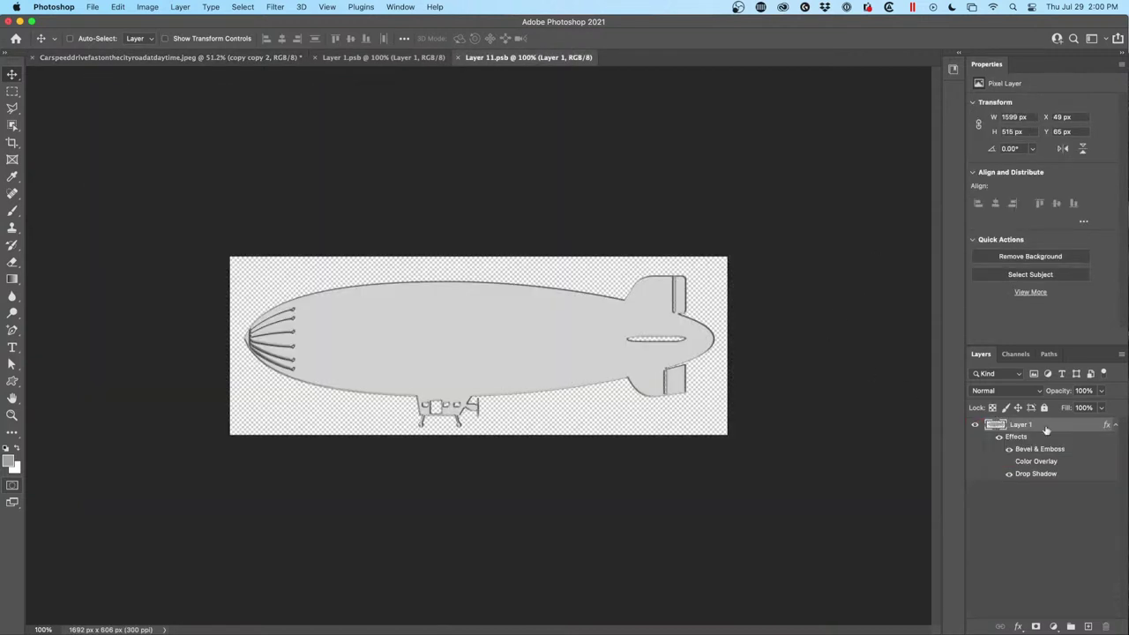
Give the copied blimp contents a light blue colour overlay, save, and move the lowest blimp onto the car.
click(1010, 461)
double_click(1020, 462)
click(902, 132)
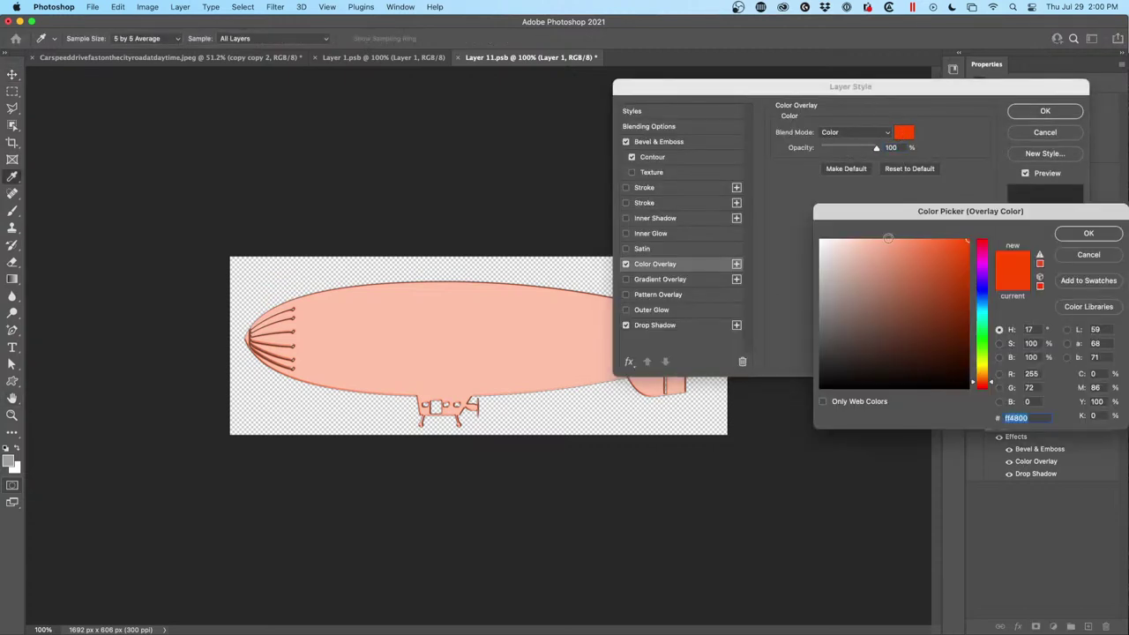
drag(984, 319, 982, 303)
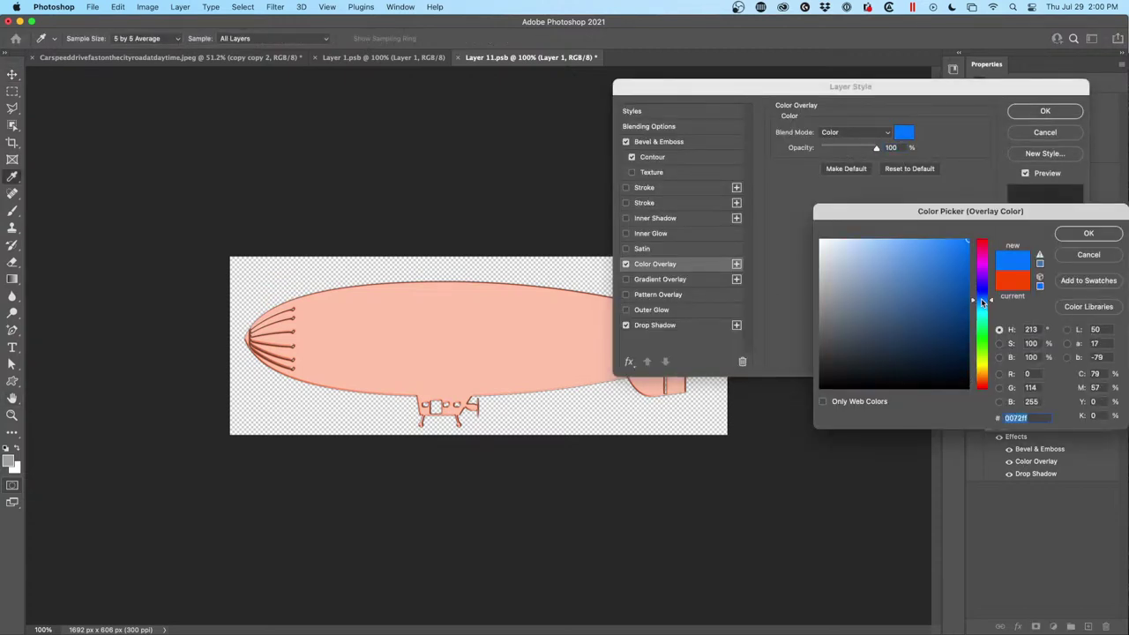
click(1086, 234)
click(1067, 114)
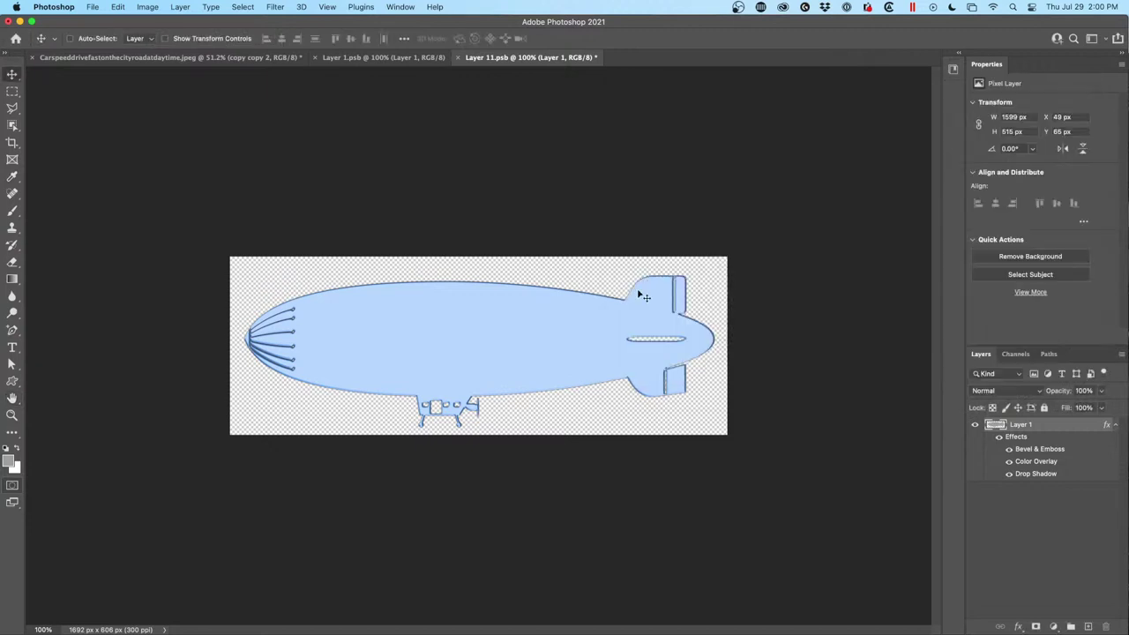
key(cmd+s)
click(151, 57)
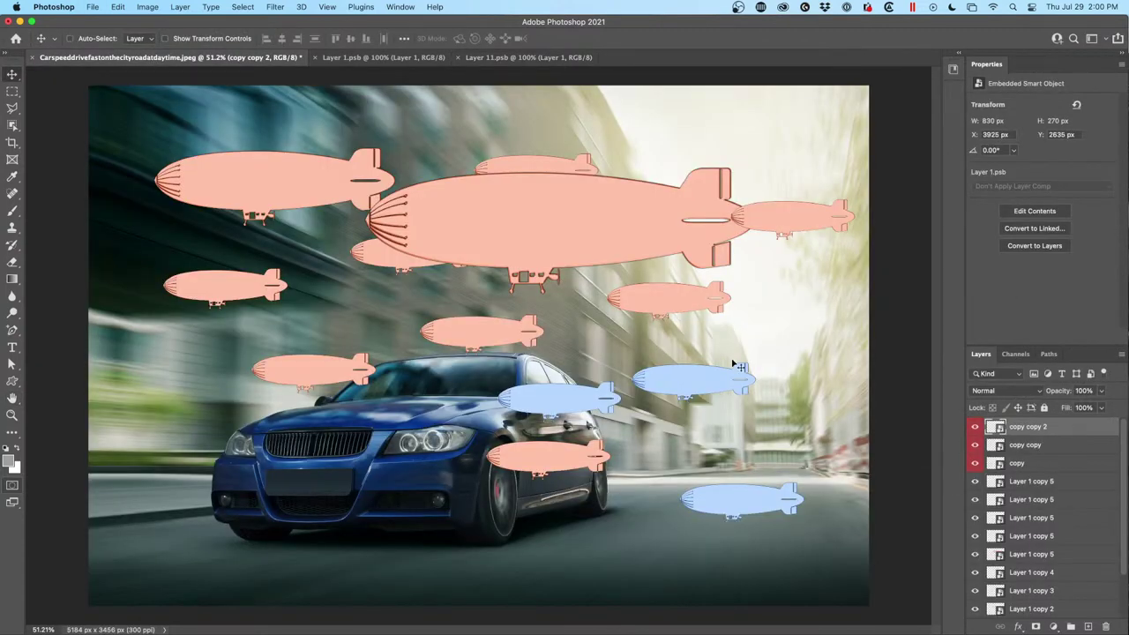
drag(686, 319, 657, 264)
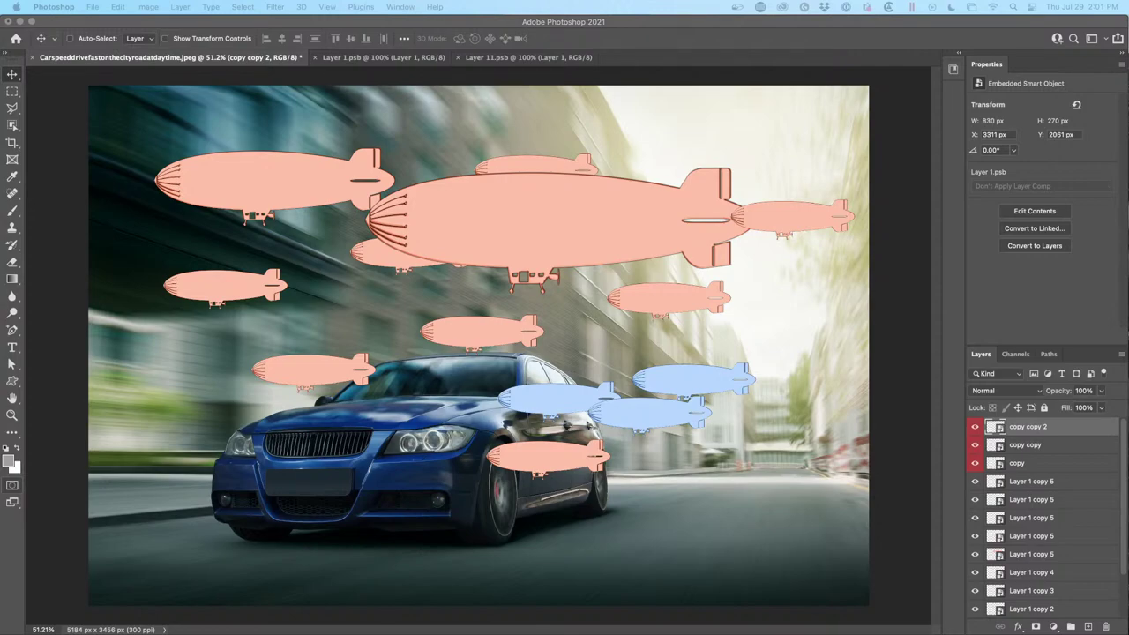
Switch to the browser window showing the PhotoshopCAFE Facebook group page.
key(super+Tab)
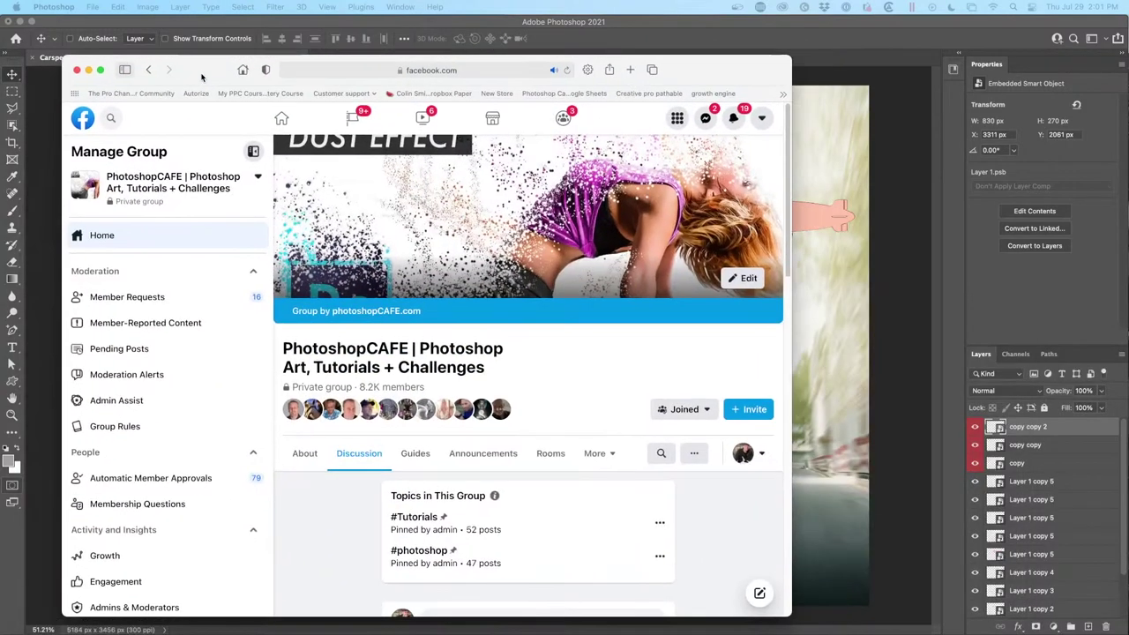
Browse the PhotoshopCAFE Facebook group posts, then hide Safari to reveal the blimp car composition.
scroll(615, 383, down, 10)
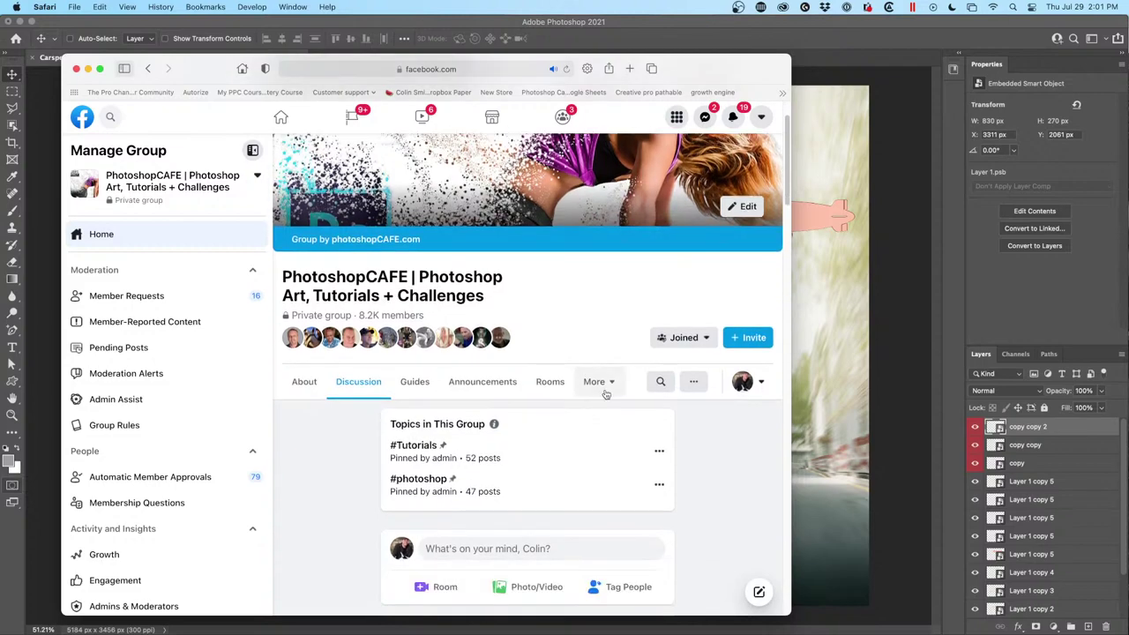
scroll(614, 384, down, 15)
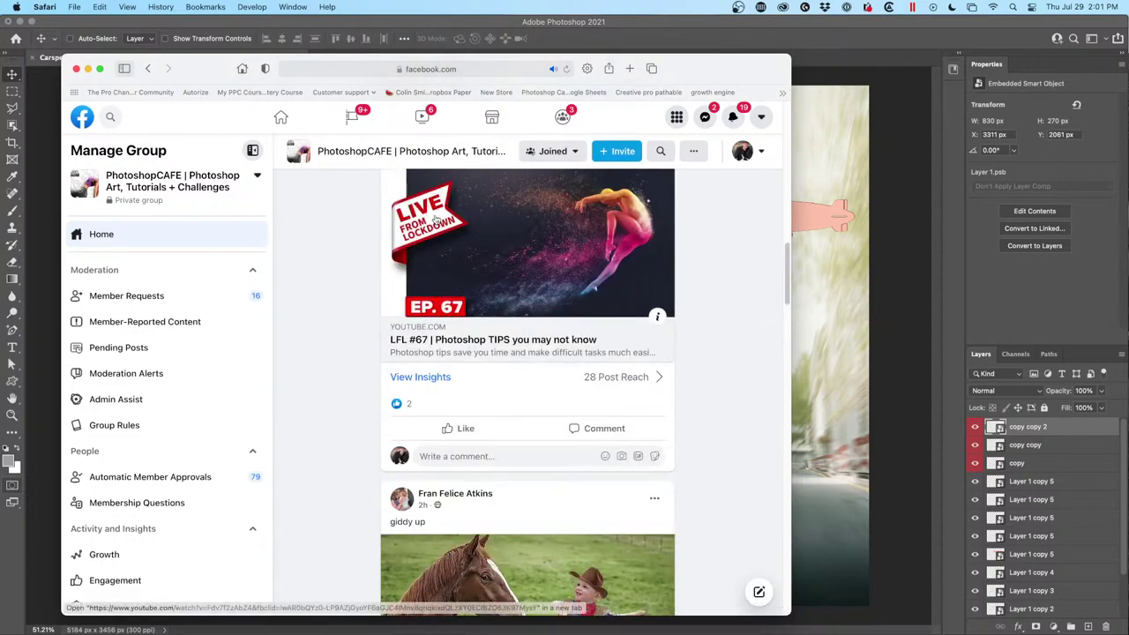
scroll(491, 284, down, 10)
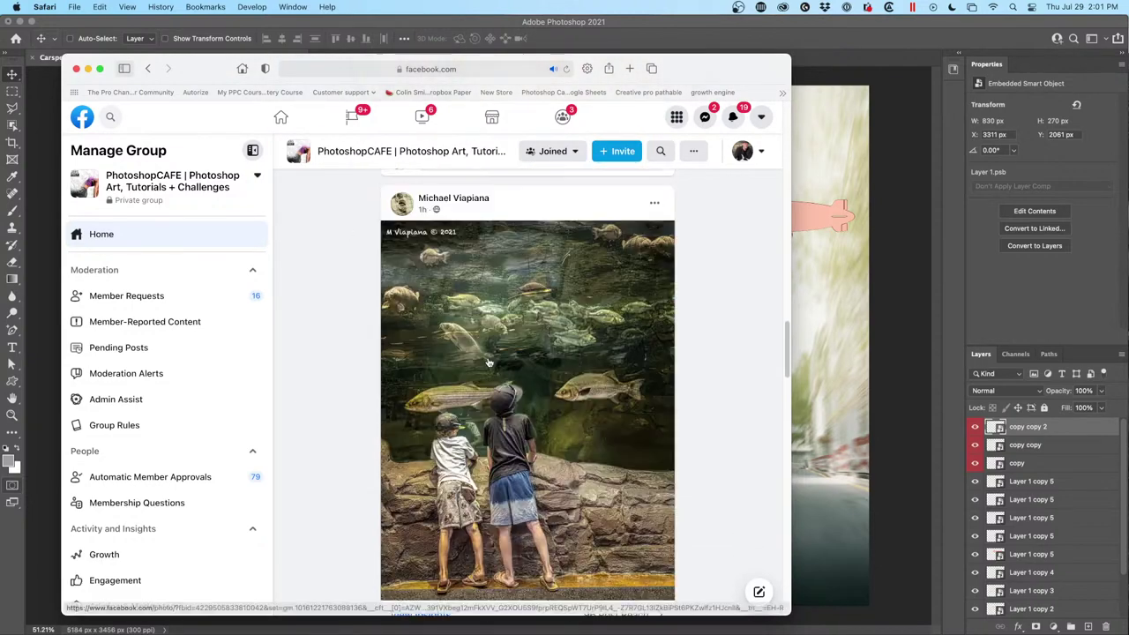
scroll(592, 388, down, 2)
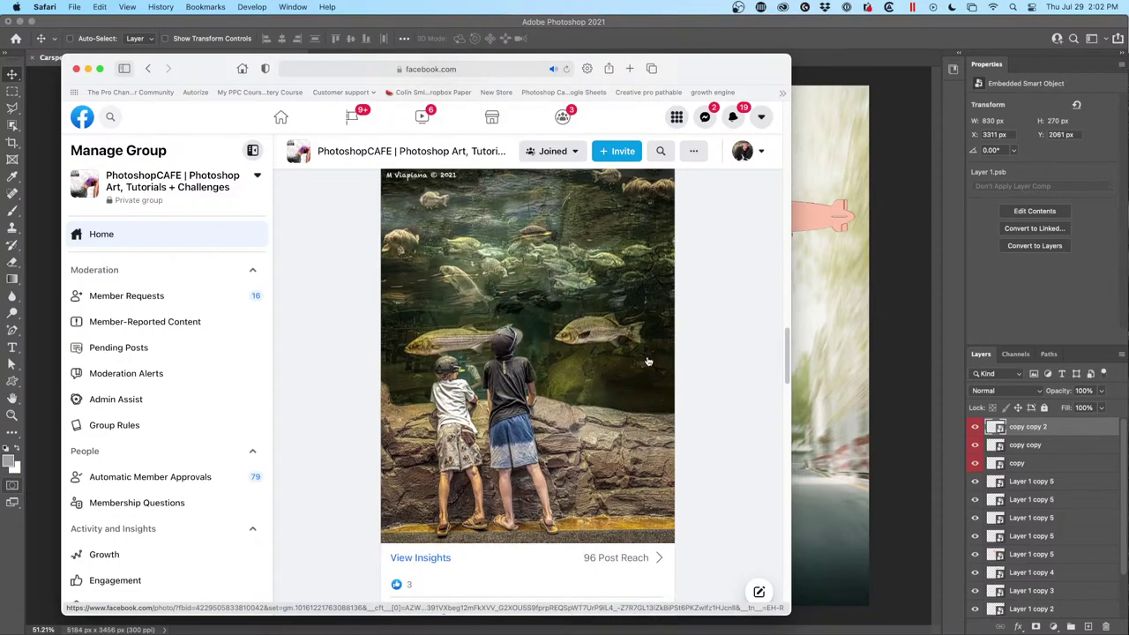
scroll(644, 360, up, 10)
scroll(648, 362, down, 15)
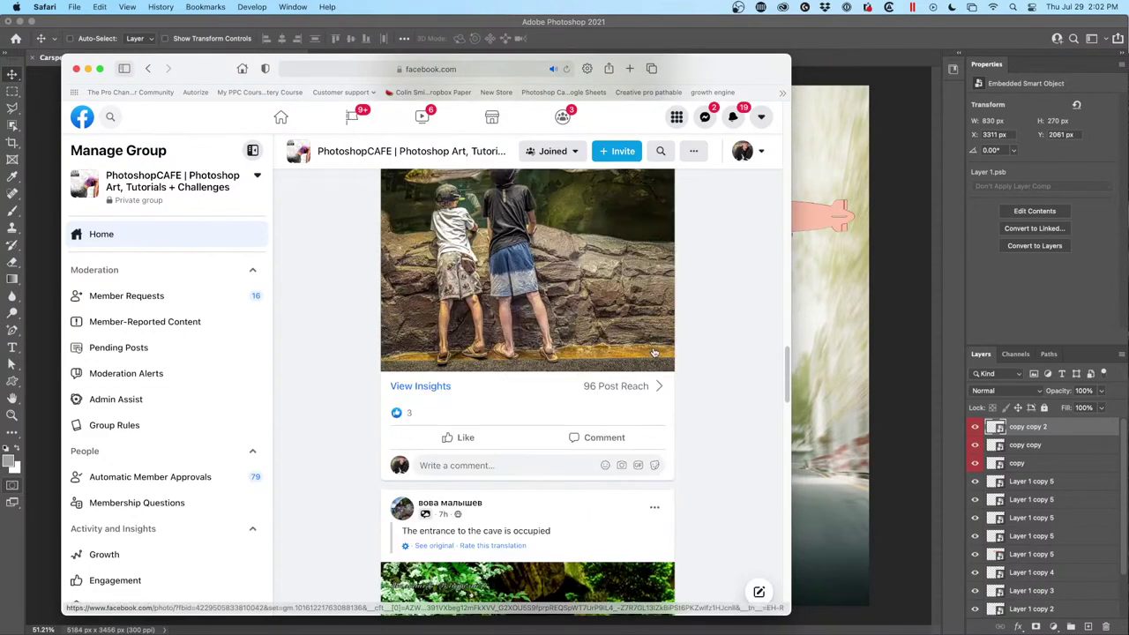
scroll(654, 351, down, 15)
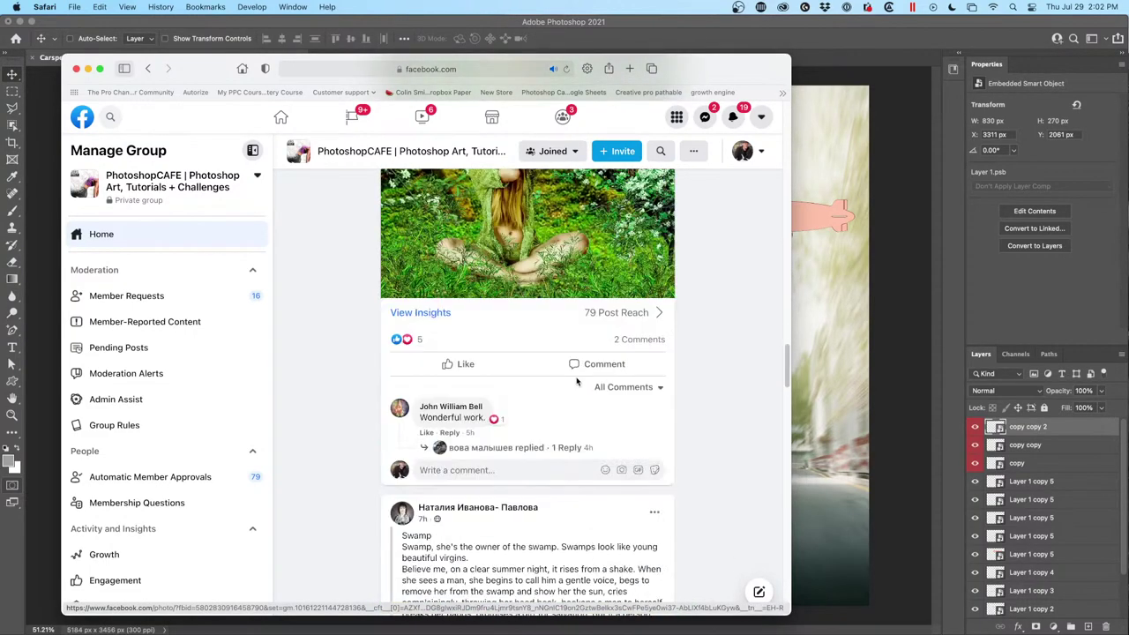
scroll(608, 414, down, 10)
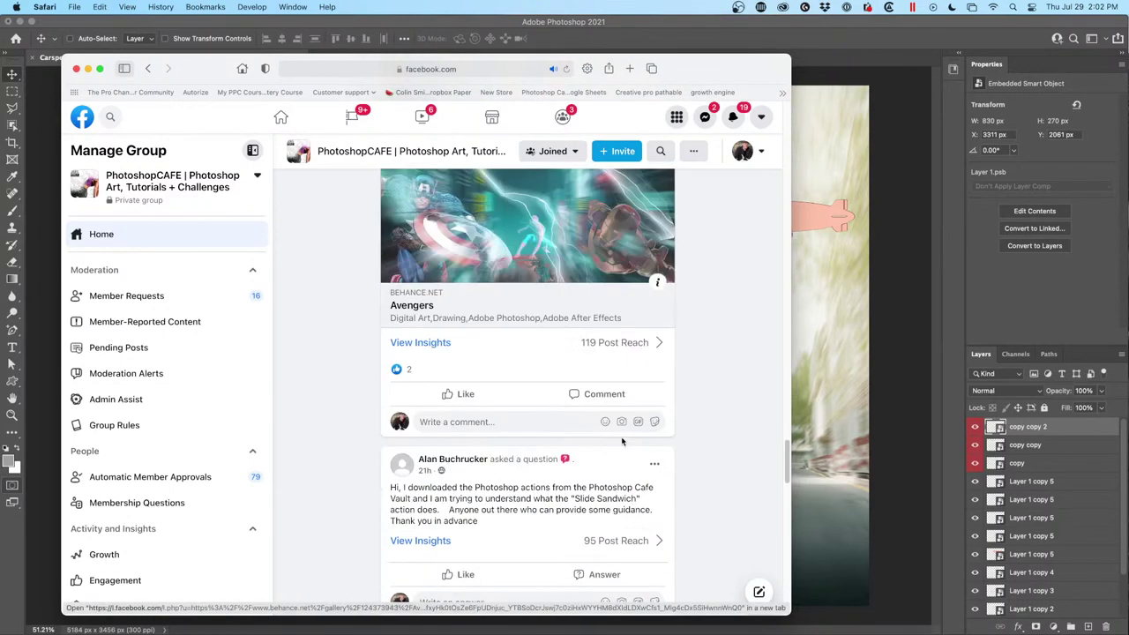
scroll(621, 445, up, 5)
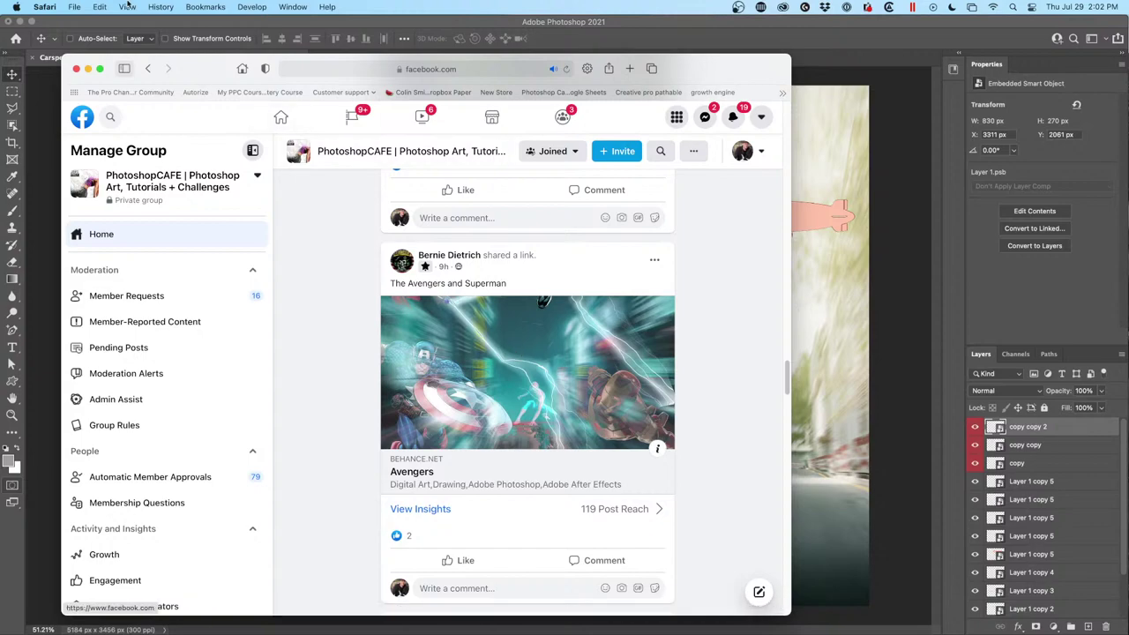
key(super+m)
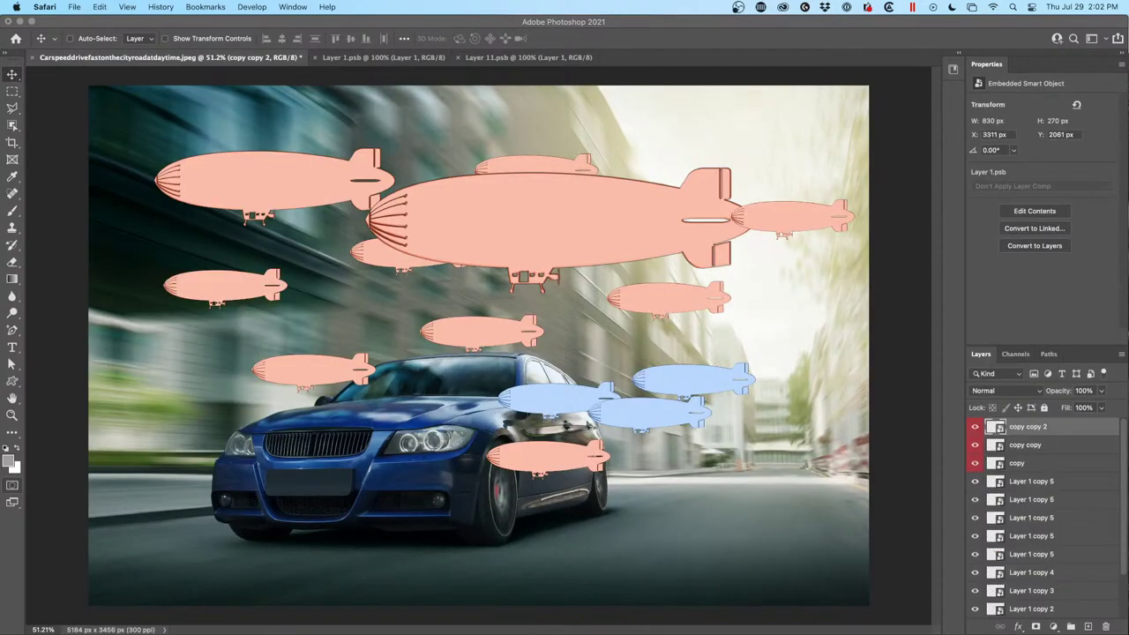
key(super+l)
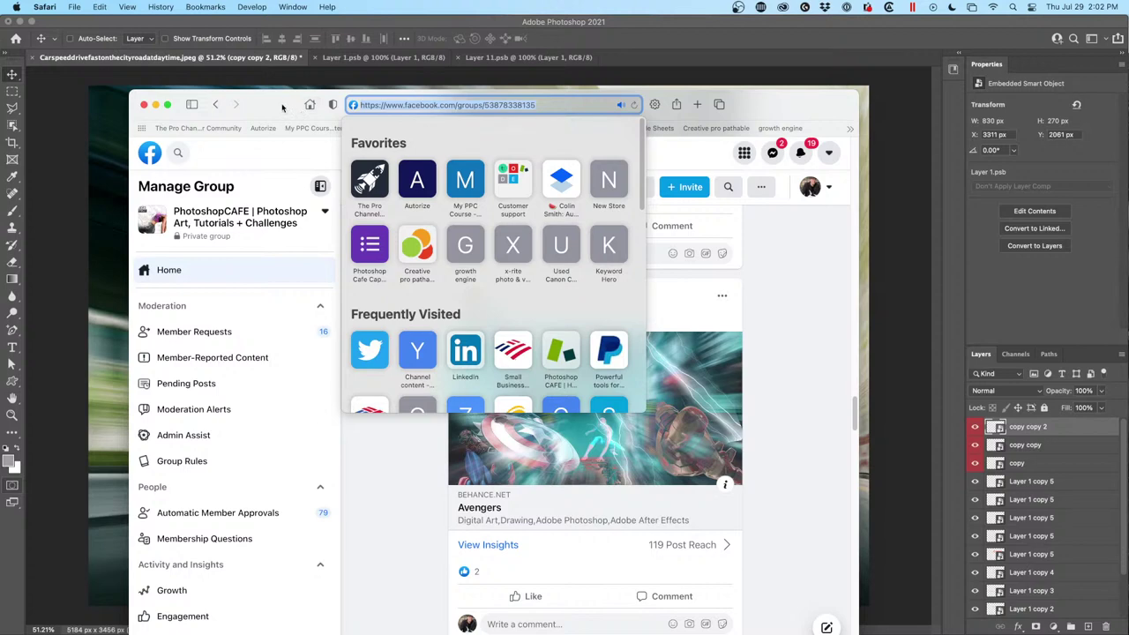
key(super+w)
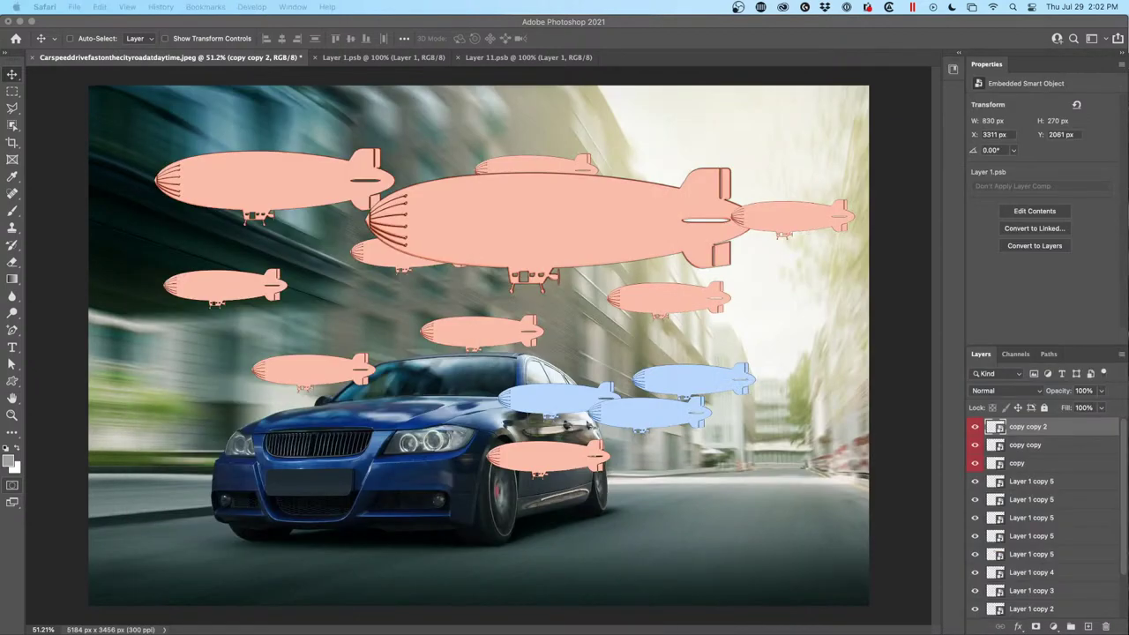